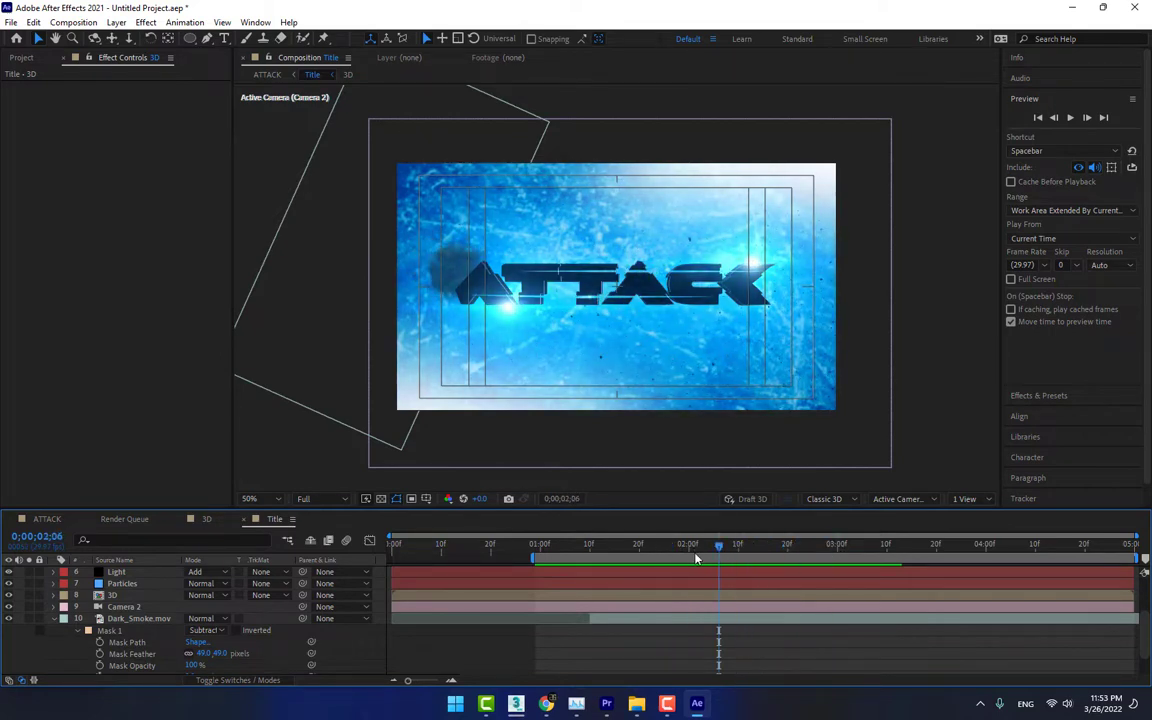
Fit the Title composition in the viewer and scrub through the finished ATTACK title animation
click(250, 498)
click(262, 270)
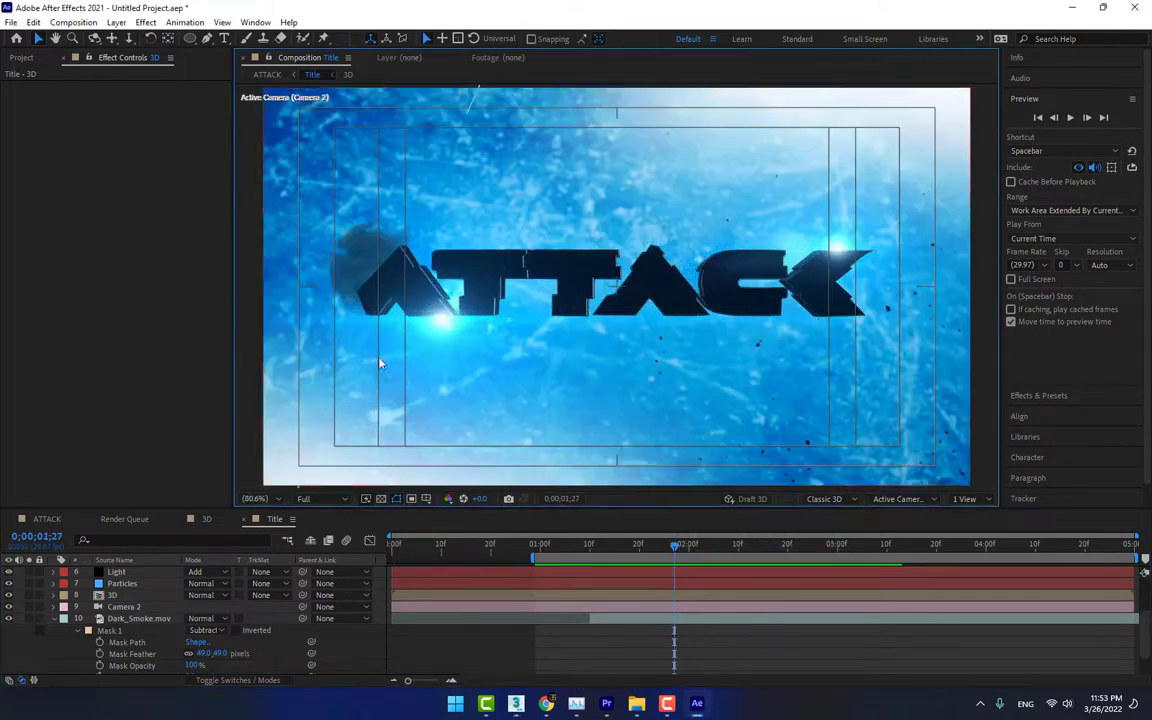
drag(561, 549, 599, 584)
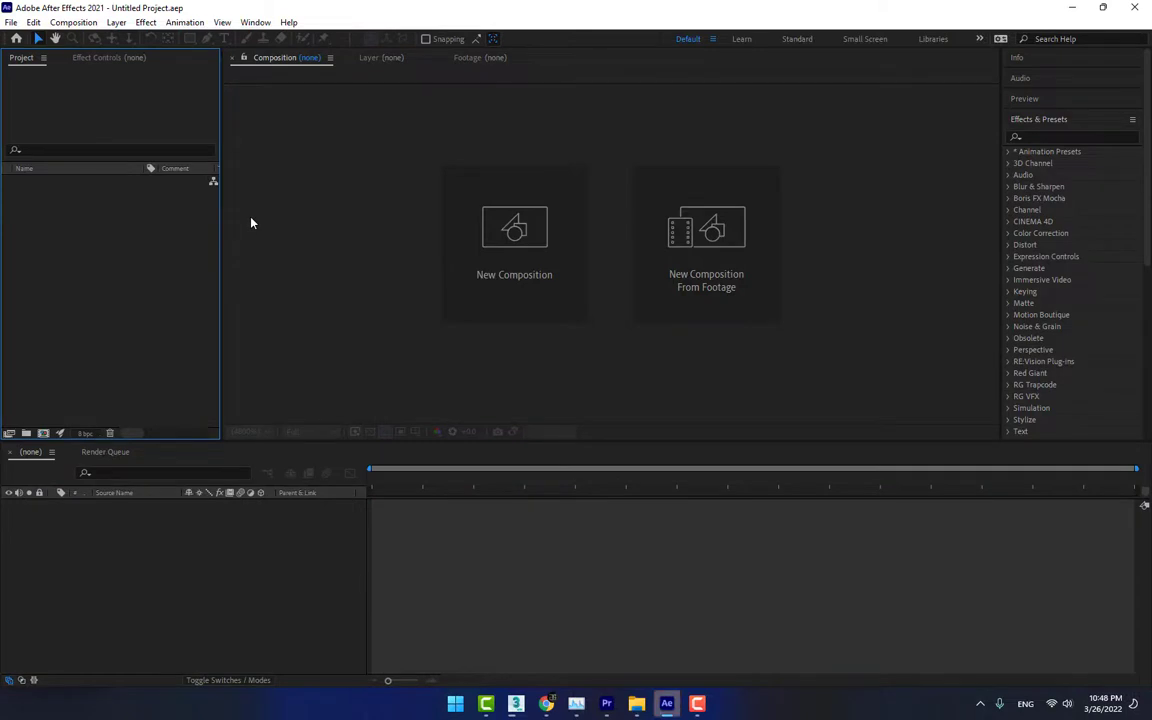
Create a composition named ATTACK with the HDV/HDTV 720 29.97 preset and a duration of 0;00;05;00
click(527, 268)
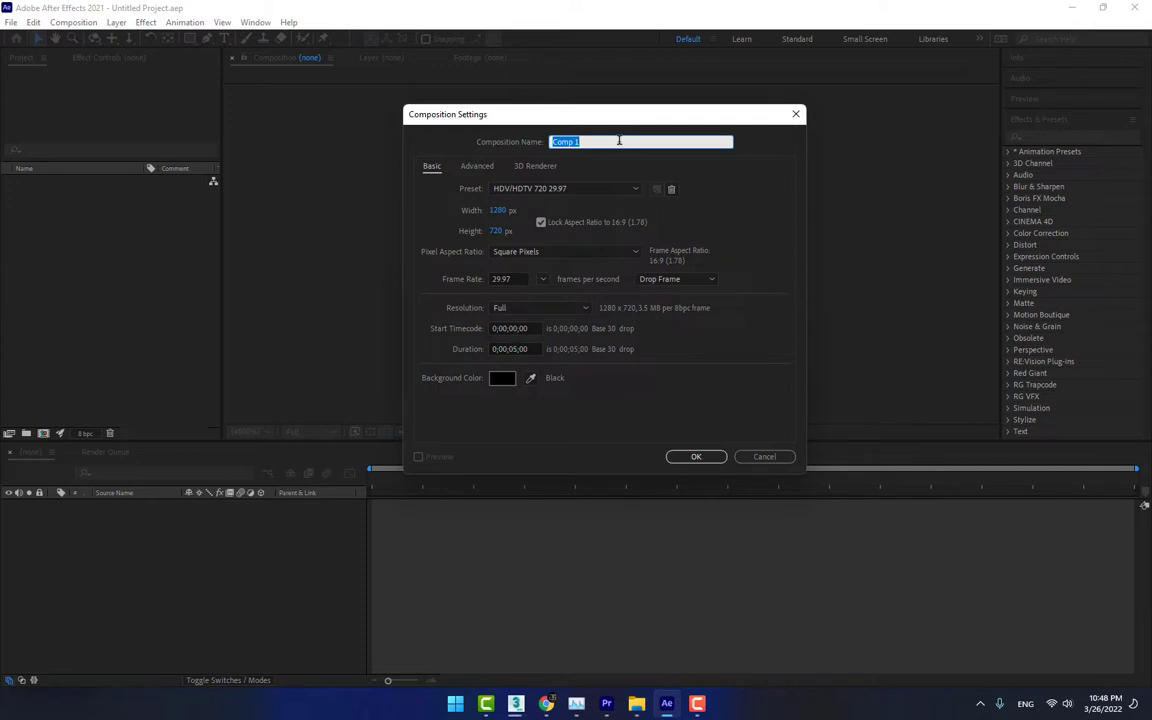
text(ATTACK)
click(576, 189)
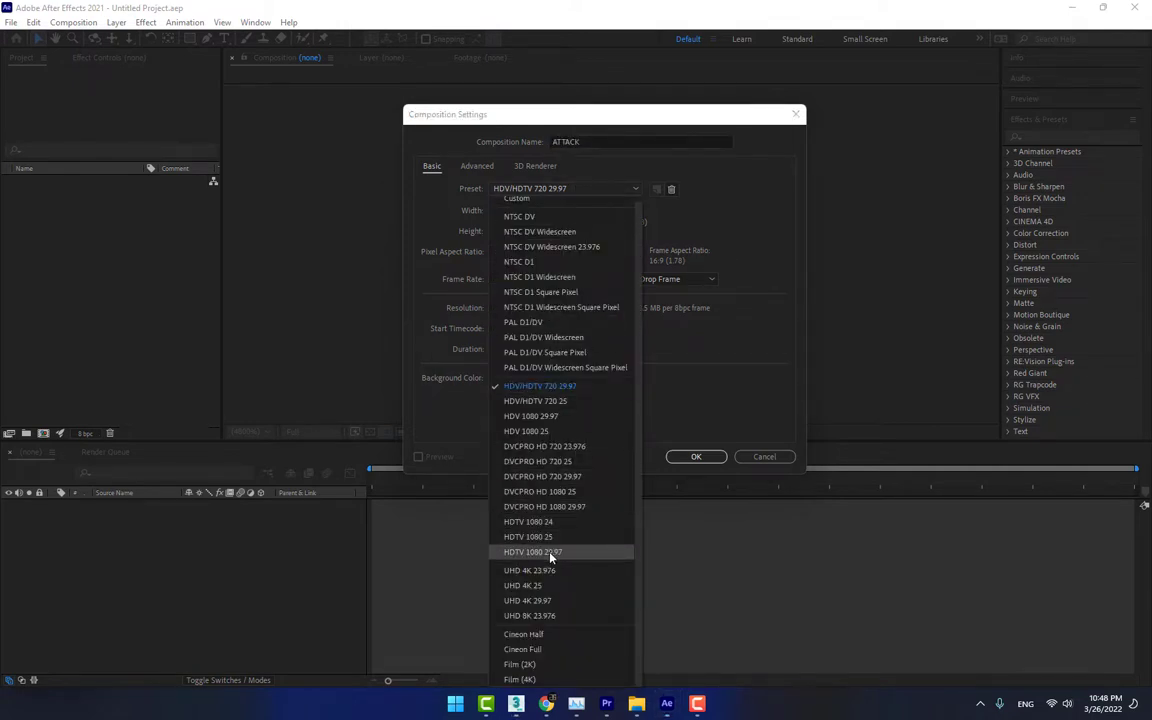
click(751, 396)
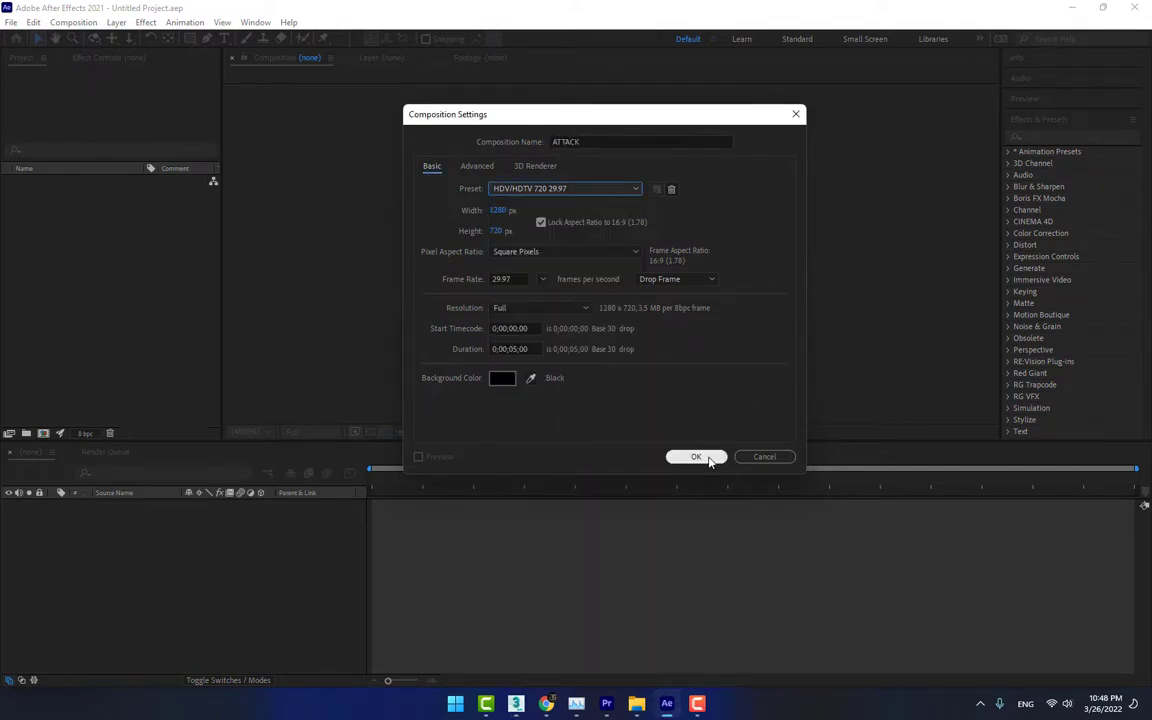
click(697, 457)
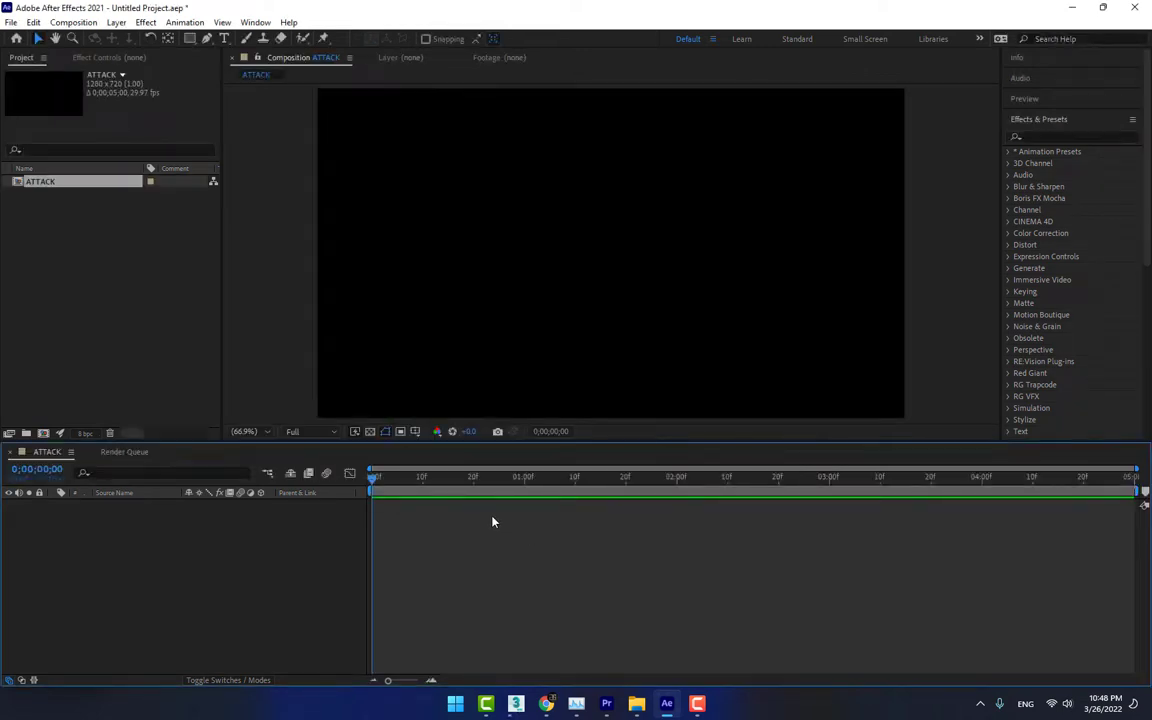
Import the Untitled image from the Desktop and place it in the ATTACK composition as the tracing reference
double_click(89, 310)
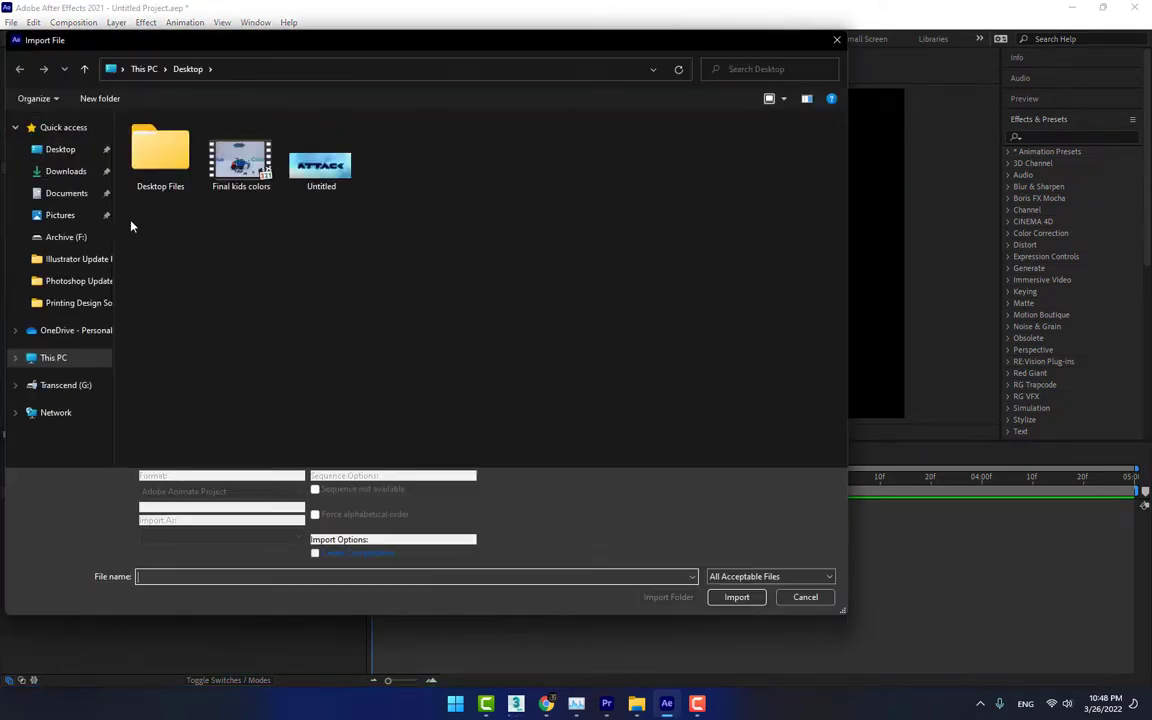
double_click(320, 165)
drag(62, 194, 608, 280)
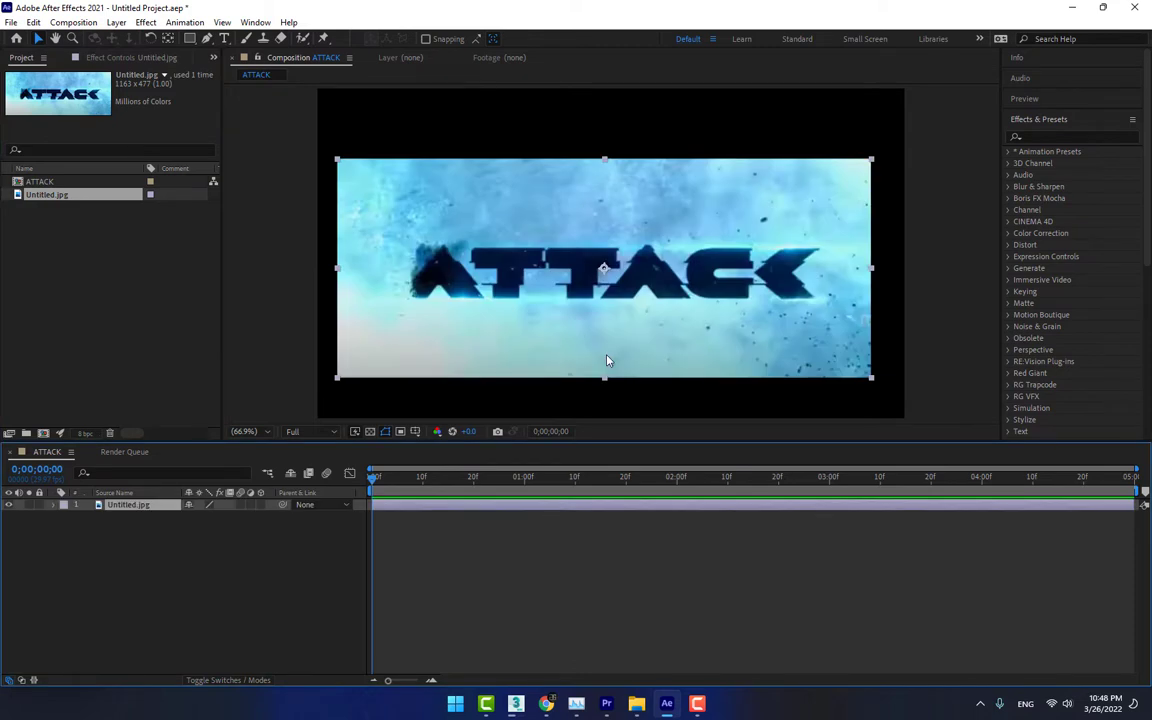
Create a black 1280 x 720 px solid named ATTACK above the reference image
click(199, 603)
key(ctrl+y)
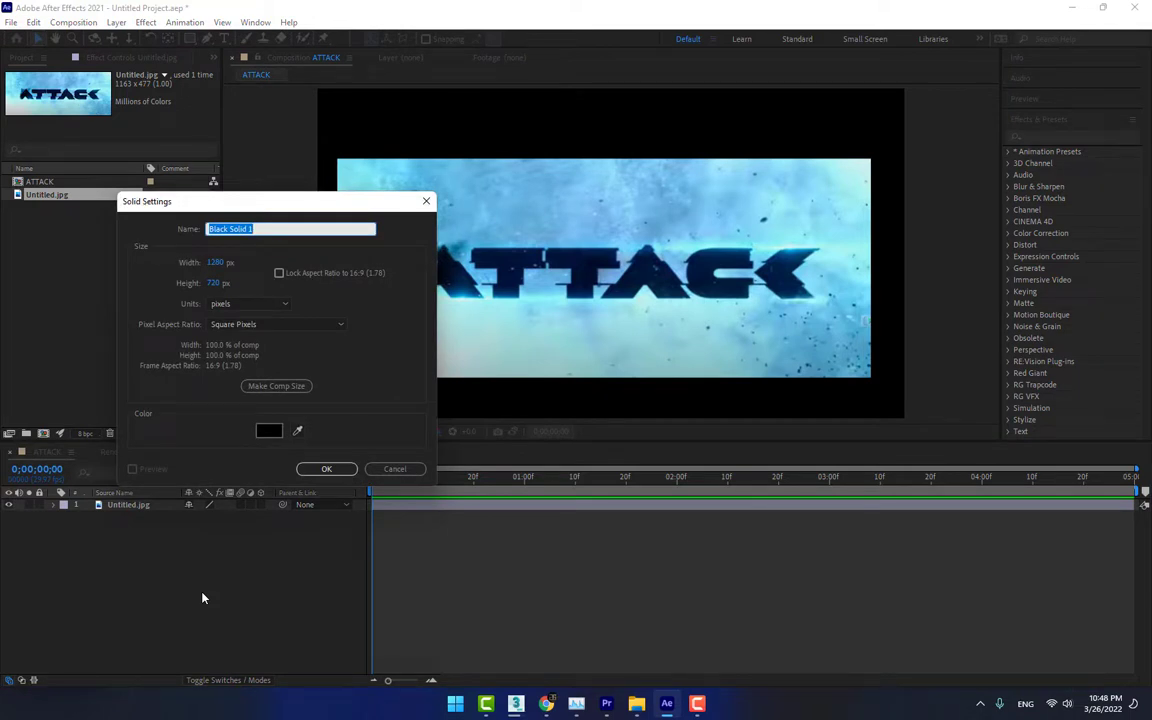
text(ATTACK)
click(318, 470)
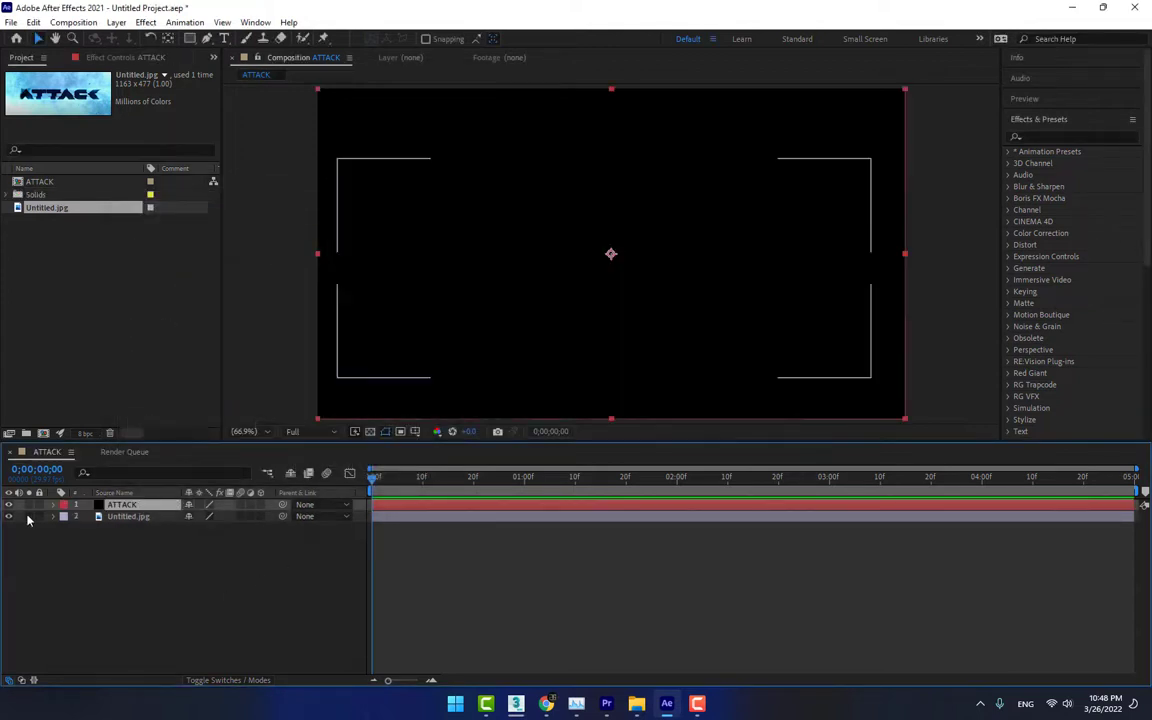
Hide the ATTACK solid and lock the Untitled.jpg layer, ready for tracing with the Pen tool
click(9, 504)
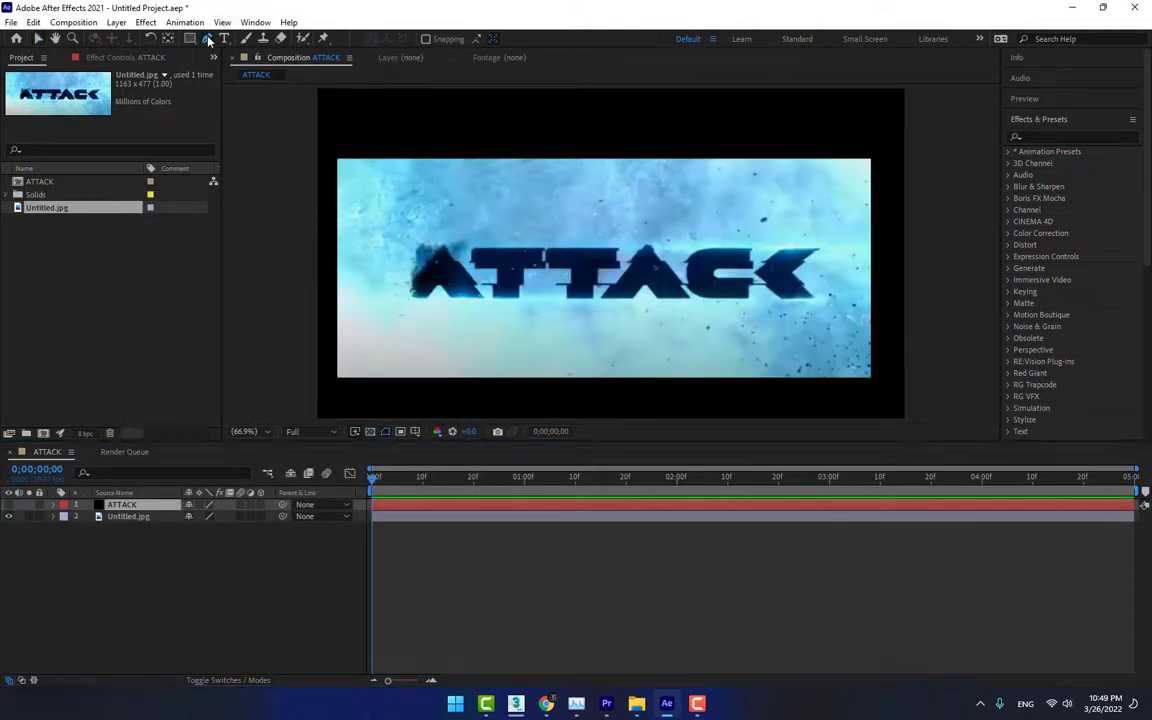
key(g)
click(39, 516)
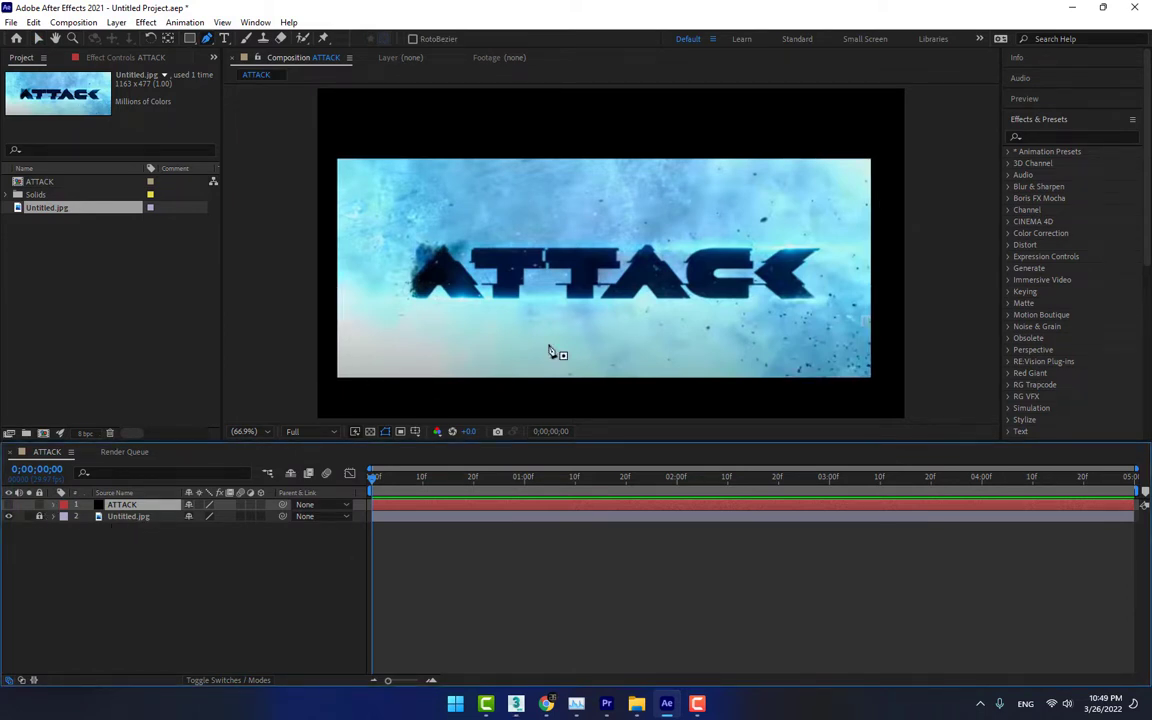
Trace the outline of the title's first letter A as a closed Pen mask on the ATTACK solid
key(grave)
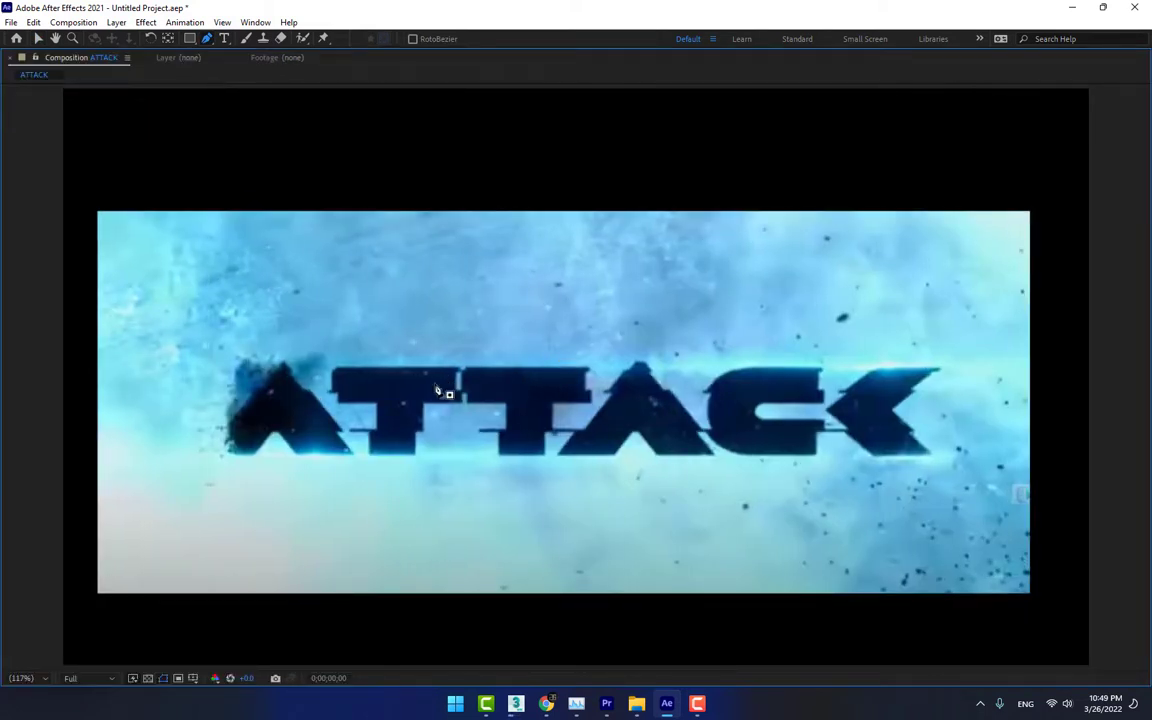
scroll(437, 390, up, 3)
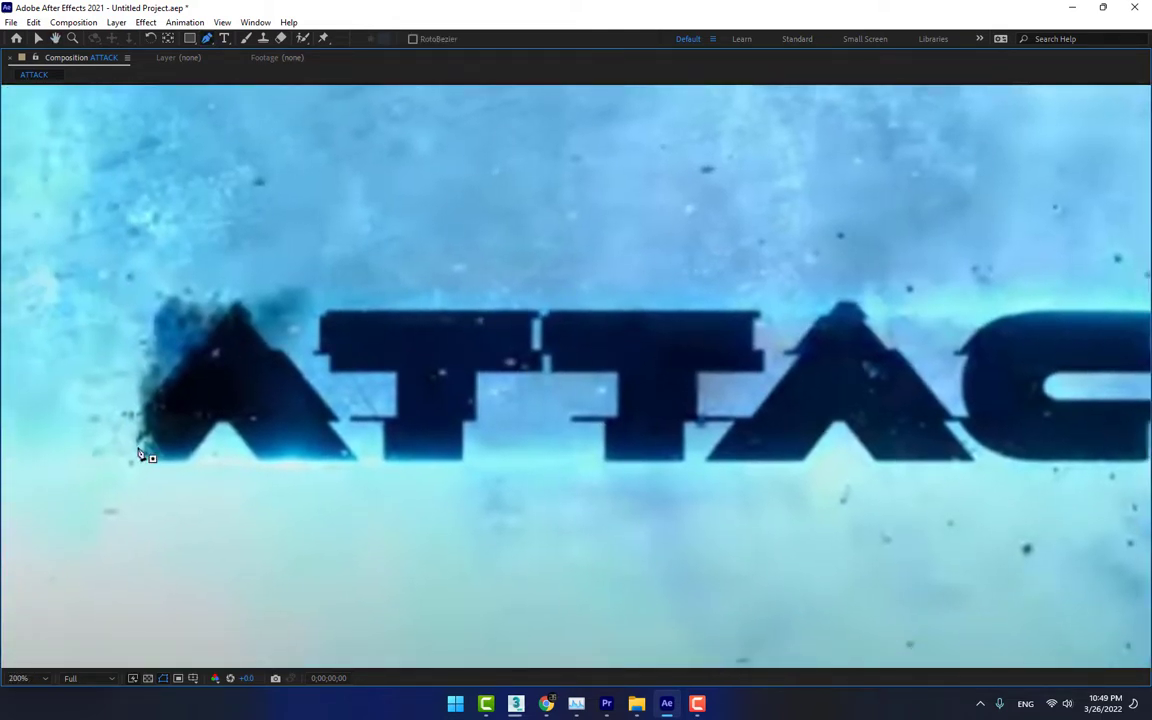
click(358, 458)
click(284, 349)
click(239, 302)
click(142, 406)
click(162, 459)
click(187, 459)
click(222, 419)
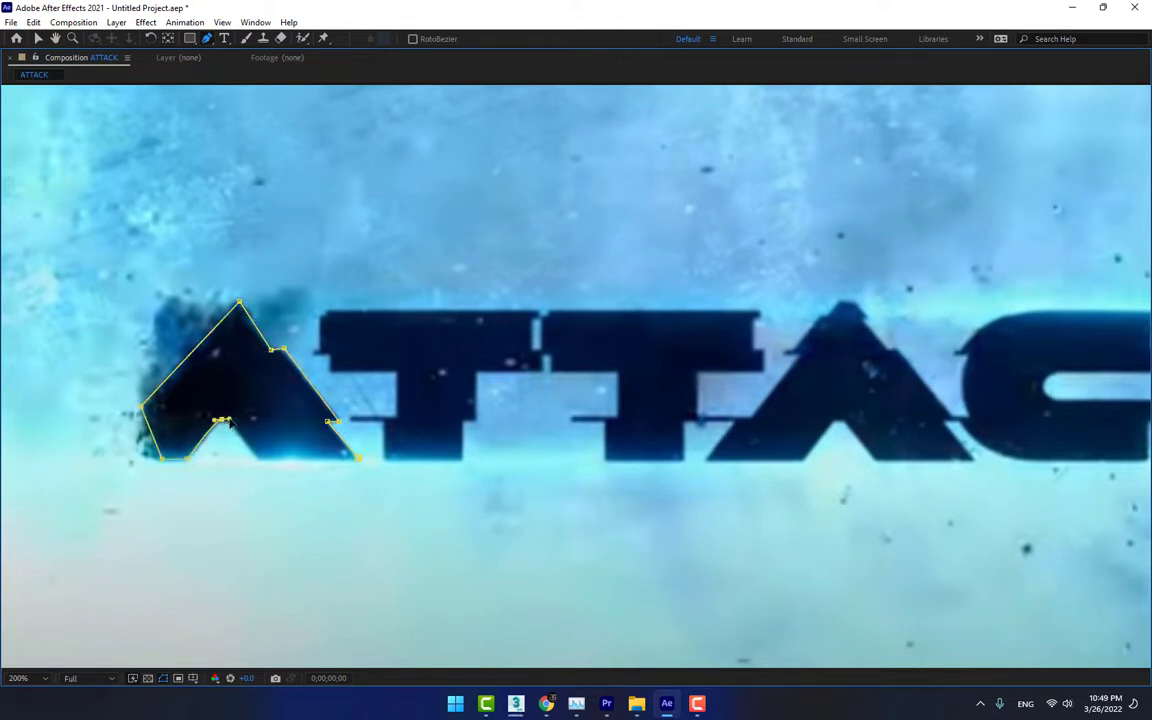
click(259, 461)
click(358, 459)
Trace the stepped outline of the first letter T as a mask on the ATTACK solid
click(327, 311)
click(533, 320)
click(533, 350)
click(542, 350)
click(543, 371)
click(477, 371)
click(477, 420)
click(464, 420)
click(463, 459)
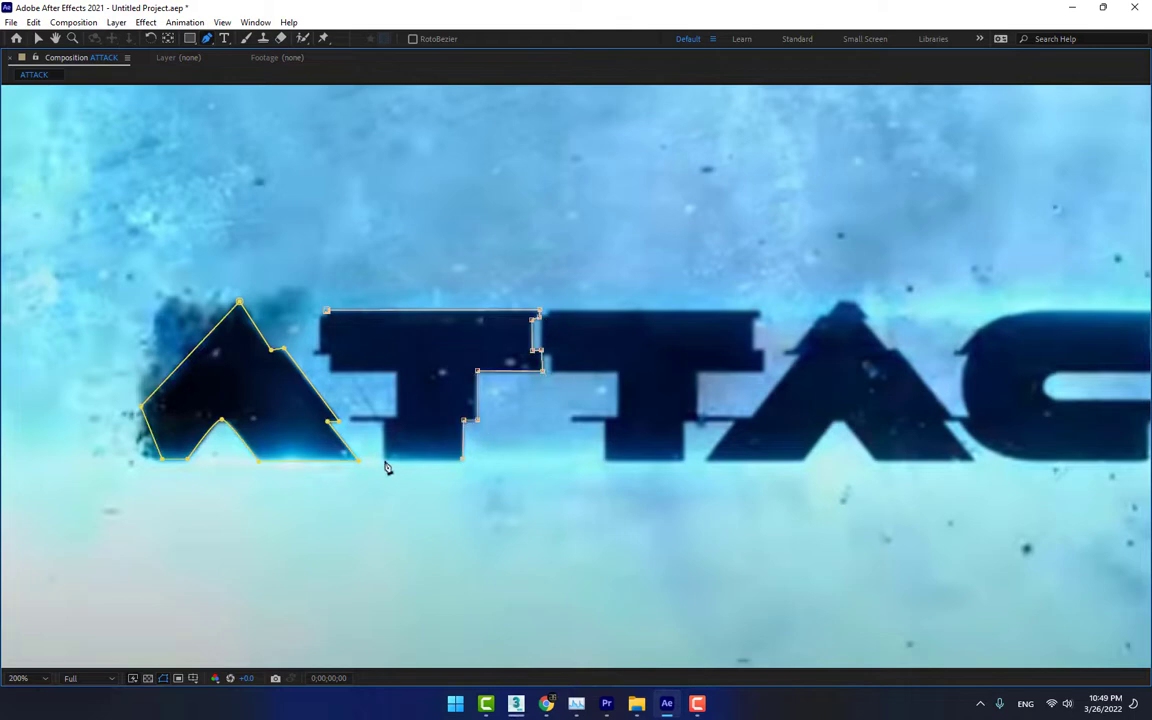
Trace the second letter T, including its notched edges, as a closed mask on the ATTACK solid
scroll(552, 312, up, 1)
drag(676, 203, 478, 203)
click(314, 260)
click(314, 330)
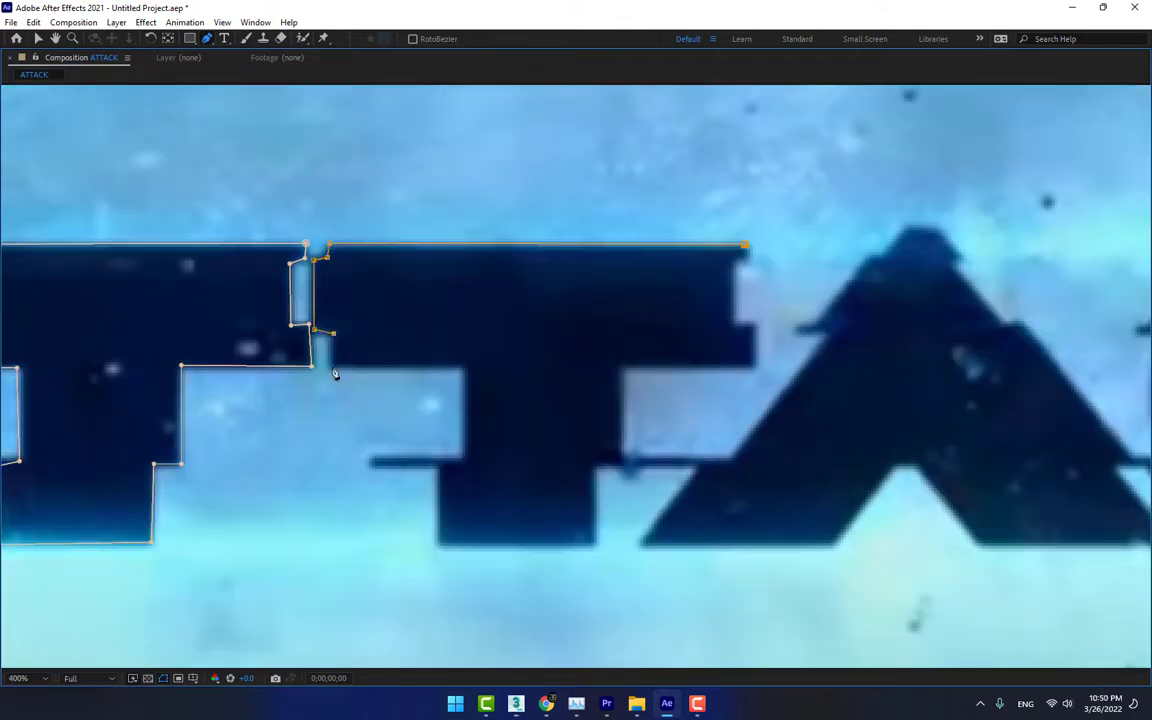
click(464, 367)
click(439, 545)
click(594, 546)
click(755, 367)
click(745, 244)
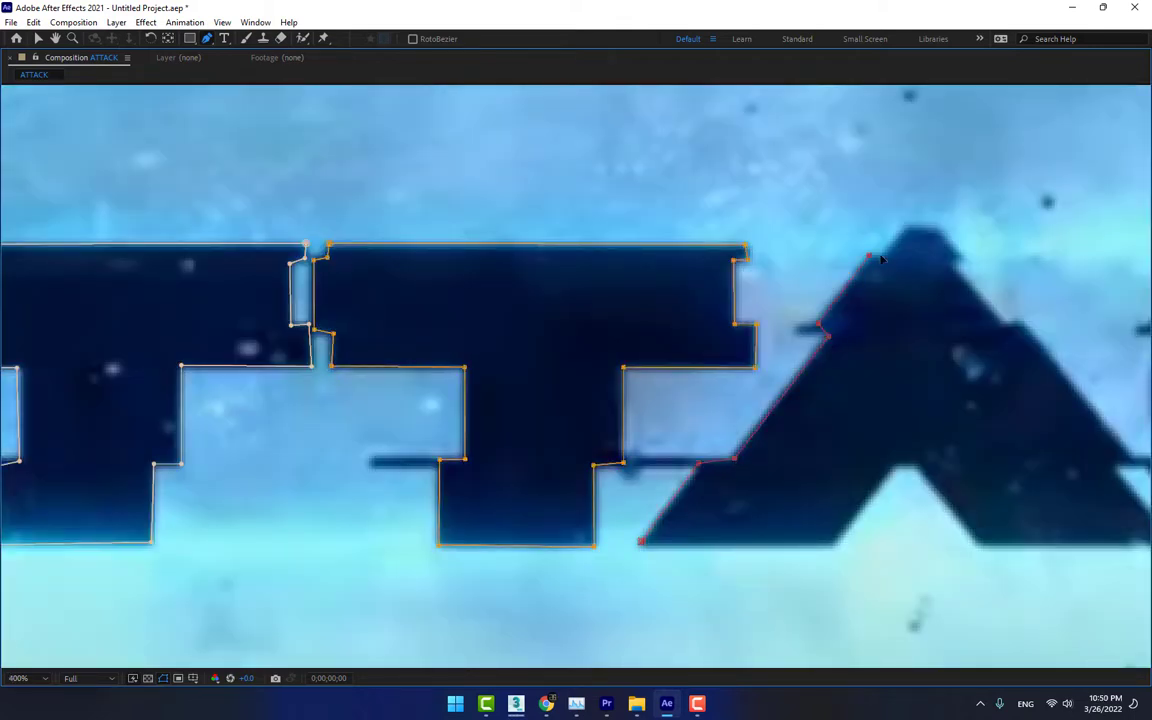
Trace the outline of the title's second letter A as a mask on the ATTACK solid
click(824, 340)
click(877, 265)
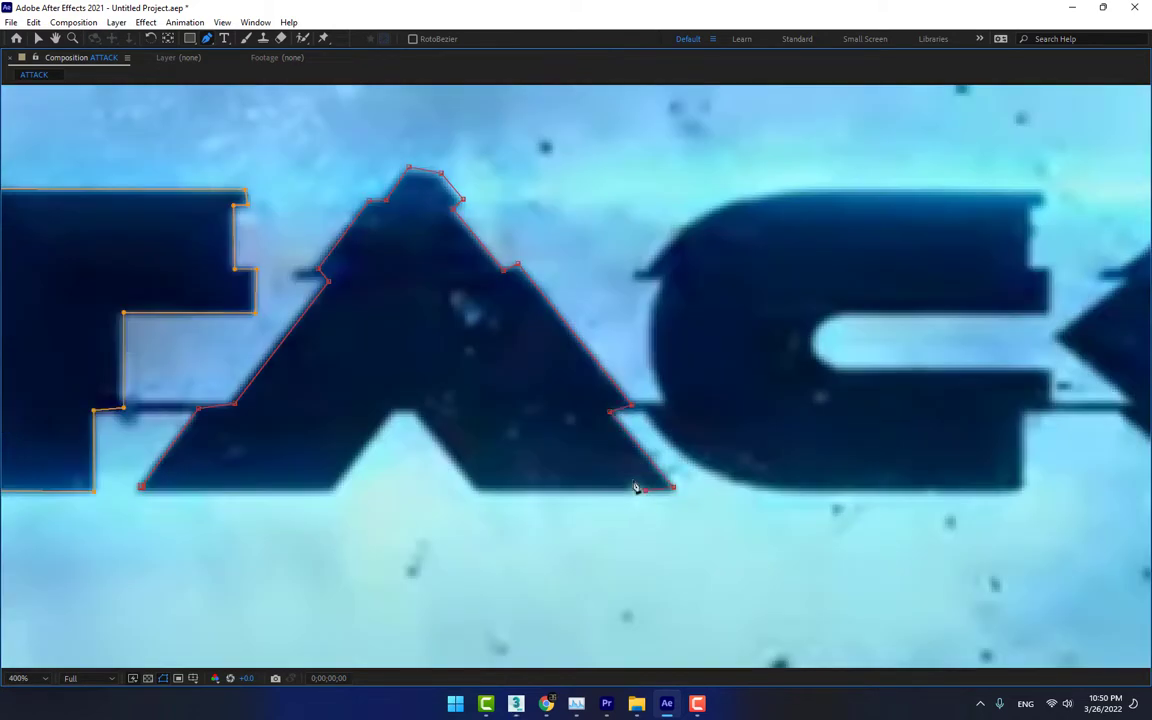
click(476, 487)
click(420, 412)
click(330, 487)
click(141, 487)
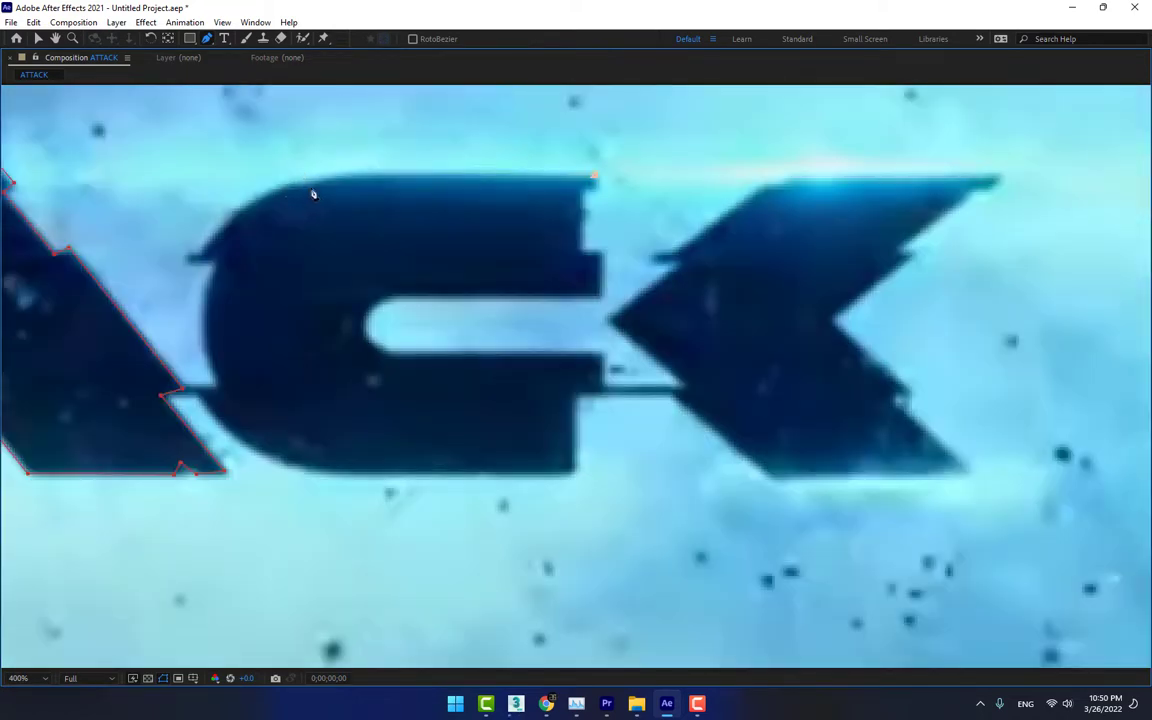
Trace the letter C as a mask, with curved points around its outer side and inner opening
click(205, 260)
click(215, 385)
click(280, 462)
click(575, 471)
click(576, 391)
click(601, 356)
click(379, 356)
click(366, 327)
click(381, 298)
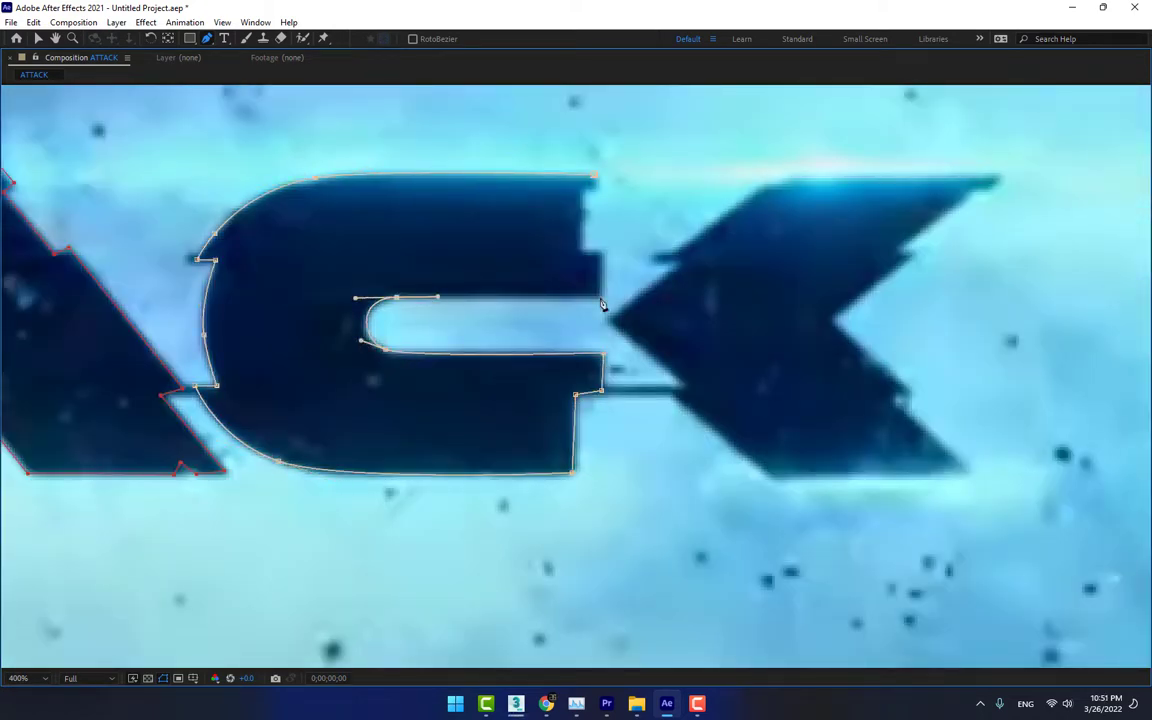
click(600, 297)
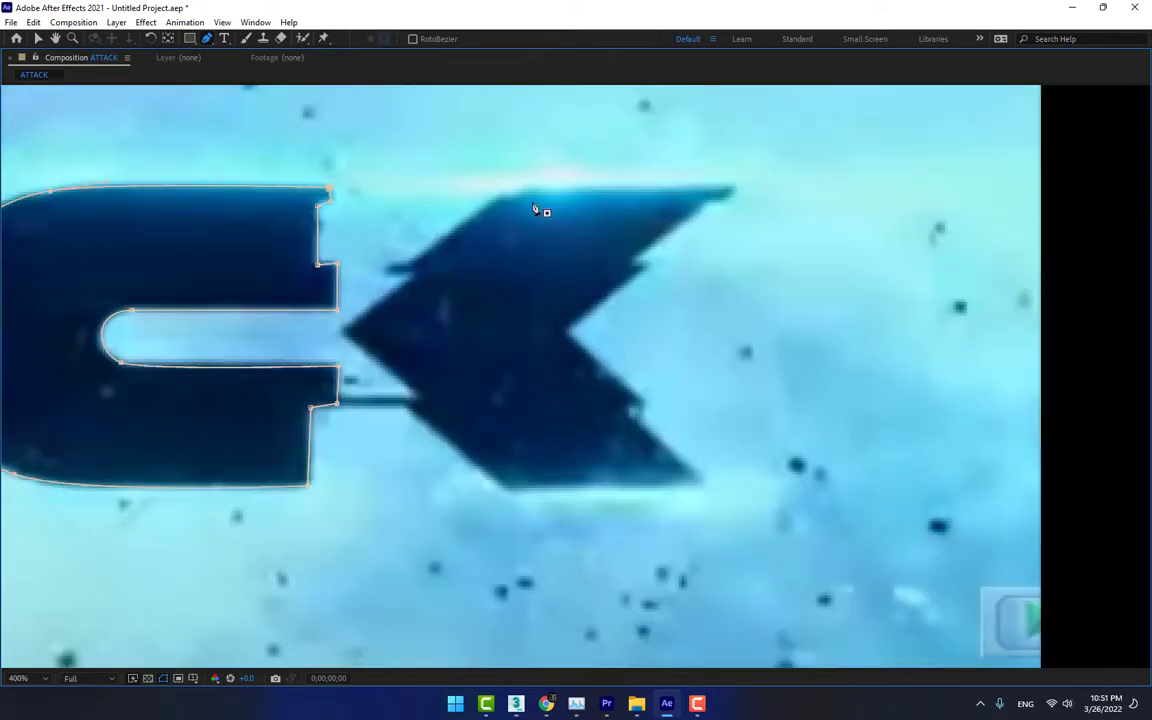
Trace the angular letter K as a closed mask on the ATTACK solid
click(412, 400)
click(503, 491)
click(704, 486)
click(638, 406)
click(567, 330)
click(642, 266)
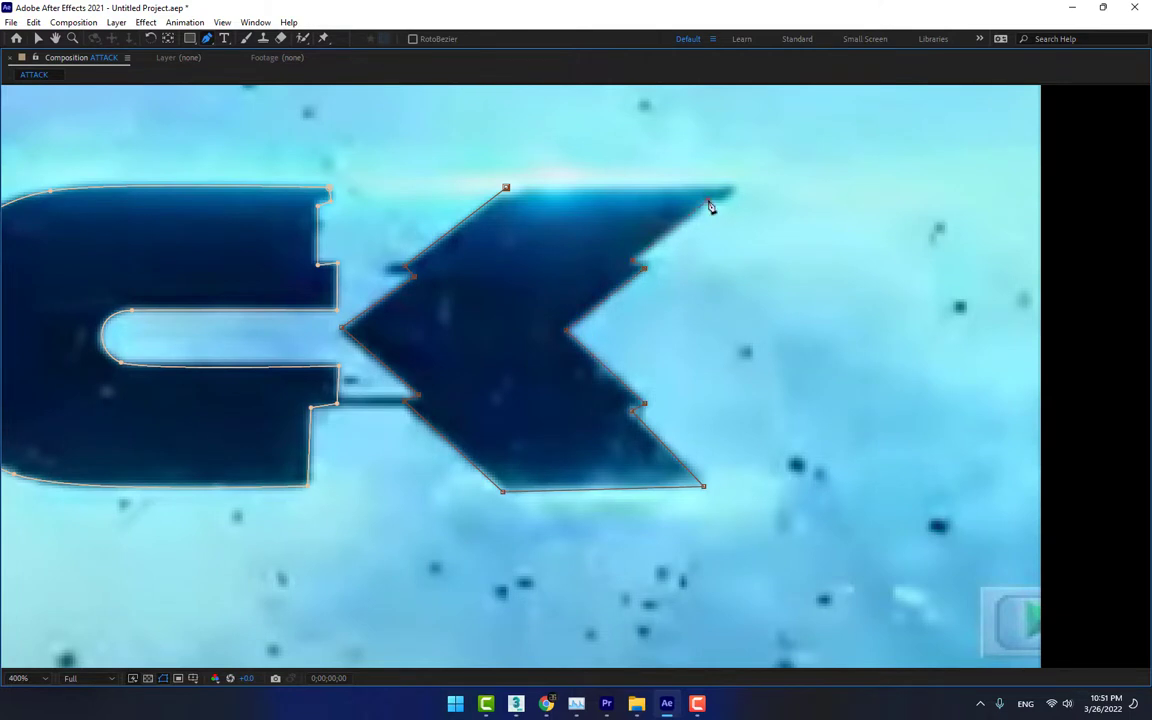
click(733, 188)
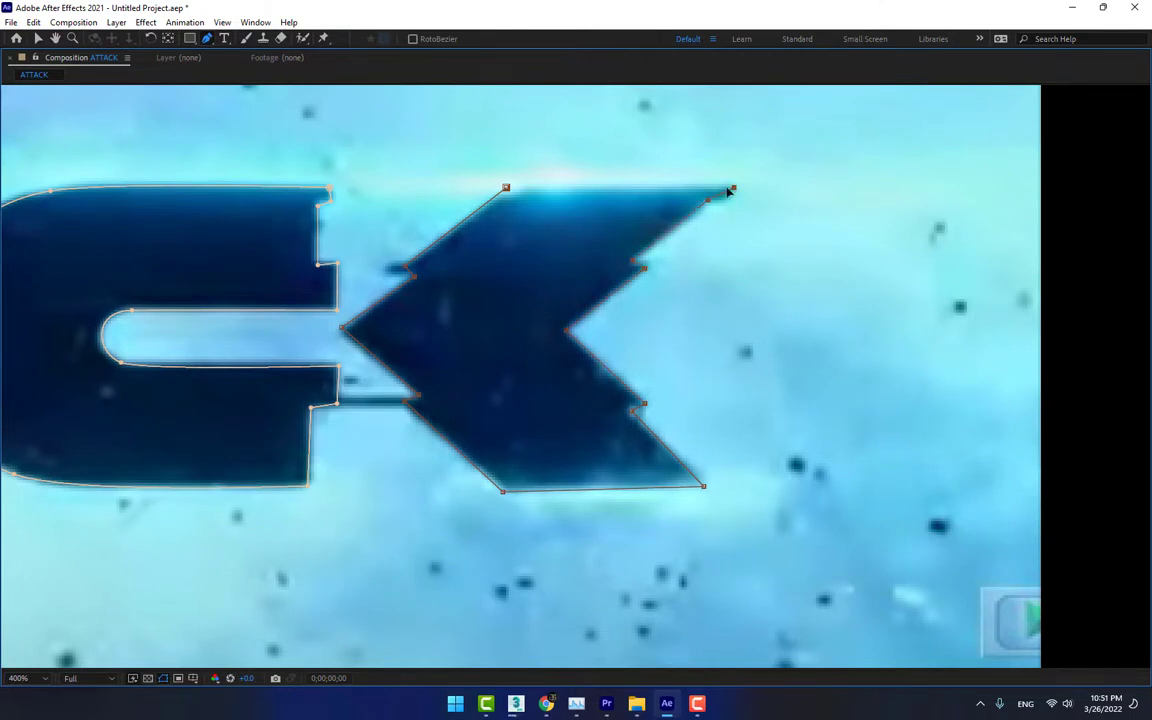
click(507, 189)
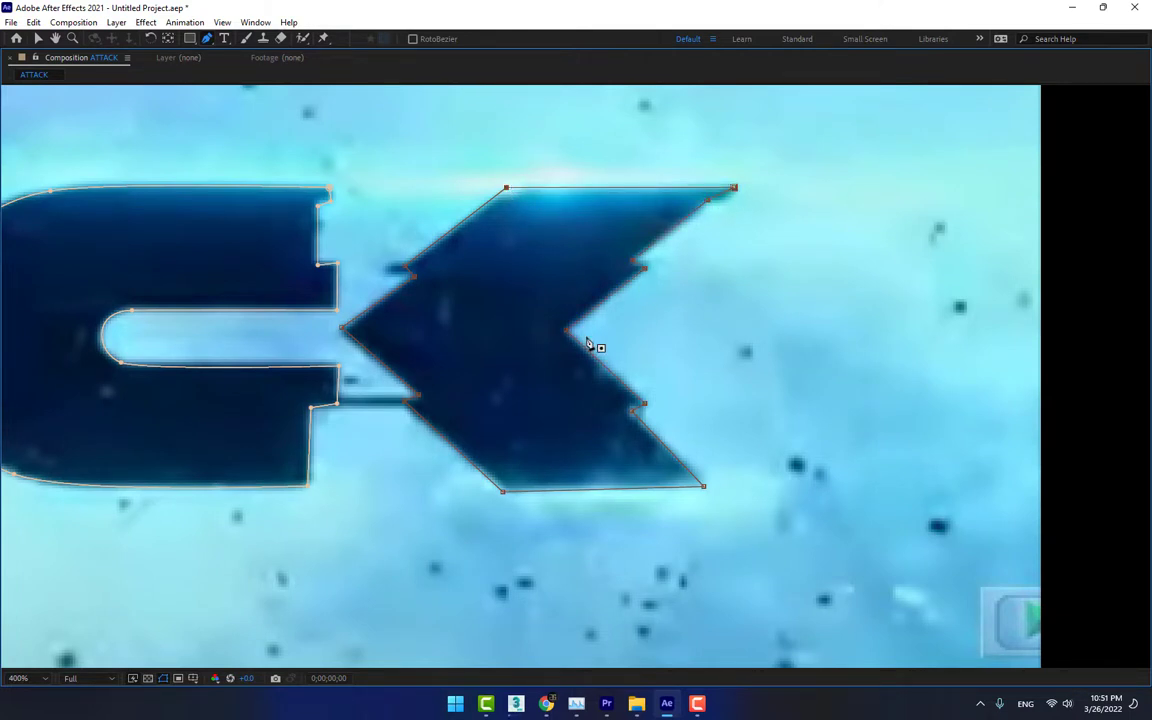
Remove the Untitled.jpg reference layer from the composition and turn the ATTACK solid's visibility back on
key(grave)
scroll(458, 386, down, 1)
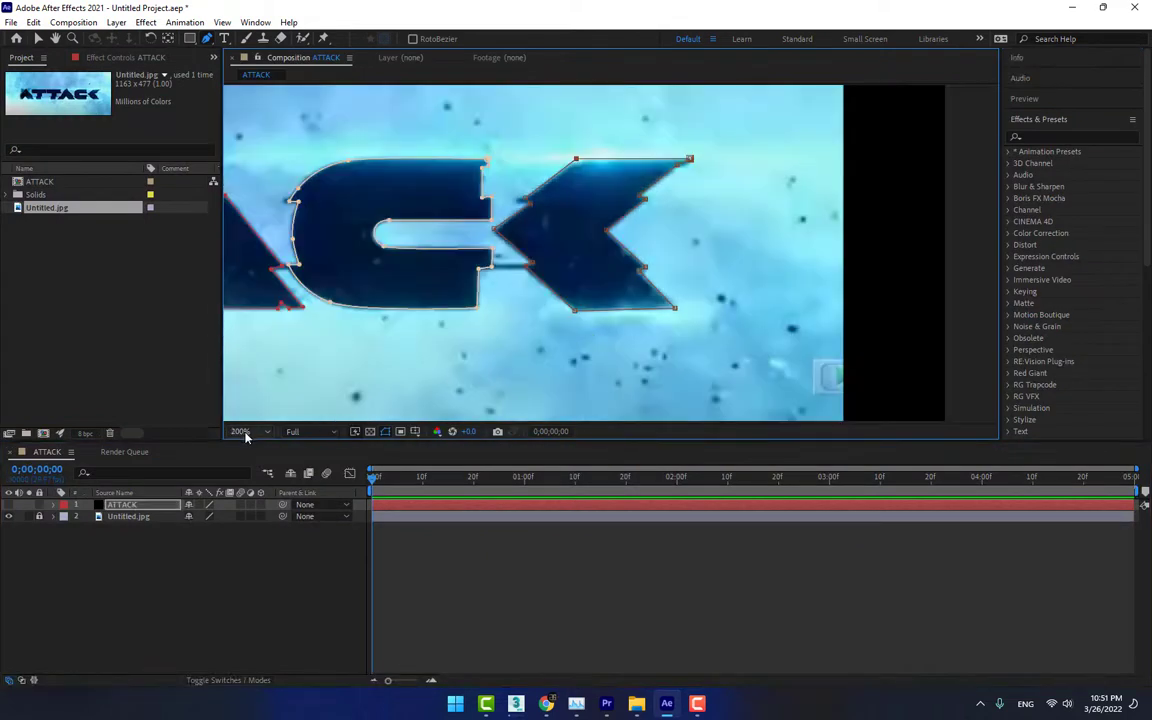
click(244, 432)
click(252, 445)
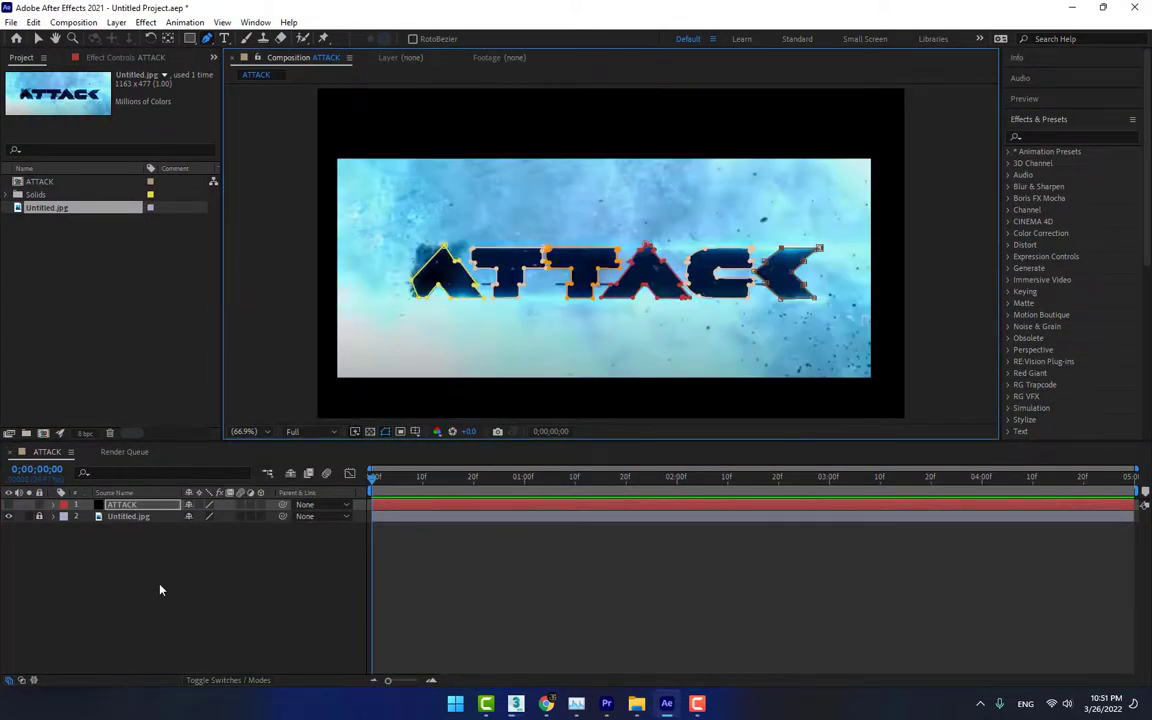
click(130, 516)
key(Delete)
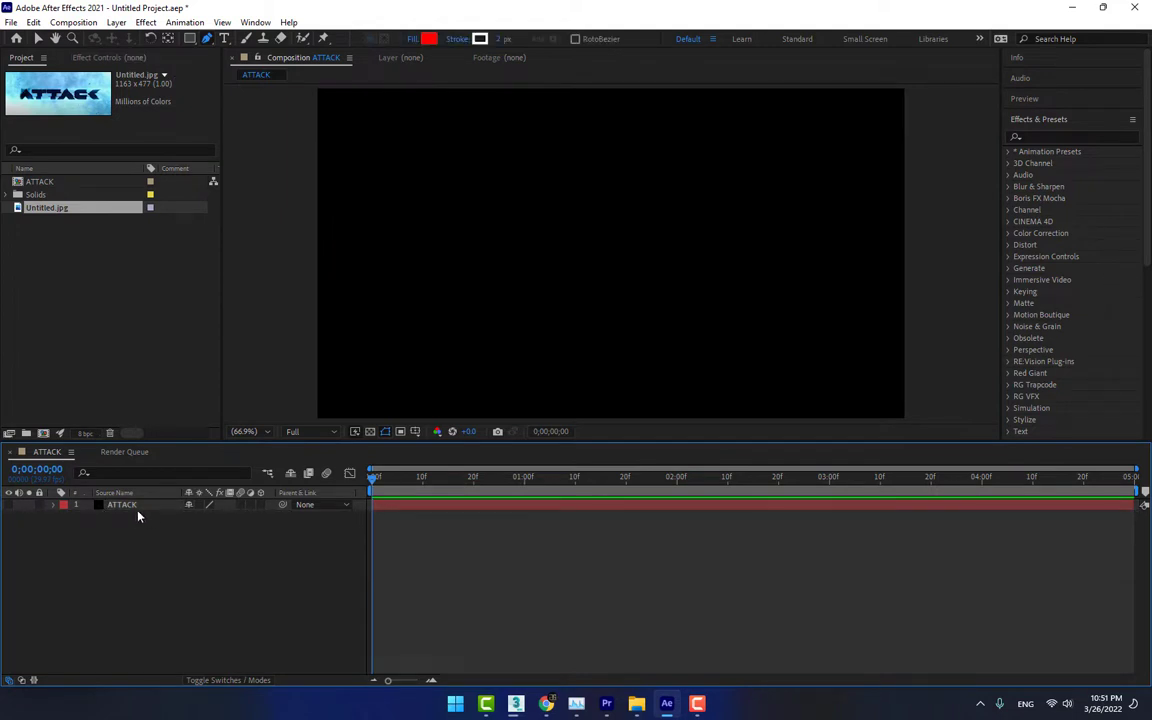
click(10, 506)
Create a black 1280 x 720 px solid named E3D above the ATTACK layer
key(ctrl+y)
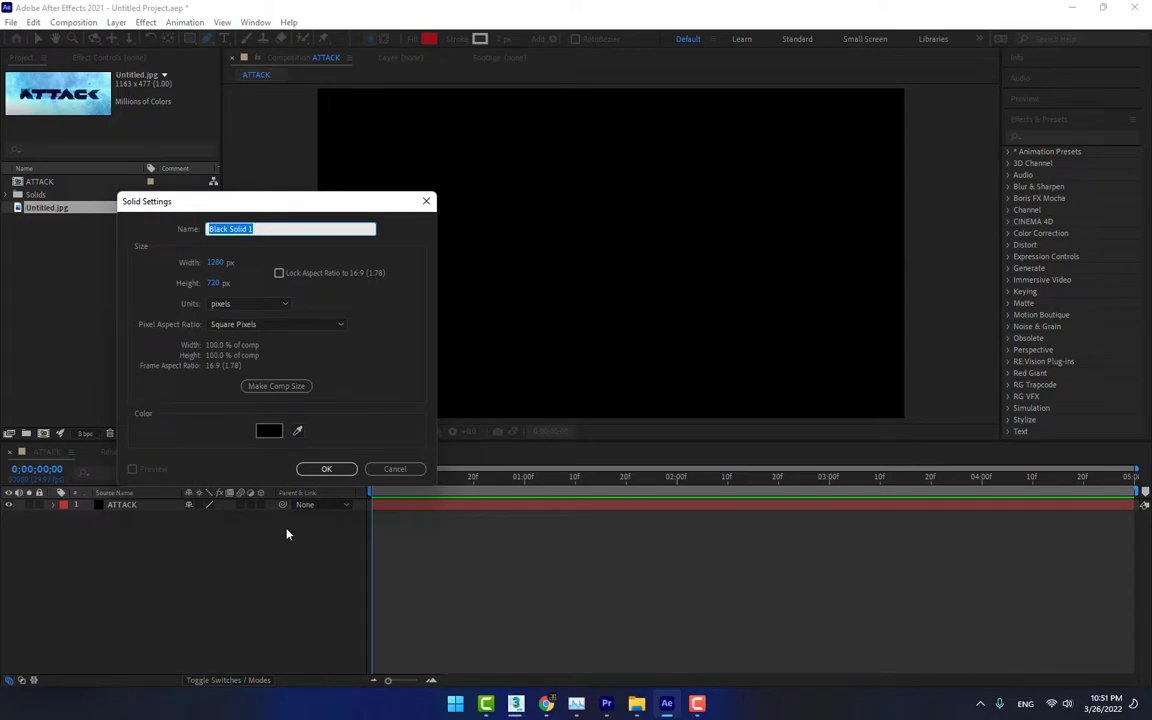
text(E3D)
key(Return)
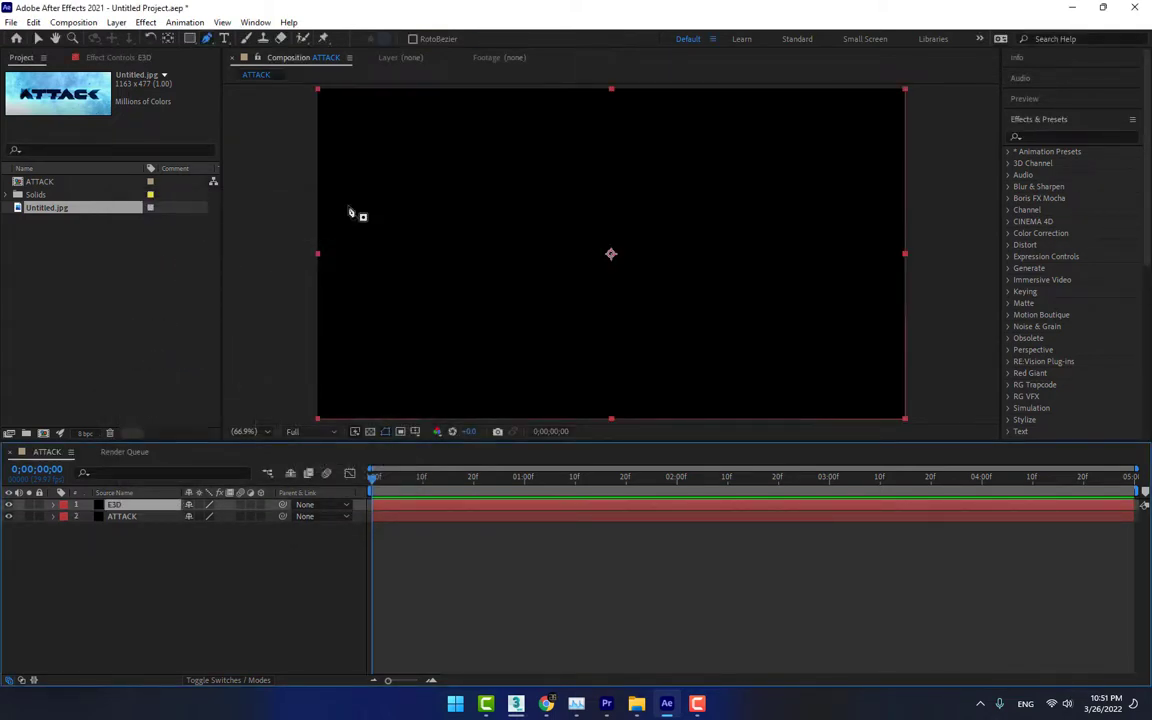
Apply the Video Copilot Element effect to the E3D solid
click(146, 23)
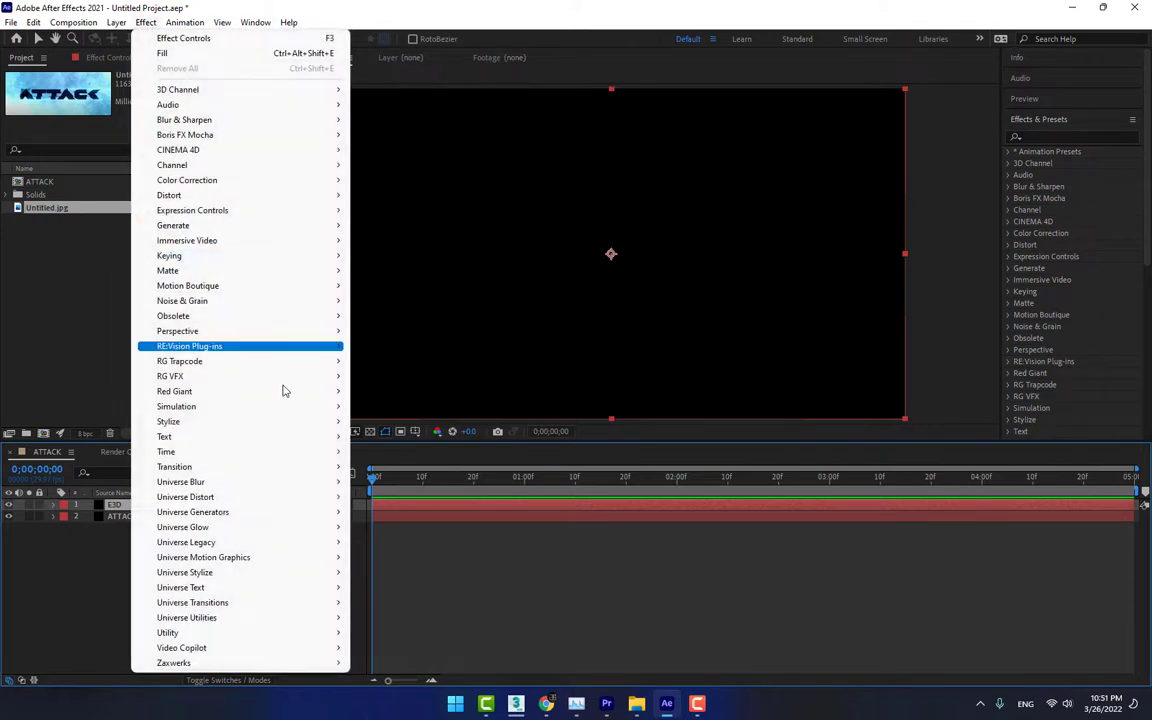
mouse_move(210, 648)
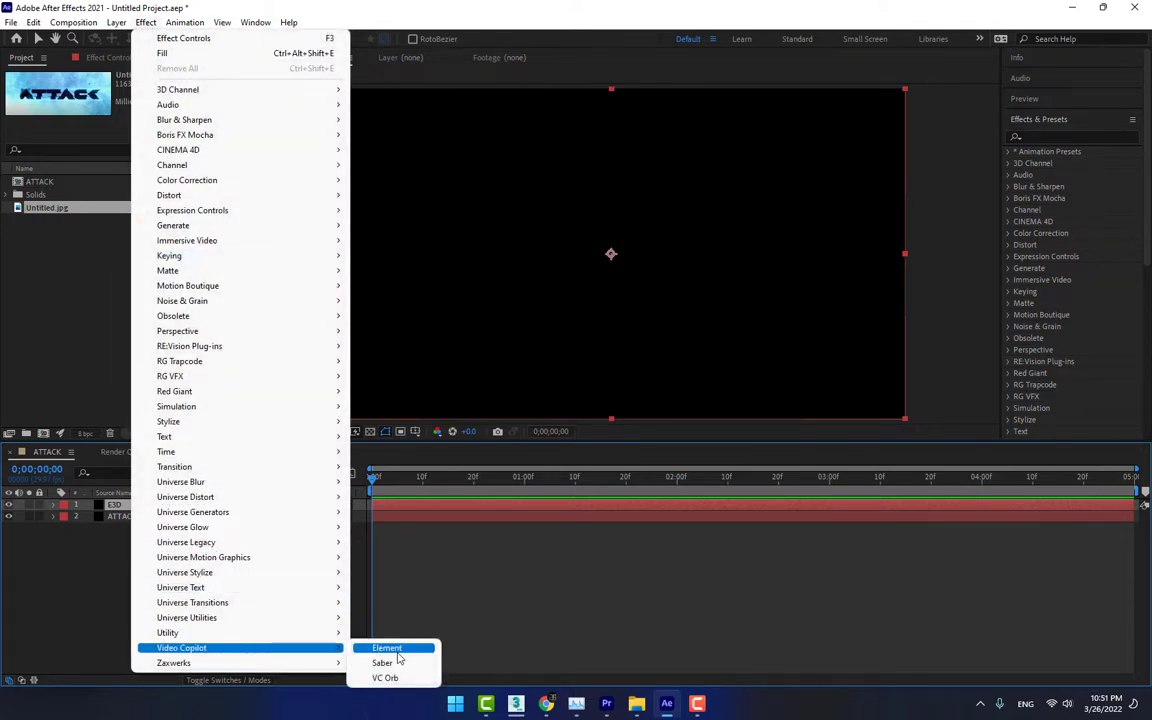
click(390, 650)
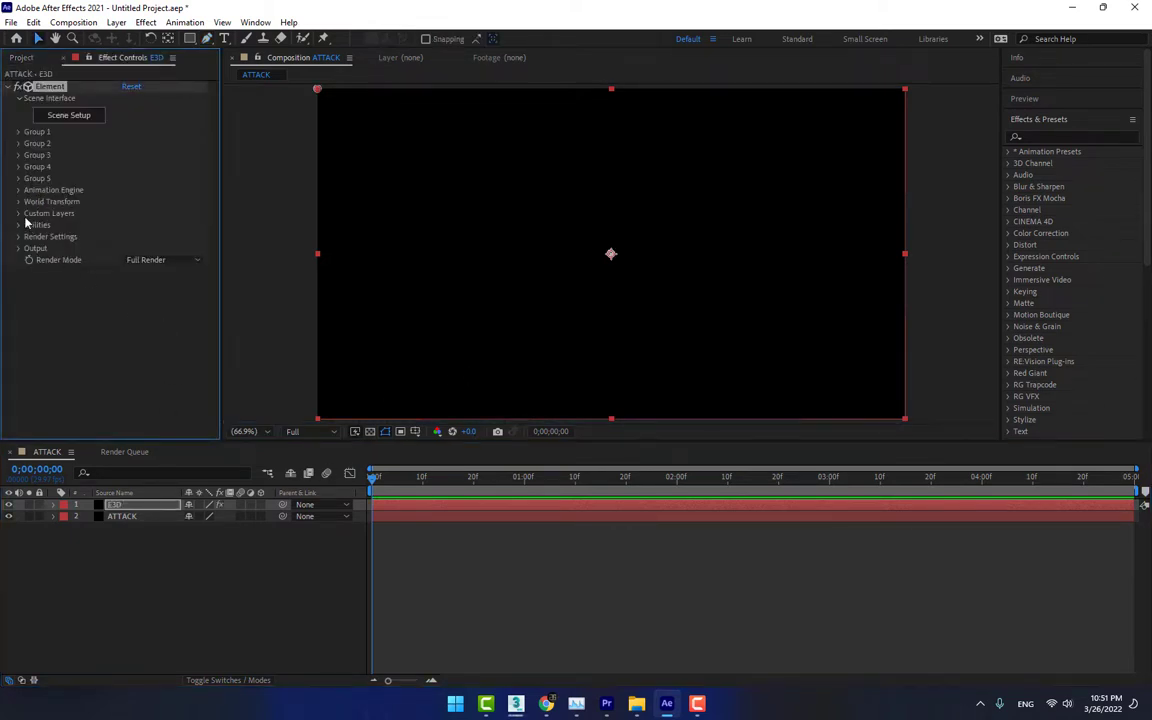
Assign the ATTACK layer as Path Layer 1 in Element's custom text and masks
click(18, 215)
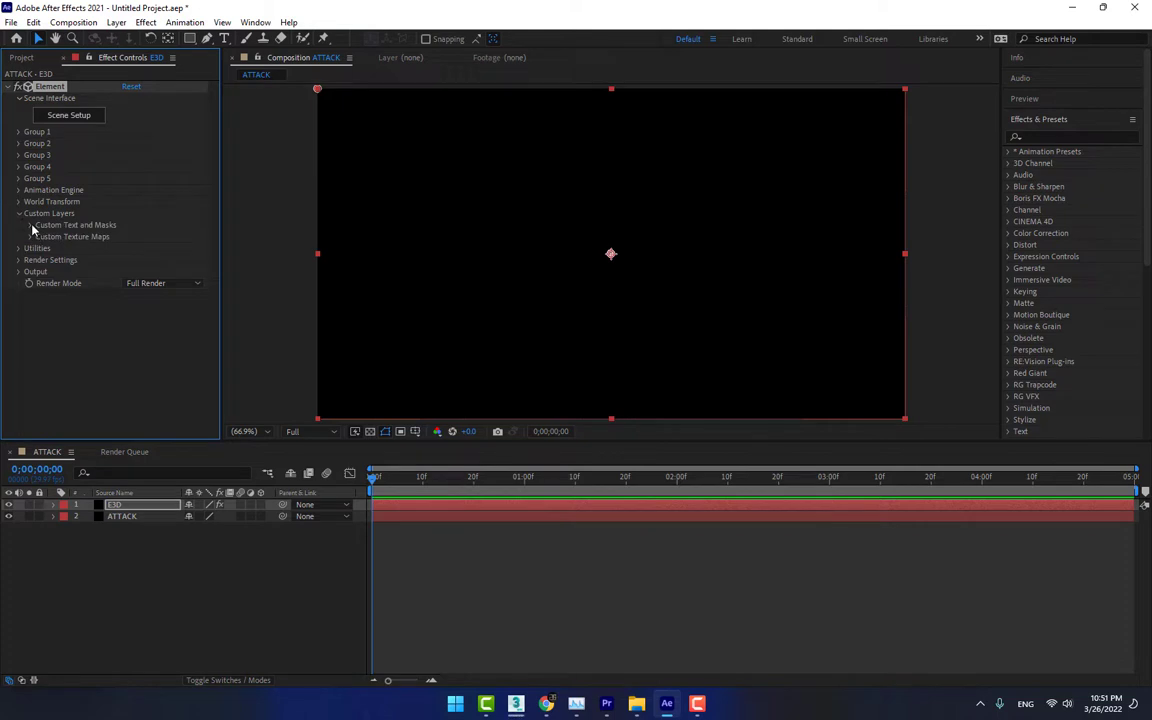
click(31, 226)
click(136, 237)
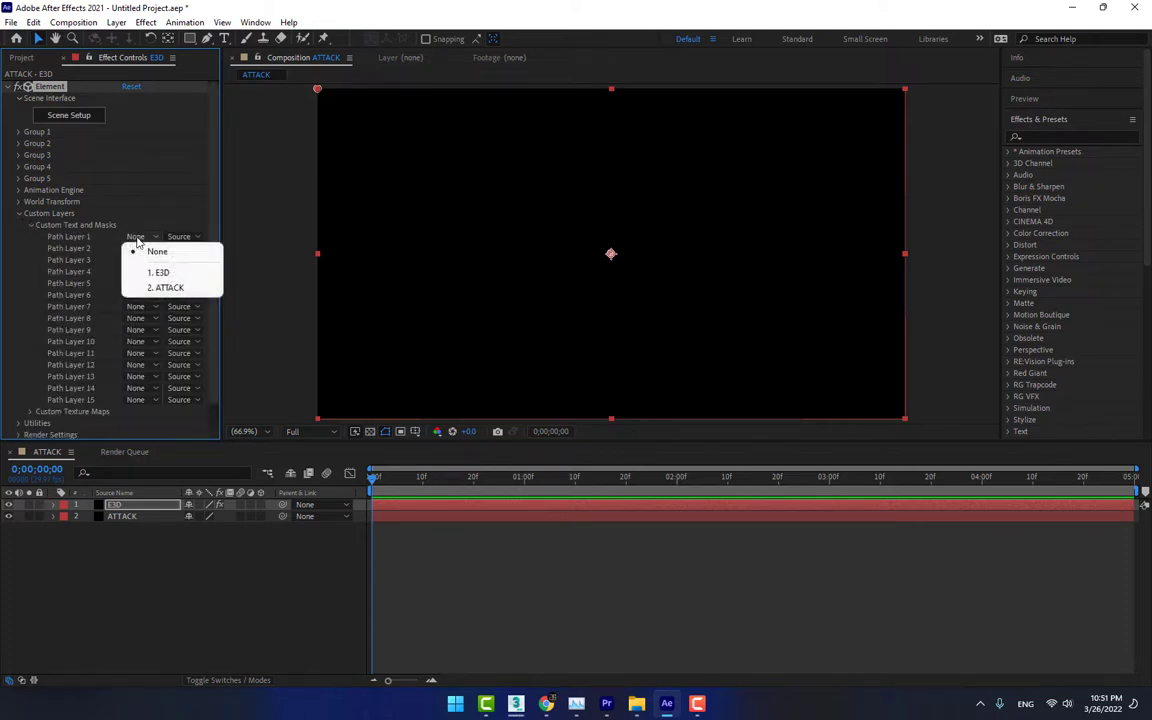
click(185, 289)
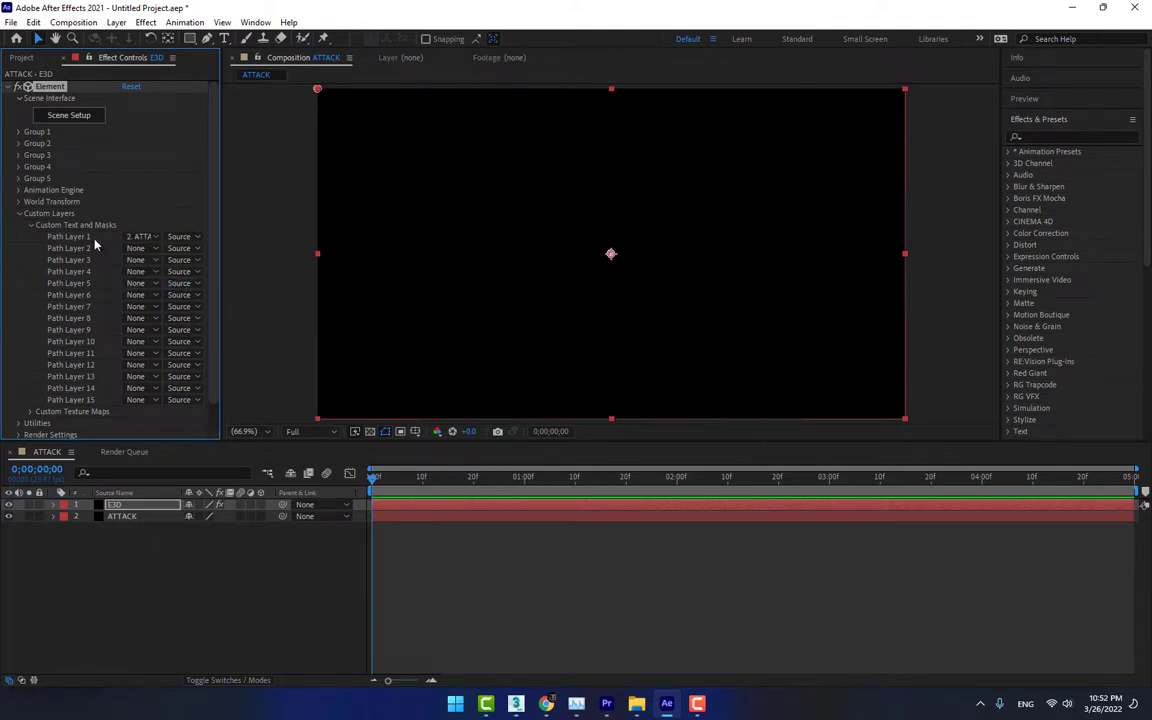
Extrude the ATTACK mask path into a 3D model in Element's Scene Setup and check its depth
click(64, 116)
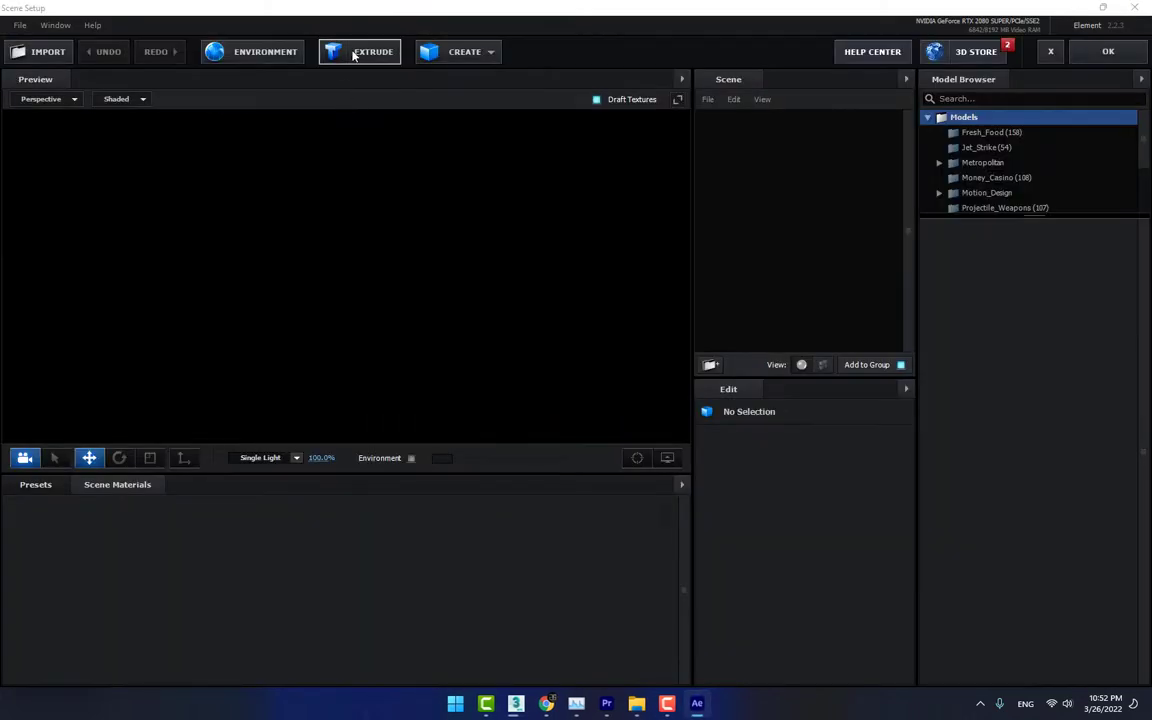
click(360, 52)
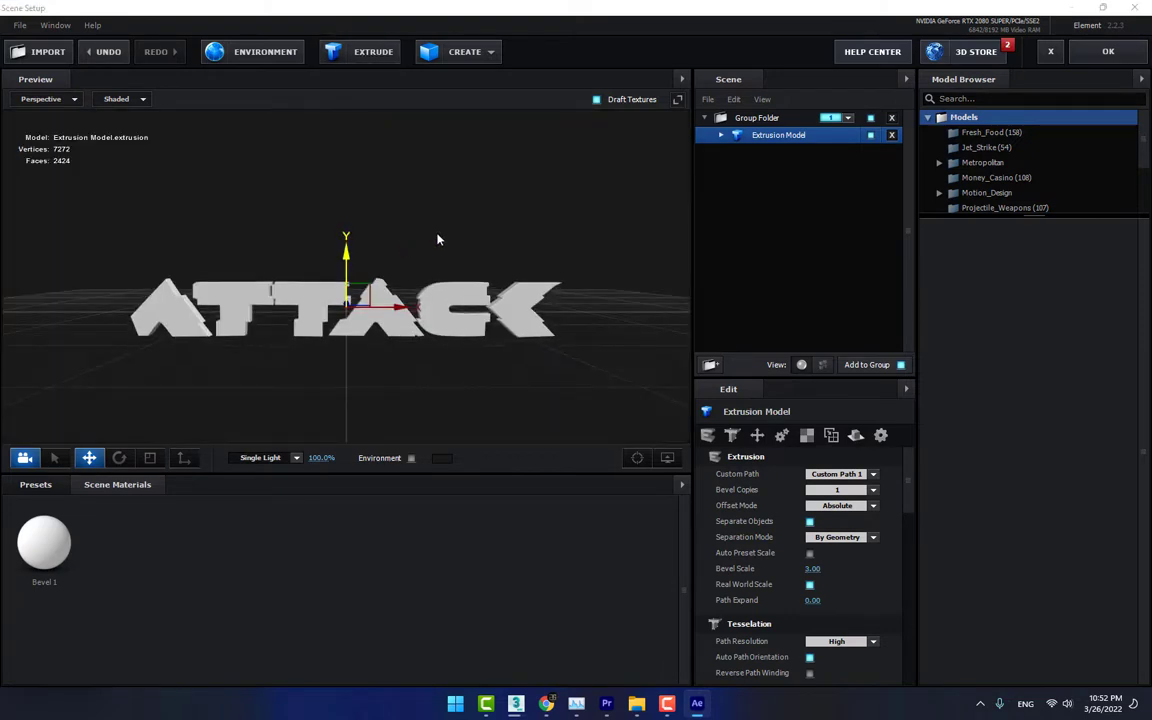
drag(432, 237, 486, 258)
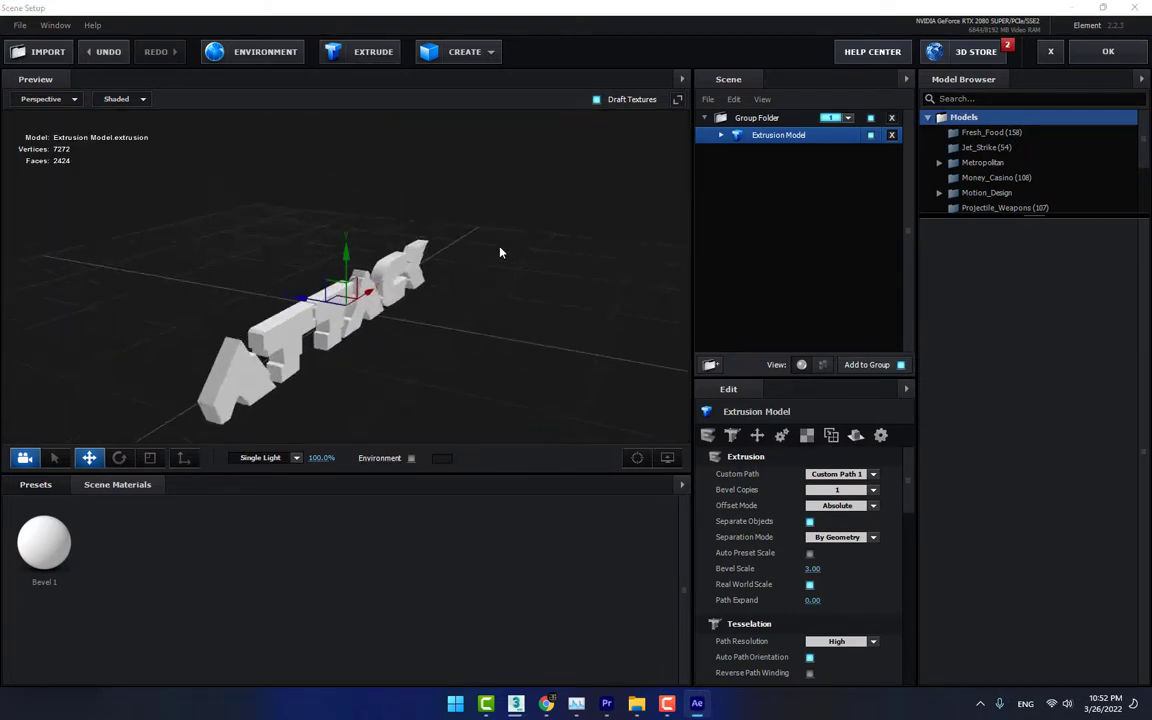
Apply the Detective preset from the Physical bevels to the ATTACK extrusion model
click(38, 484)
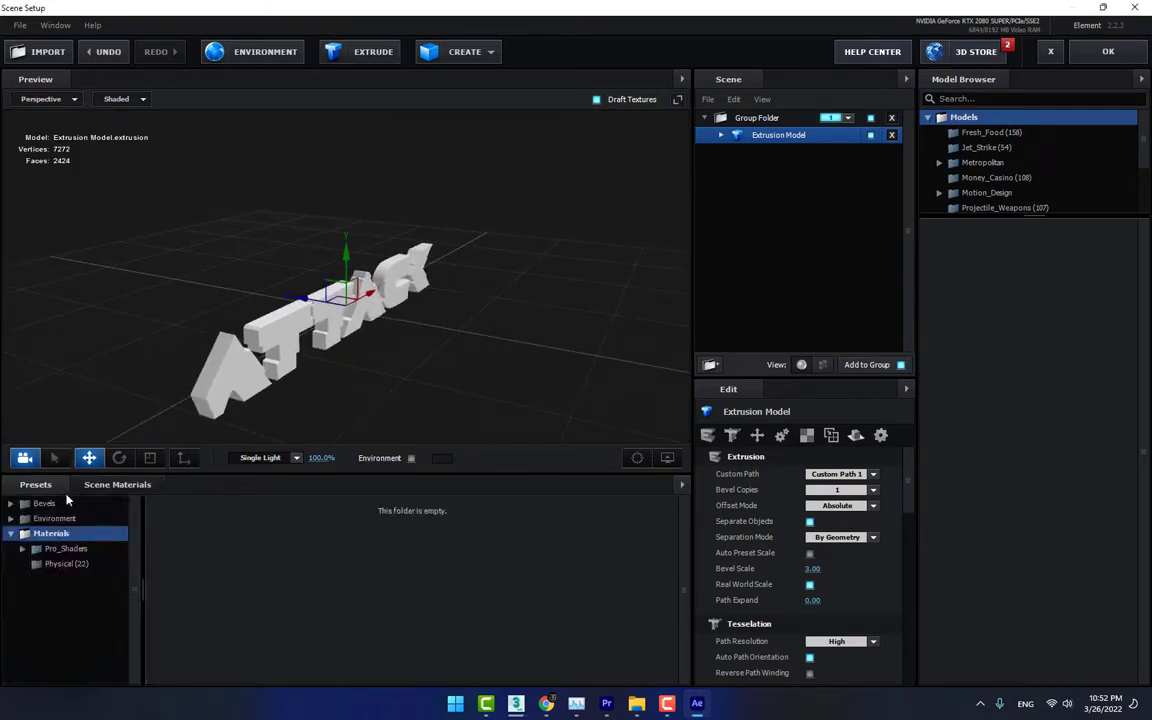
click(48, 504)
click(58, 520)
scroll(372, 599, down, 2)
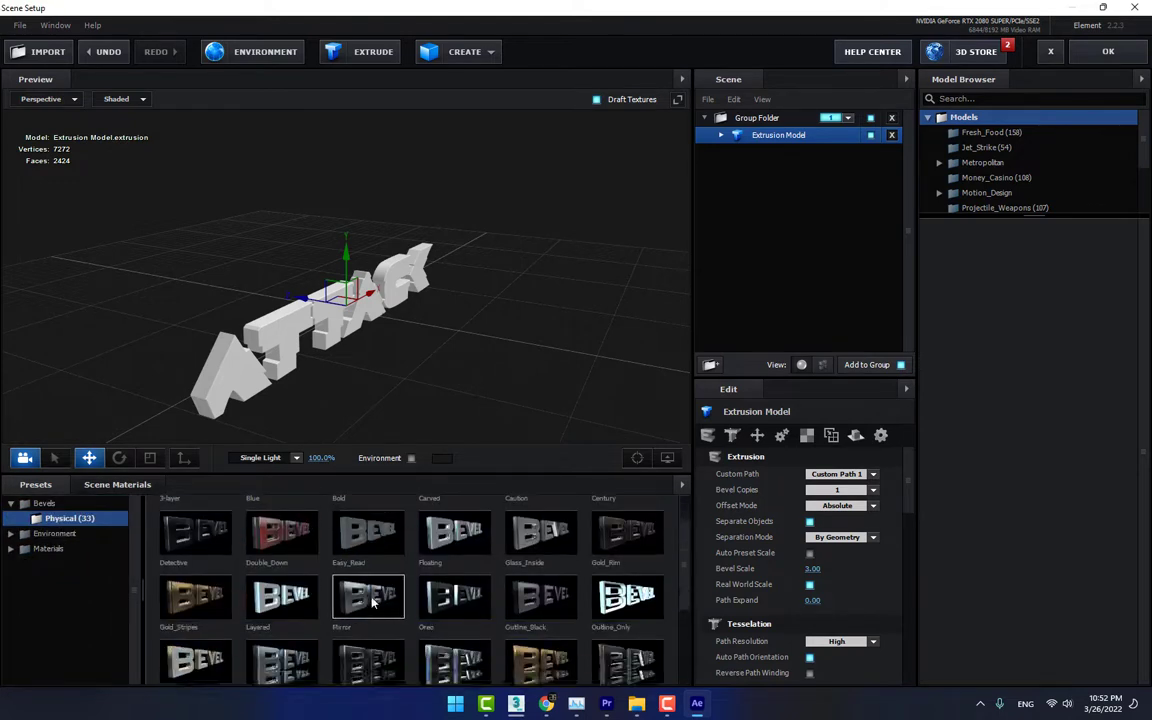
scroll(372, 601, down, 3)
scroll(375, 601, up, 5)
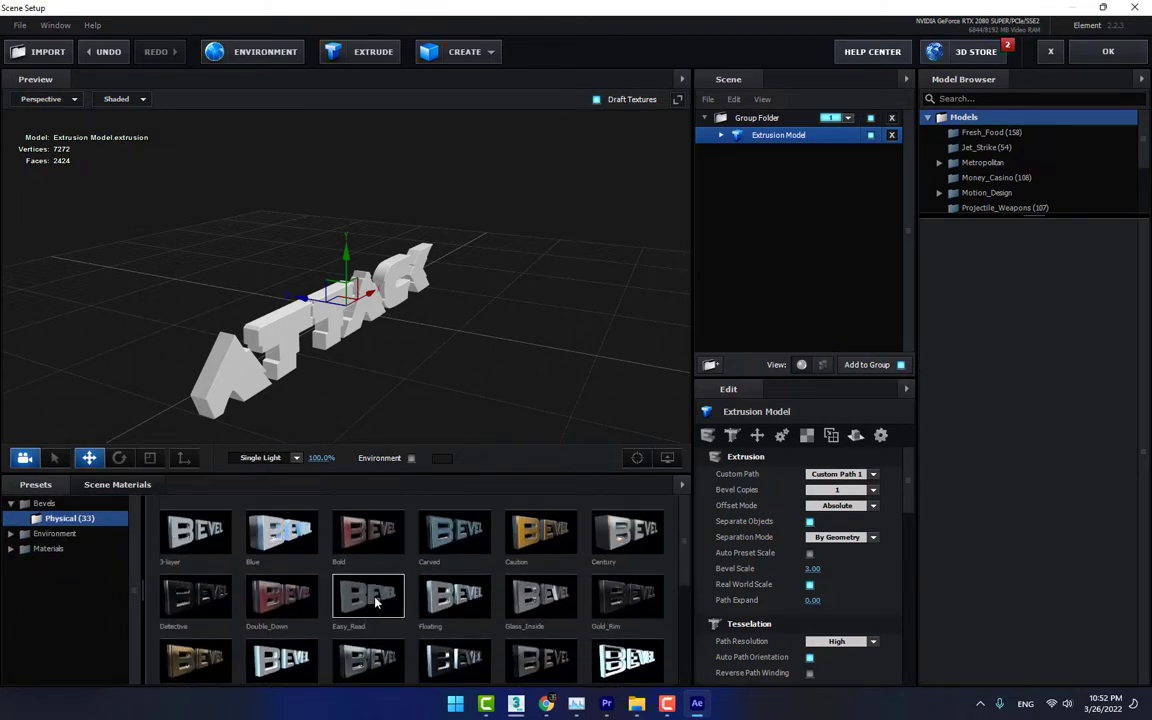
click(172, 603)
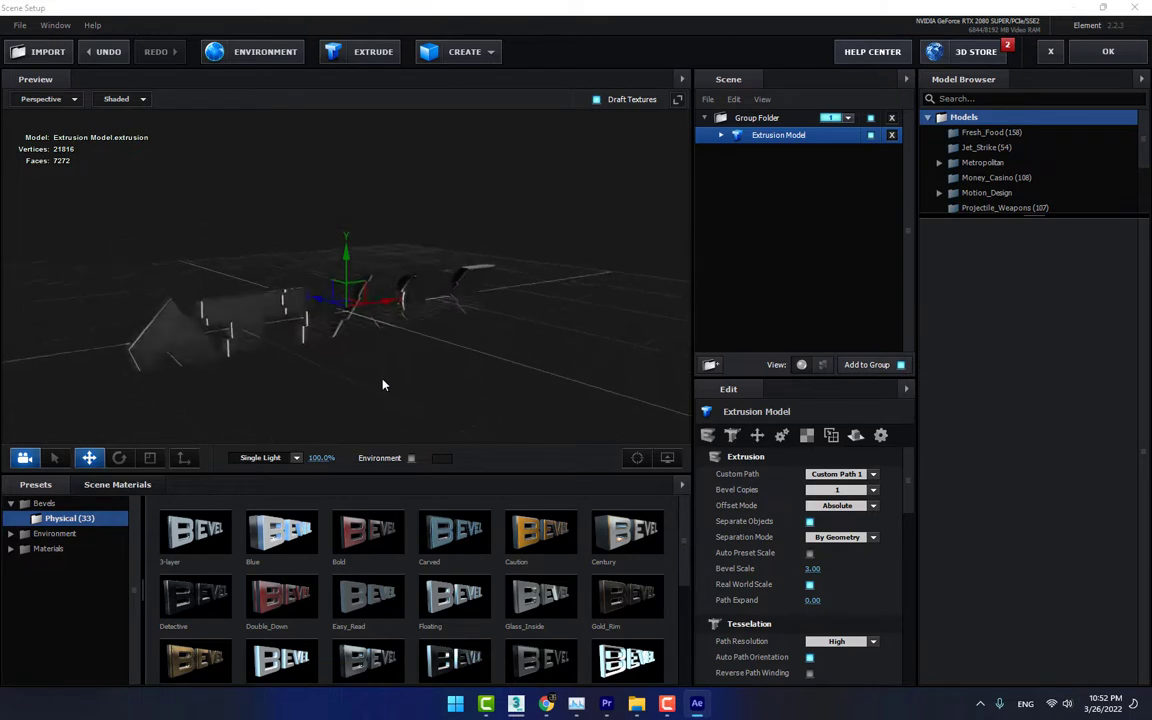
drag(407, 384, 362, 381)
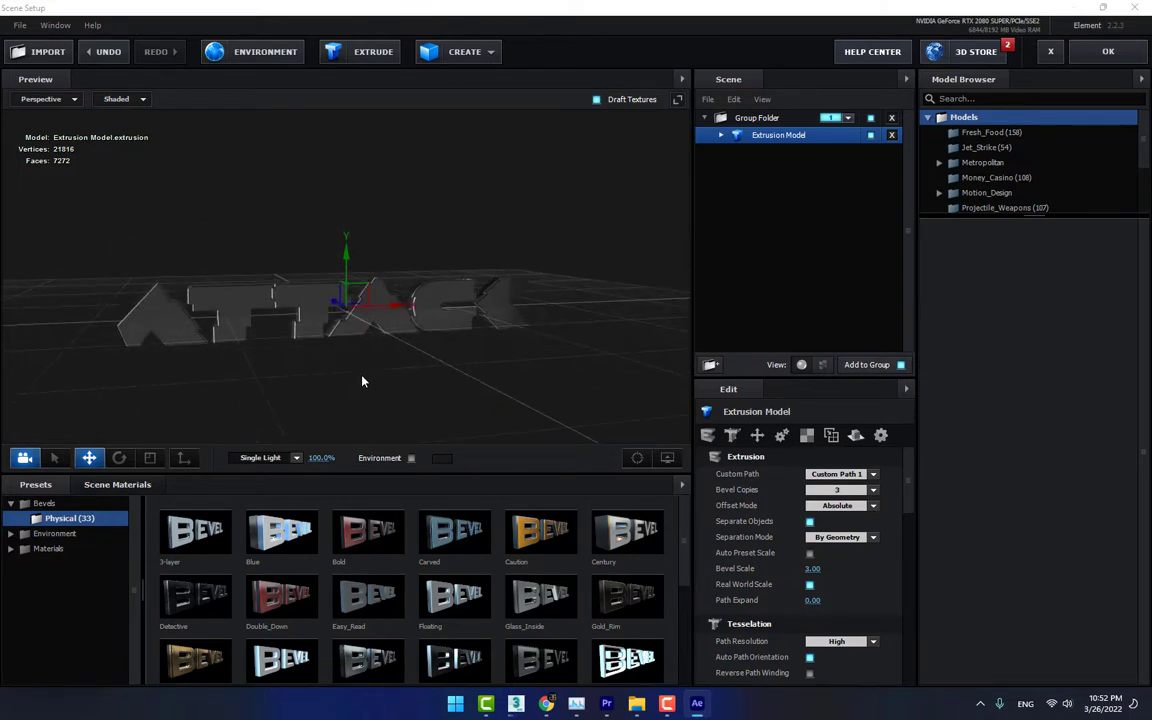
Apply the Physical materials Black_Gloss and Black_Outline to the ATTACK extrusion
click(46, 548)
click(62, 563)
drag(184, 554, 241, 324)
drag(384, 378, 437, 404)
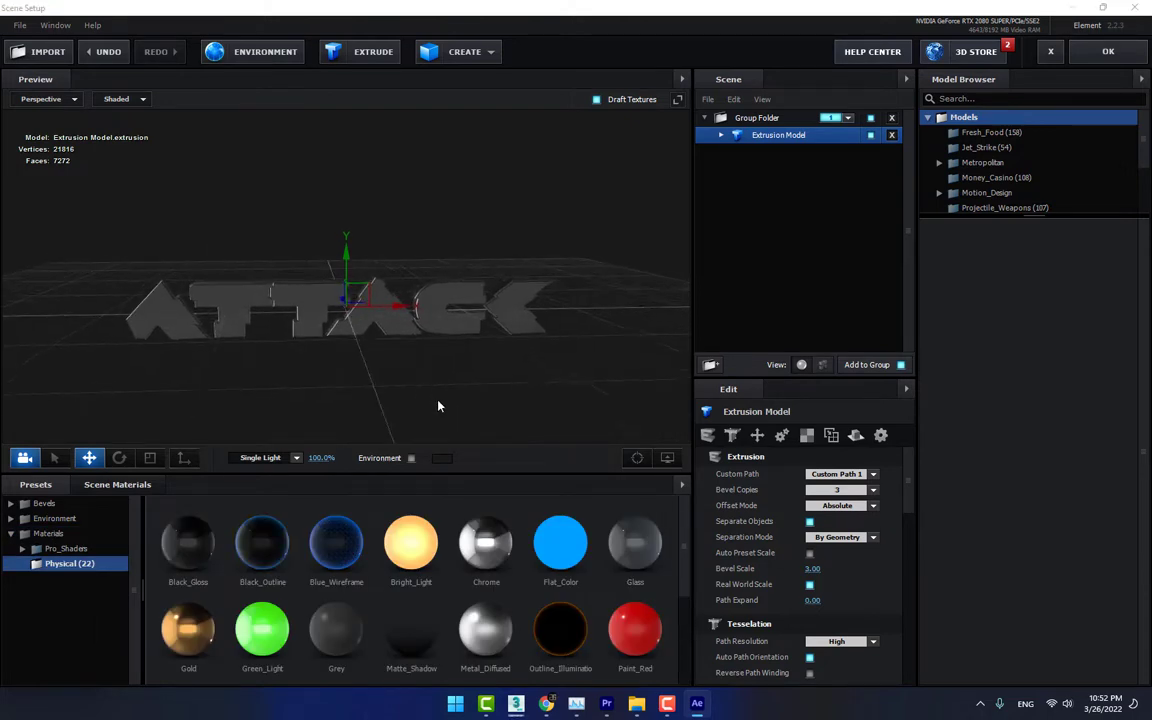
drag(262, 537, 322, 300)
drag(410, 371, 332, 234)
Open the BackLight_2K folder inside Materials > Environment > BackLight_Environments to choose a replacement environment texture
click(256, 51)
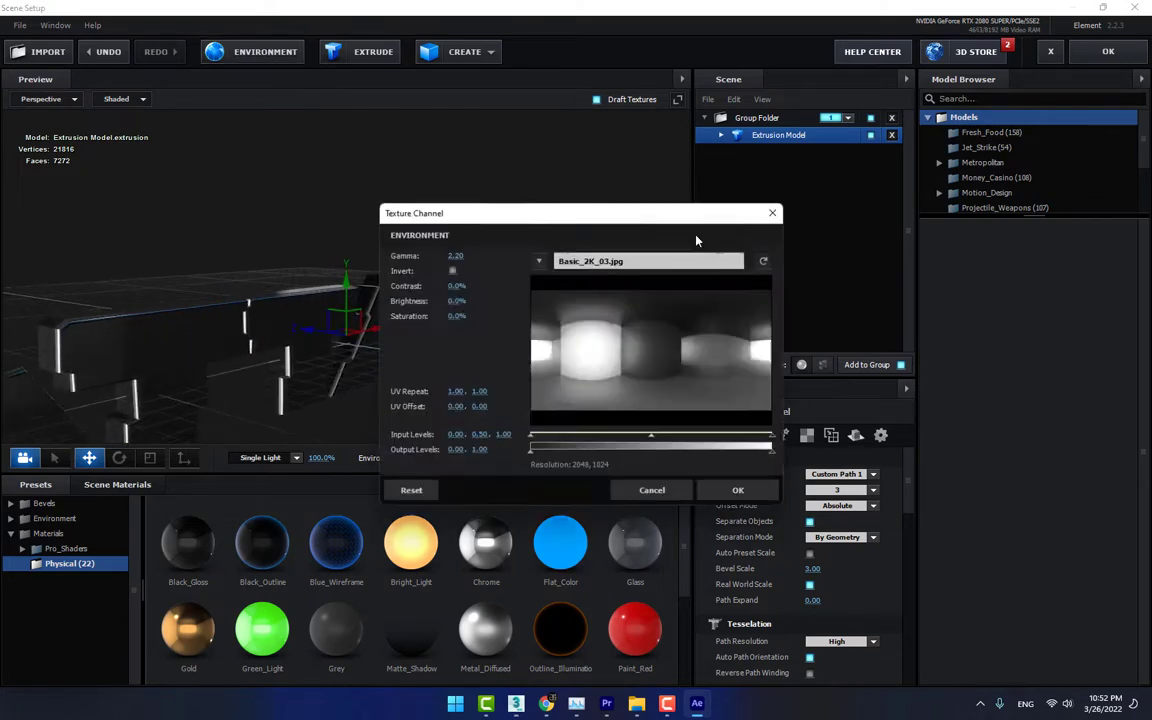
click(650, 262)
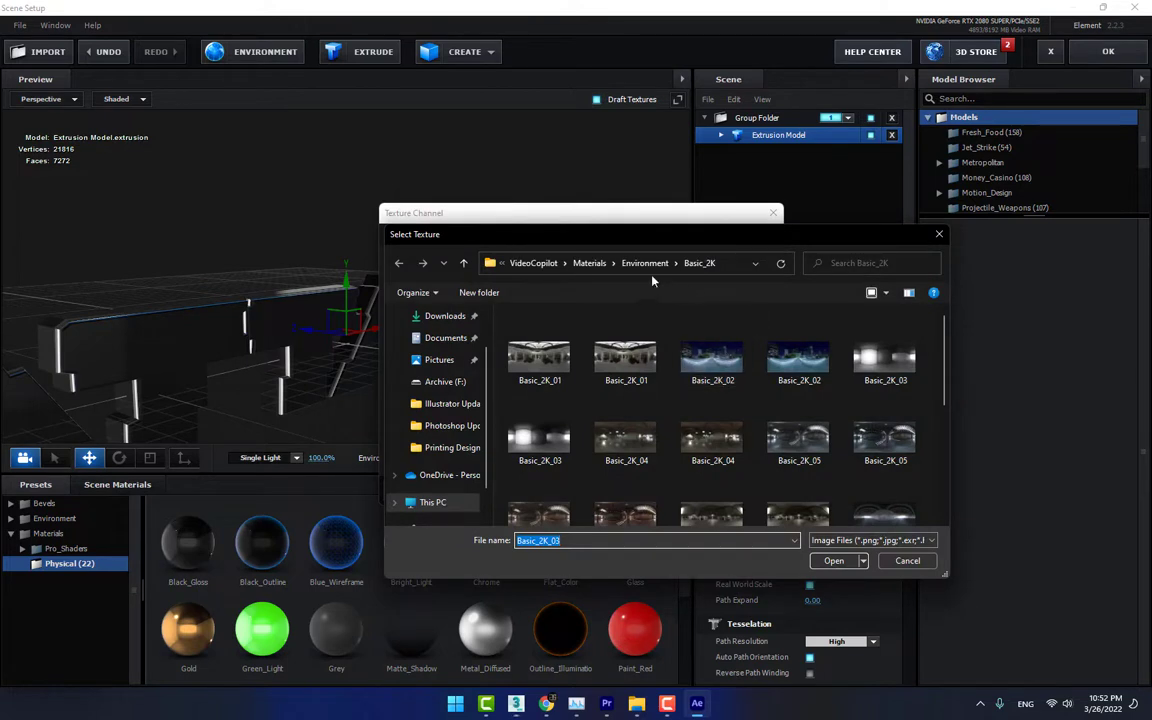
click(596, 263)
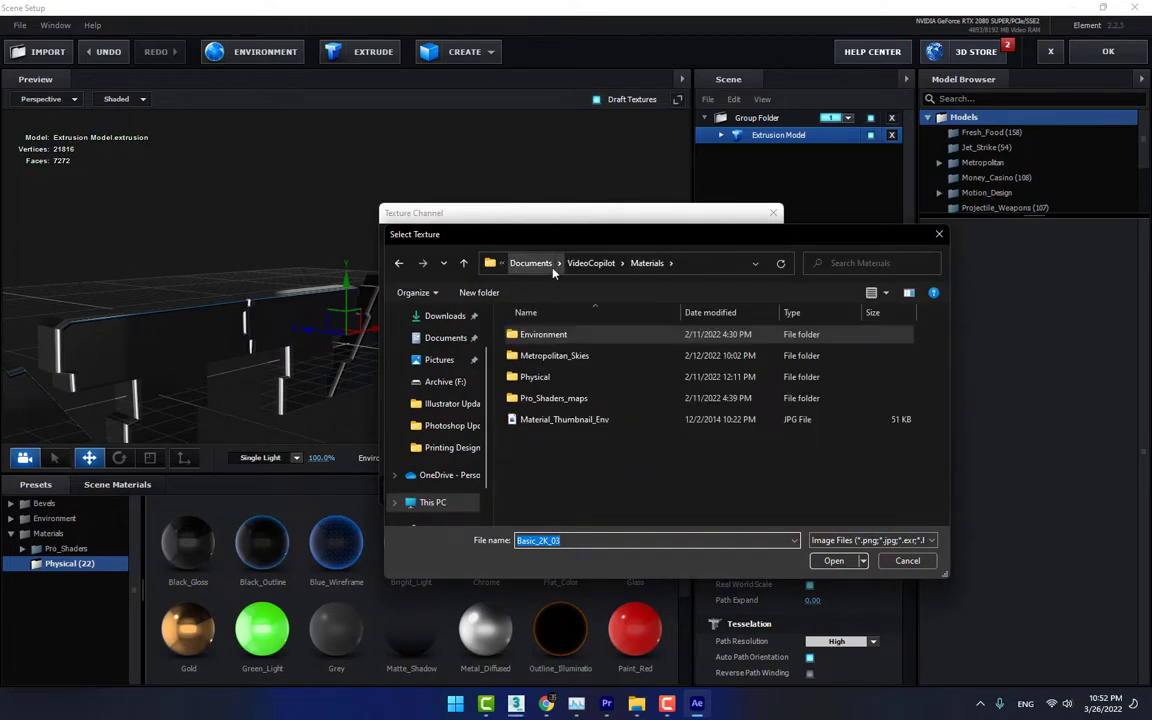
click(591, 263)
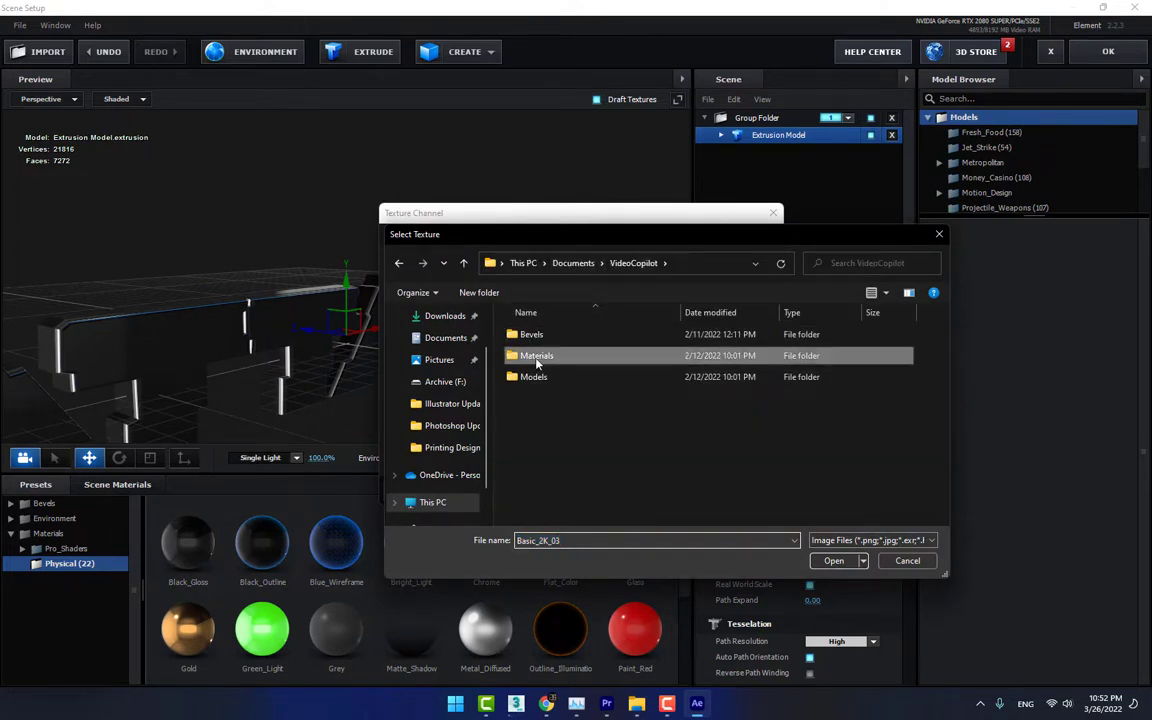
double_click(537, 360)
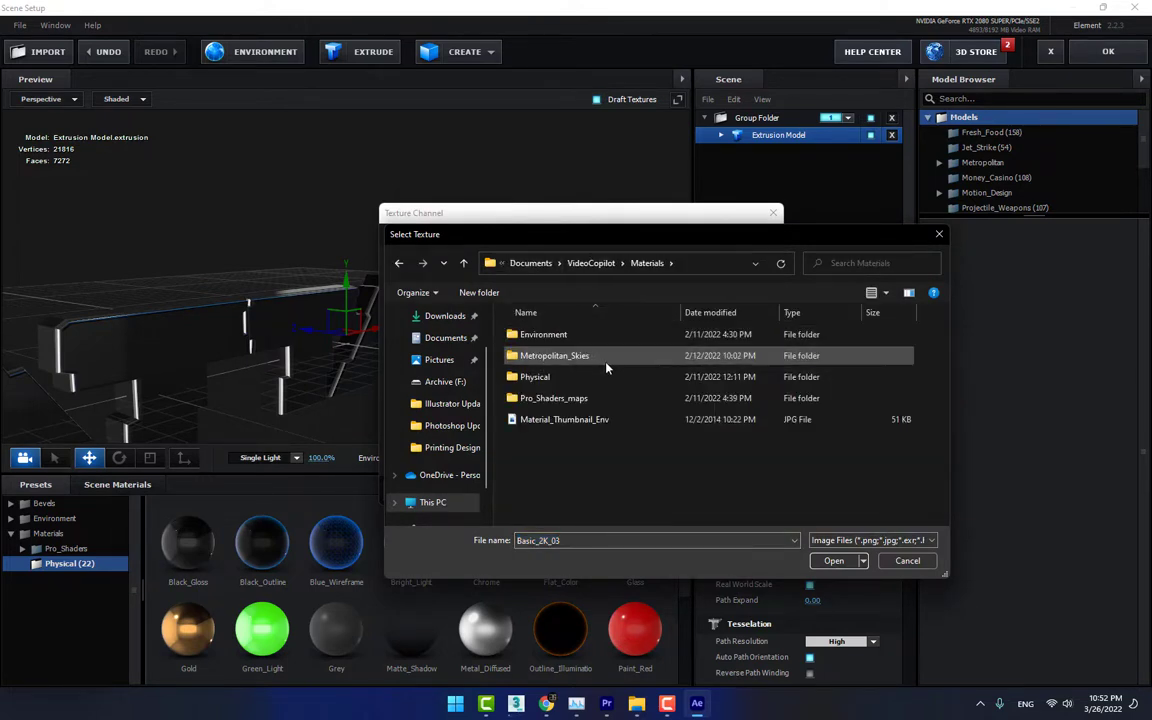
double_click(555, 398)
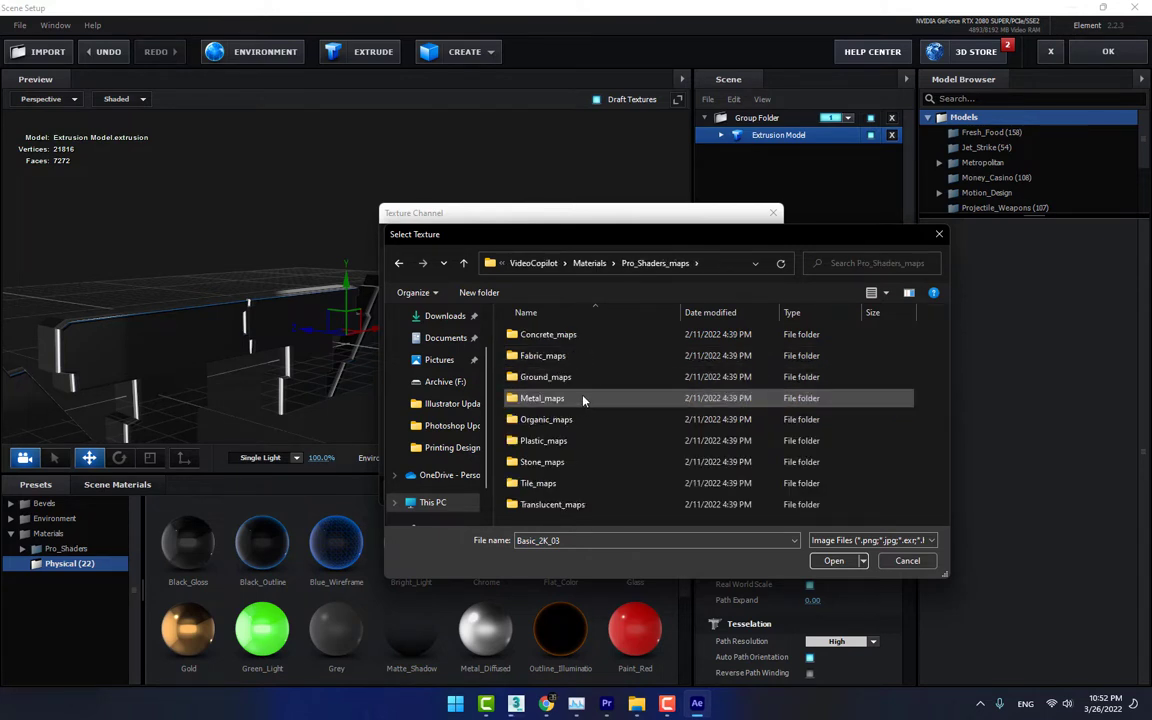
click(592, 265)
double_click(543, 334)
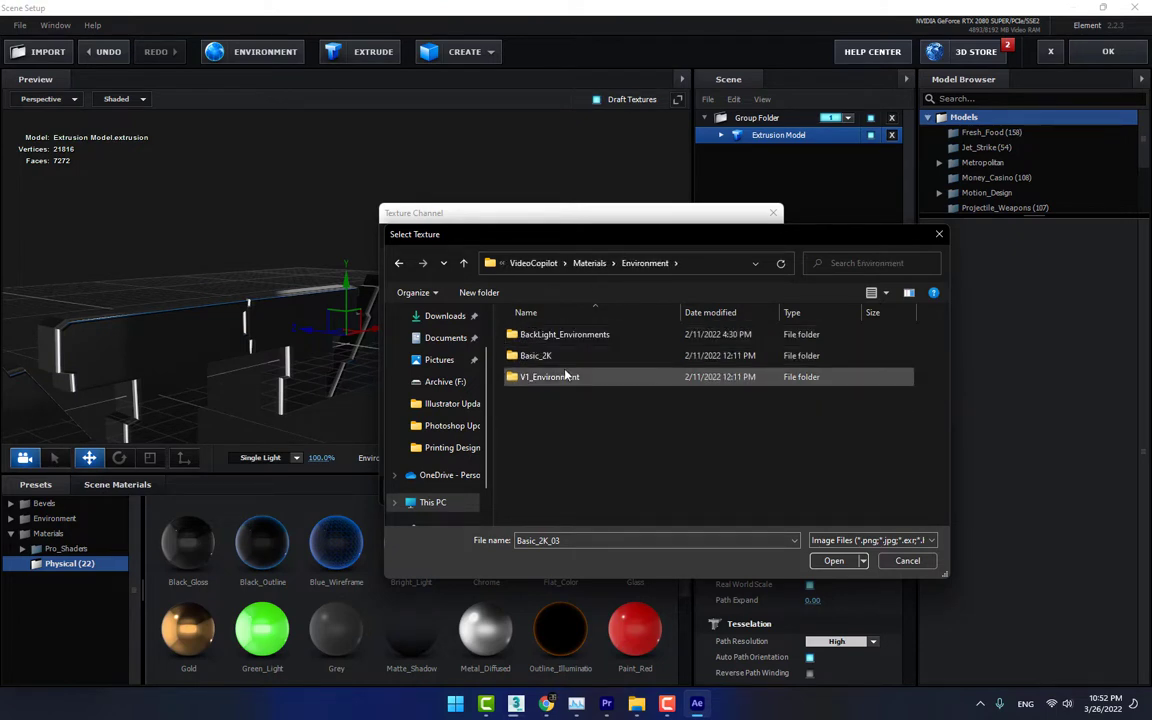
double_click(545, 334)
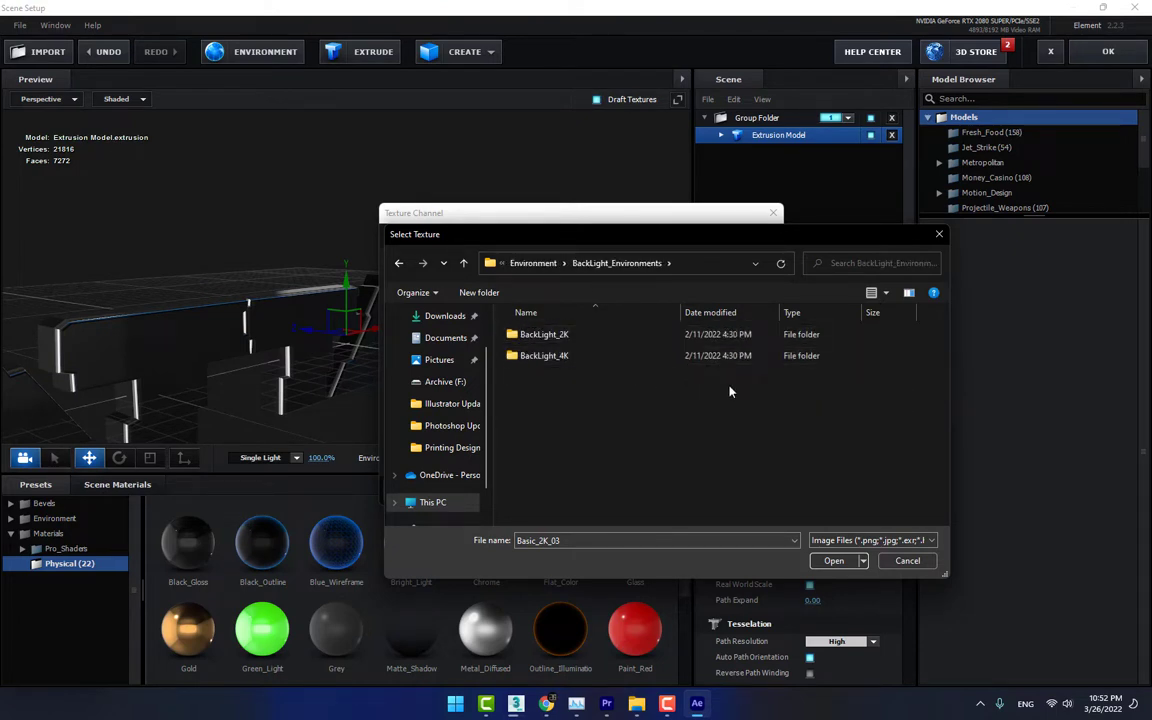
double_click(548, 336)
Load BackLight_2K_38 as the environment texture and accept the Scene Setup to return to the composition
scroll(840, 425, down, 3)
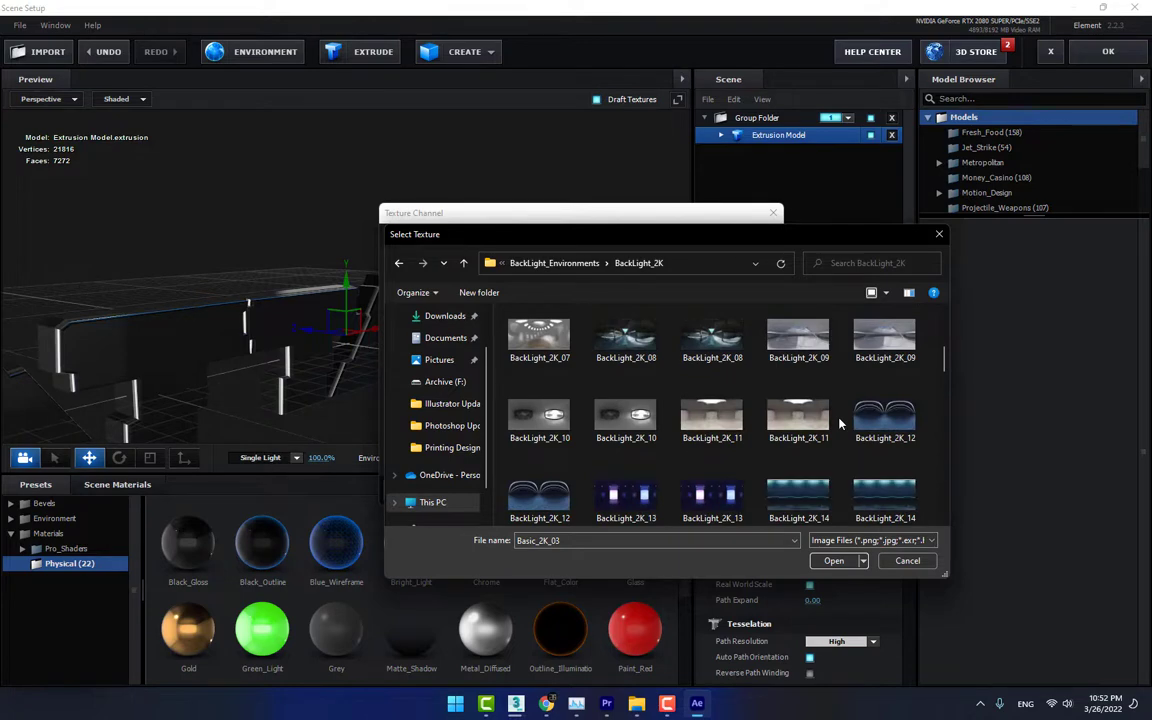
scroll(840, 425, down, 5)
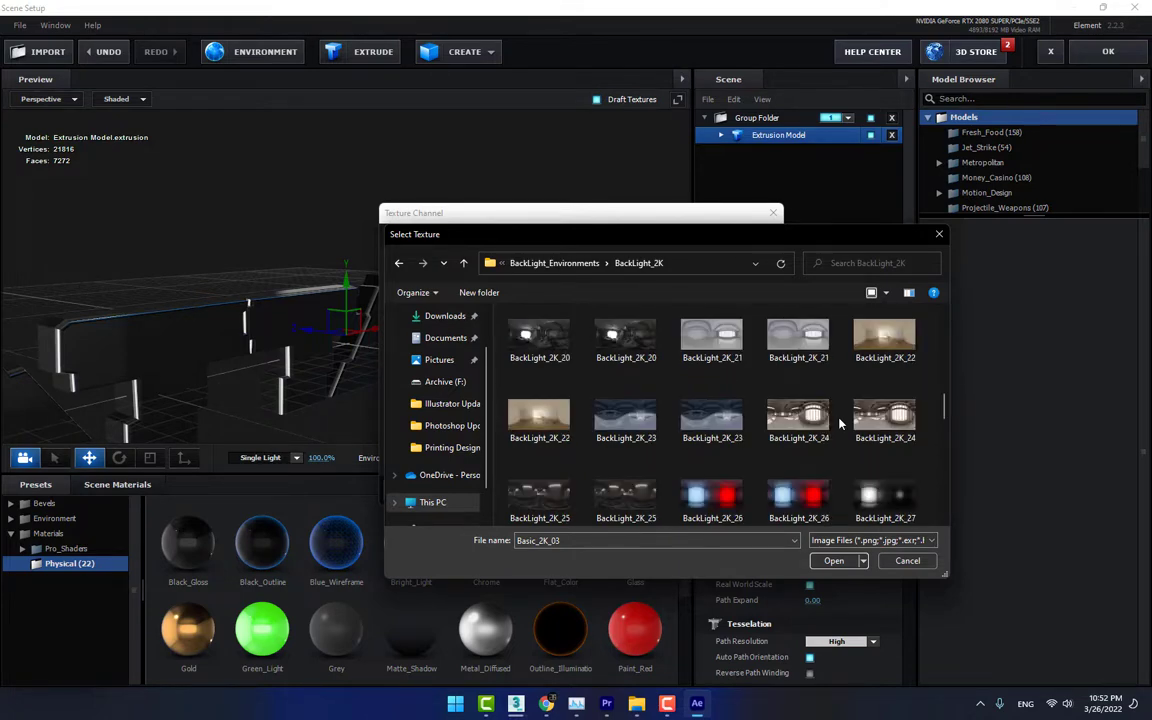
scroll(840, 425, down, 2)
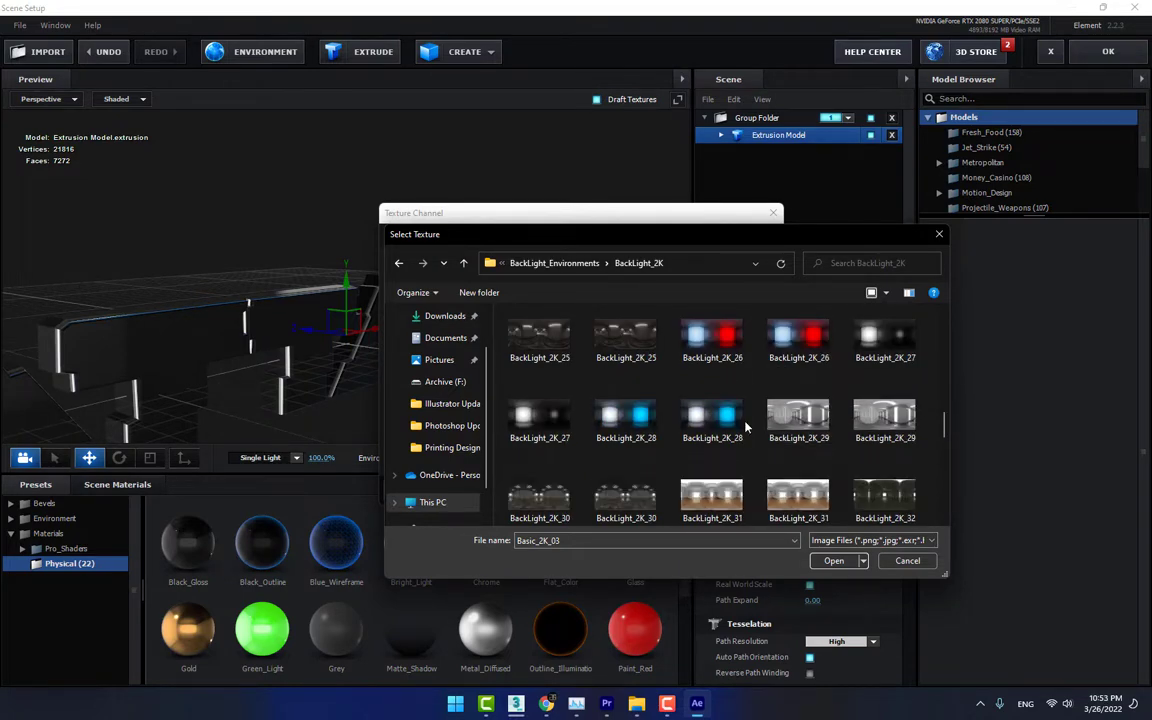
scroll(740, 428, down, 4)
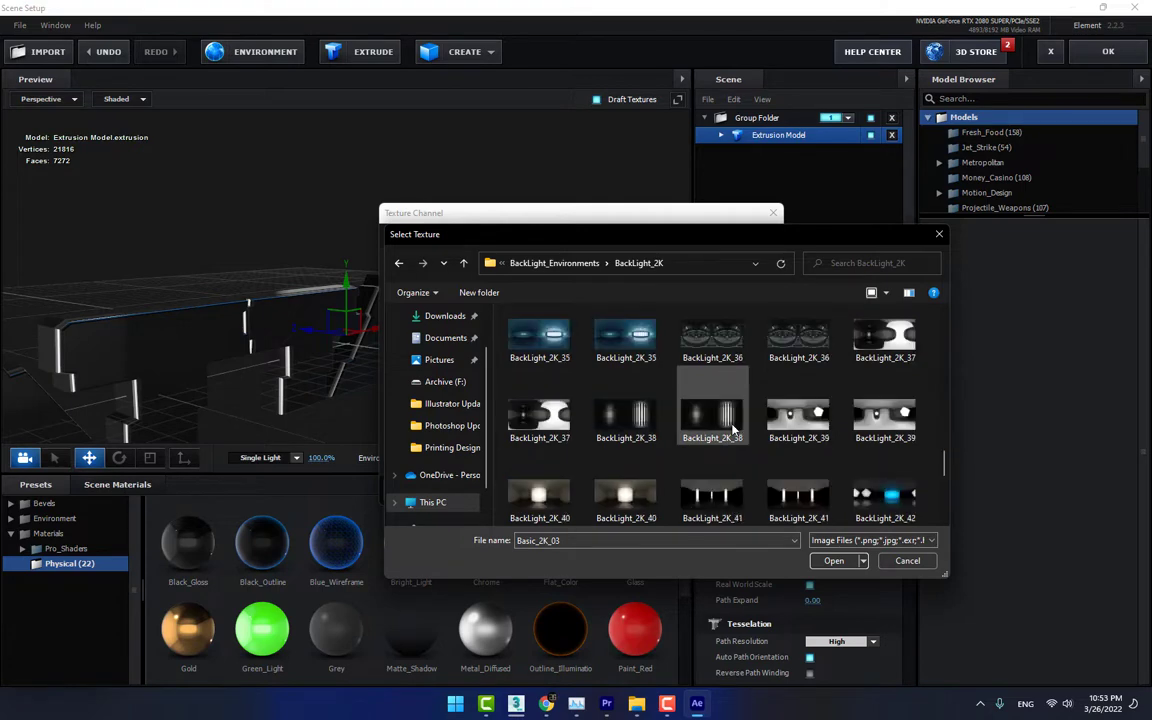
double_click(628, 422)
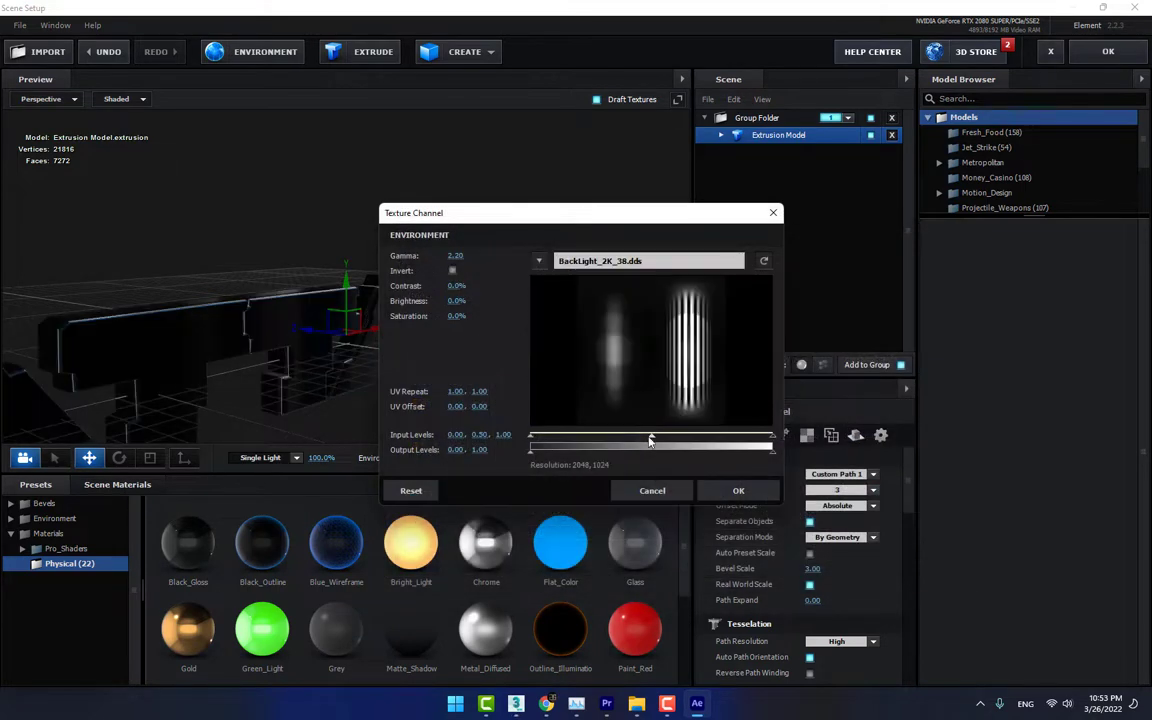
click(738, 489)
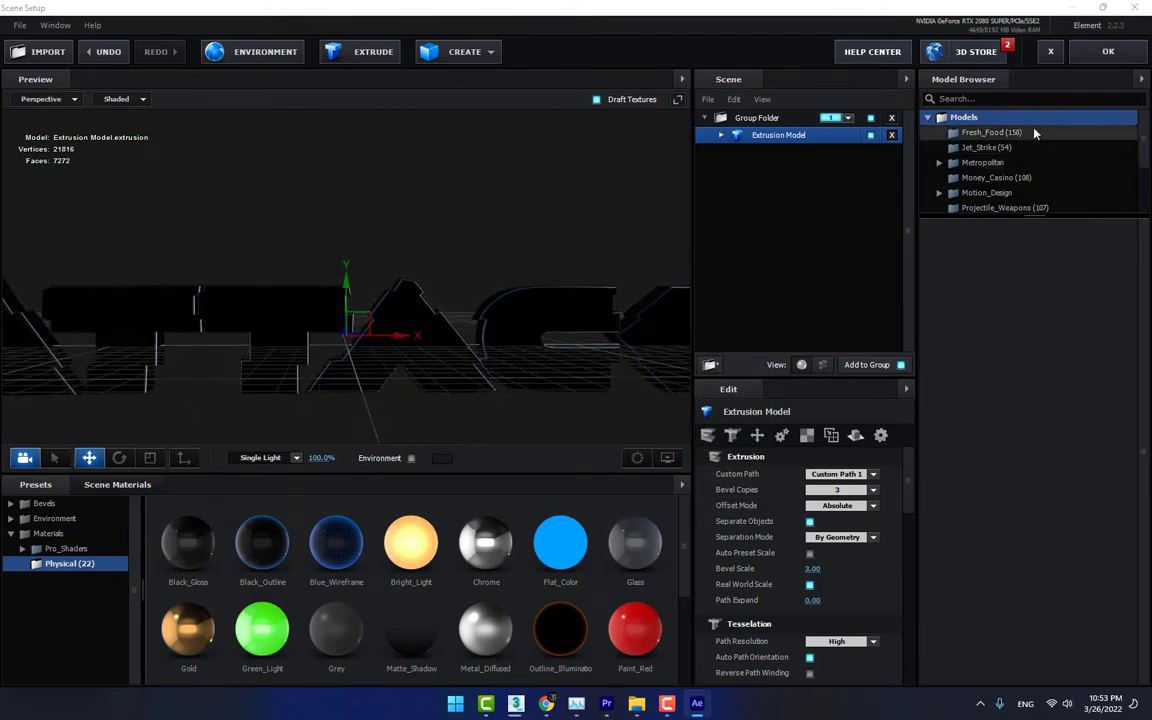
click(1108, 51)
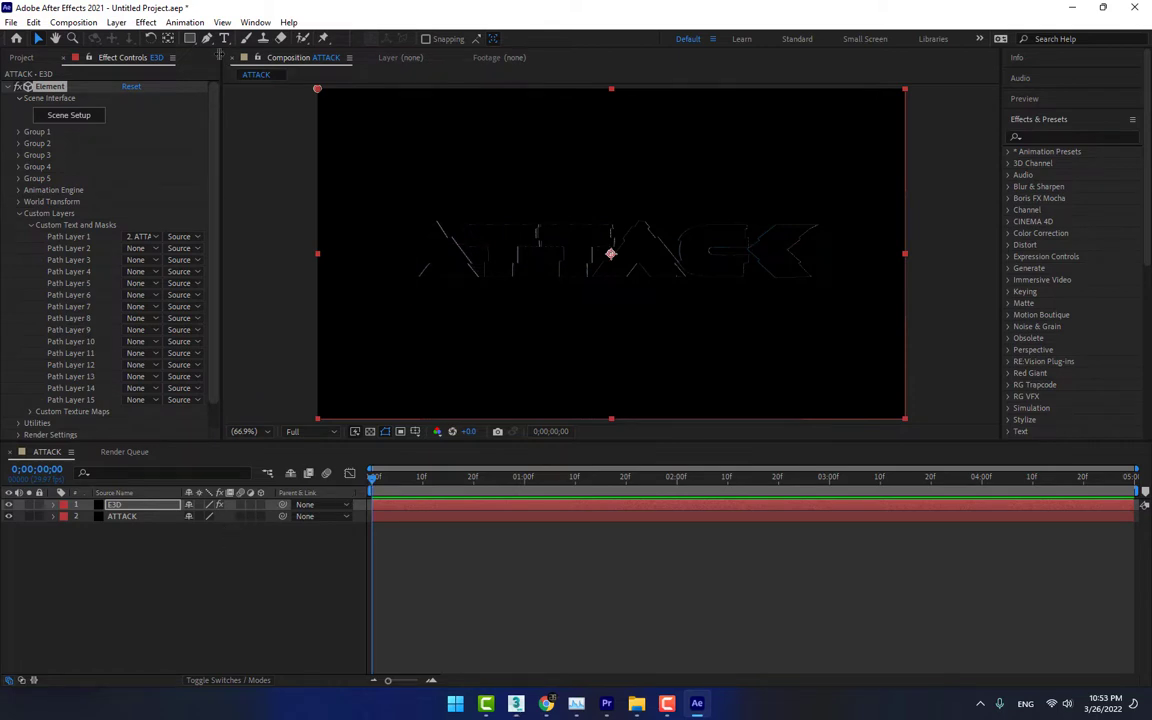
Create a 1280 x 720 px solid named BG with a light blue color
click(21, 57)
click(209, 606)
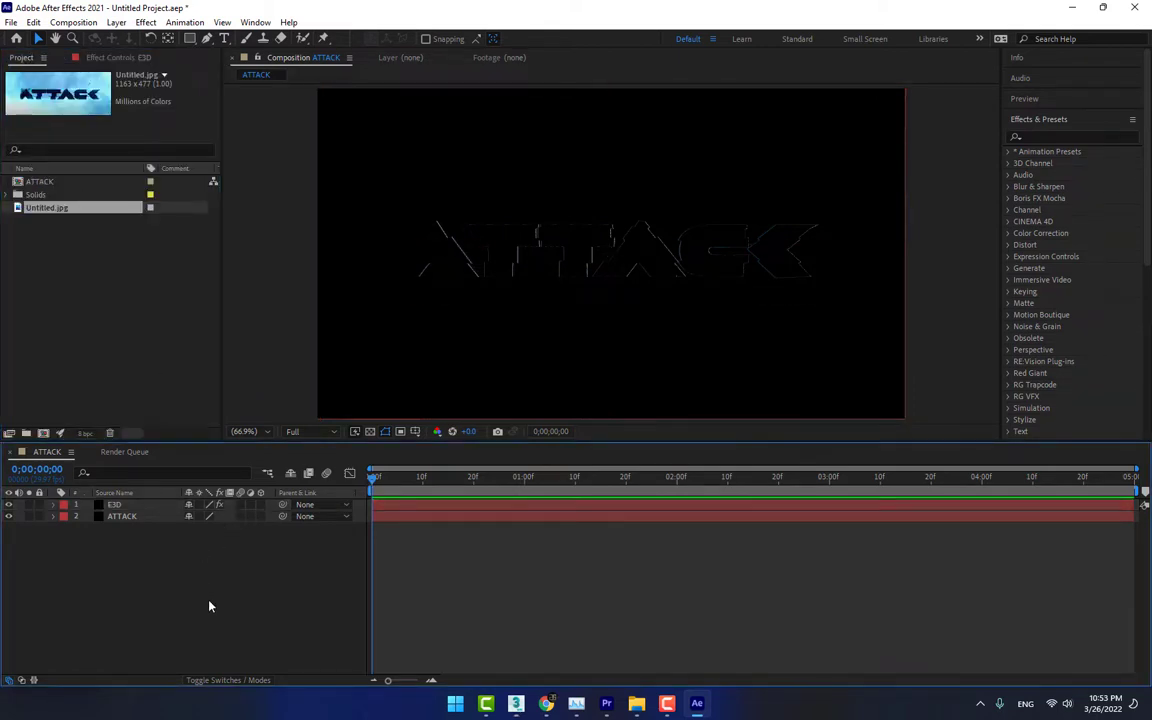
key(ctrl+y)
text(BG)
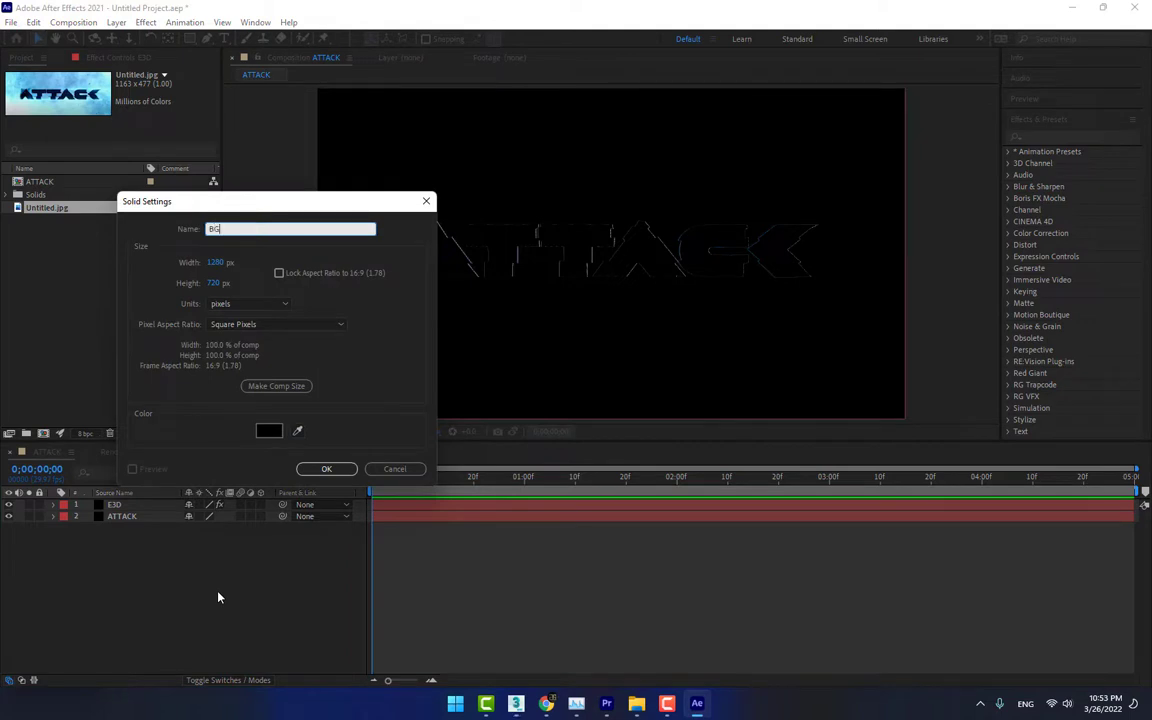
click(297, 430)
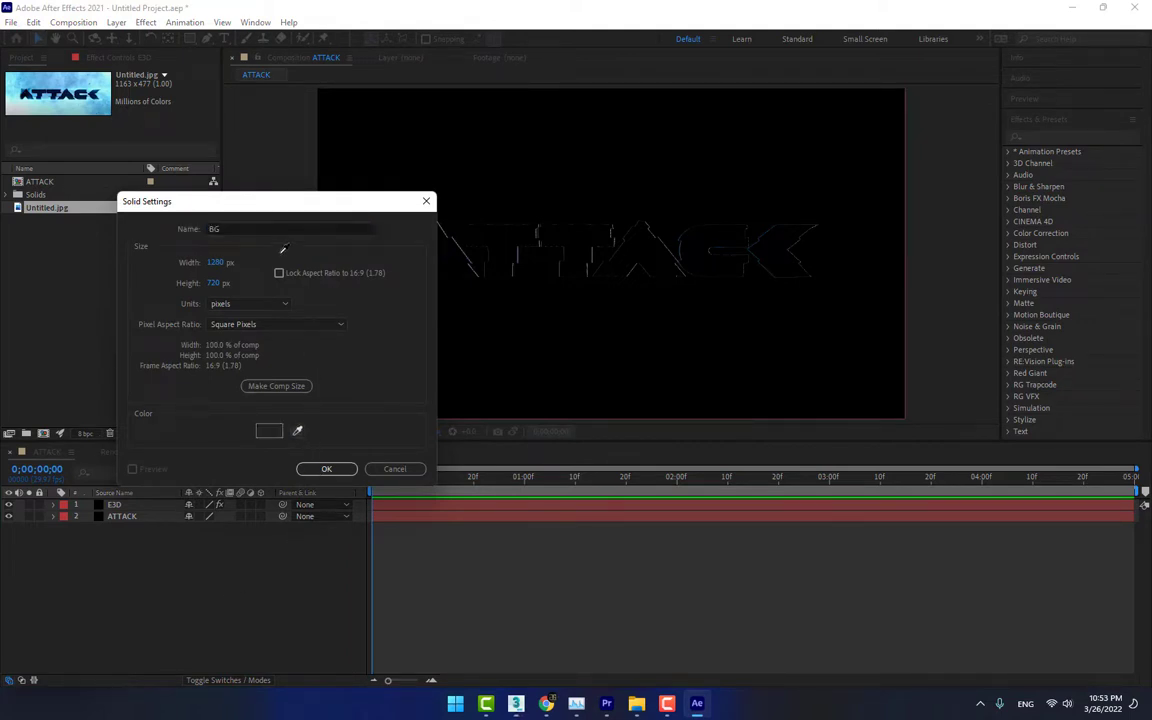
click(215, 261)
click(268, 430)
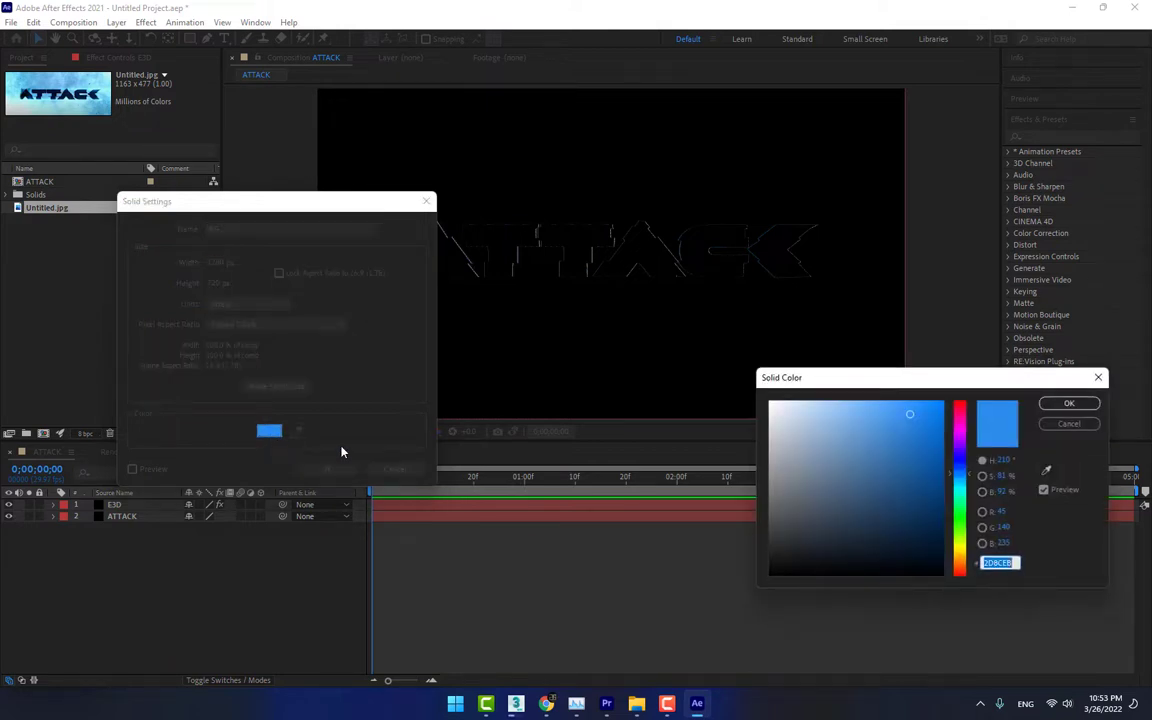
click(1069, 403)
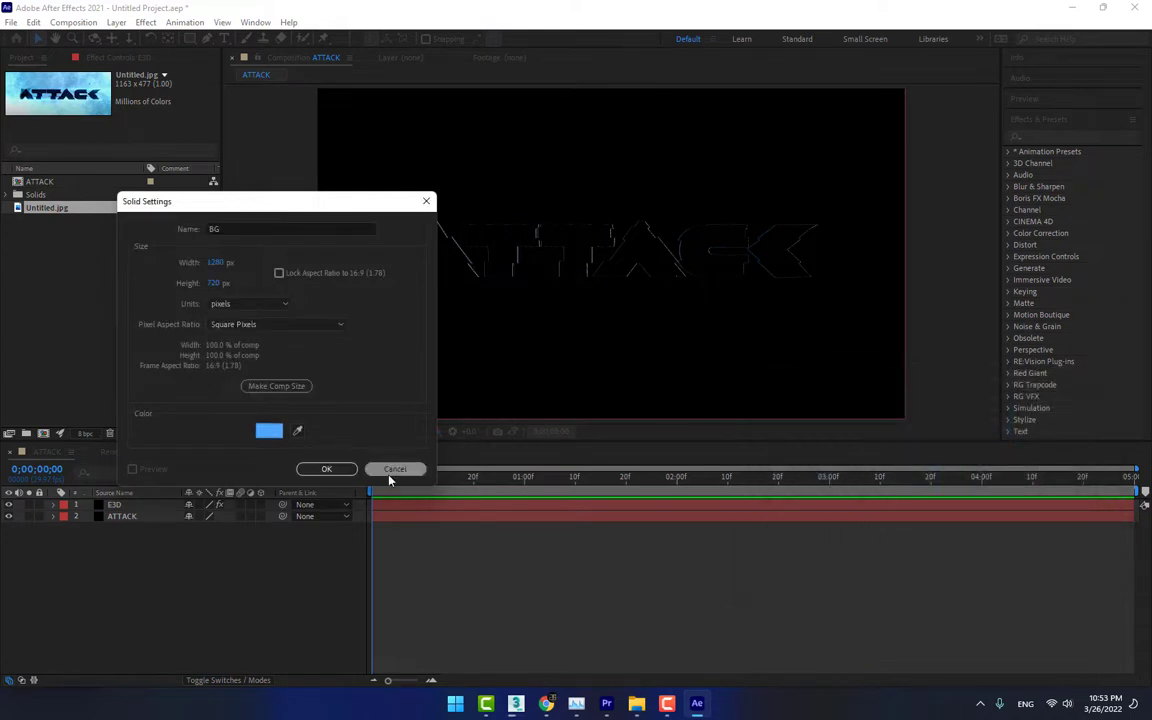
click(326, 469)
Move the BG solid to the bottom of the layer stack and hide the ATTACK mask layer
drag(116, 505, 123, 550)
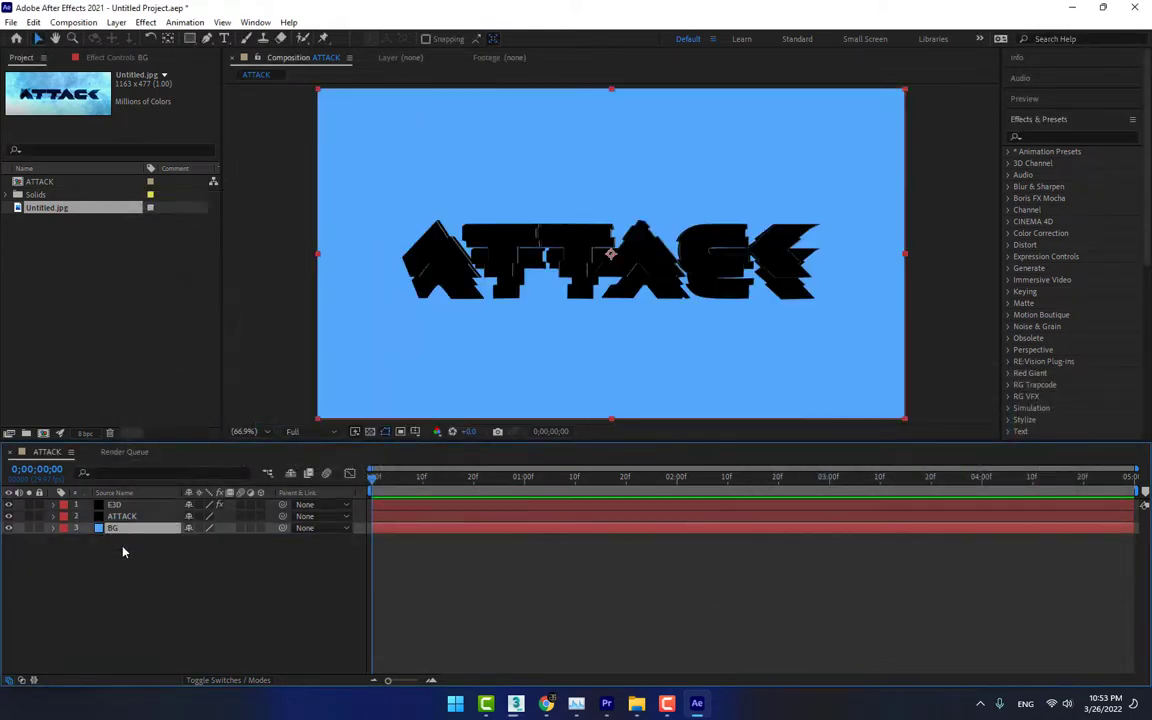
click(141, 516)
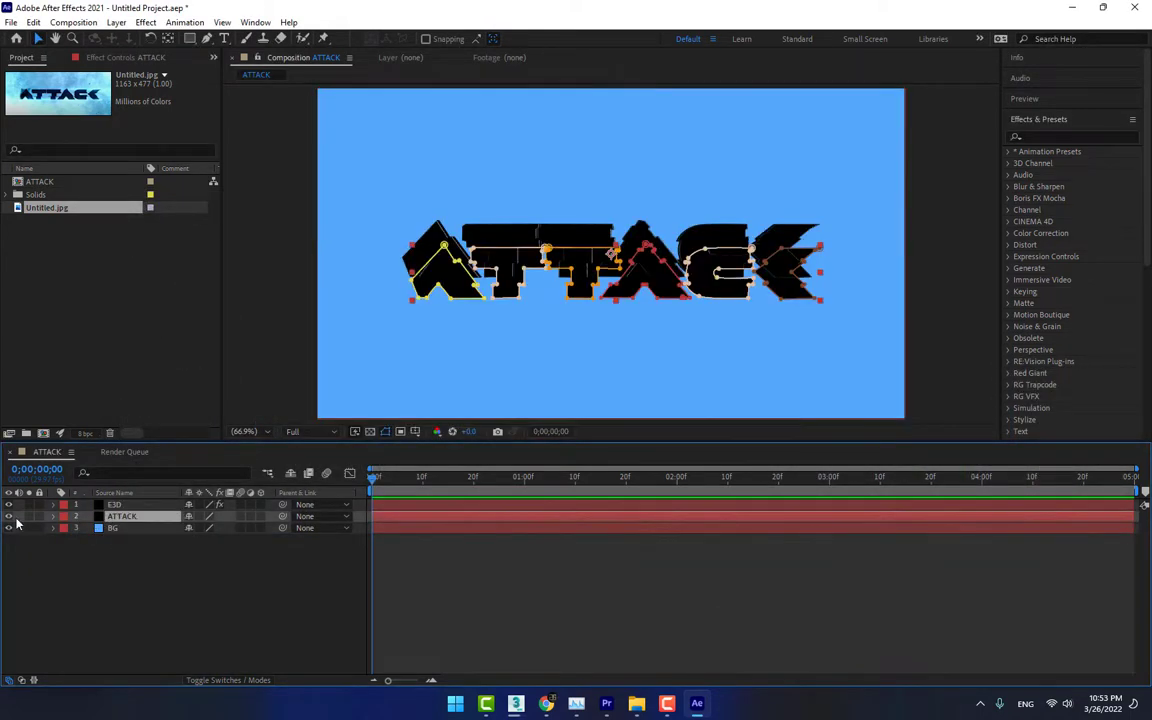
click(144, 567)
click(138, 528)
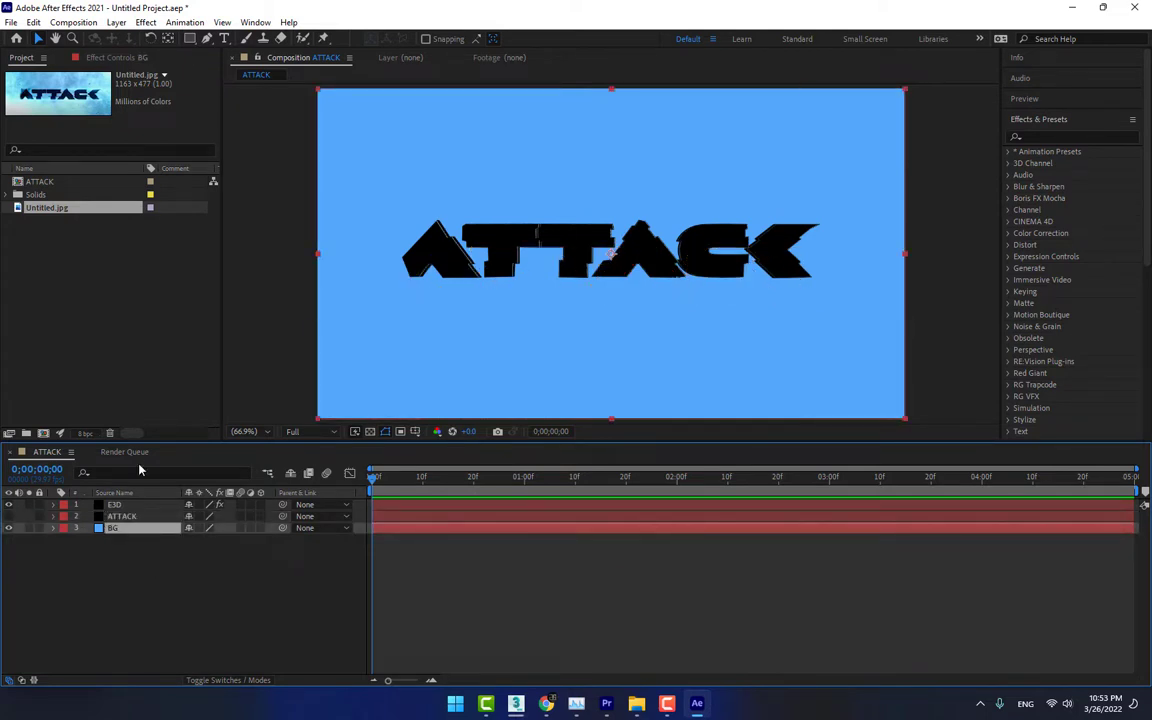
Import the depositphotos frozen background of ice image and add it to the ATTACK composition
double_click(127, 304)
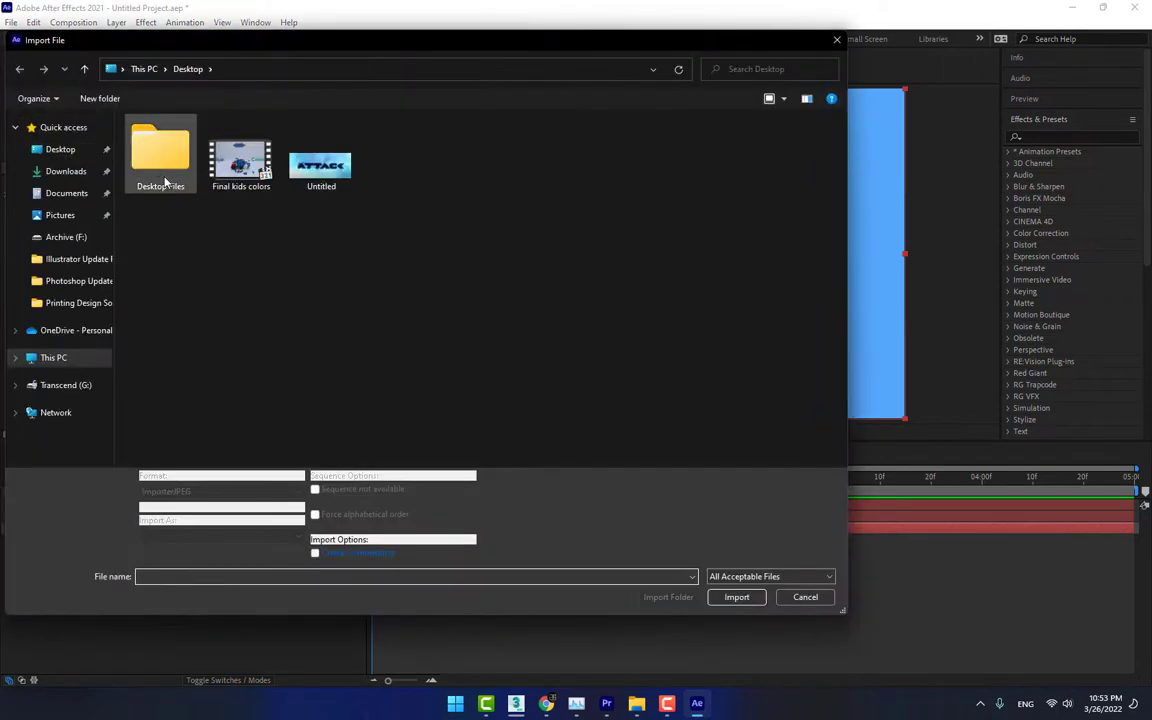
double_click(166, 180)
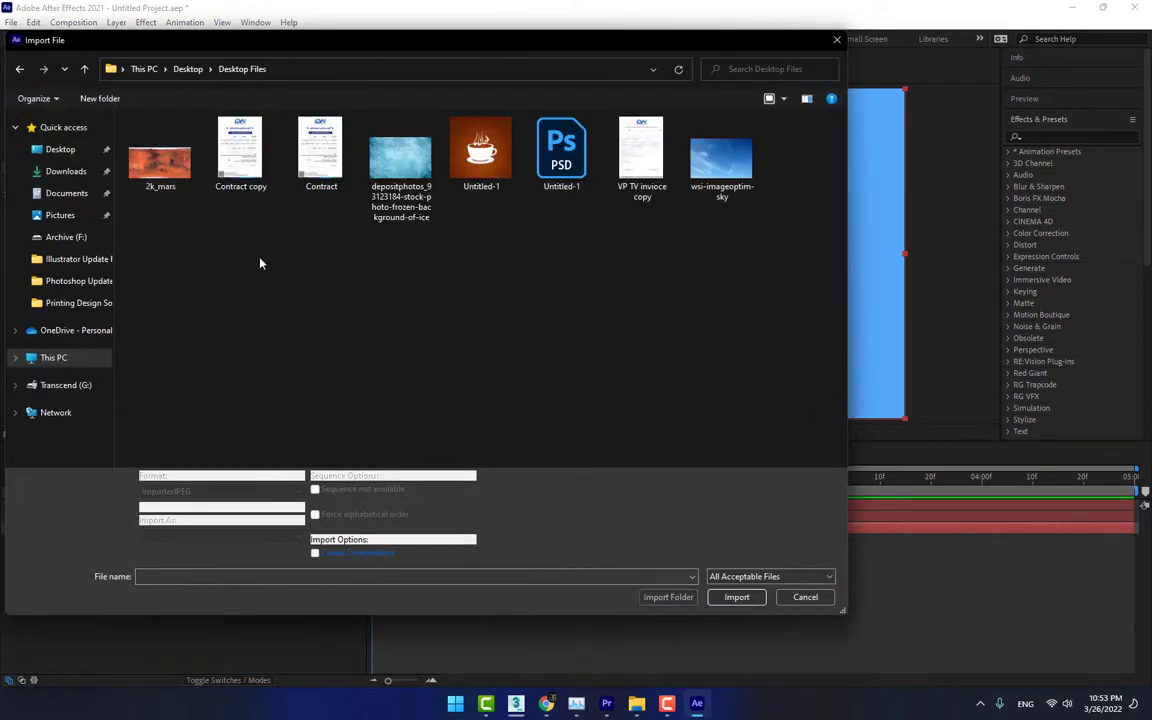
double_click(398, 160)
drag(89, 201, 635, 281)
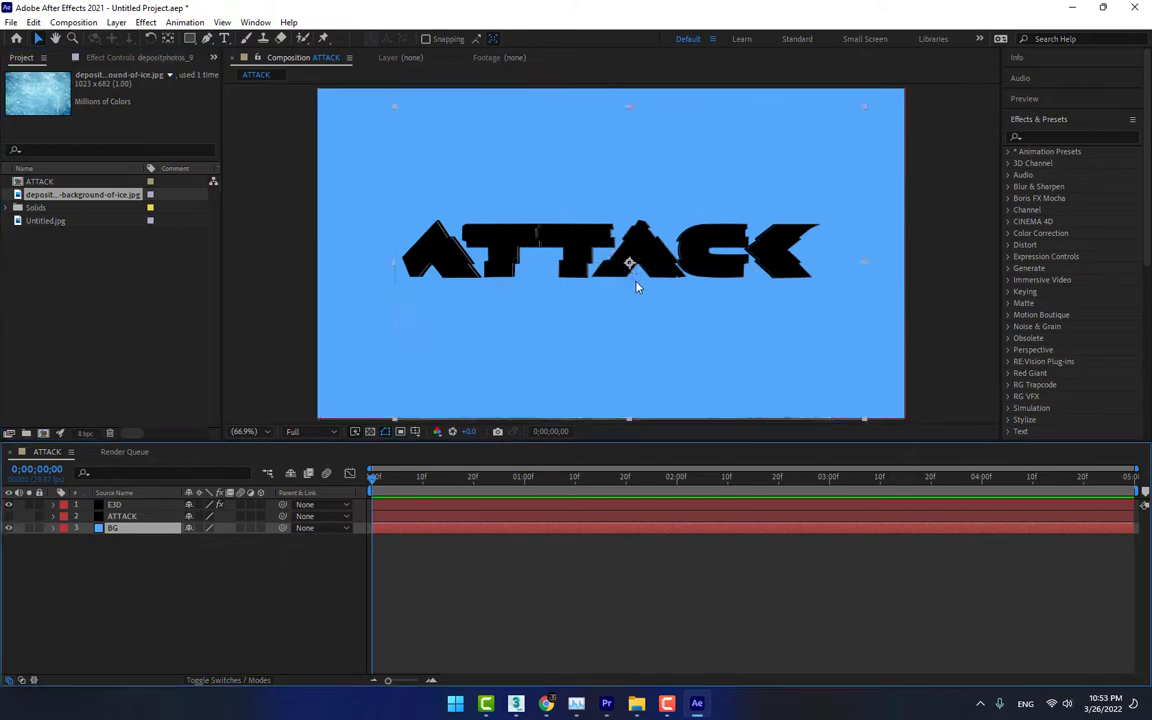
Scale the ice image to 145% and place it between the ATTACK and BG layers
key(s)
mouse_move(226, 516)
mouse_down()
mouse_move(266, 540)
mouse_move(240, 518)
mouse_up()
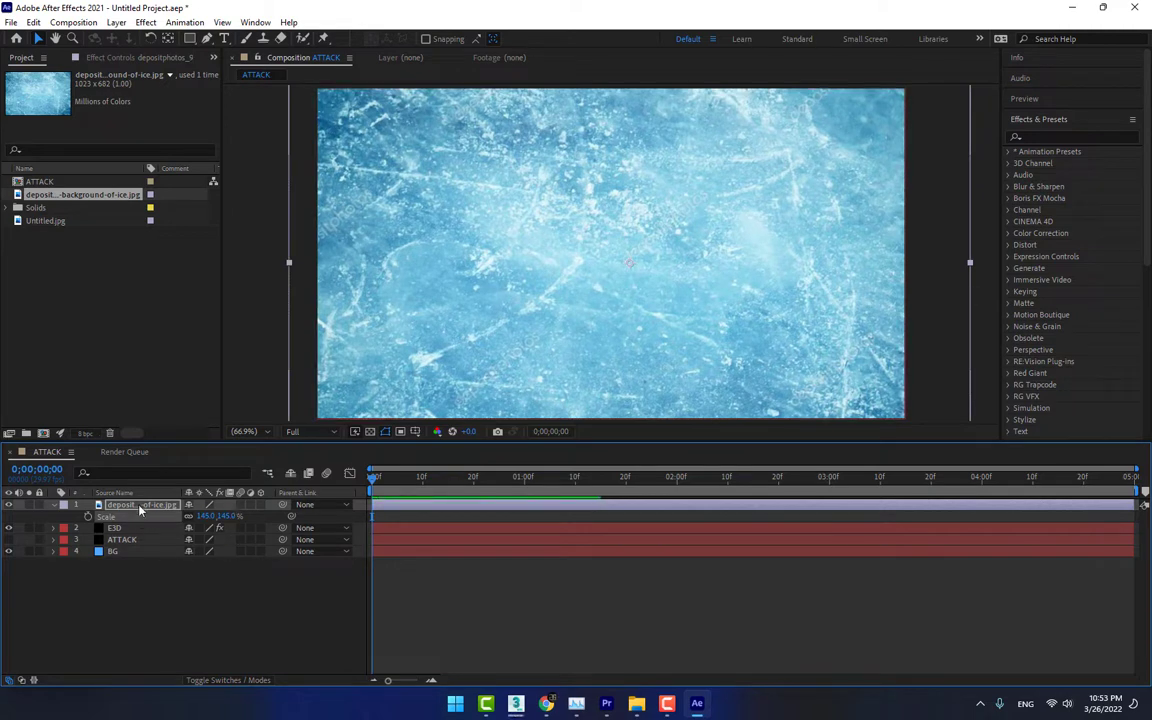
drag(140, 504, 129, 551)
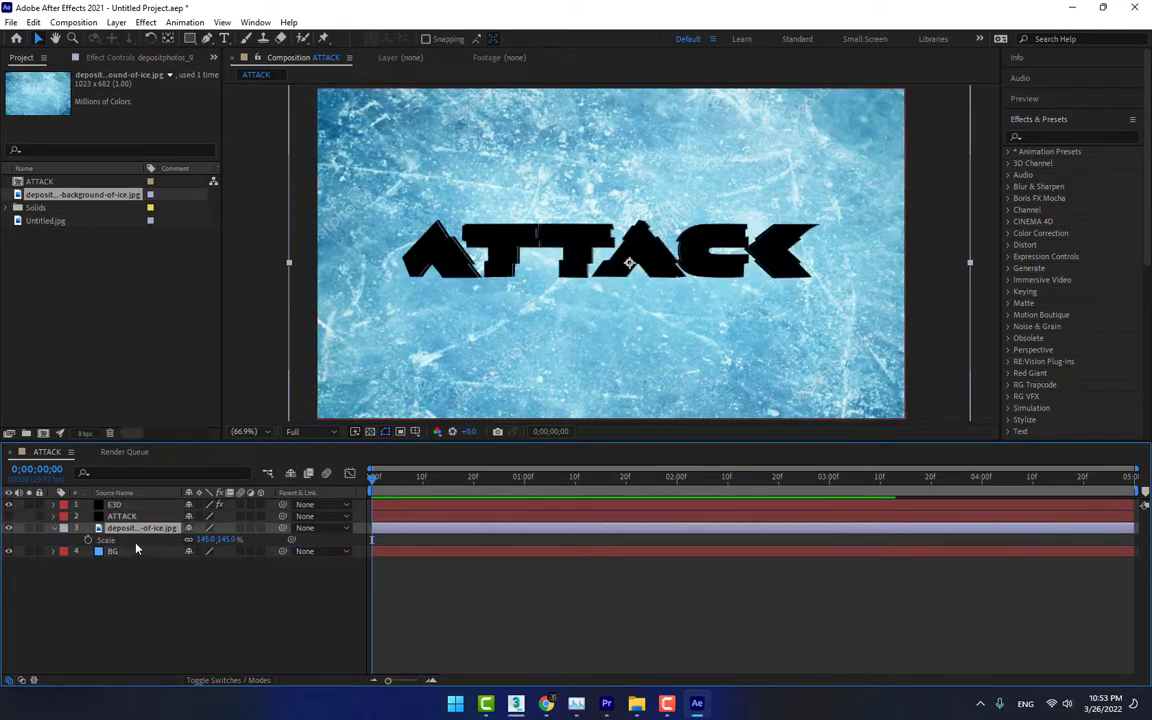
Cycle the ice image layer through the blending modes to compare how each one mixes with the BG solid
key(shift+equal)
key(shift+equal)
key(shift+equal)
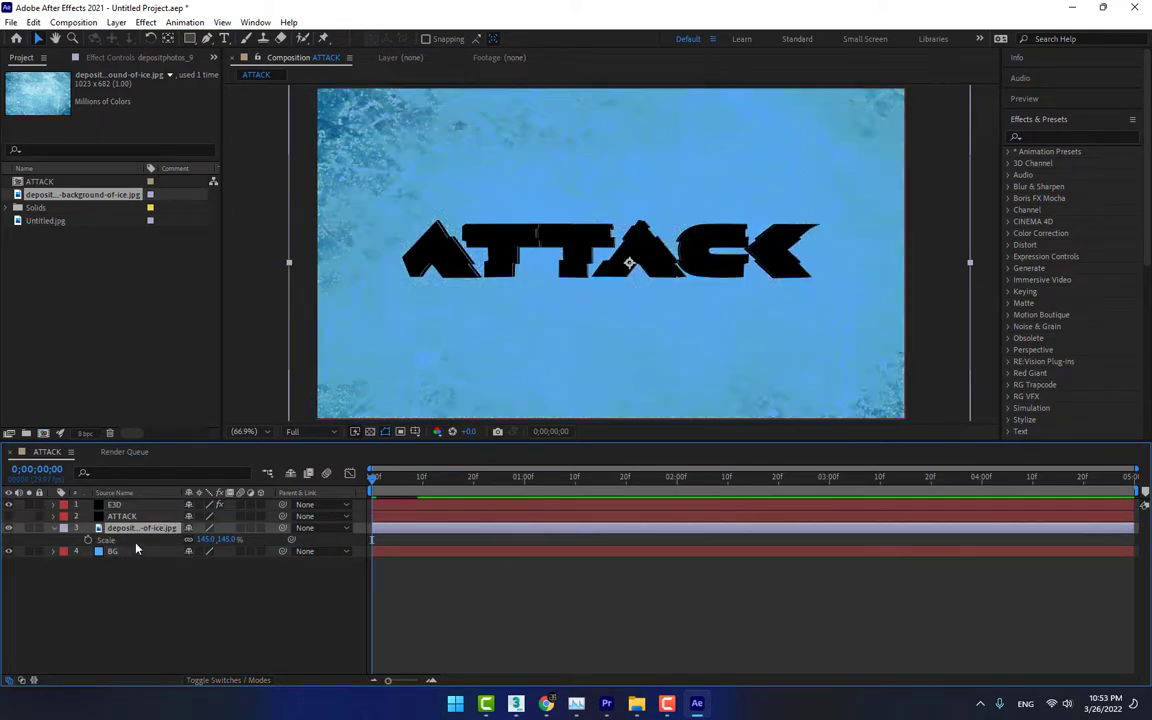
key(shift+equal)
key(shift+equal)
key(shift+equal)
key(shift+equal)
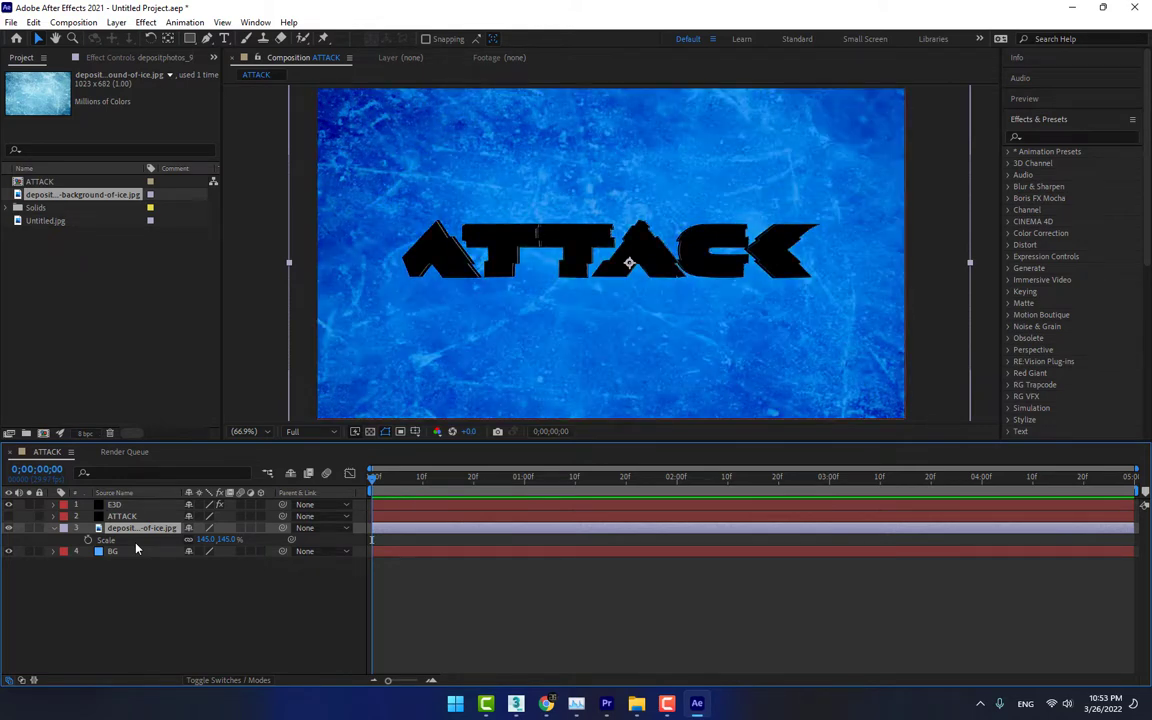
key(shift+equal)
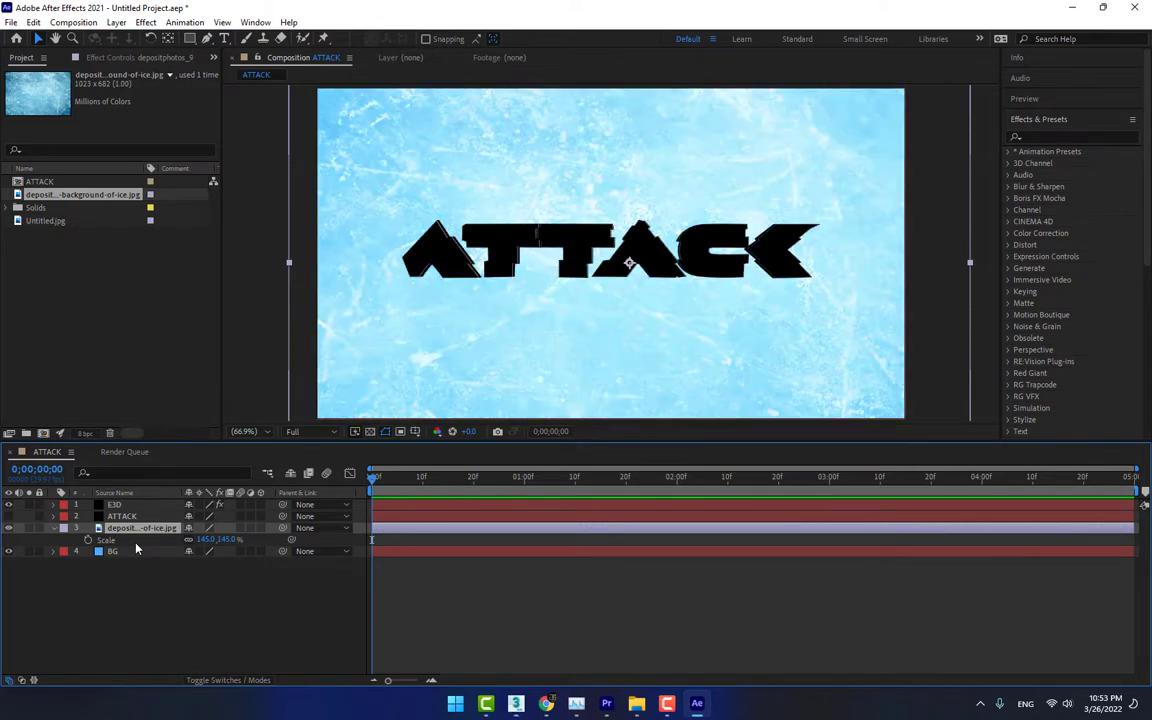
key(shift+equal)
key(shift+equal)
key(shift+equal)
key(shift+equal)
key(shift+equal)
key(shift+equal)
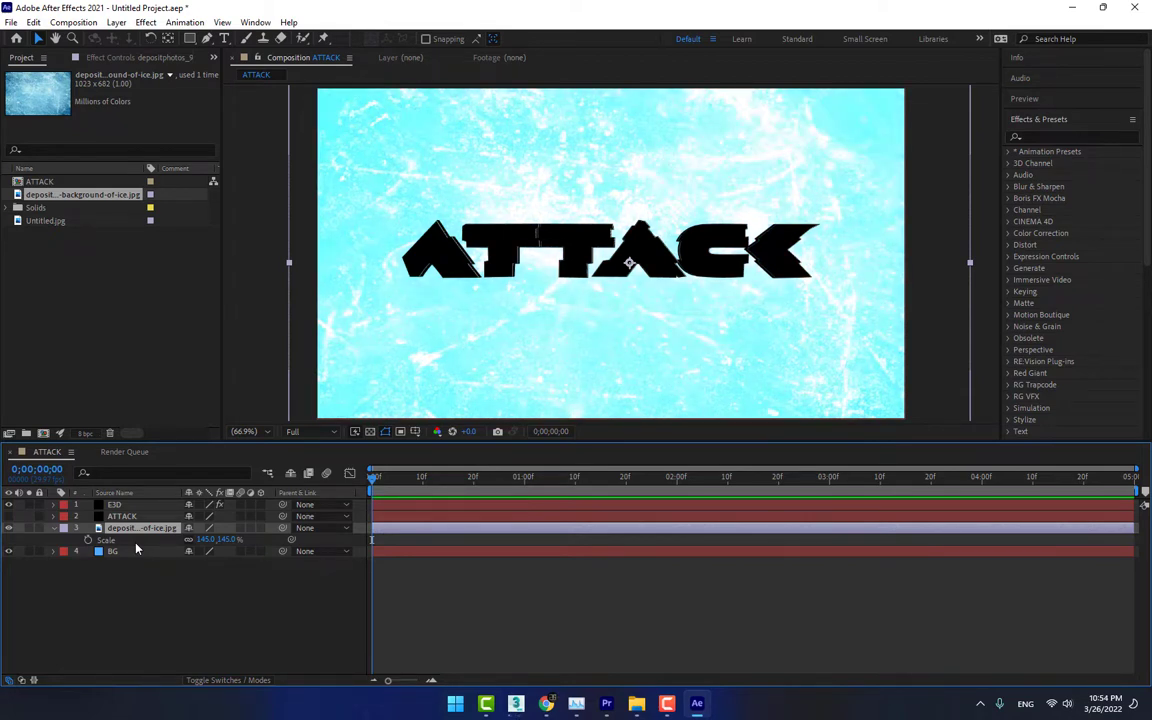
key(shift+equal)
key(shift+equal)
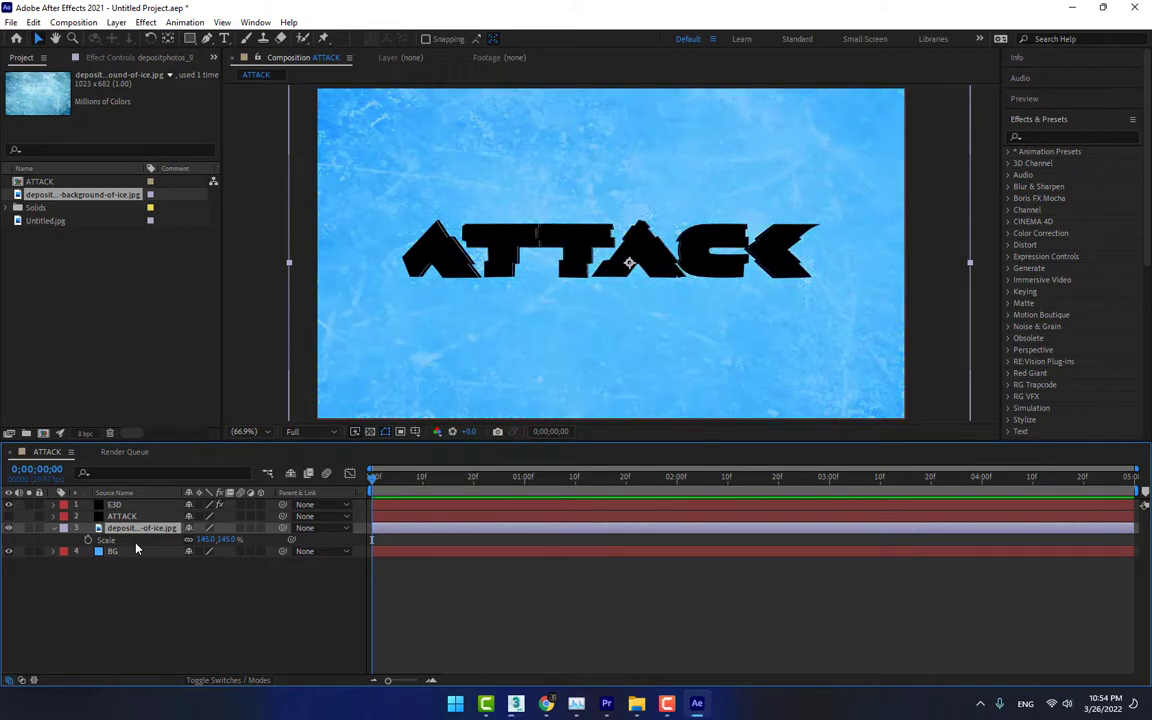
key(shift+equal)
key(shift+equal)
key(shift+equal)
key(shift+equal)
key(shift+equal)
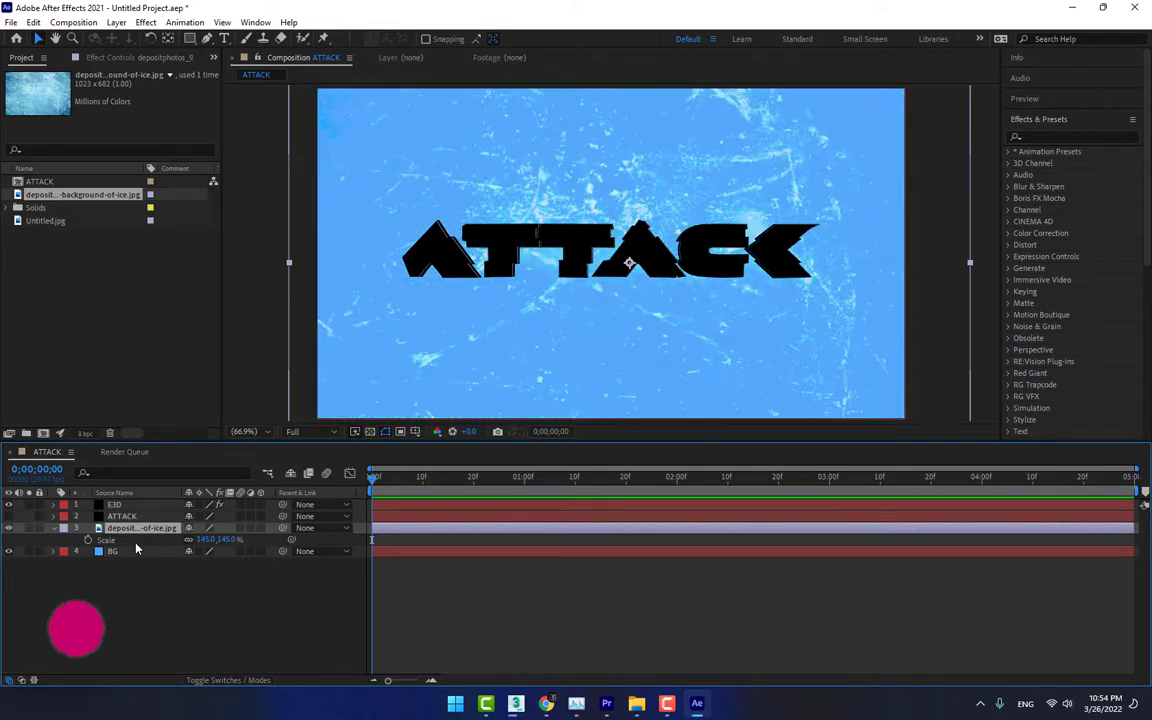
key(shift+equal)
key(shift+equal)
key(shift+equal)
key(shift+equal)
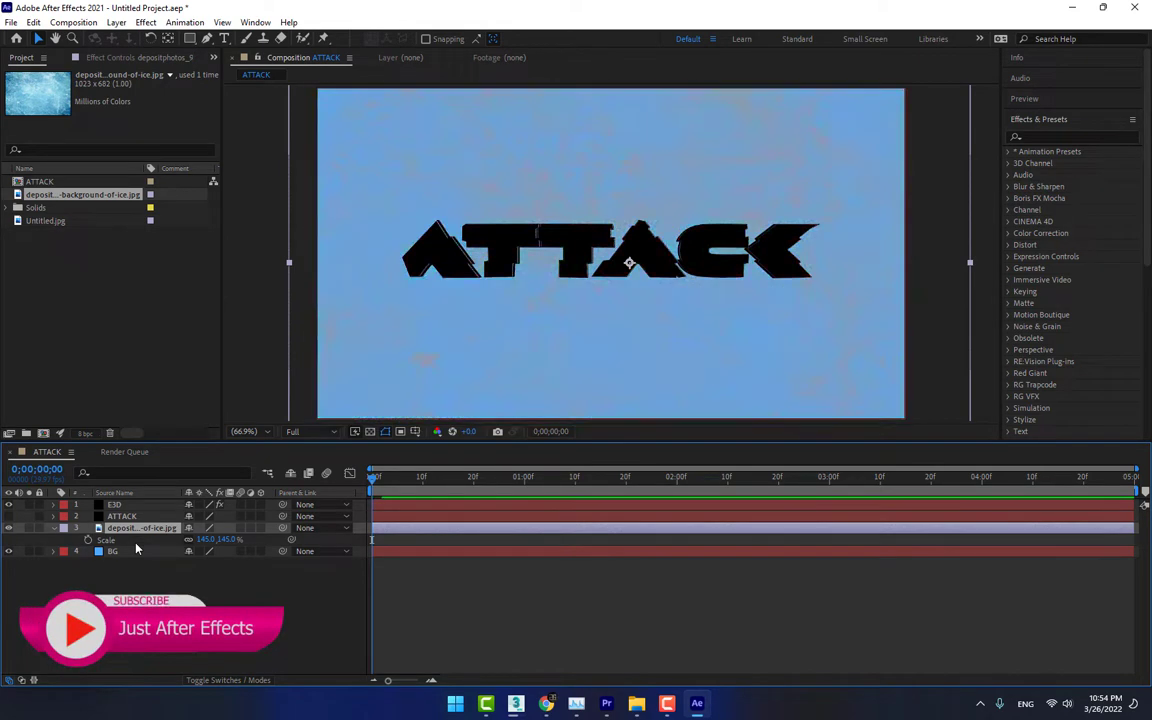
key(shift+equal)
key(shift+equal)
key(shift+equal)
key(shift+equal)
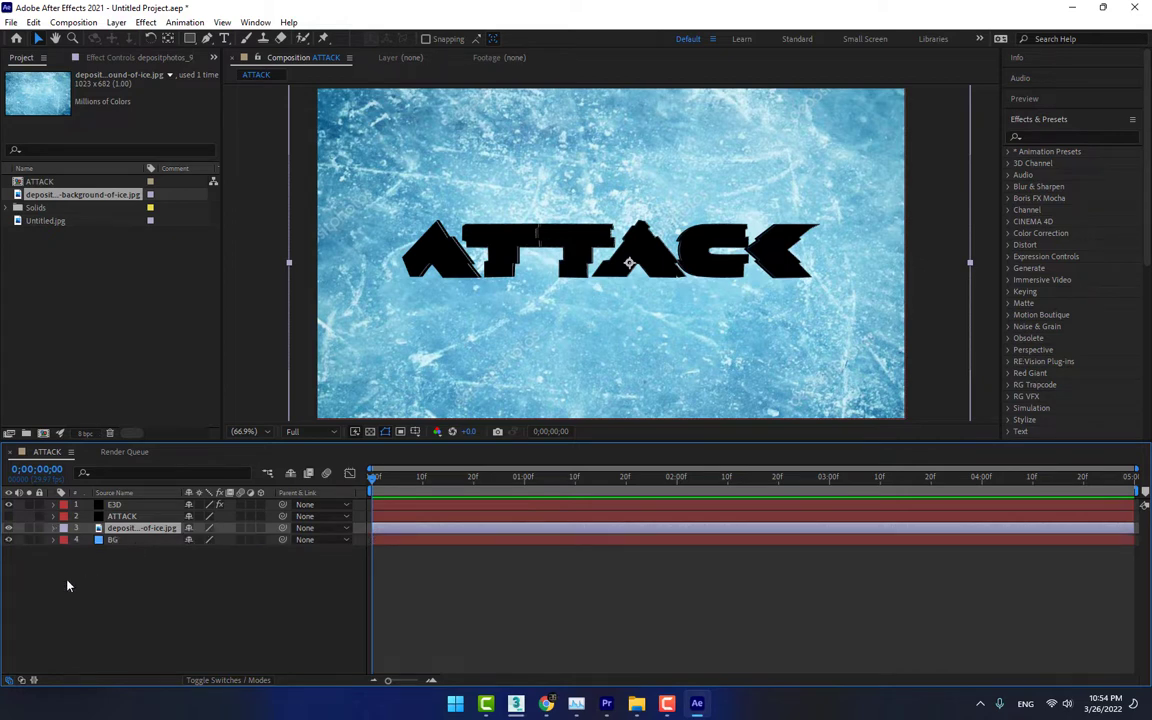
Enlarge the ice image to 169% and apply a Gaussian Blur to it with a blurriness of 5.1
drag(217, 543, 550, 391)
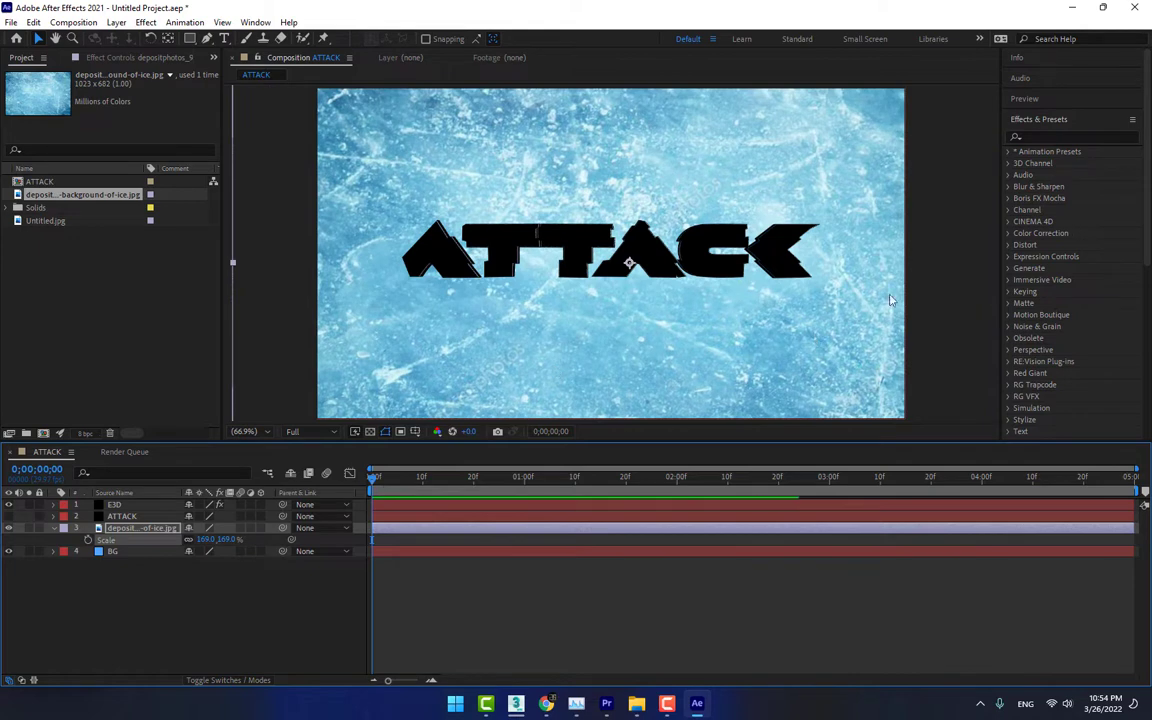
click(1094, 137)
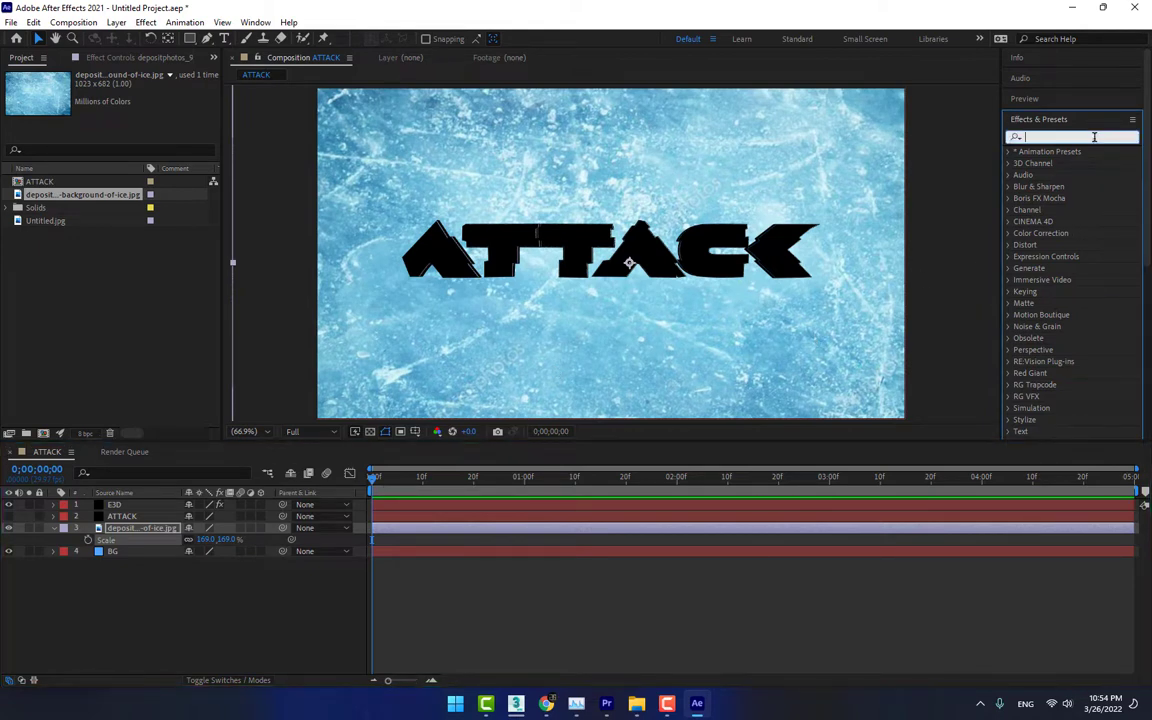
text(blur)
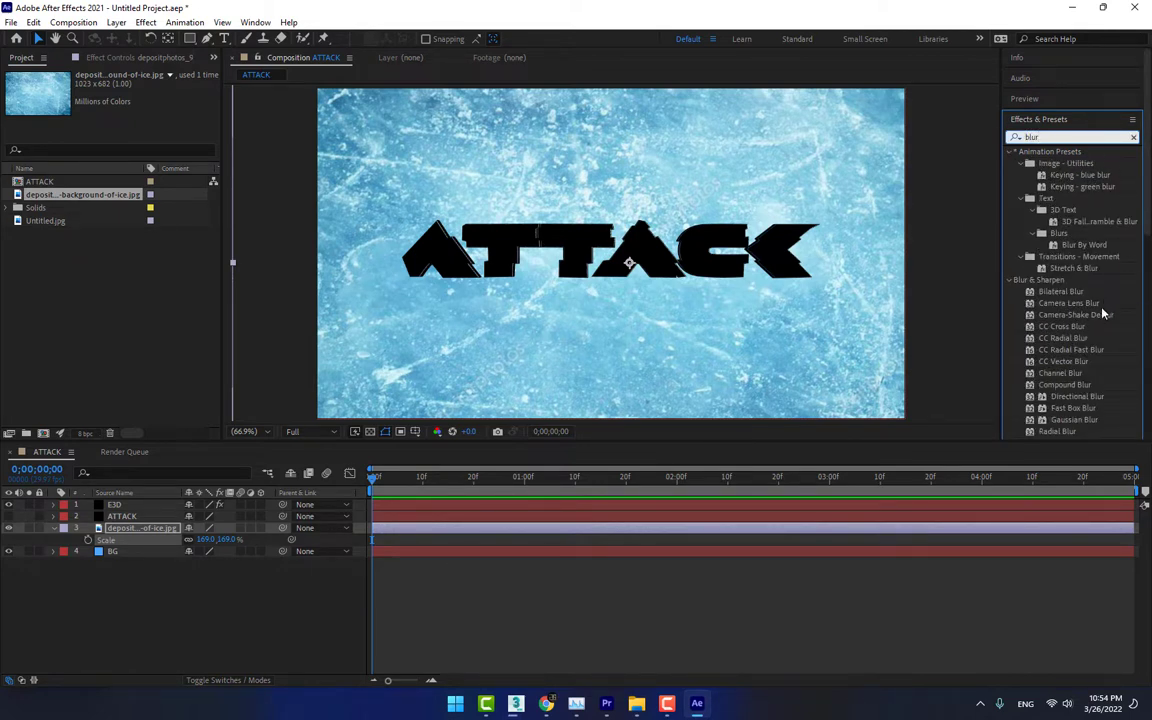
double_click(1085, 421)
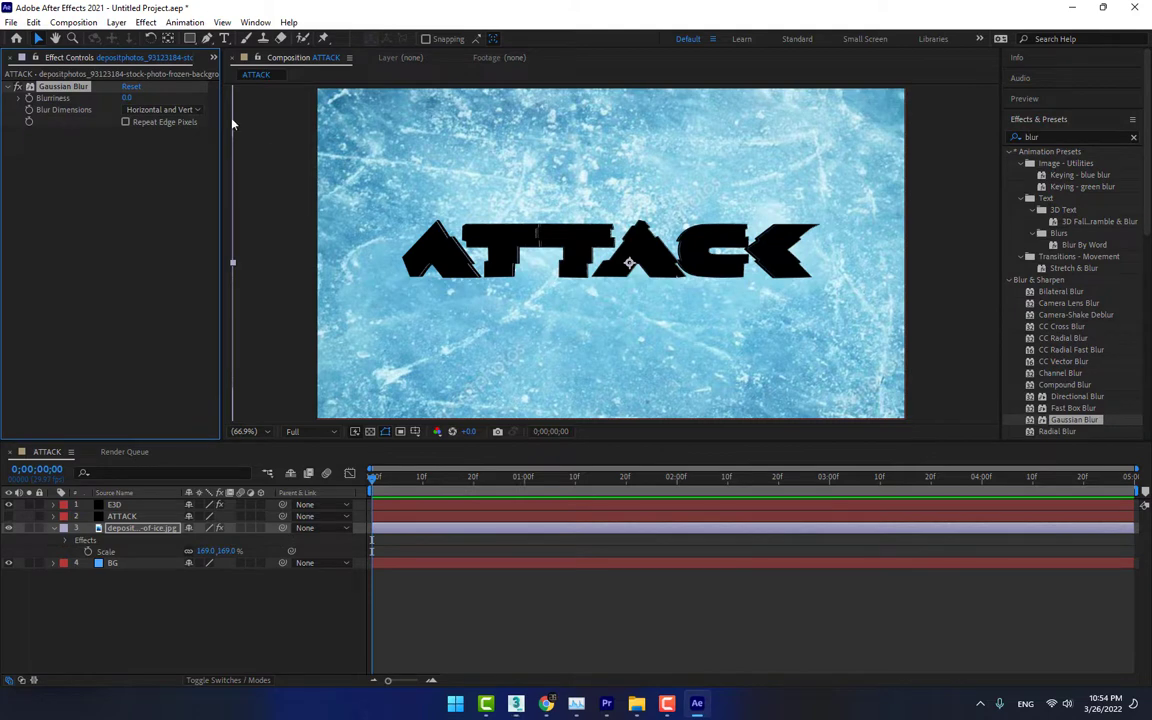
drag(128, 99, 170, 102)
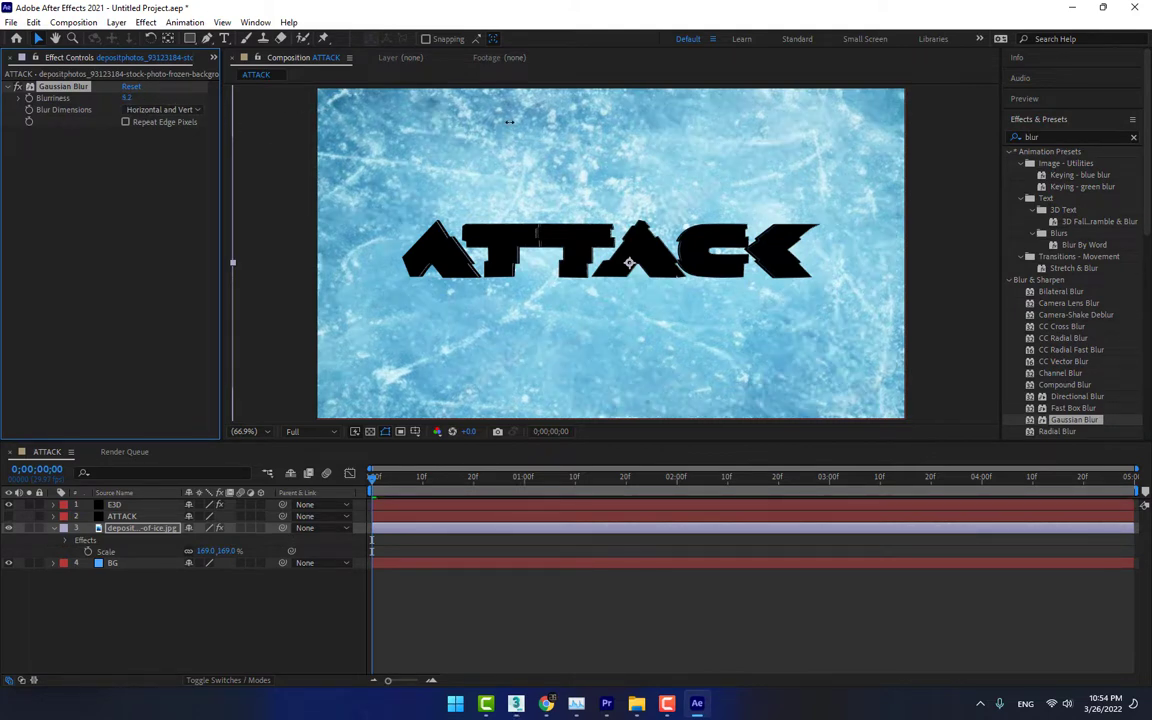
drag(477, 125, 443, 141)
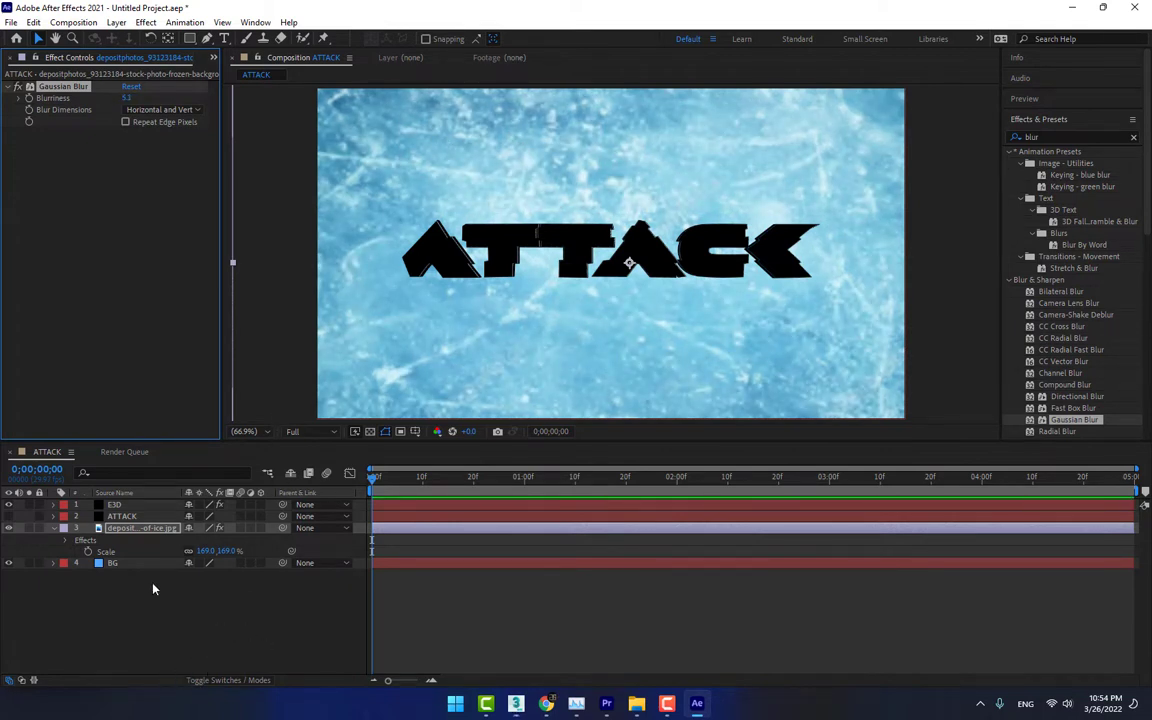
Set the ice image layer's scale to 175% and its blending mode to Screen
mouse_move(214, 551)
mouse_down()
mouse_move(252, 549)
mouse_move(220, 551)
mouse_up()
click(232, 613)
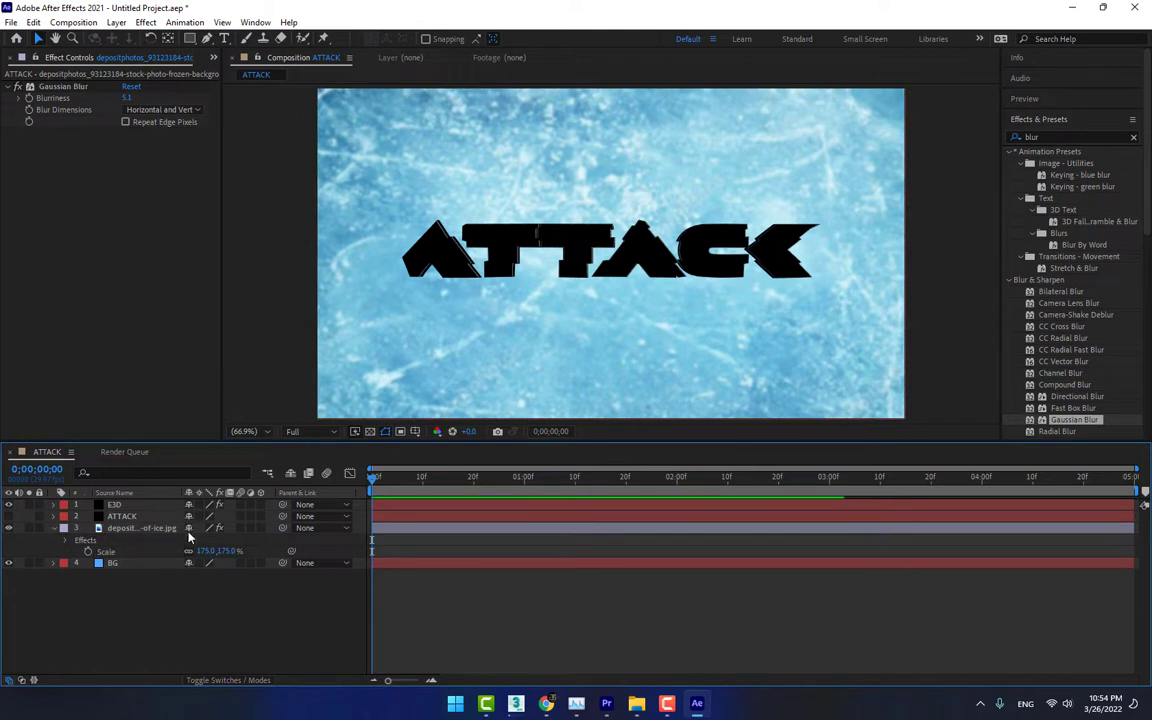
click(125, 530)
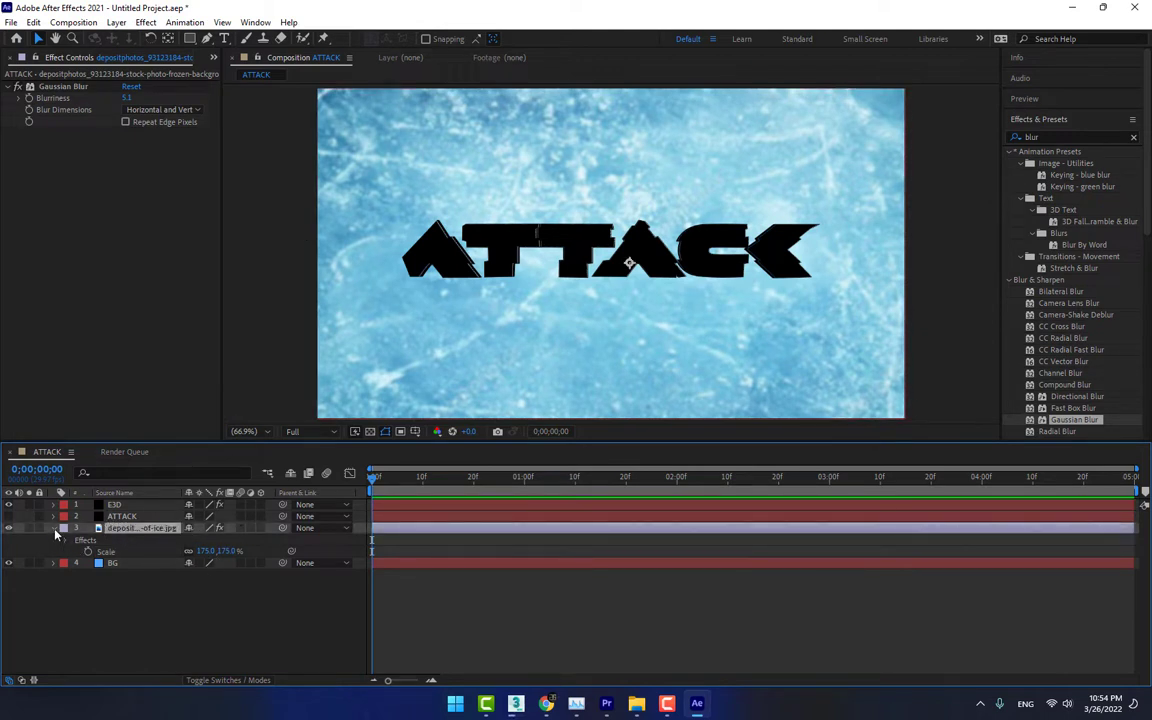
click(54, 529)
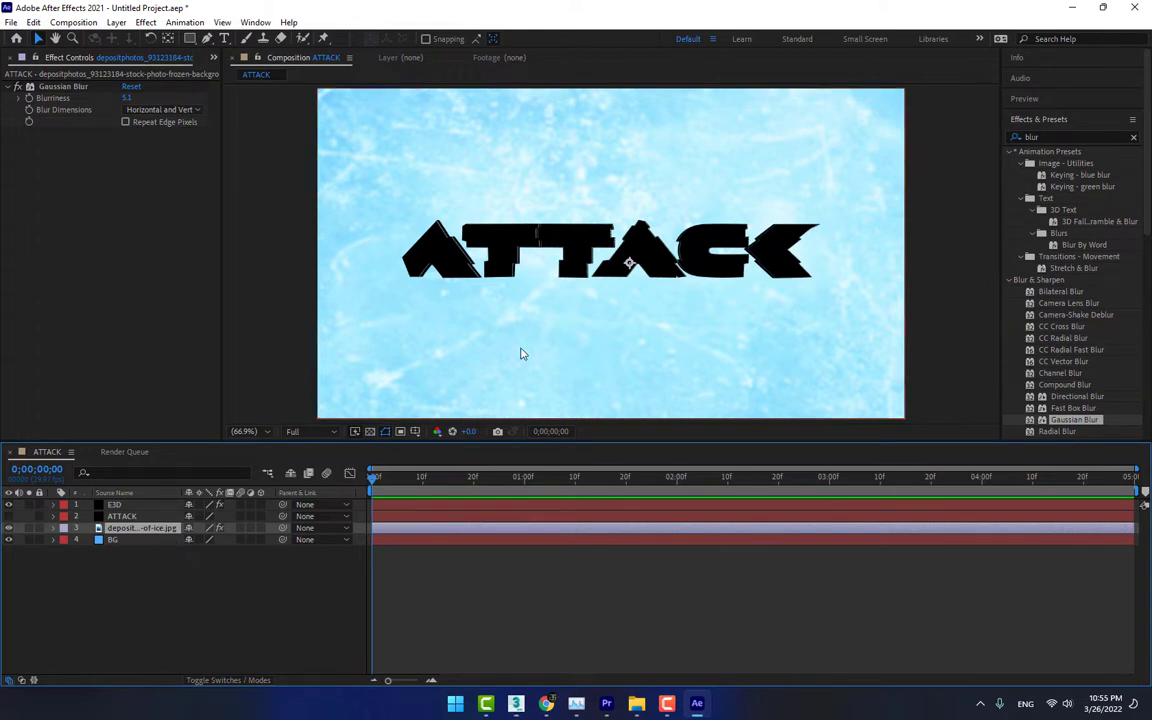
key(F4)
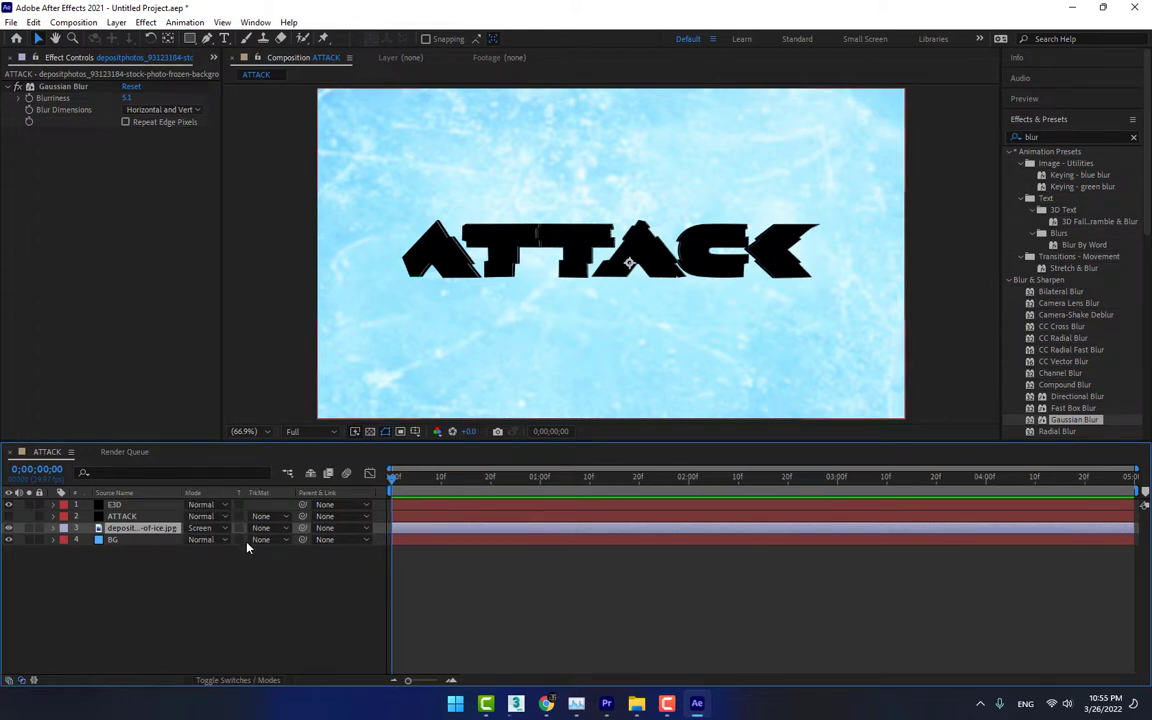
click(205, 540)
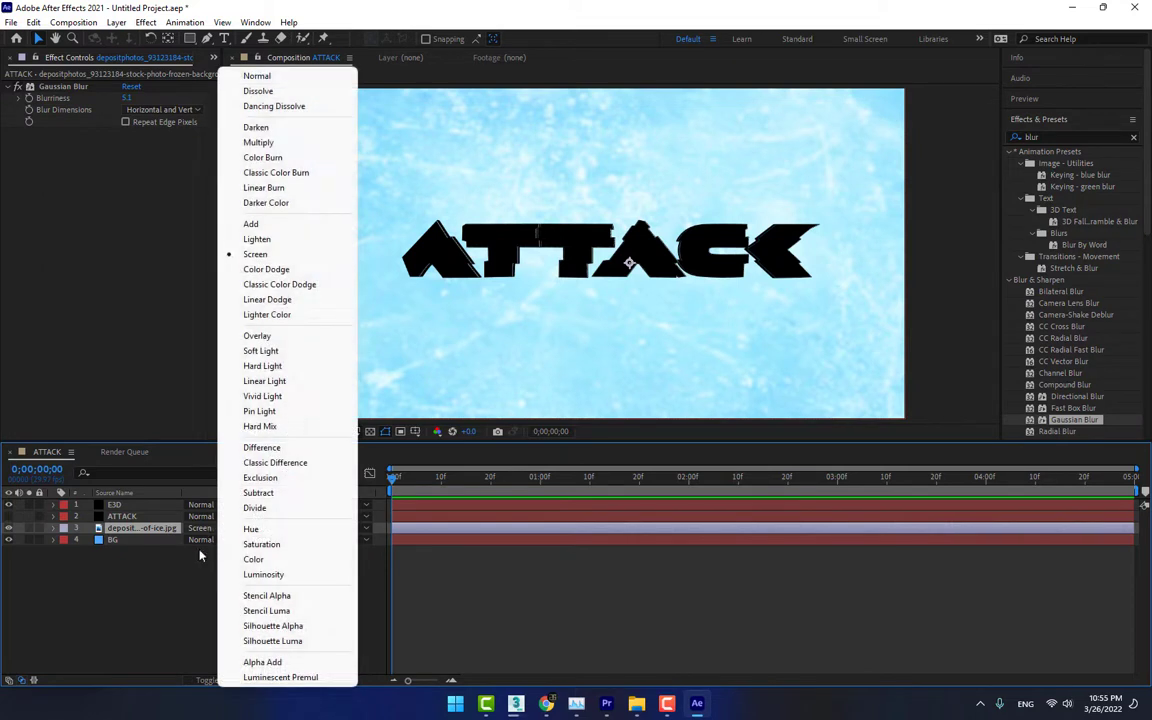
click(213, 604)
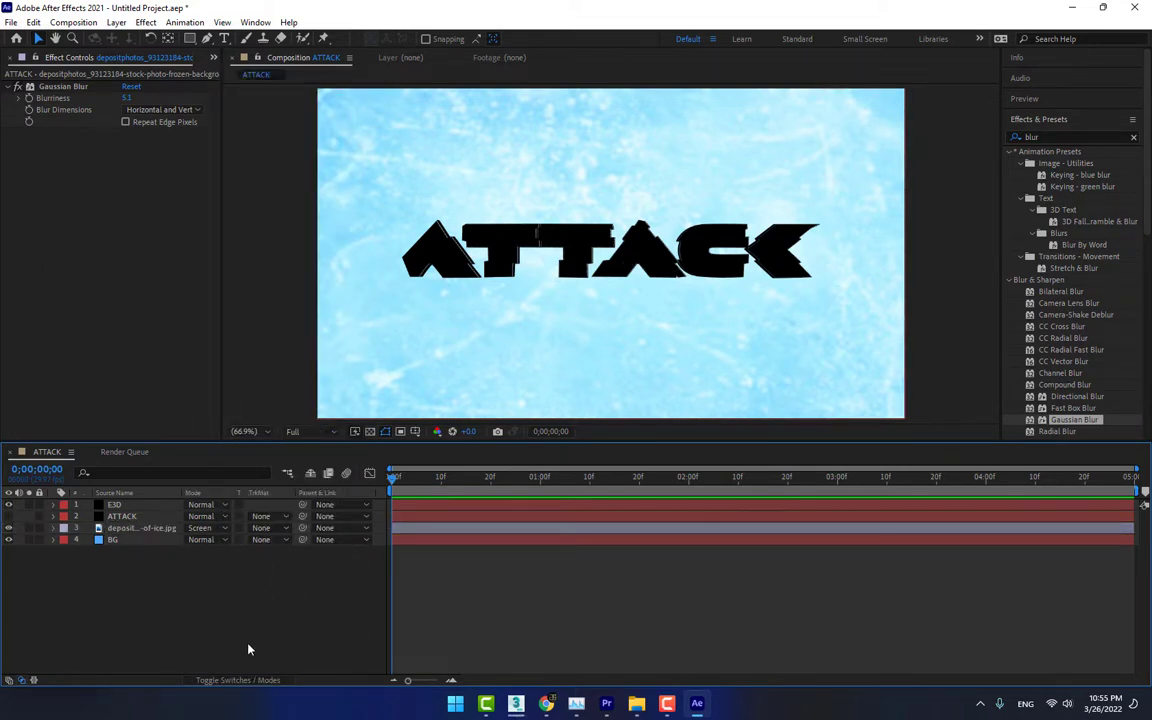
Create a 1280 x 720 px solid named Particles in the ATTACK composition
key(ctrl+y)
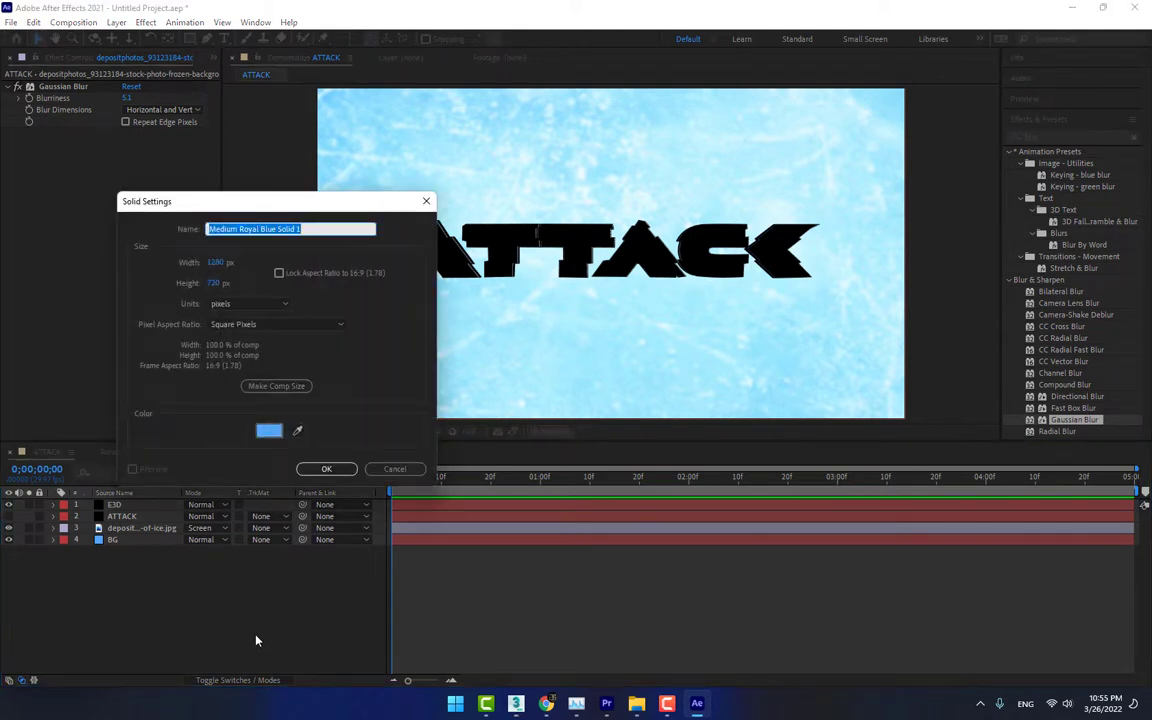
text(Partic)
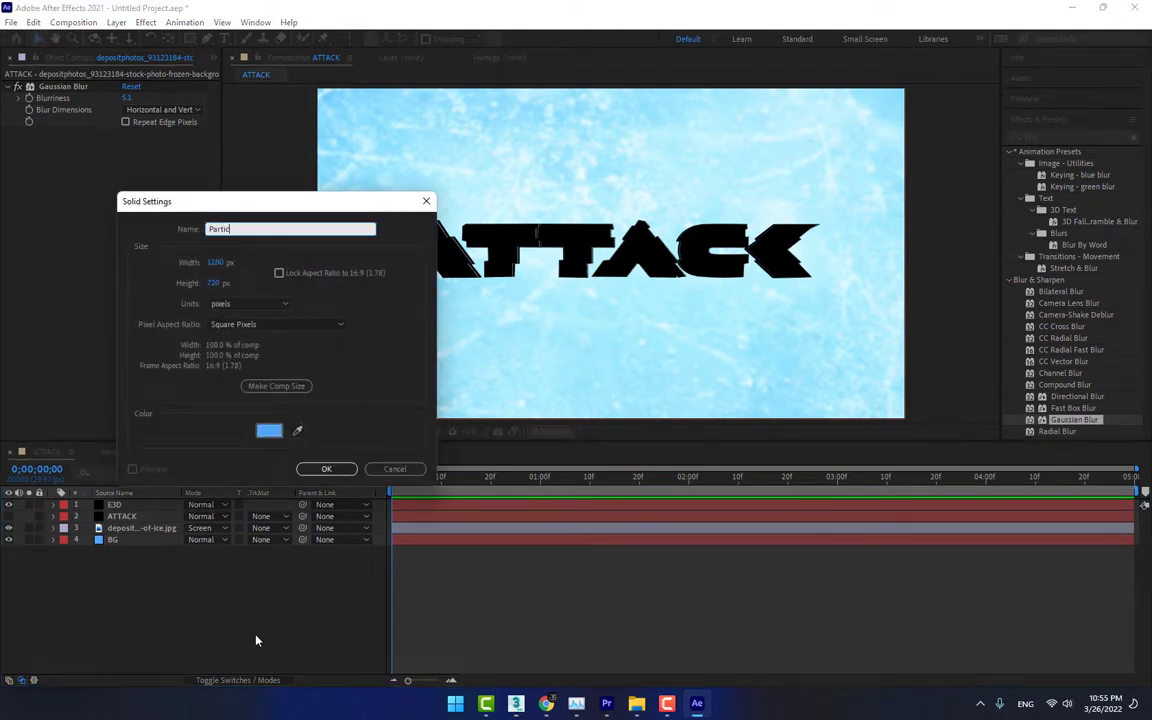
text(les)
key(Return)
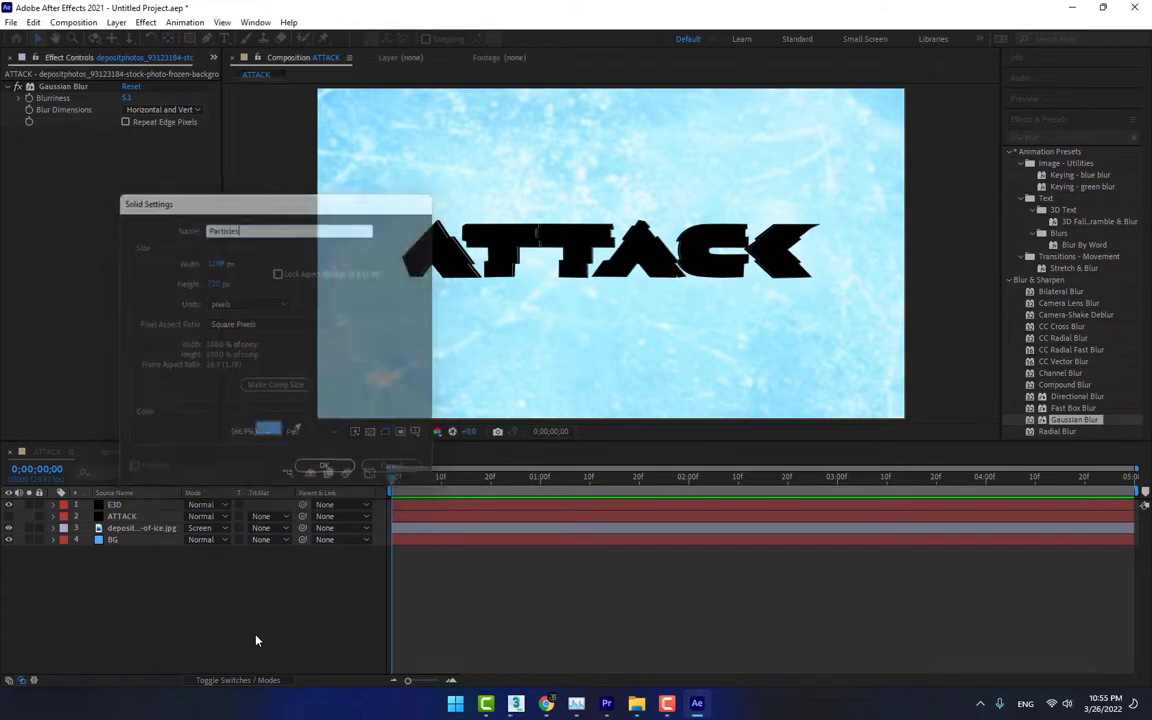
Apply the Trapcode Particular effect to the Particles solid and preview the emission
click(147, 23)
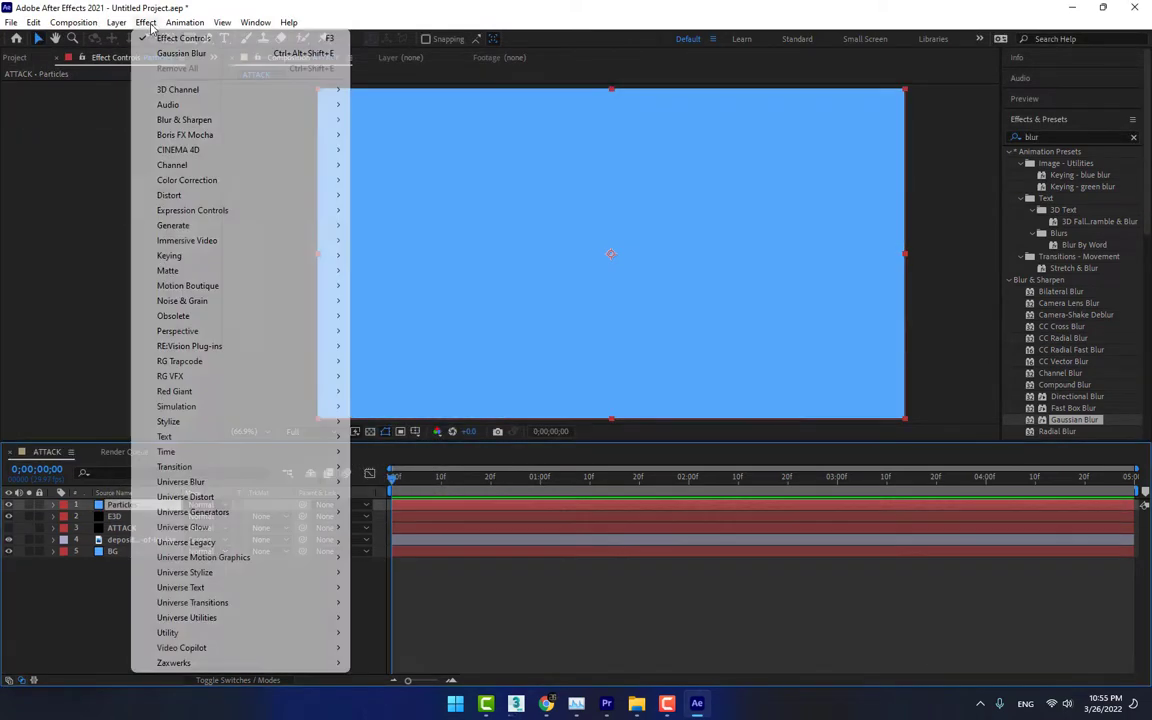
click(146, 22)
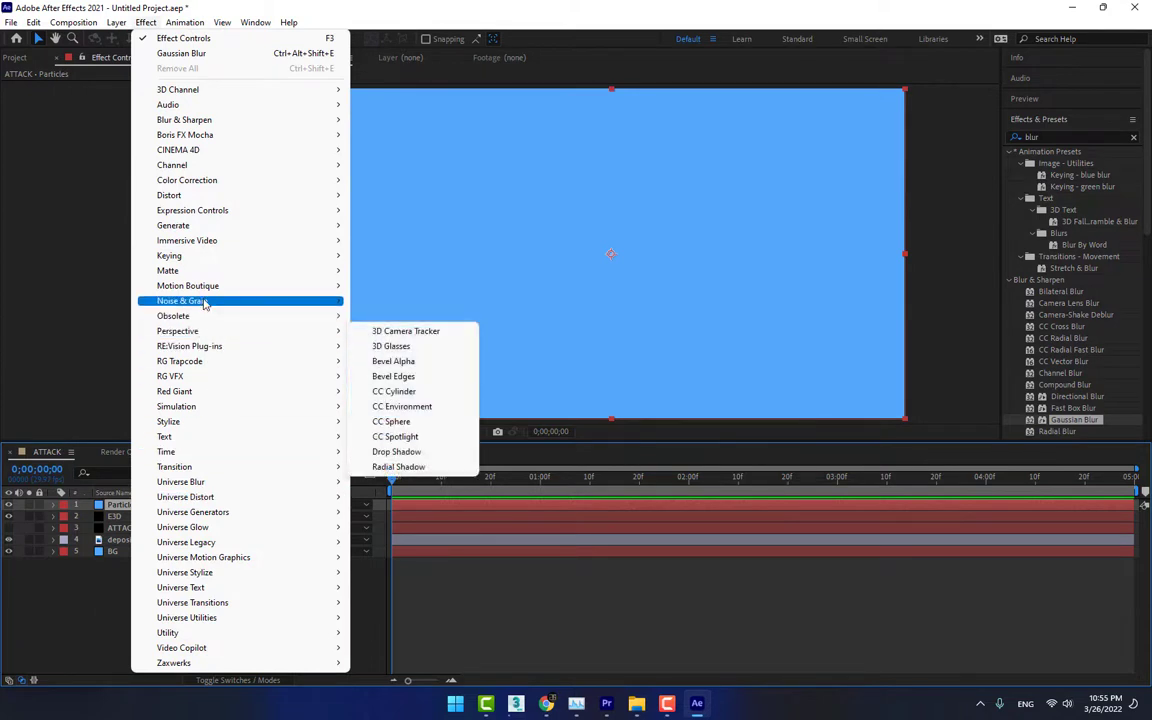
mouse_move(205, 361)
click(390, 458)
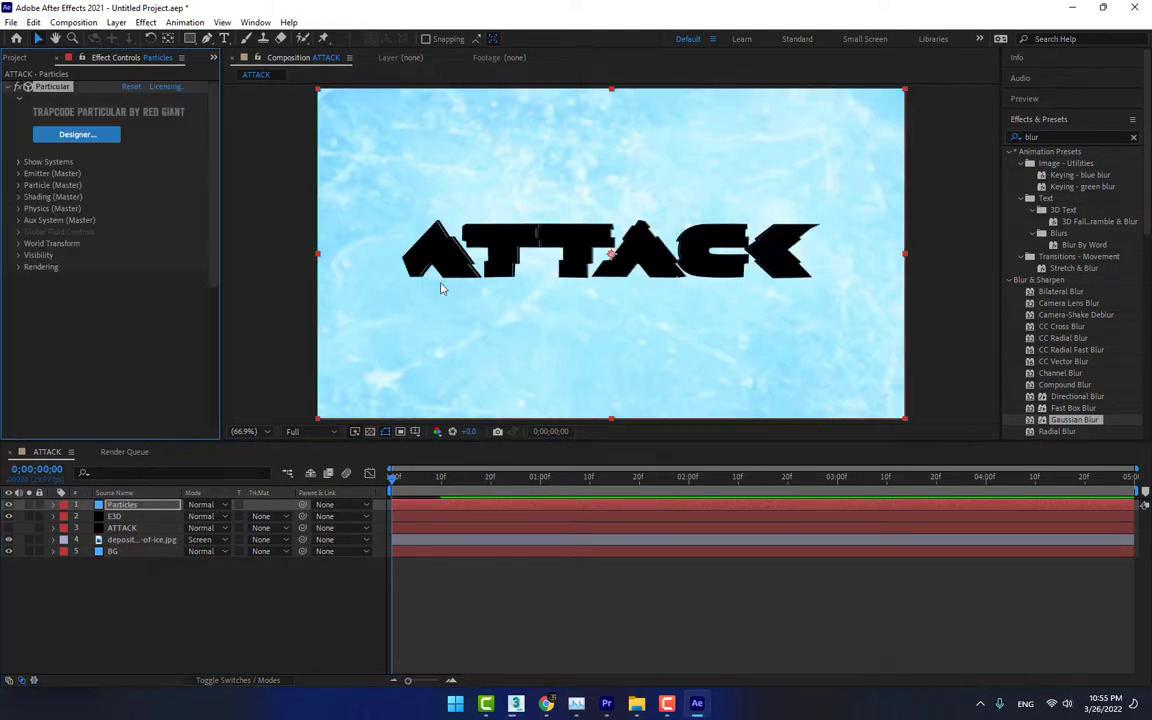
key(space)
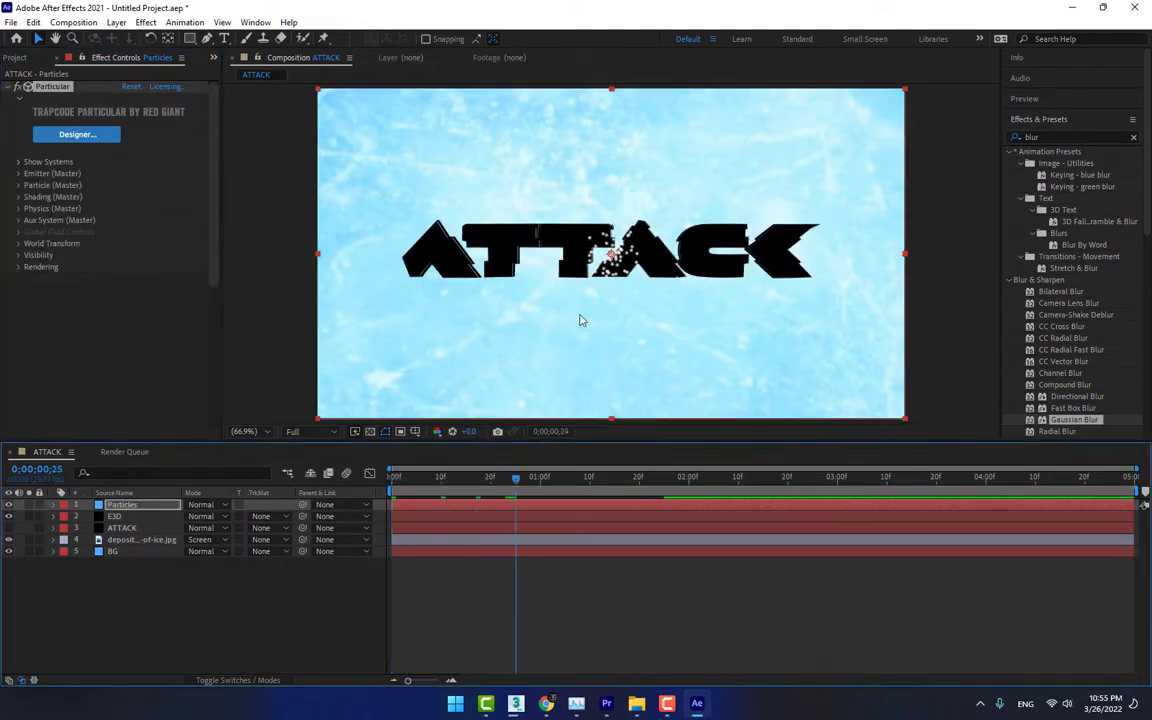
key(space)
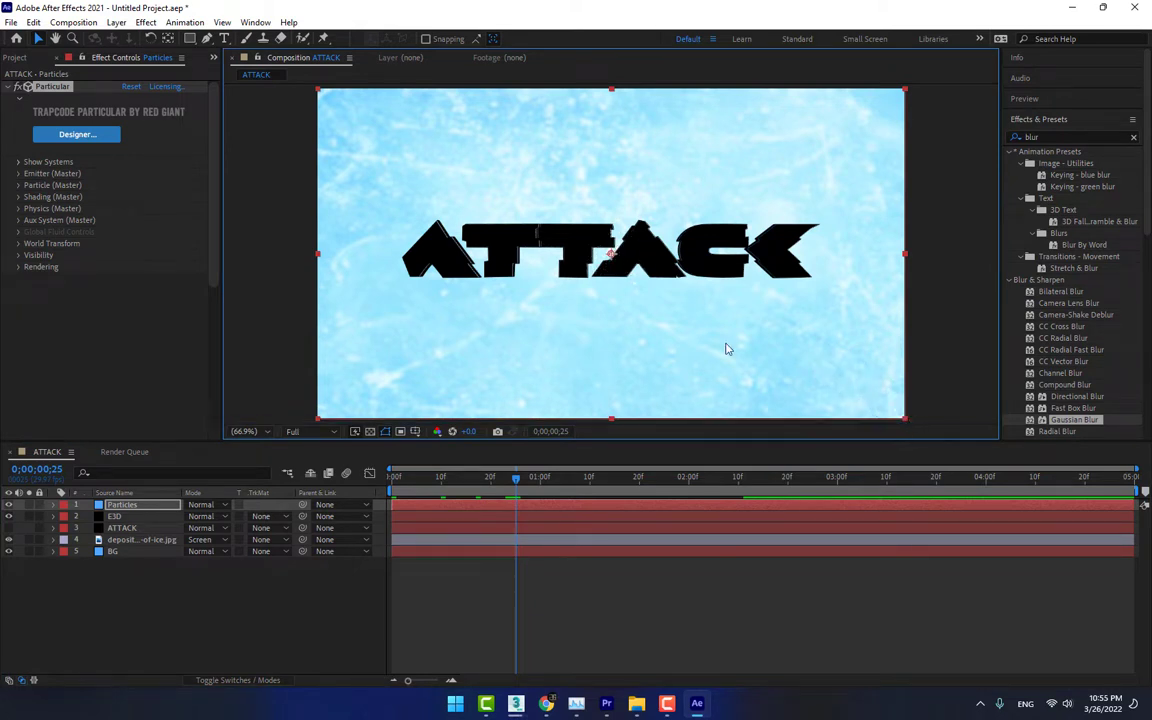
In Particular's master particle settings, set the particle type to Cloudlet and the size random to 39%
click(18, 174)
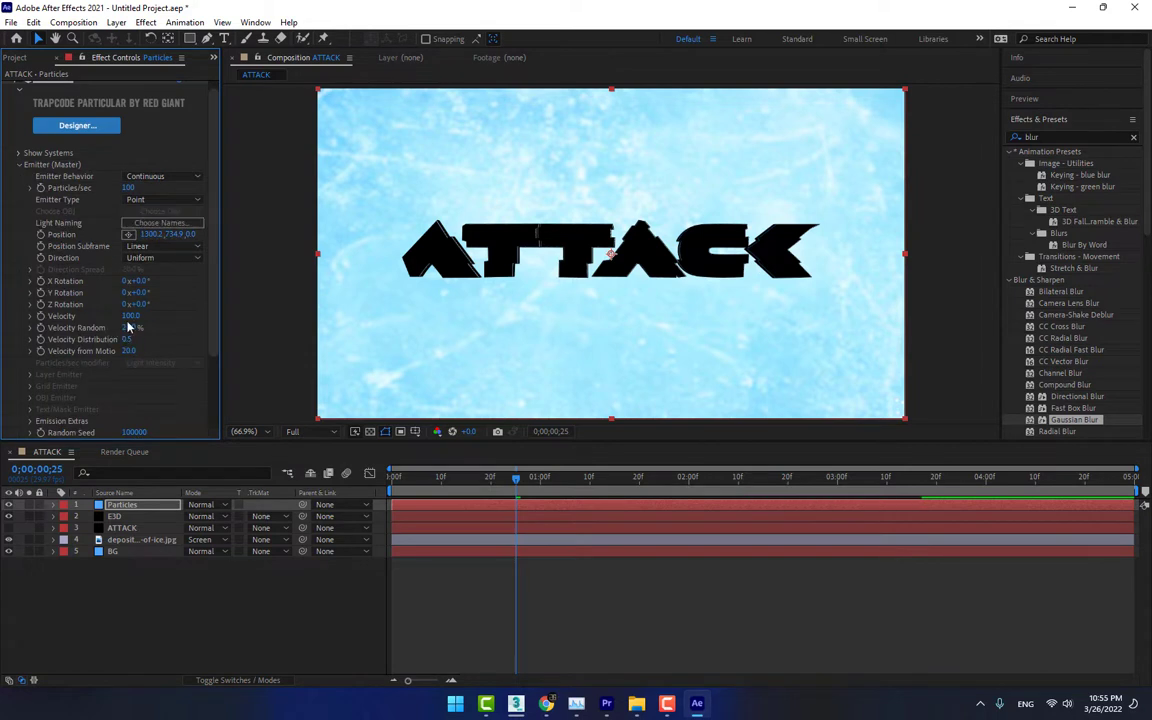
scroll(178, 328, down, 3)
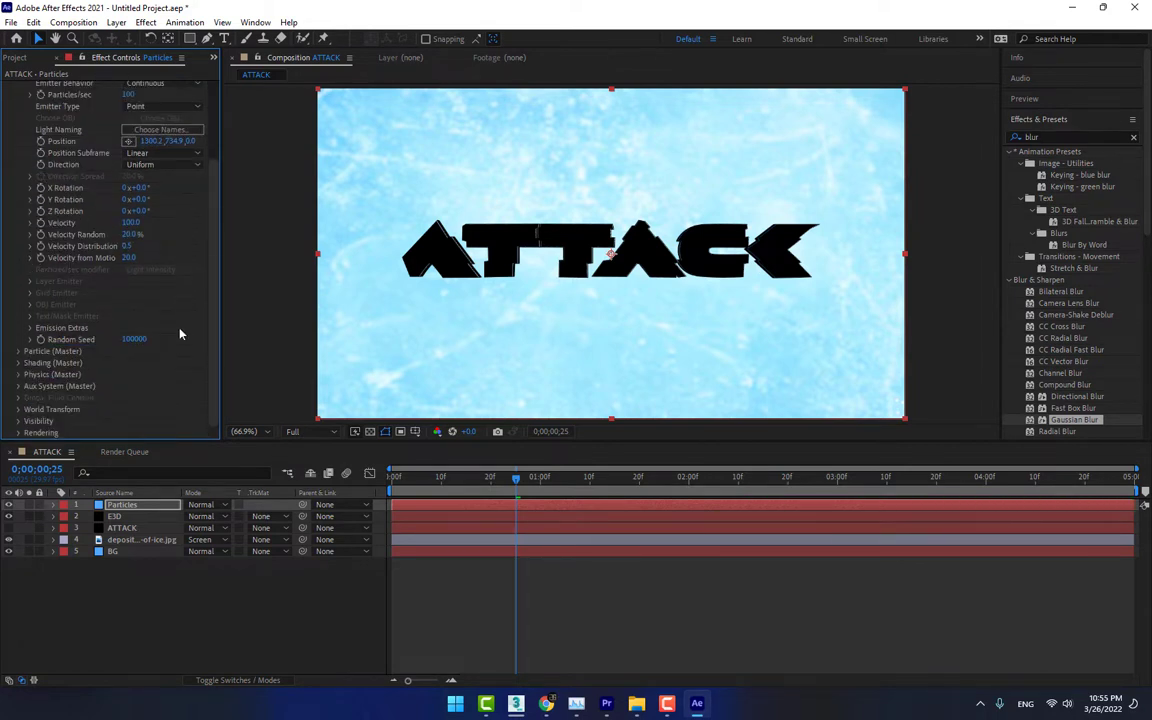
click(18, 355)
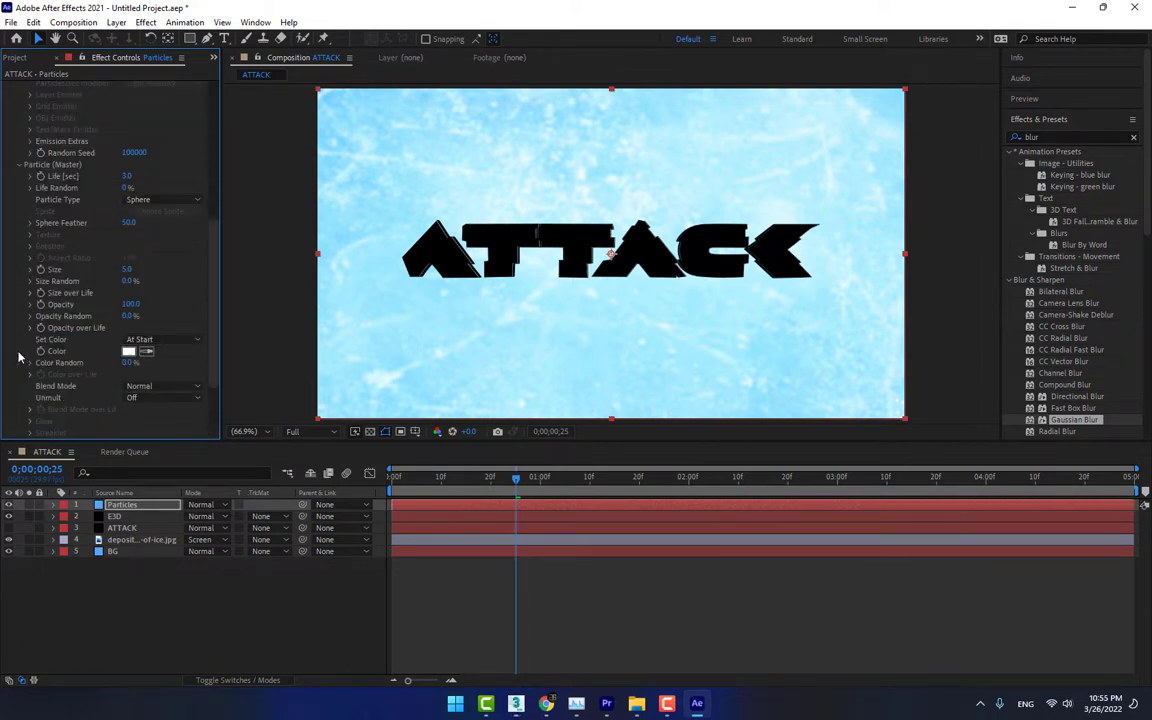
click(146, 202)
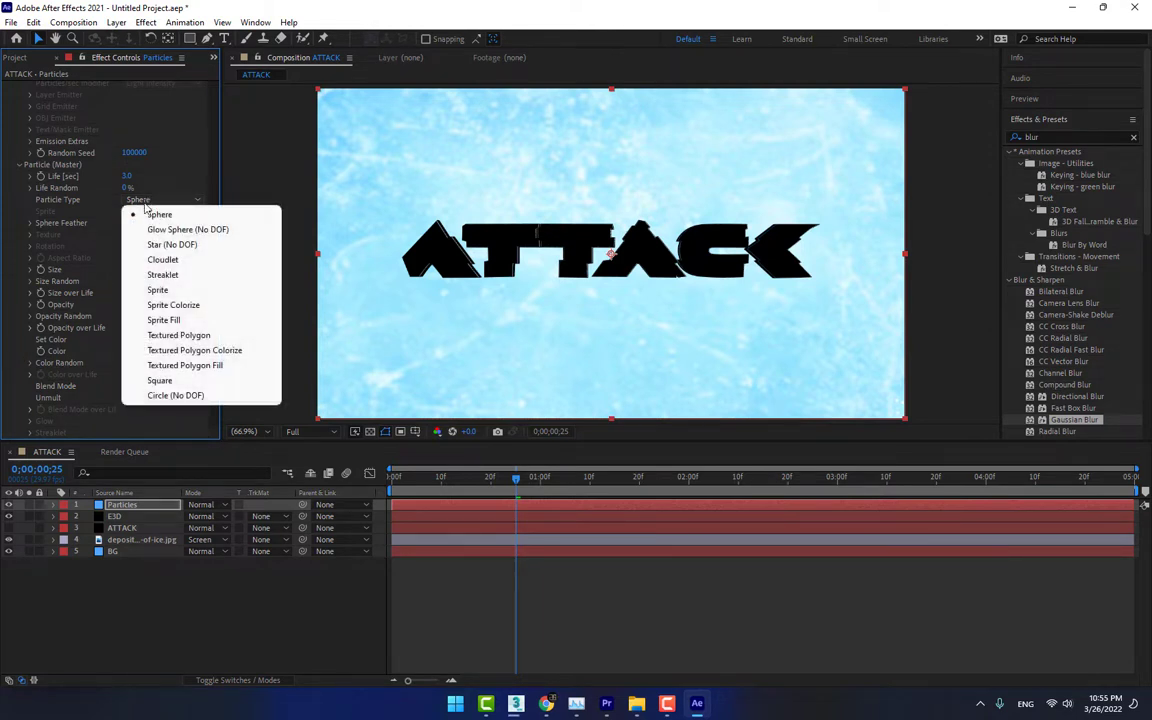
click(165, 178)
click(160, 201)
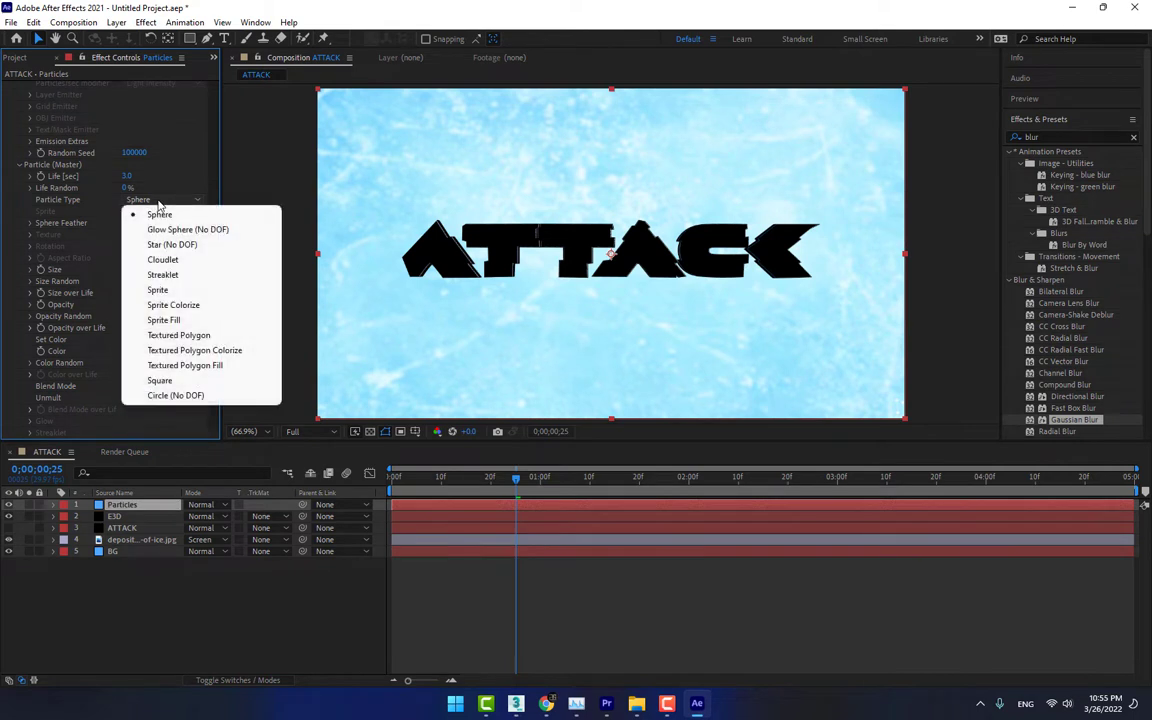
click(179, 263)
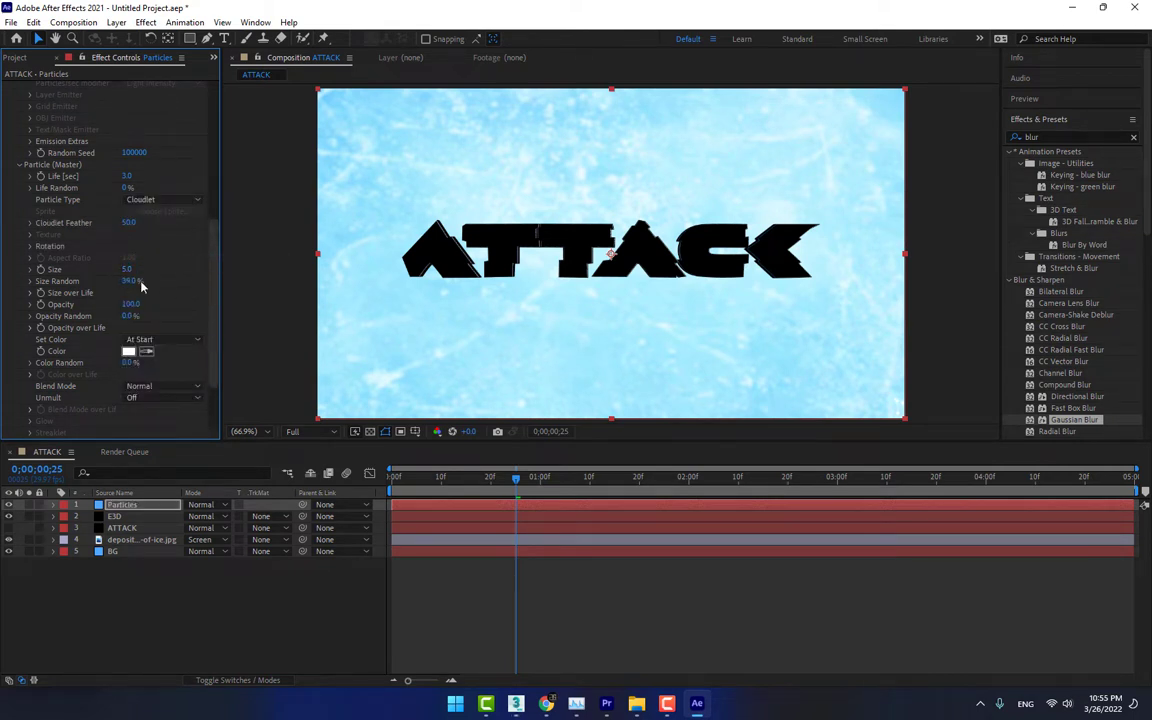
scroll(17, 389, down, 3)
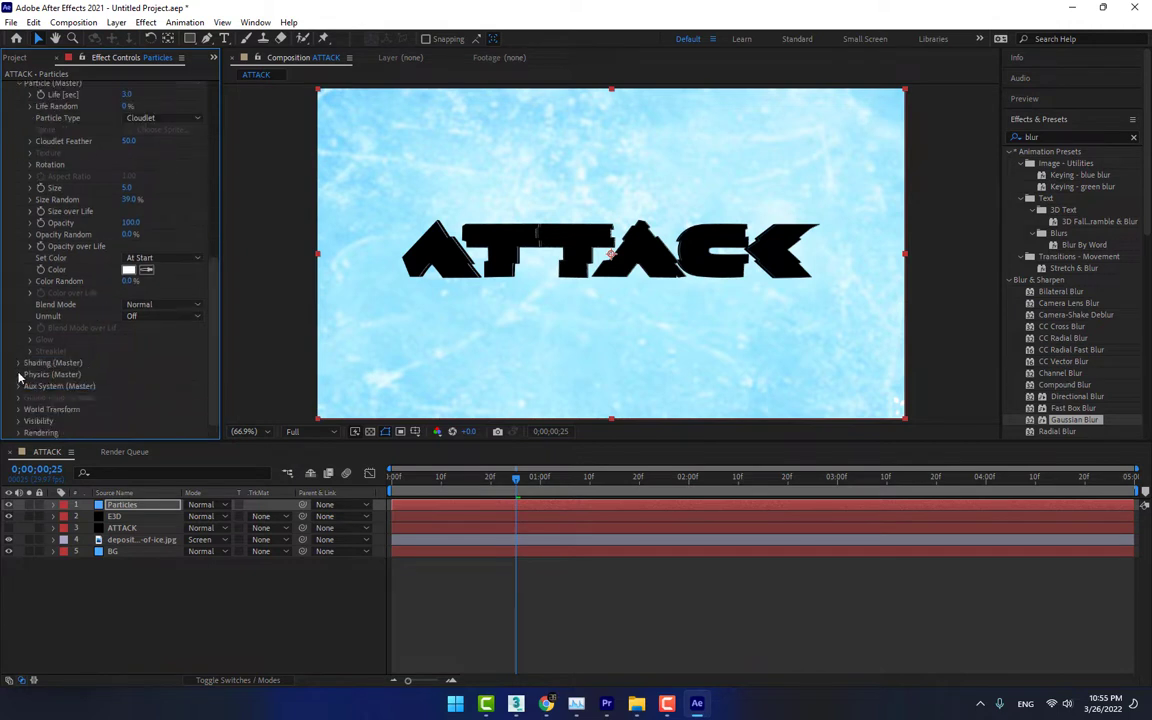
In the master physics Air settings, set Wind X to about -370 and Wind Y to about -299, and preview the emission
click(19, 374)
click(31, 408)
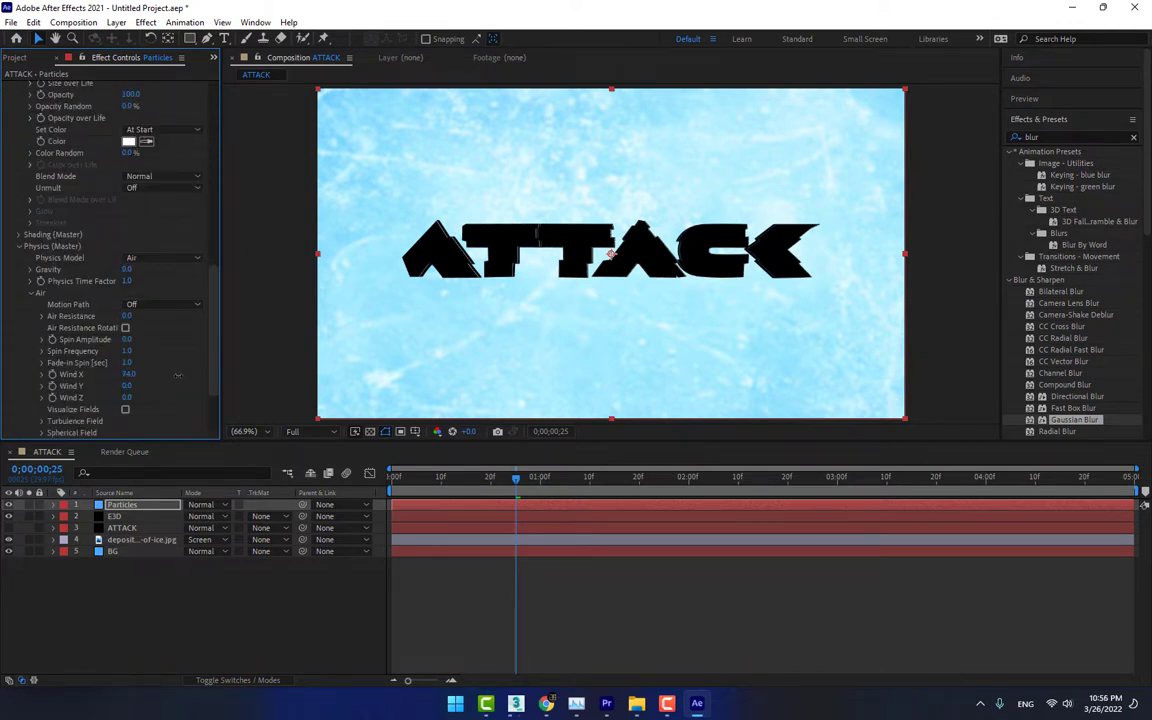
drag(129, 374, 58, 386)
drag(213, 334, 219, 219)
key(space)
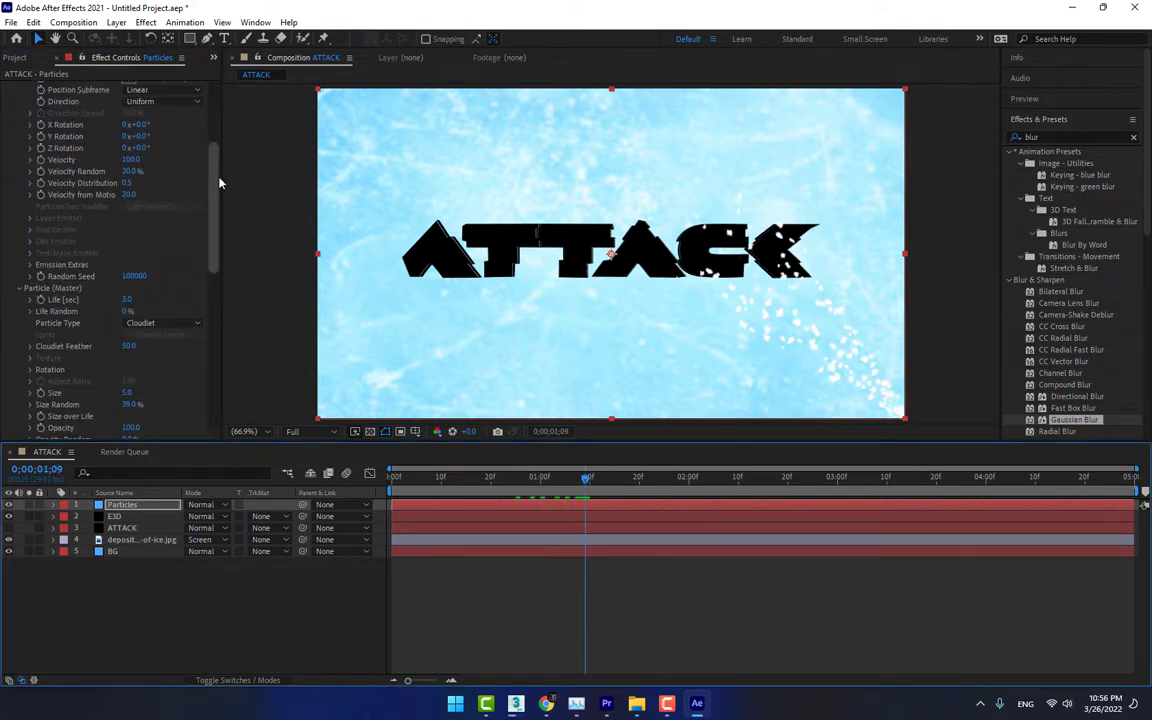
Set the emitter velocity to 400 and move the emitter outside the frame's lower-right corner to about 1576.2, 798.9
scroll(196, 158, up, 5)
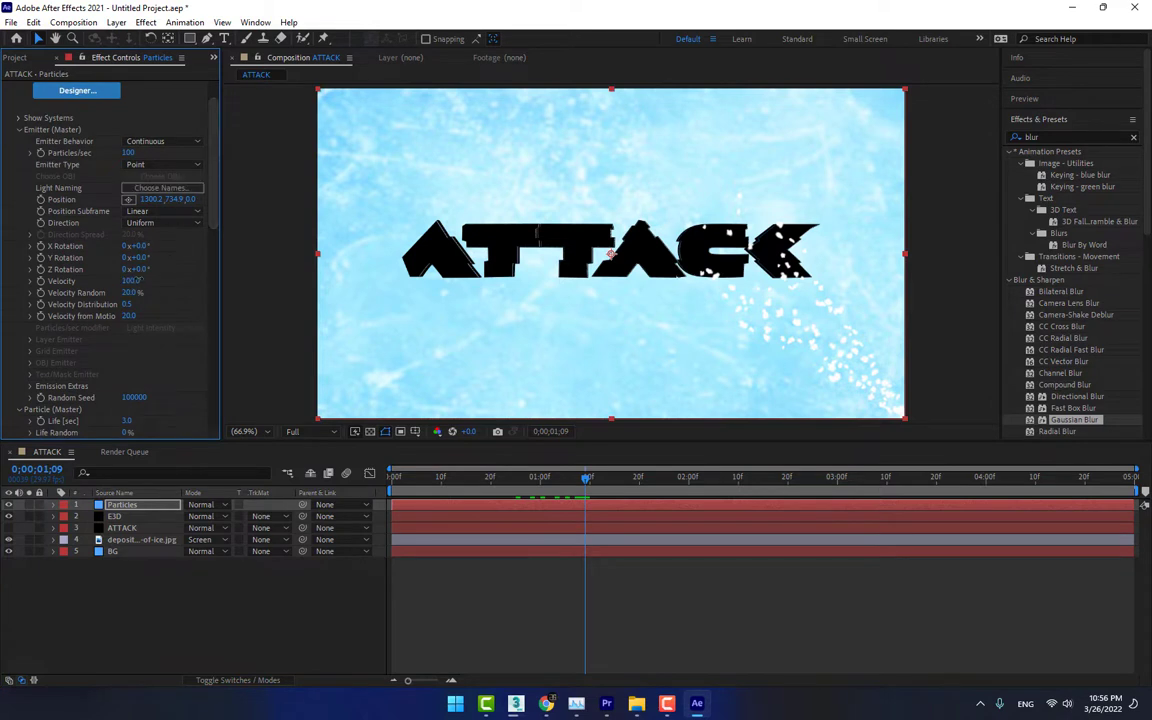
drag(141, 278, 150, 277)
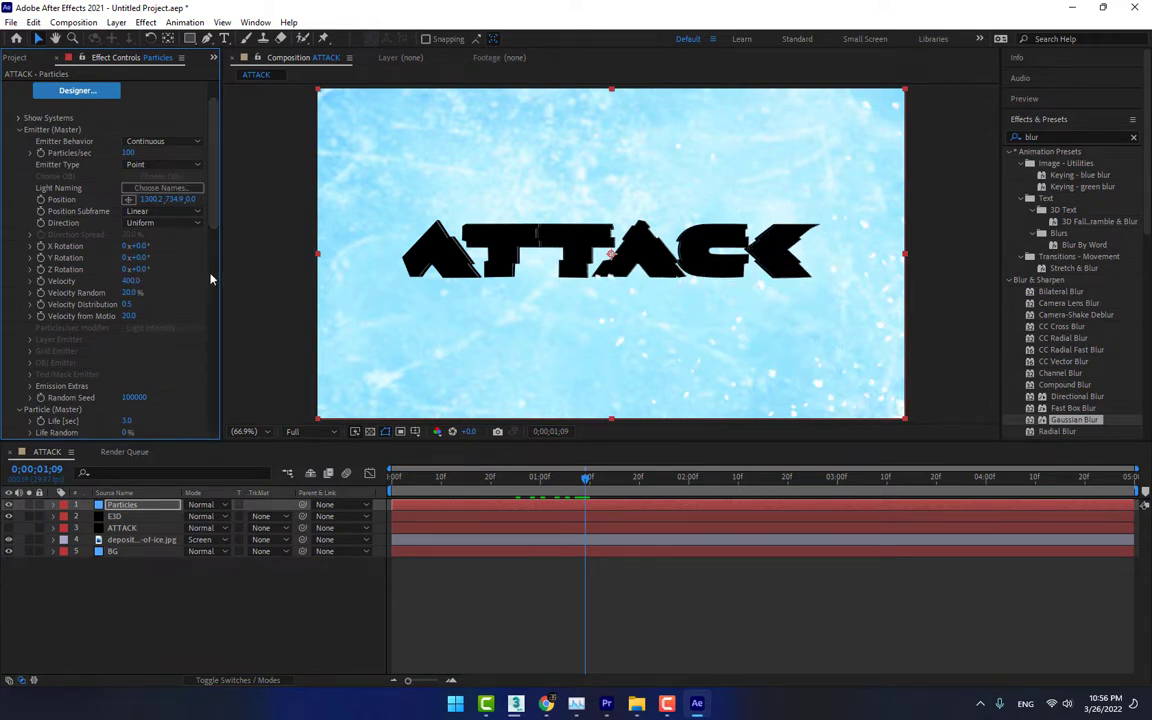
scroll(845, 358, down, 3)
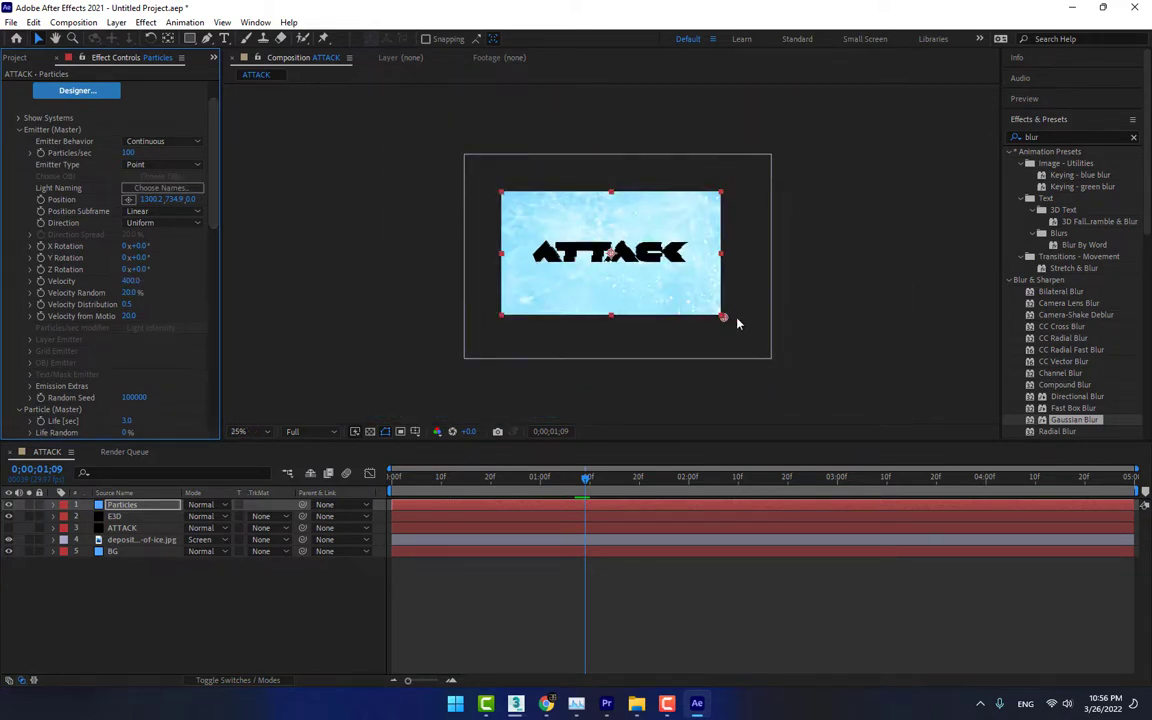
drag(737, 320, 778, 335)
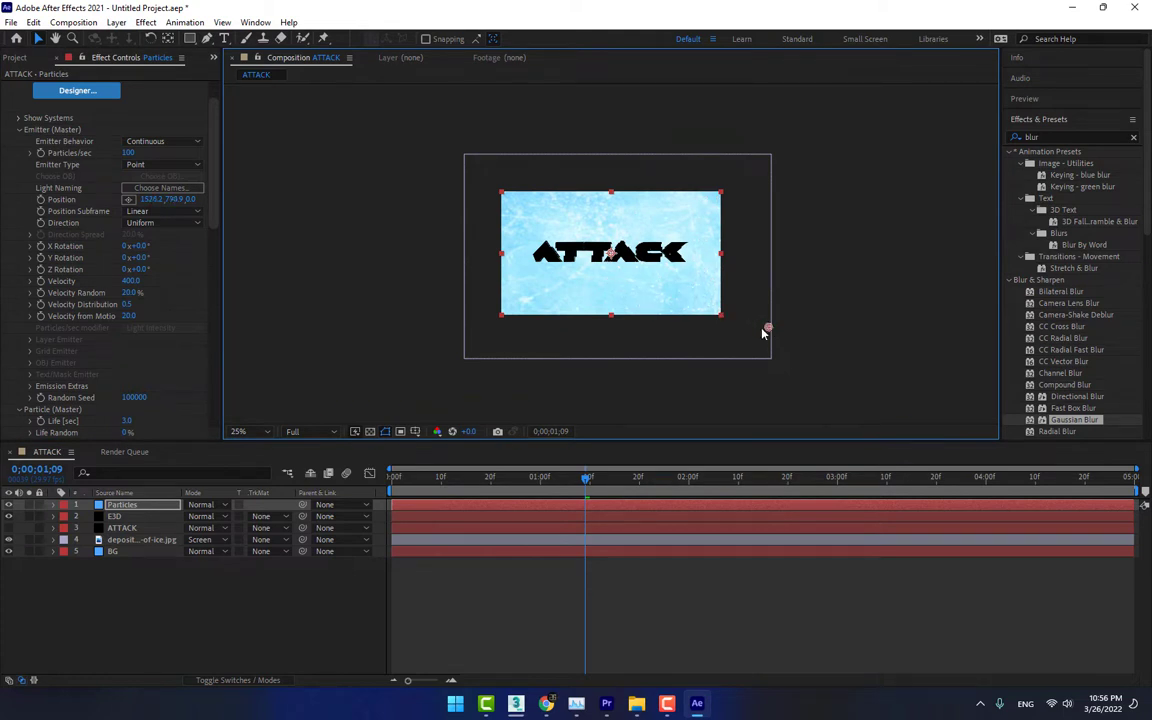
Sample the black of the ATTACK title as the master particle color
drag(216, 206, 216, 321)
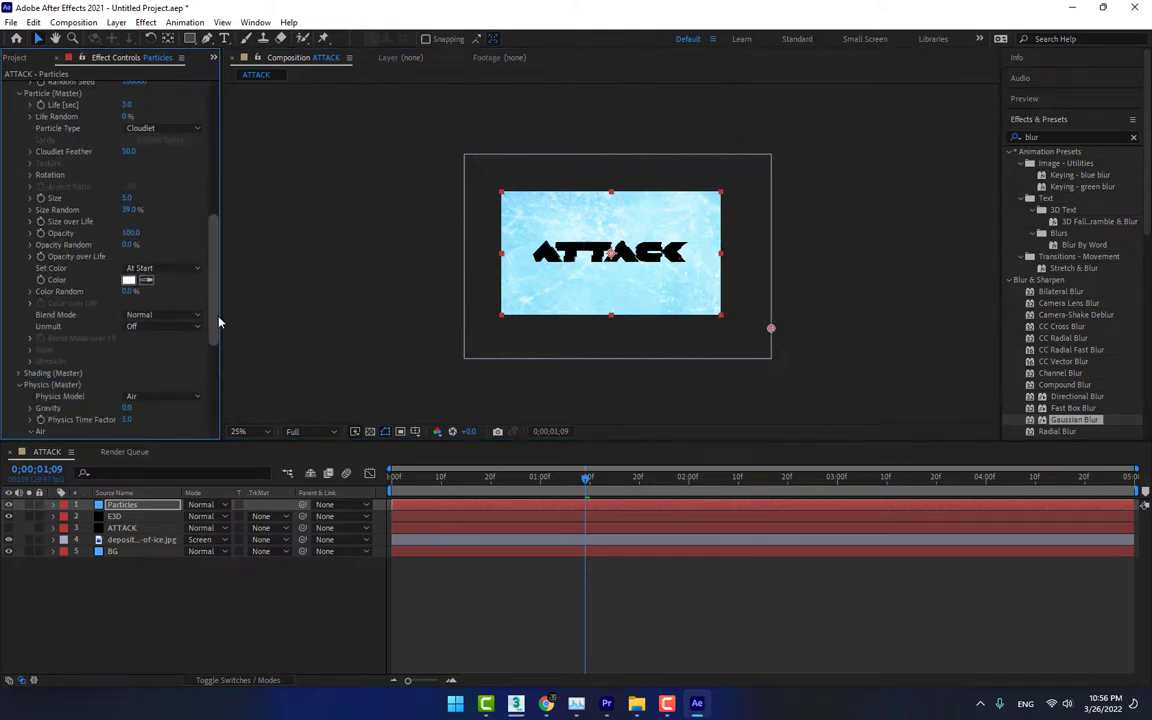
scroll(728, 276, up, 2)
click(146, 275)
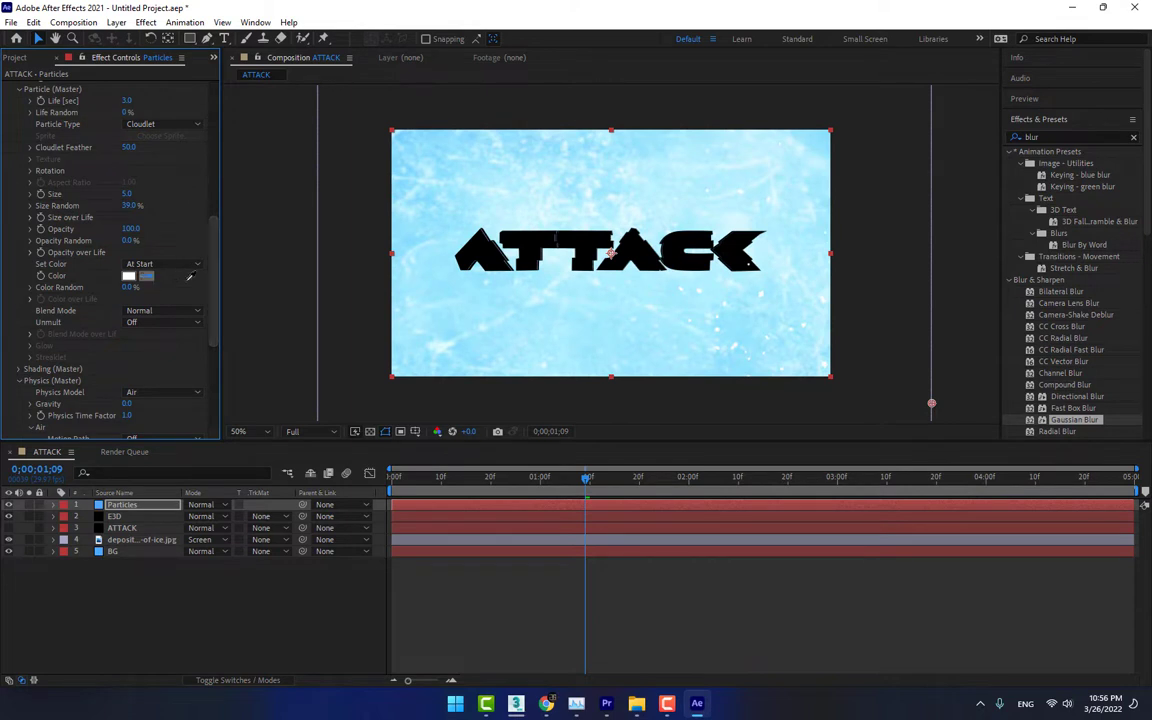
click(544, 238)
Set the particle size to 2 and the size random to 48%
click(127, 194)
text(2)
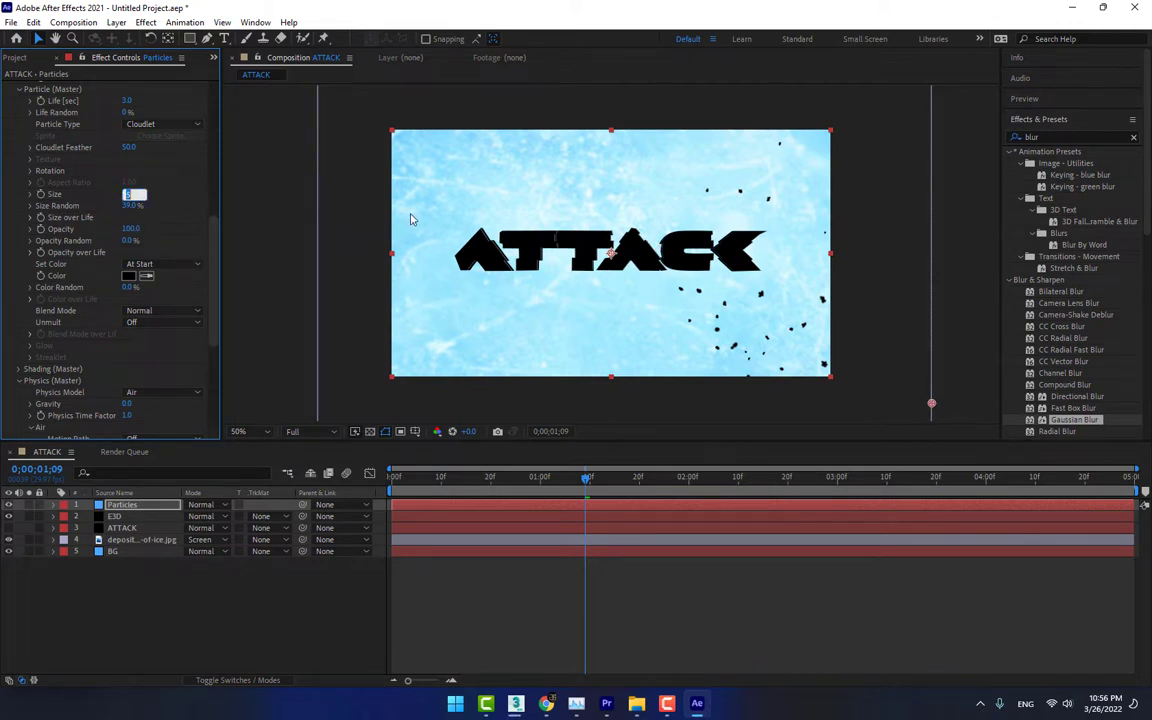
key(Return)
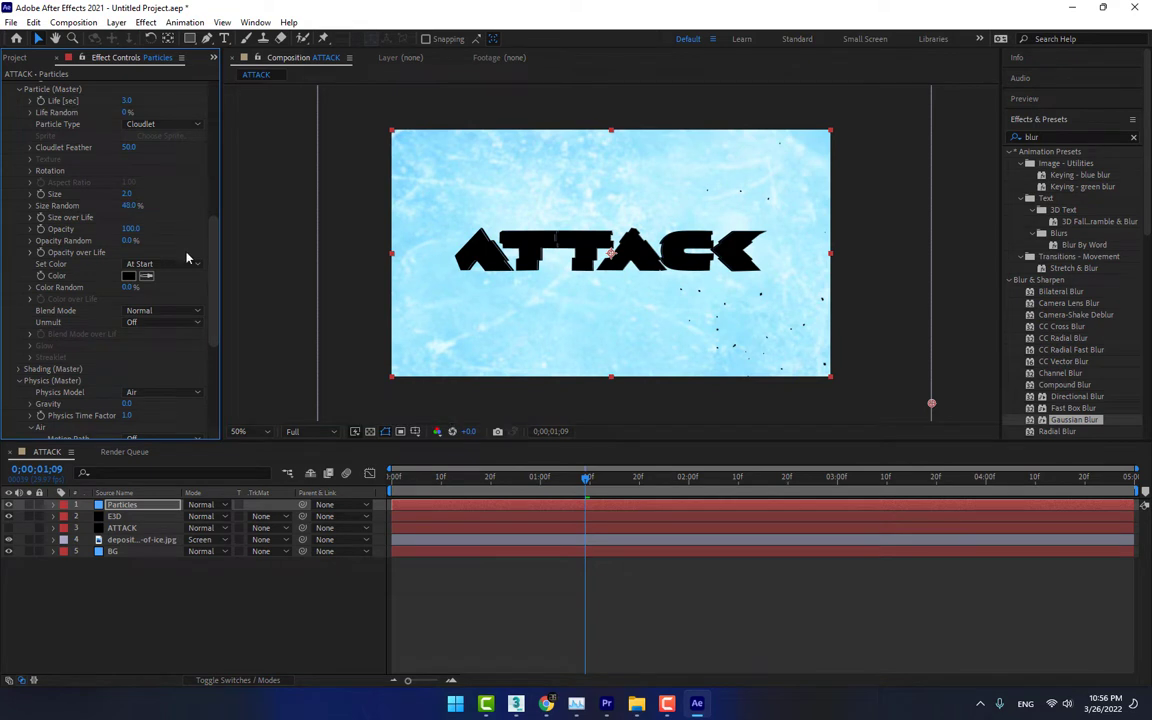
Set the emission rate to 430 particles per second and the particle life to 6 seconds
drag(210, 234, 219, 121)
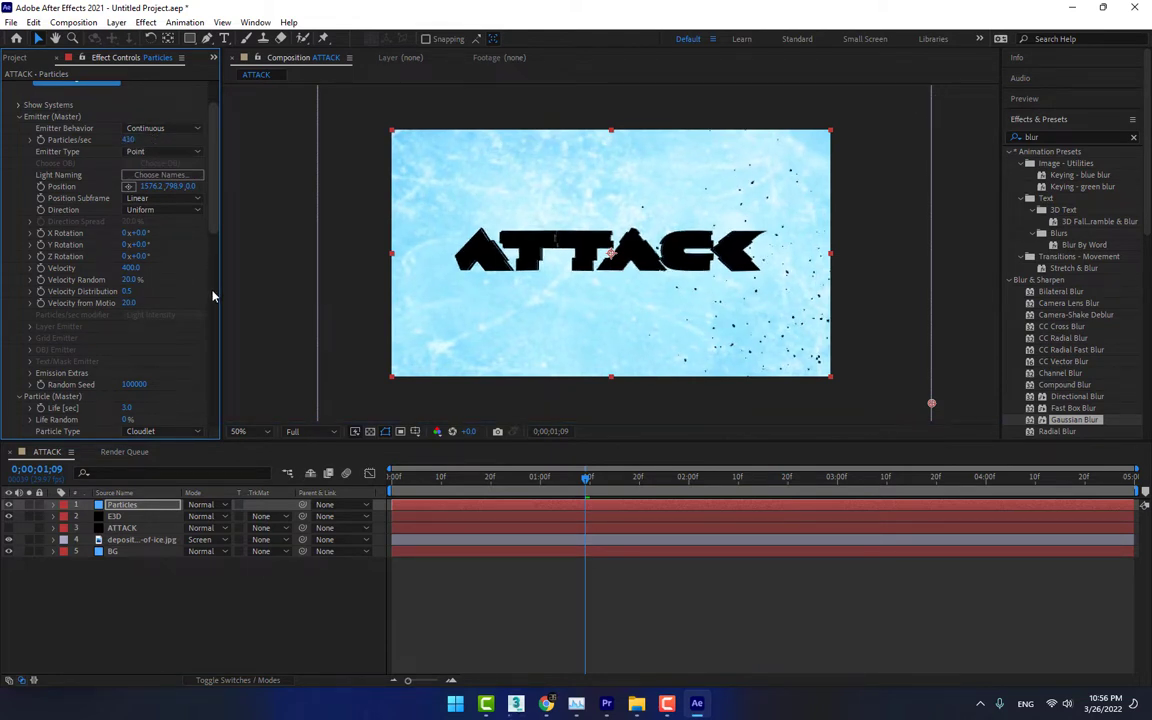
scroll(205, 260, down, 3)
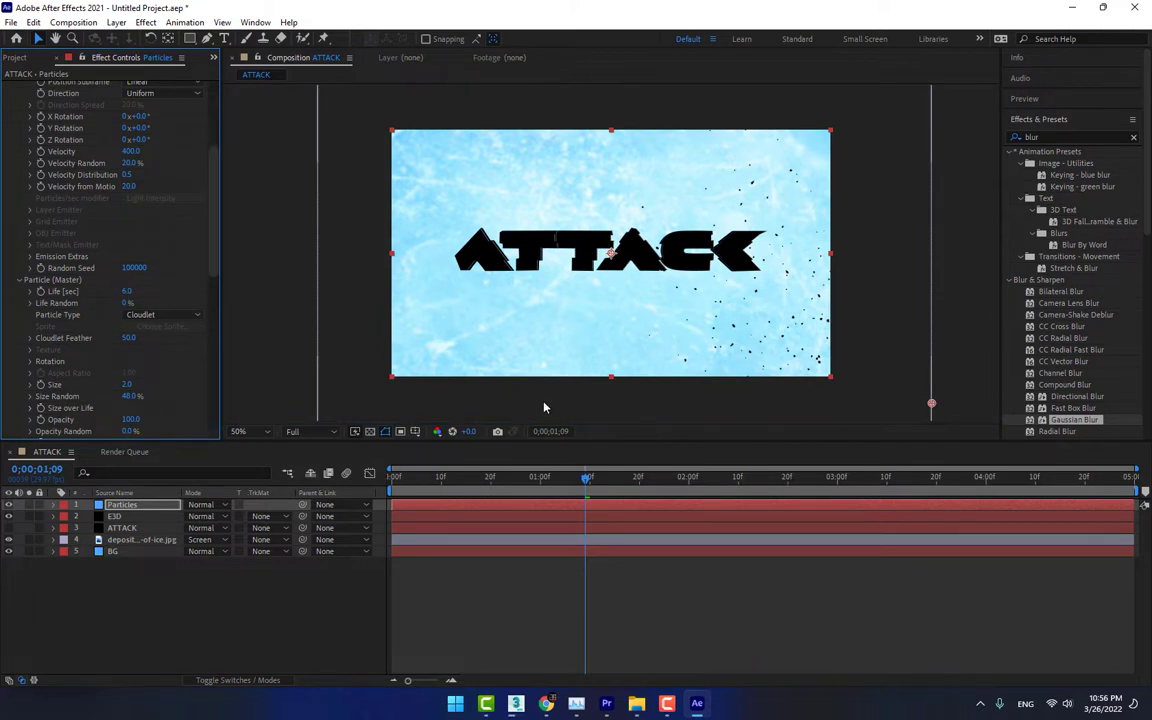
Set Wind X to -872 and Wind Y to -482, and move the emitter farther right to about 1658.2, 802.9
drag(216, 252, 212, 392)
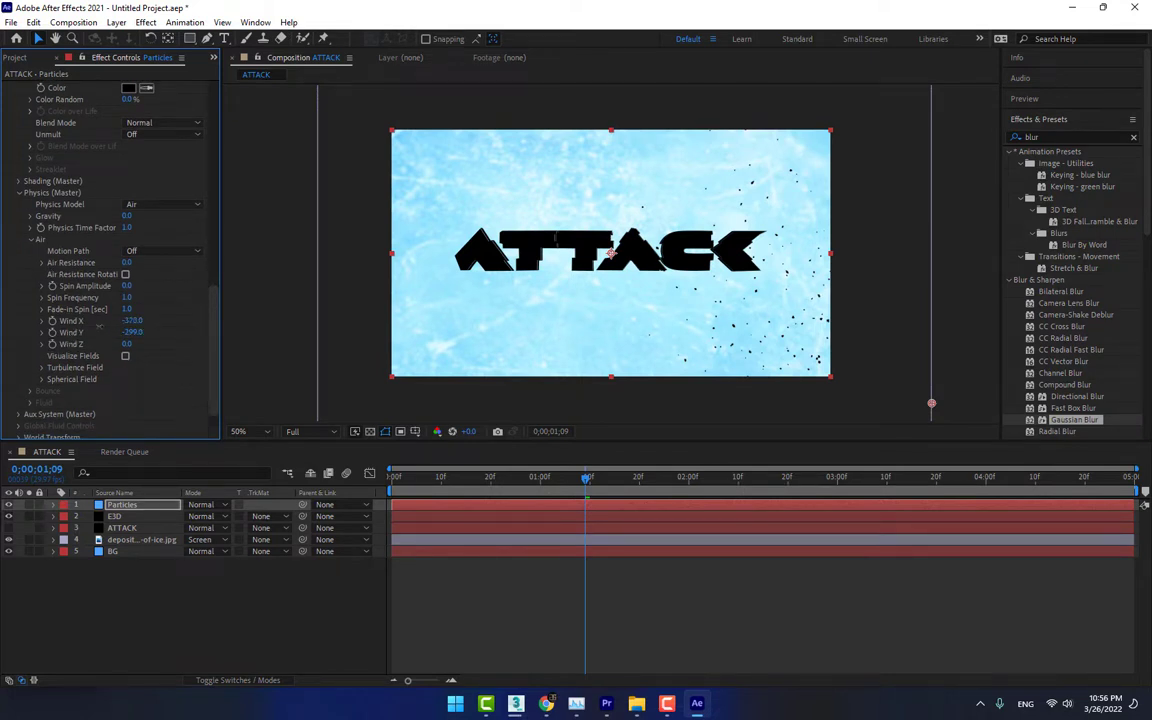
drag(99, 326, 4, 346)
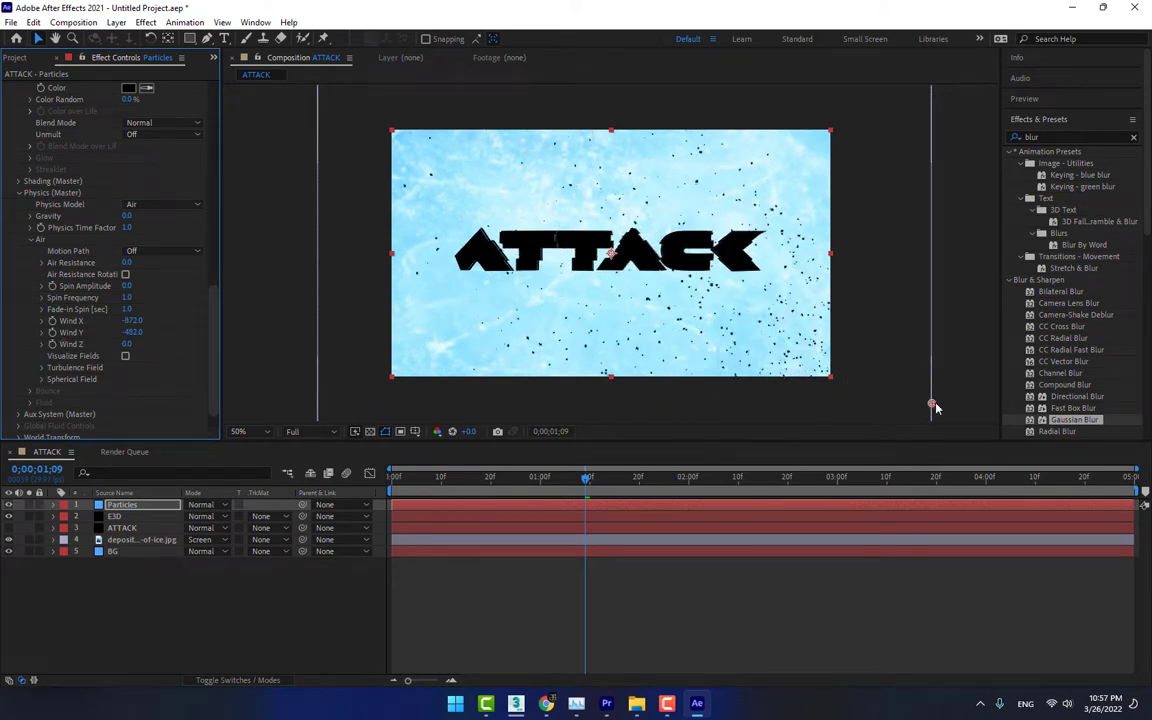
drag(933, 404, 961, 406)
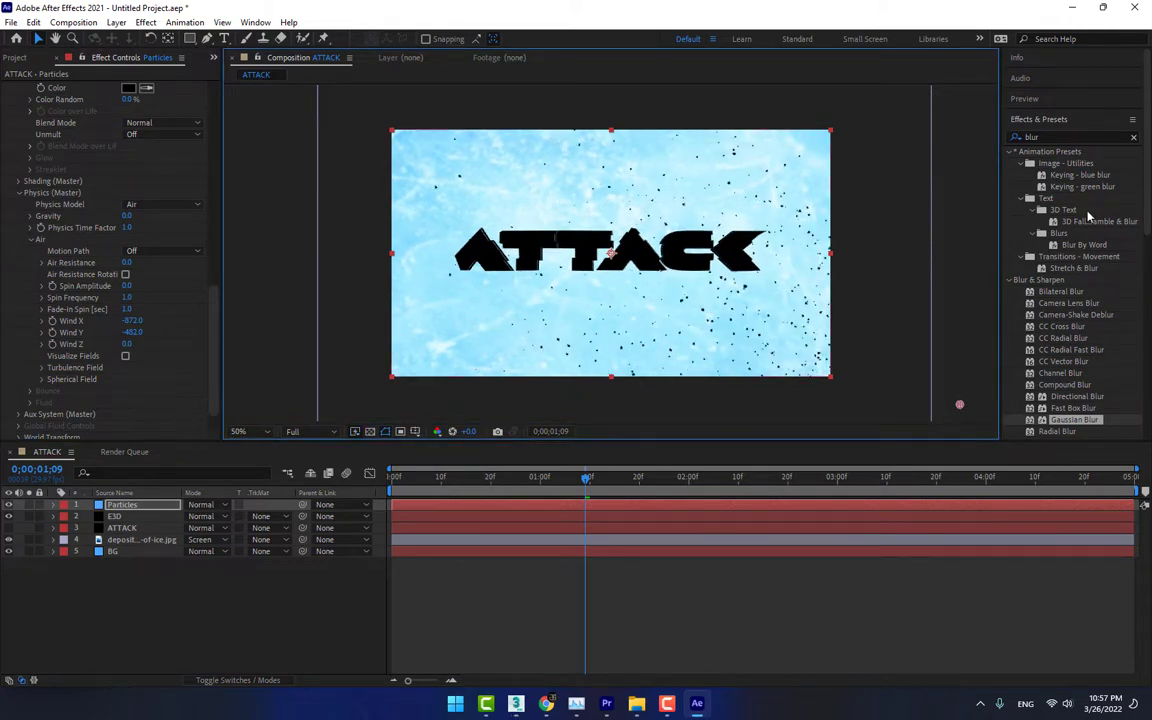
Preview the particles, weaken Wind X to -651 and Wind Y to -367, and replay the animation
click(1065, 100)
click(1070, 117)
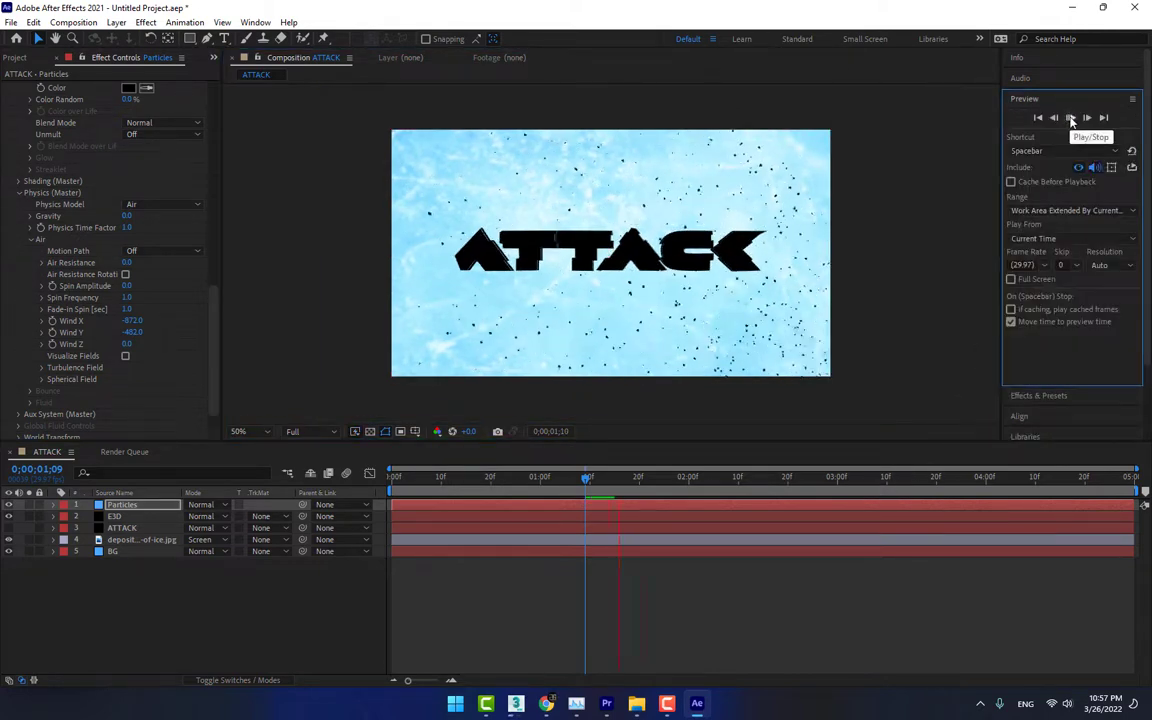
click(1071, 119)
mouse_move(134, 322)
mouse_down()
mouse_move(135, 338)
mouse_move(208, 321)
mouse_move(141, 334)
mouse_up()
click(1071, 118)
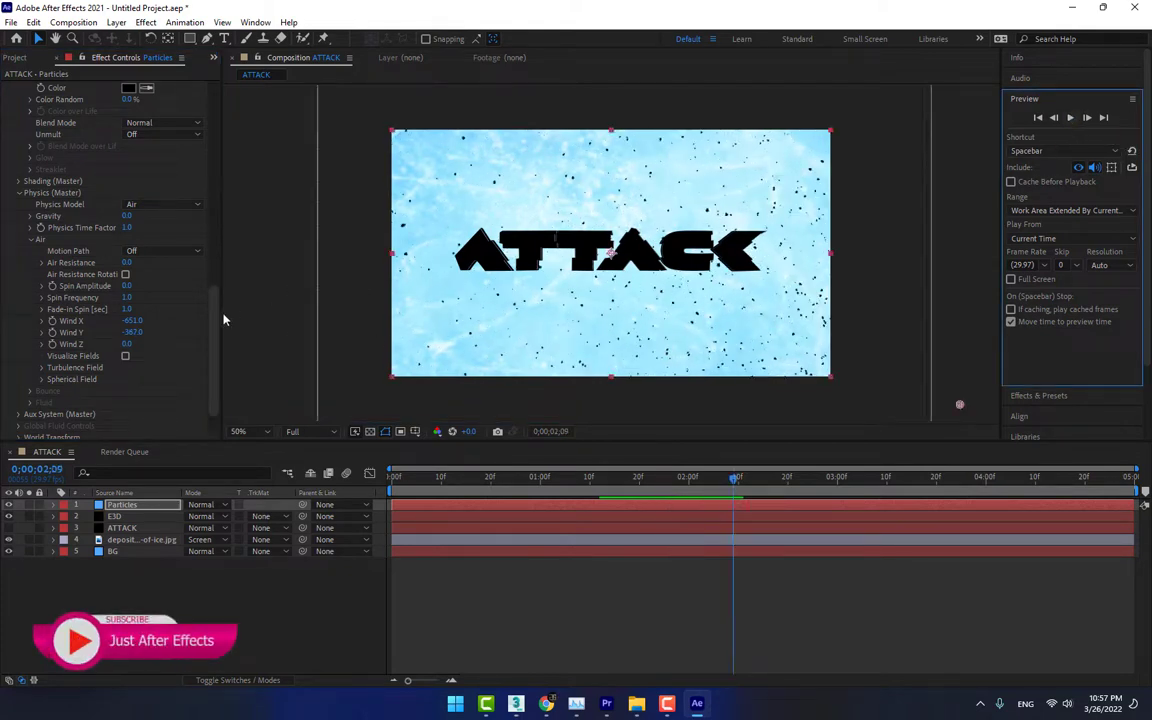
In the Turbulence Field settings, set Affect Position to 107, preview the motion, and raise it to 410
scroll(191, 331, down, 1)
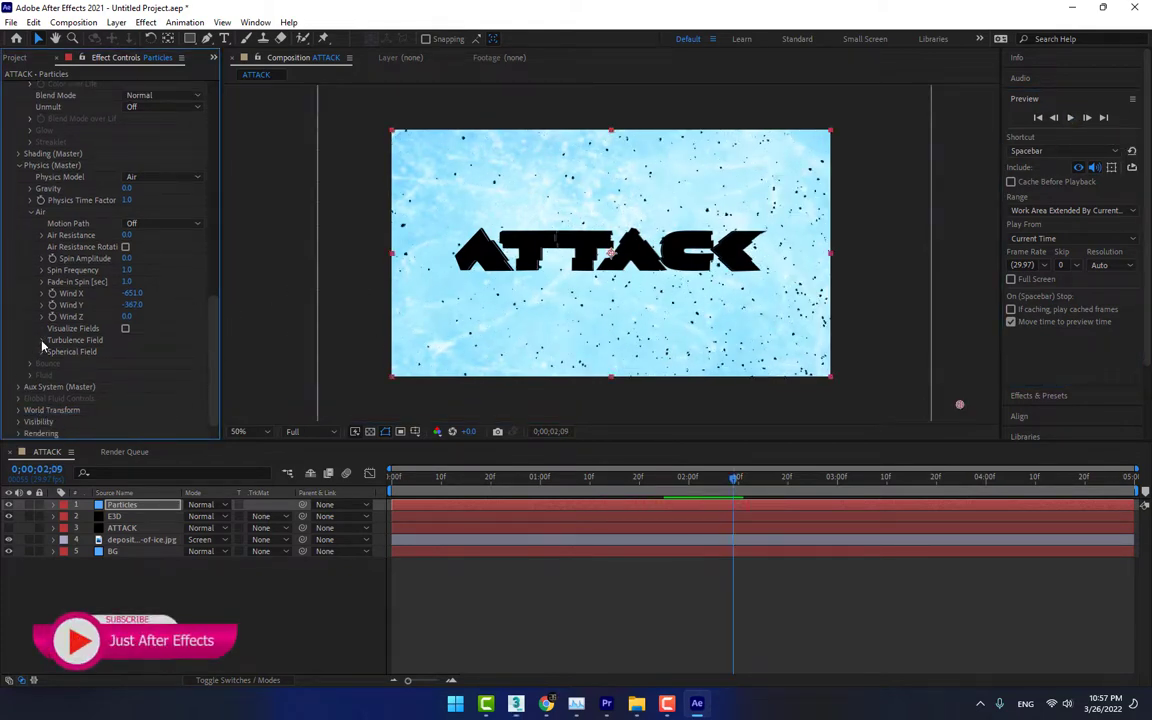
click(41, 340)
scroll(163, 298, down, 3)
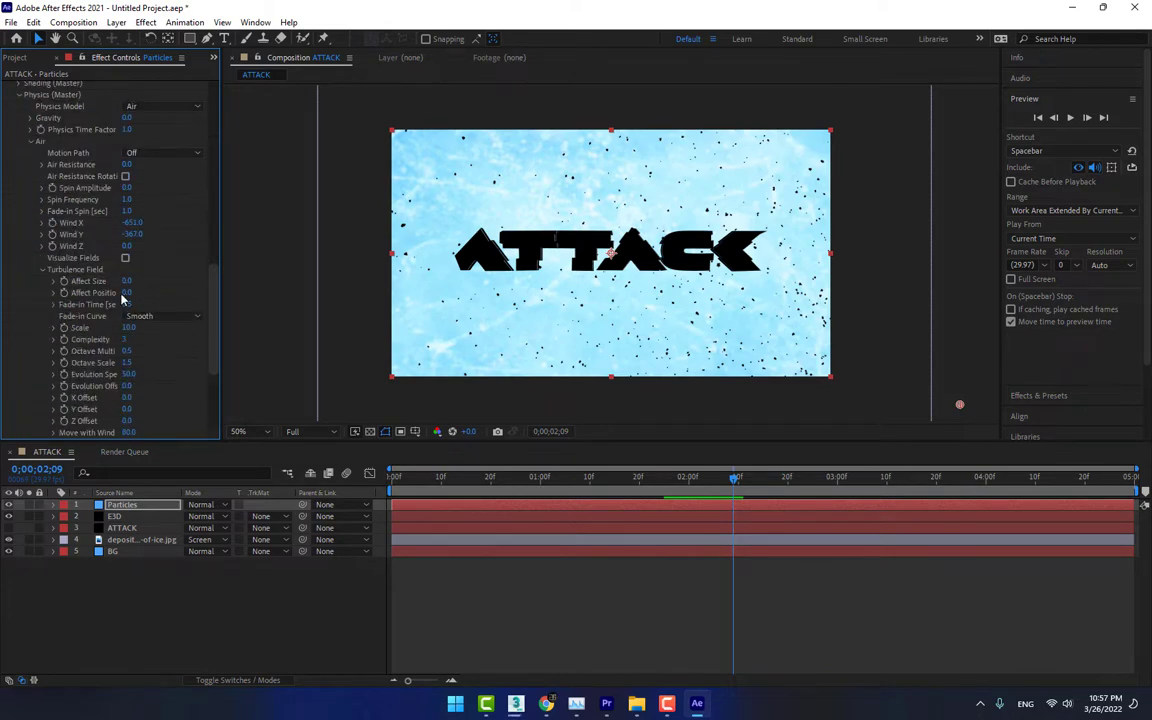
drag(196, 290, 199, 290)
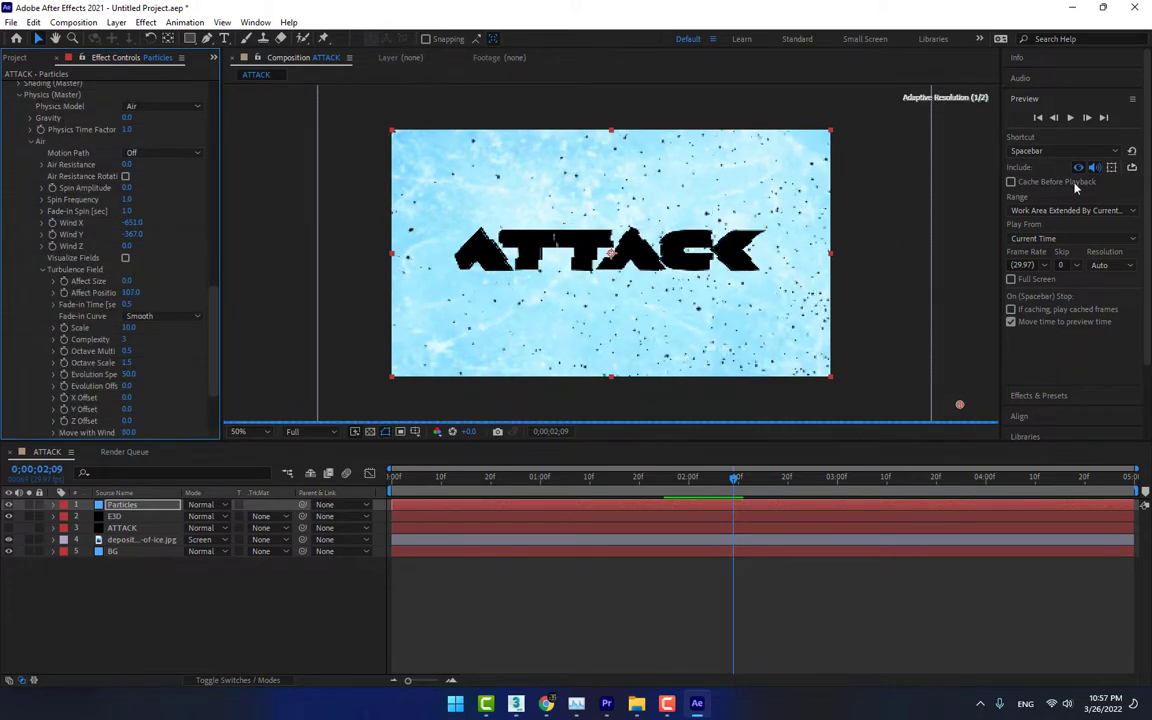
click(1070, 119)
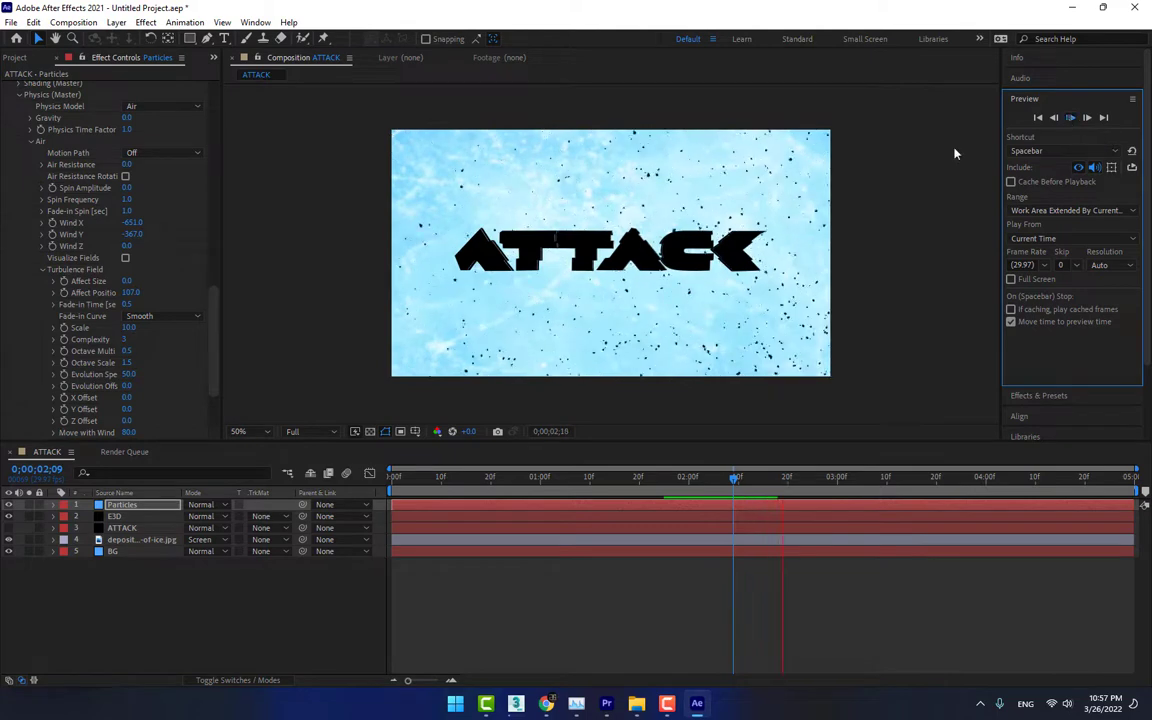
key(space)
drag(131, 293, 205, 292)
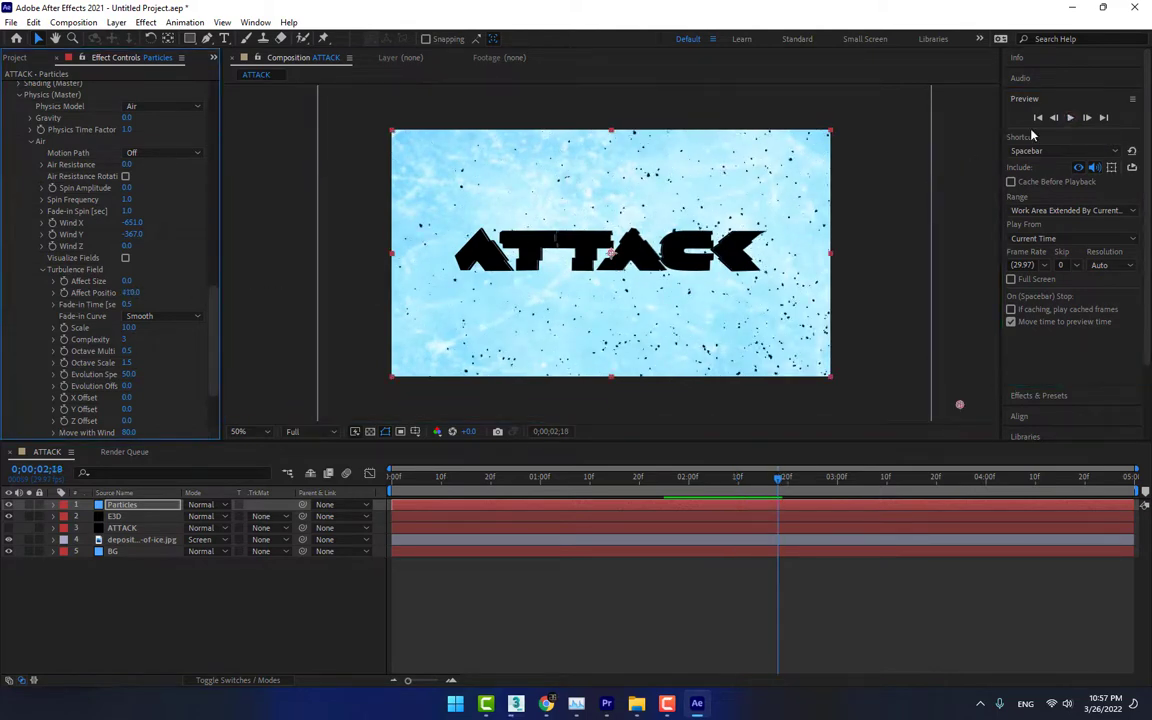
click(1070, 118)
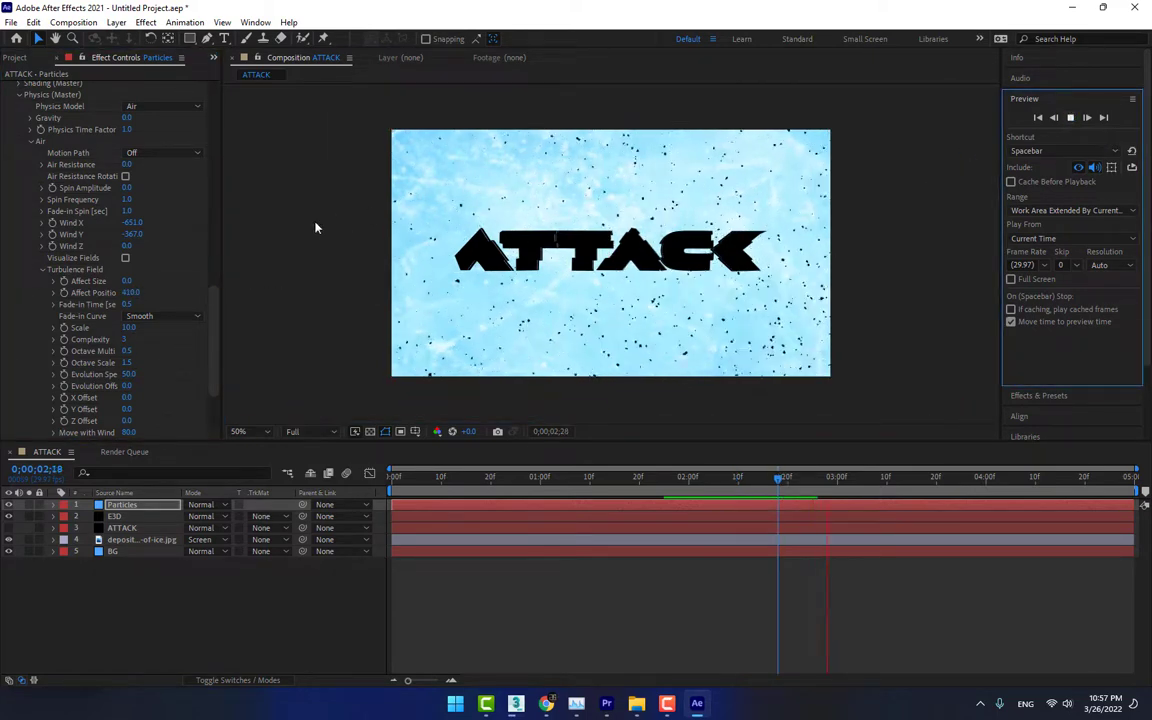
Reduce the emitter's rate to 200 particles per second
drag(212, 292, 204, 114)
drag(133, 199, 128, 205)
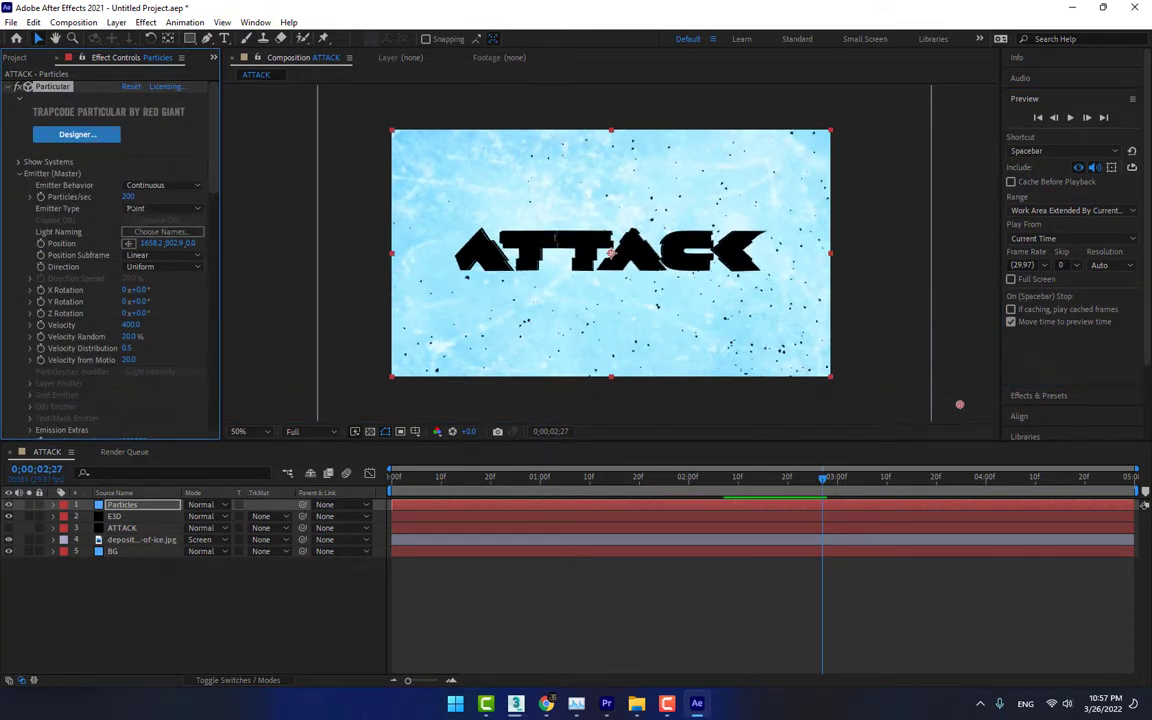
drag(131, 214, 130, 209)
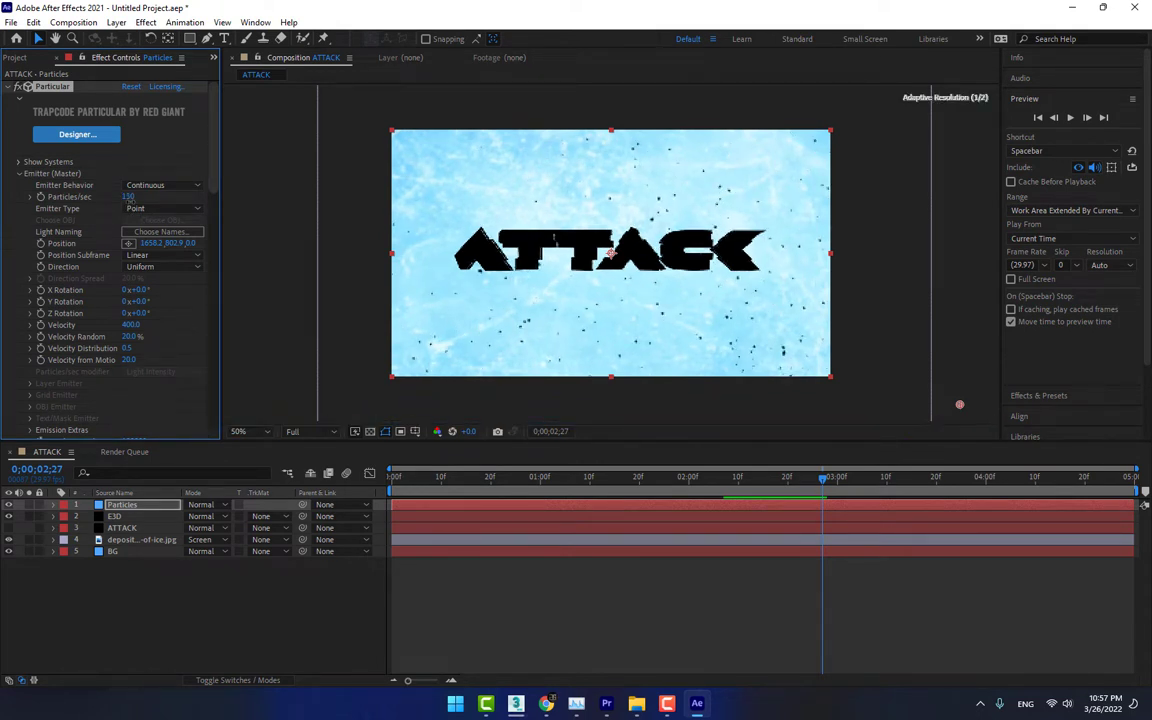
Set the master particle size to 3 and preview the particles moving across the title
scroll(207, 331, down, 8)
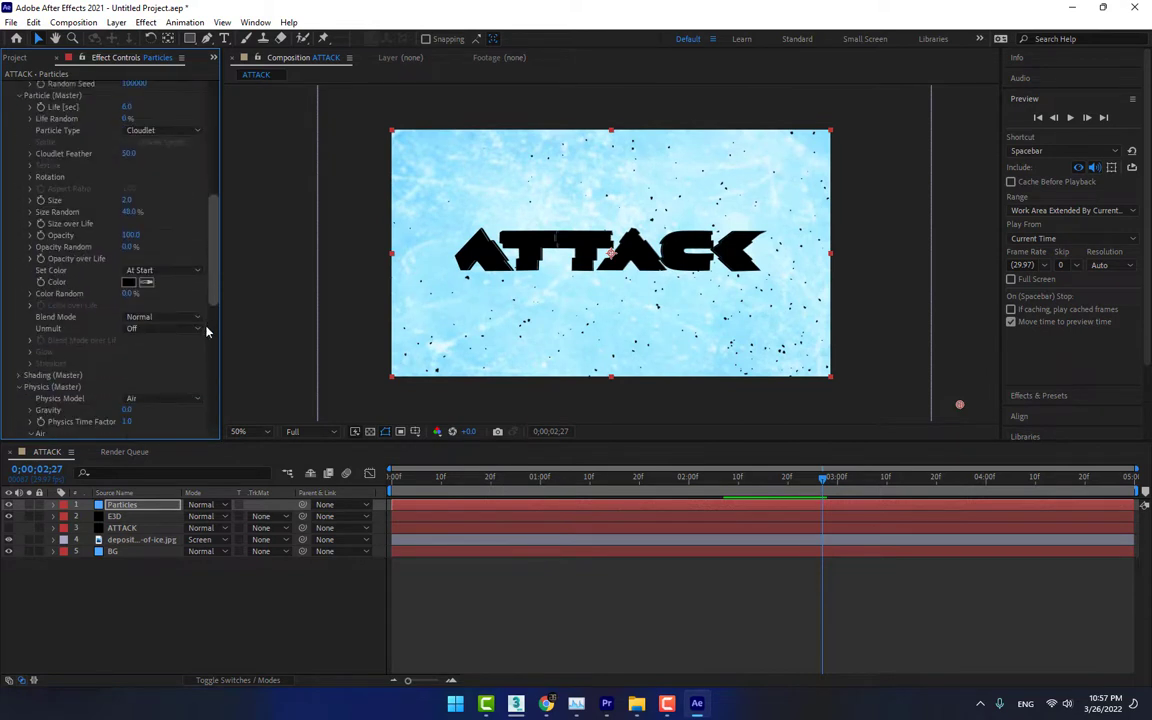
scroll(207, 325, down, 4)
scroll(184, 282, up, 3)
click(130, 171)
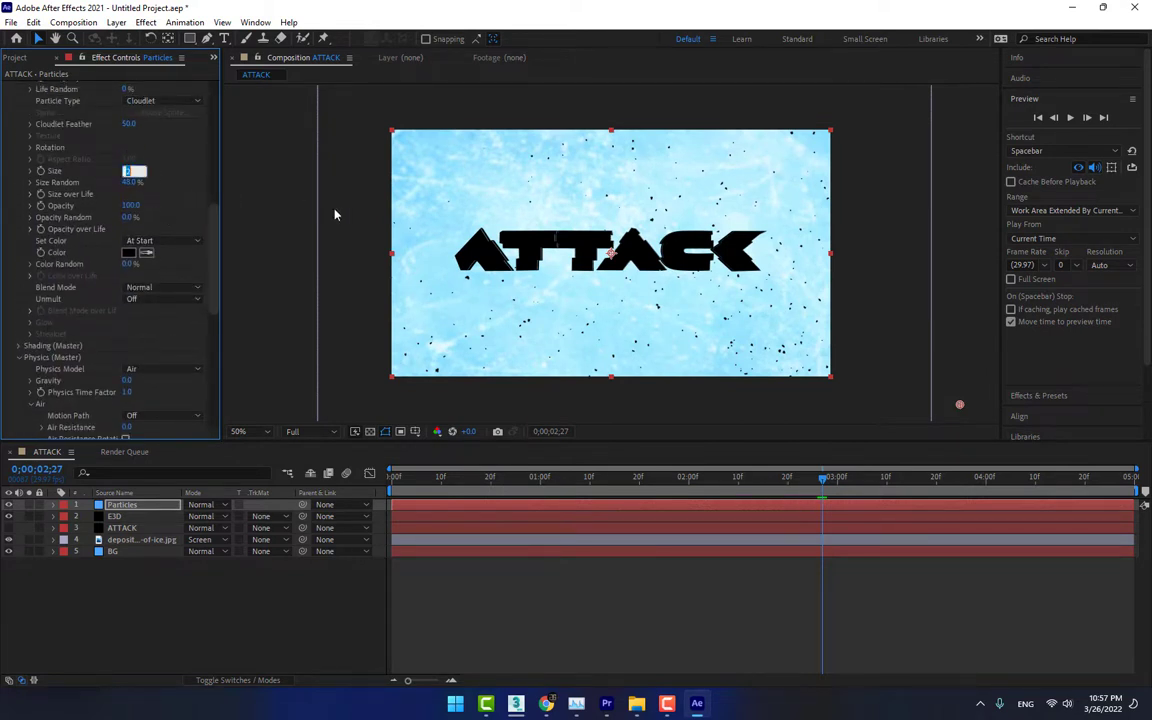
text(3)
key(Return)
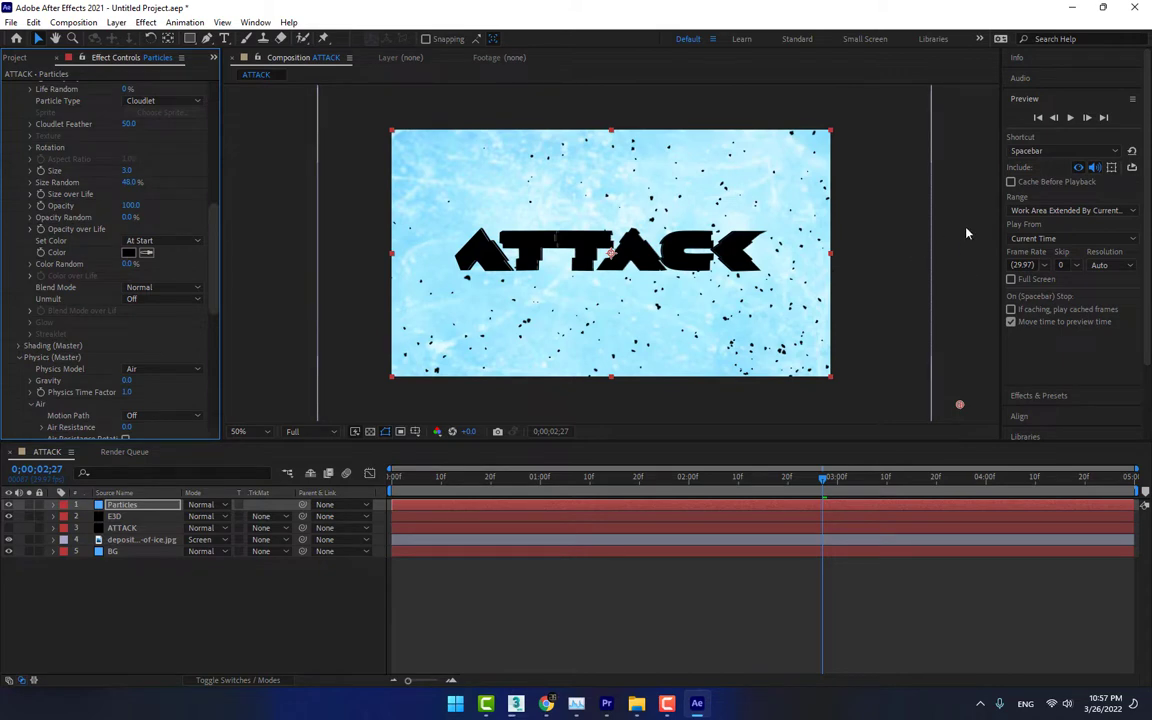
click(1070, 118)
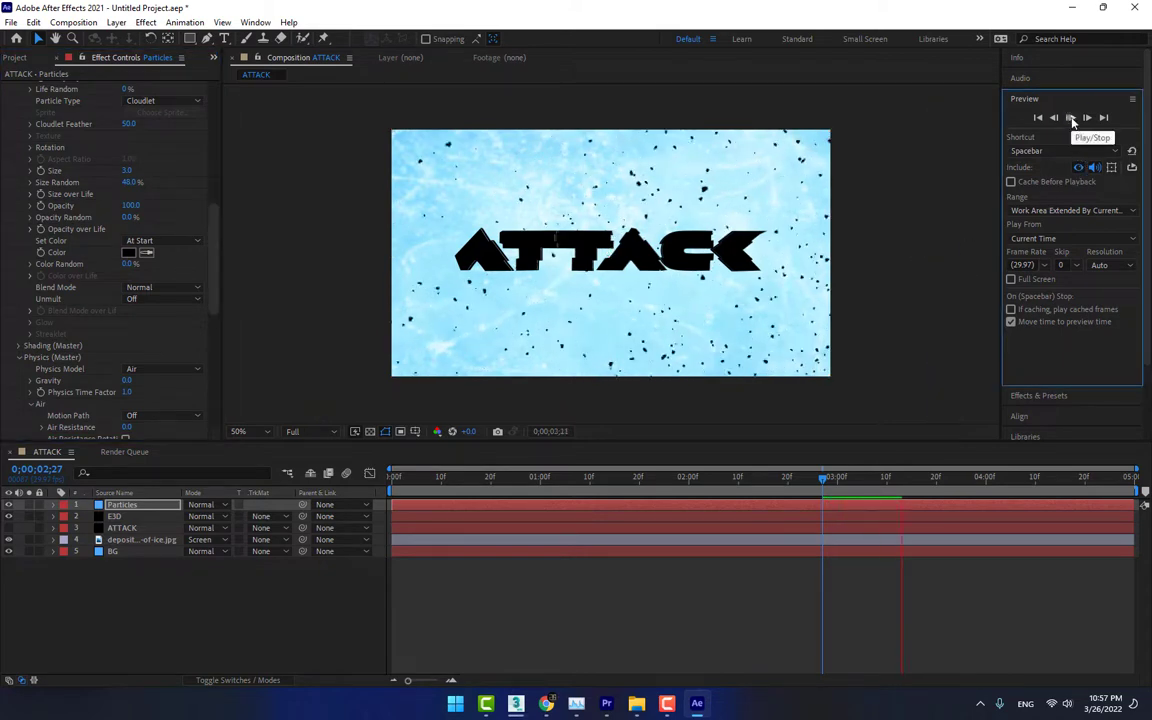
click(1070, 118)
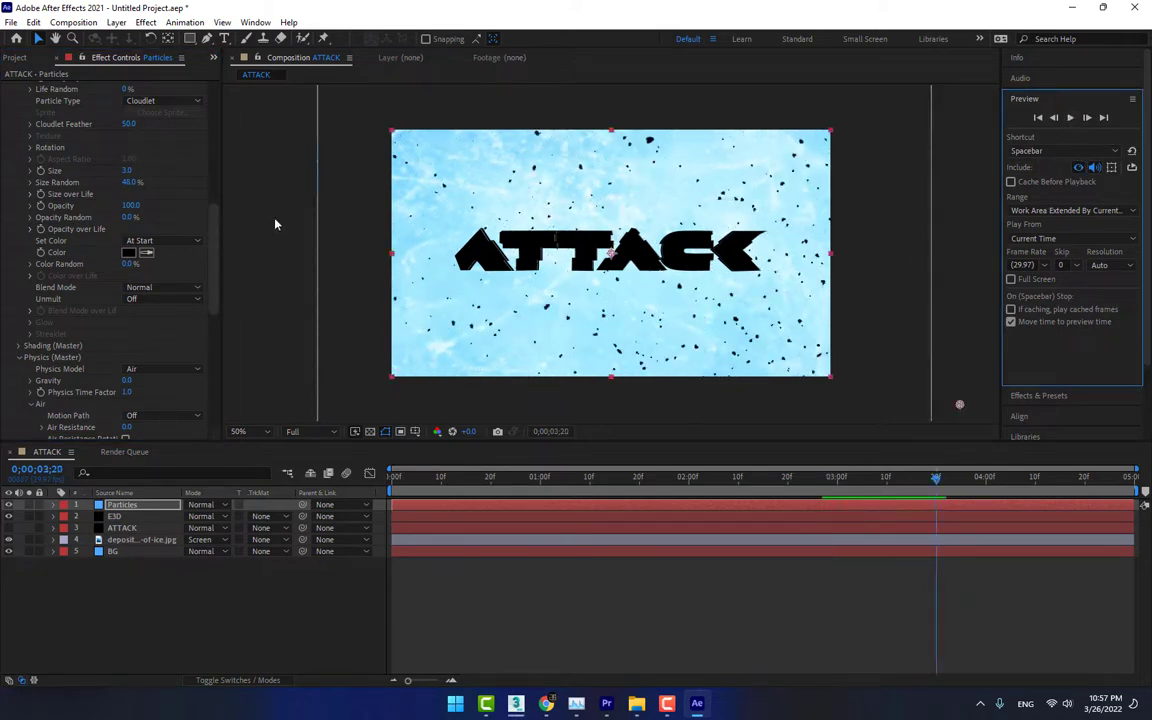
Set the emitter's rate to 150 particles per second
scroll(205, 172, up, 10)
click(132, 197)
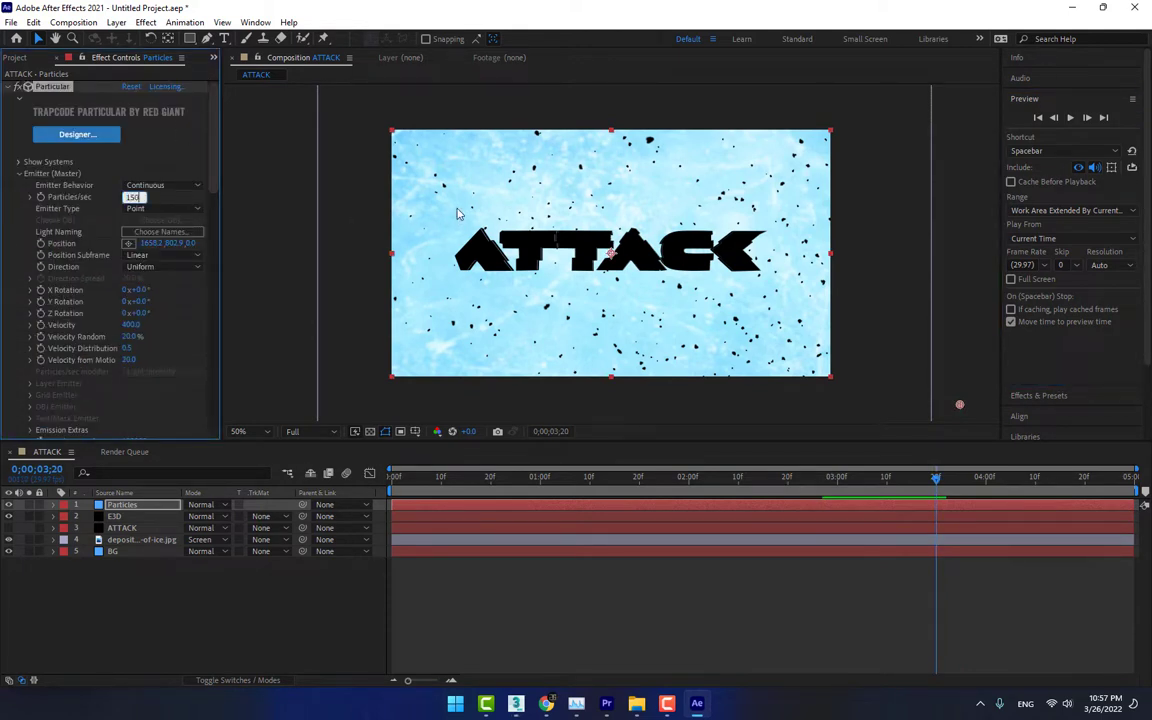
key(Return)
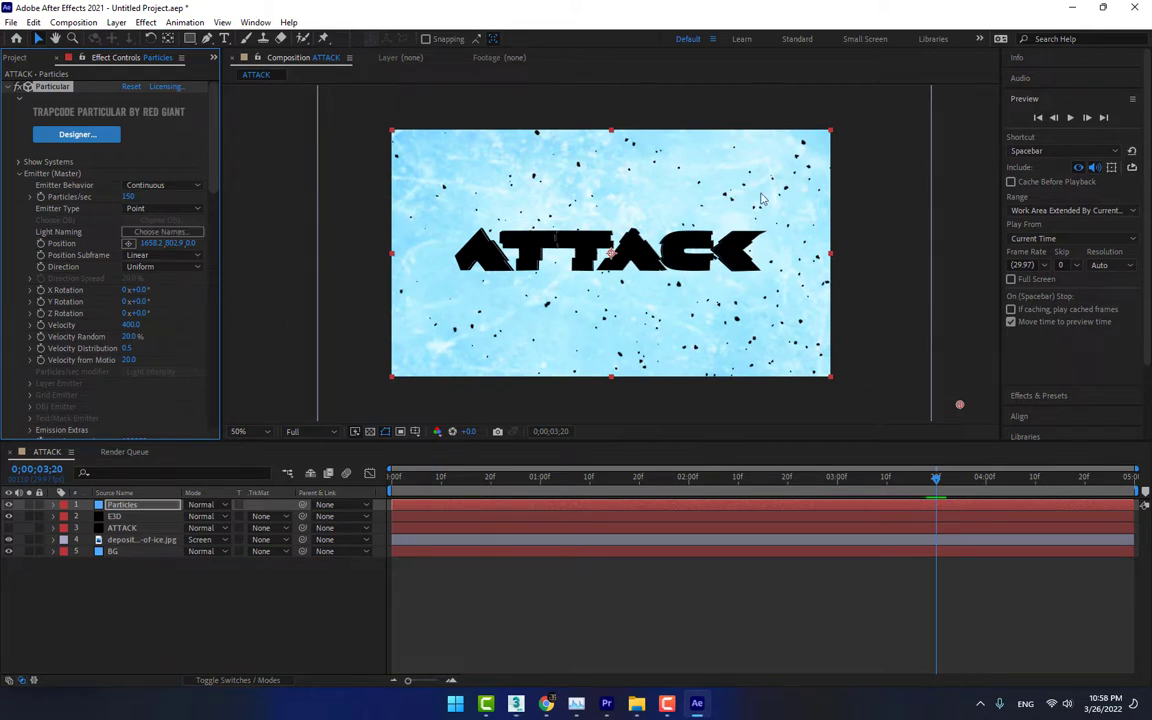
Turn on Motion Blur in the Particular effect's Rendering settings for the Particles layer
drag(214, 220, 212, 400)
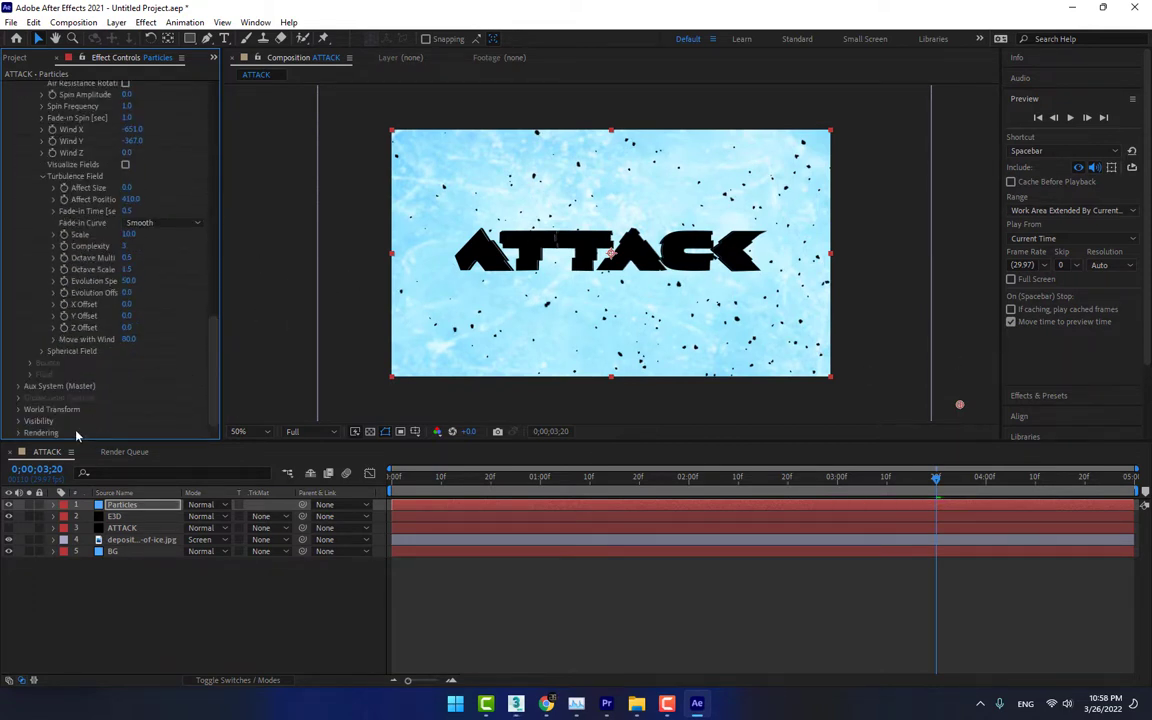
click(18, 433)
scroll(22, 430, down, 2)
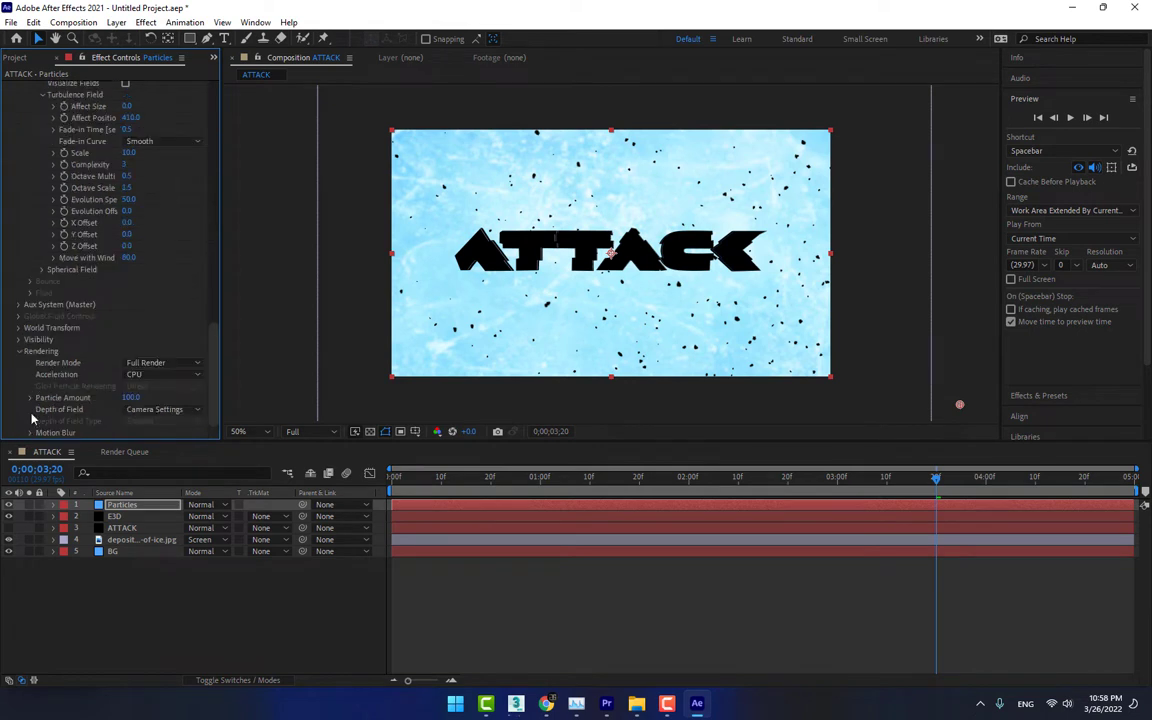
click(30, 433)
scroll(38, 437, down, 2)
click(150, 351)
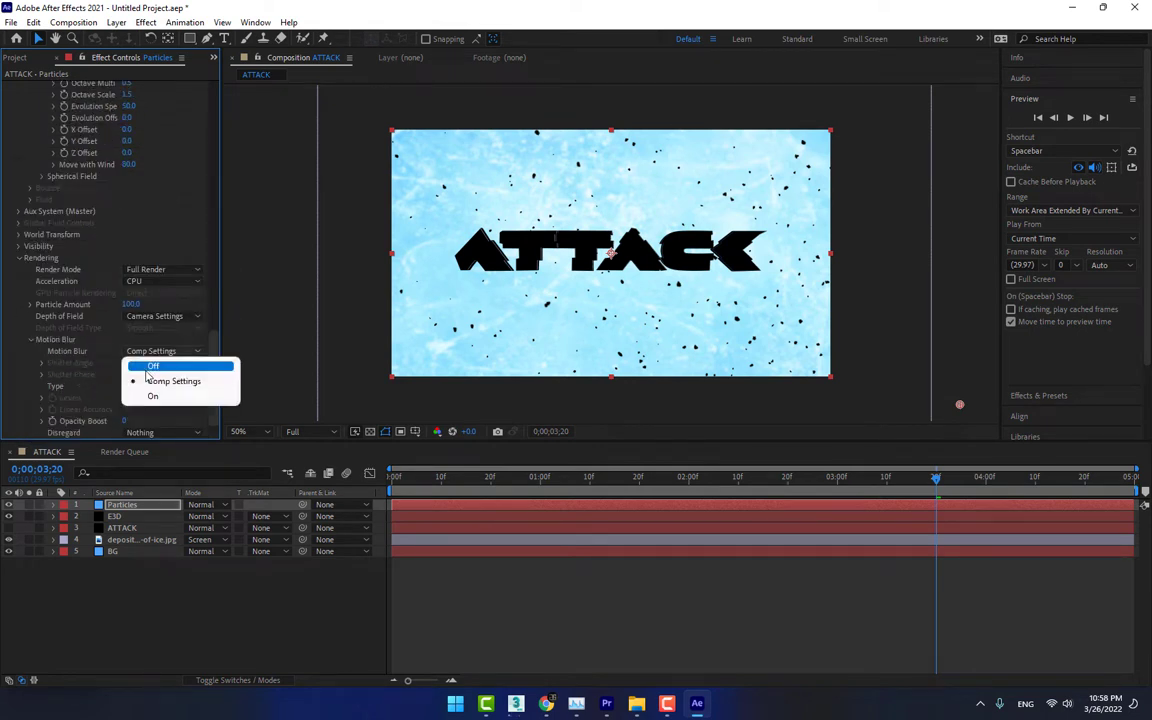
click(142, 394)
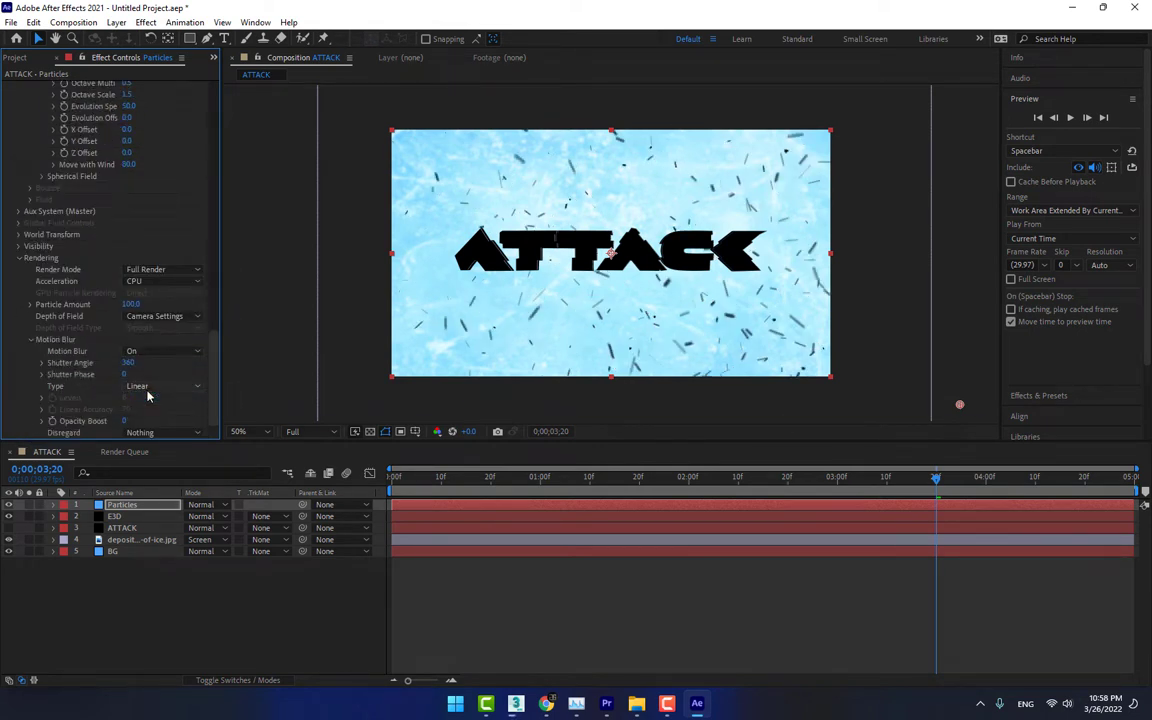
Set the particle motion blur's Shutter Angle to 30 and preview the animation
mouse_move(128, 386)
mouse_down()
mouse_move(119, 450)
mouse_move(147, 594)
mouse_move(151, 568)
mouse_up()
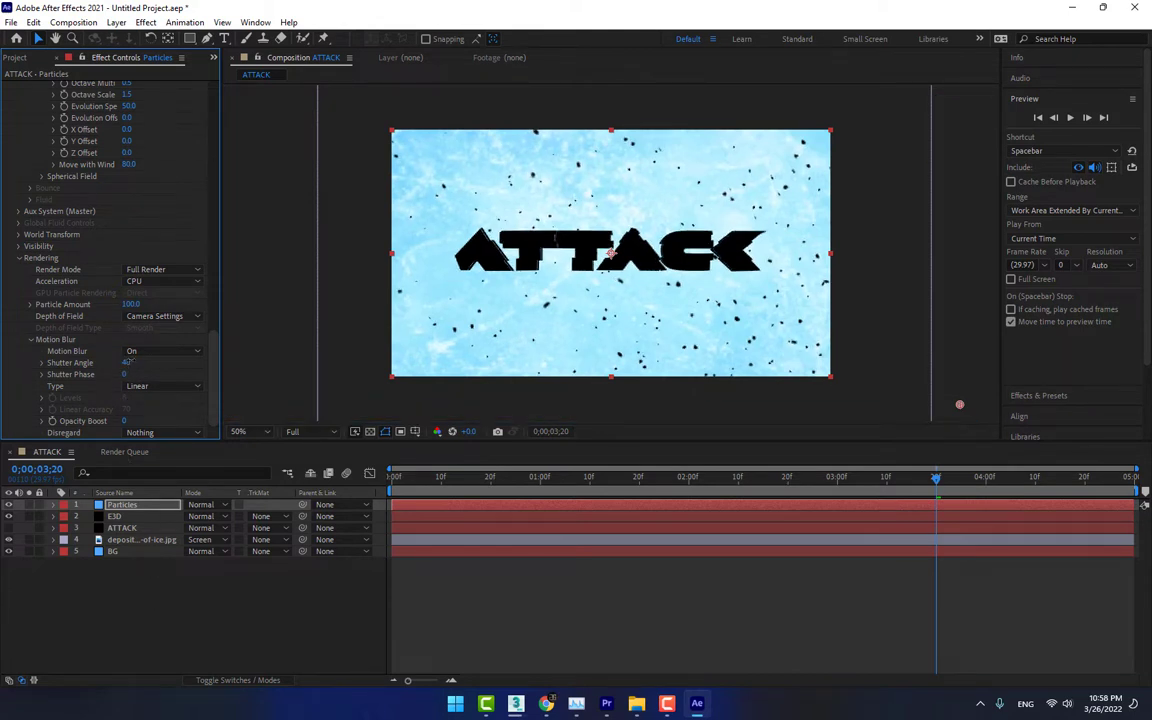
drag(129, 362, 141, 362)
click(130, 362)
text(30)
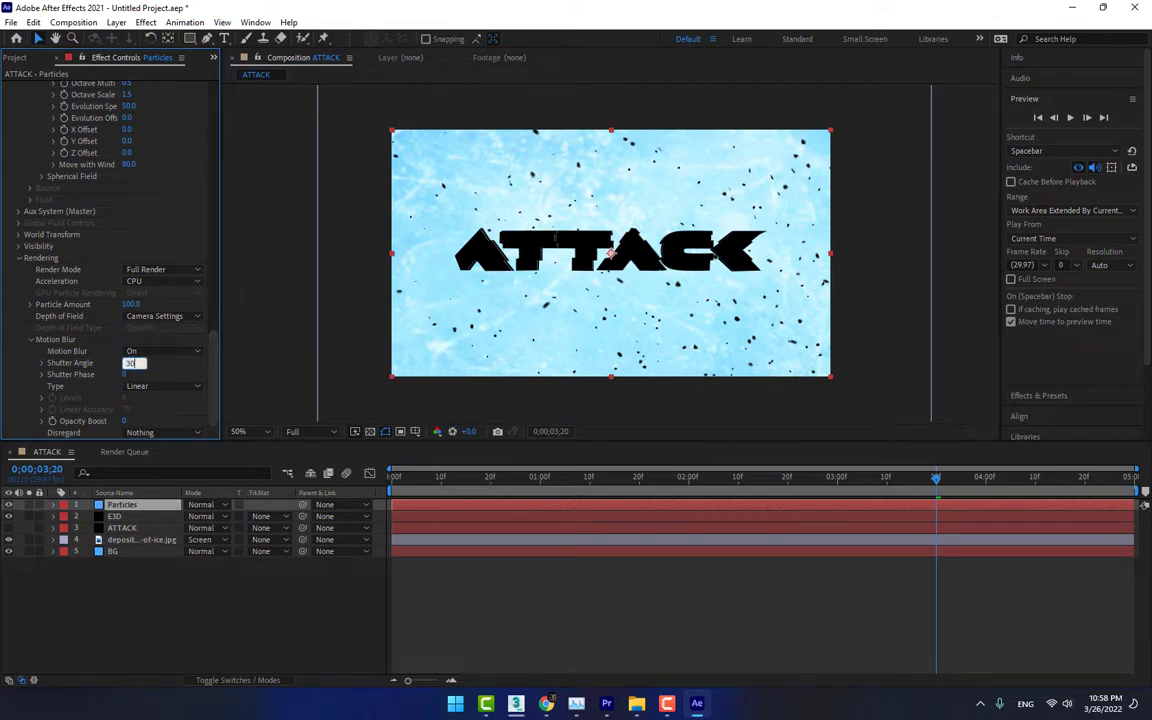
key(Return)
click(1071, 118)
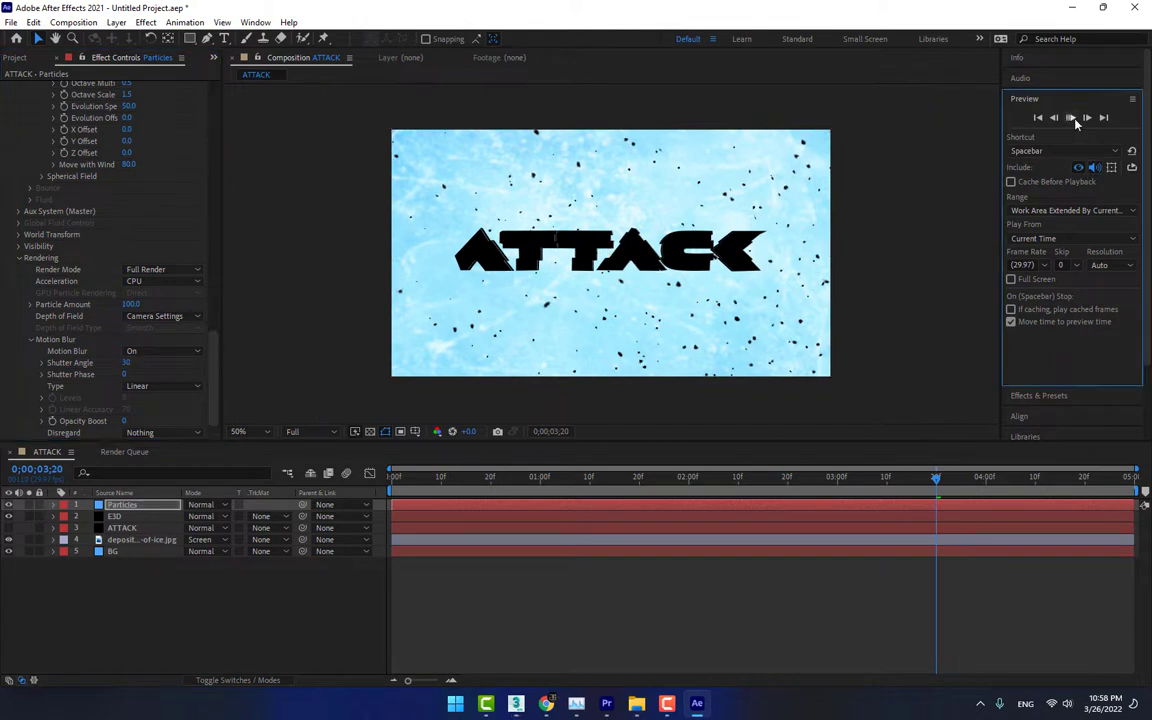
click(1075, 121)
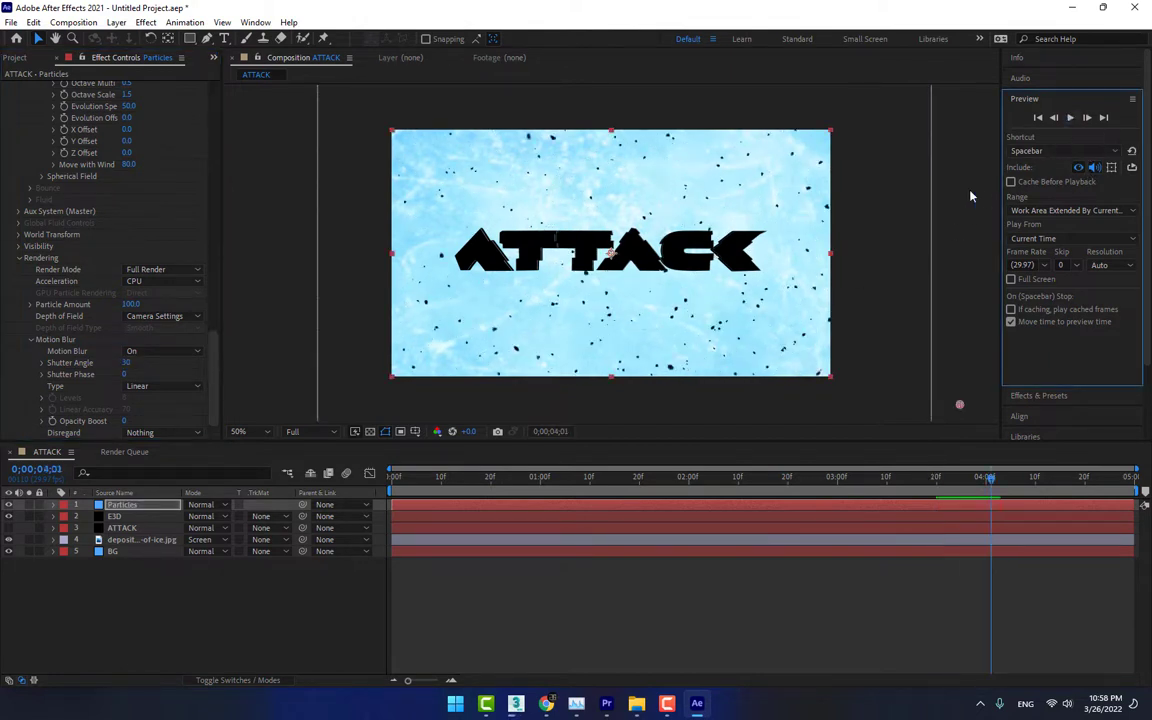
Shorten the master particle life, preview the motion, and set the life to 2.2 seconds
drag(213, 342, 219, 165)
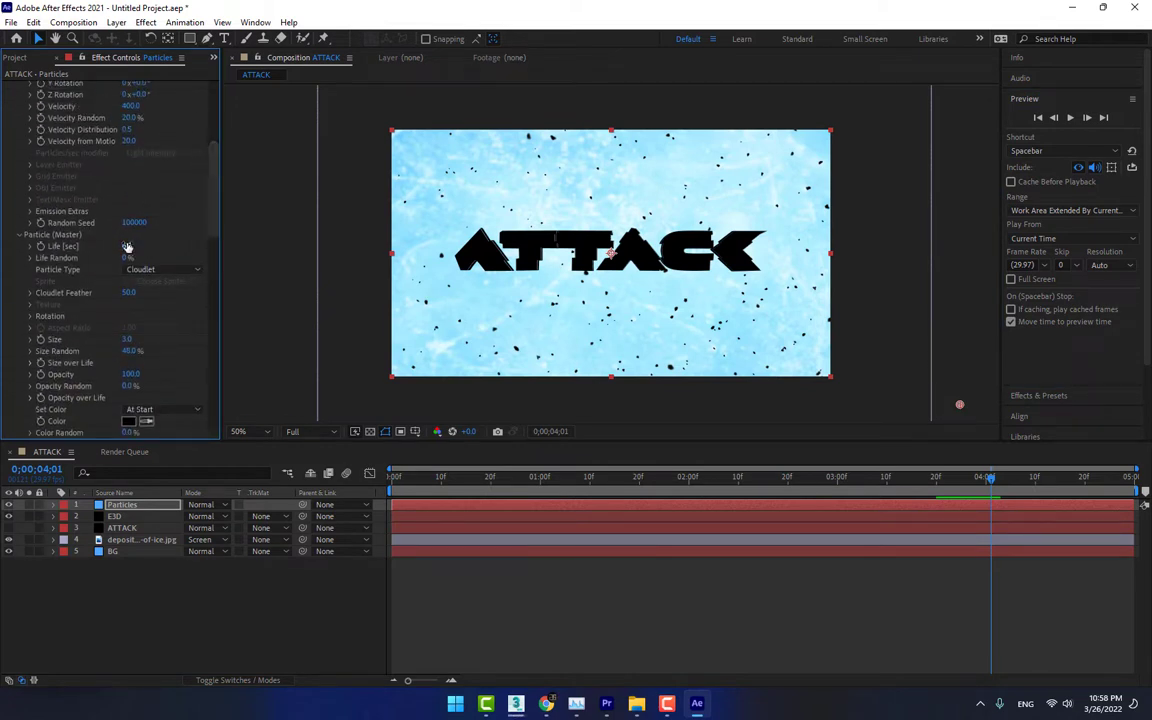
drag(129, 269, 131, 300)
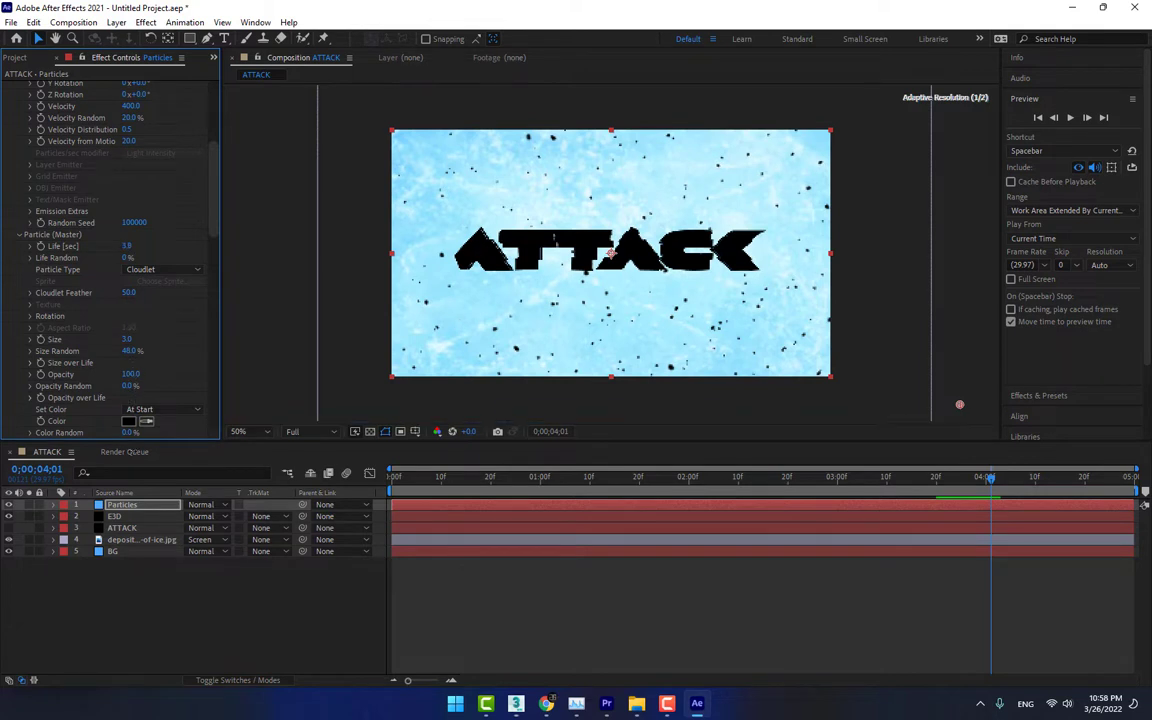
drag(138, 528, 144, 600)
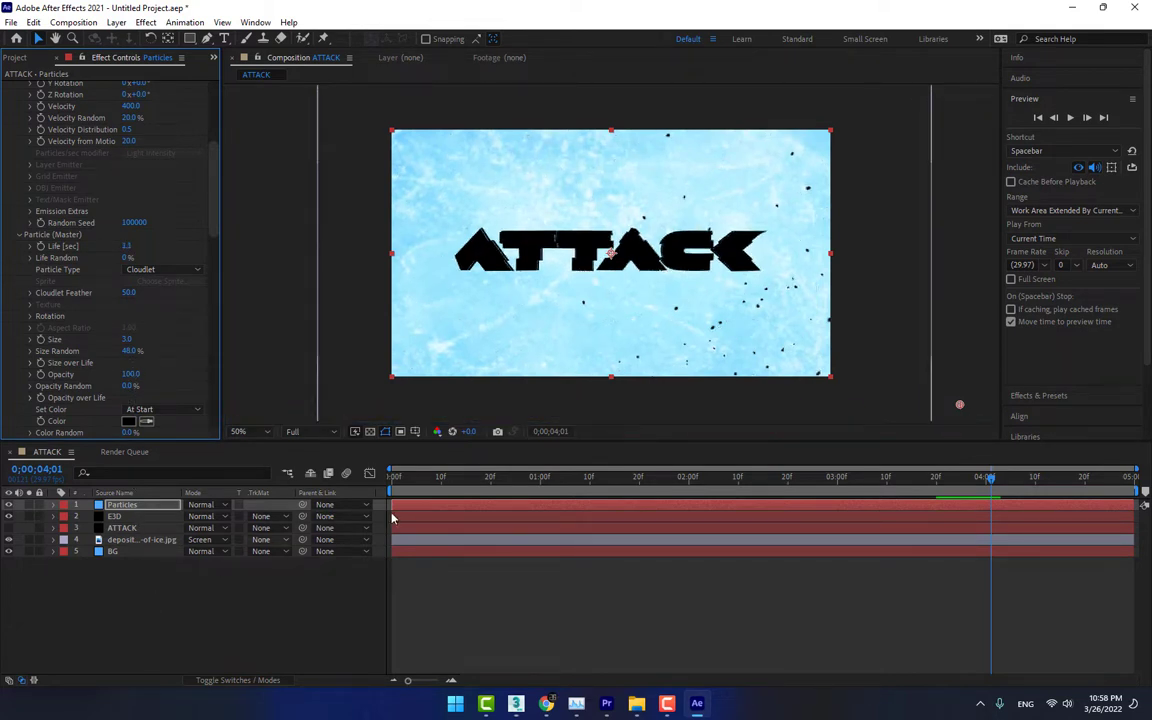
click(1069, 118)
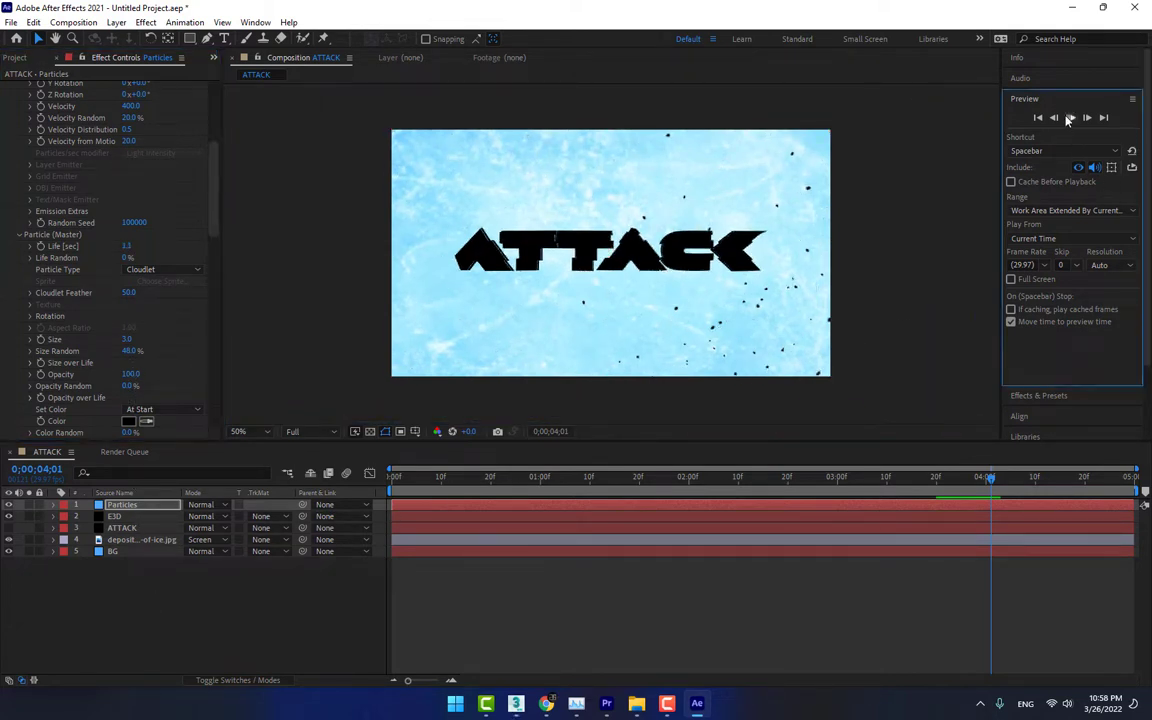
key(space)
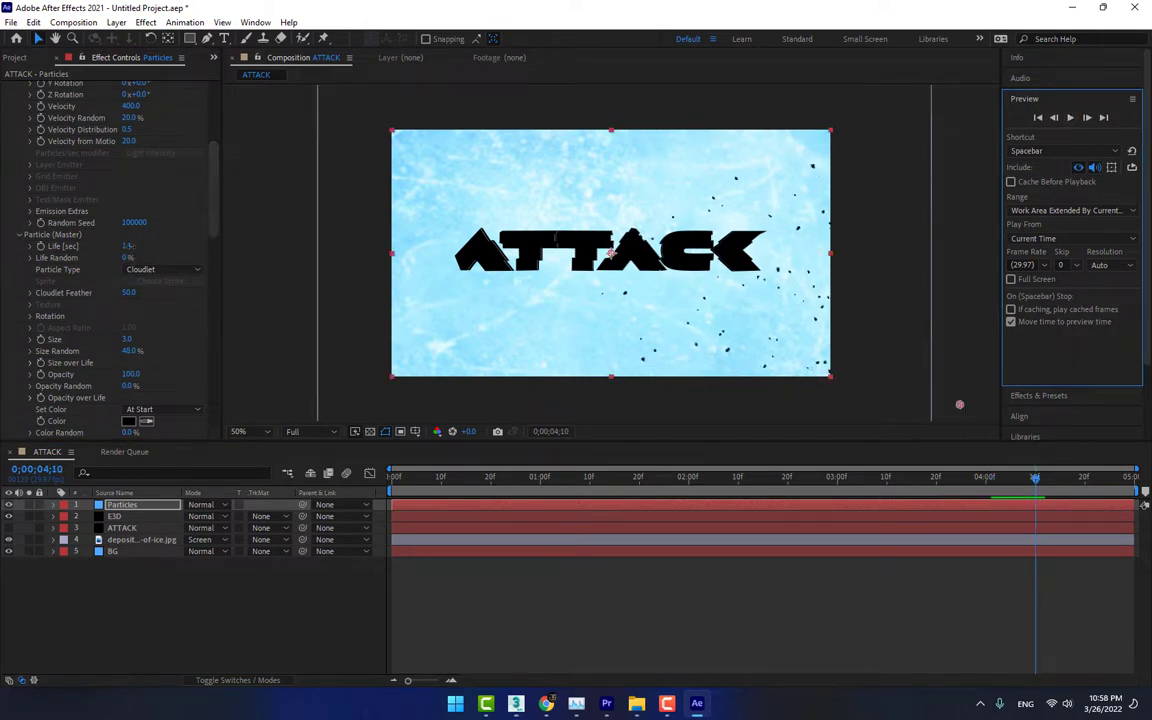
drag(127, 246, 205, 250)
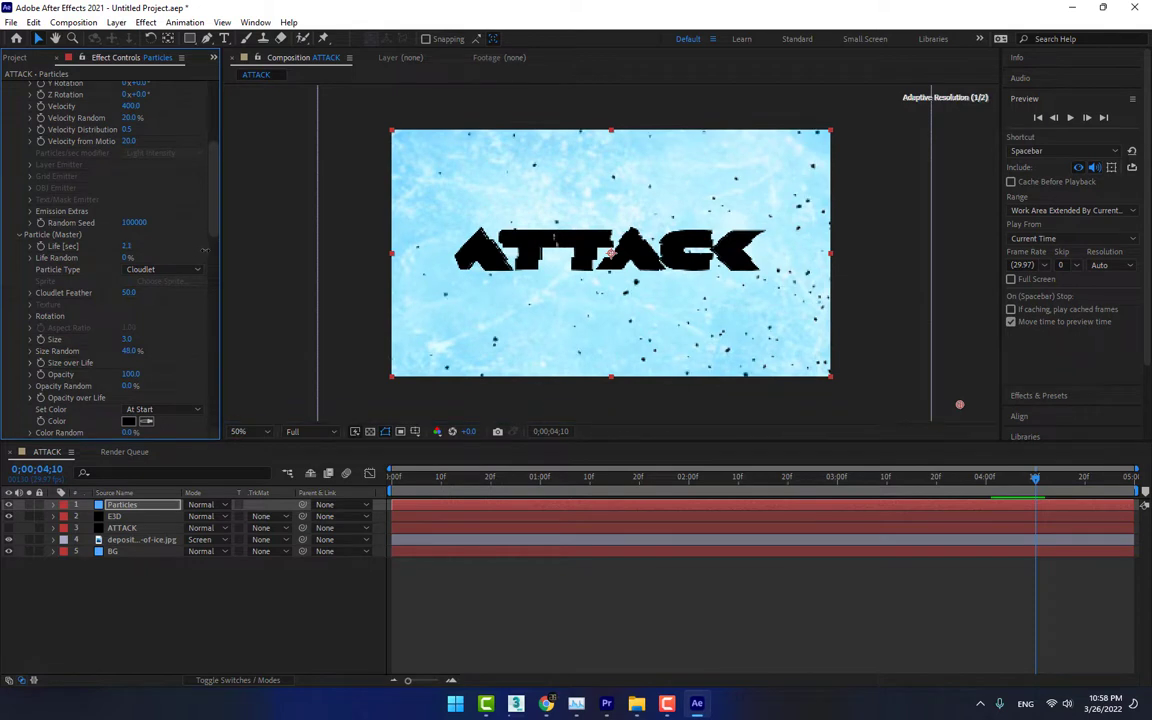
In the E3D layer's Element render settings, set Add Lighting to Cinema
click(118, 516)
scroll(82, 333, down, 1)
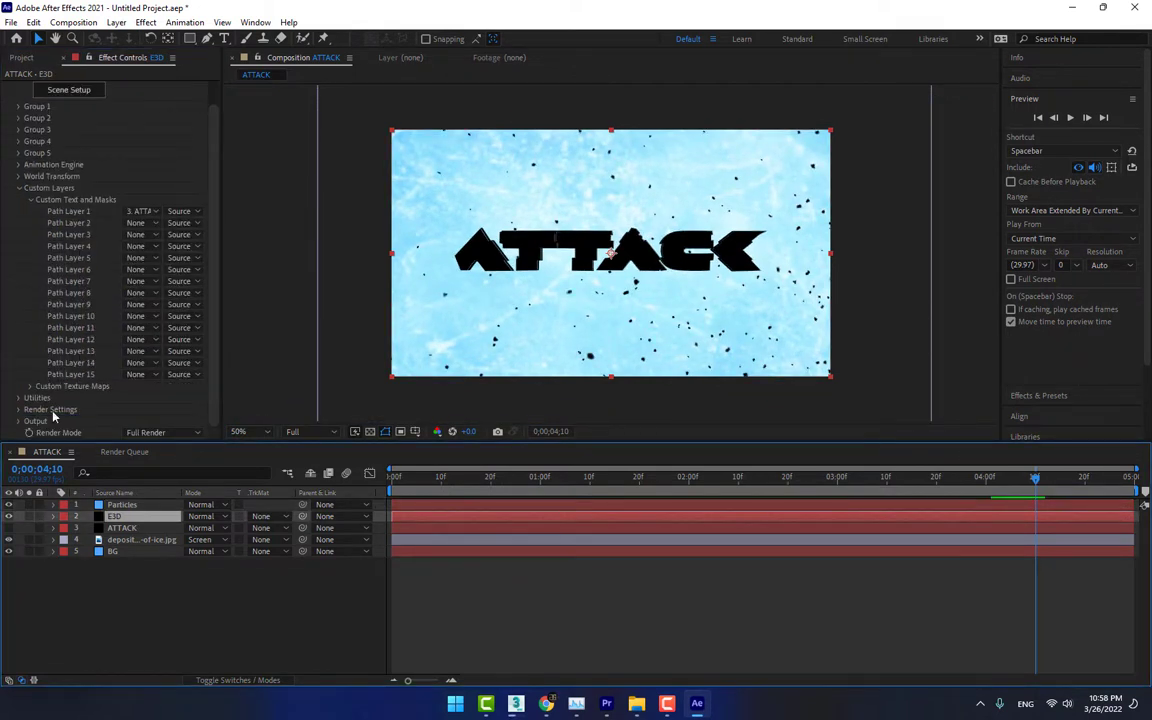
click(17, 410)
scroll(17, 376, down, 3)
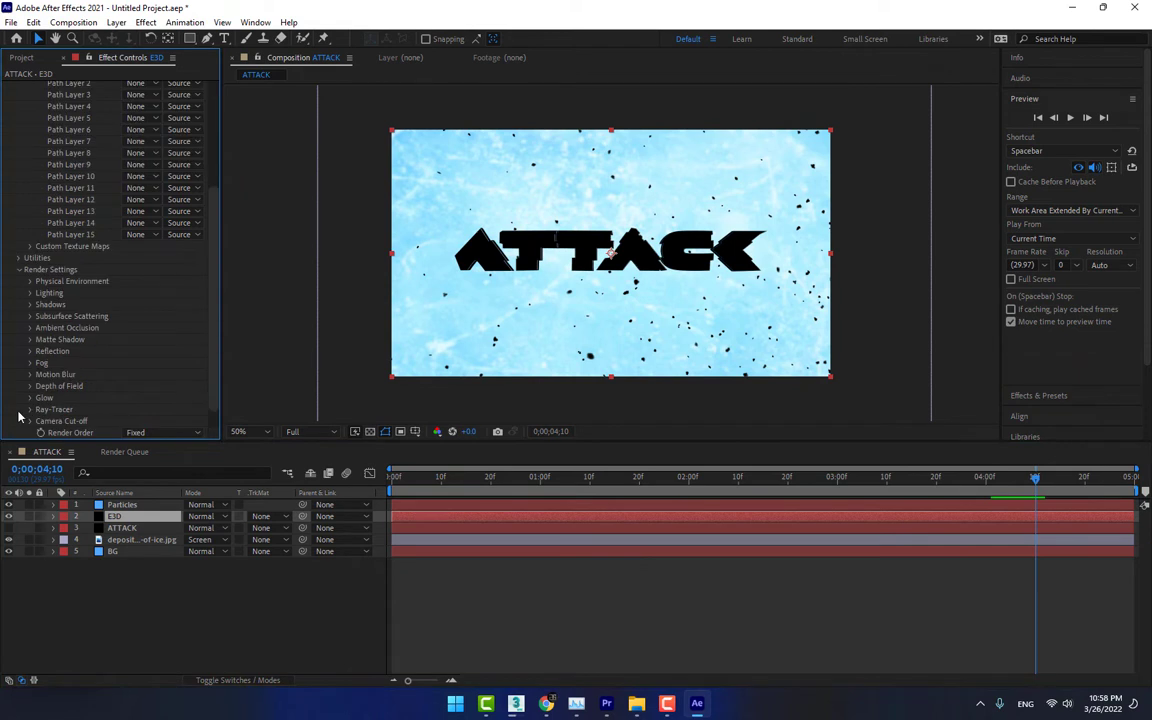
click(31, 294)
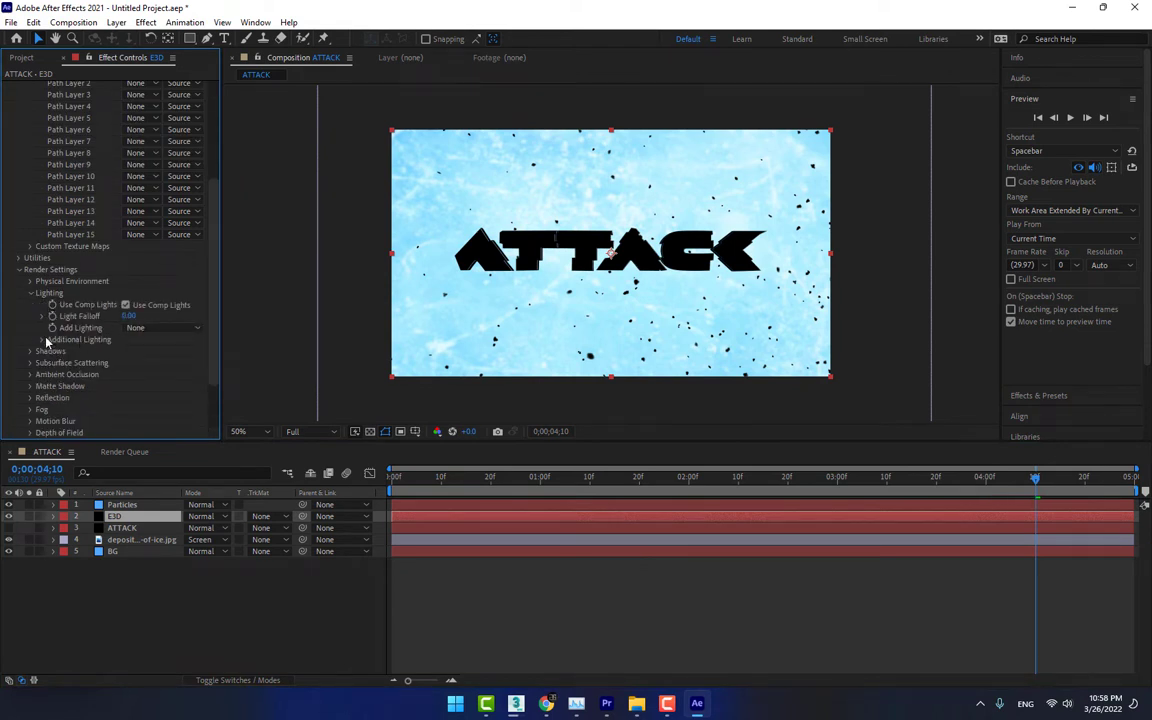
click(156, 330)
click(165, 490)
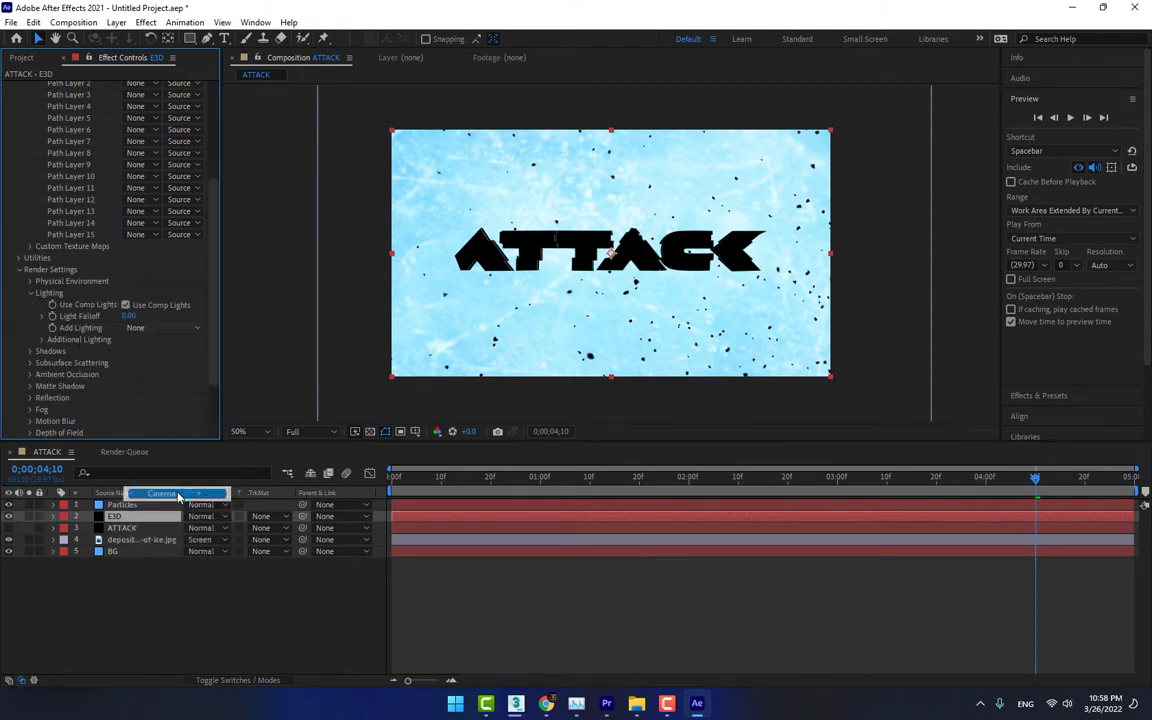
Rotate the E3D layer's additional lighting to X 15°, Y 36° and Z 20°
click(42, 339)
click(53, 364)
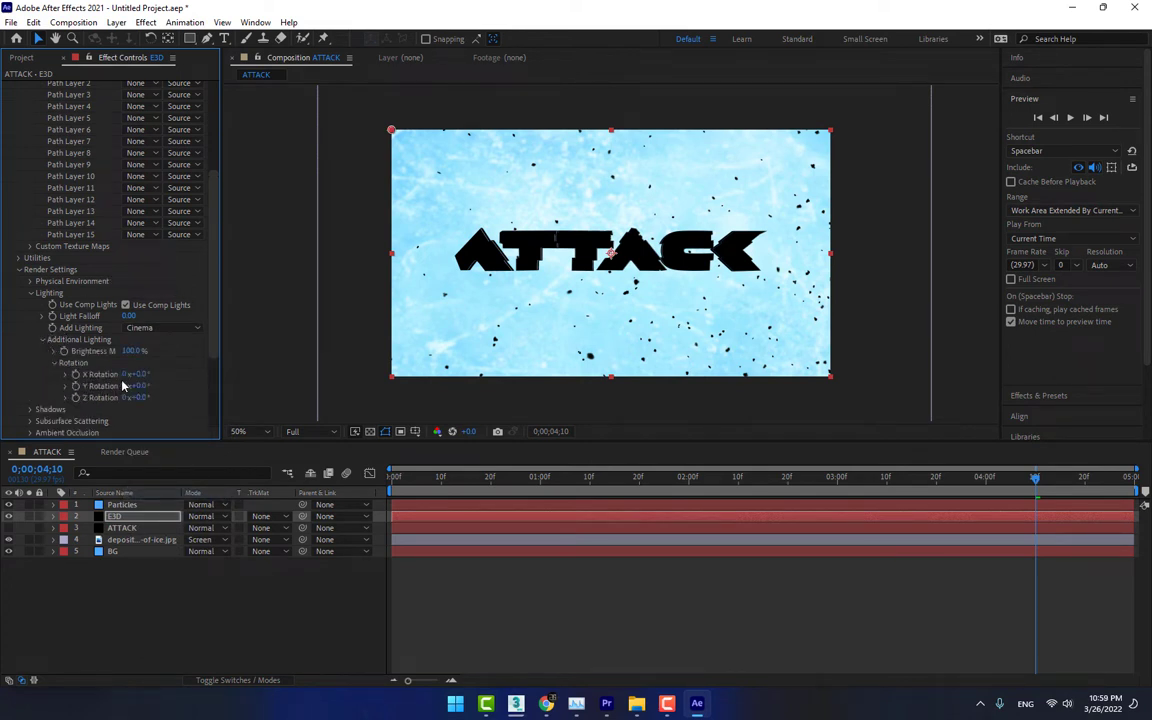
mouse_move(146, 376)
mouse_down()
mouse_move(170, 379)
mouse_move(151, 386)
mouse_move(153, 398)
mouse_up()
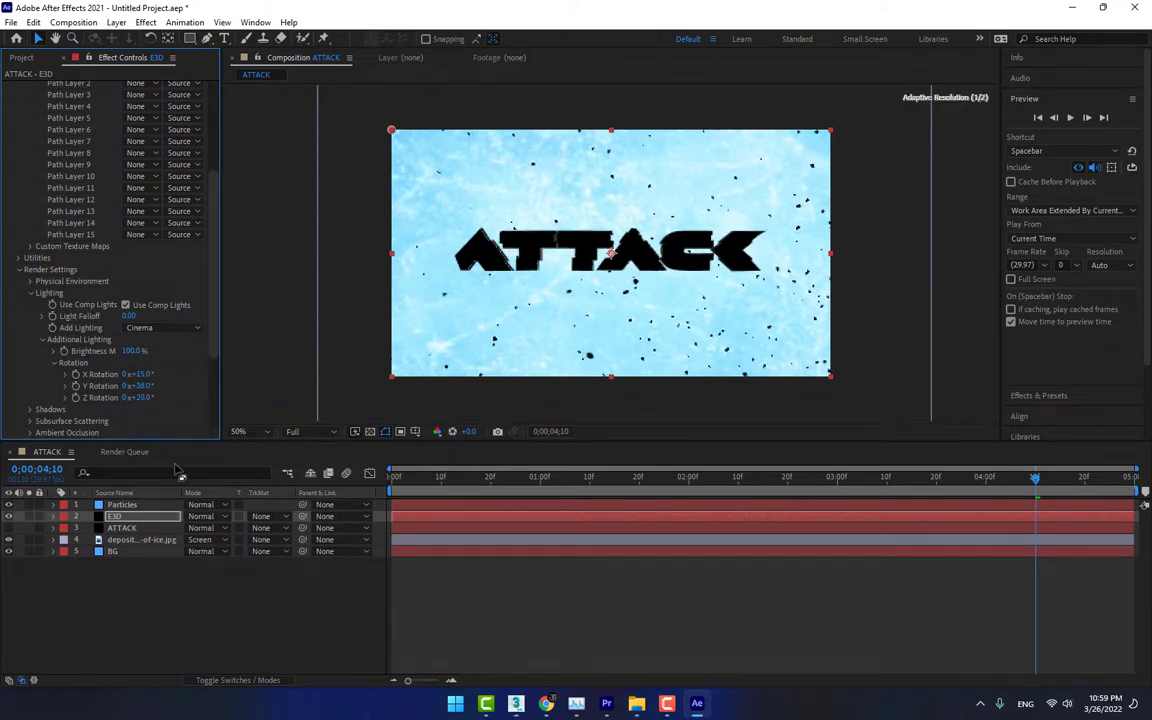
click(155, 570)
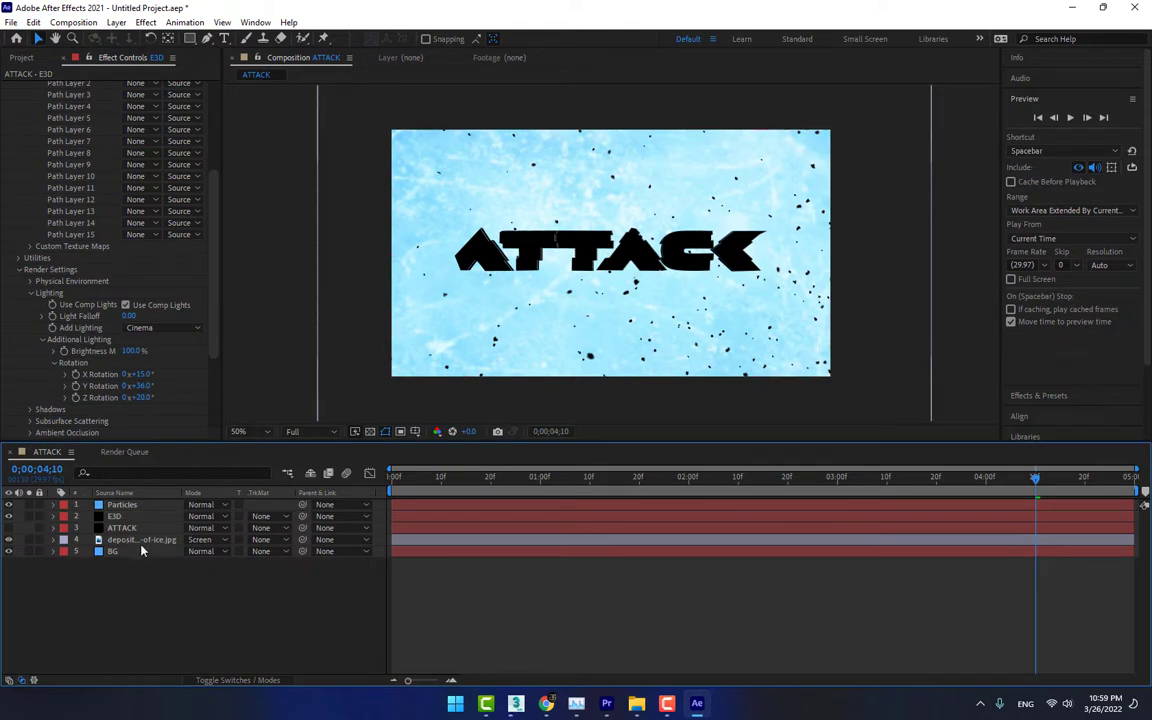
Duplicate the ice texture image layer and place the copy directly above the E3D layer
click(133, 541)
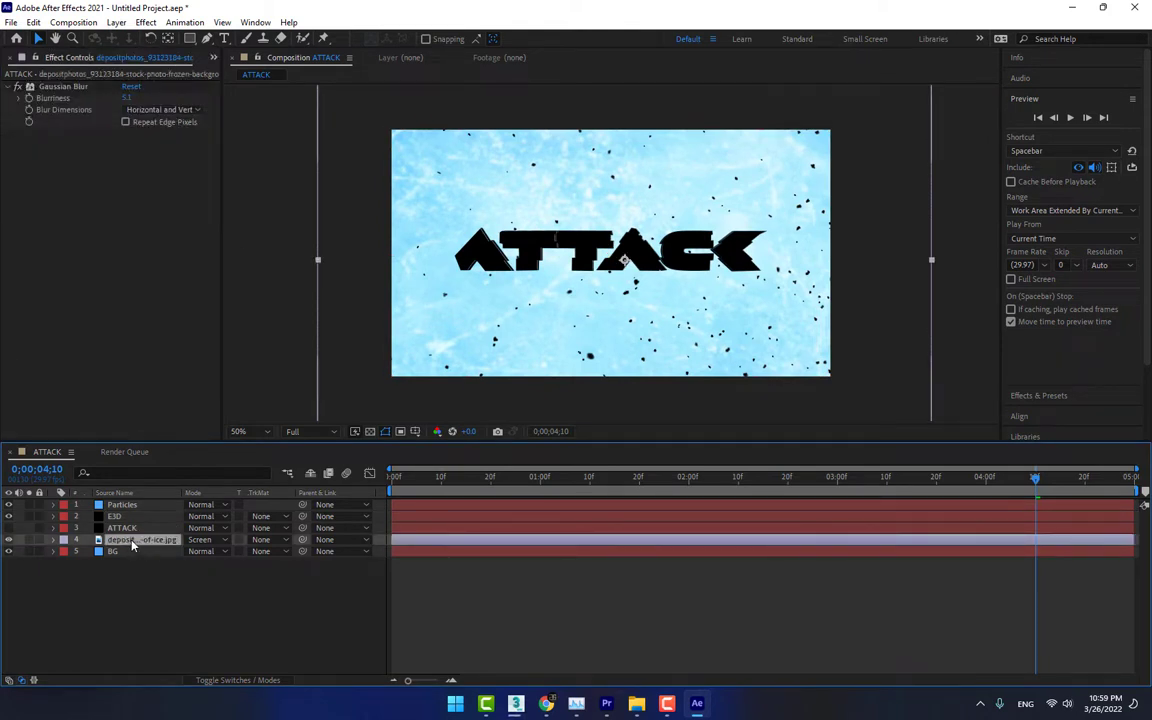
key(ctrl+d)
drag(133, 541, 133, 521)
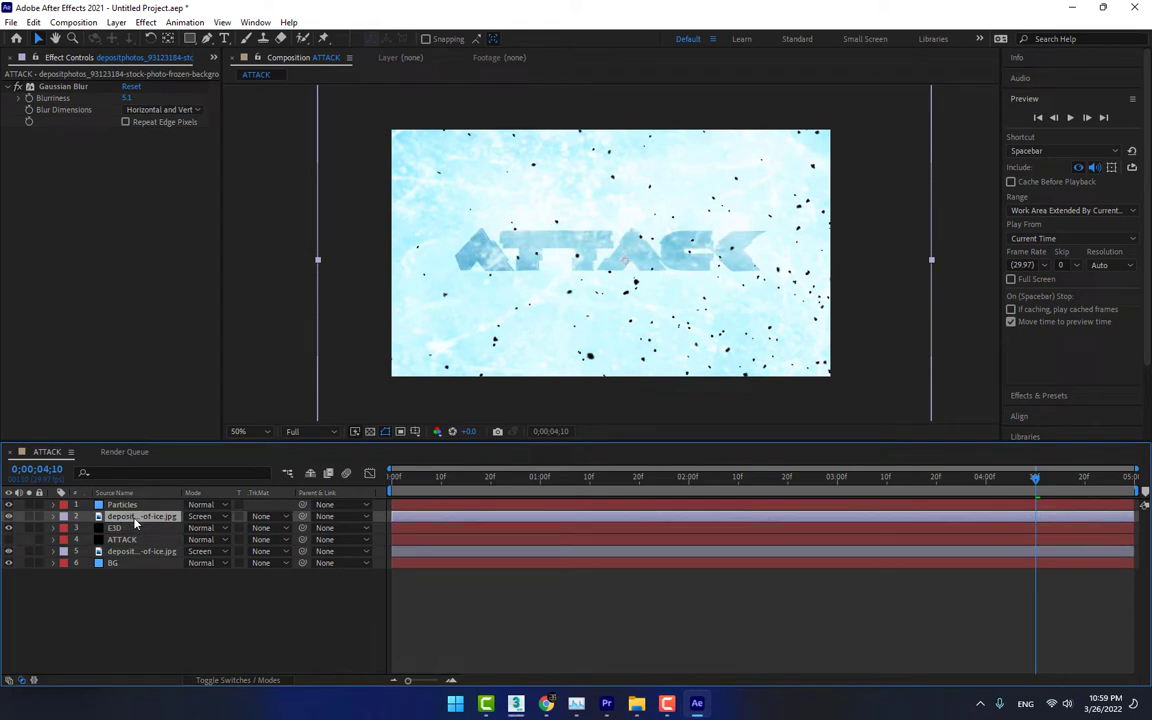
Cycle the upper ice texture layer through the blending modes and settle on Multiply
key(shift+equal)
key(shift+equal)
key(shift+equal)
key(shift+equal)
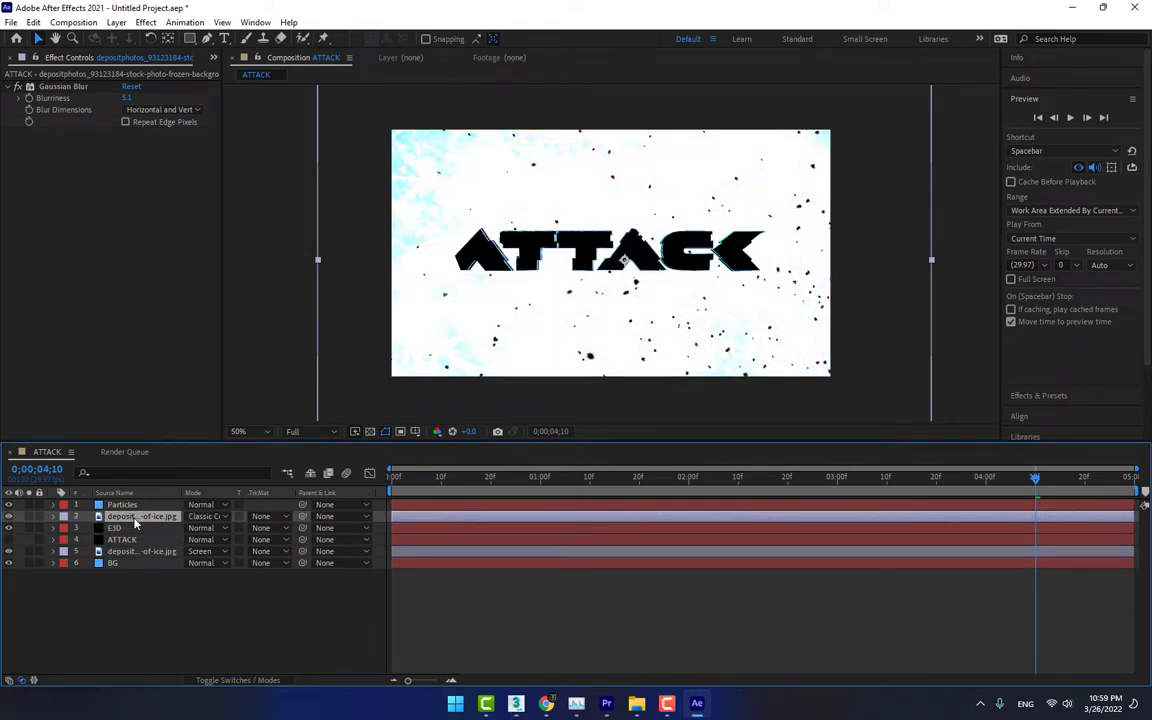
key(shift+equal)
key(shift+equal)
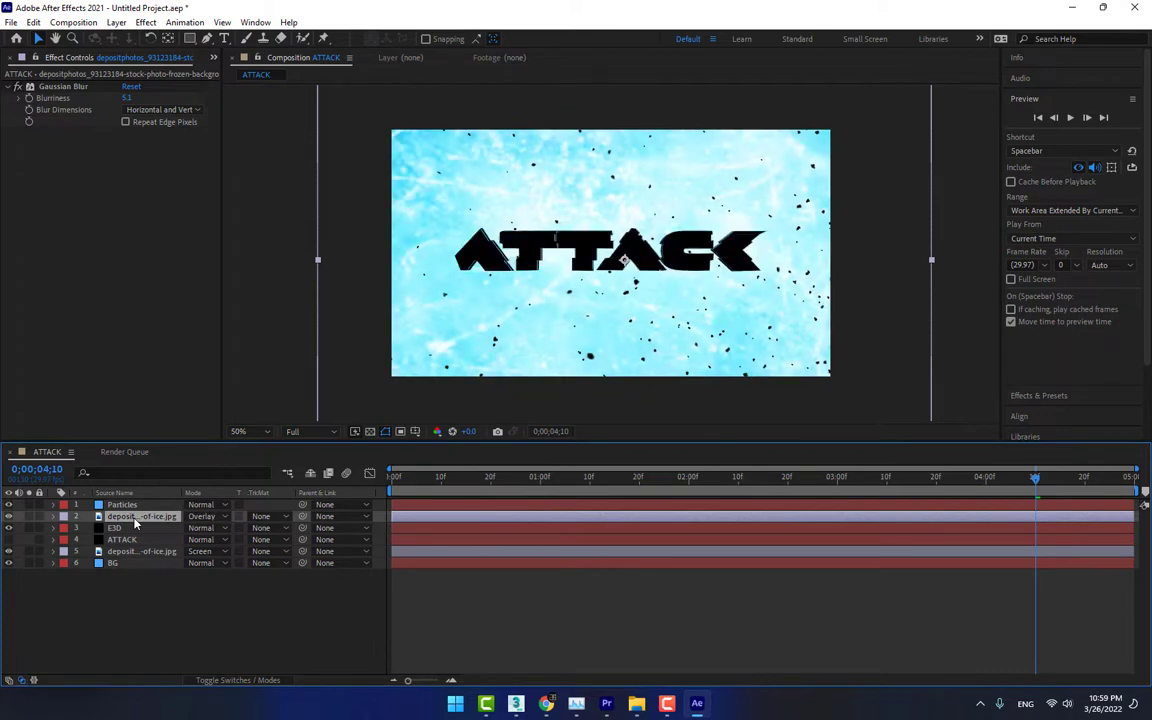
key(shift+equal)
key(shift+equal)
key(shift+equal)
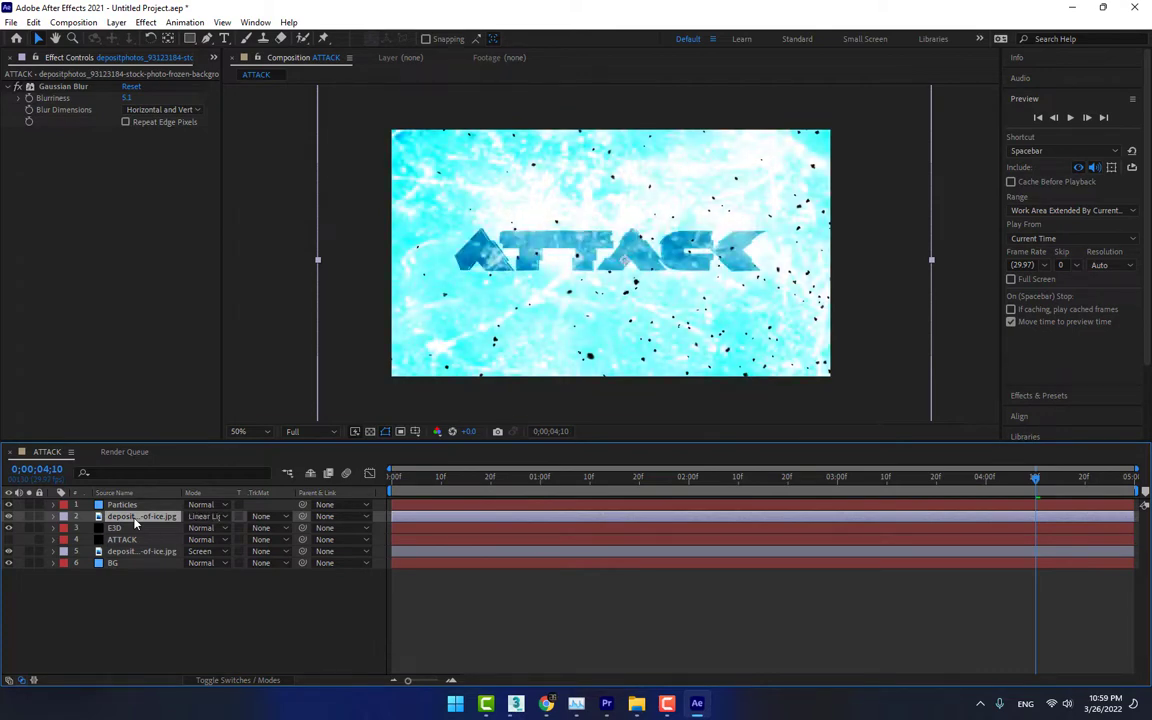
key(shift+equal)
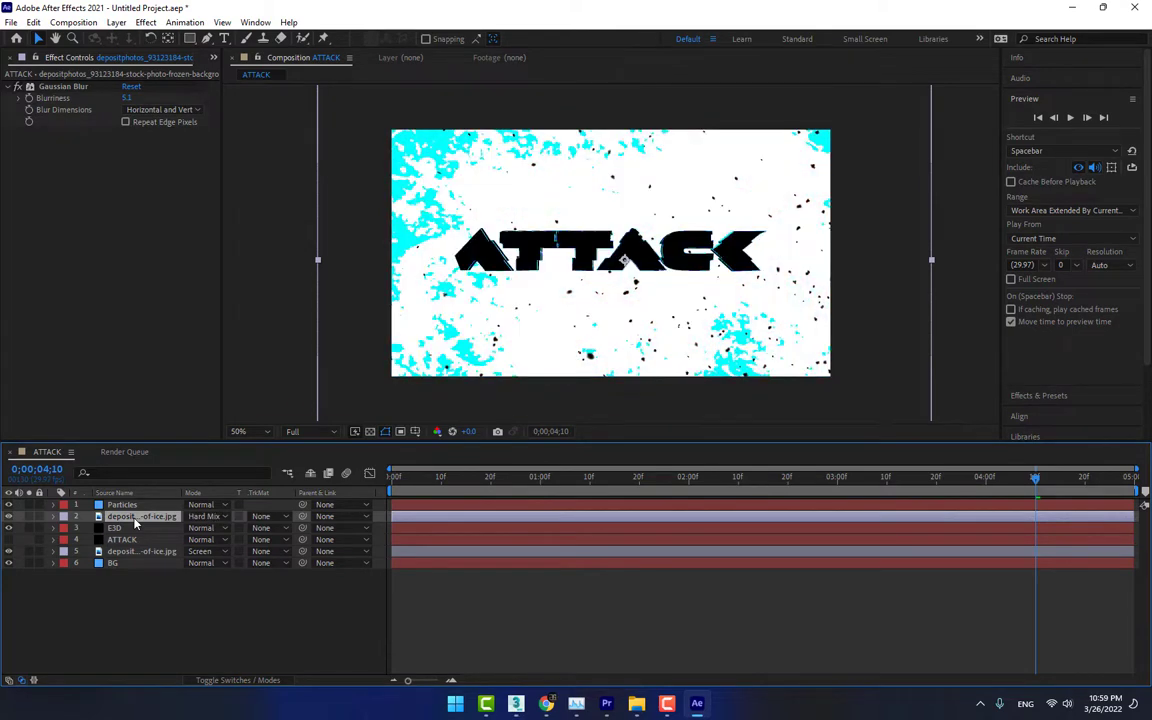
key(shift+equal)
key(shift+equal)
key(shift+equal)
key(shift+equal)
key(shift+equal)
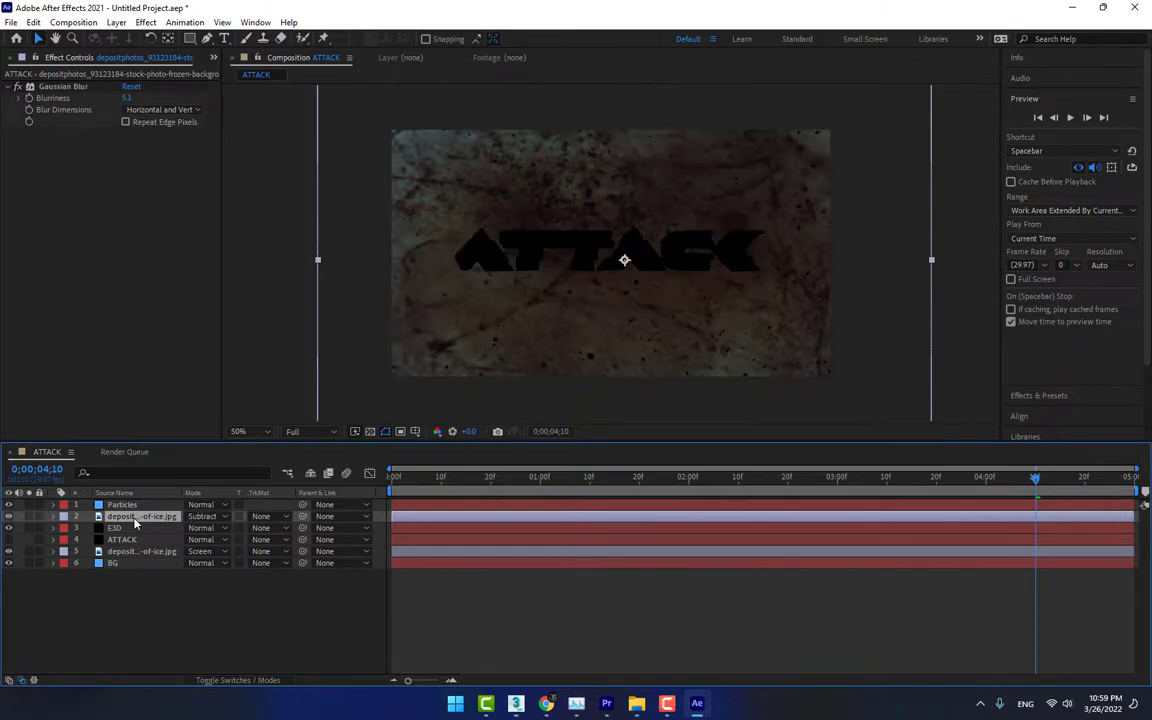
key(shift+equal)
key(shift+equal)
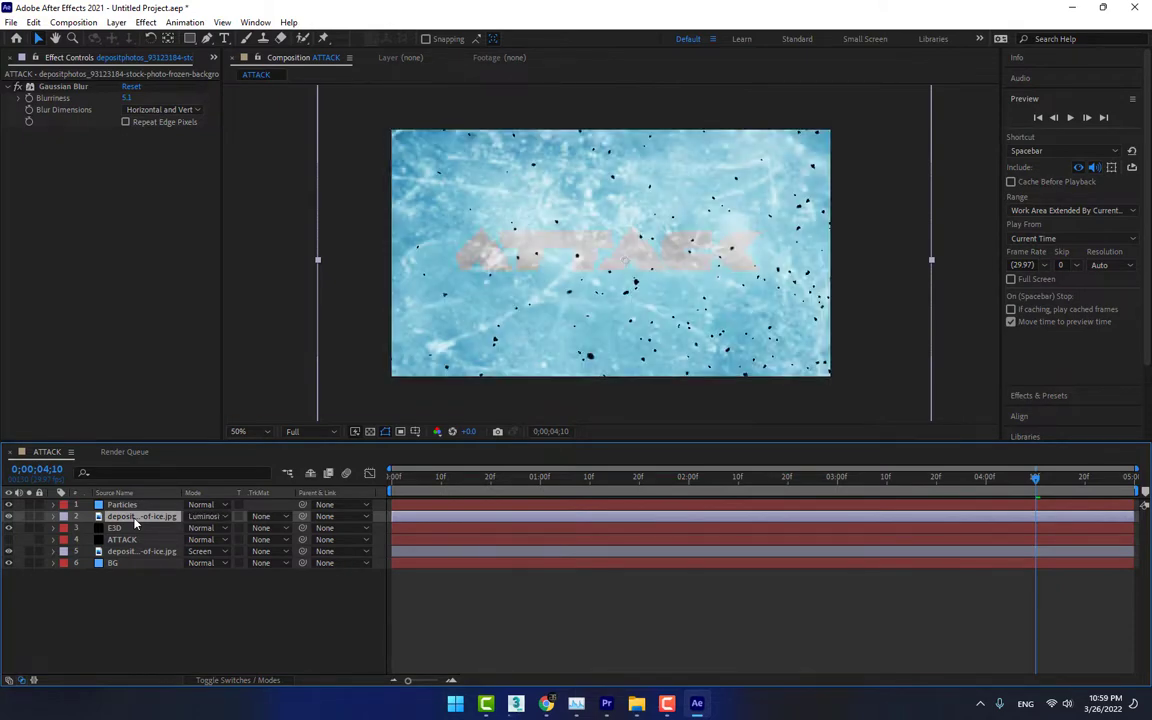
key(shift+minus)
key(shift+equal)
key(shift+minus)
key(shift+equal)
key(shift+minus)
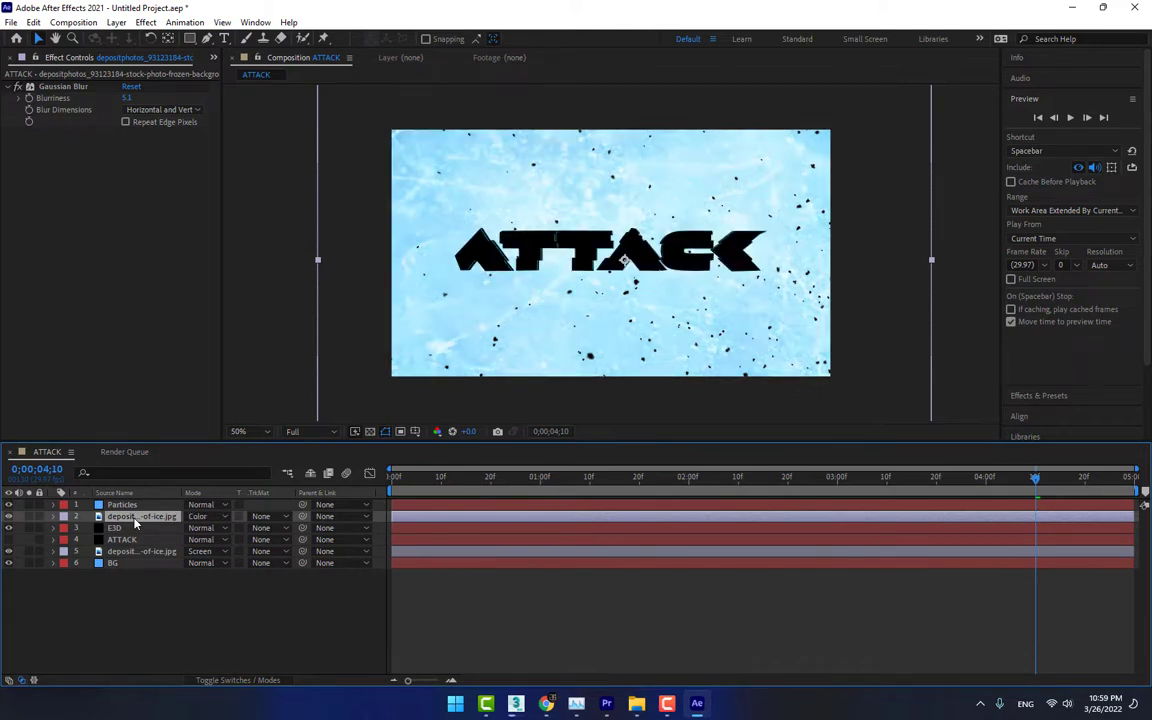
key(shift+equal)
key(shift+equal)
key(shift+equal)
key(shift+equal)
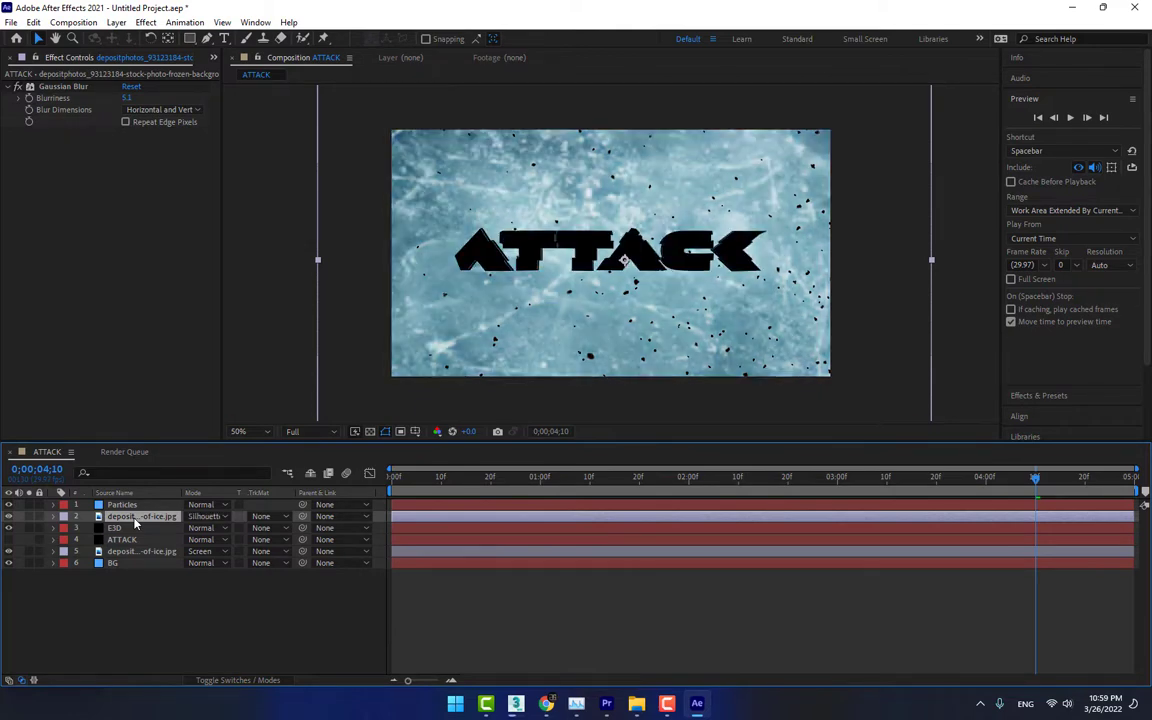
key(shift+equal)
key(shift+equal)
key(shift+equal)
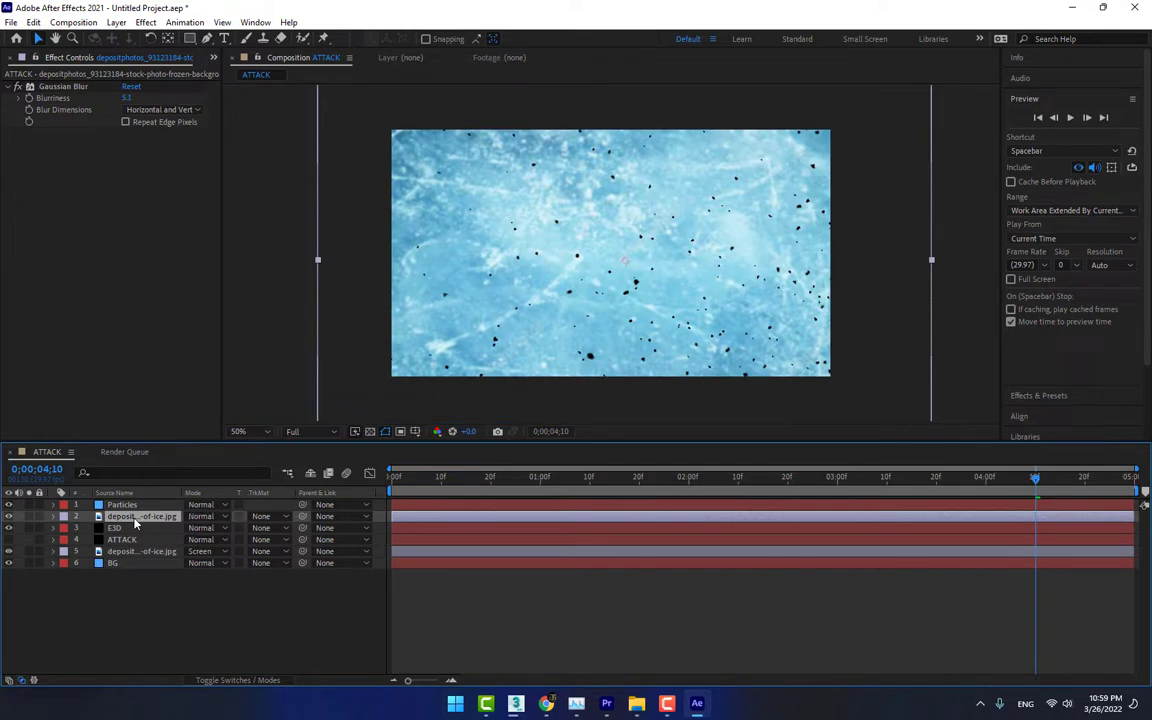
key(shift+equal)
key(shift+equal)
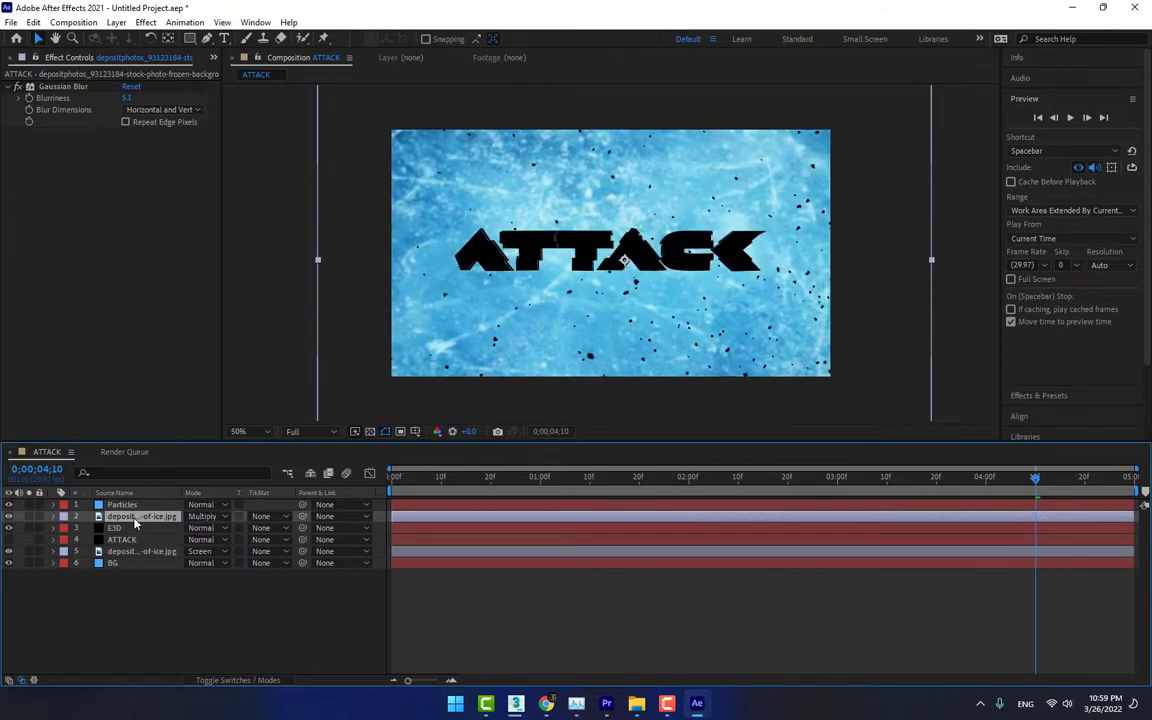
key(shift+equal)
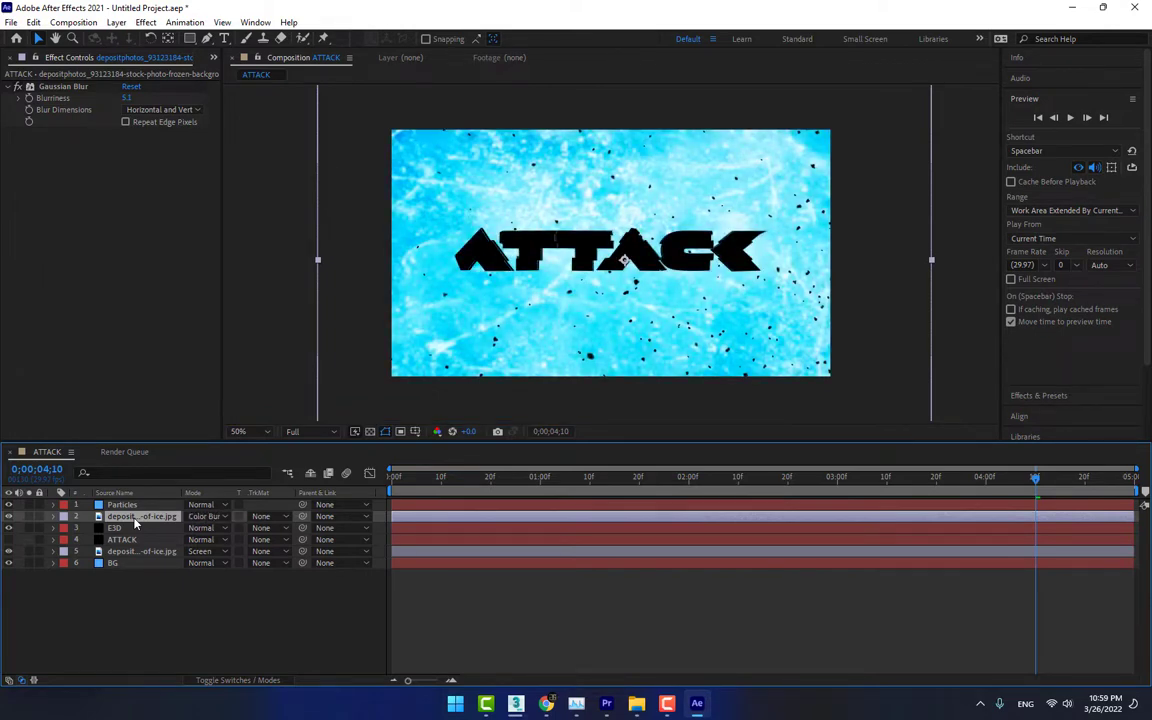
key(shift+minus)
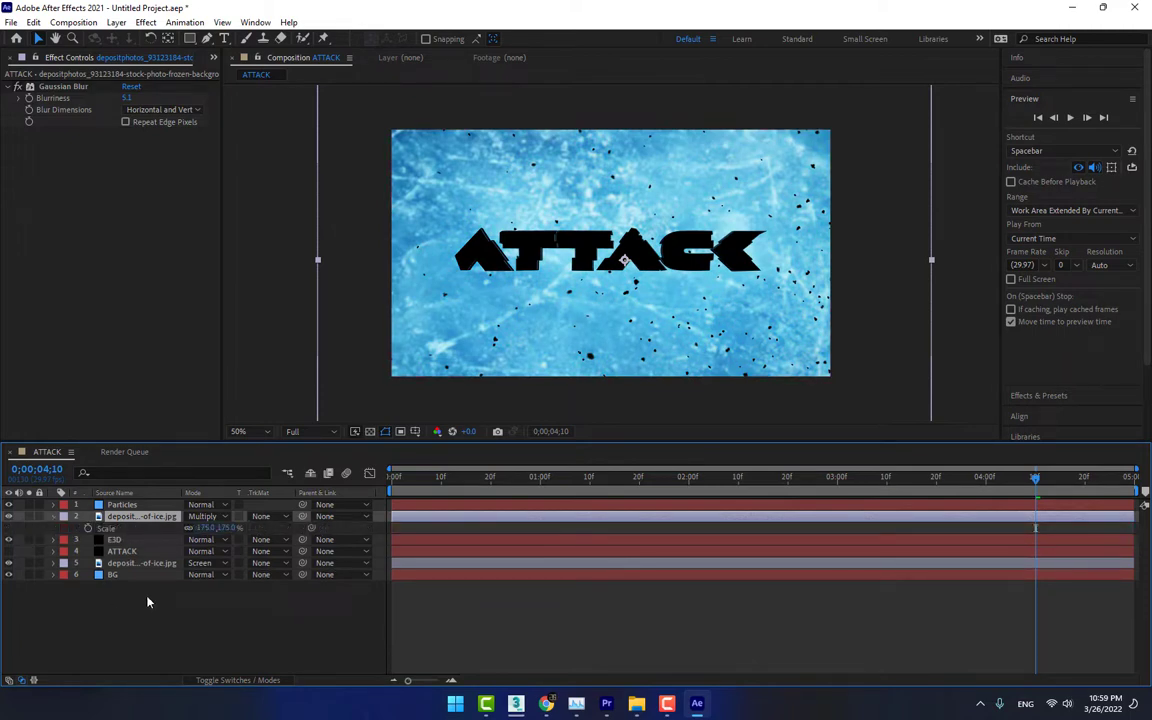
Scale the upper ice texture layer to 311% and cycle its blending mode to Darker Color
drag(207, 527, 301, 527)
click(129, 518)
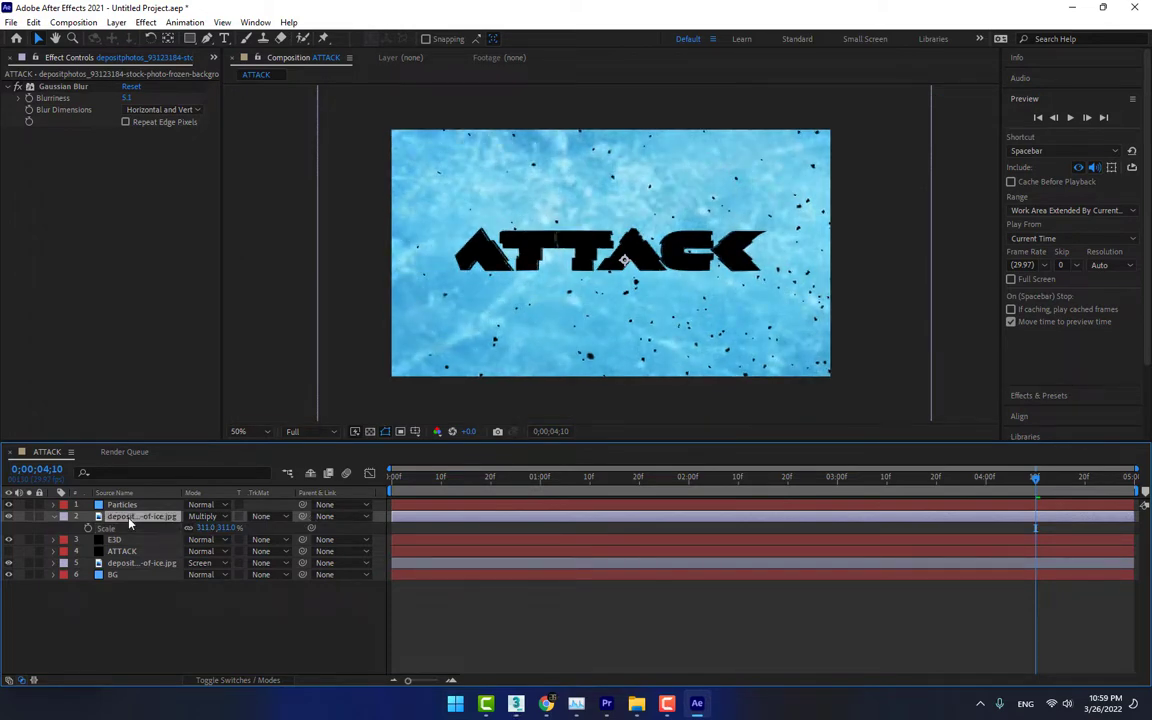
key(shift+equal)
key(shift+equal)
key(shift+equal)
key(shift+equal)
key(shift+equal)
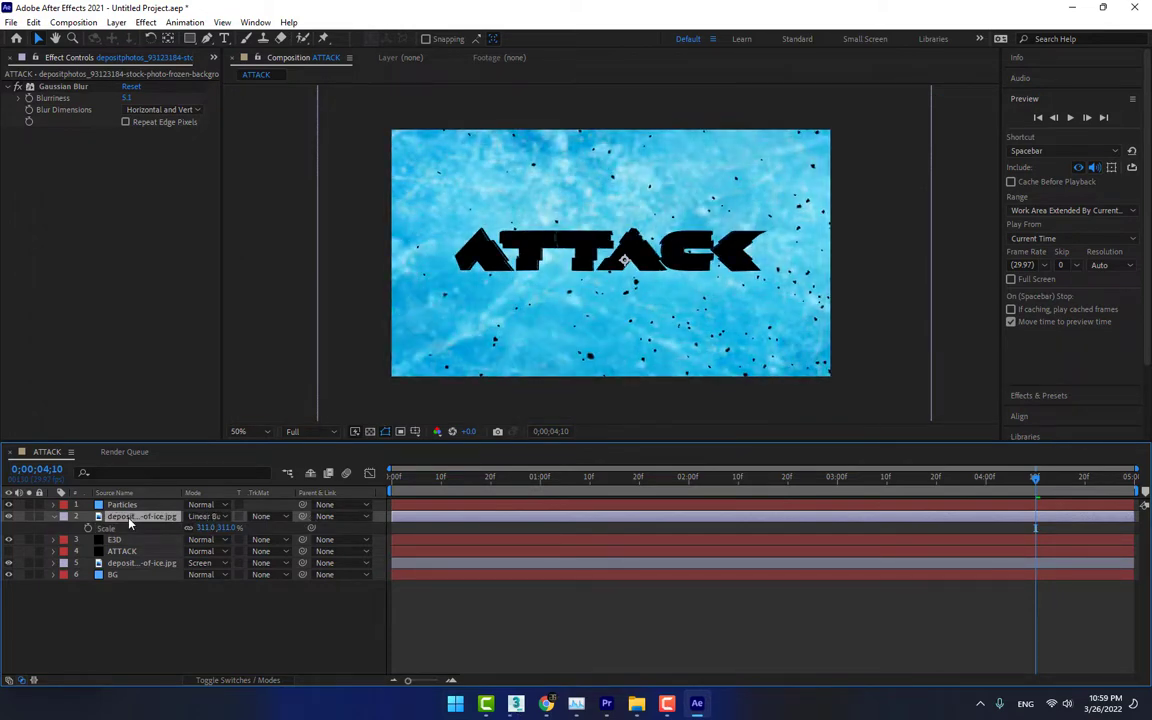
key(shift+minus)
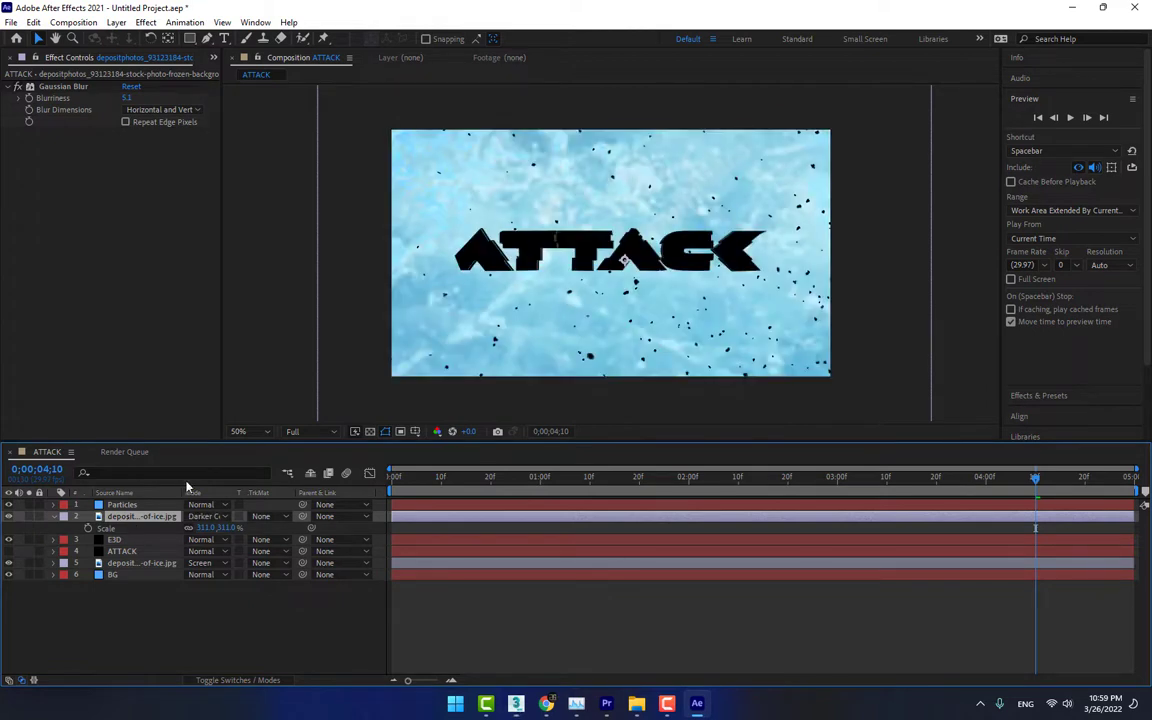
click(274, 651)
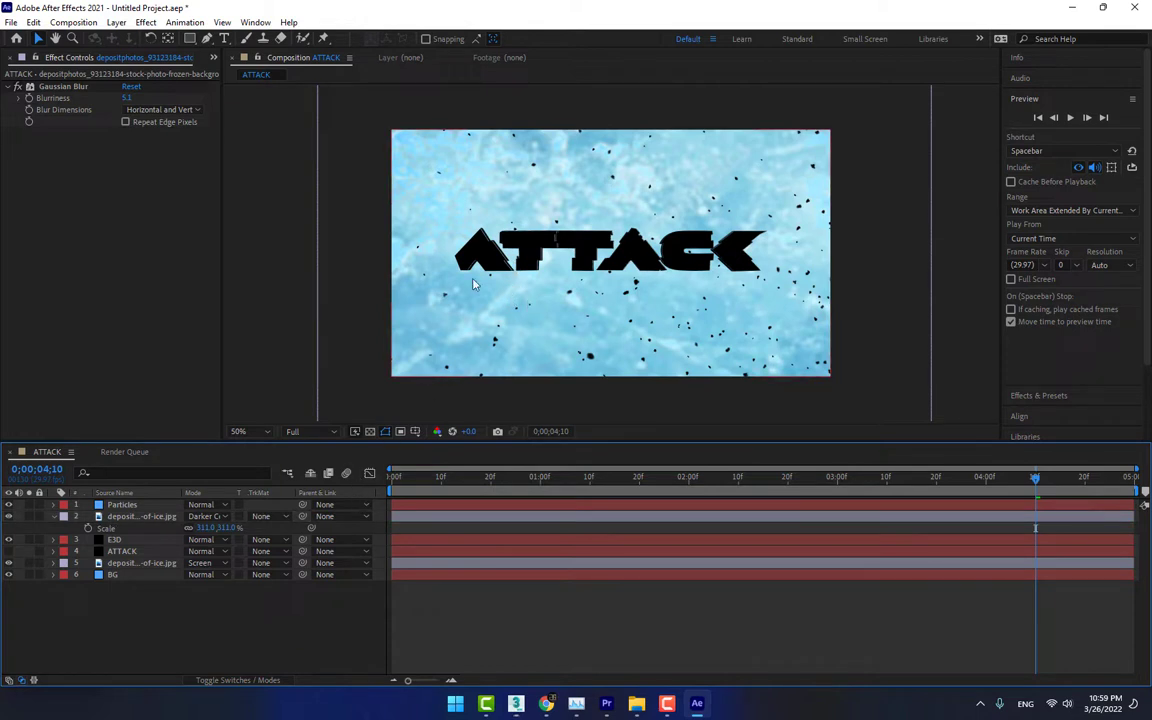
key(ctrl+y)
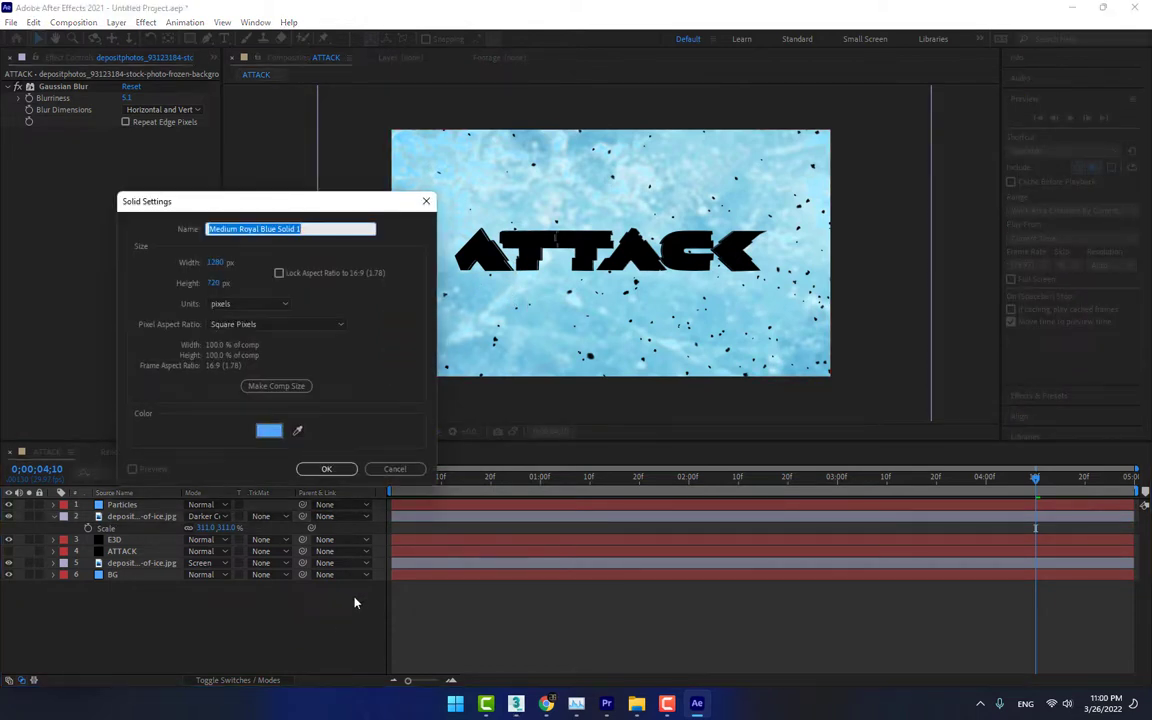
text(Lo)
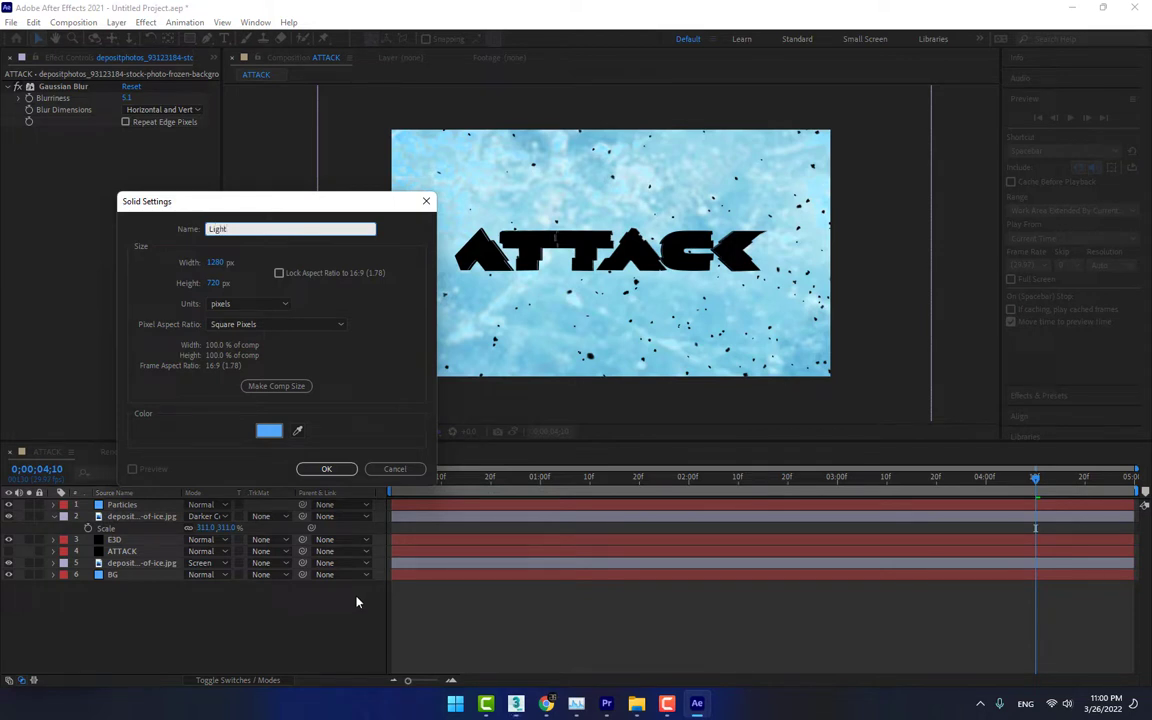
click(269, 430)
text(000000)
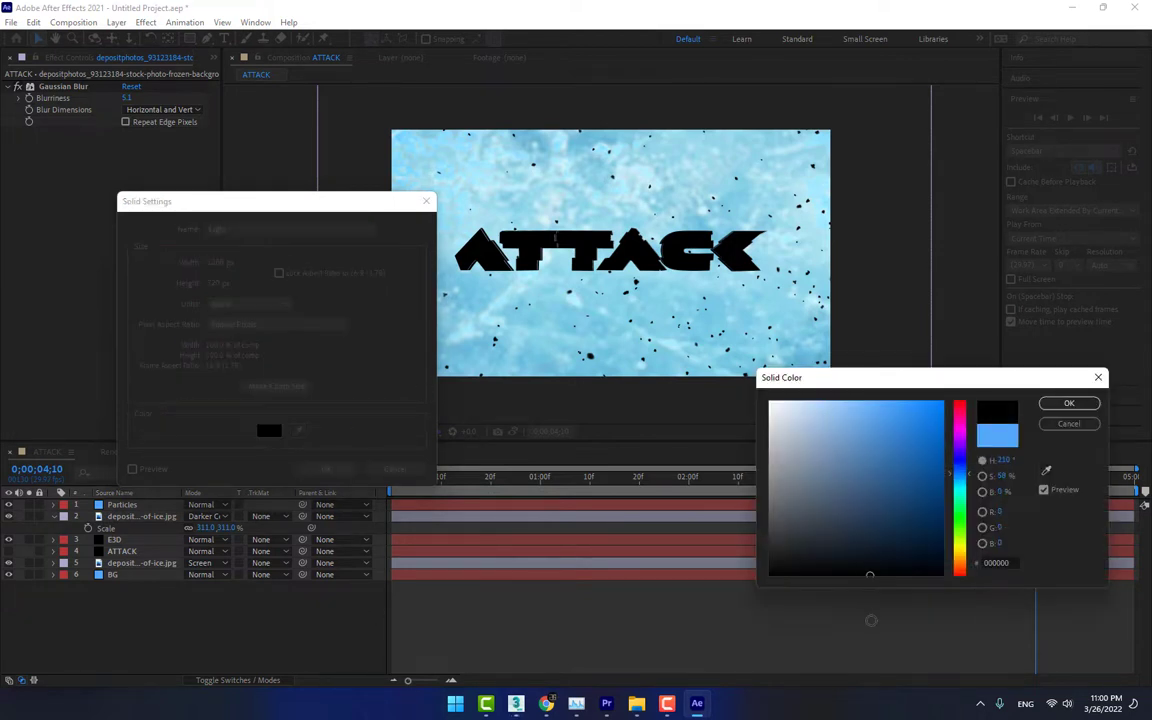
click(1069, 403)
click(322, 472)
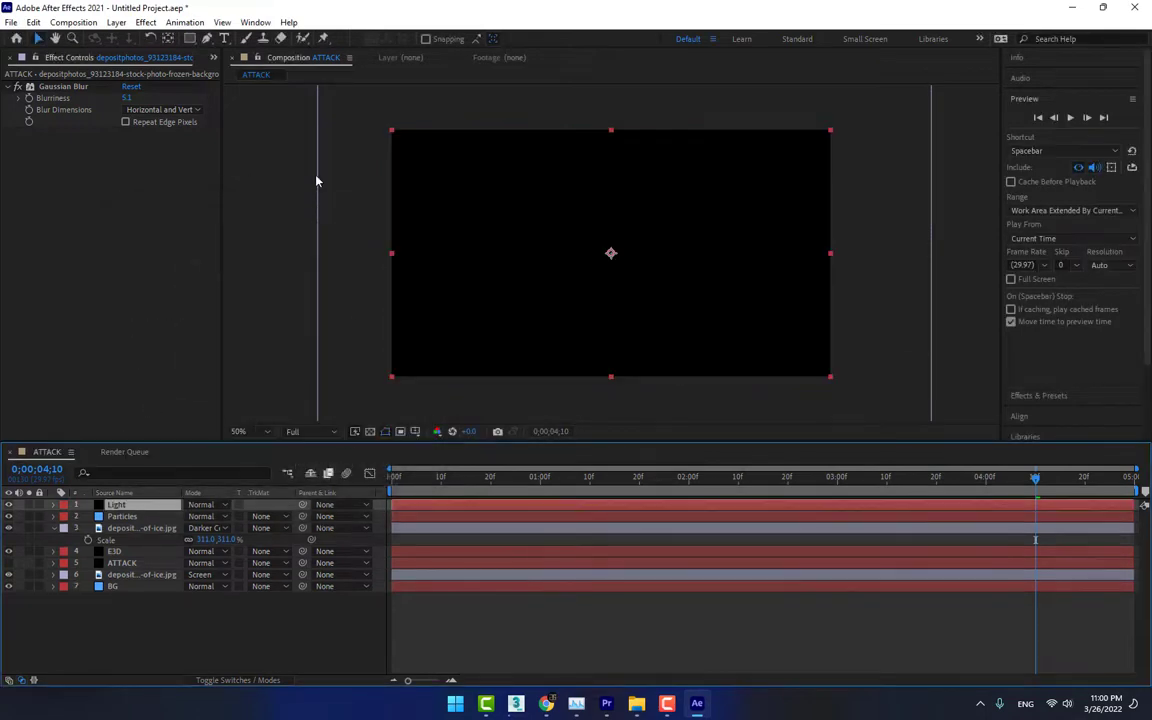
Apply the uni.Knoll Light Factory EZ effect to the Light layer
click(147, 22)
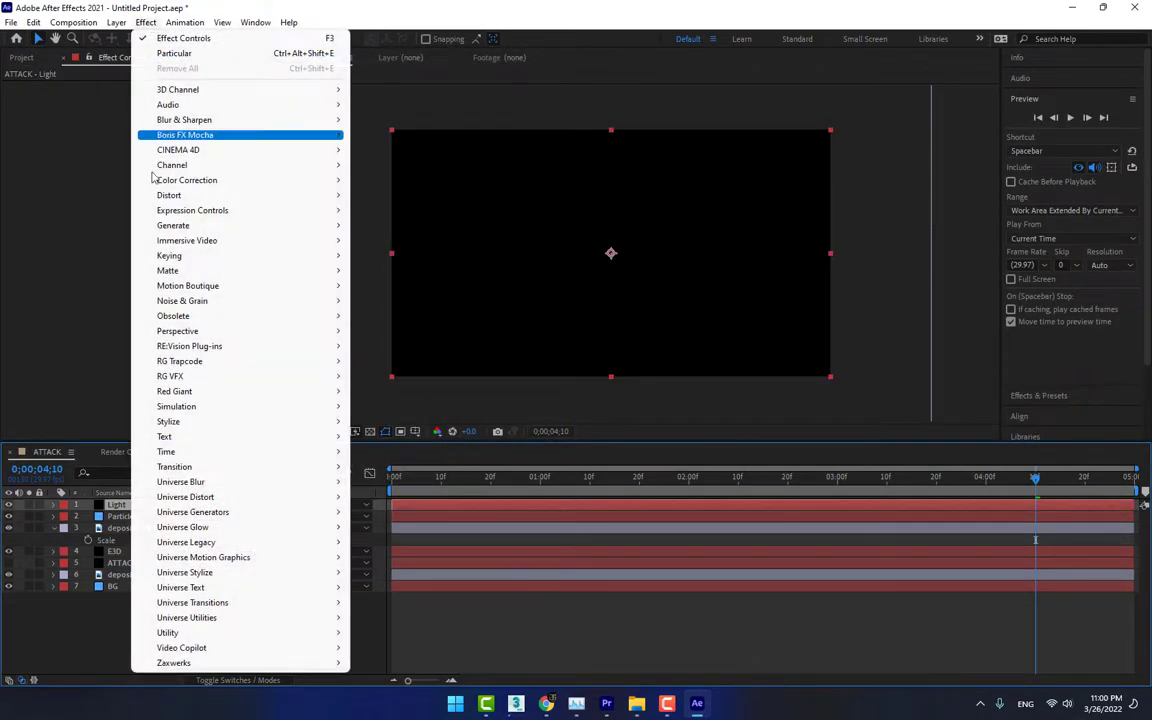
mouse_move(226, 573)
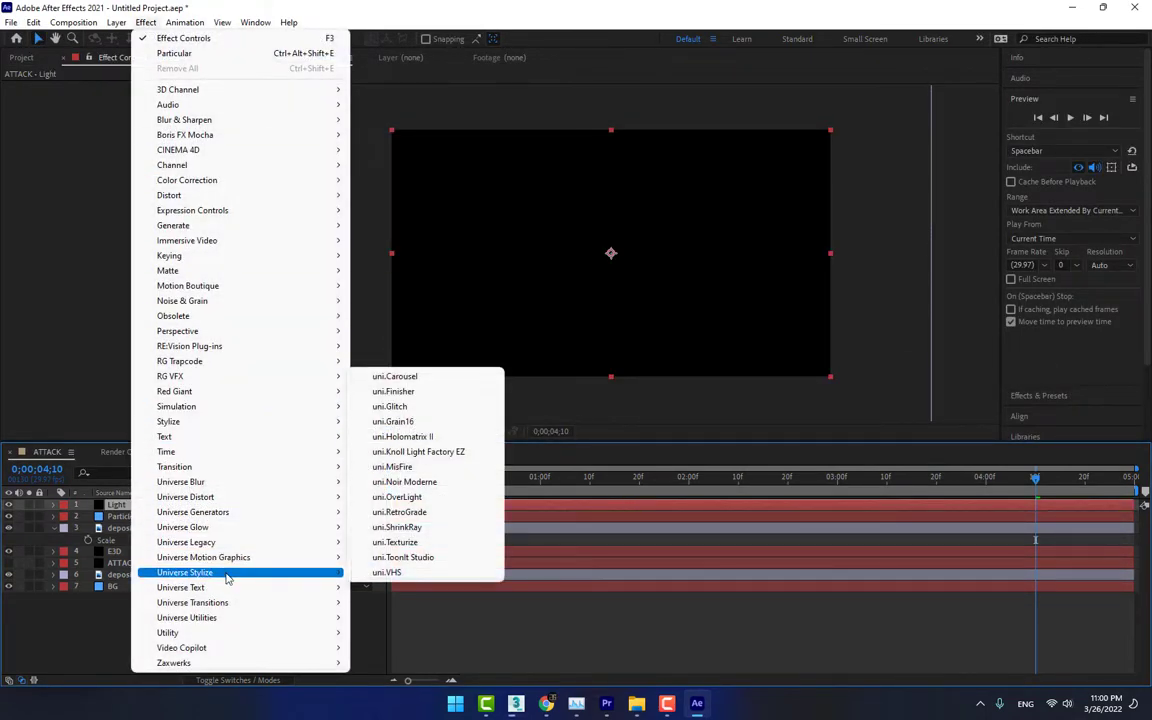
click(413, 452)
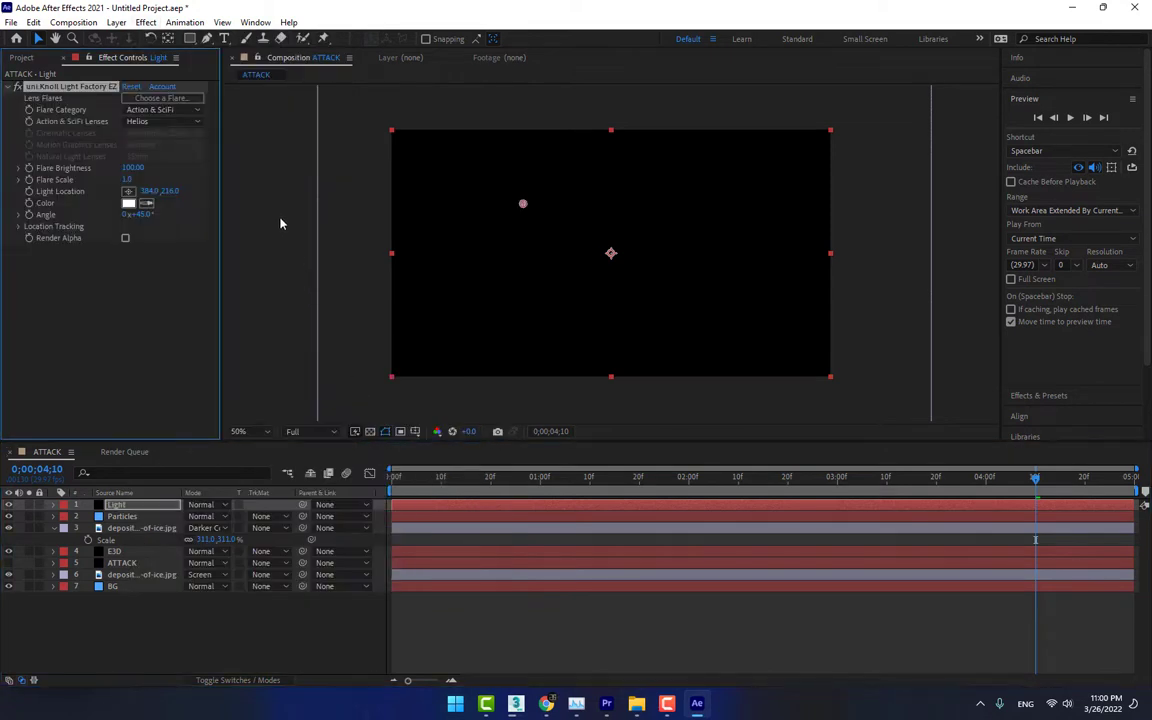
Browse the lens flare presets and choose Simple Headlight for the Light layer's flare
click(167, 101)
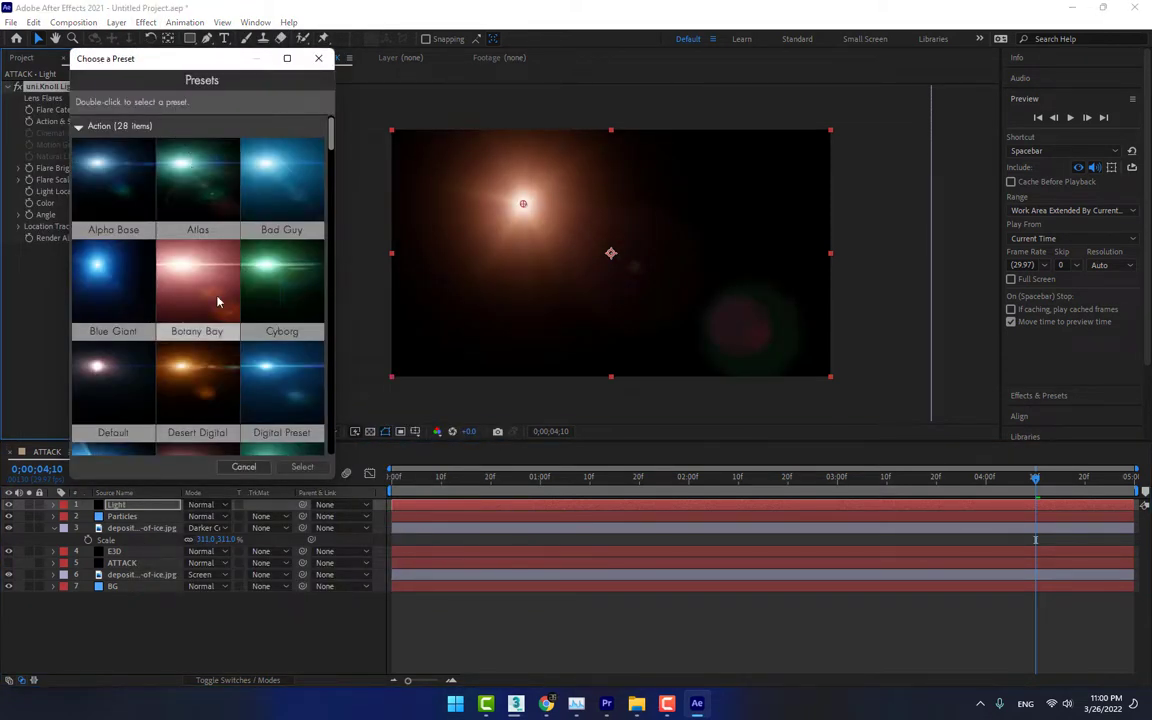
click(277, 394)
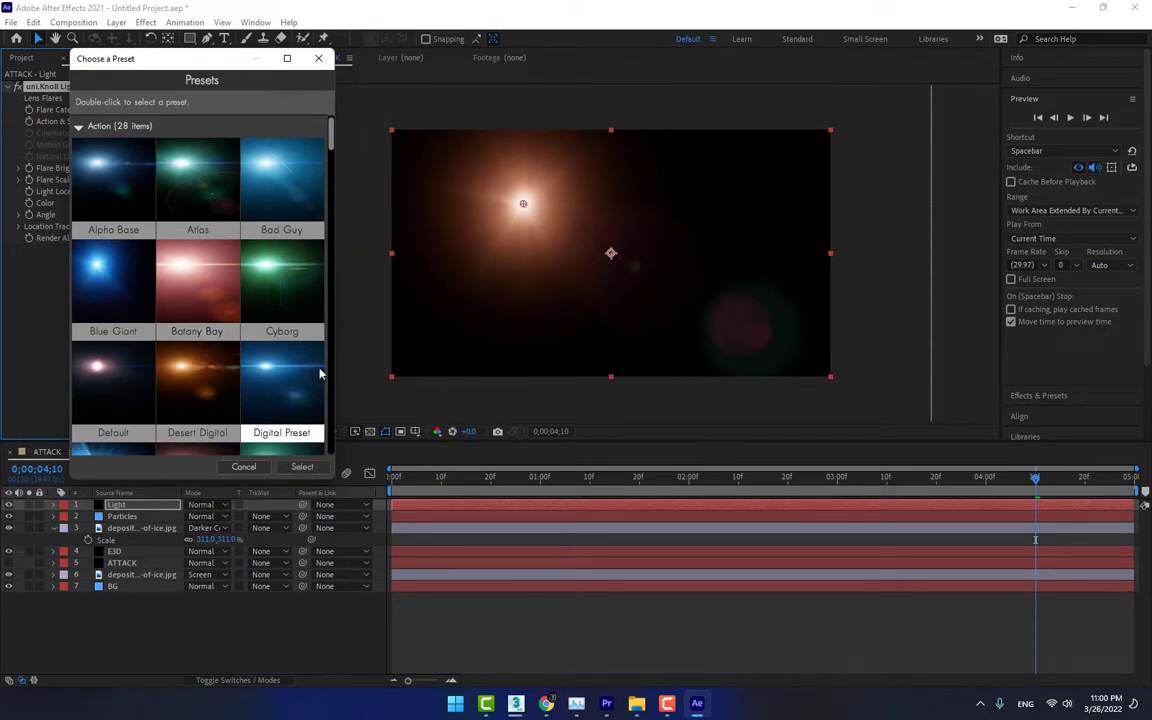
scroll(305, 372, down, 8)
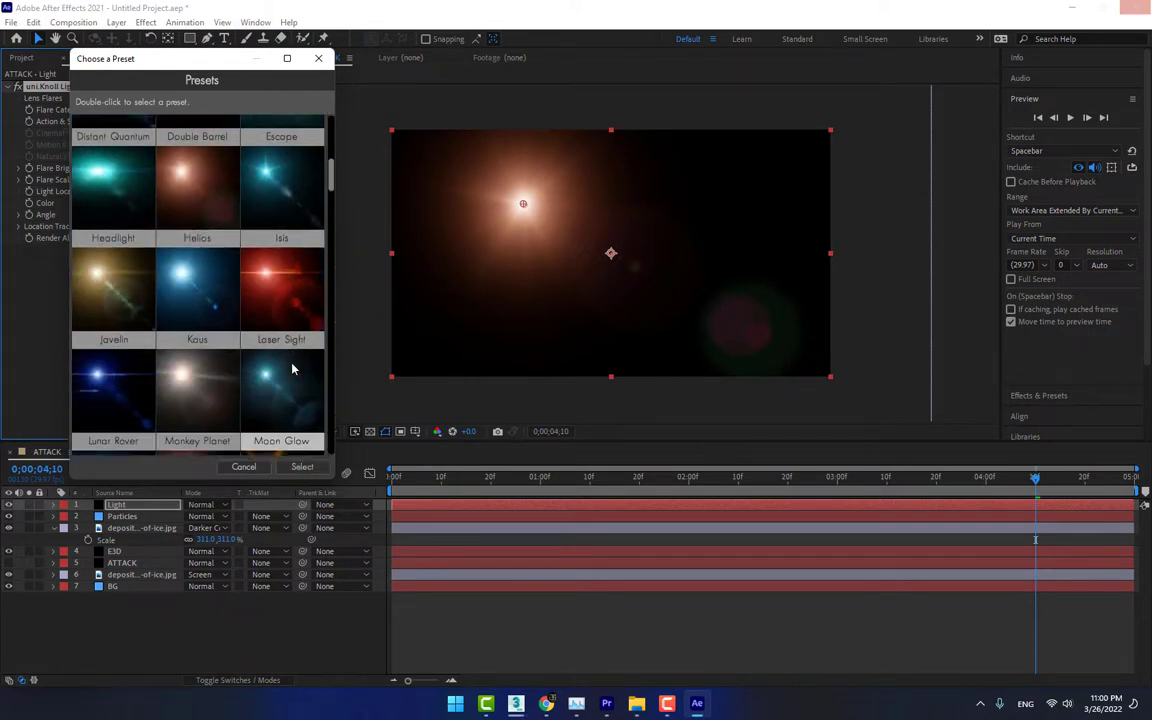
scroll(292, 370, down, 4)
scroll(292, 369, down, 10)
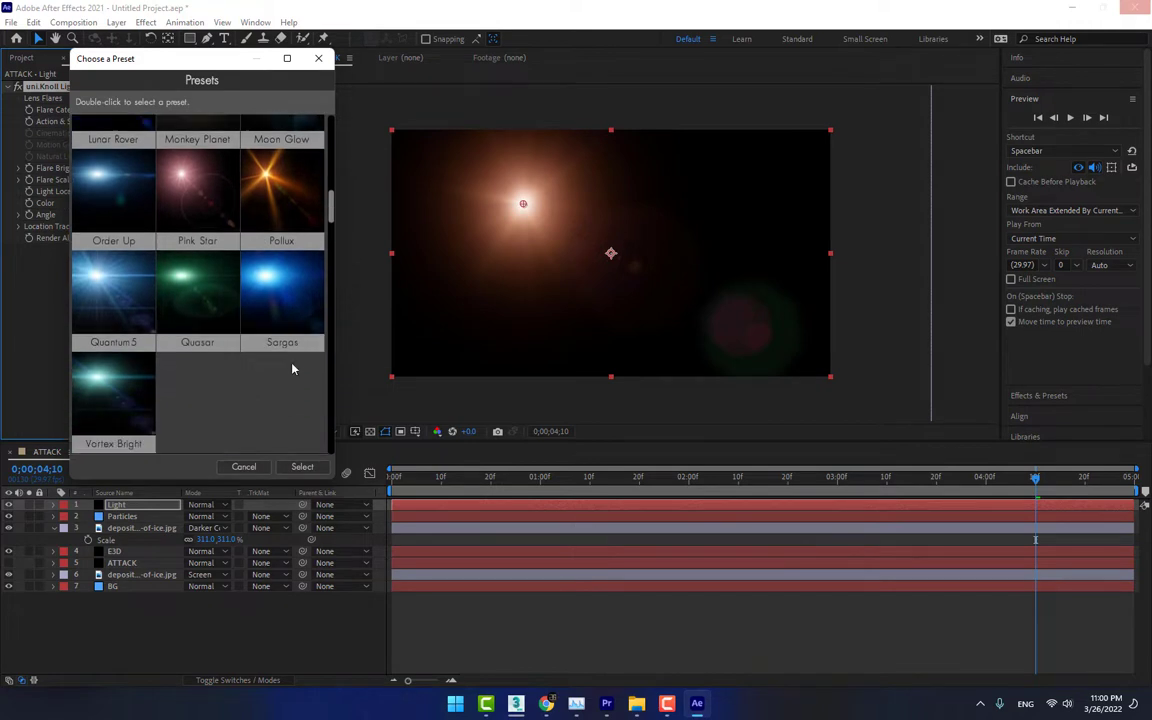
scroll(292, 369, down, 10)
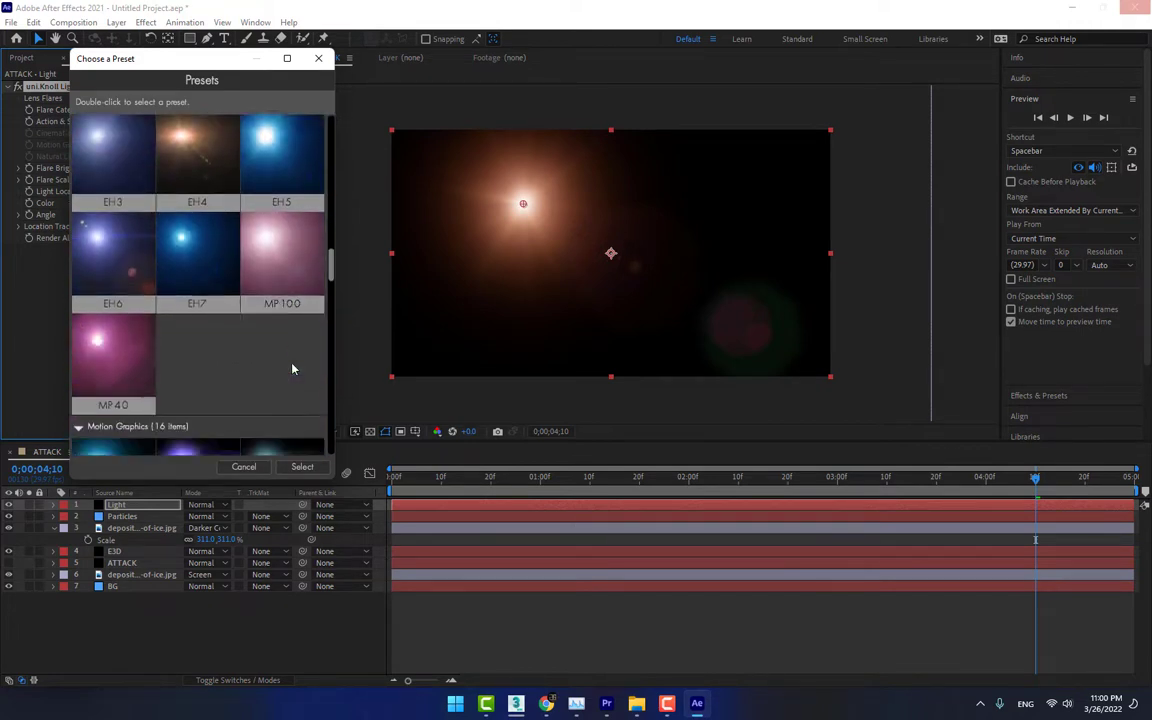
scroll(292, 369, down, 6)
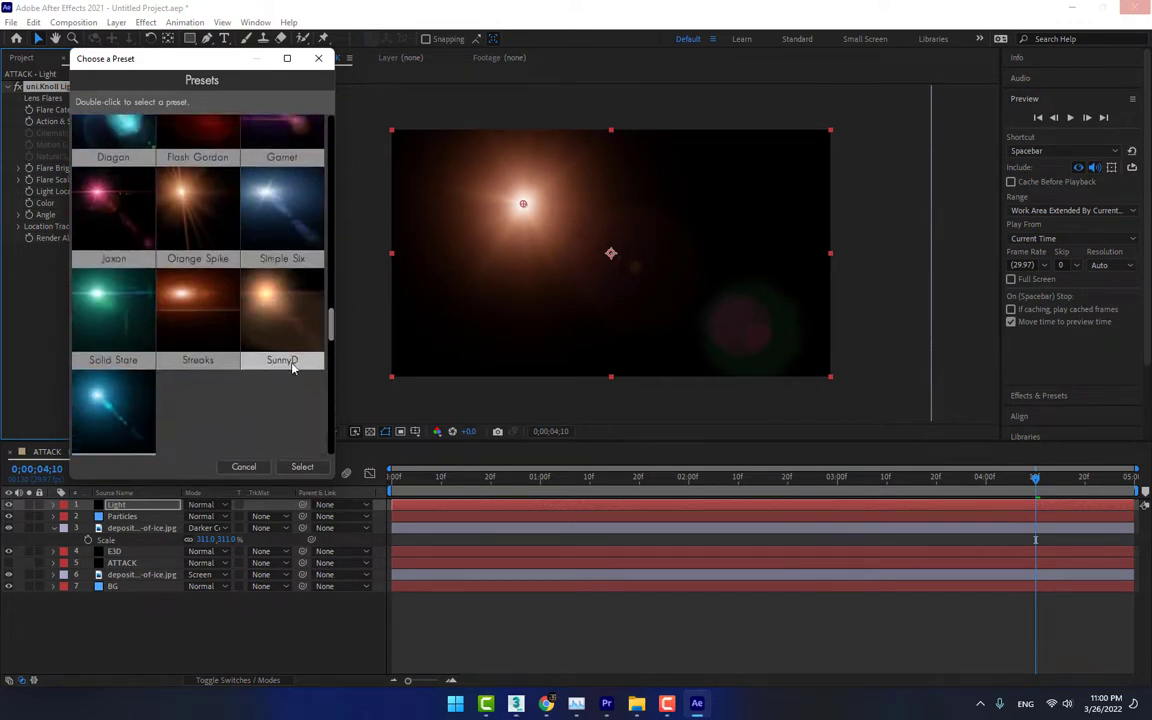
drag(333, 346, 327, 450)
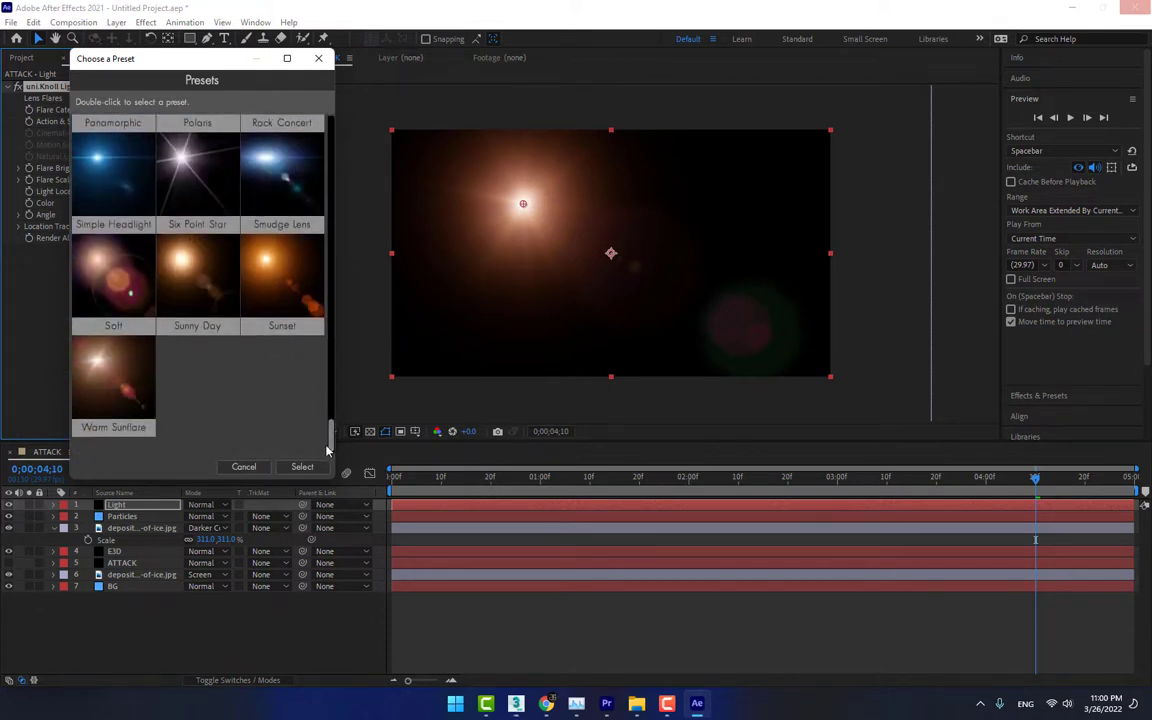
double_click(122, 190)
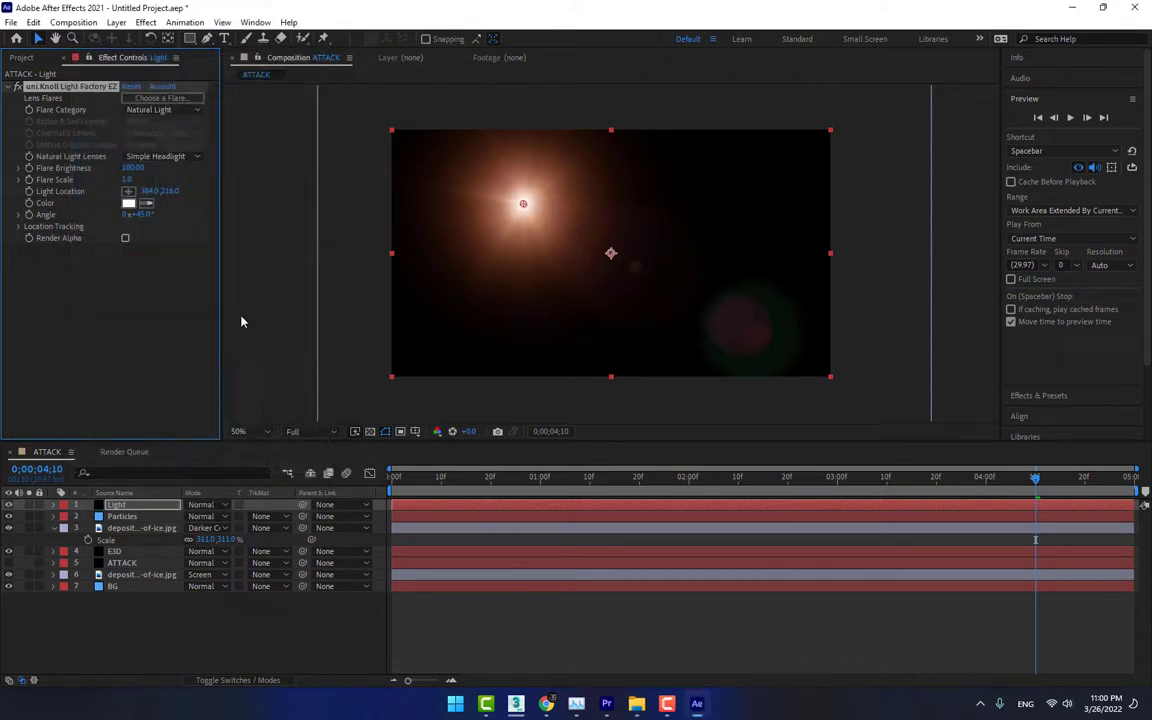
Blend the Light layer with Add and move its flare to about 322, 418, under the title's first letter
click(210, 504)
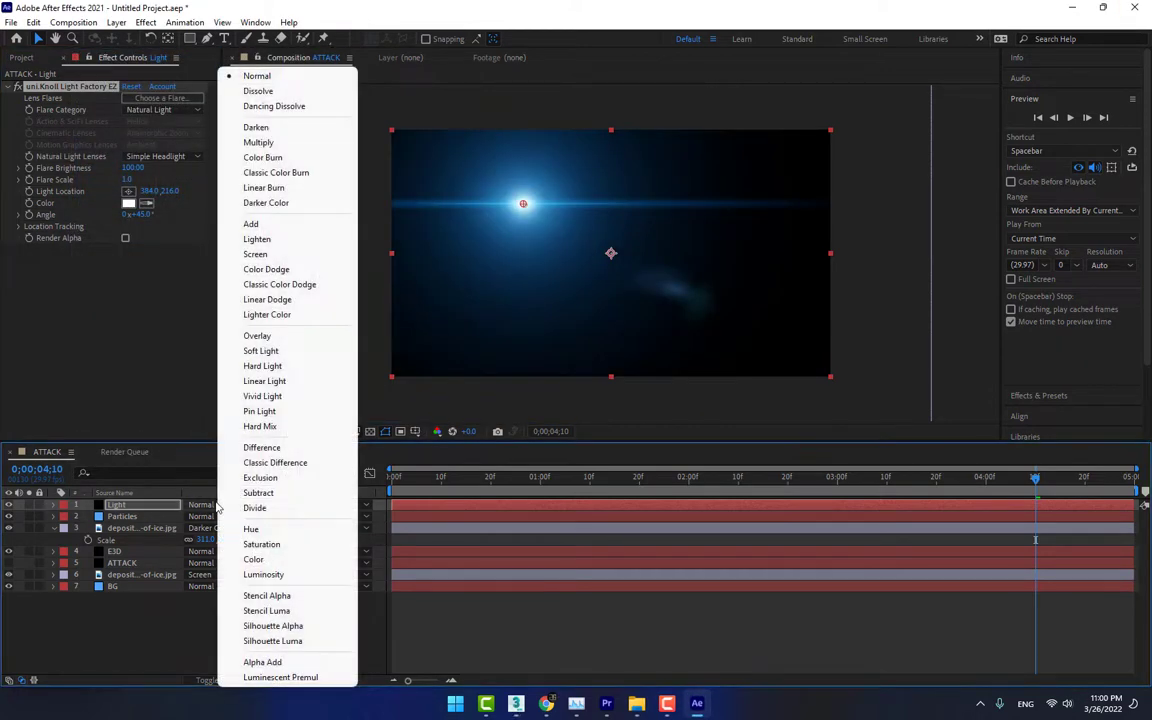
click(252, 224)
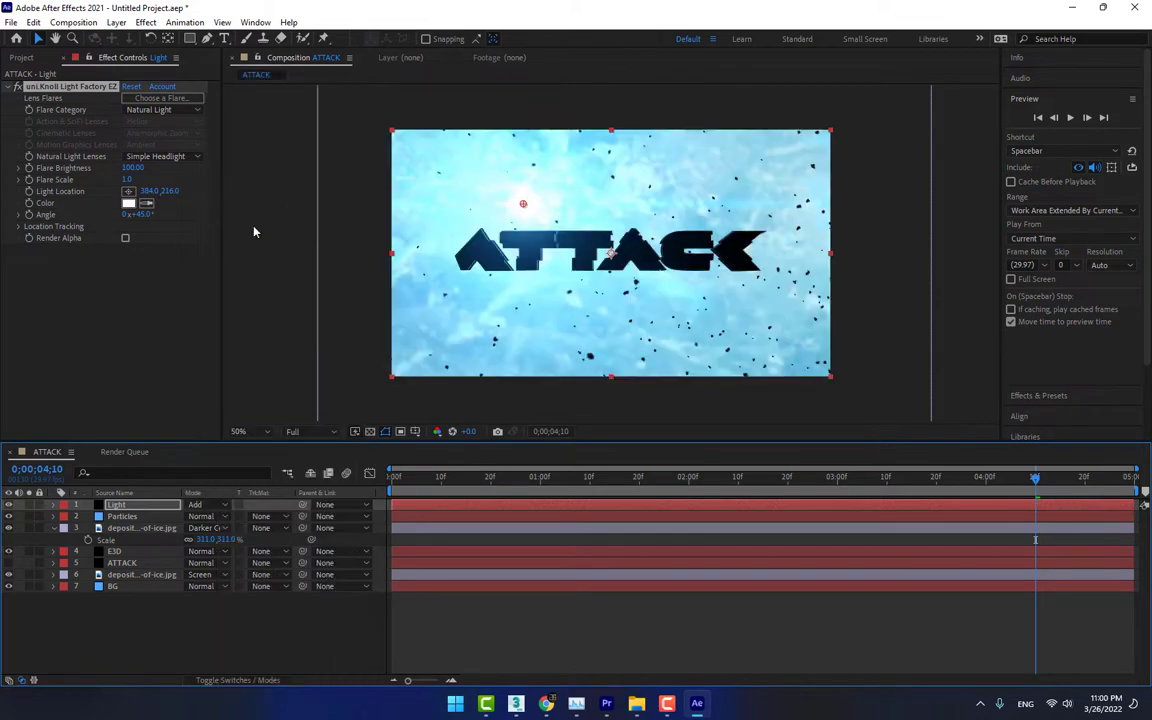
drag(522, 205, 502, 279)
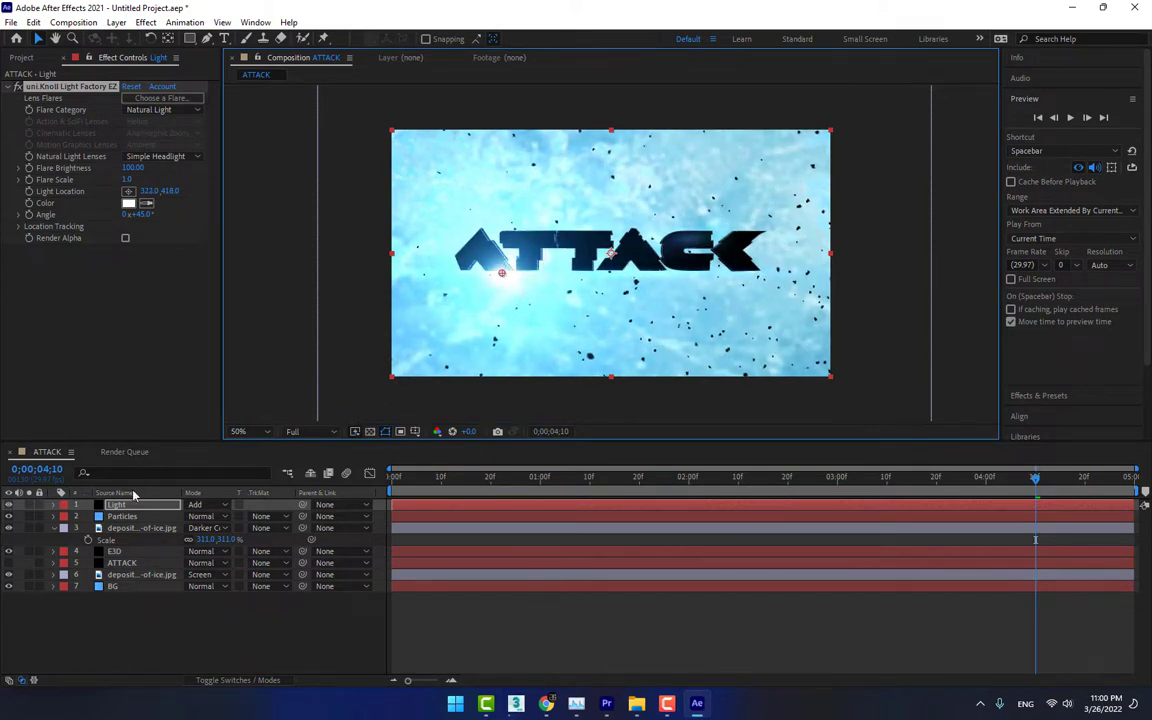
Duplicate the Light layer and move the copy's flare to about 1068, 290, at the upper tip of the K
click(273, 341)
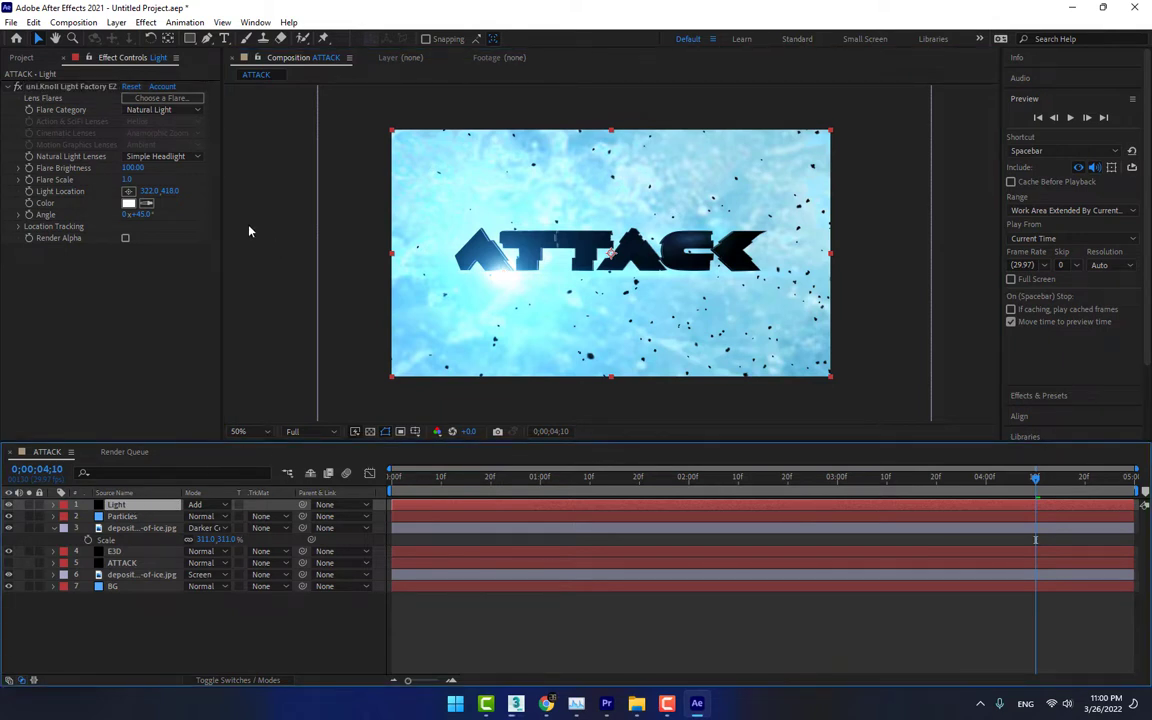
key(ctrl+d)
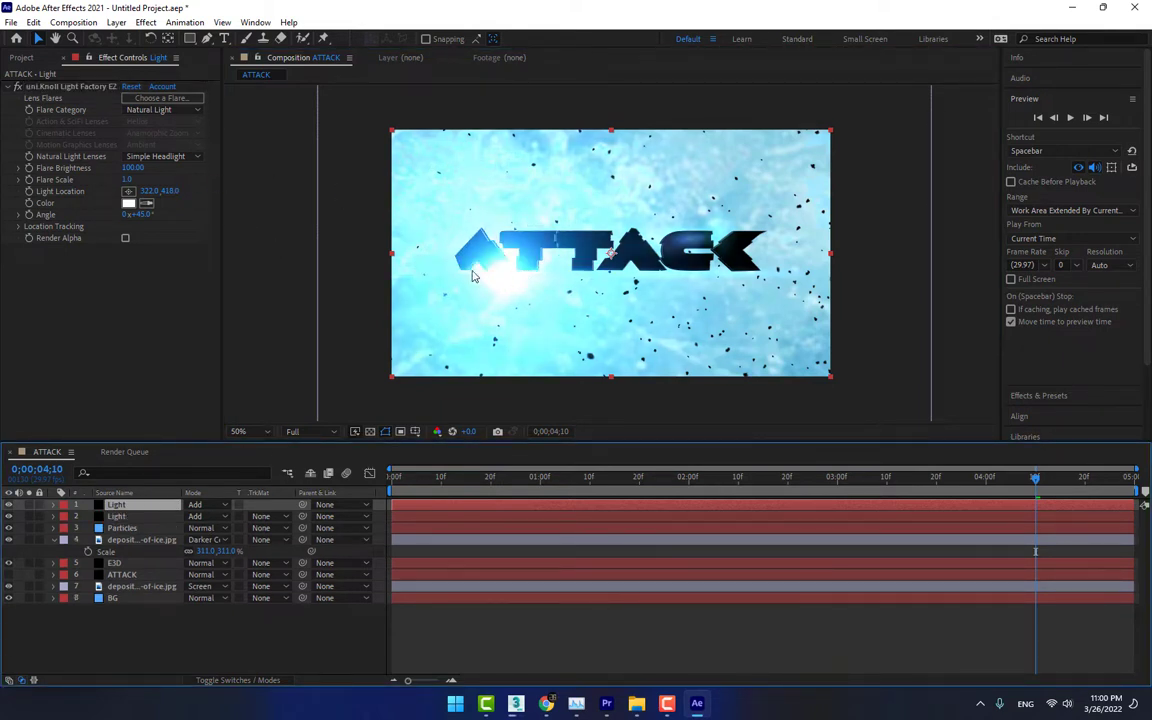
click(64, 86)
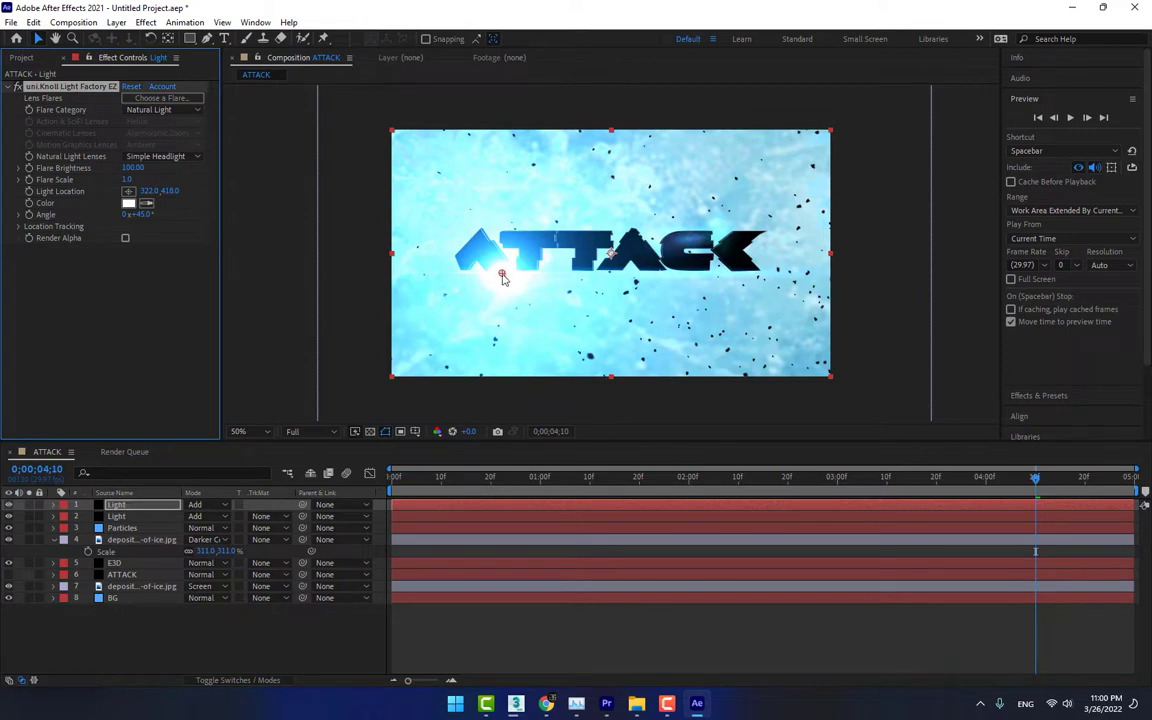
drag(502, 272, 757, 229)
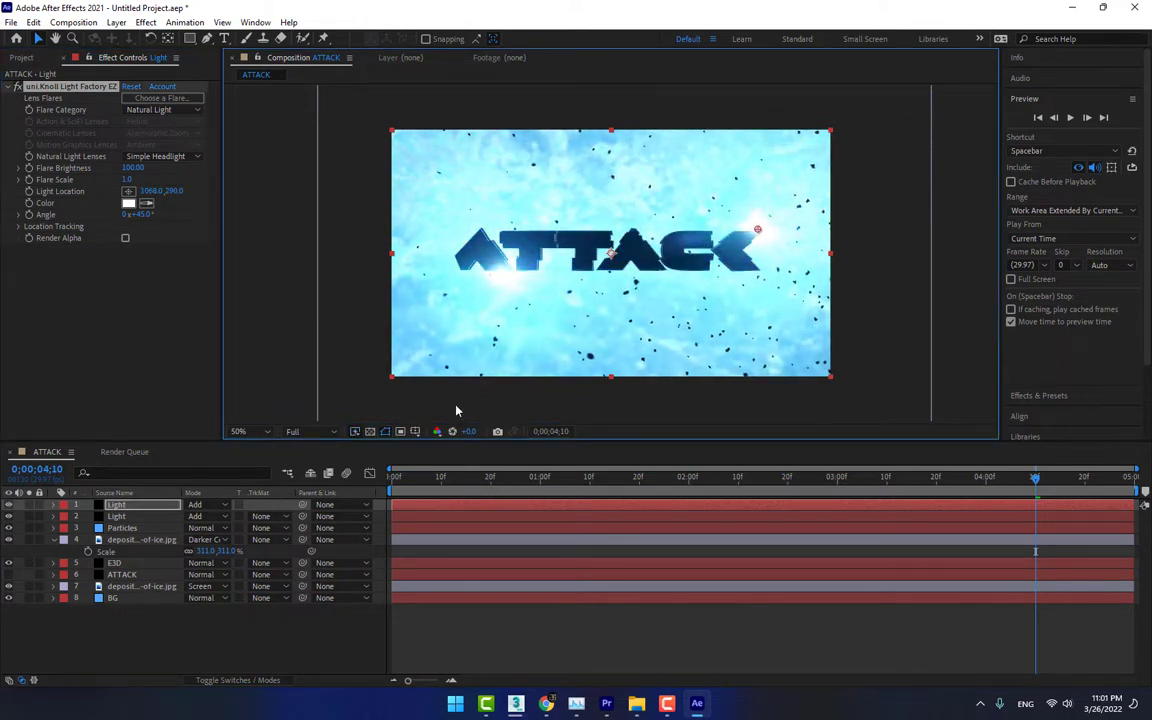
Add a two-node camera with the 24mm preset directly above the E3D layer
click(128, 564)
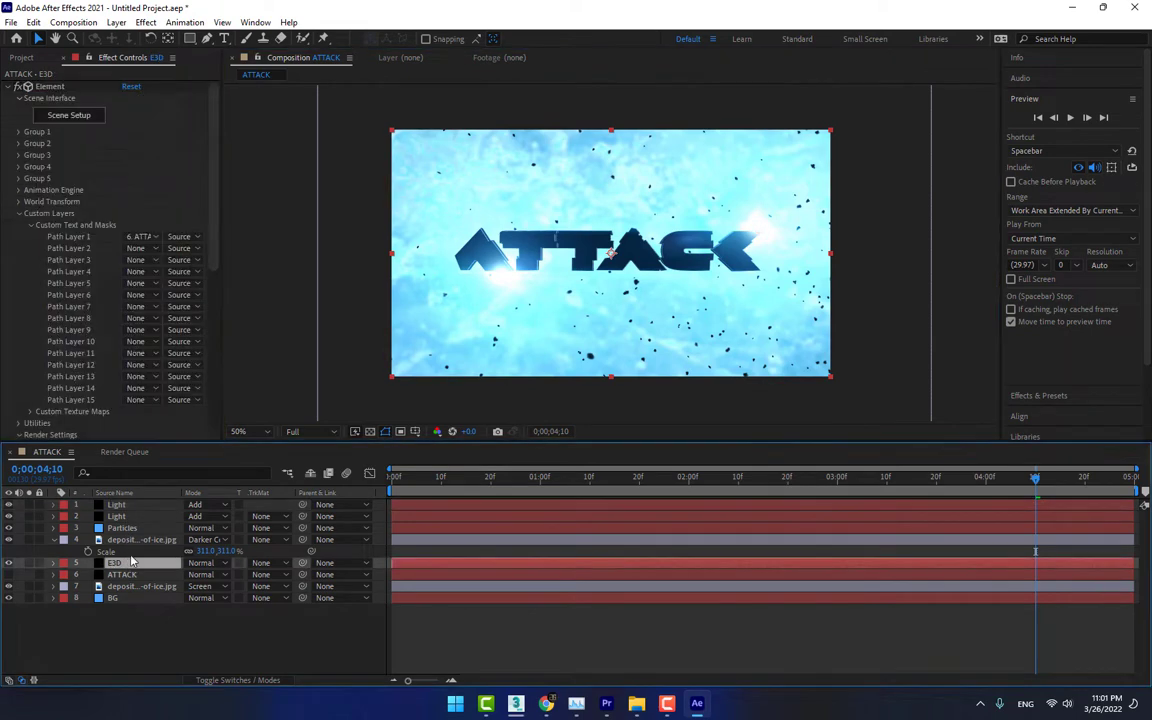
right_click(266, 629)
mouse_move(296, 465)
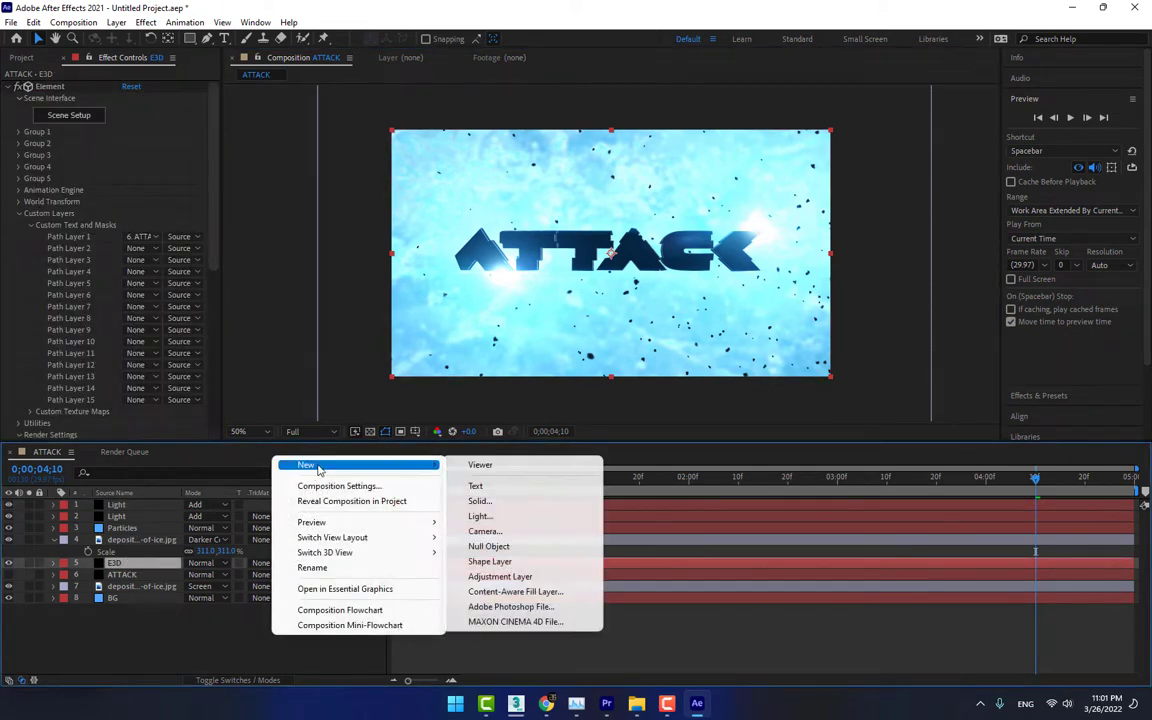
click(488, 532)
click(550, 213)
click(545, 280)
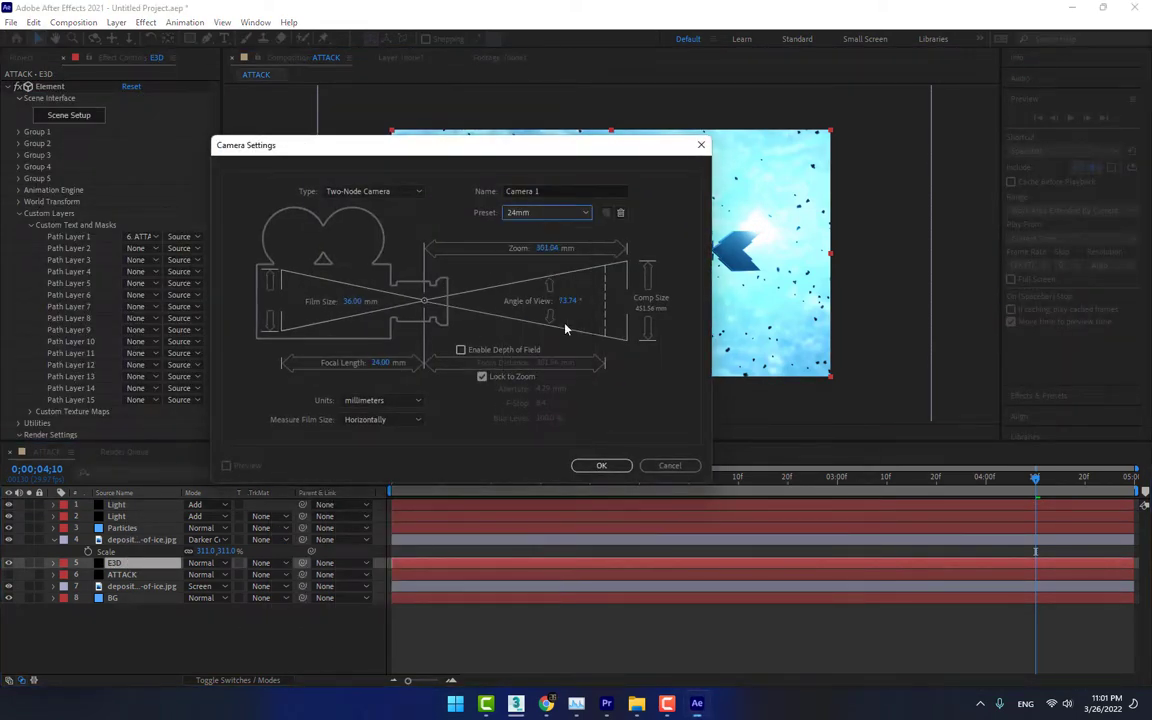
click(601, 468)
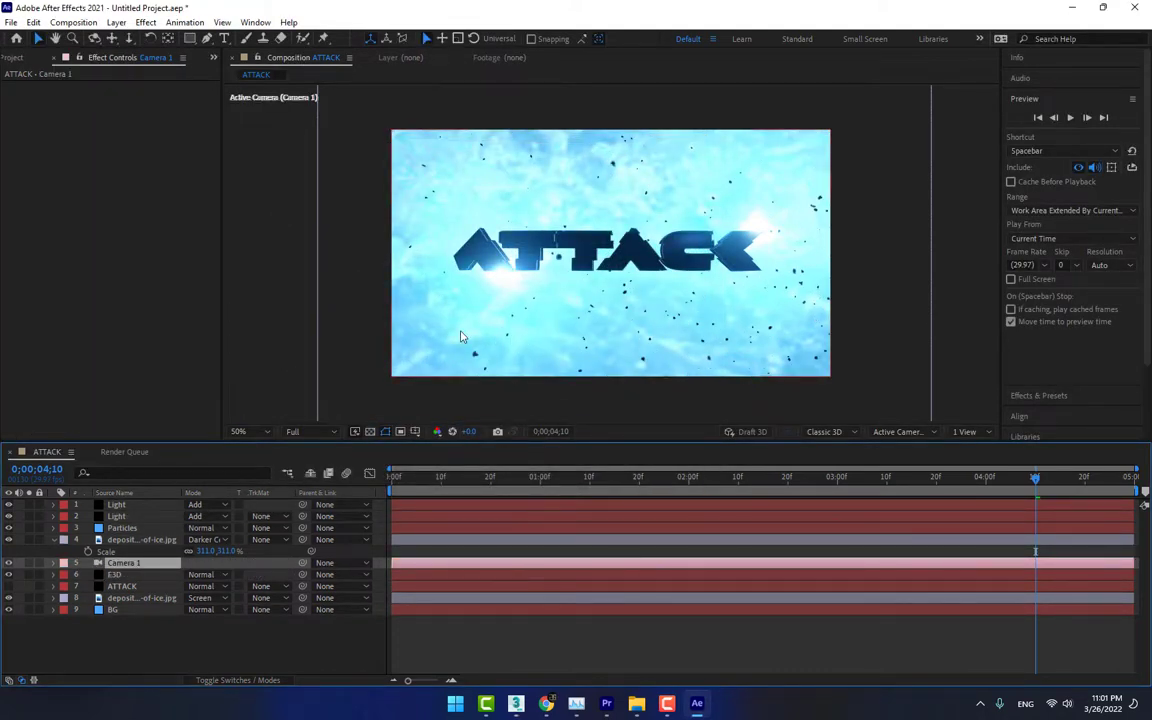
Toggle the upper ice texture layer off and on, and try adjusting its Opacity
click(140, 540)
click(9, 540)
click(9, 540)
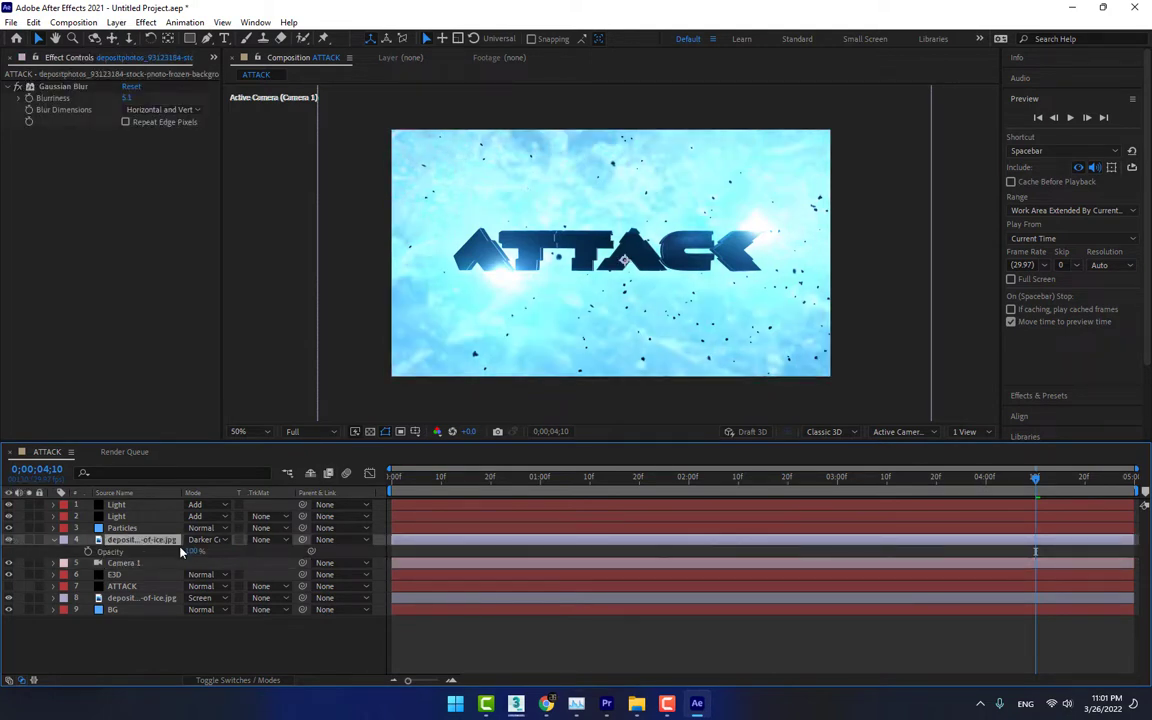
key(t)
drag(161, 551, 264, 558)
Try adjusting the lower ice texture layer's Opacity and check the title up close
click(150, 598)
key(t)
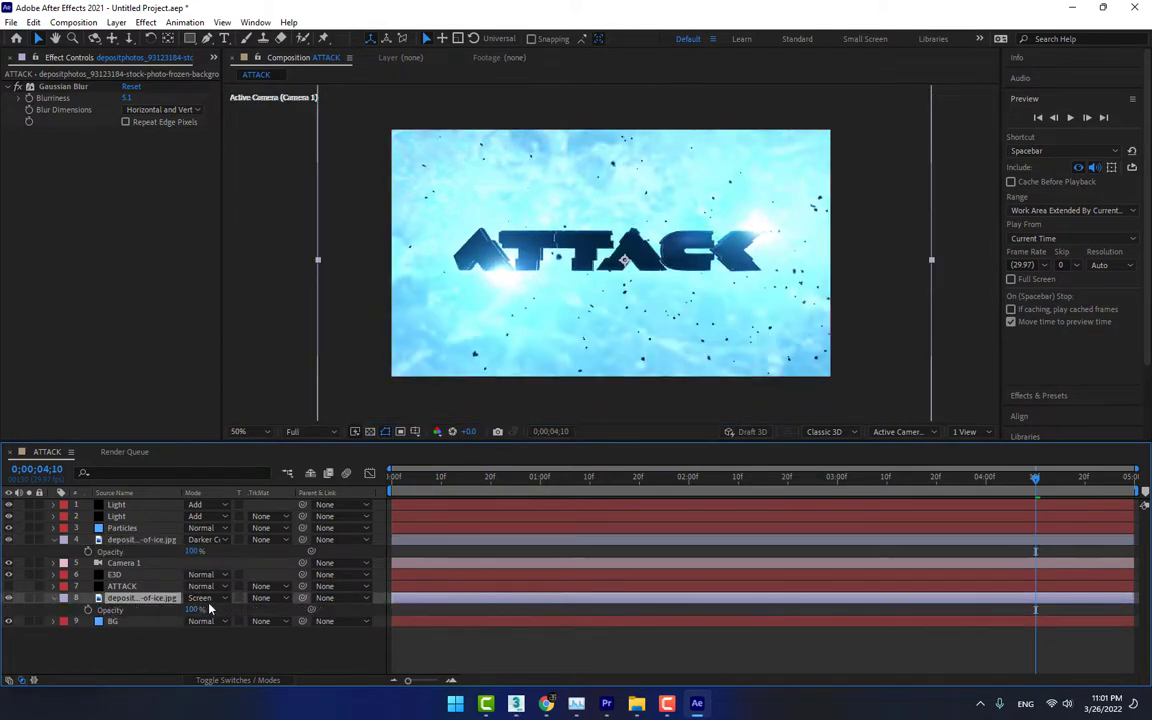
drag(191, 609, 221, 614)
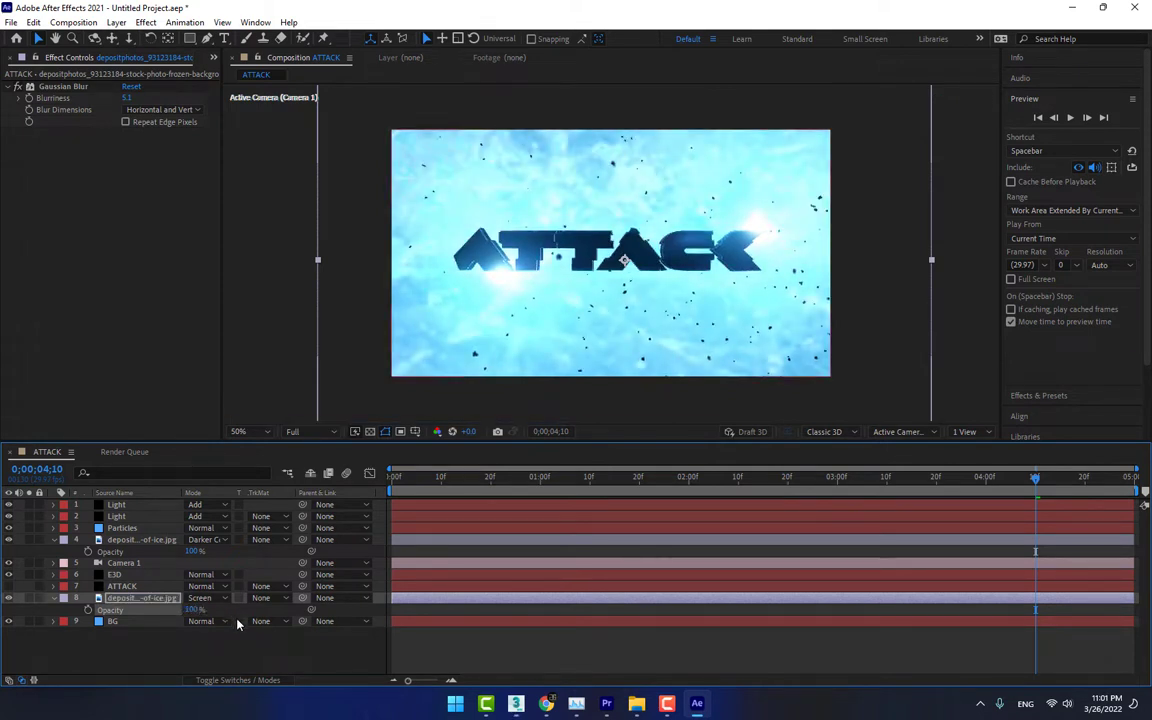
click(301, 639)
scroll(639, 231, up, 1)
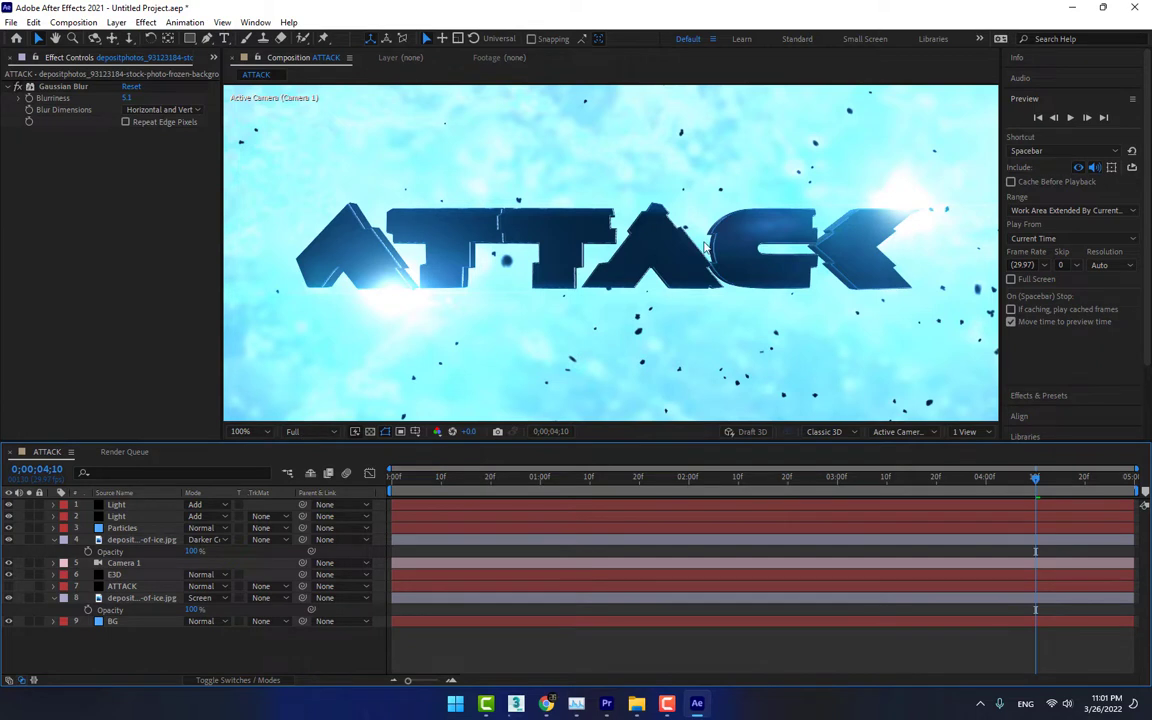
scroll(706, 244, down, 1)
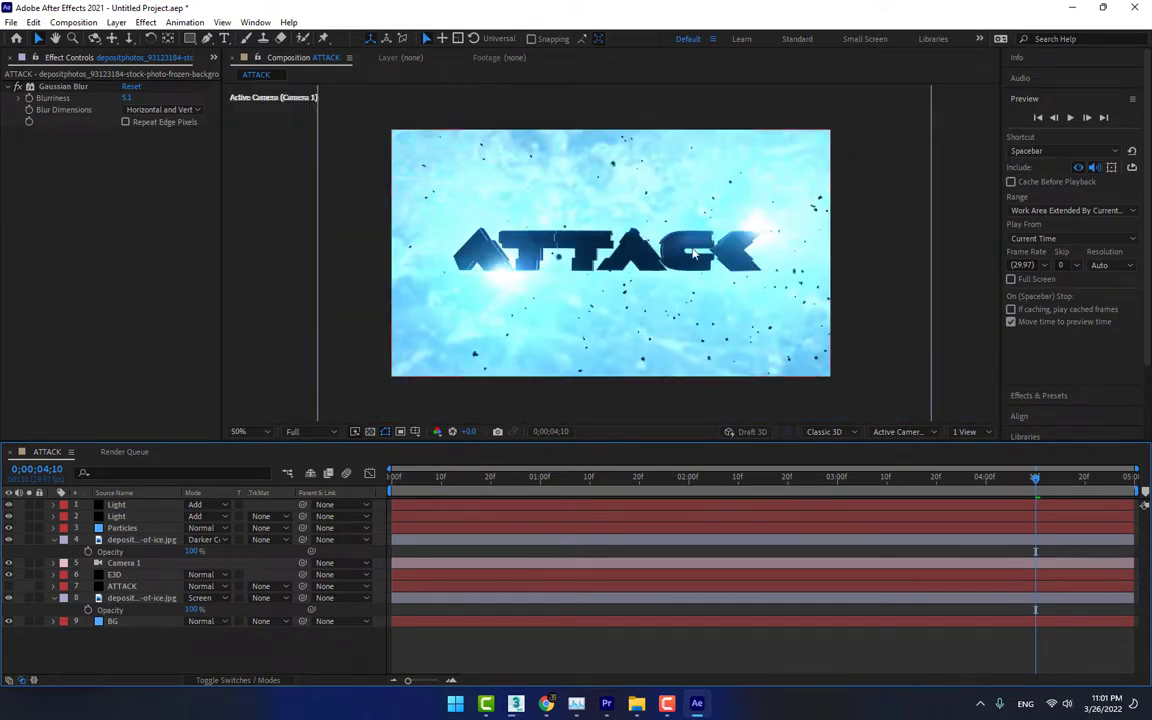
Duplicate the Light layer with the K's flare and move the copy's flare to about 1334, -32, outside the frame's upper-right corner
click(146, 512)
key(ctrl+d)
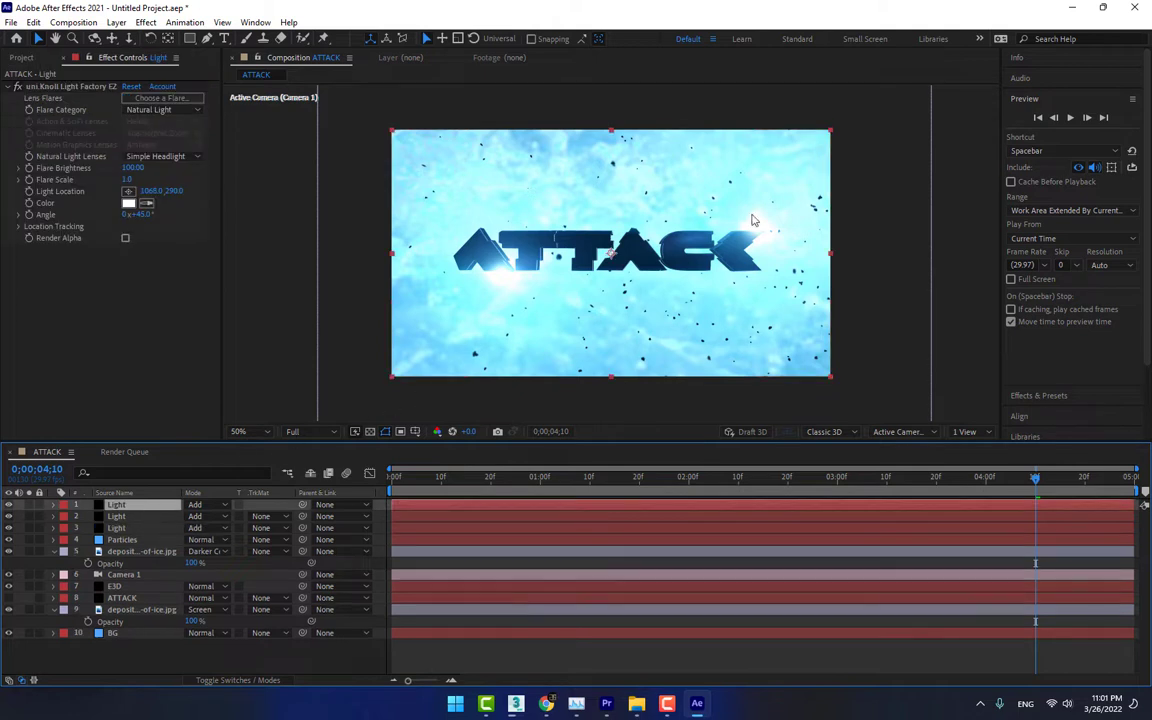
click(94, 87)
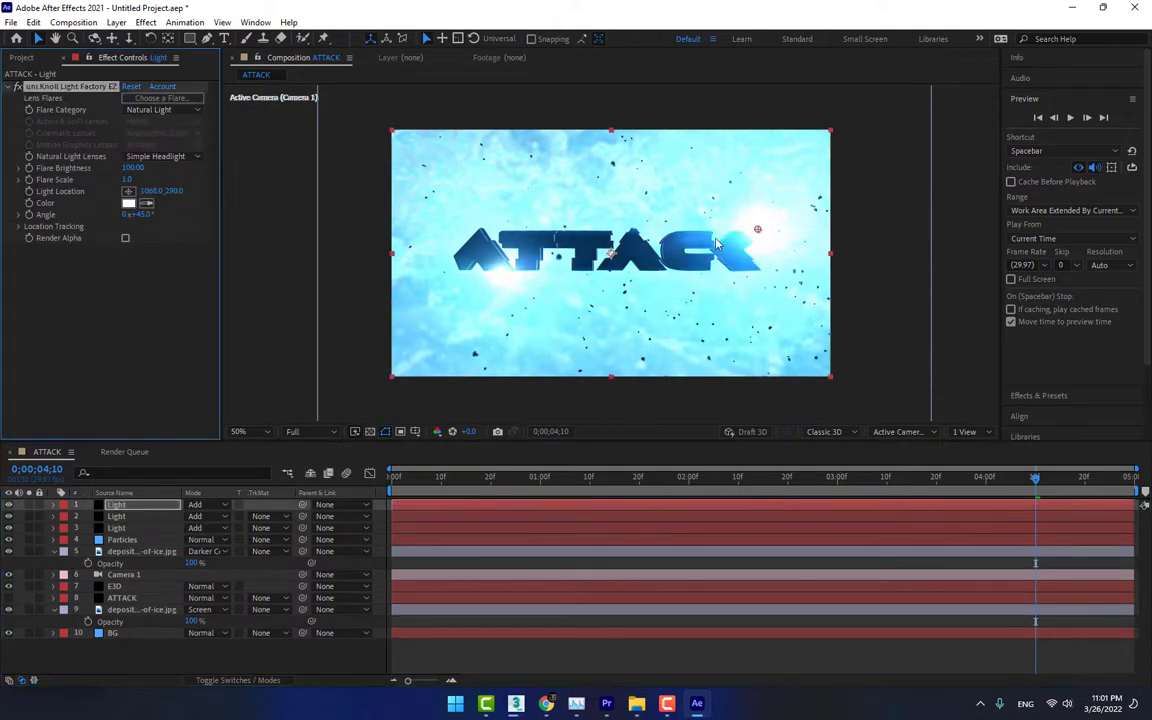
drag(758, 229, 849, 119)
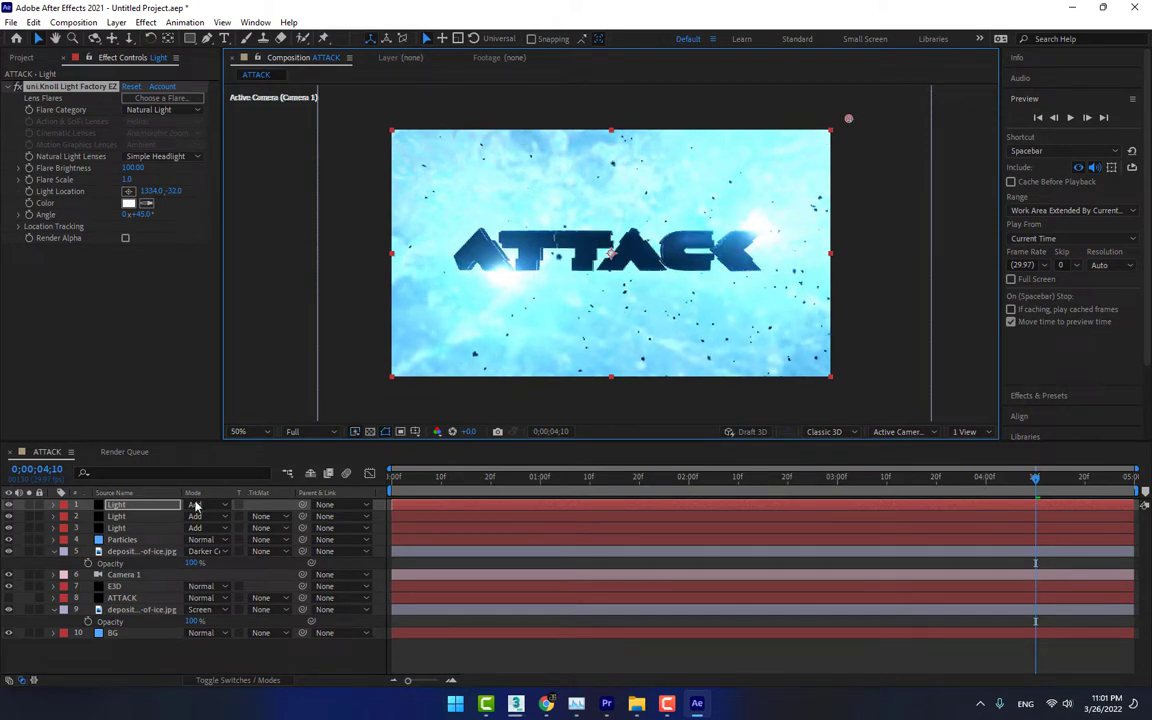
Lower the Flare Brightness of the third Light layer, the flare below the first A, to about 60
click(130, 527)
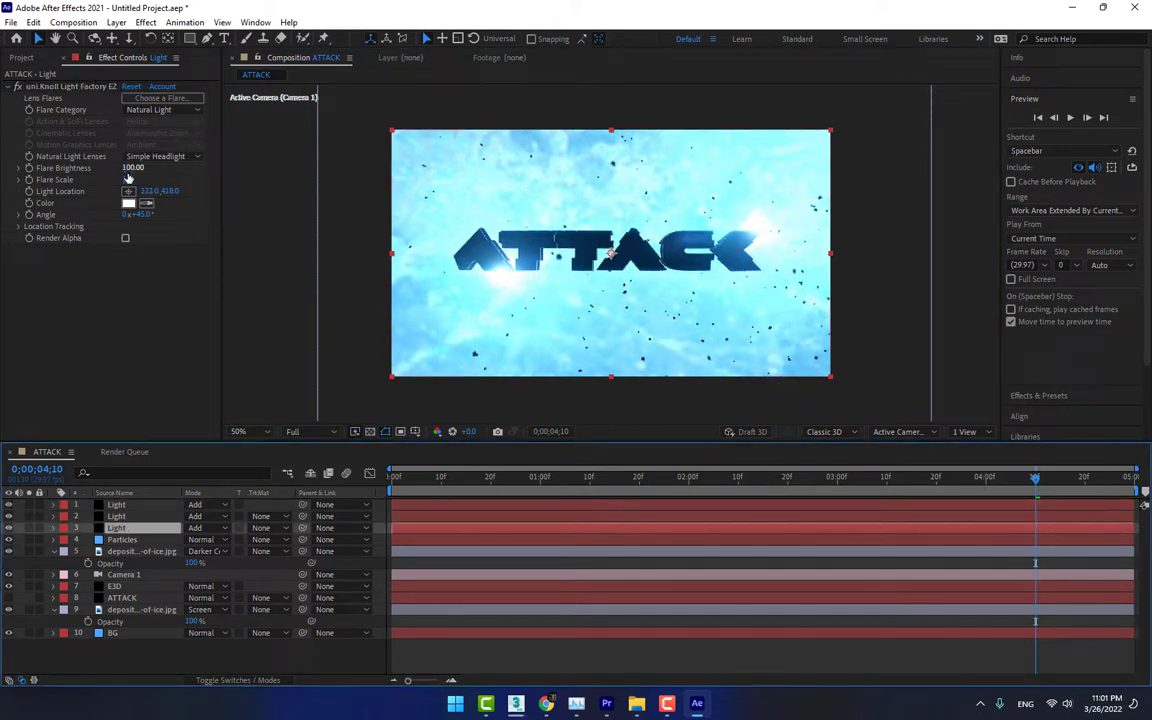
drag(133, 168, 106, 168)
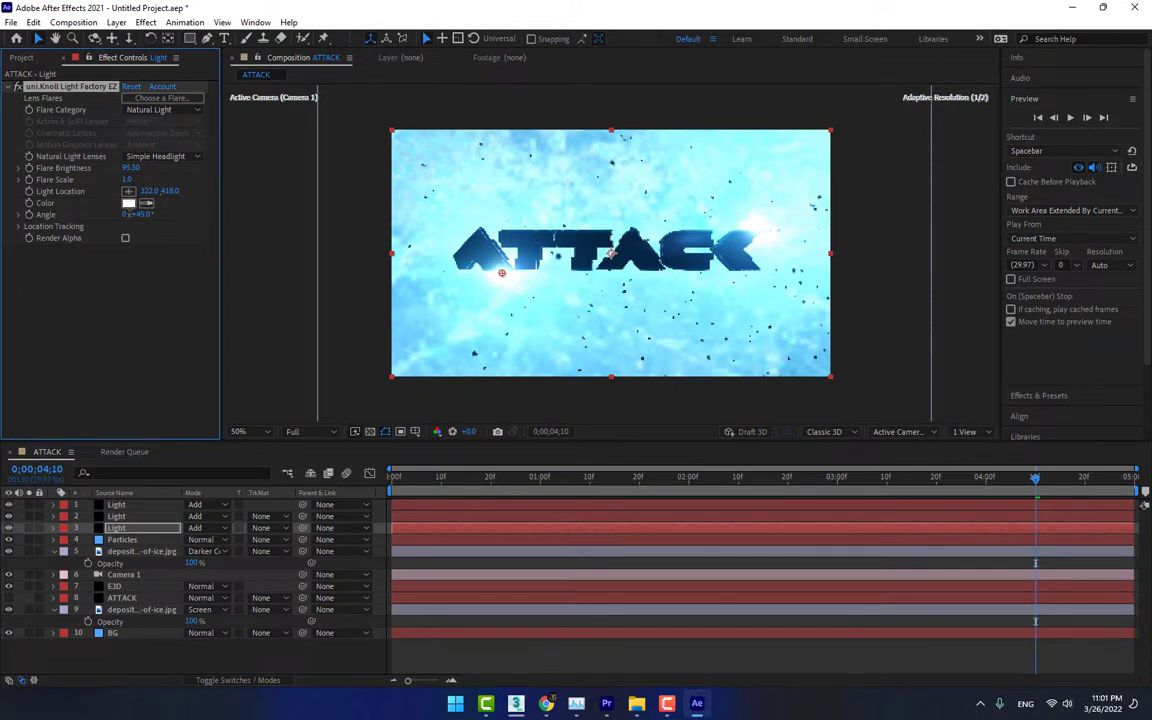
drag(116, 314, 113, 347)
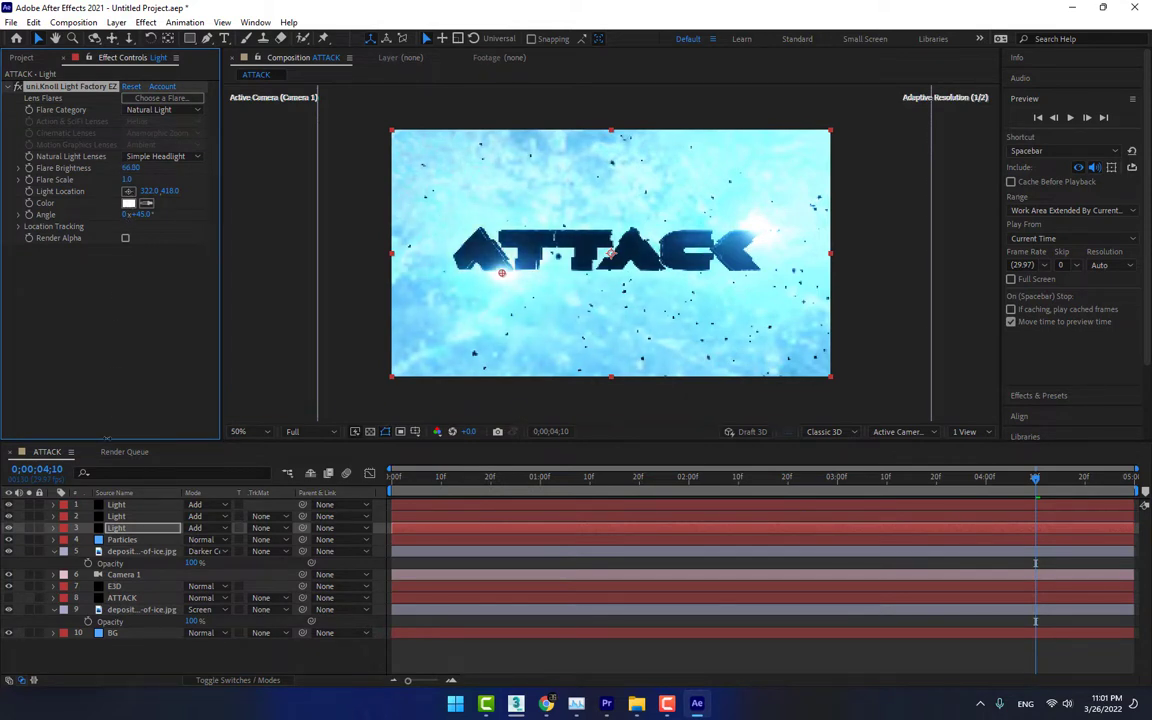
drag(107, 438, 103, 472)
drag(99, 528, 143, 406)
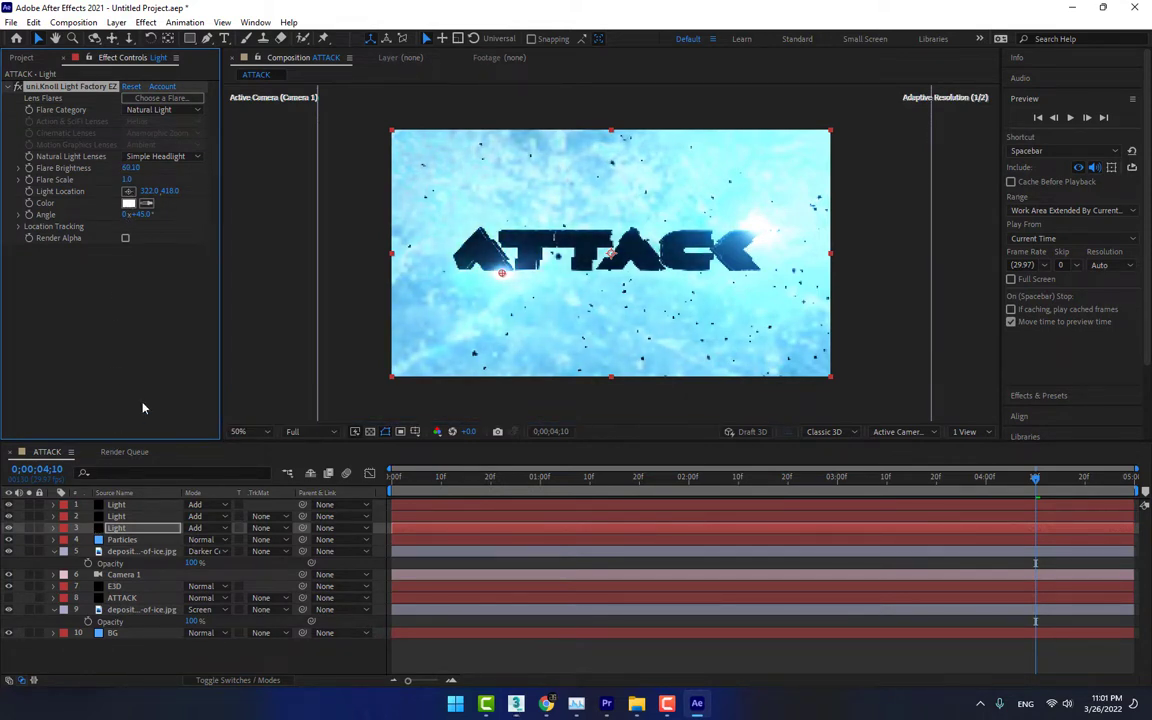
Compare natural light lenses such as Cool Lens, Bright Blue Lens and 35mm on the third Light layer's flare, and settle on Glint
click(156, 157)
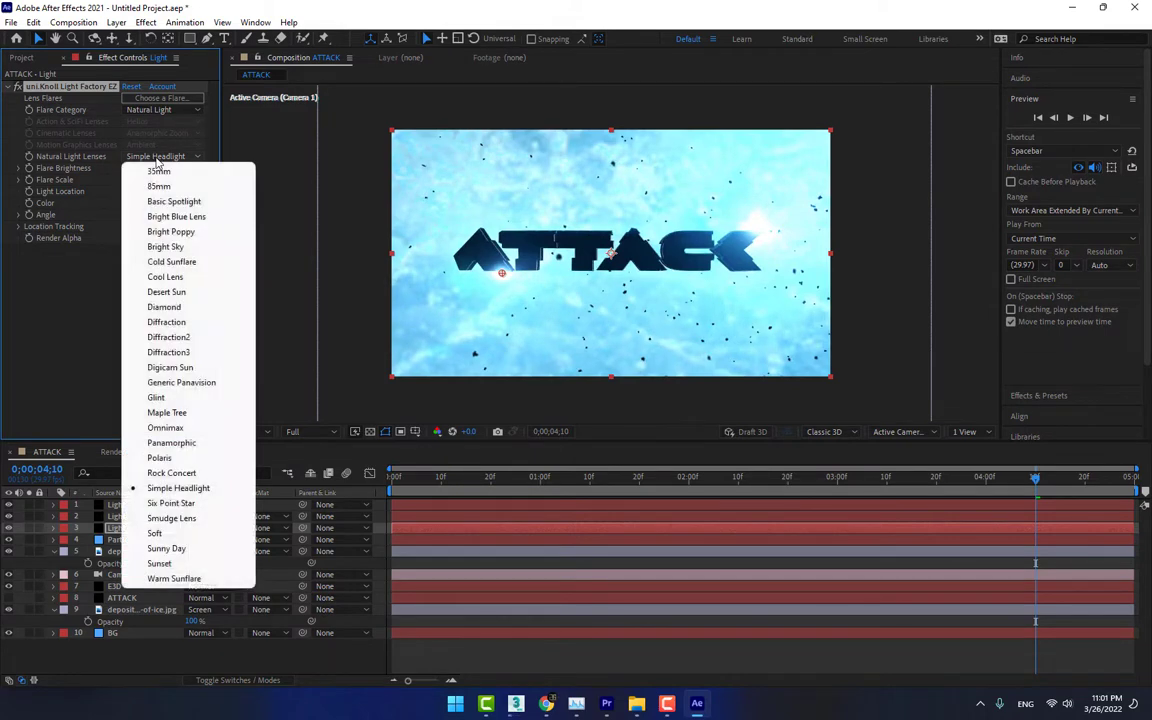
click(185, 281)
click(158, 157)
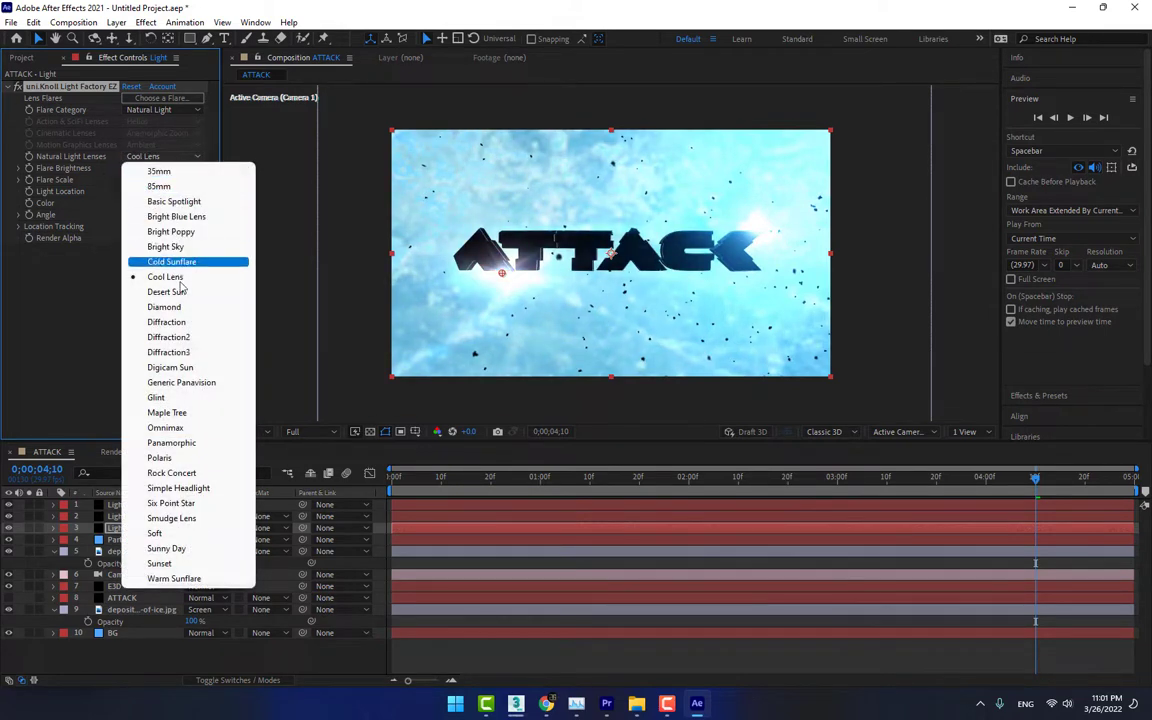
click(181, 306)
click(184, 158)
click(178, 217)
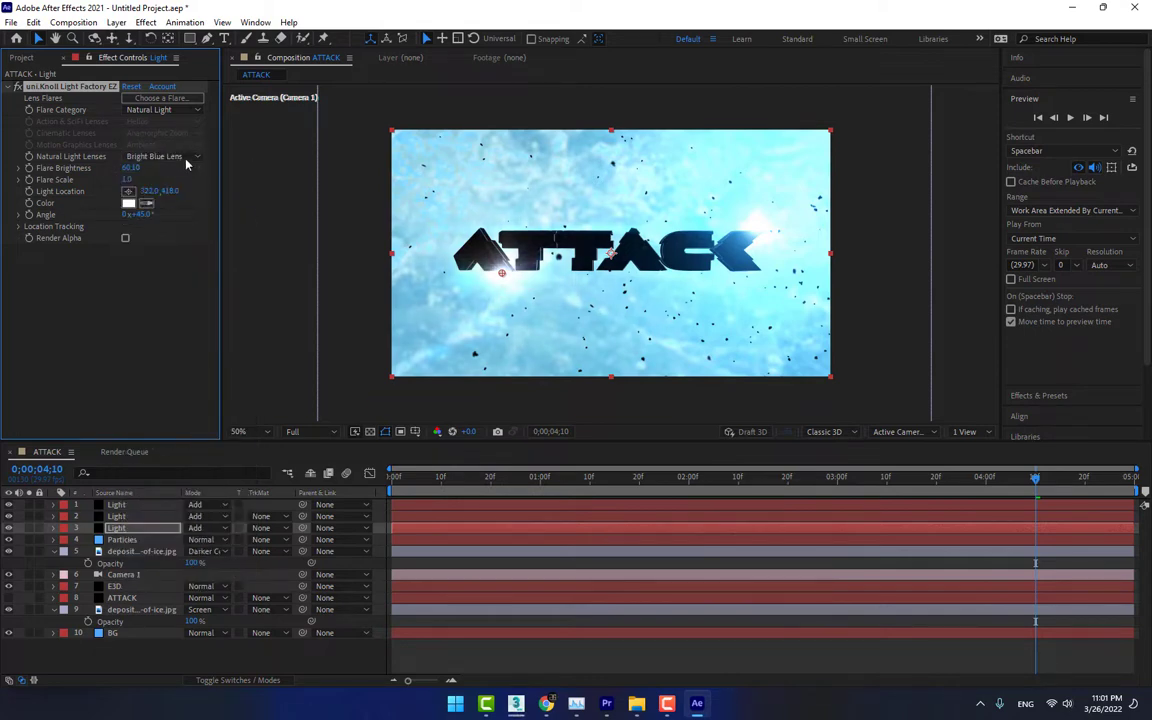
click(190, 156)
click(182, 169)
click(184, 158)
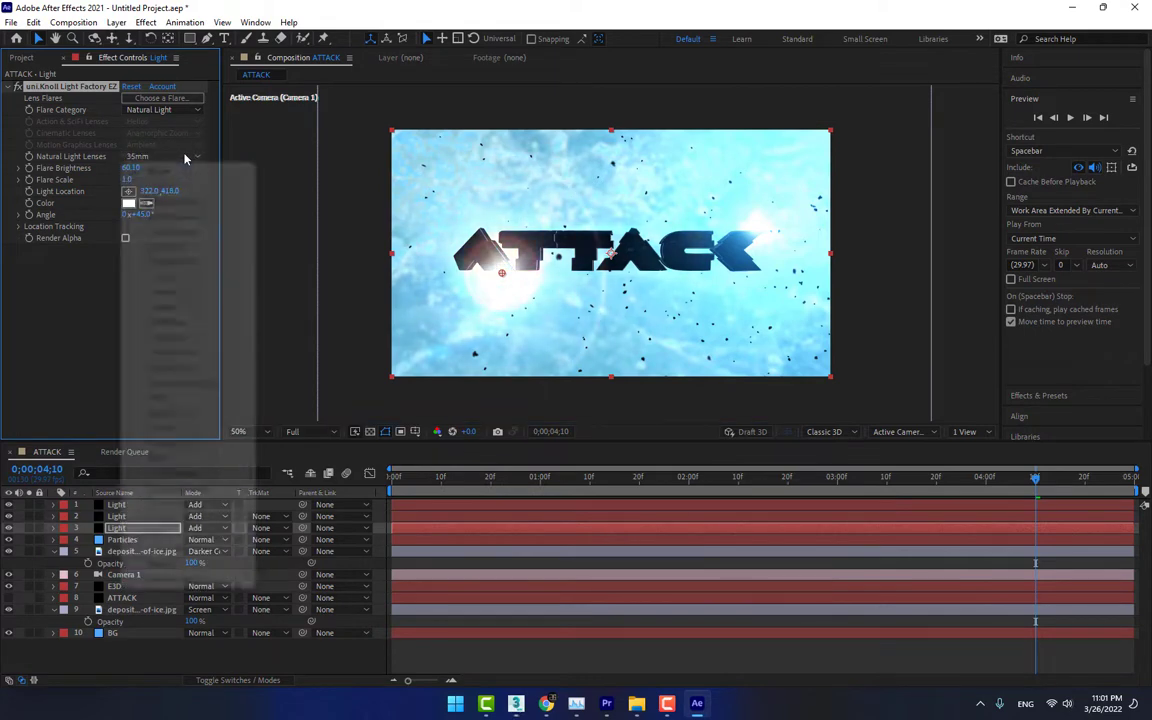
click(150, 366)
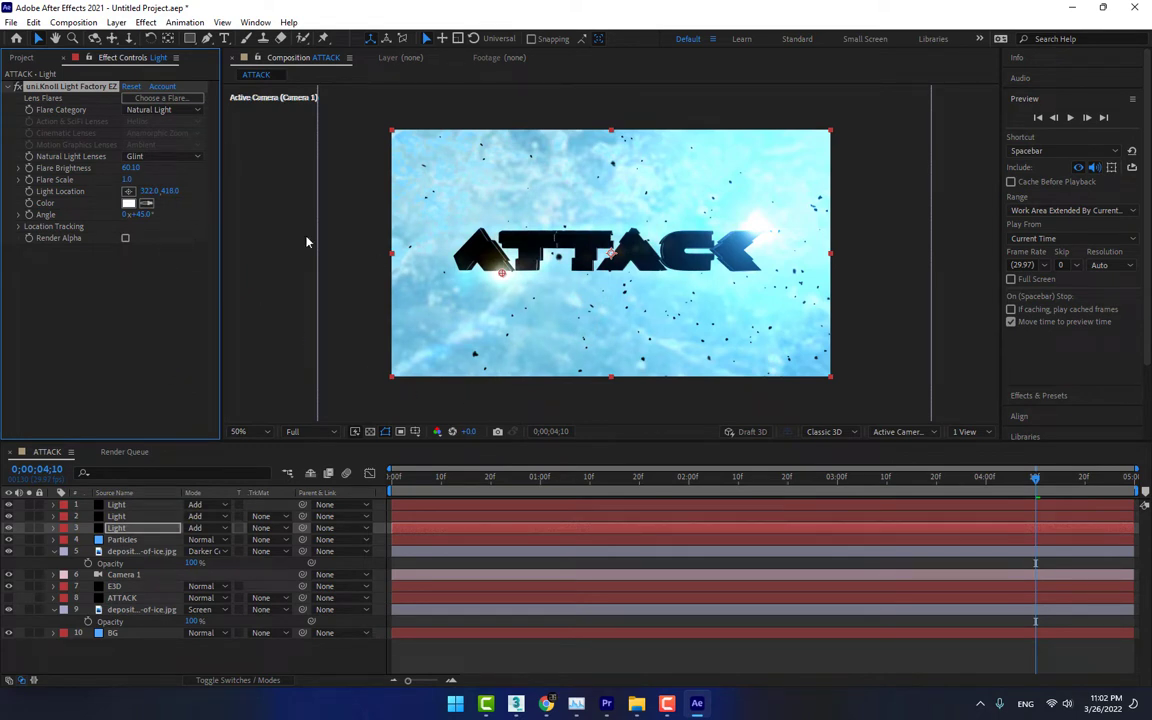
Duplicate the Glint flare effect, place the copy at about -6, 736 at the frame's lower-left corner, and raise its Flare Brightness to about 167
key(ctrl+d)
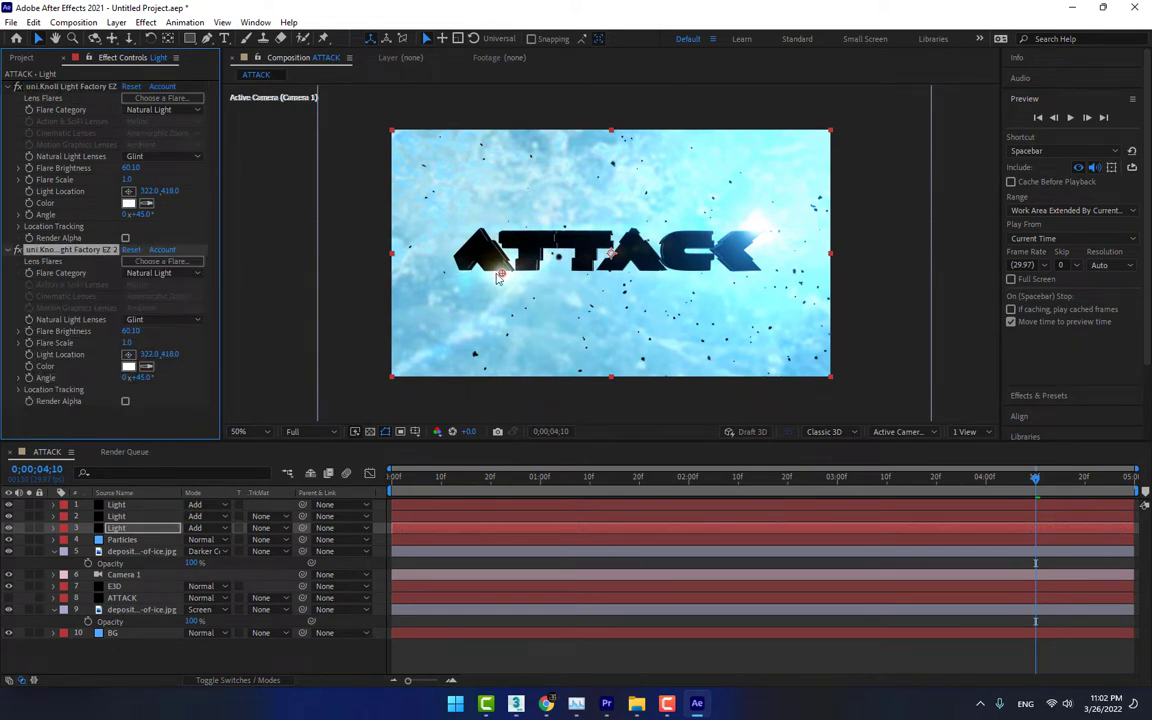
drag(502, 273, 396, 373)
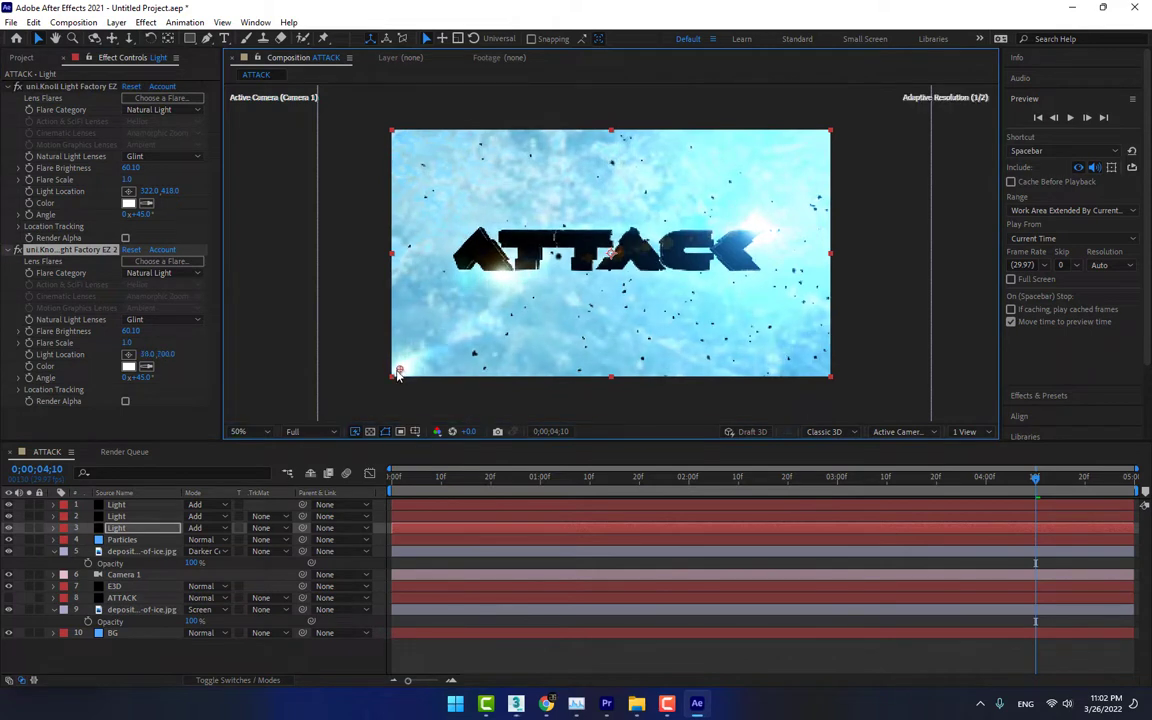
drag(133, 331, 158, 331)
drag(238, 326, 197, 329)
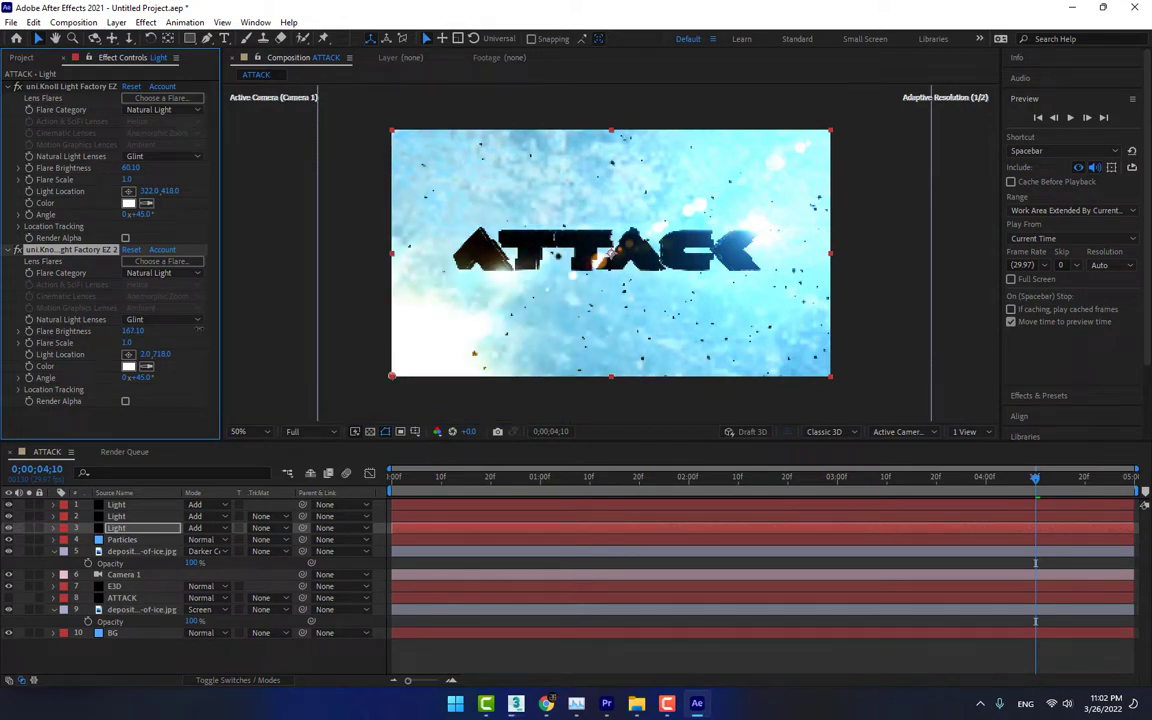
drag(392, 379, 389, 381)
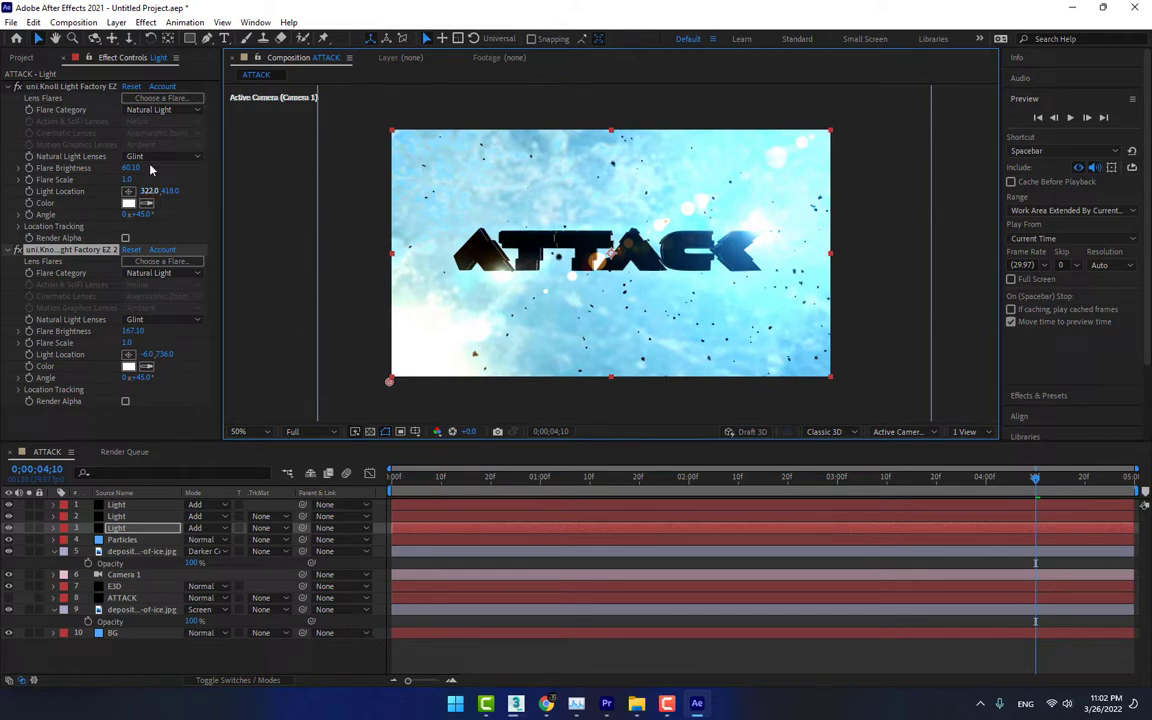
Try the Panamorphic lens on the corner flare, choose Polaris instead, and lower its Flare Brightness to about 112
click(164, 321)
click(212, 541)
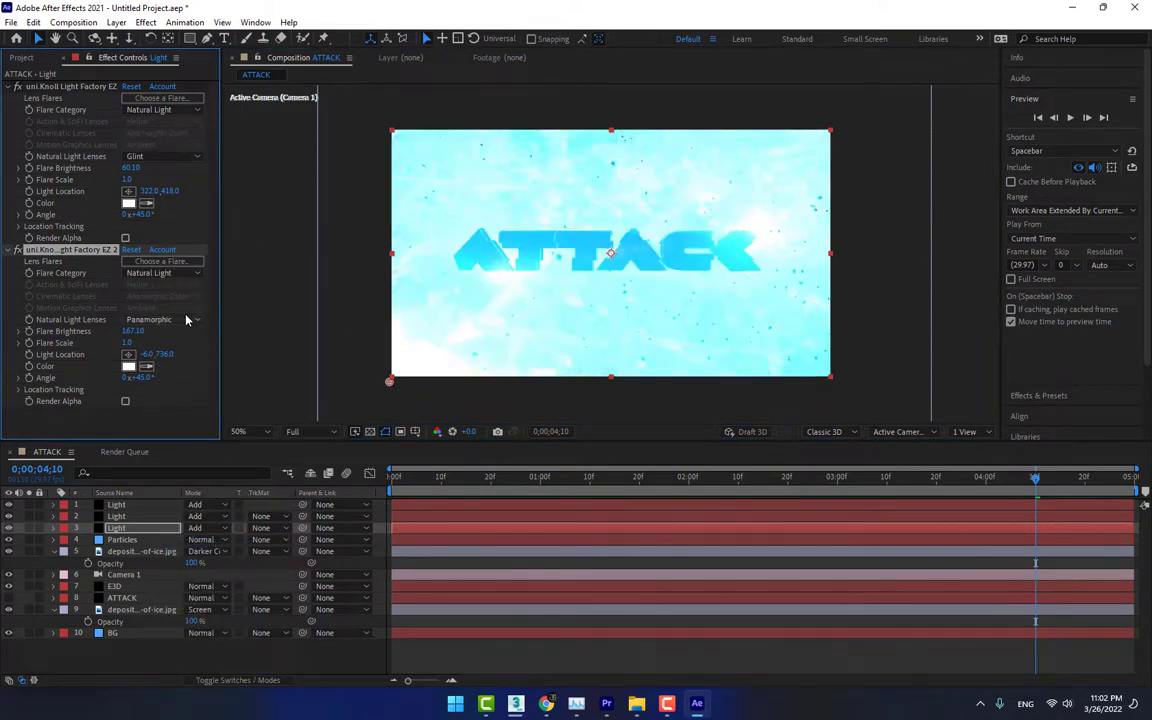
click(200, 320)
click(210, 541)
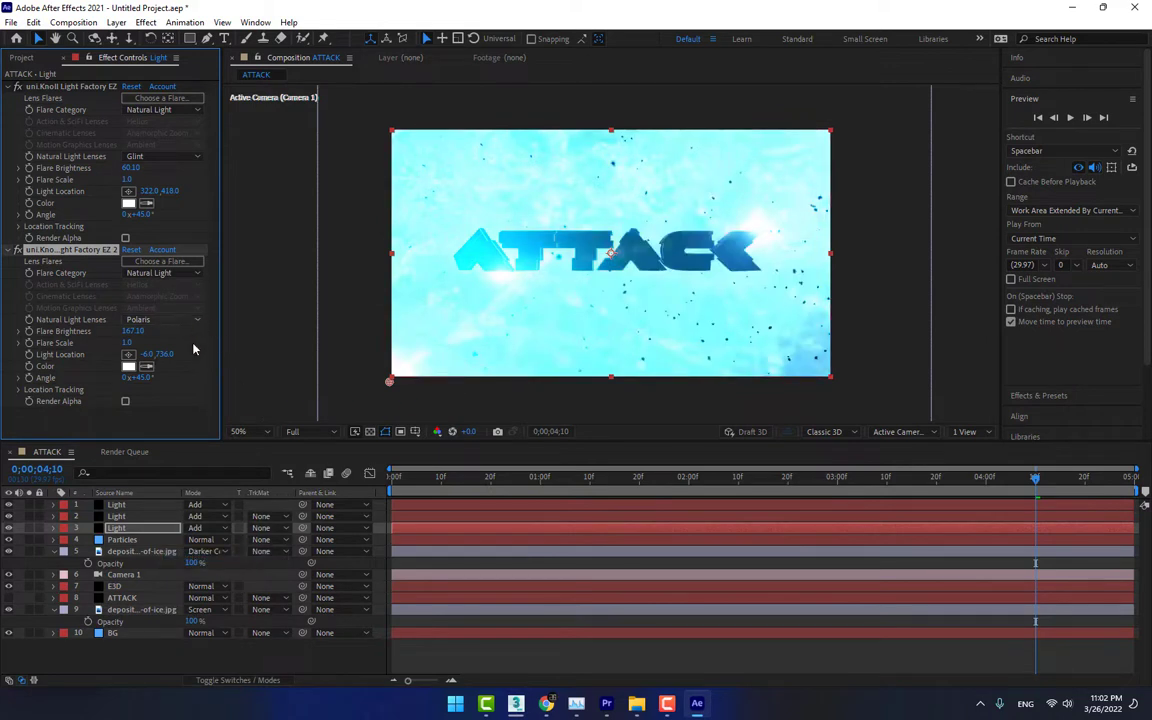
drag(134, 332, 160, 378)
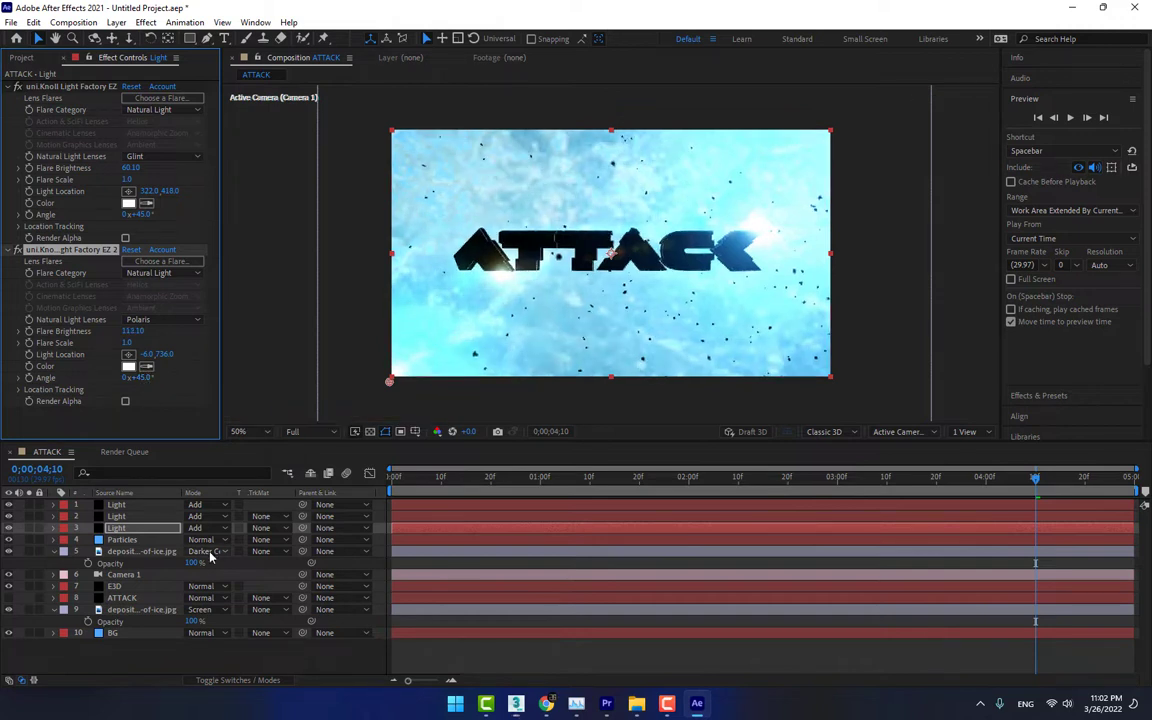
click(293, 660)
click(207, 38)
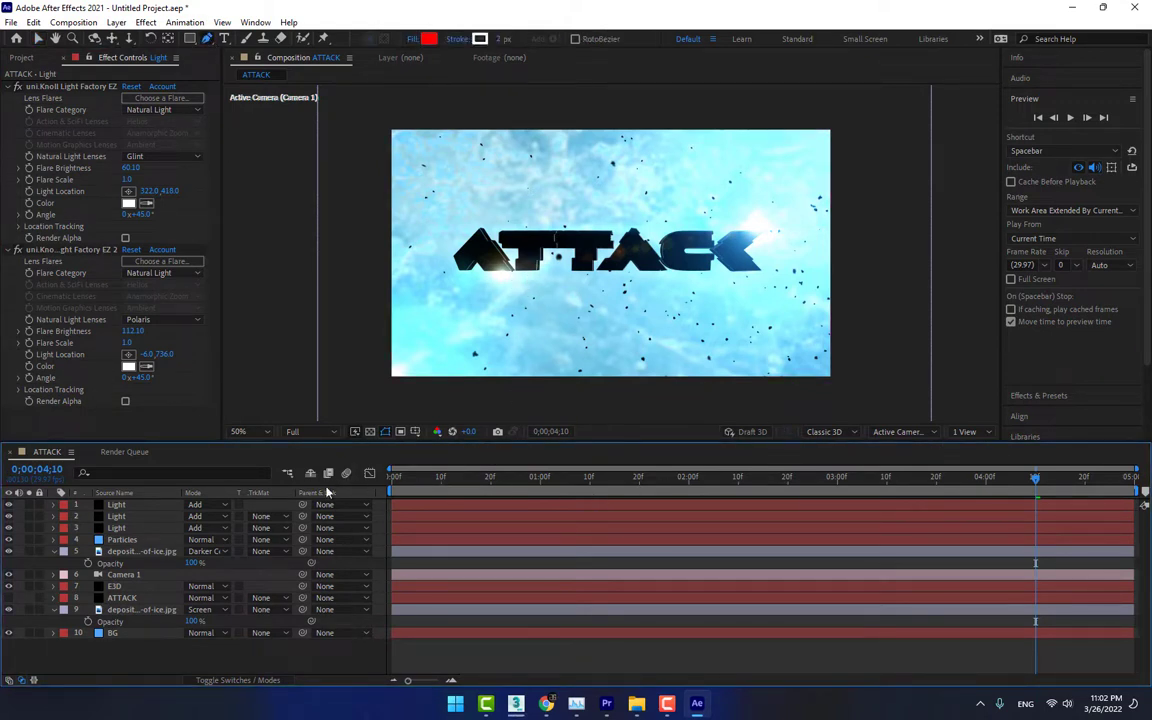
Set the E3D layer's Group 1 Position Z to -2600 and keyframe it at 0;00;01;00
key(Home)
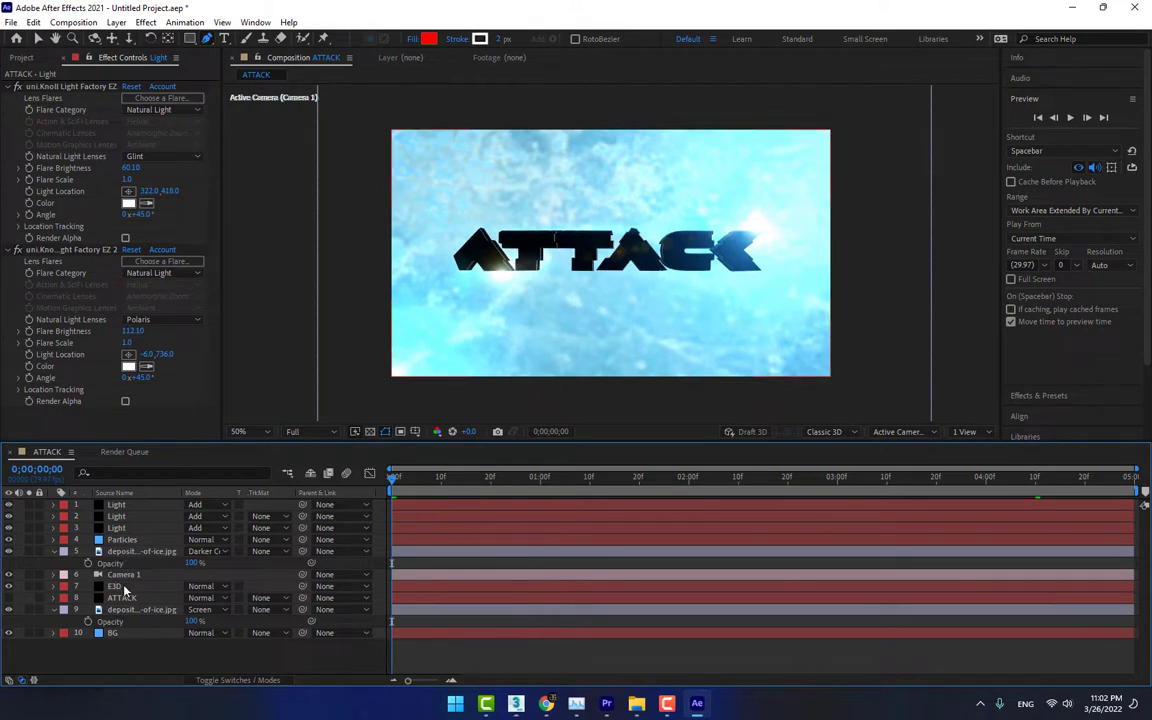
click(123, 588)
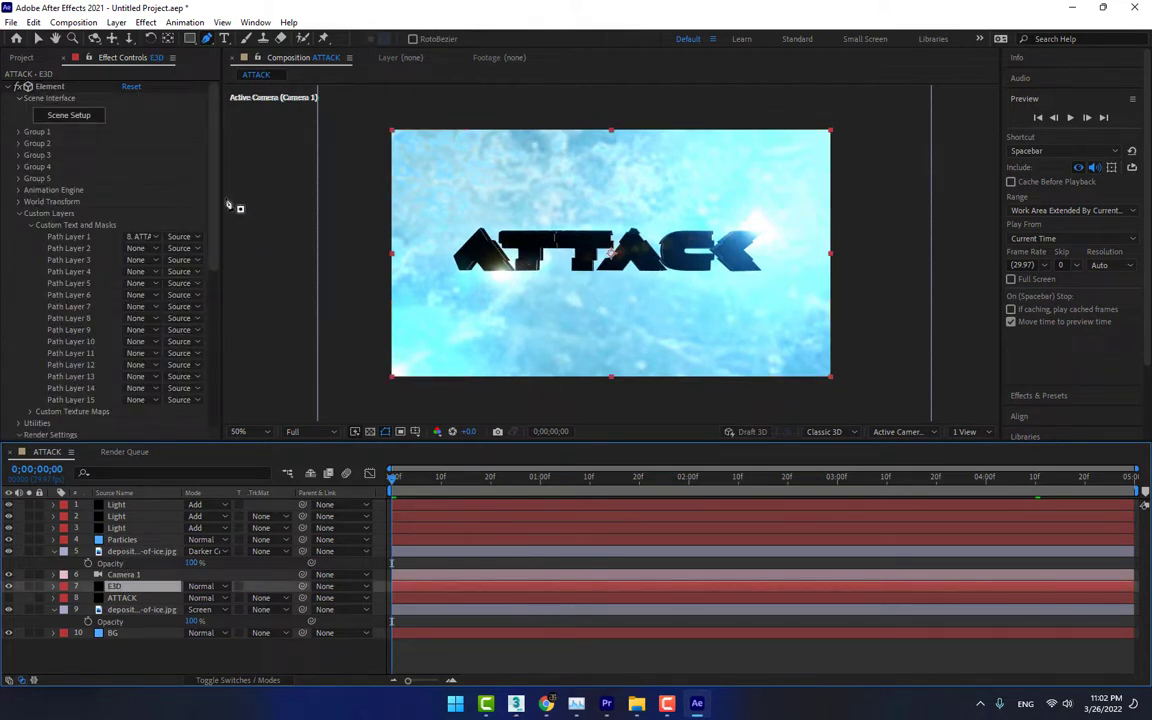
click(18, 132)
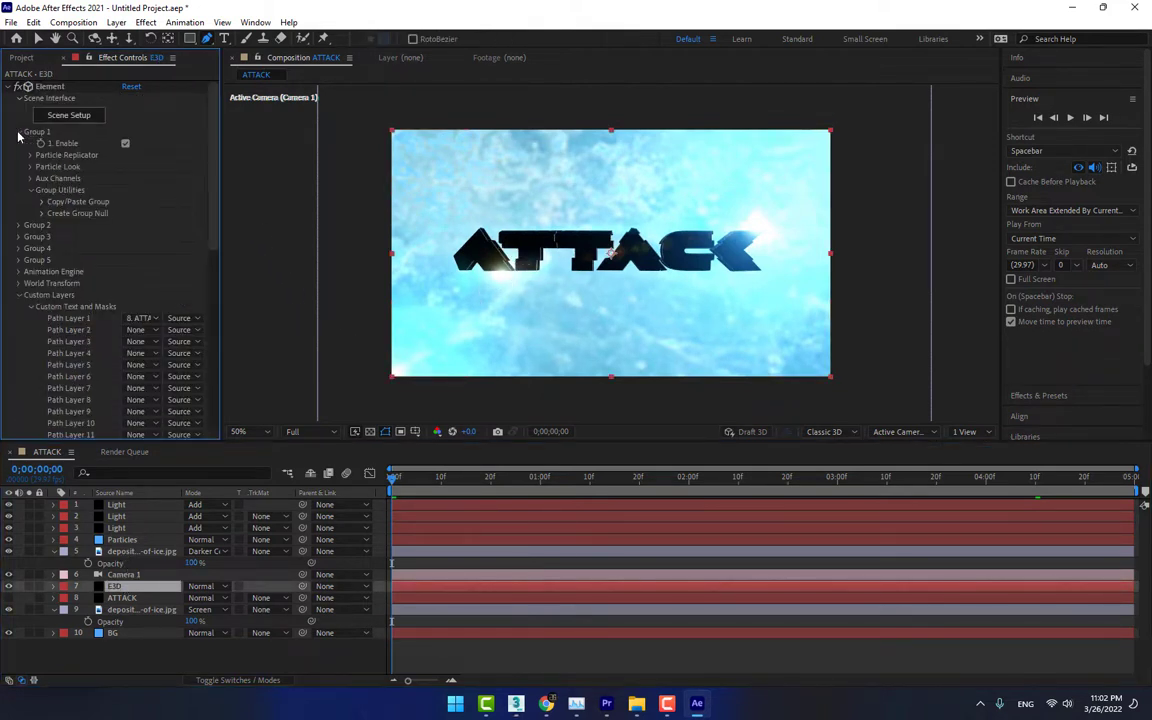
click(30, 155)
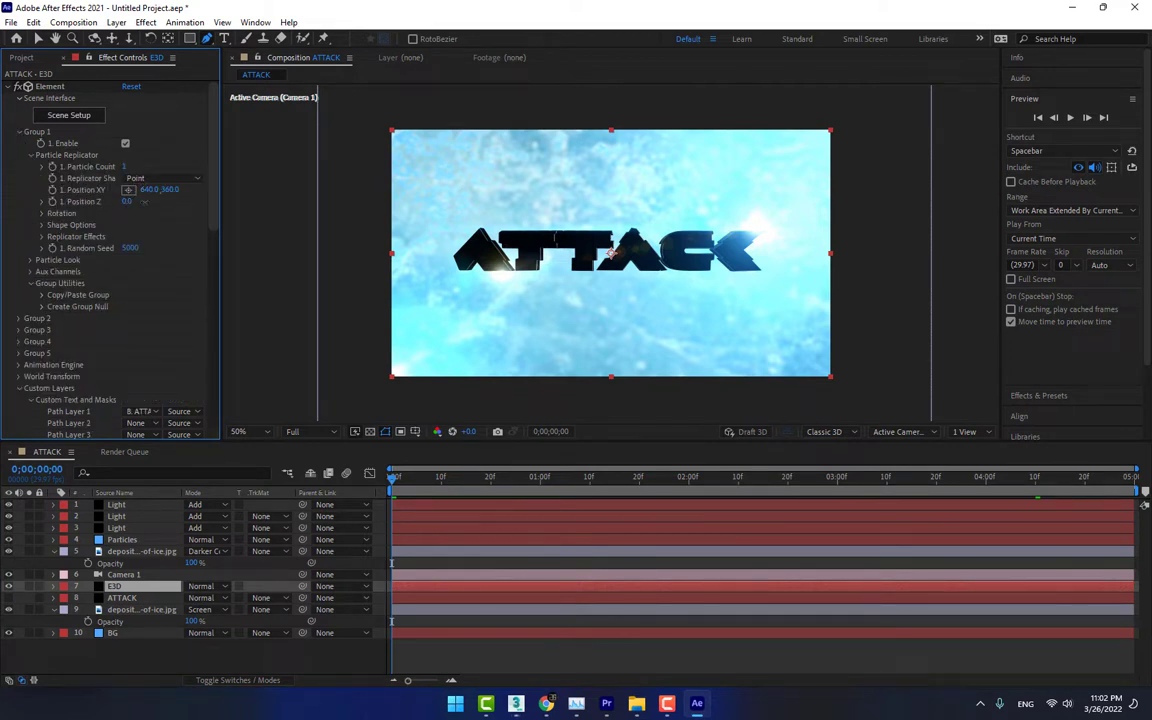
drag(126, 202, 82, 203)
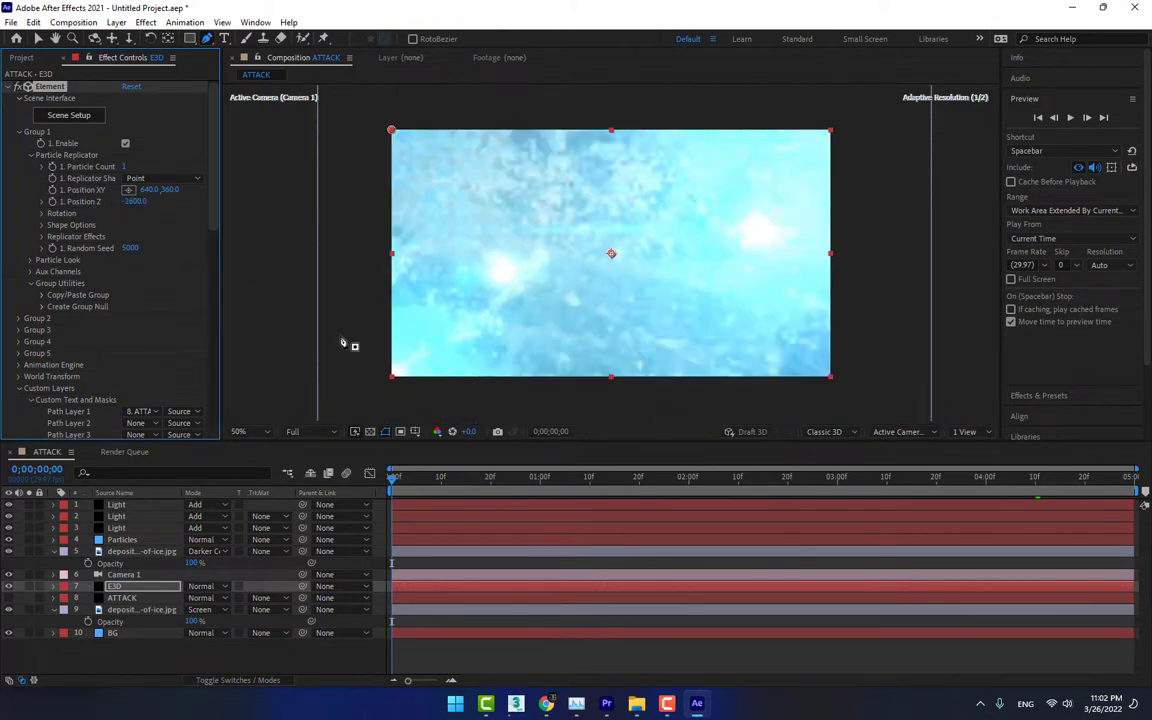
click(541, 484)
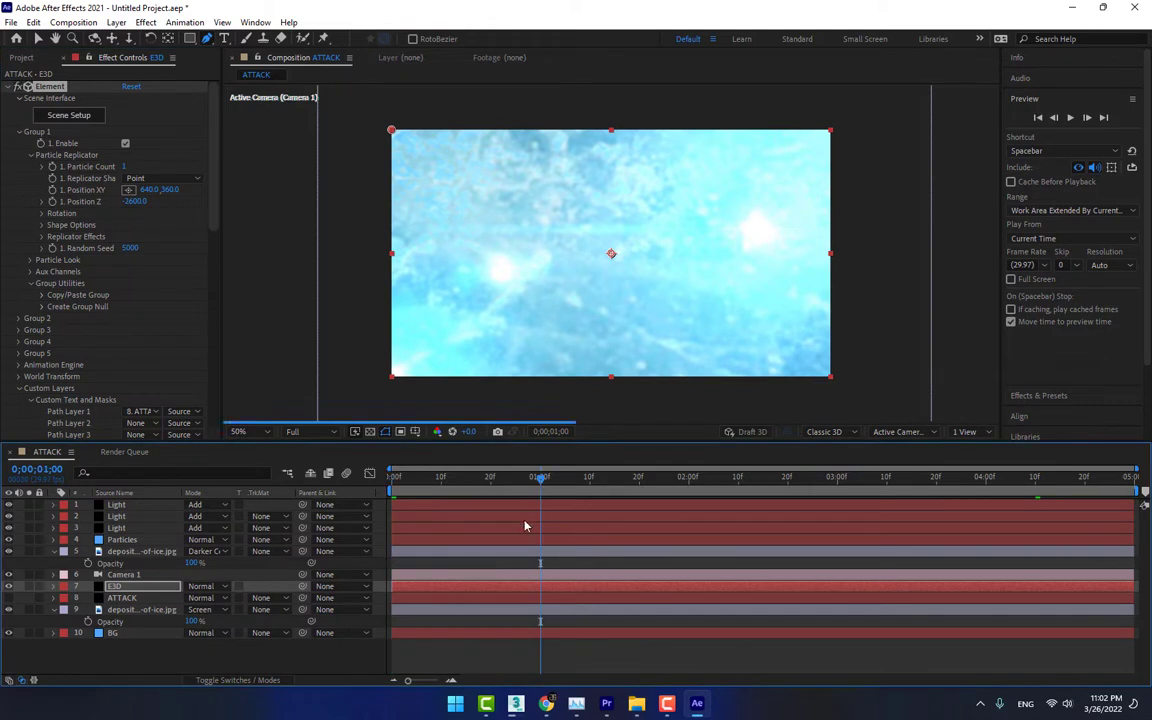
click(51, 200)
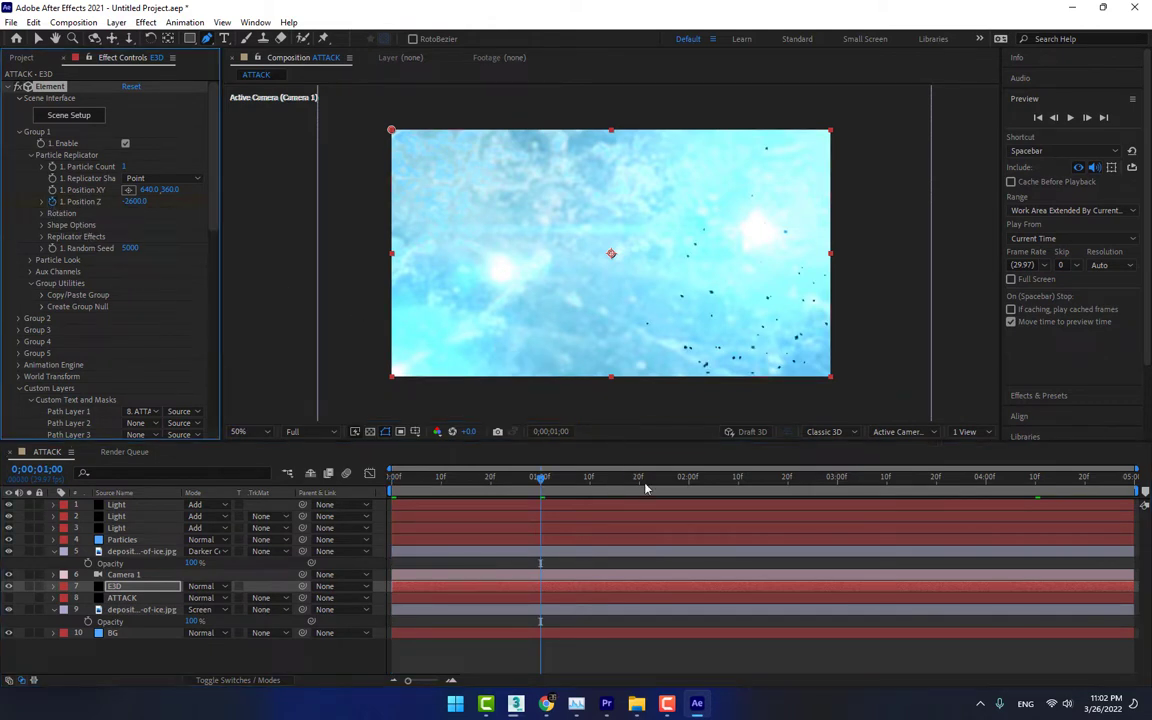
Keyframe the Group 1 Position Z at 0;00;01;10, trying 0 first and adjusting it to -153 with the composition fitted to view
click(590, 481)
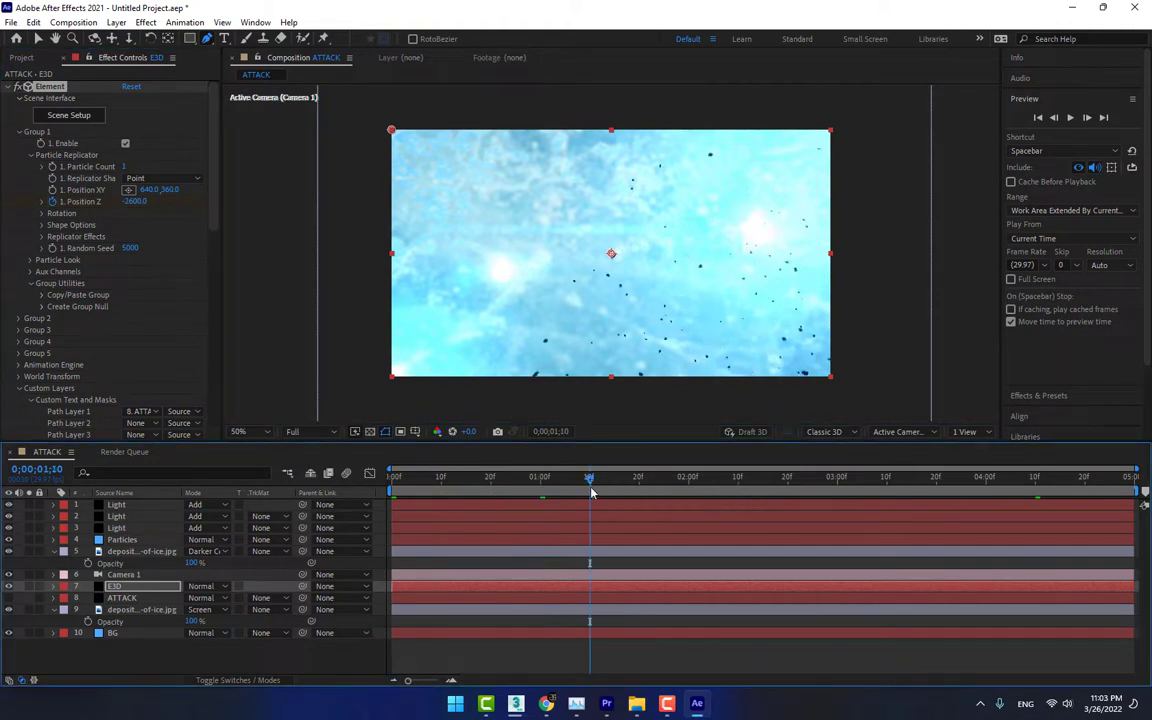
click(136, 202)
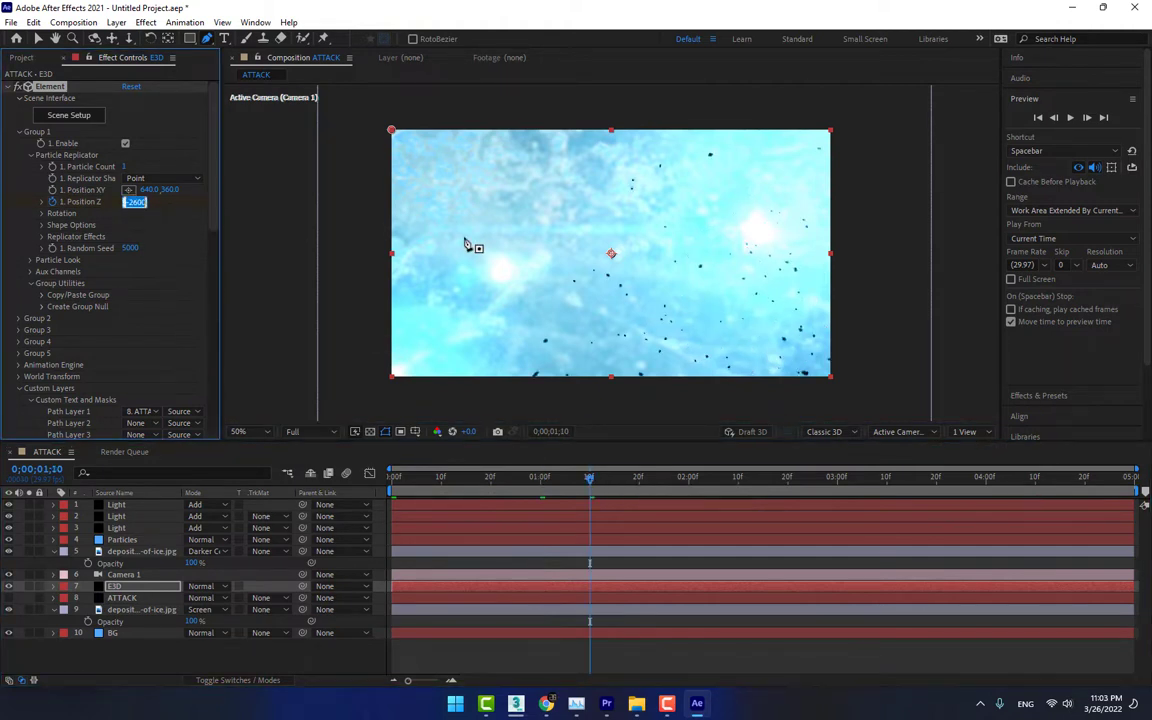
text(0)
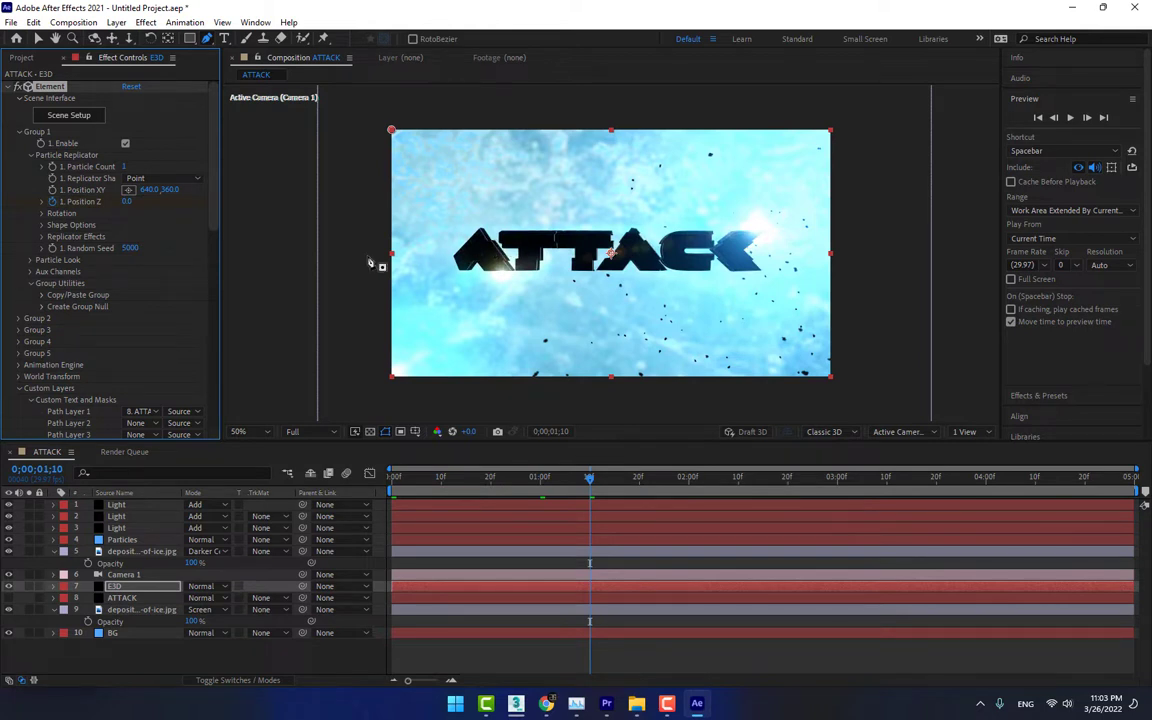
click(250, 432)
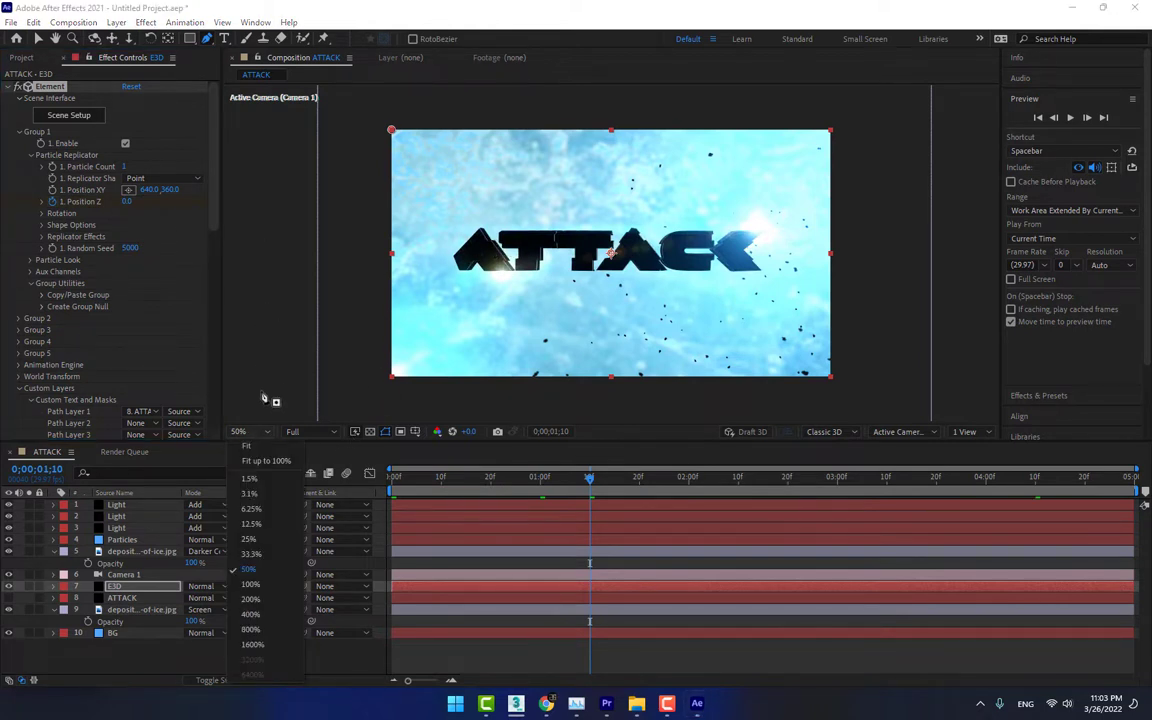
click(261, 449)
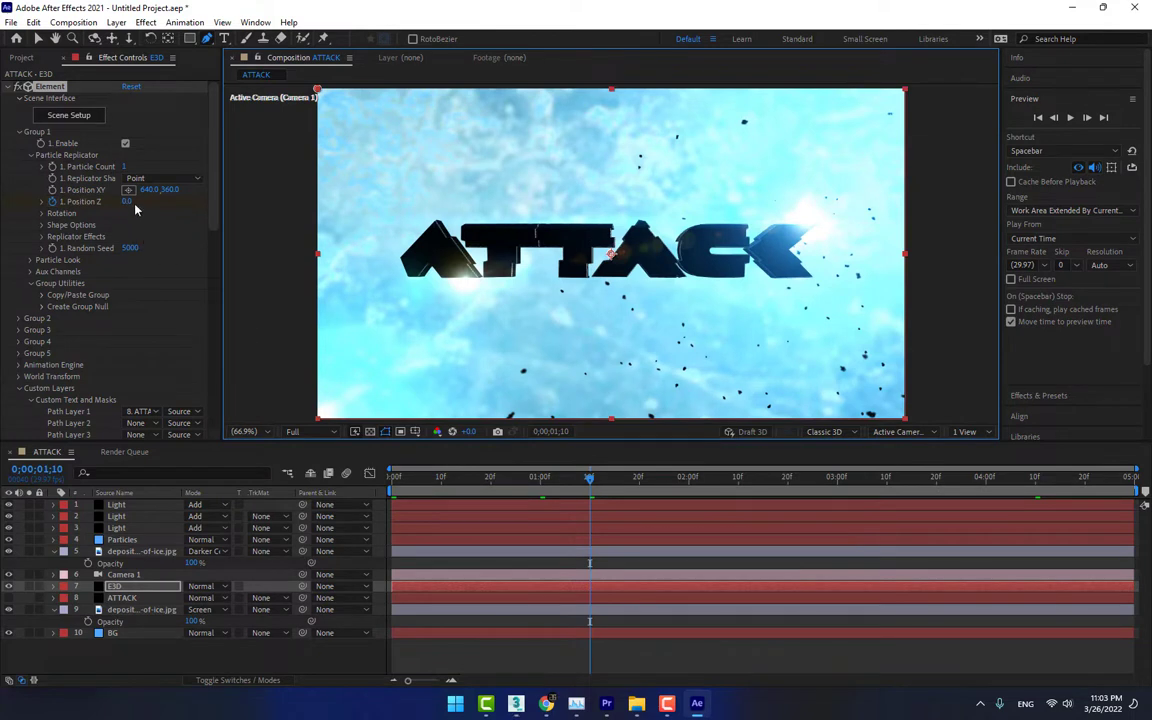
drag(131, 202, 69, 248)
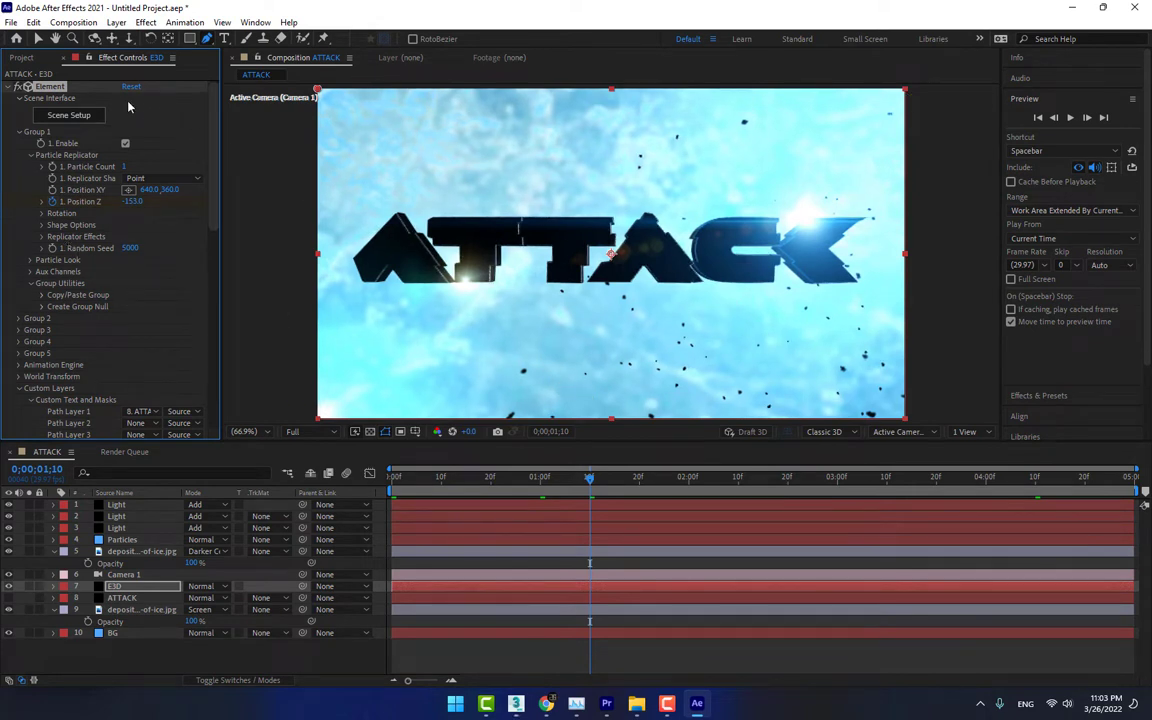
Delete the Polaris flare effect from the third Light layer and select its remaining Glint flare effect
click(38, 38)
click(117, 527)
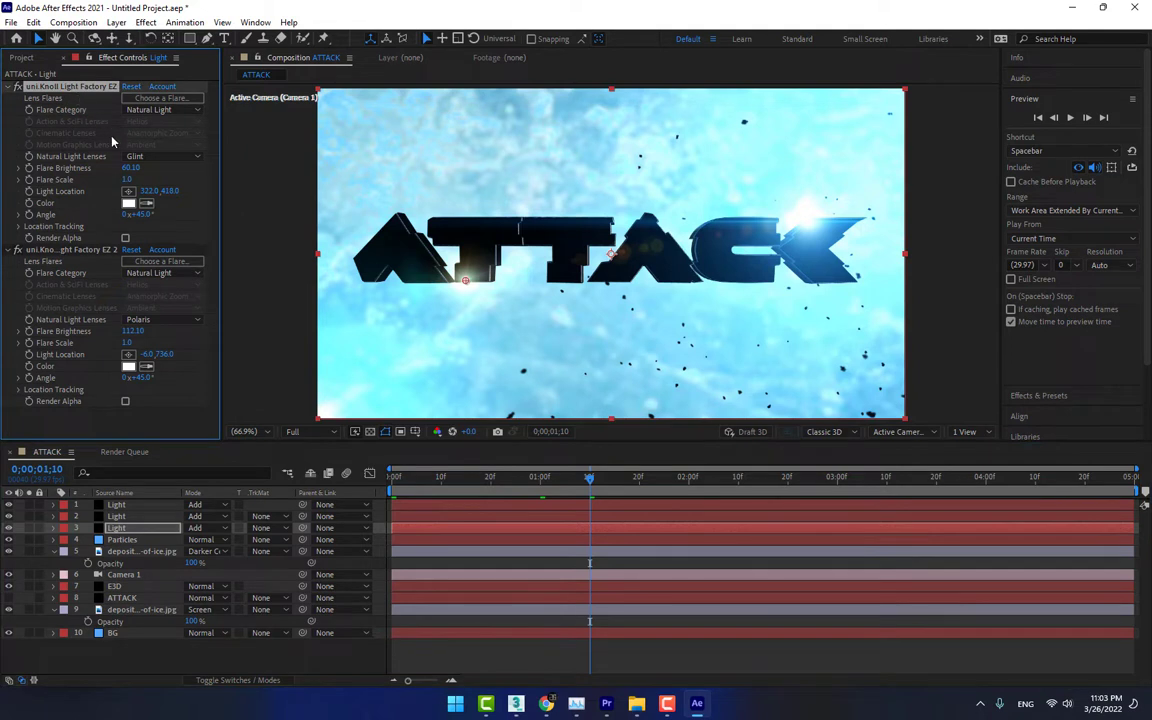
click(84, 250)
key(Delete)
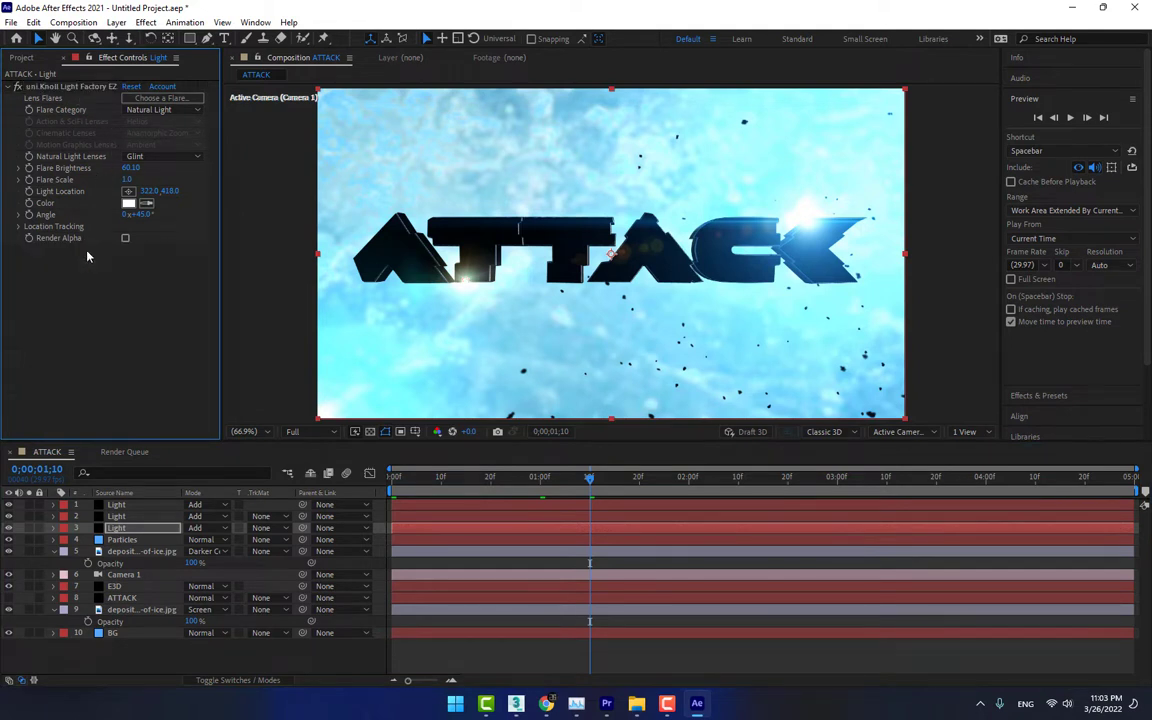
click(62, 86)
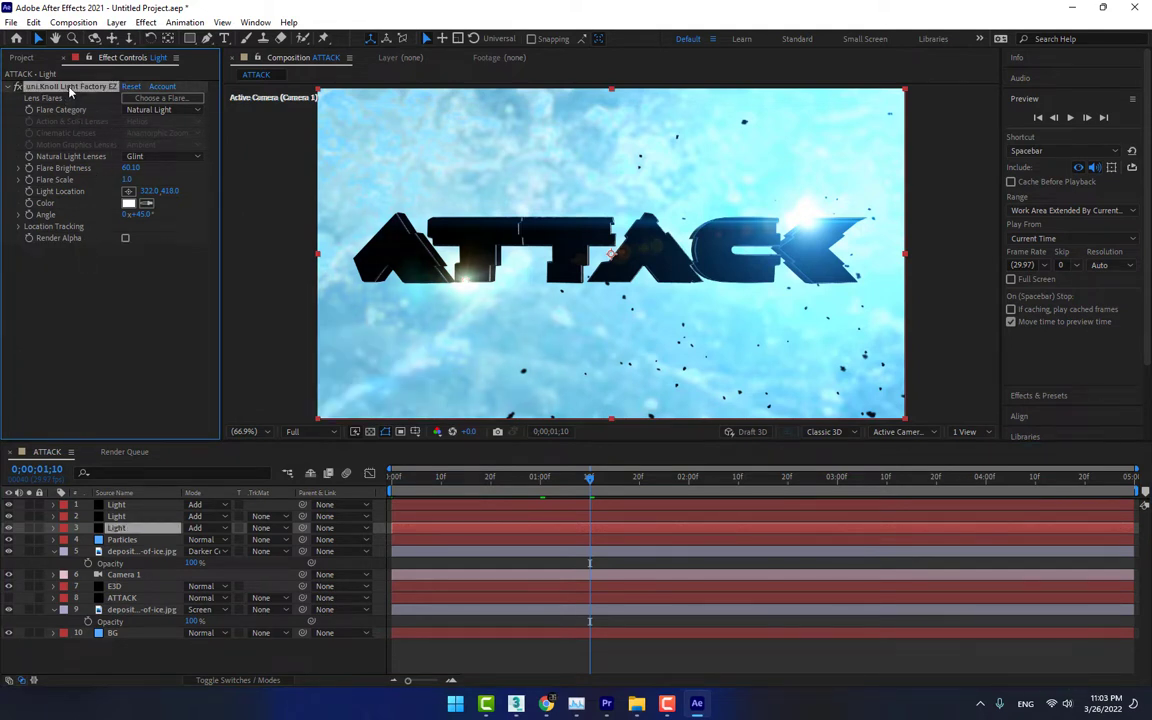
Delete the third Light layer with the Glint flare under the first T
click(464, 285)
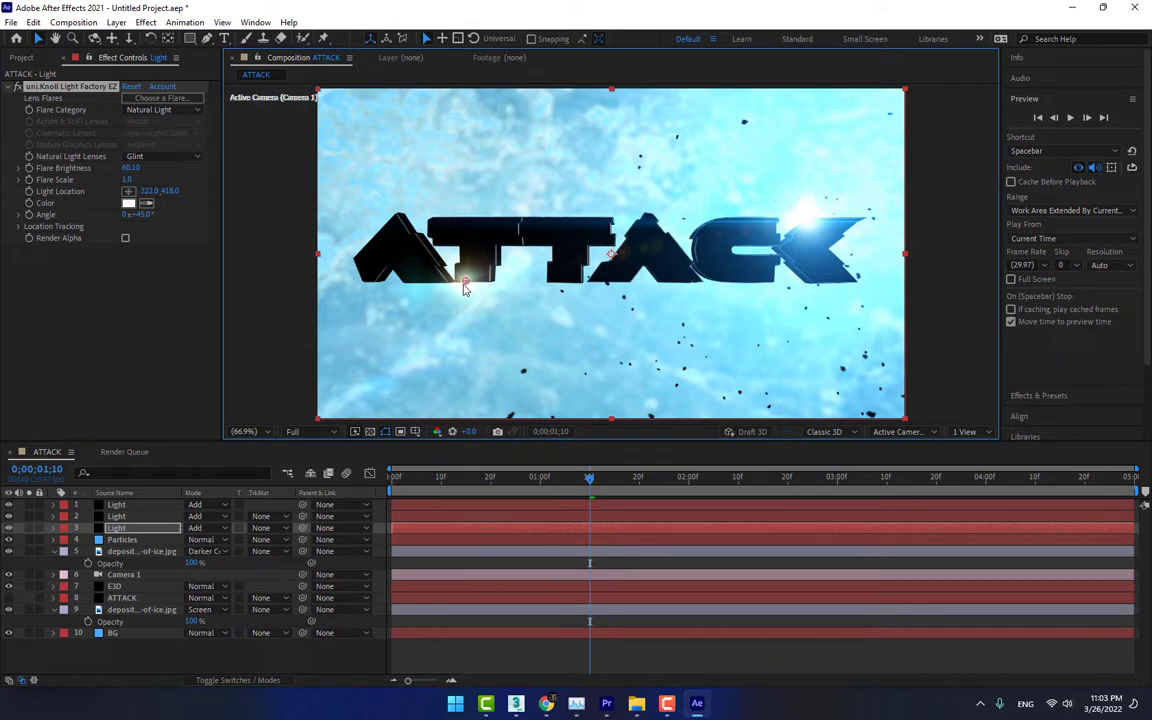
click(137, 529)
key(Delete)
Move the second Light layer's Simple Headlight flare to about 1074, 278 at the top edge of the K
click(122, 517)
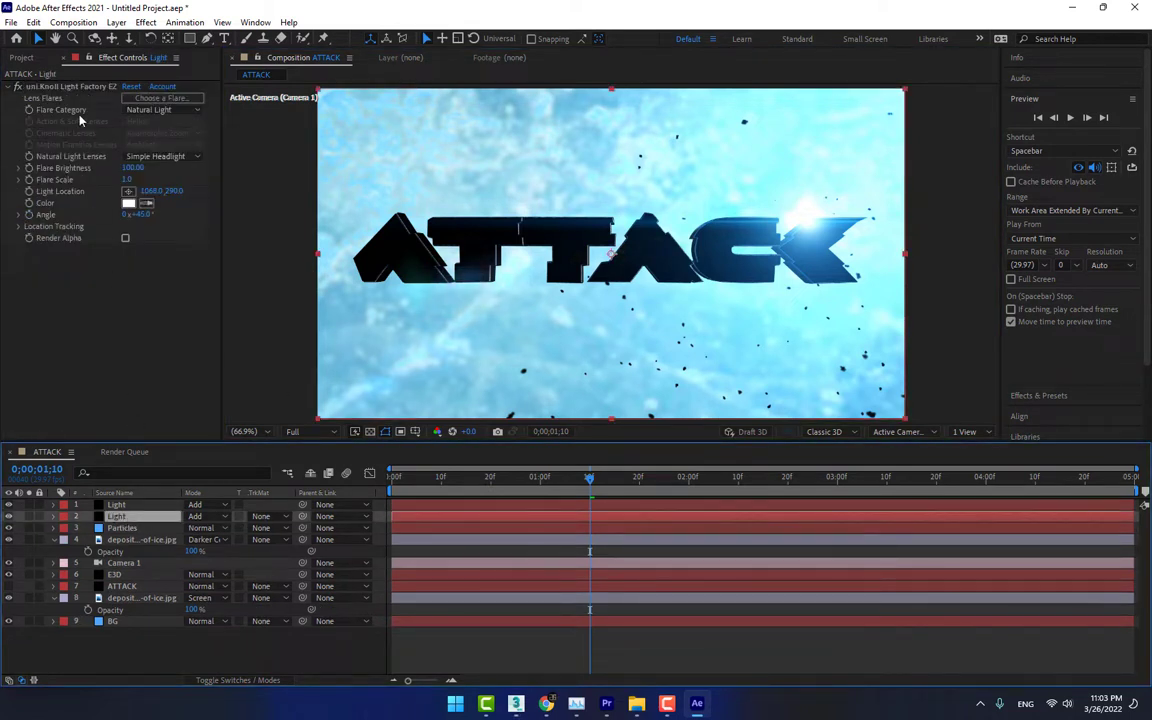
double_click(83, 86)
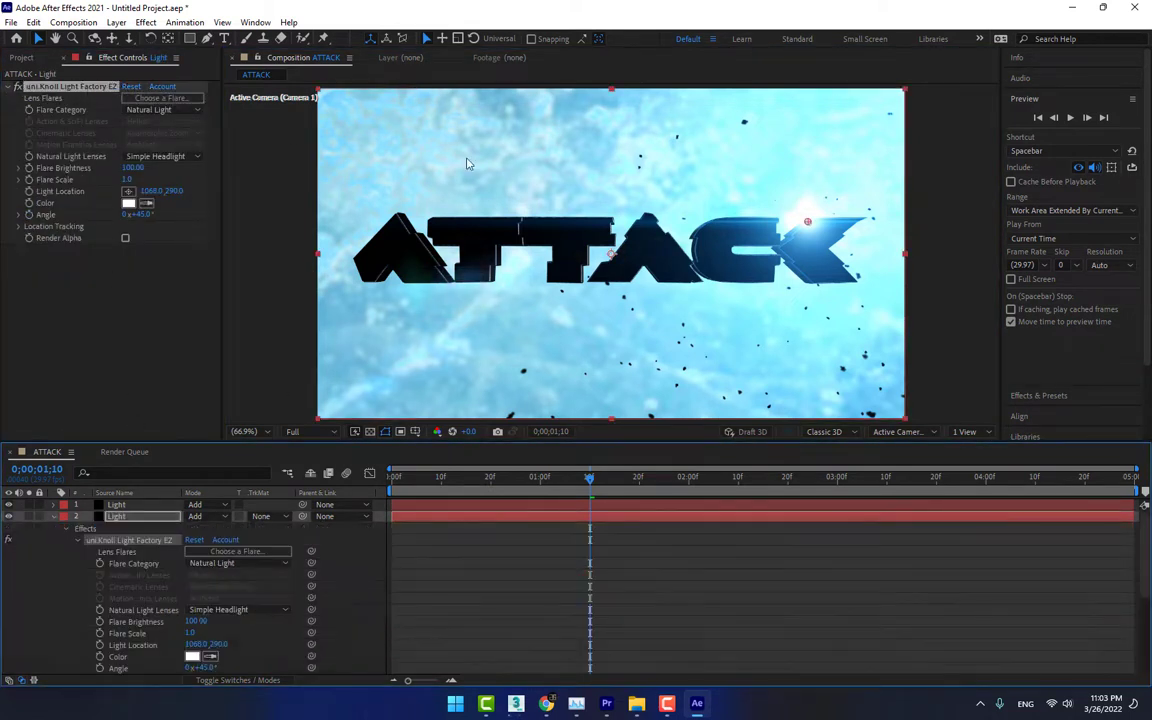
drag(808, 225, 811, 220)
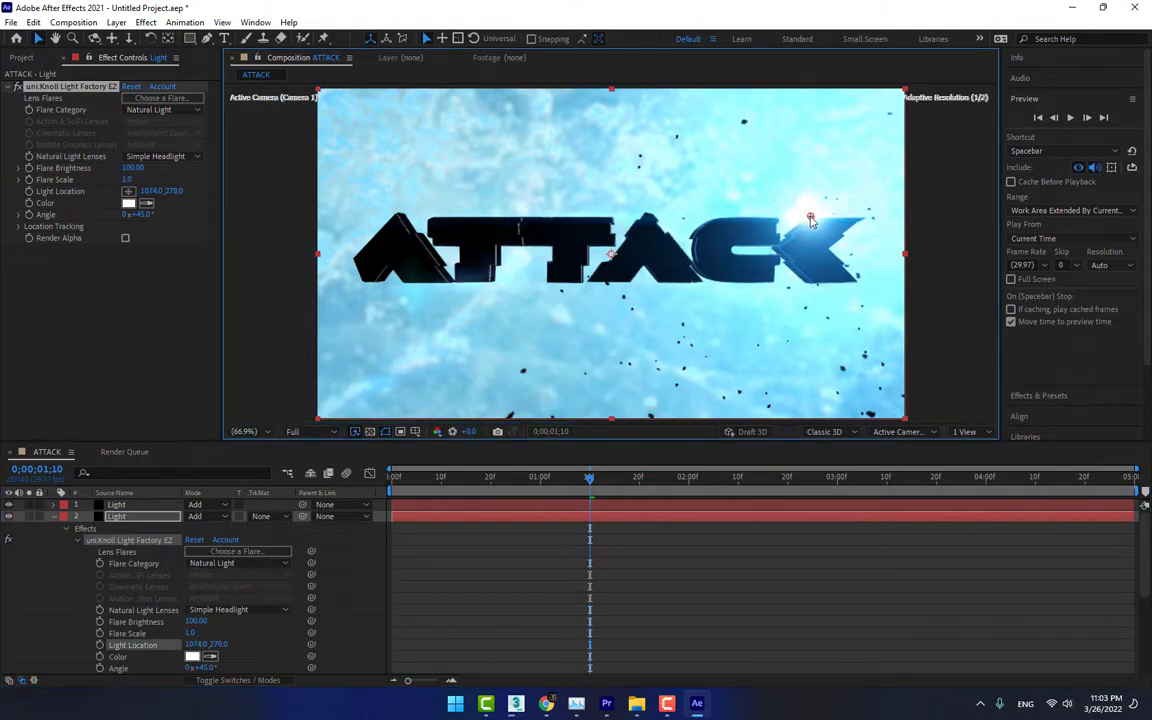
click(55, 517)
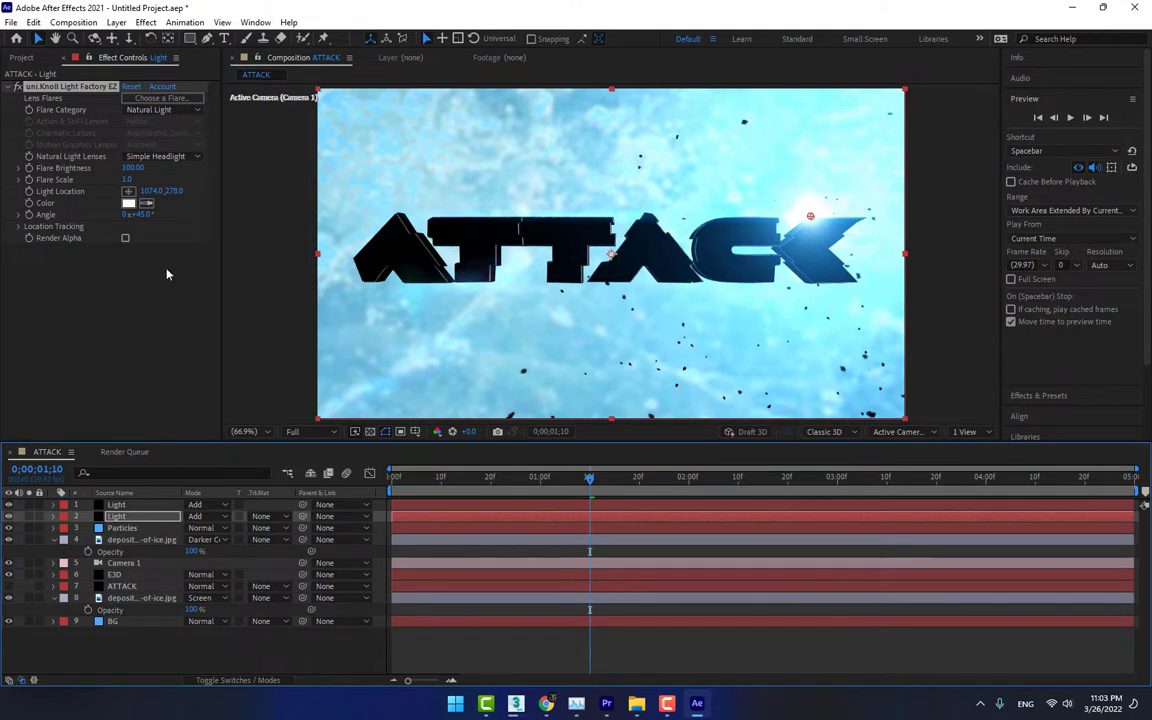
Duplicate the second Light layer and move the copy's flare to about 206, 435 beneath the first A
key(ctrl+Up)
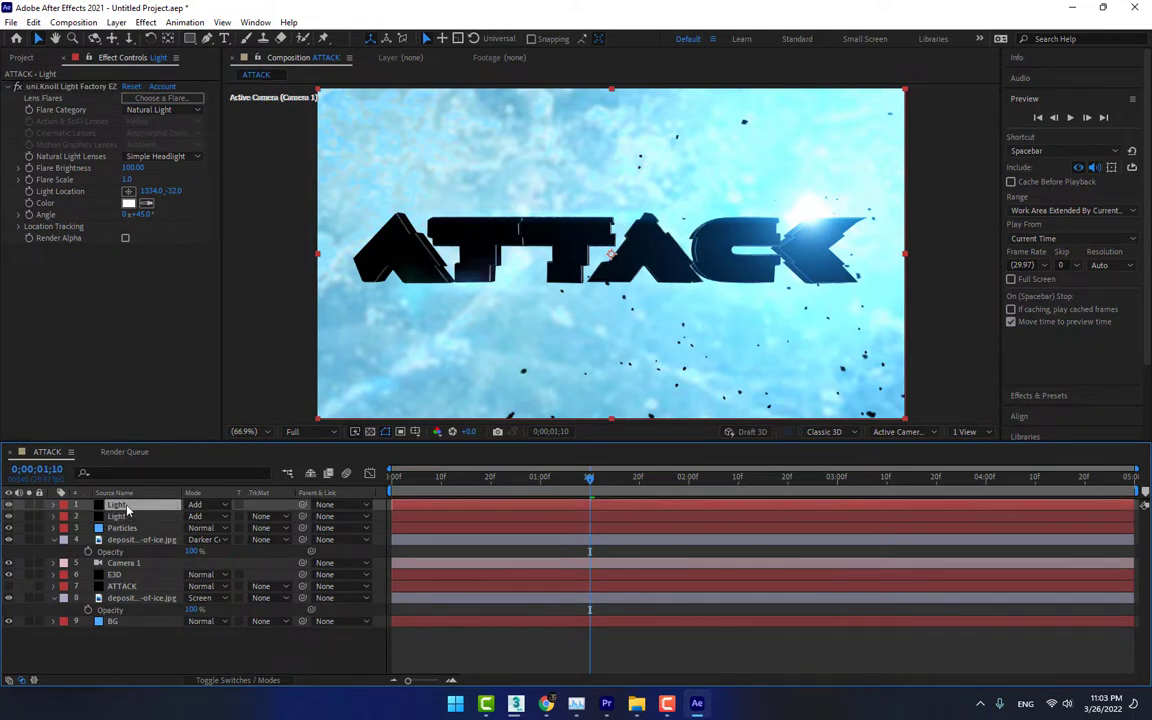
key(ctrl+Down)
key(ctrl+Down)
key(ctrl+Down)
key(ctrl+Down)
key(ctrl+Down)
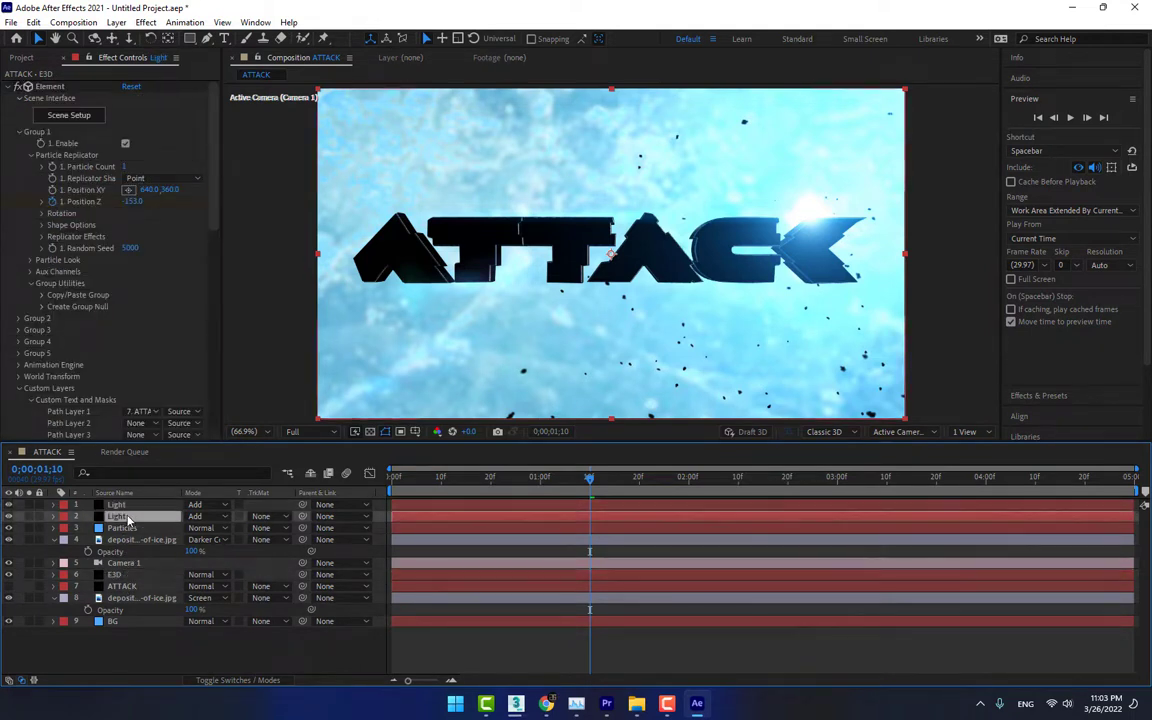
key(ctrl+d)
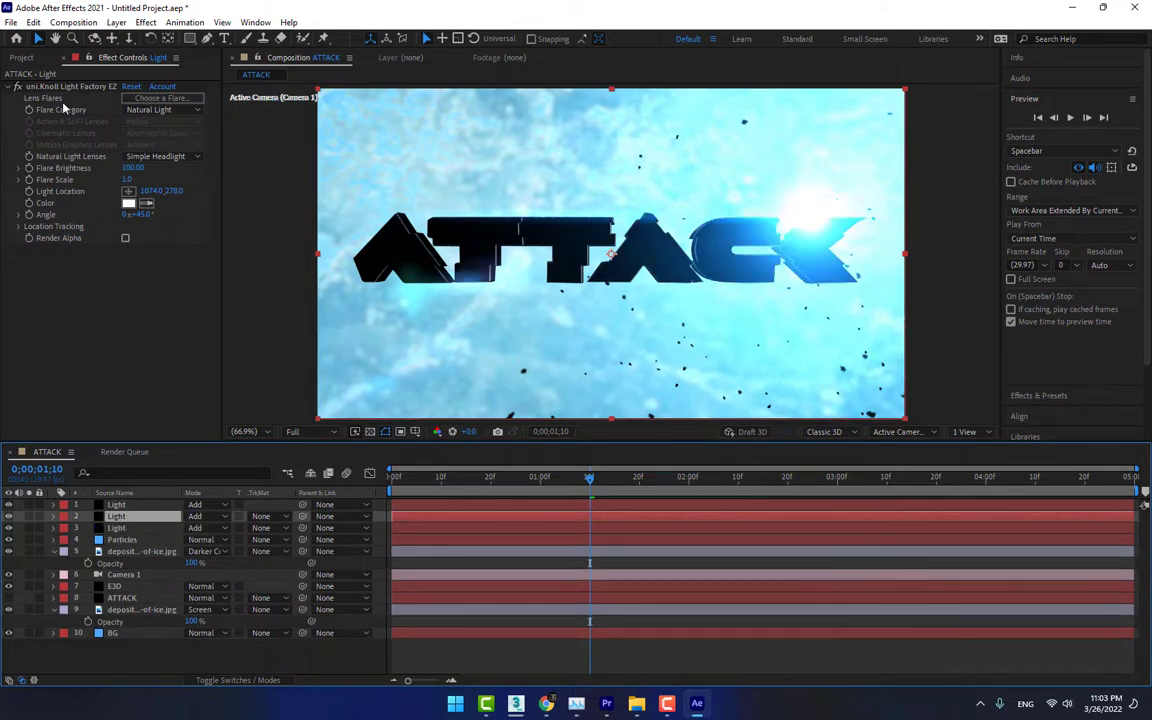
click(86, 87)
drag(811, 220, 411, 292)
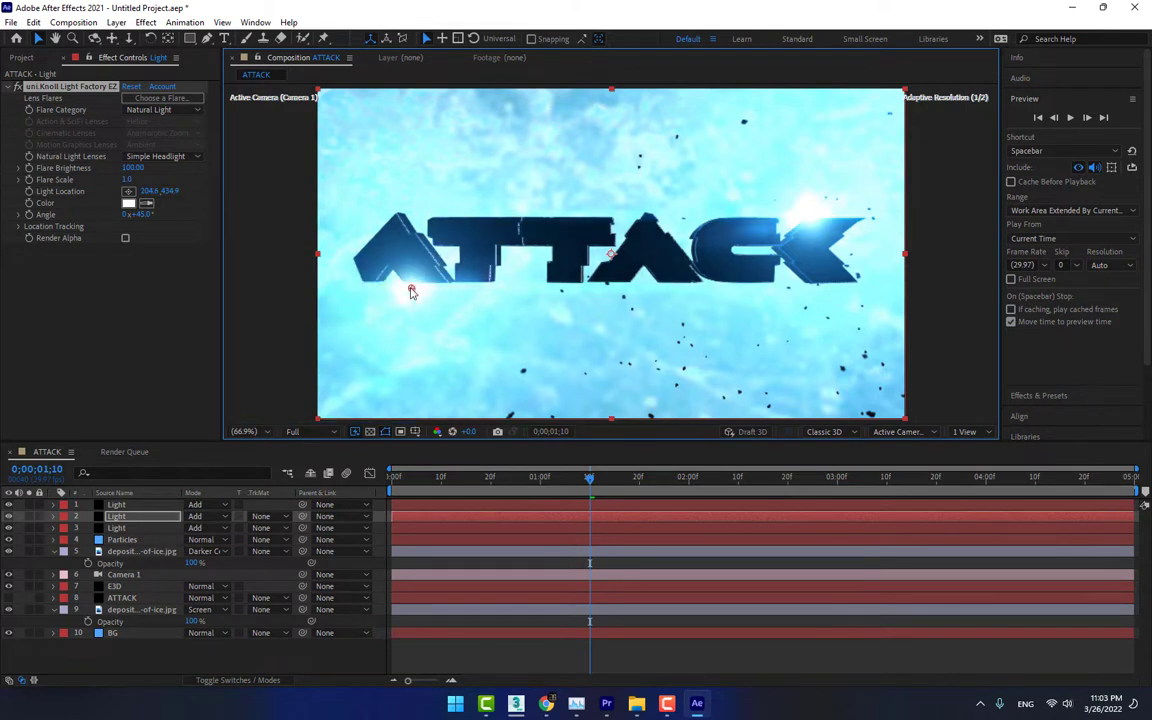
click(716, 645)
Preview the title's fly-in from 0;00;00;28 and examine the frame at 0;00;01;09
click(528, 486)
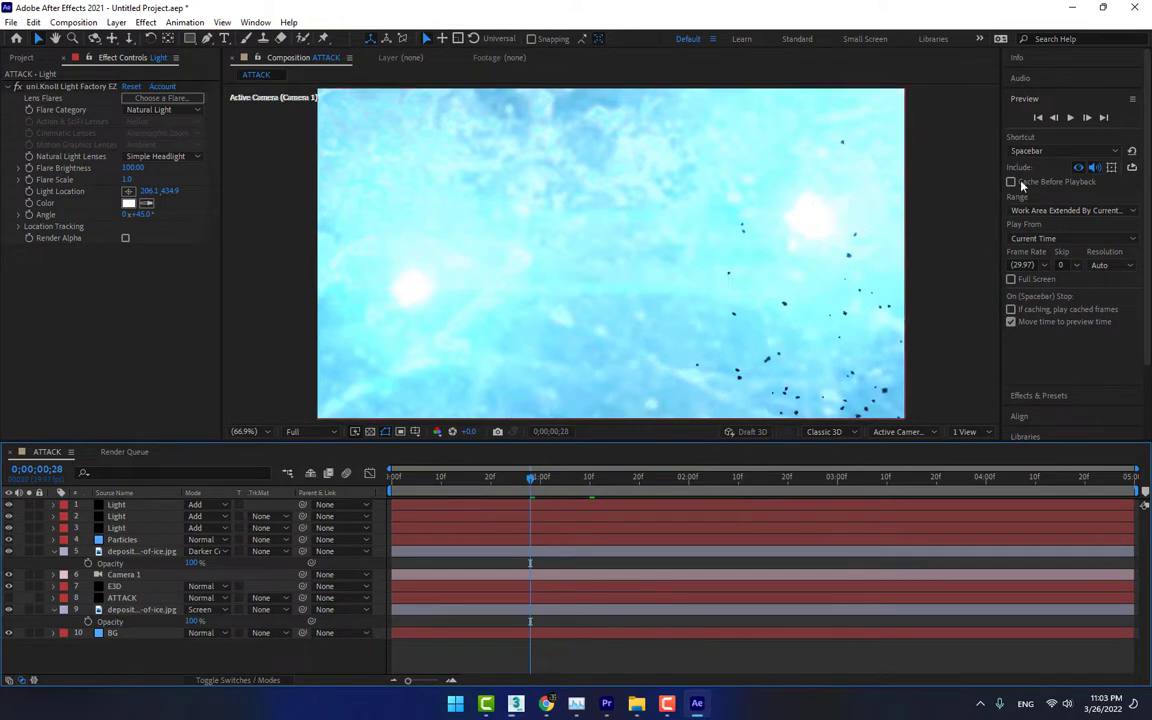
click(1068, 118)
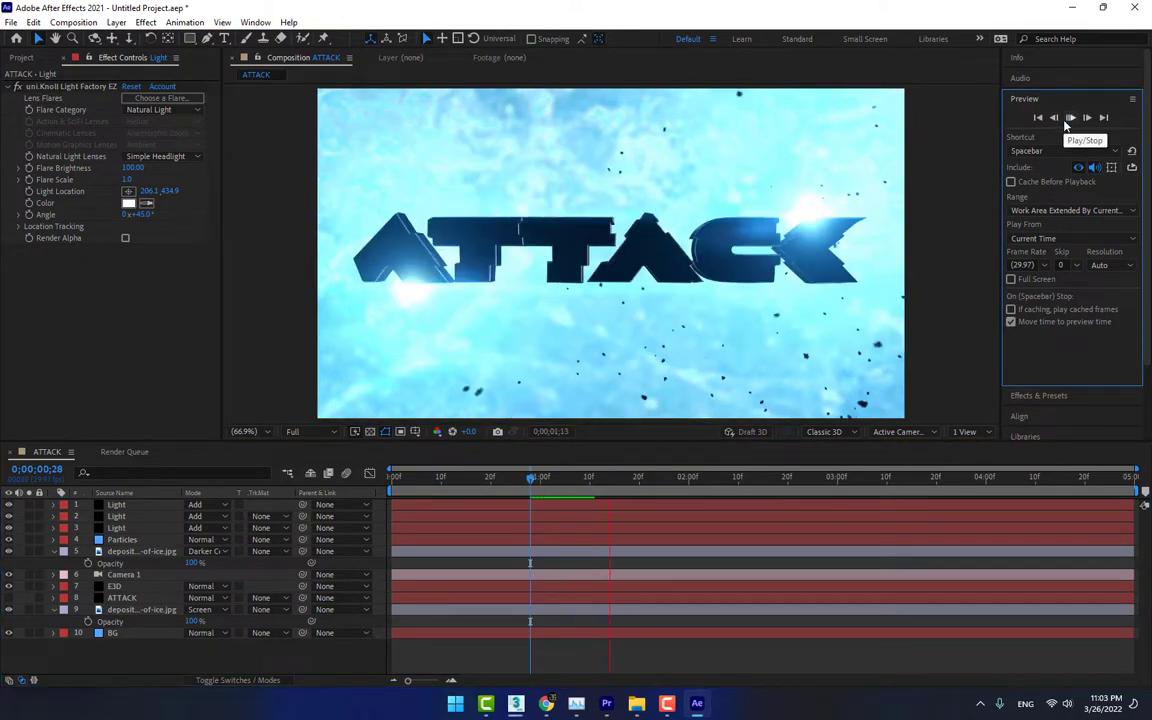
drag(540, 478, 586, 480)
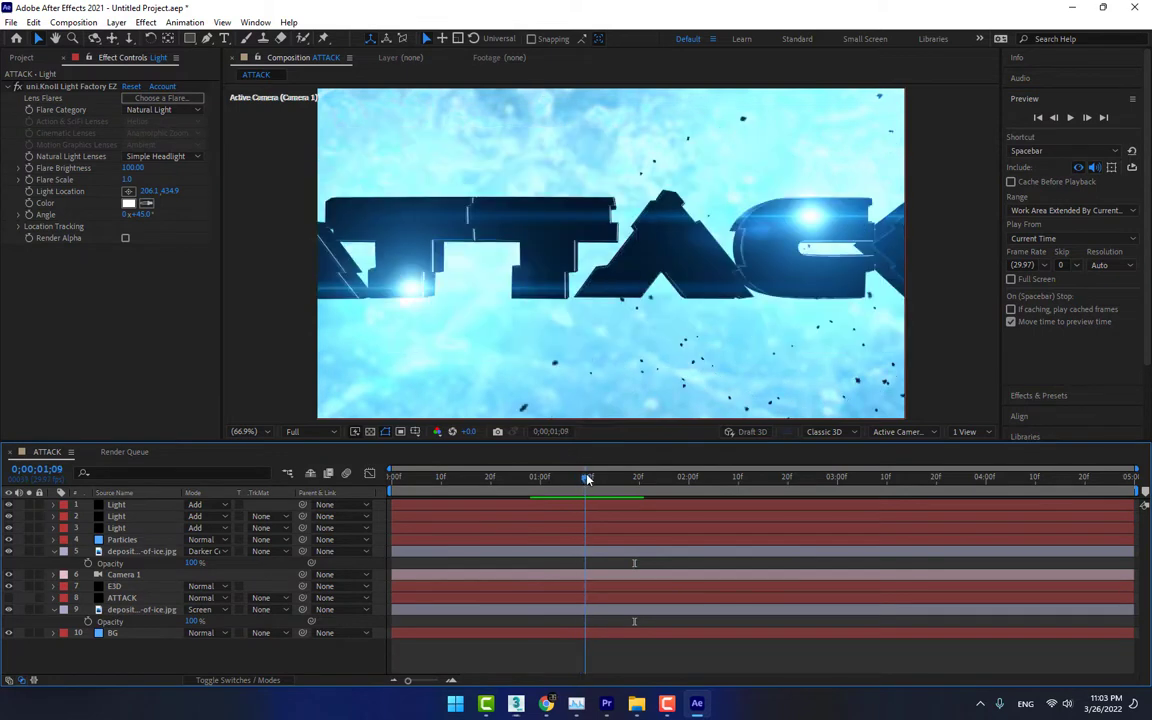
Reveal the E3D layer's keyframes and move the second Group 1 Position Z keyframe to 0;00;01;20
click(116, 587)
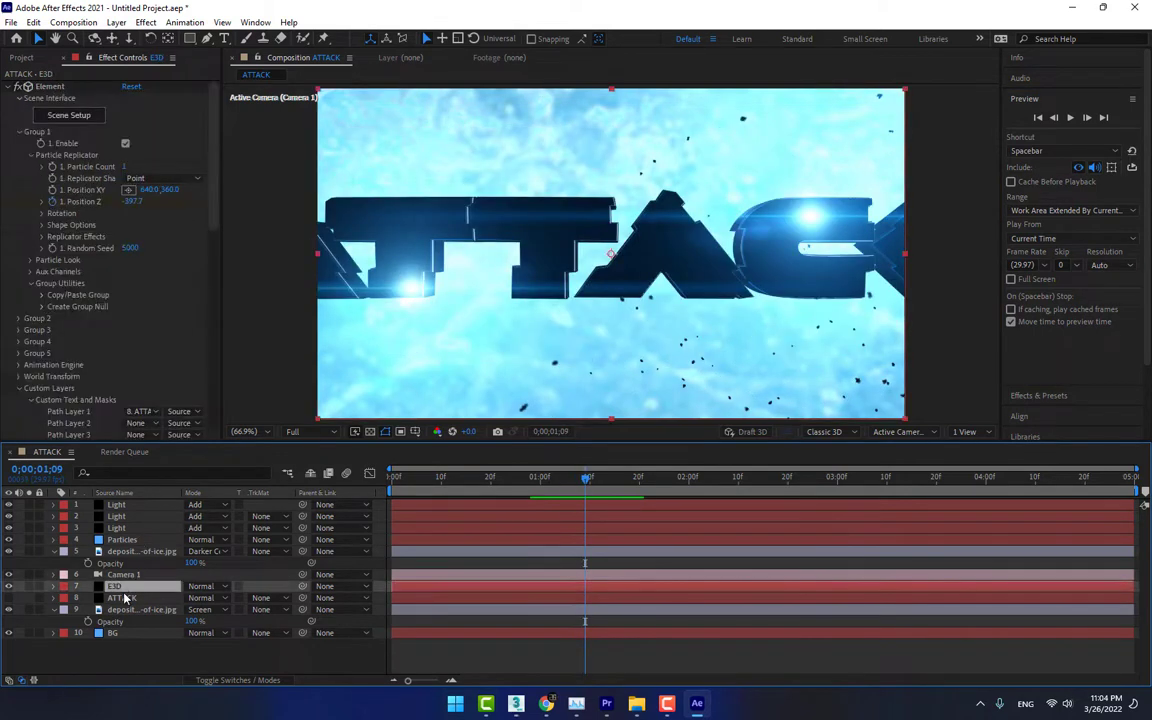
key(u)
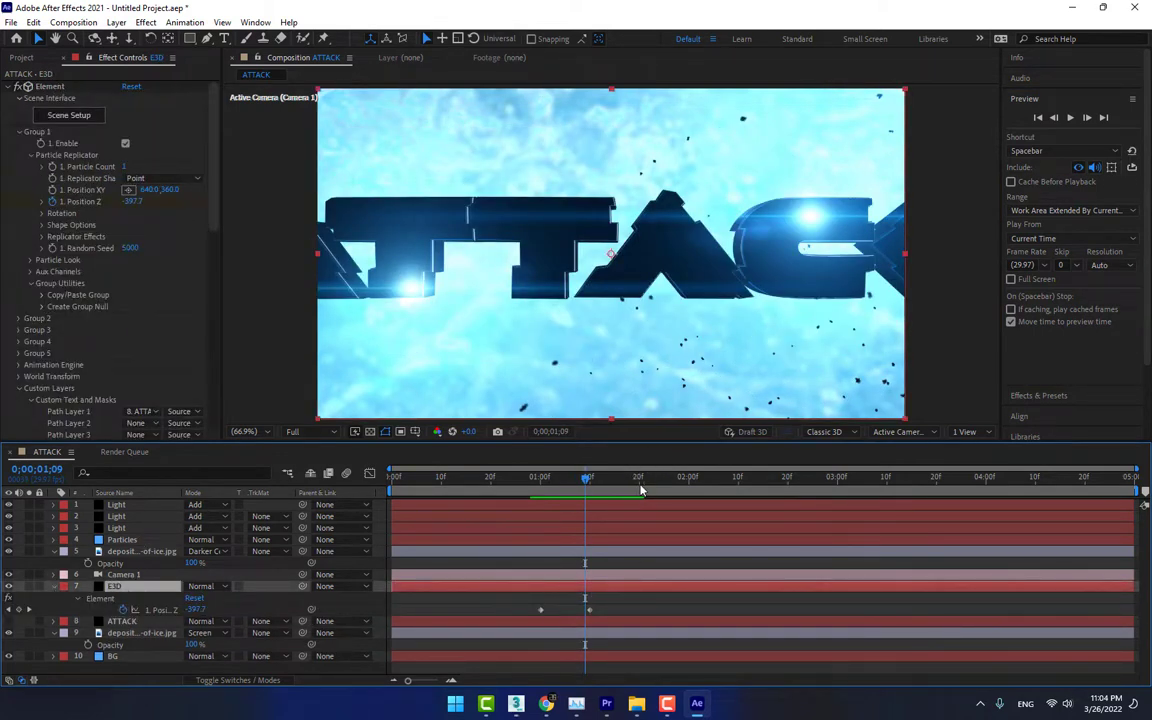
click(641, 490)
drag(591, 611, 637, 609)
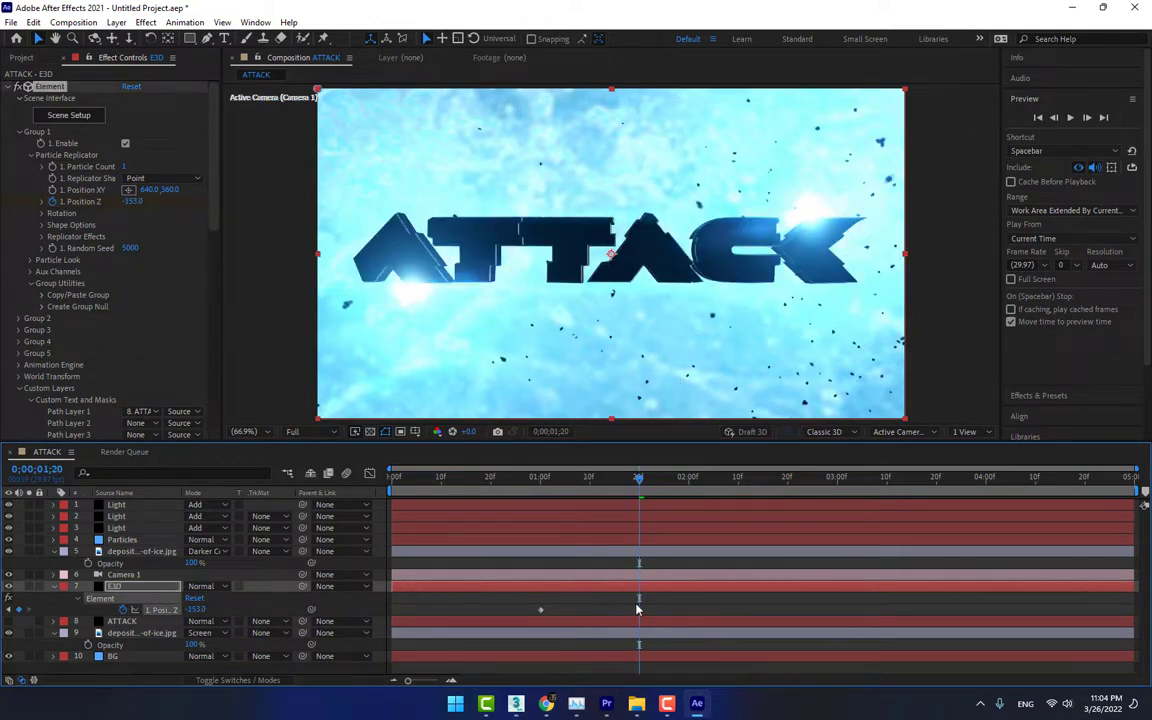
Set the Motion Blur Samples in Element's Render Settings to 46, keeping the Comp Settings blur mode
click(541, 478)
scroll(140, 300, down, 10)
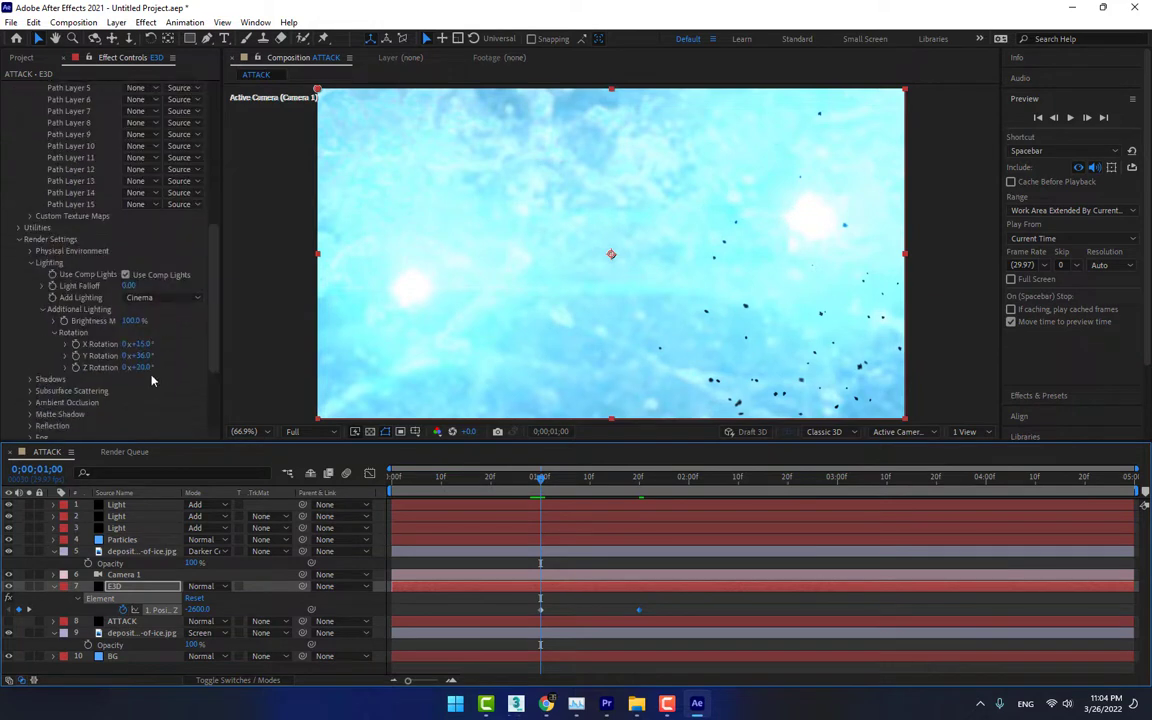
scroll(152, 380, down, 4)
click(31, 354)
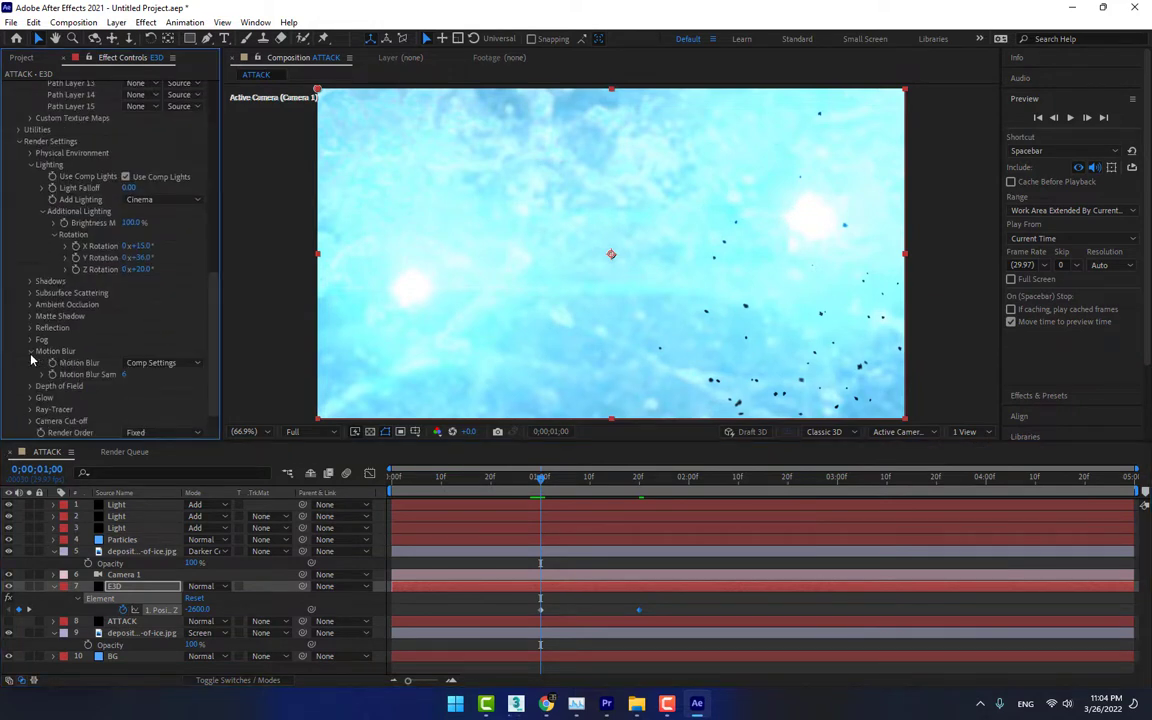
click(128, 368)
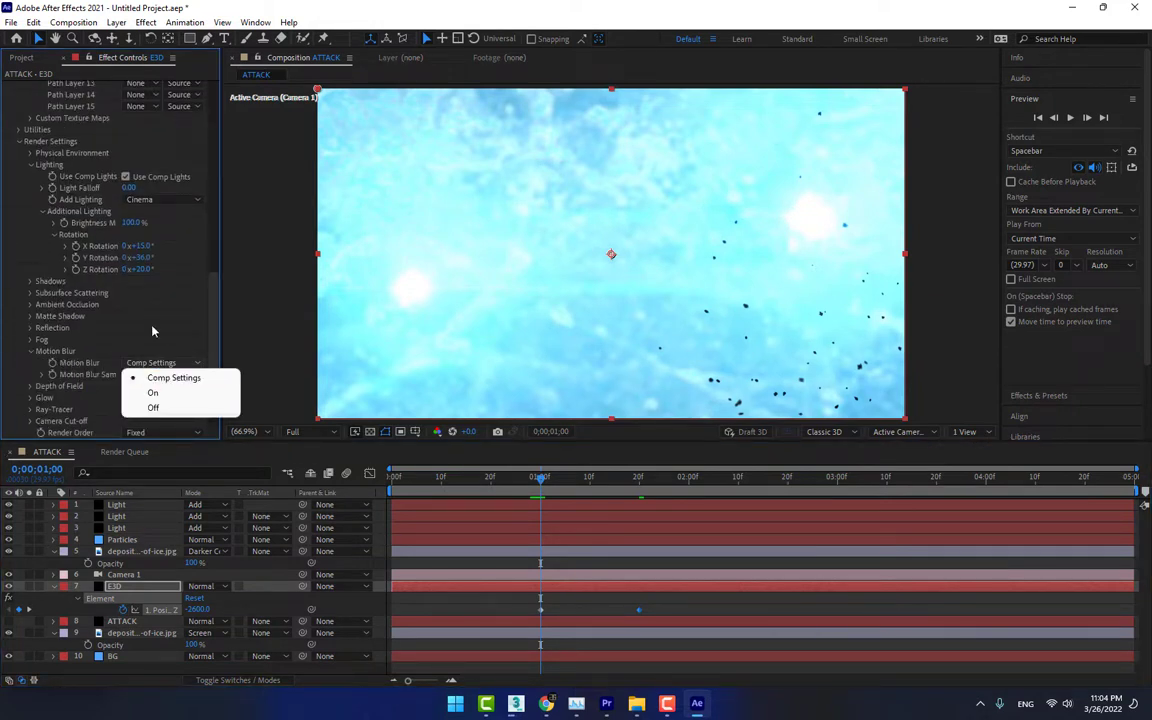
click(125, 377)
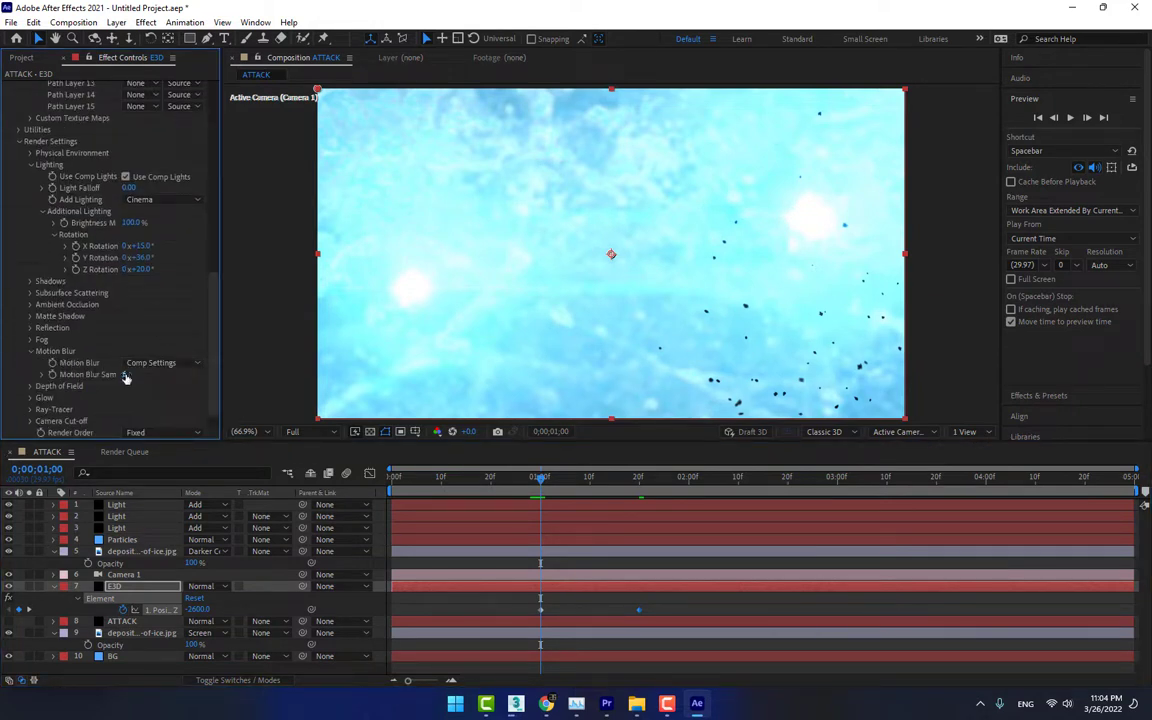
Check frames along the fly-in and set the E3D layer's Group 1 Position Z keyframe at 0;00;01;00 to -910
click(562, 480)
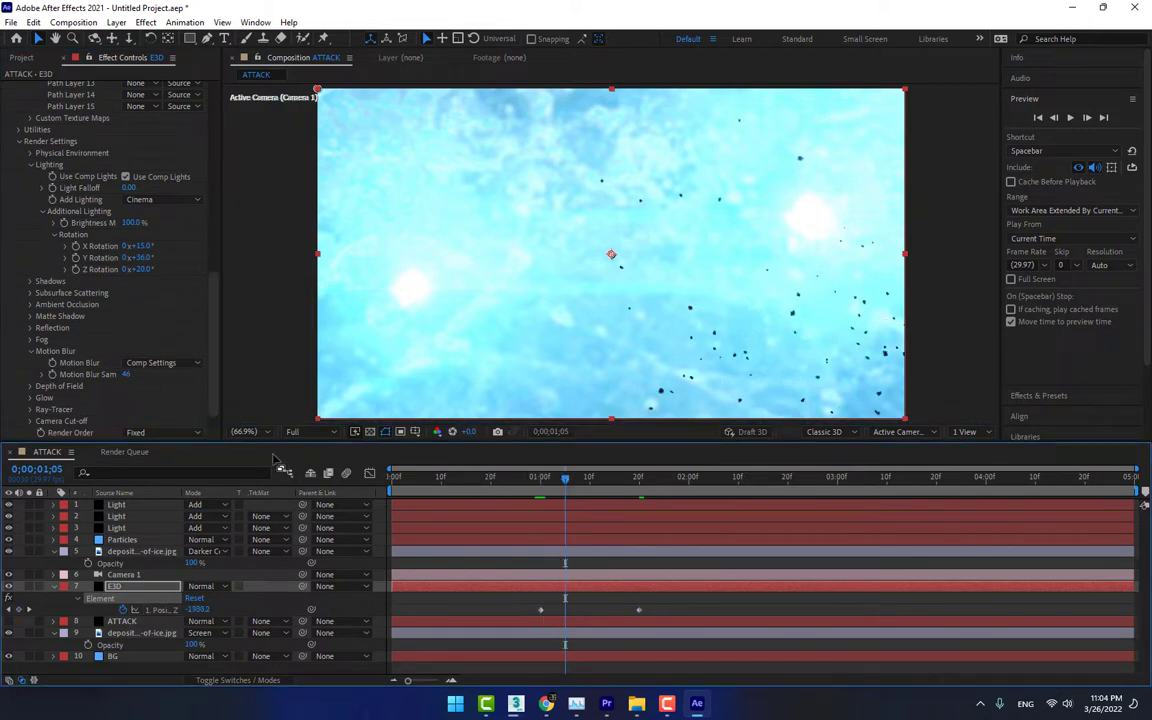
click(593, 479)
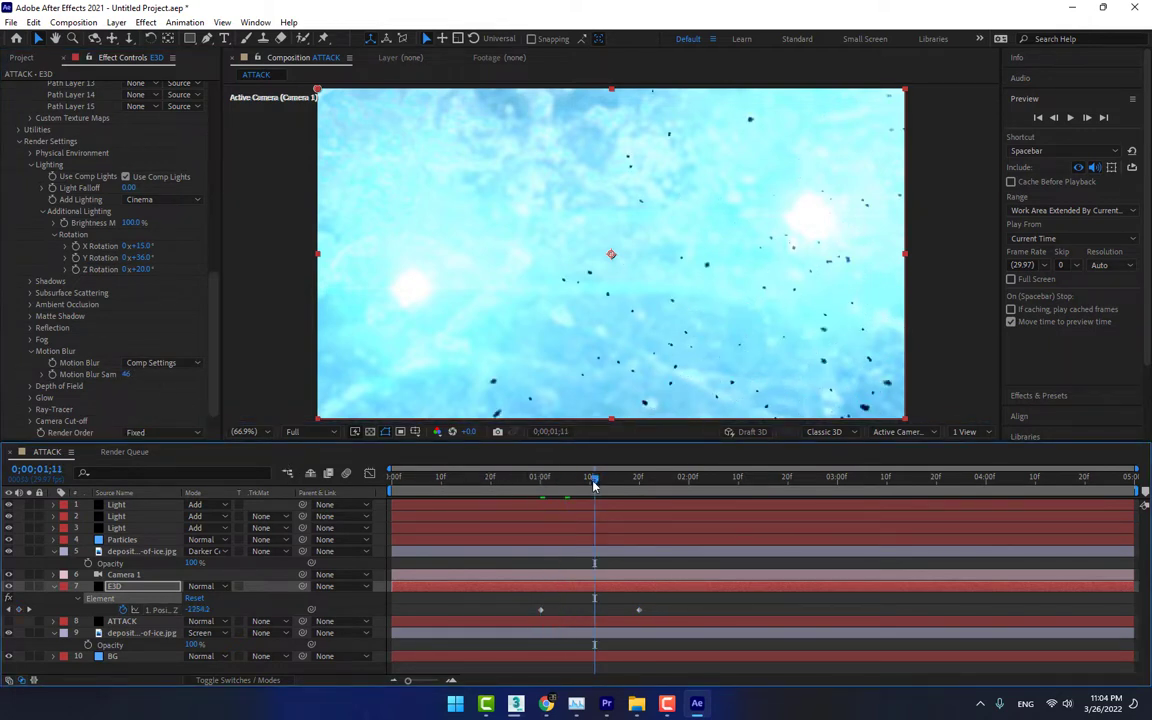
drag(588, 486, 540, 508)
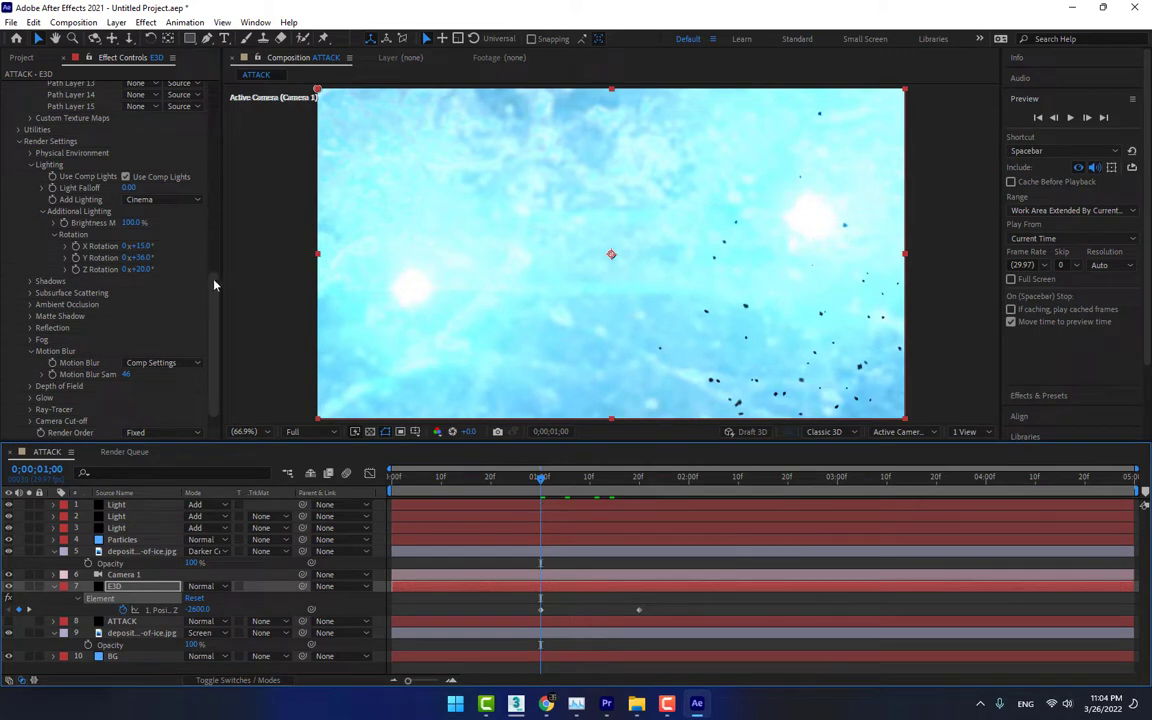
scroll(215, 300, up, 15)
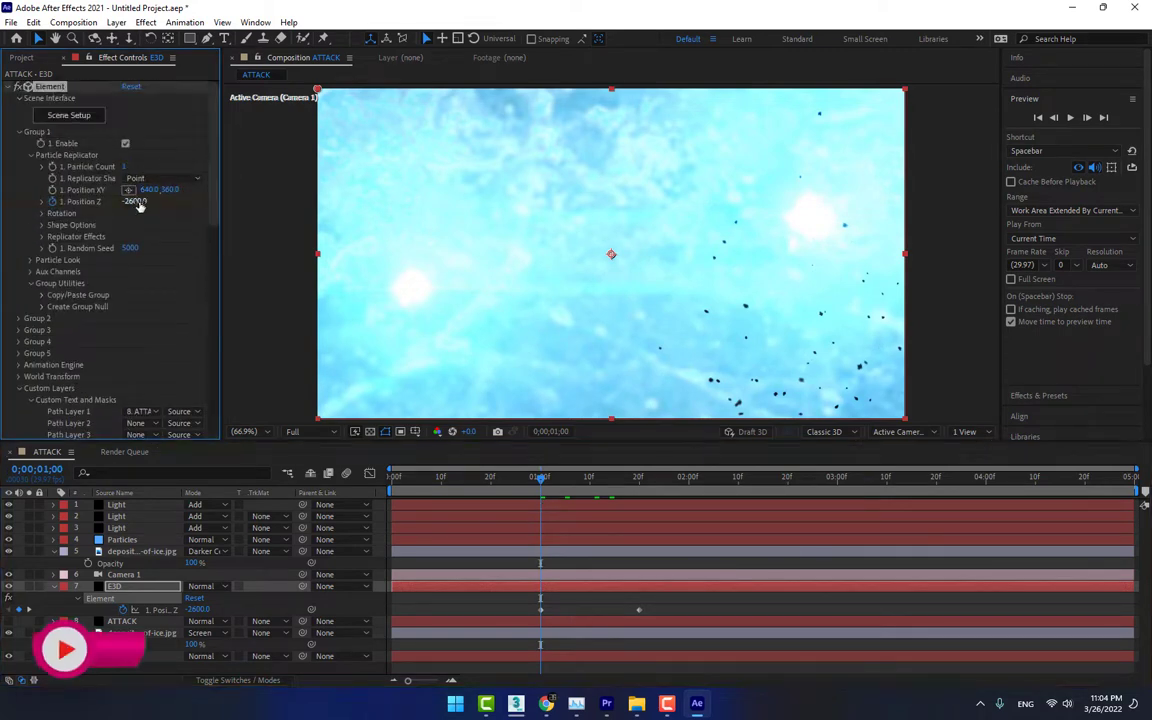
drag(197, 210, 273, 223)
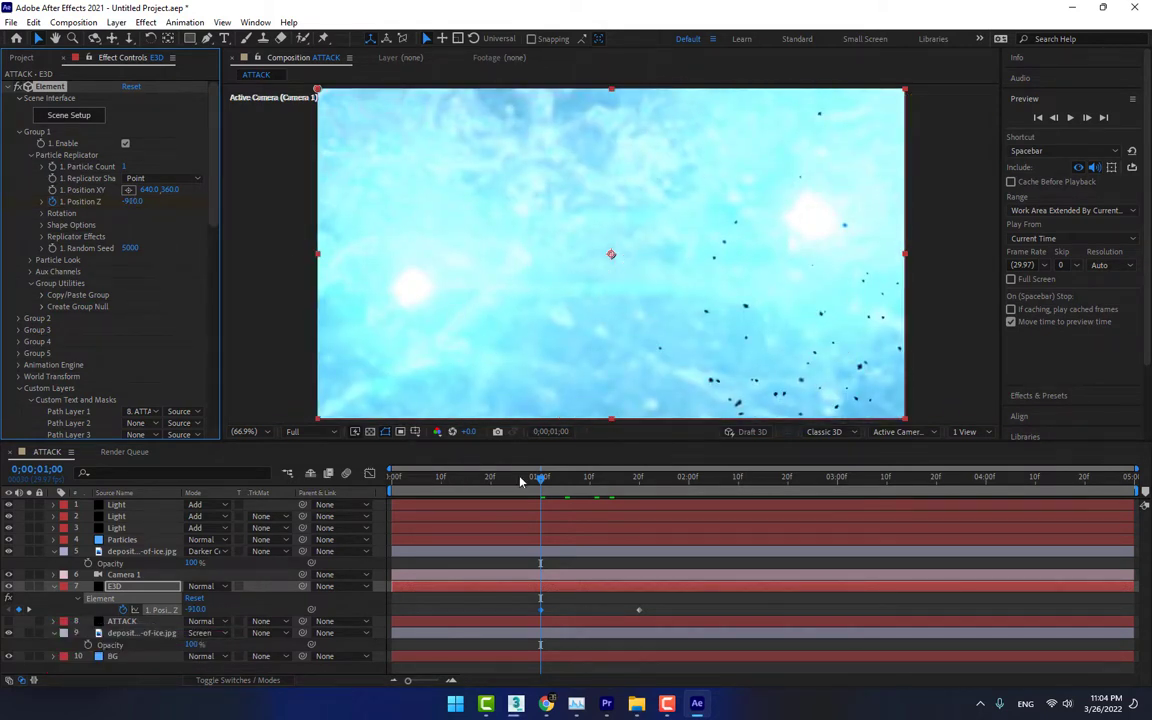
drag(556, 481, 560, 481)
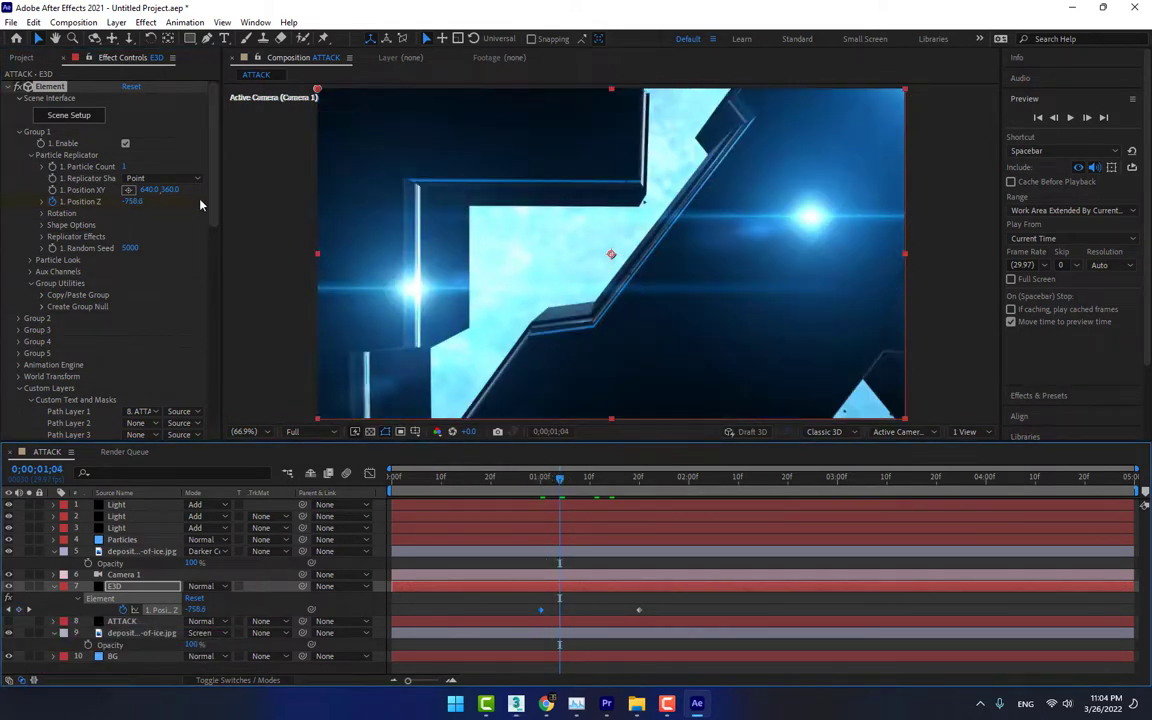
Raise Element's Motion Blur Samples to 200, trying the On blur mode and returning it to Comp Settings
scroll(118, 284, down, 10)
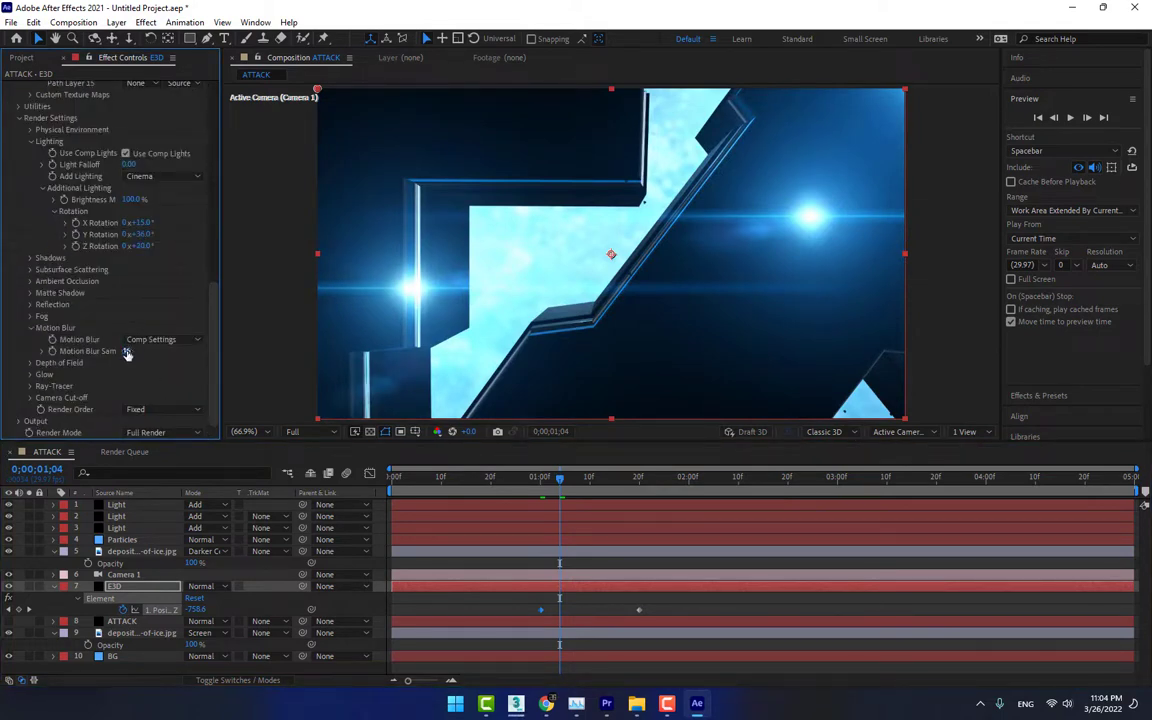
drag(127, 354, 226, 351)
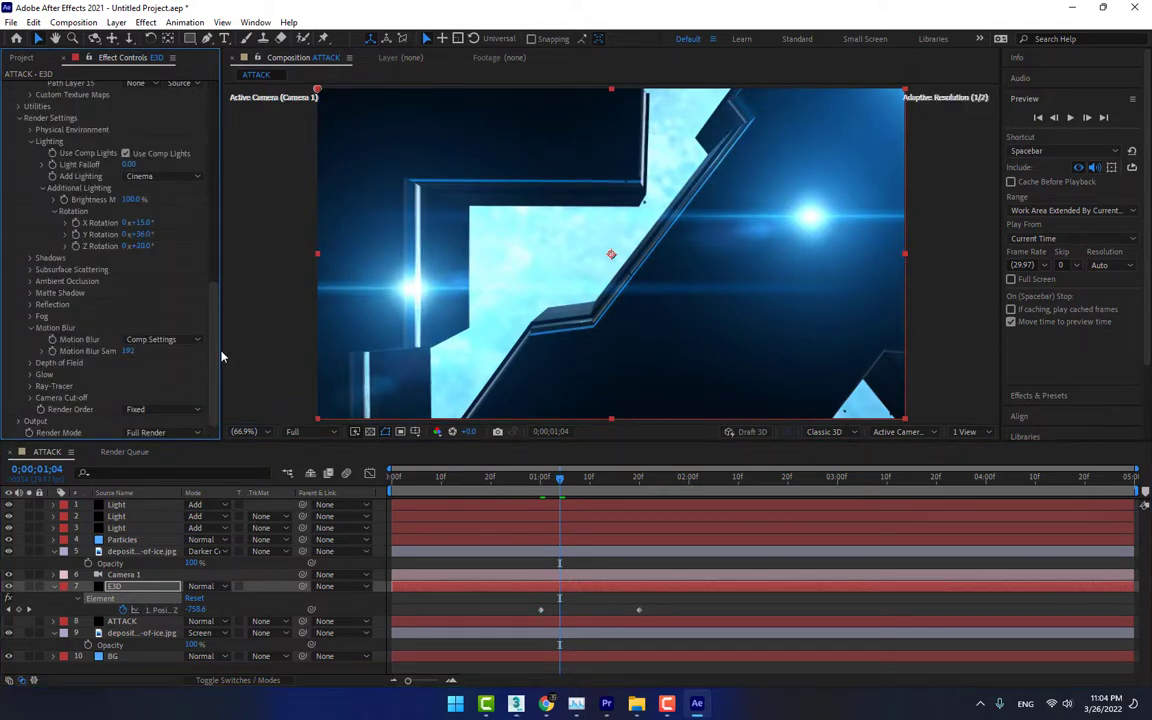
click(165, 339)
click(135, 345)
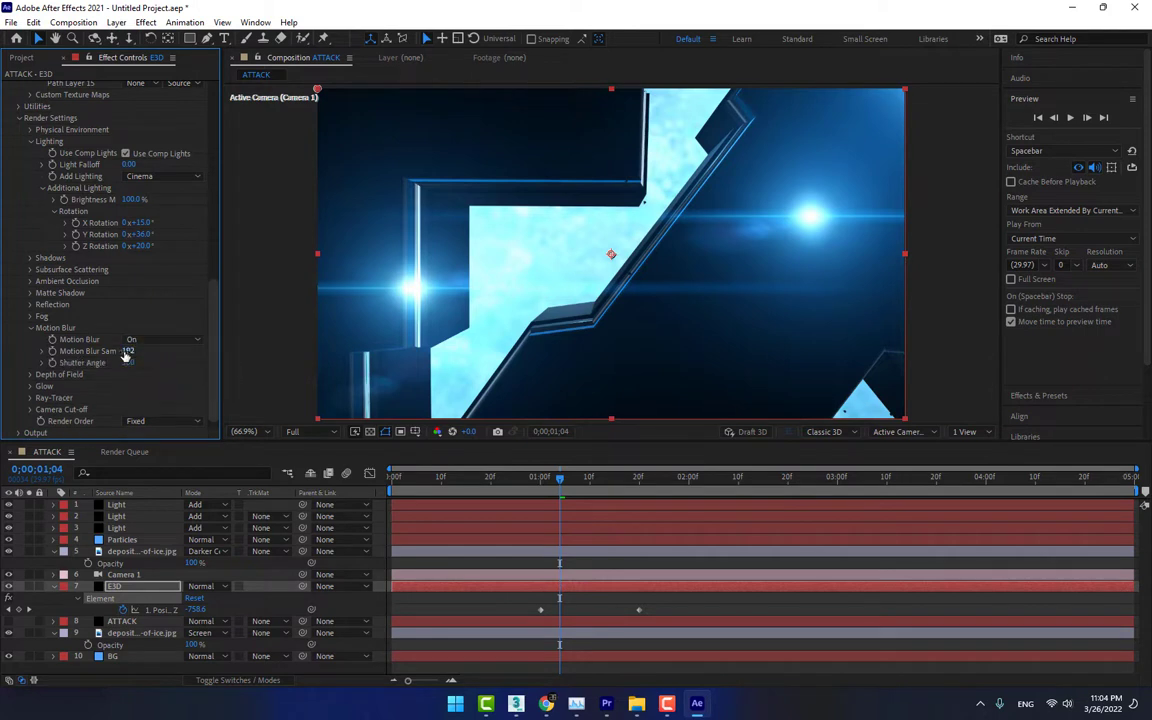
click(141, 339)
click(138, 318)
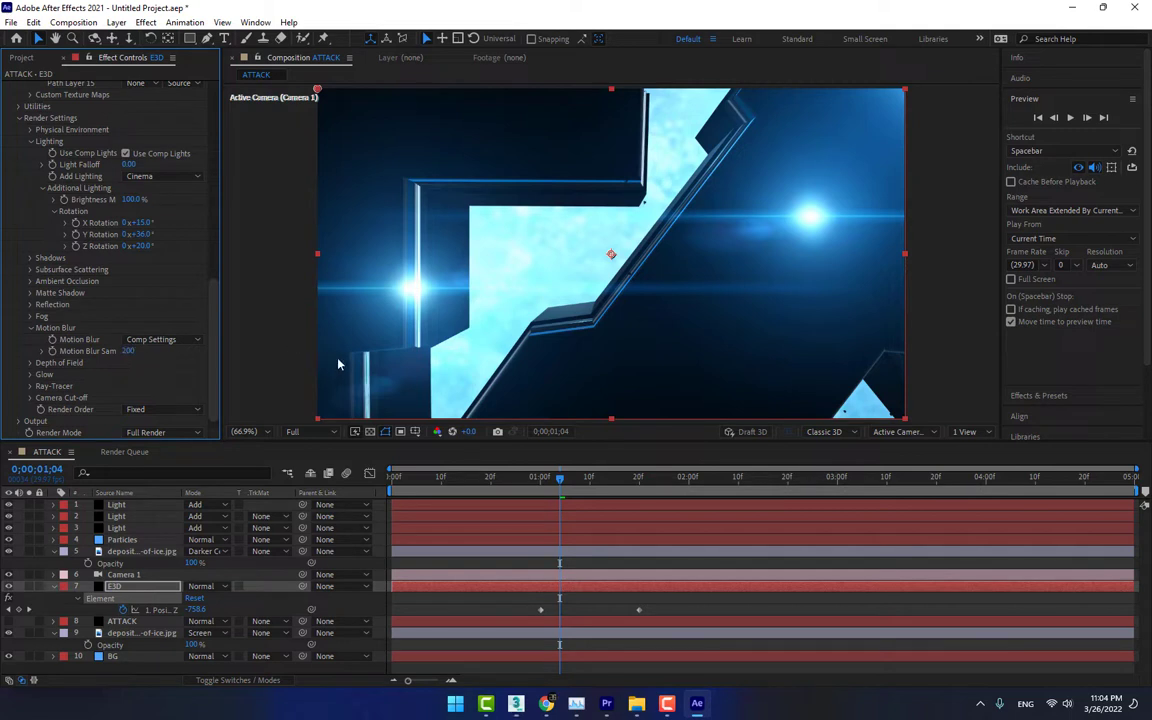
Set Element's Motion Blur to On for the E3D layer and preview the fly-in from 0;00;00;26
key(space)
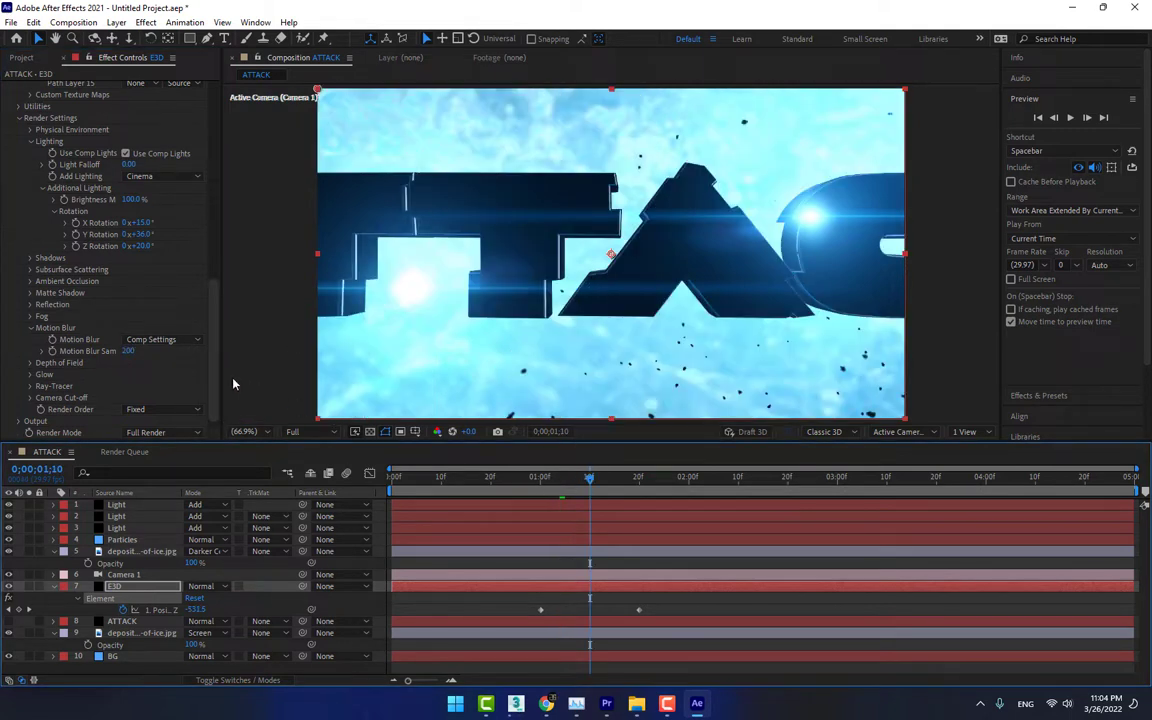
click(114, 315)
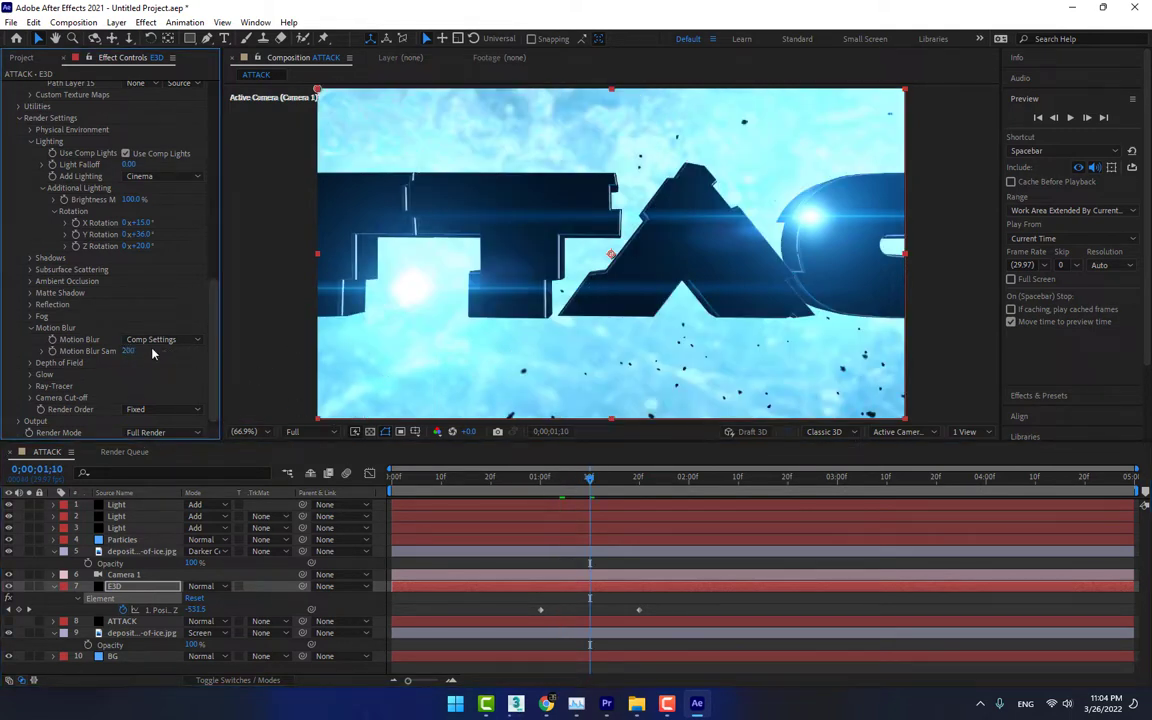
scroll(213, 326, down, 1)
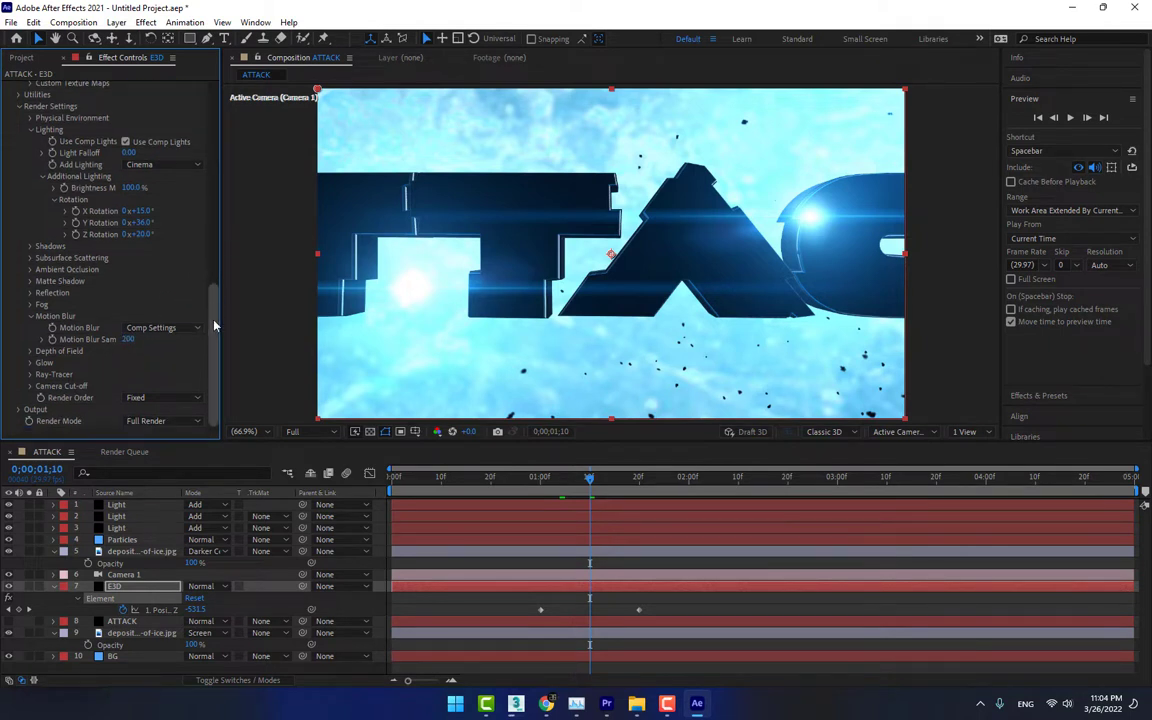
click(158, 328)
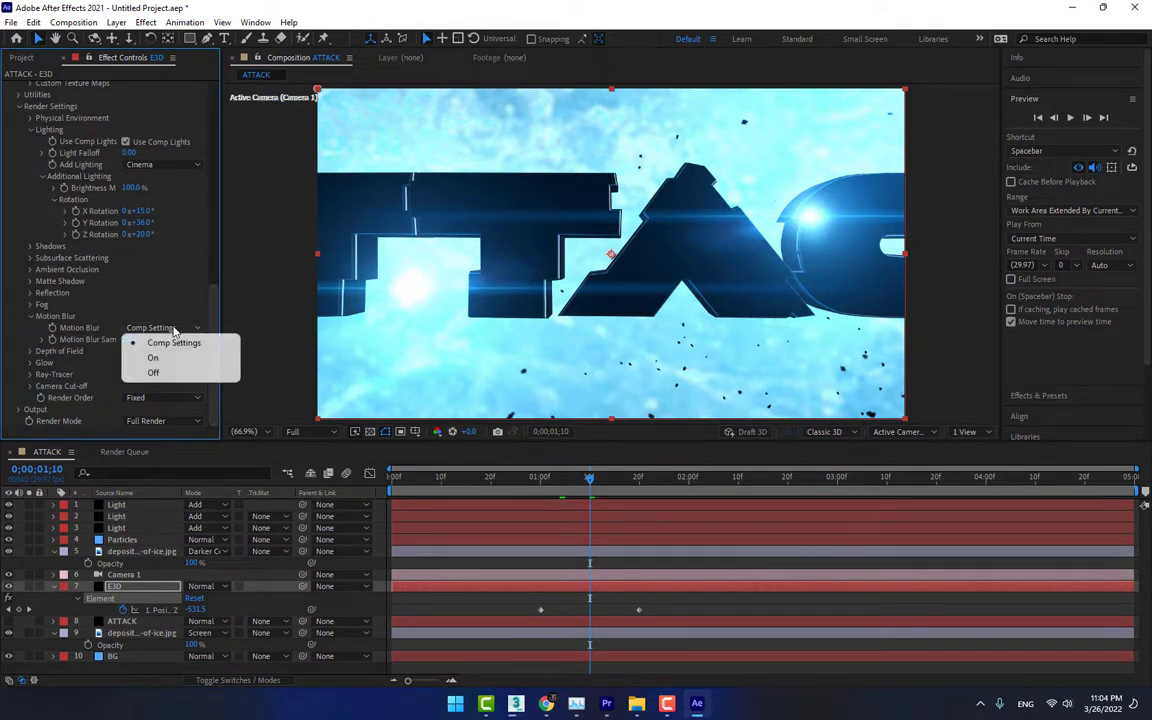
click(160, 359)
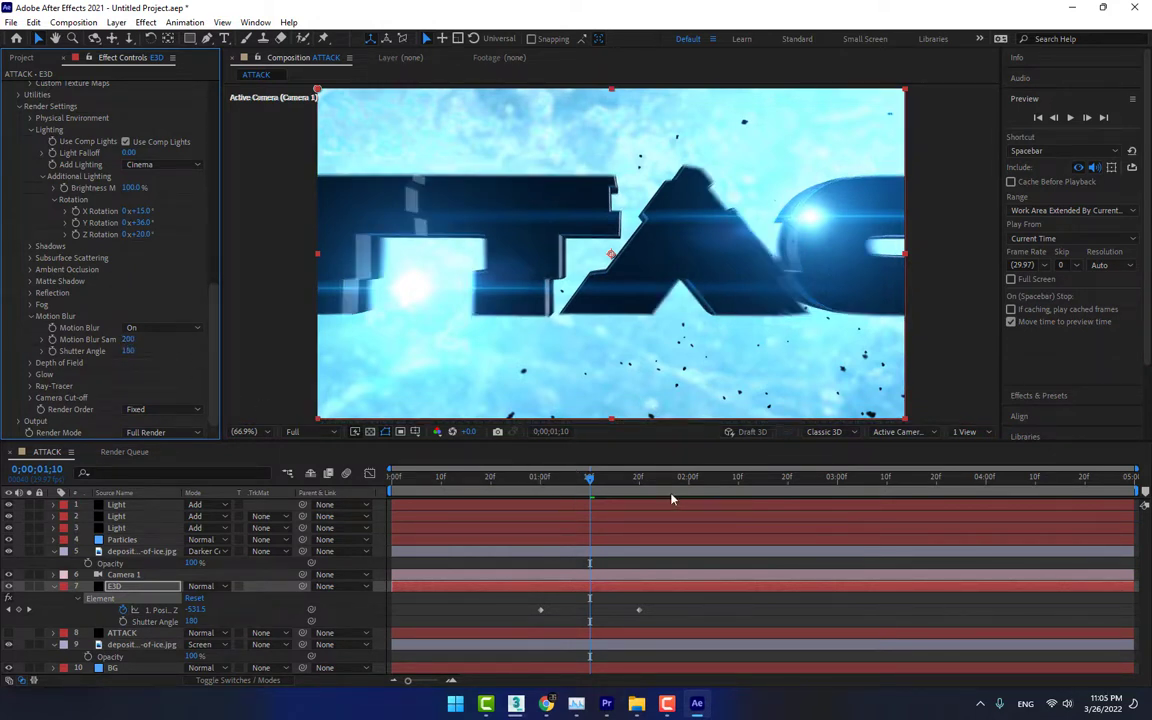
click(1071, 118)
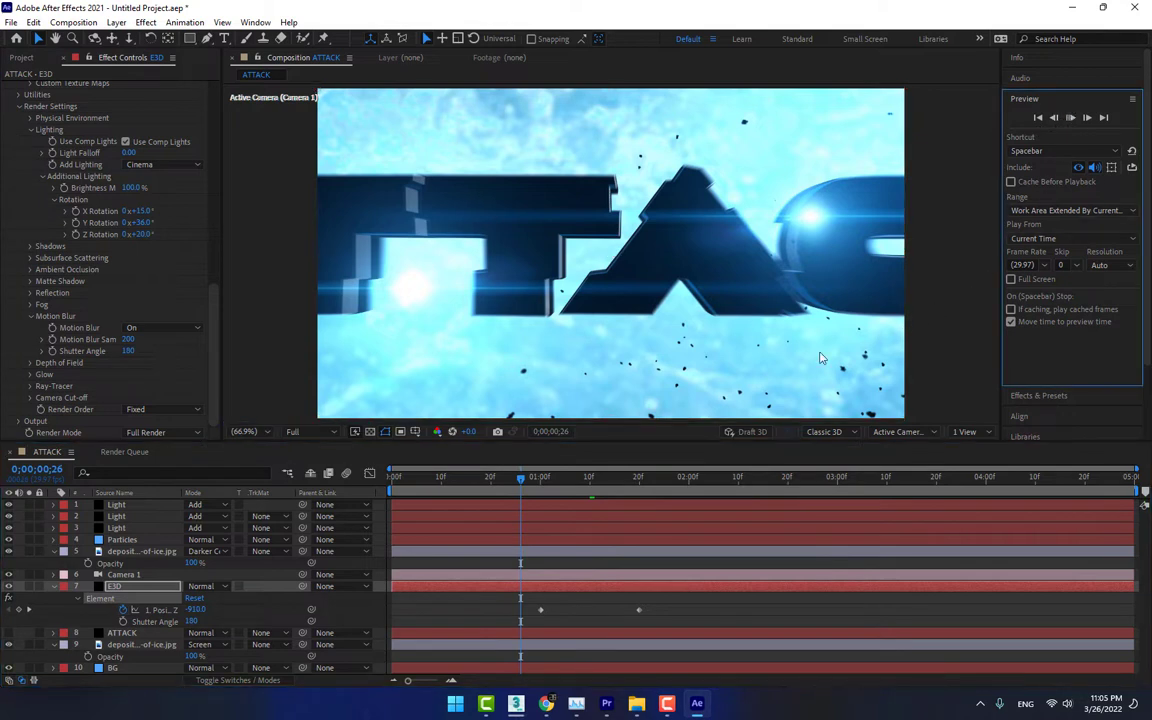
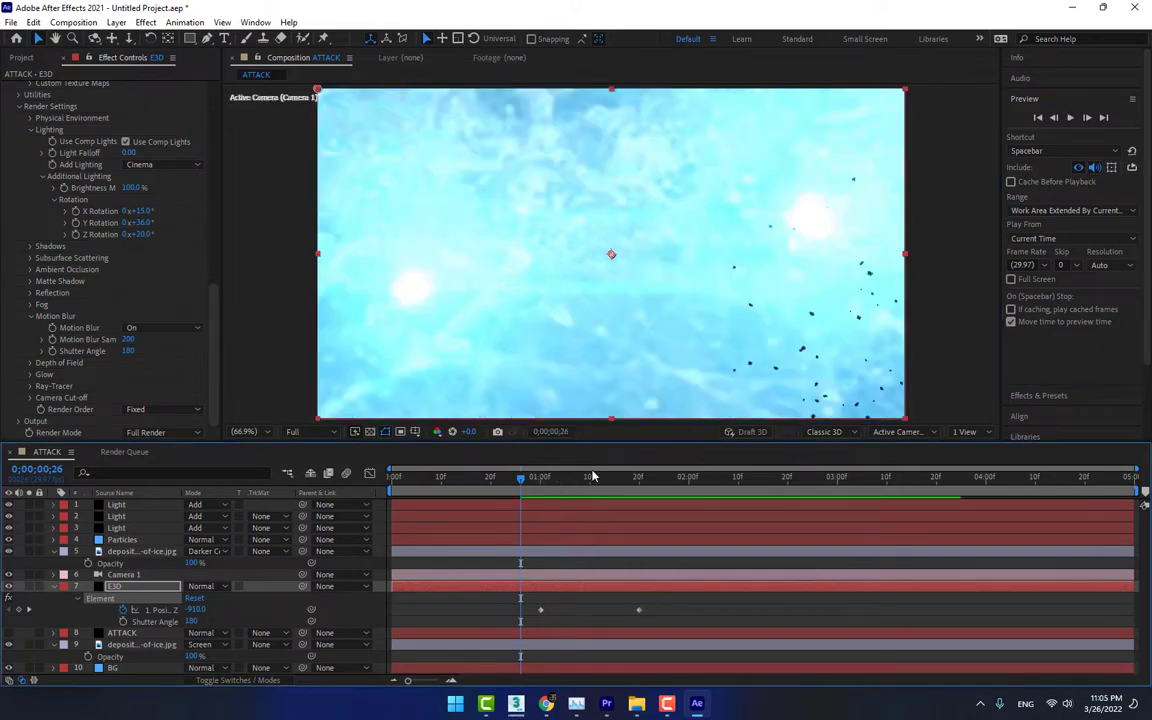
At 0;00;01;20, set the Flare Brightness of the second Light layer to 0
drag(524, 486, 652, 496)
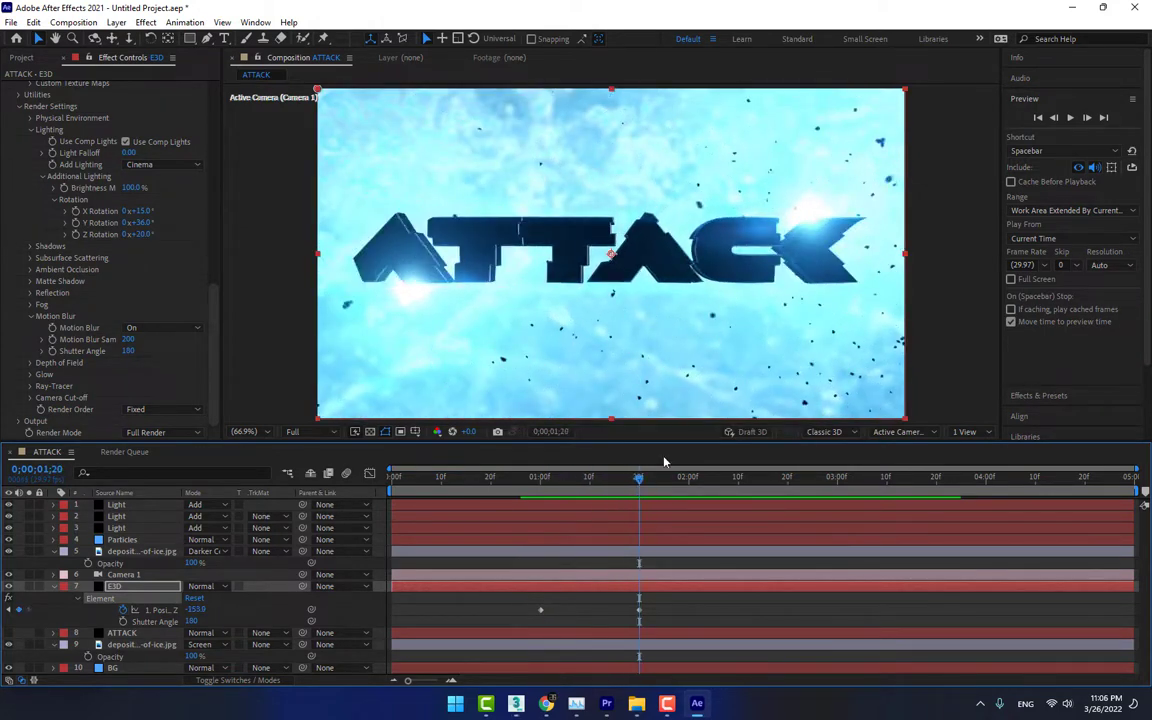
click(142, 517)
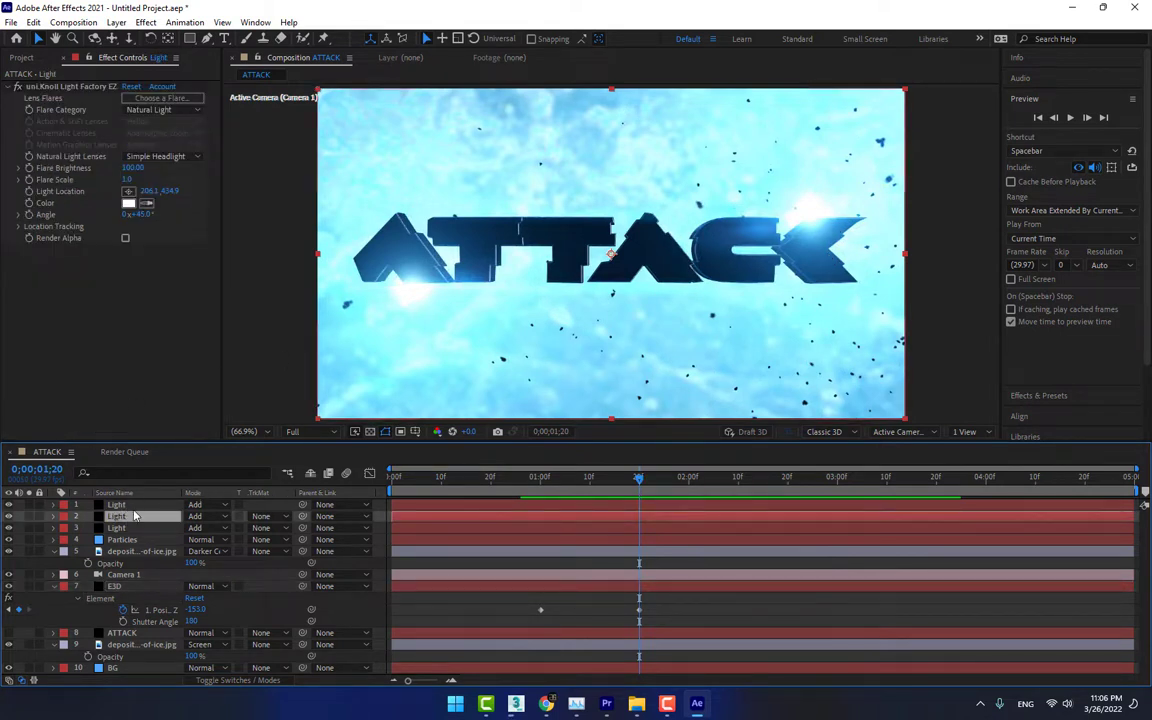
click(100, 87)
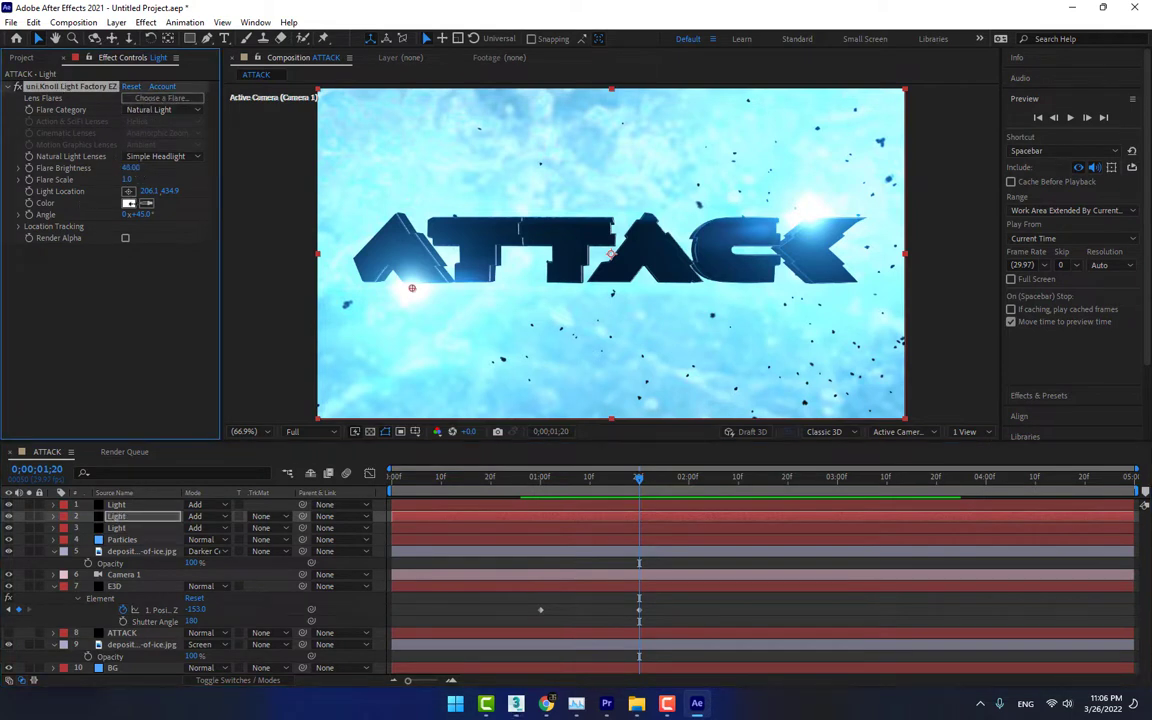
drag(131, 204, 128, 204)
click(134, 169)
key(ctrl+c)
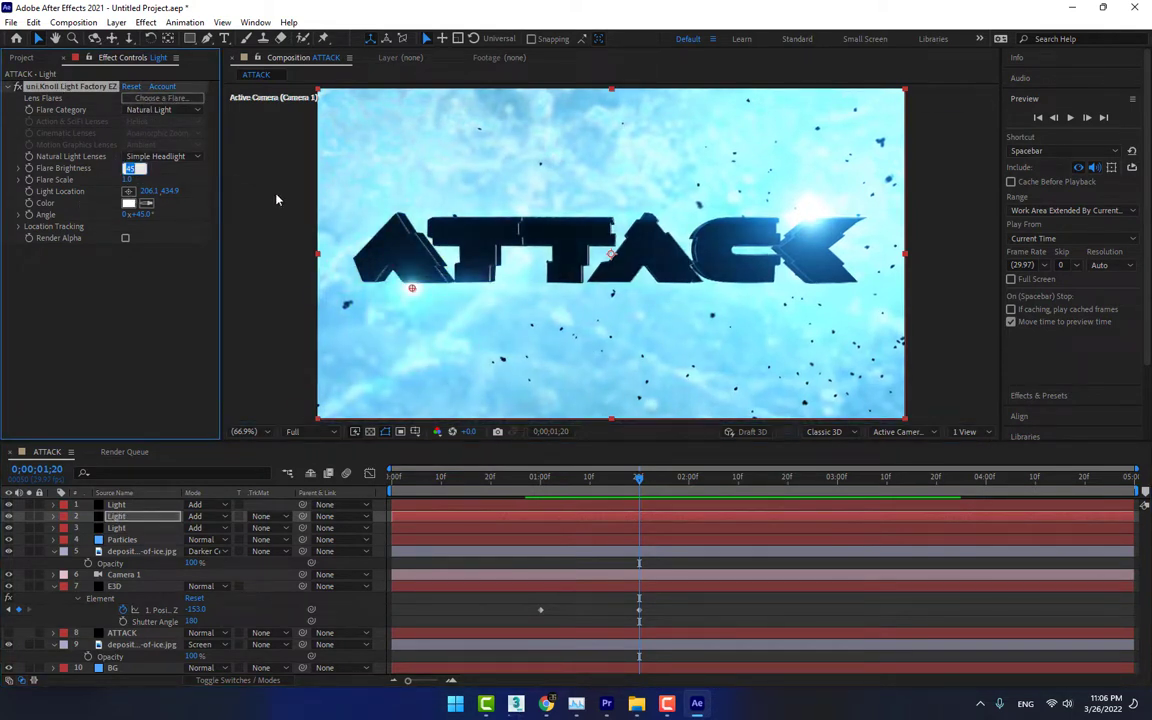
Set the Flare Brightness of the first and third Light layers to 0
click(116, 504)
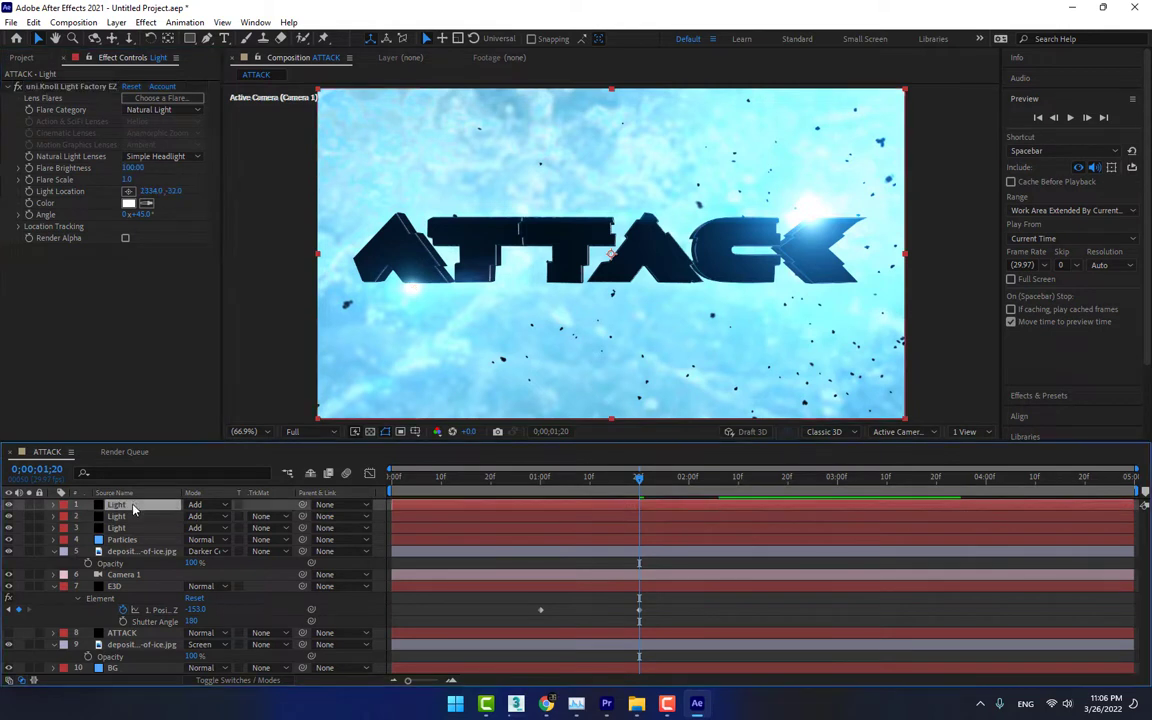
click(135, 168)
key(ctrl+v)
click(157, 308)
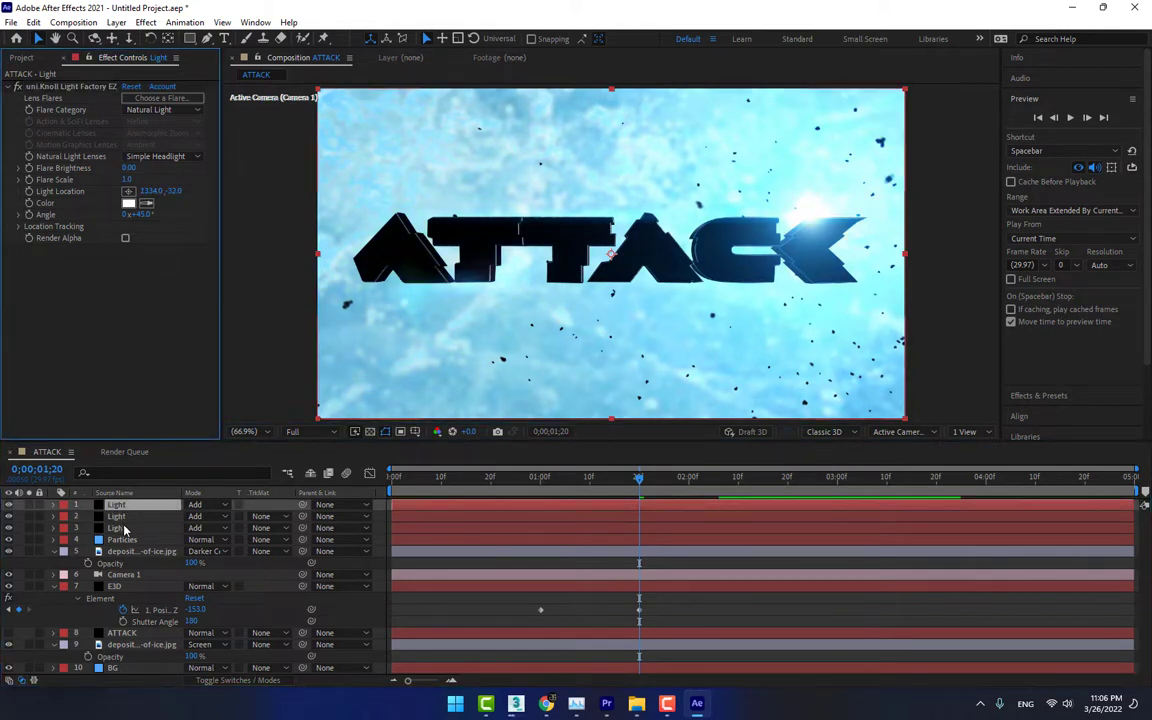
click(123, 529)
click(133, 168)
text(0)
key(Return)
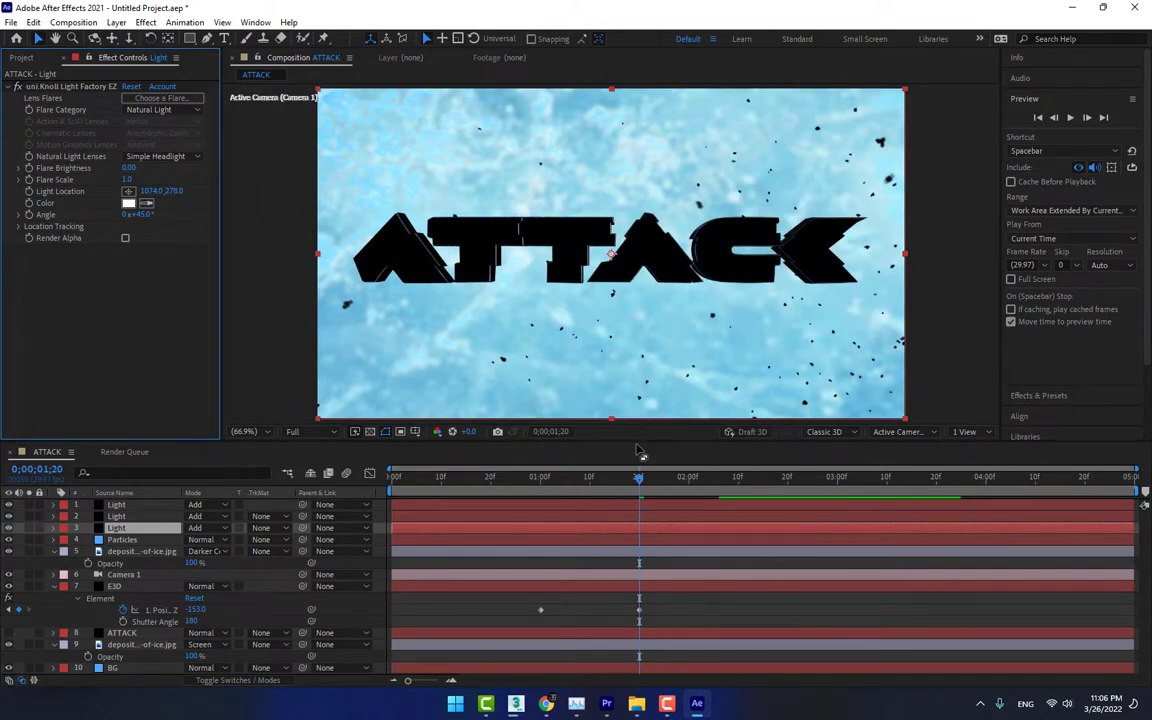
On the third Light layer, start Flare Brightness keyframes at 0;00;01;17 and Light Location keyframes at 0;00;01;20
drag(628, 480, 624, 479)
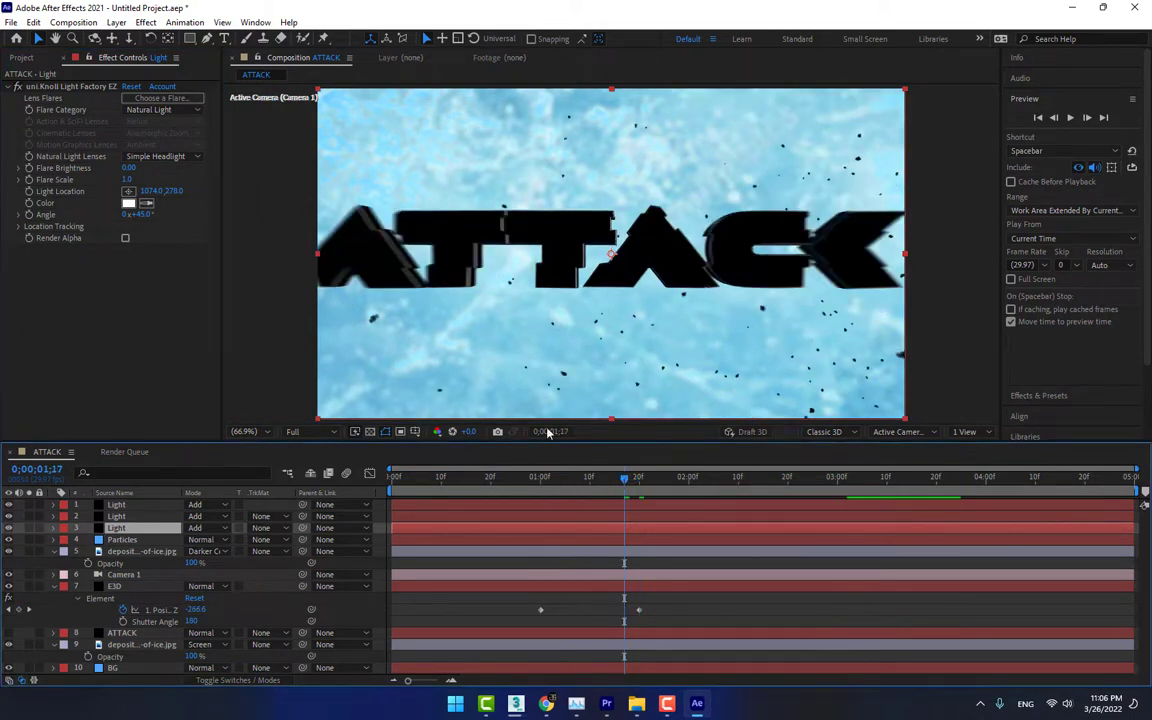
click(30, 168)
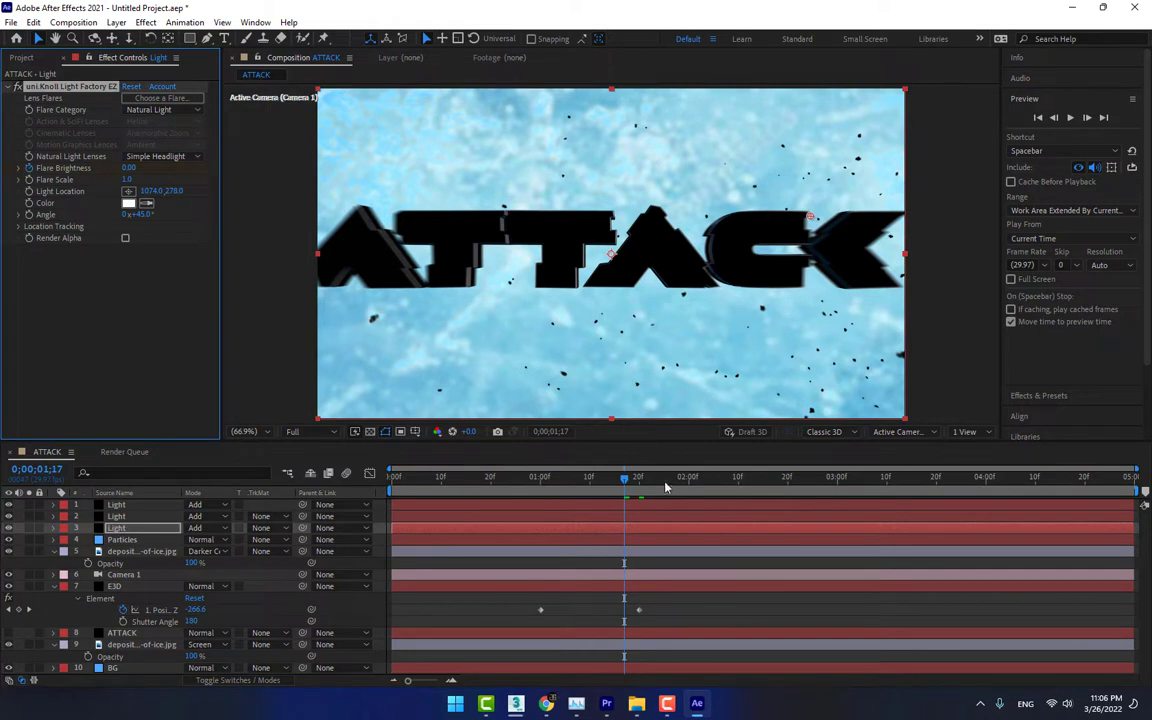
mouse_move(659, 487)
mouse_down()
mouse_move(670, 483)
mouse_move(640, 485)
mouse_up()
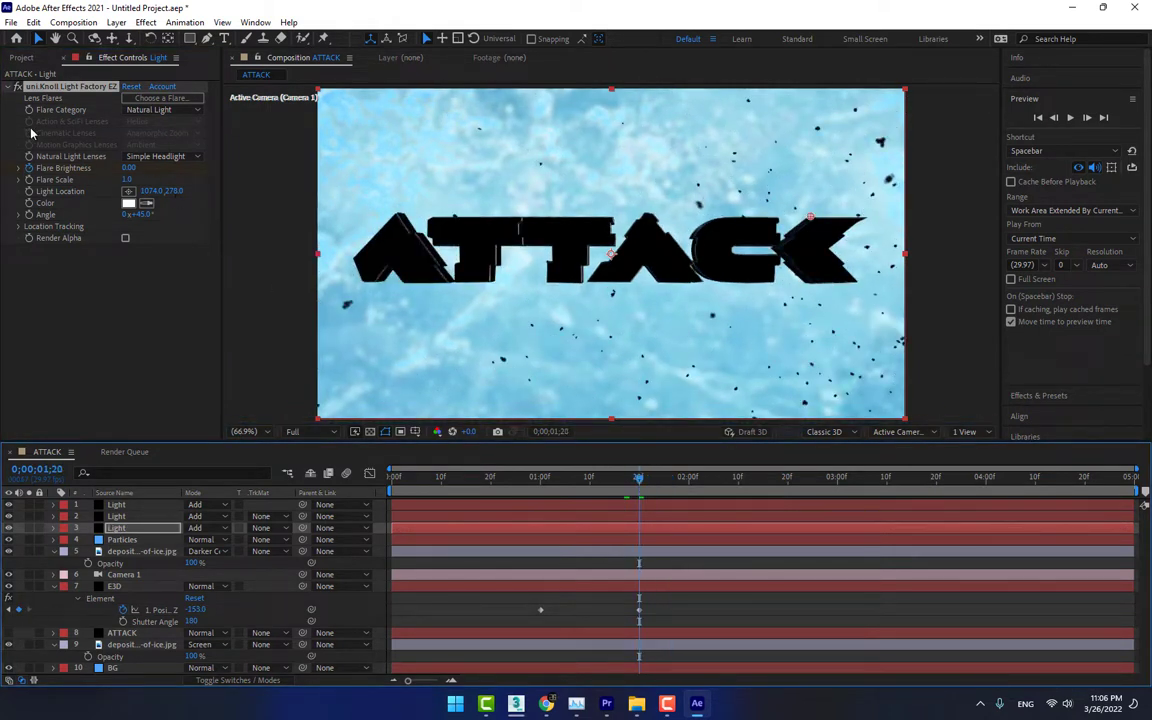
click(28, 192)
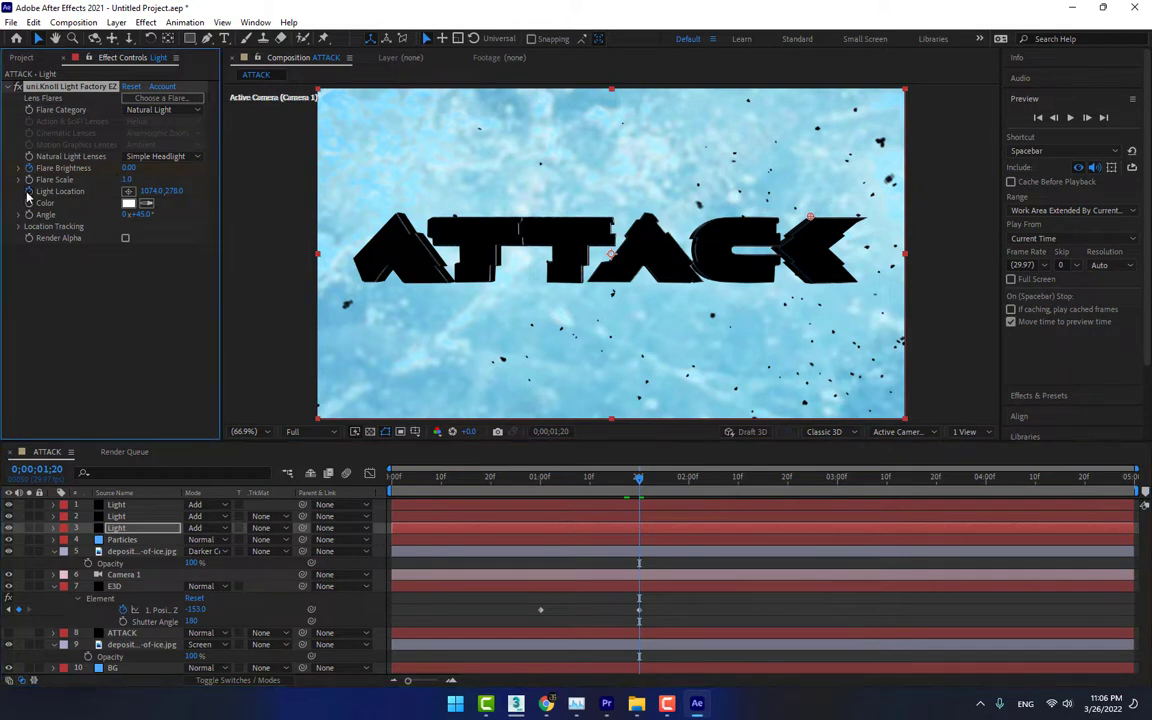
At 0;00;02;04, raise the third Light layer's Flare Brightness to 79 and move its flare to about 954, 275 along the title's upper edge
click(707, 481)
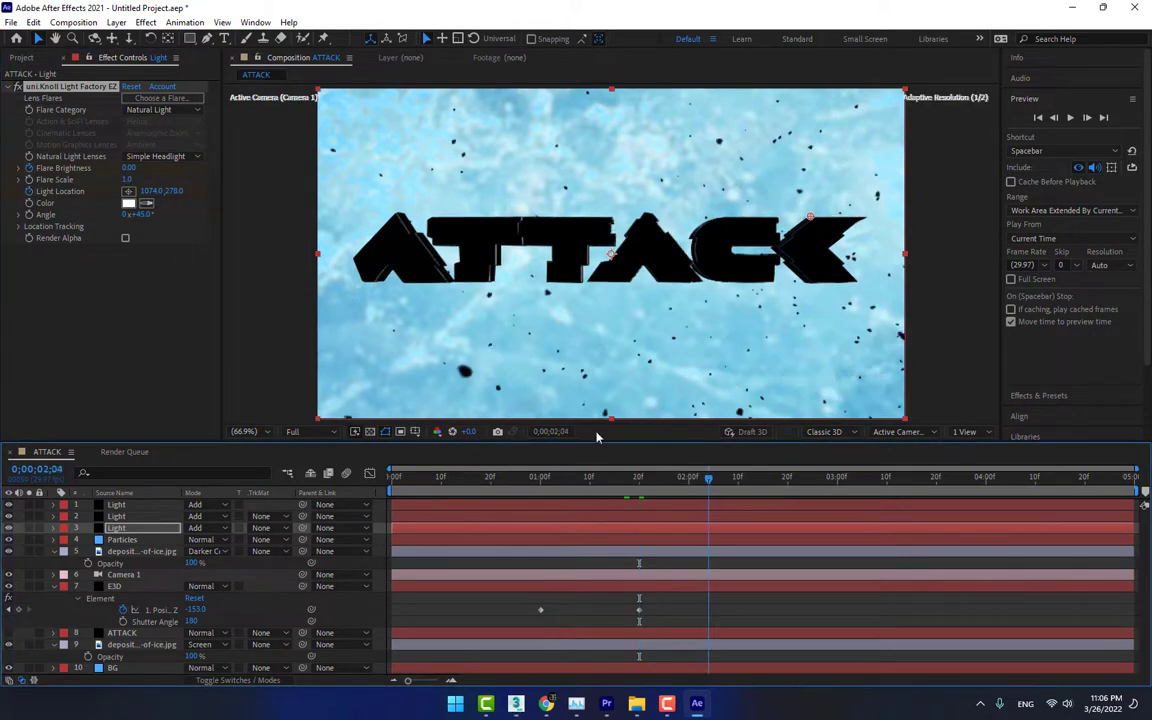
drag(129, 169, 181, 169)
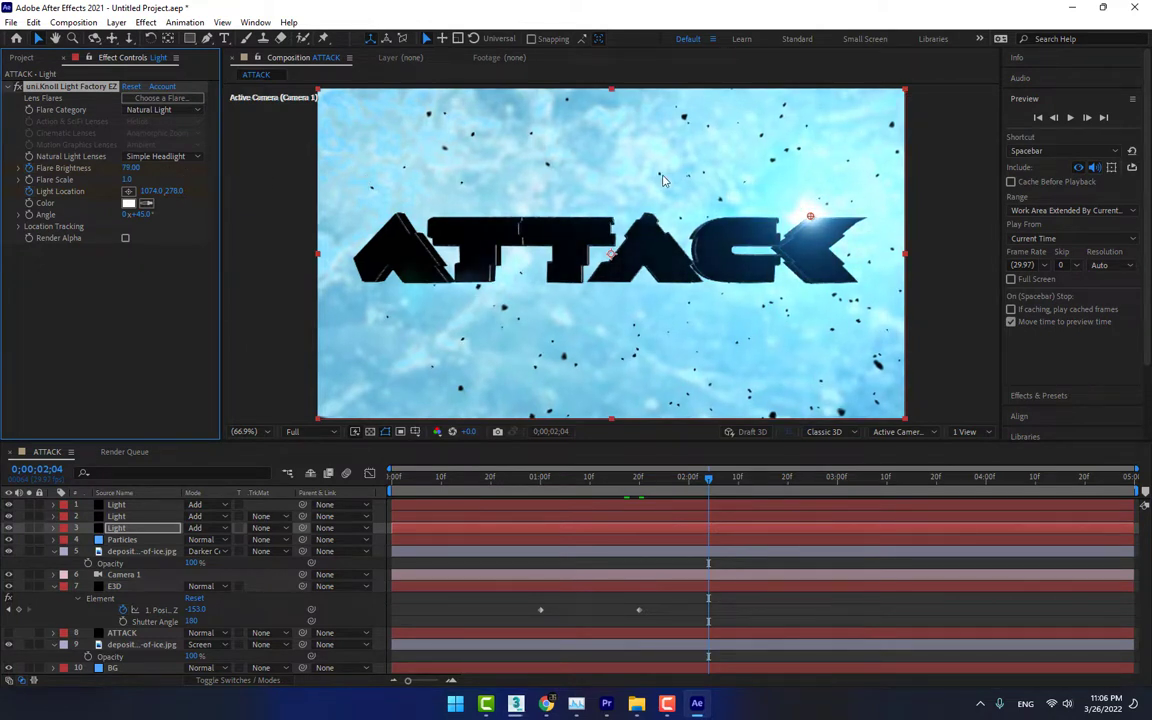
drag(812, 219, 755, 214)
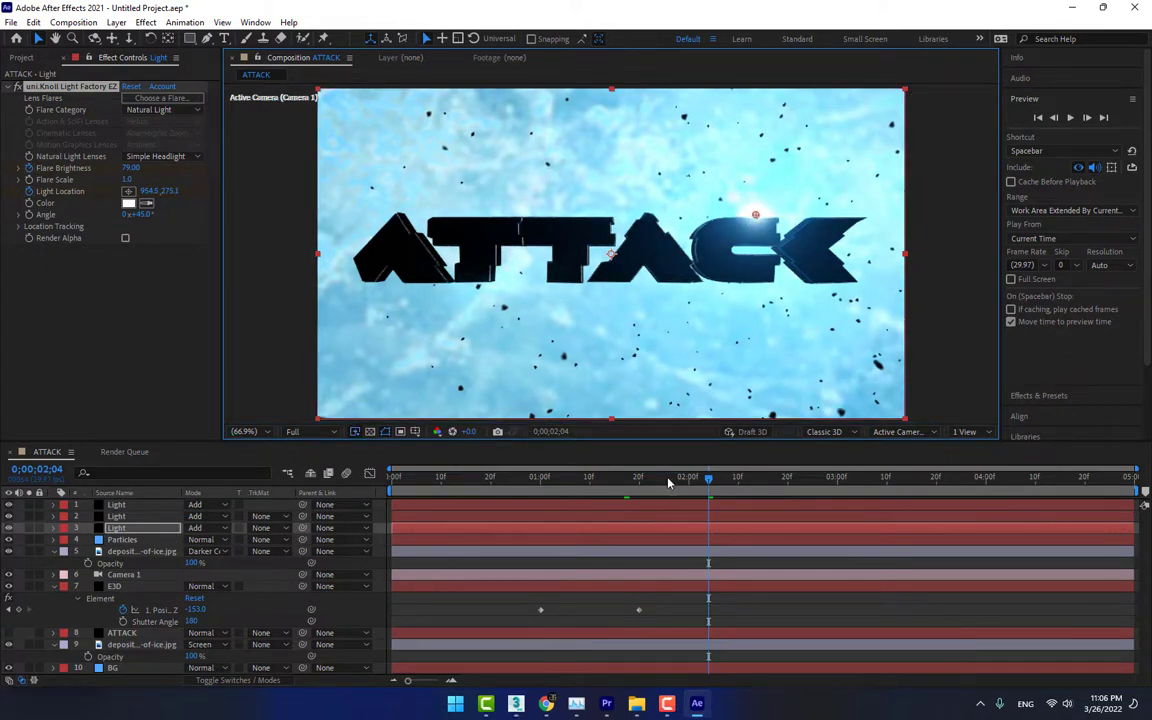
On the second Light layer, start Flare Brightness and Light Location keyframes at 0;00;01;16
drag(669, 483, 620, 479)
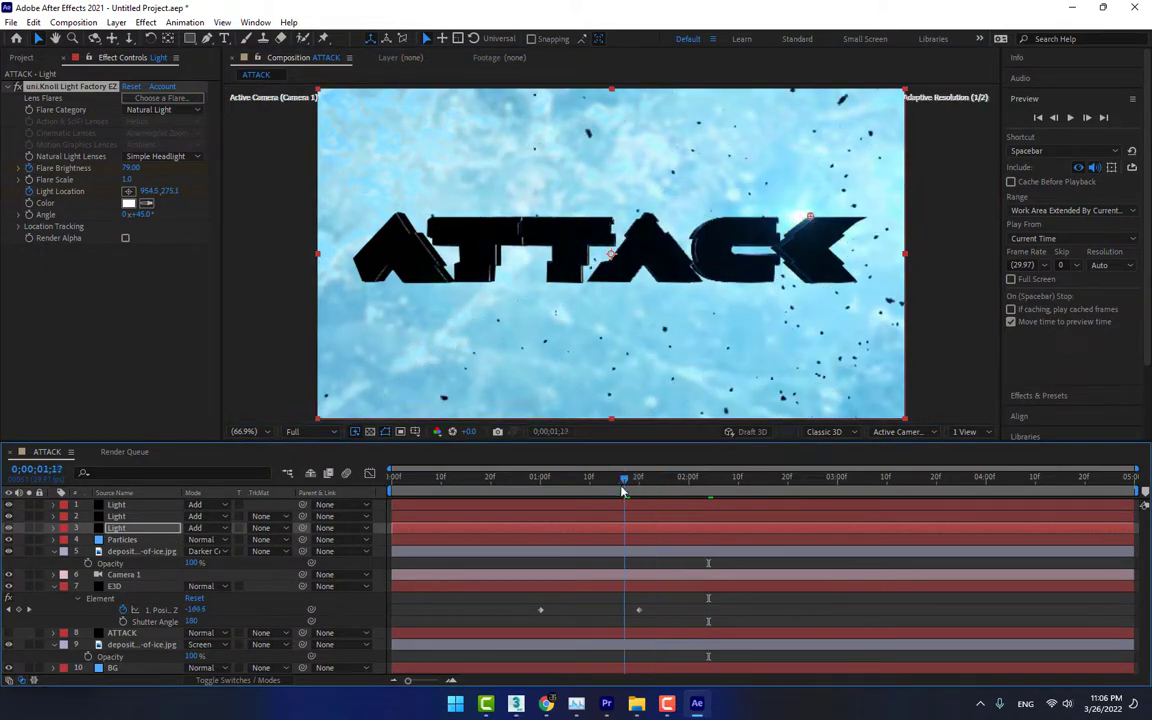
click(454, 517)
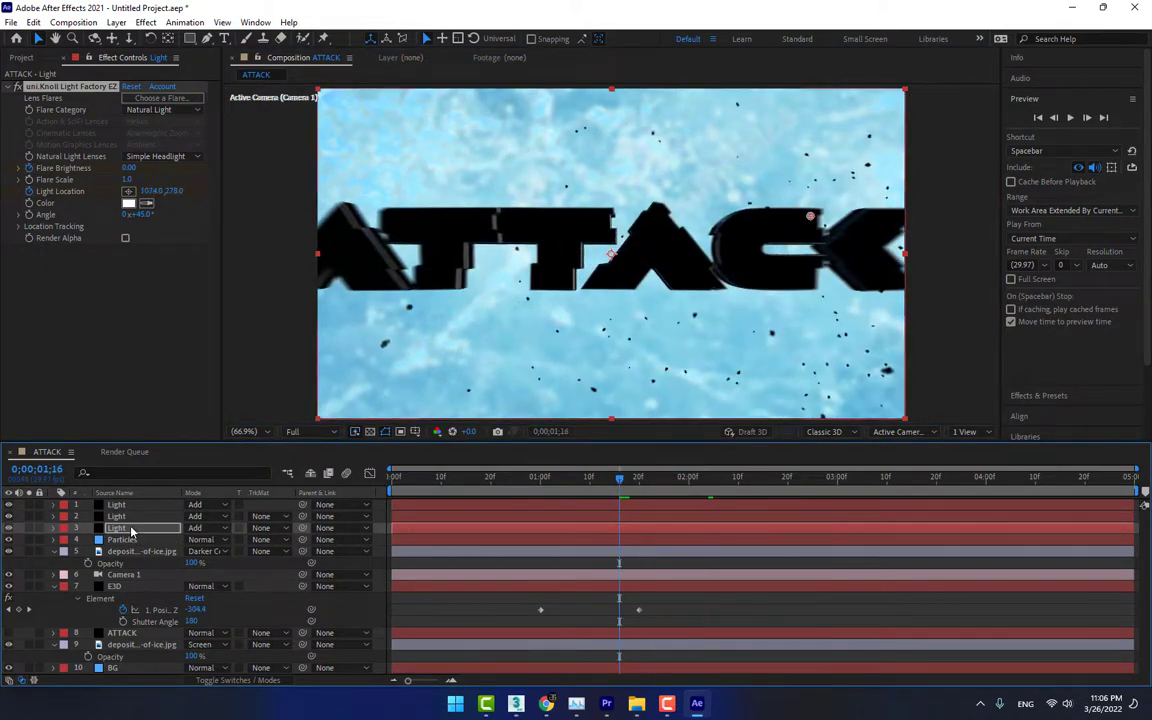
click(33, 187)
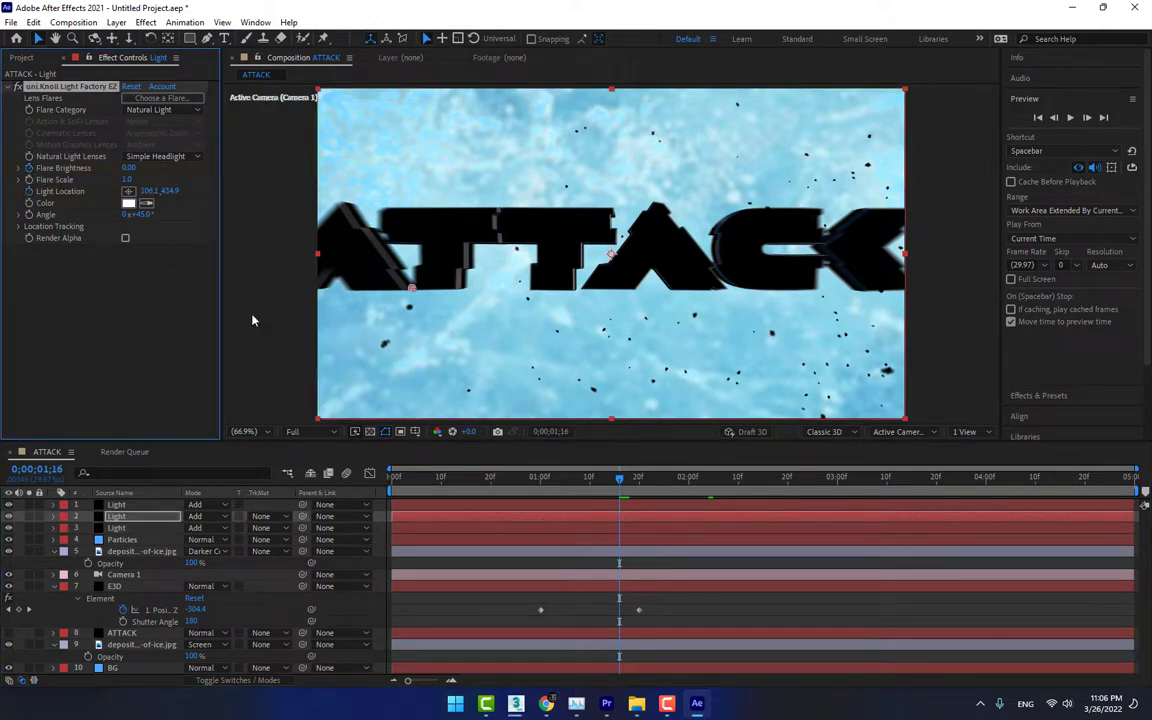
At 0;00;01;28, raise the second Light layer's Flare Brightness to 77 and move its flare to about 349, 427 below the first T
click(679, 482)
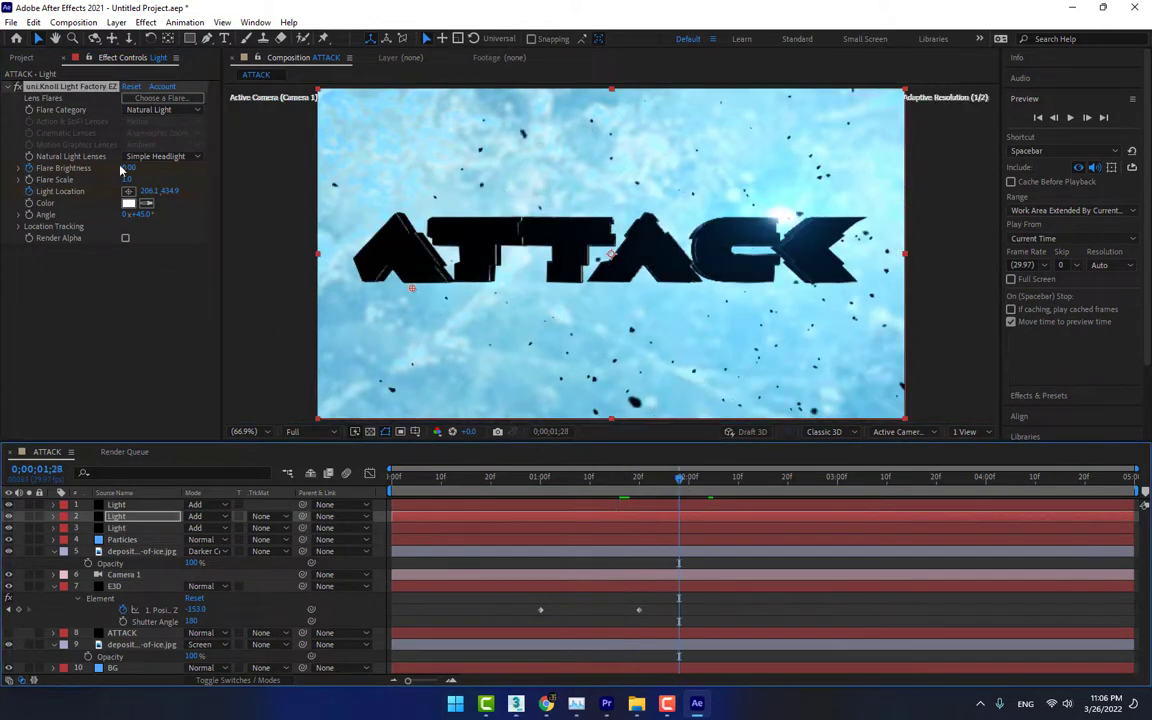
drag(129, 169, 178, 174)
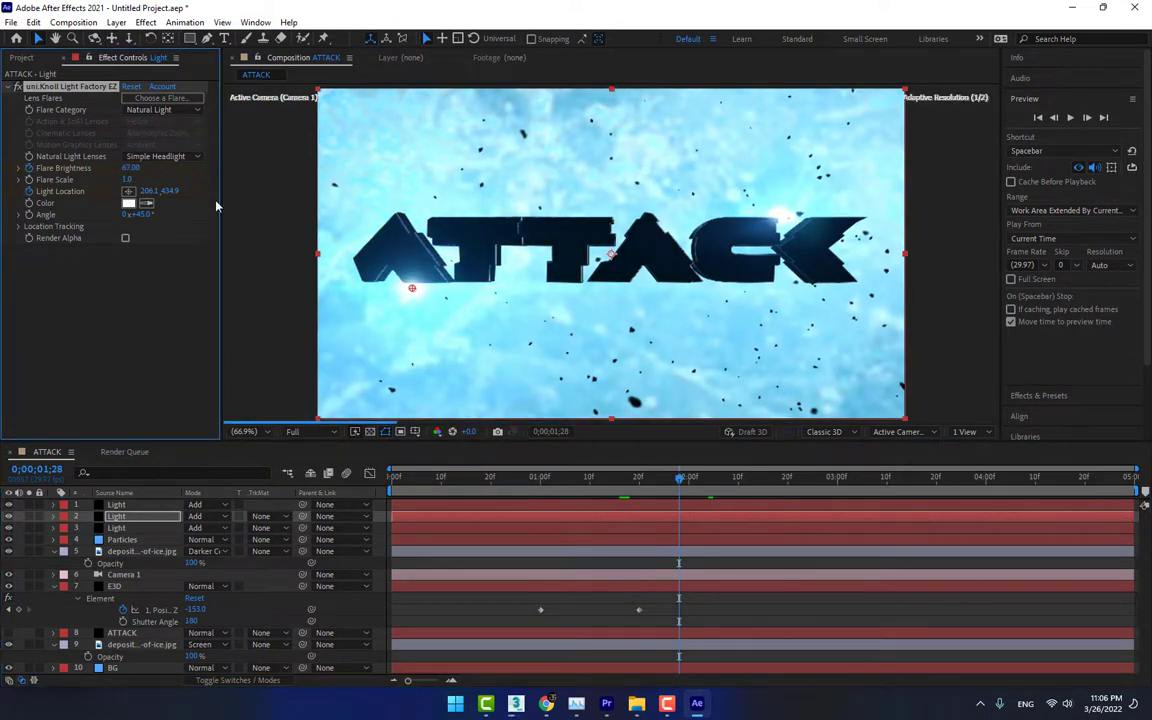
drag(418, 288, 478, 289)
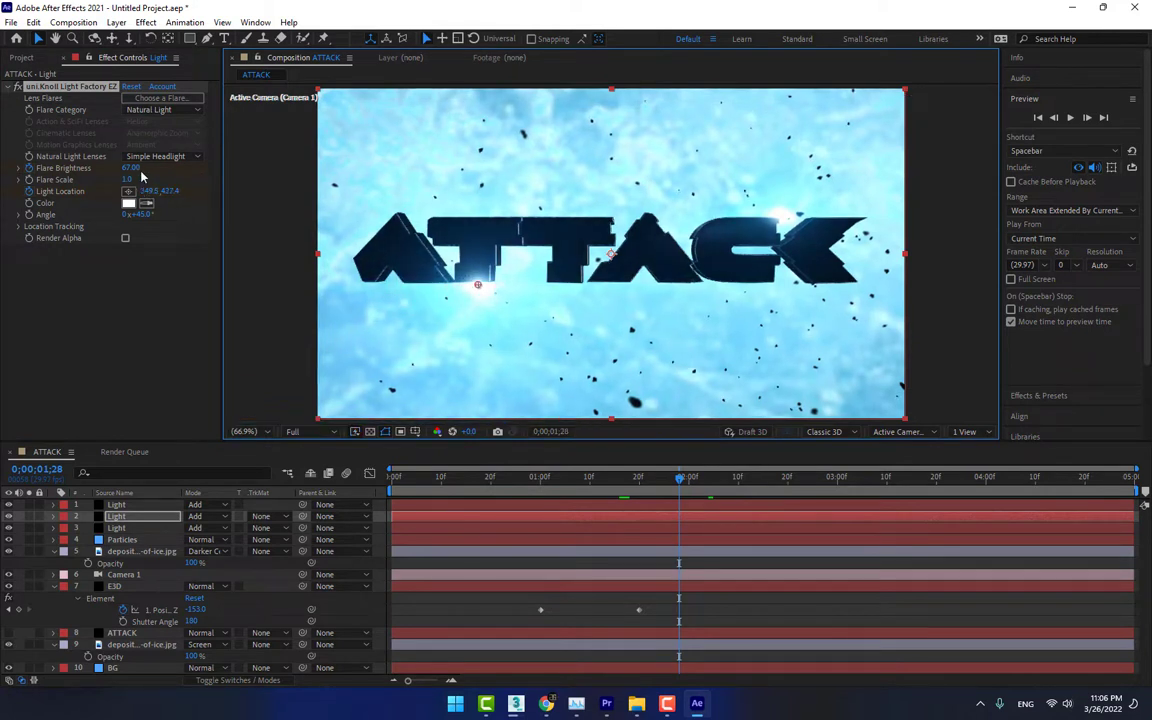
drag(132, 169, 142, 169)
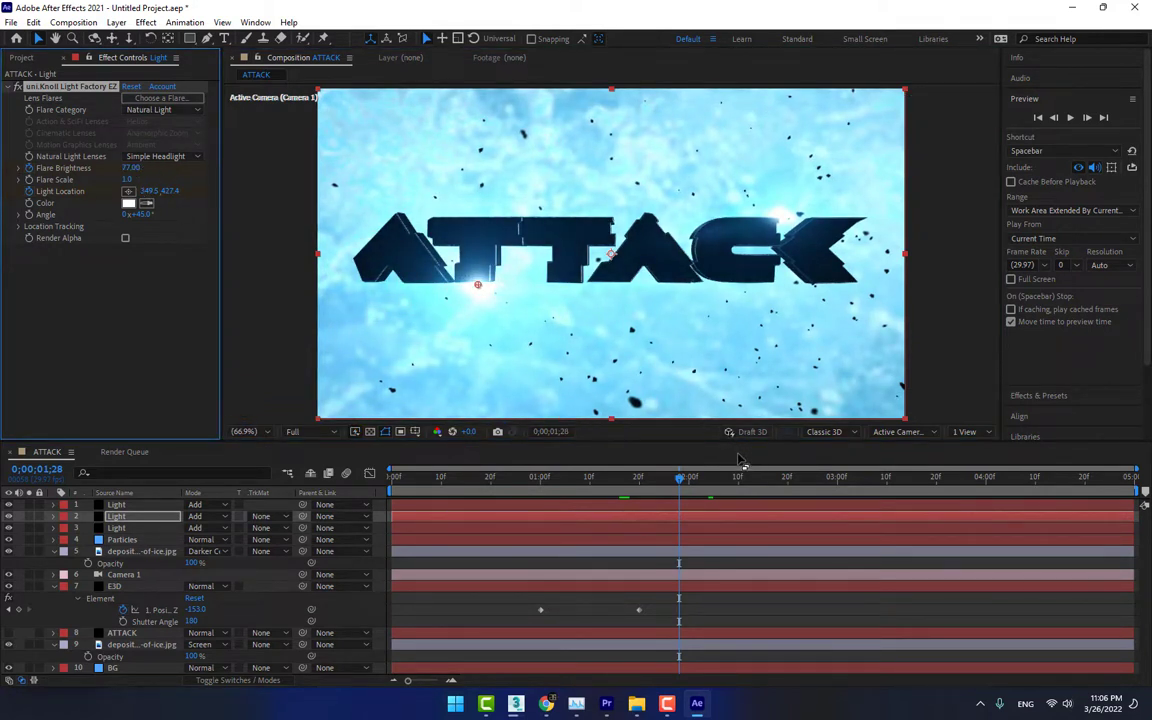
Keyframe the first Light layer's Flare Brightness and Light Location at 0;00;01;18, and raise the brightness to about 48 at 0;00;02;01
click(150, 504)
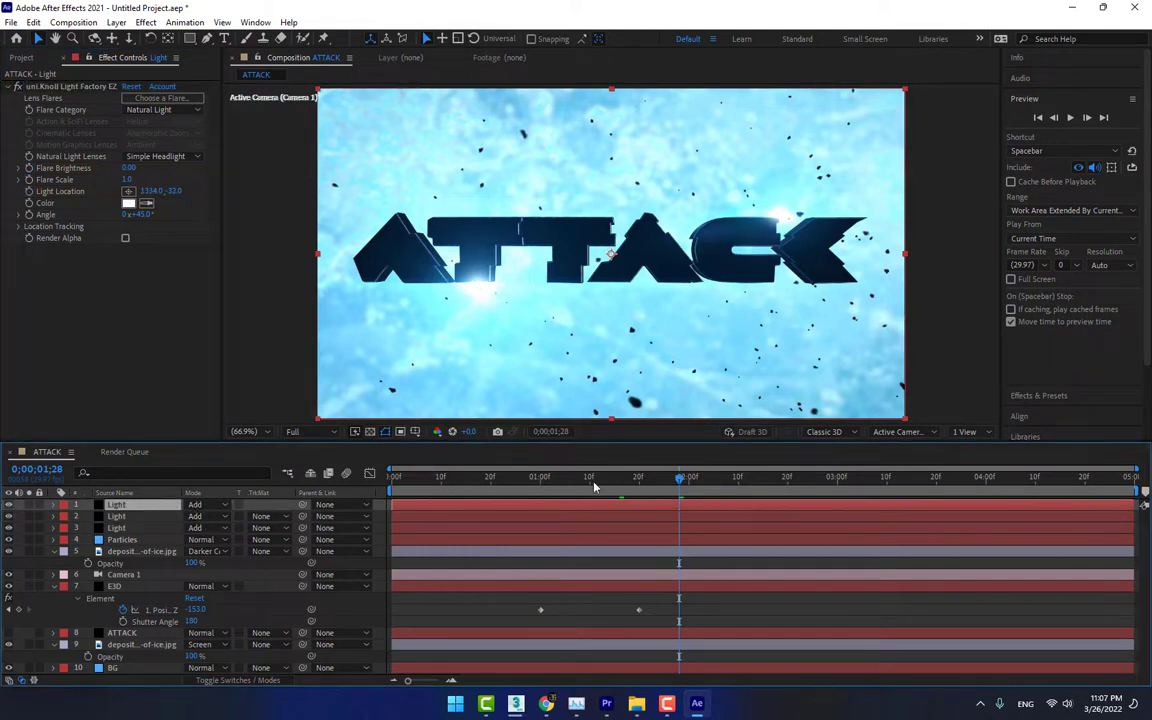
click(29, 168)
click(29, 191)
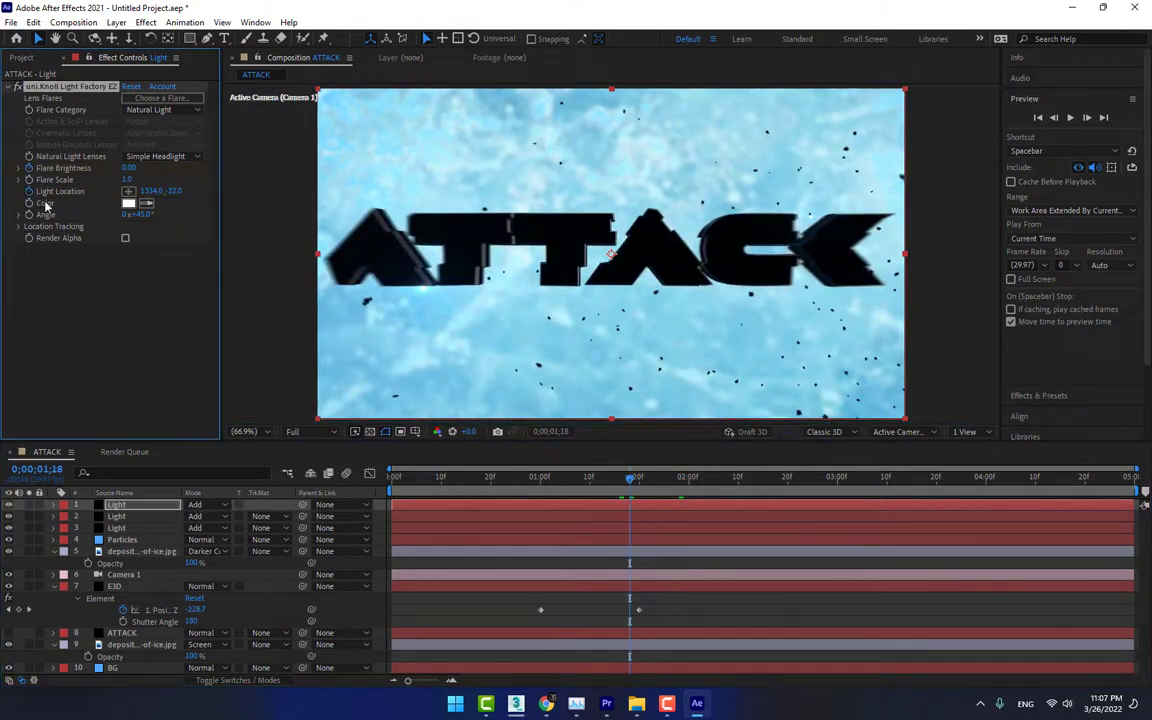
click(693, 476)
drag(130, 169, 168, 175)
click(778, 617)
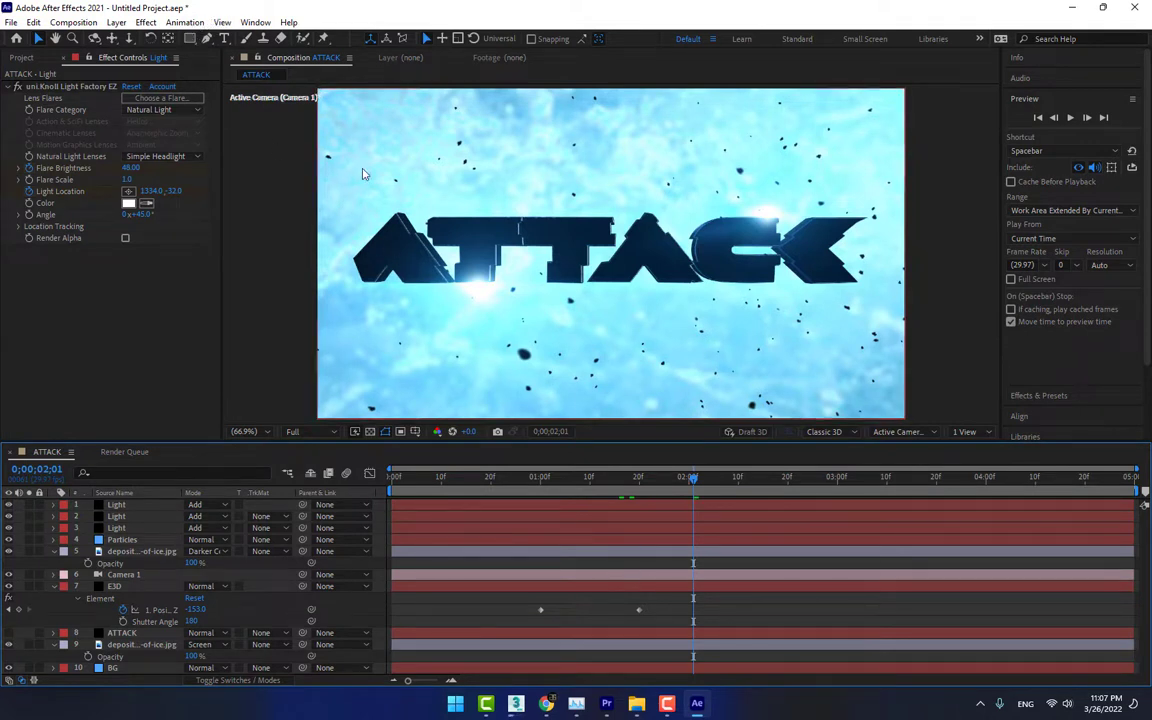
click(205, 38)
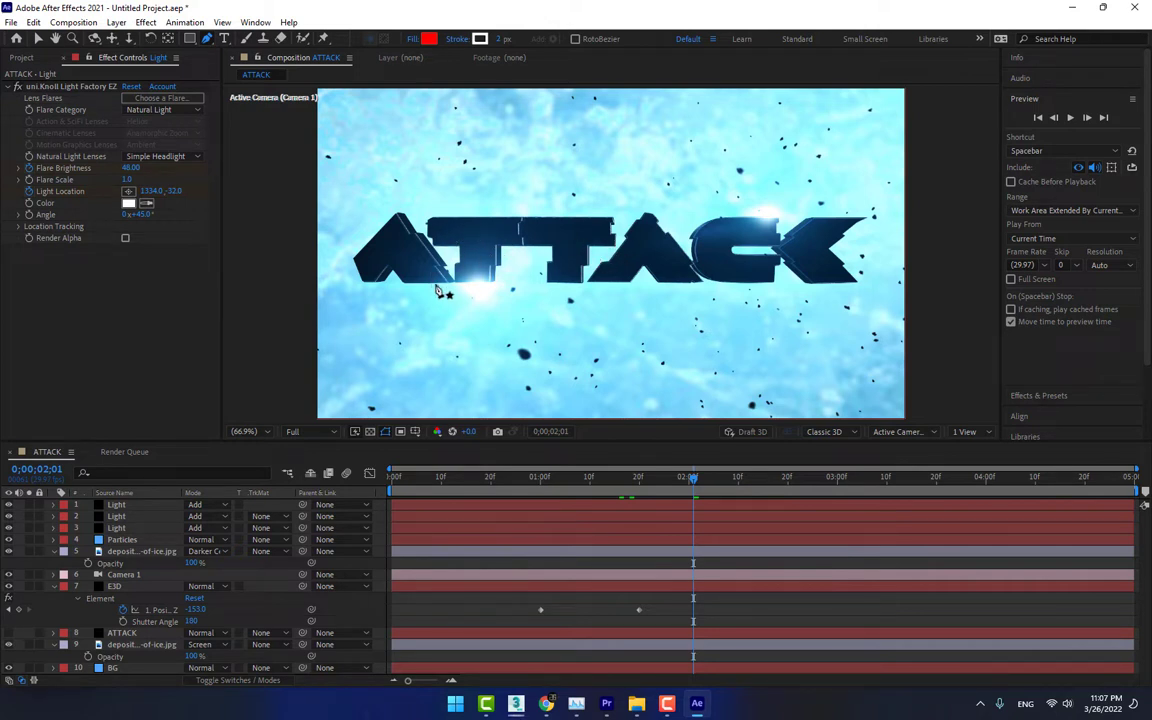
click(408, 264)
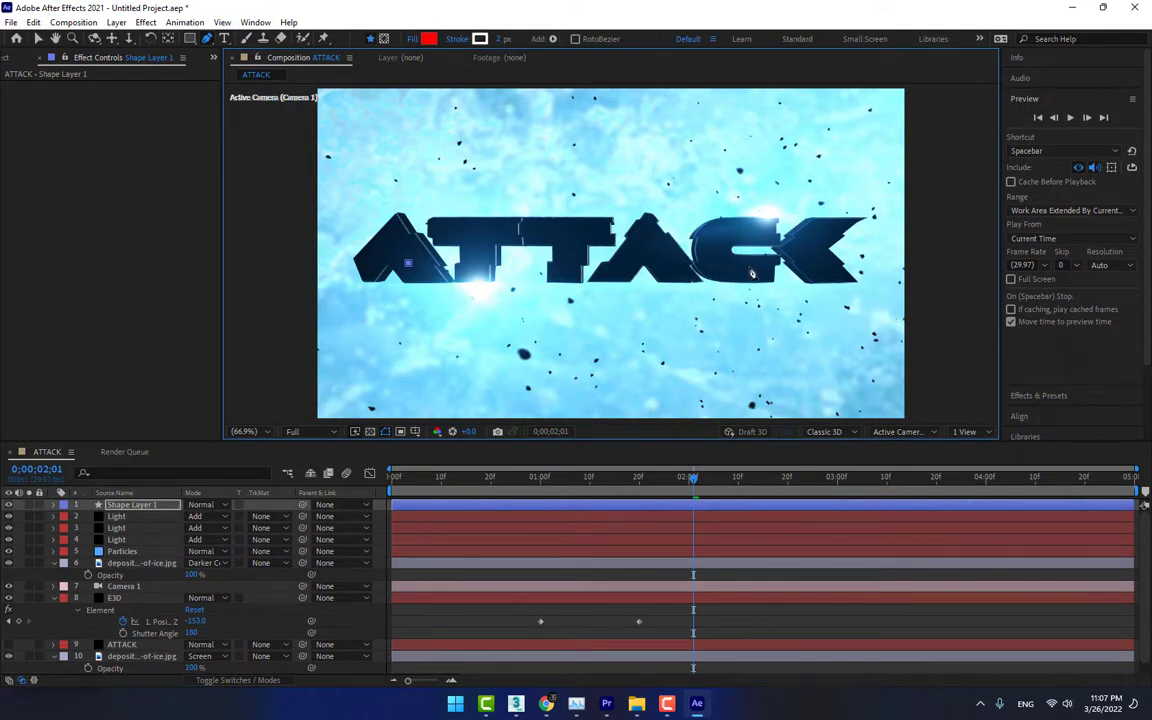
click(750, 268)
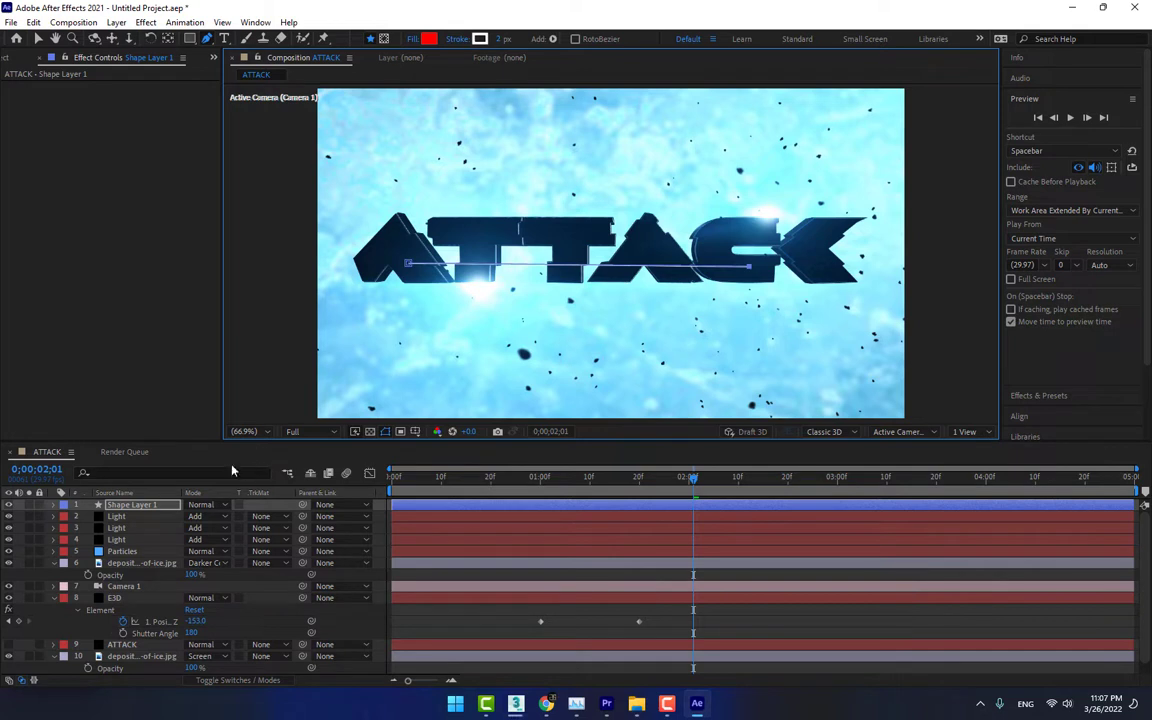
click(580, 265)
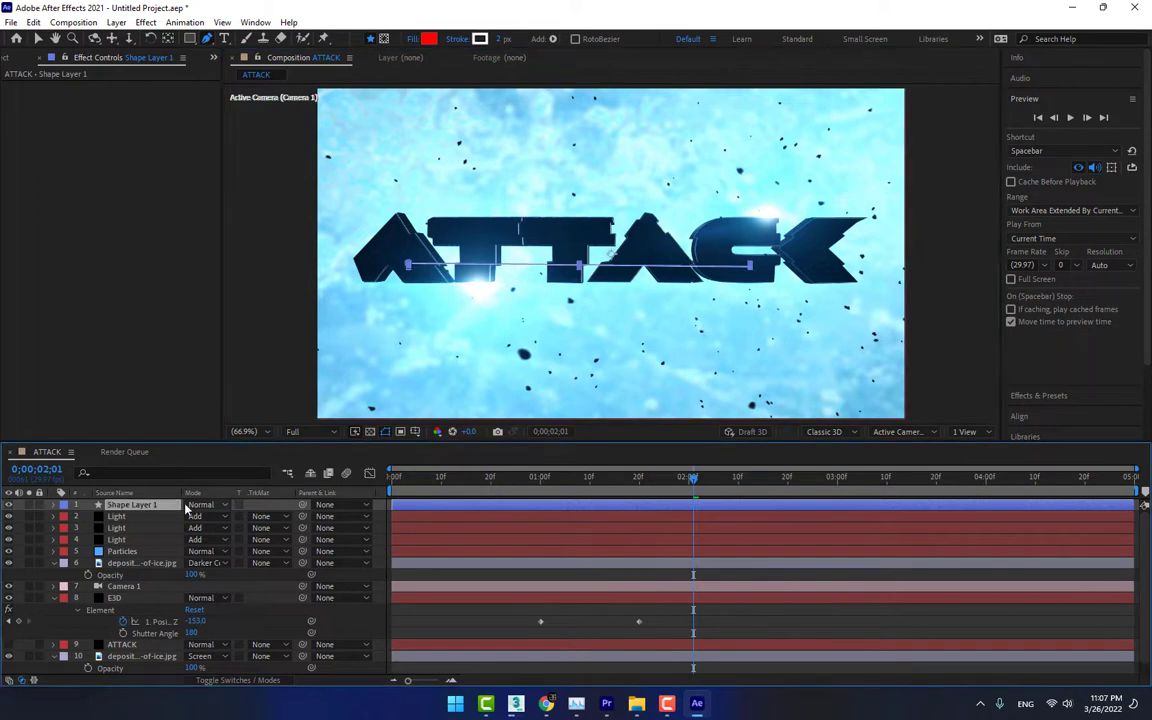
key(Delete)
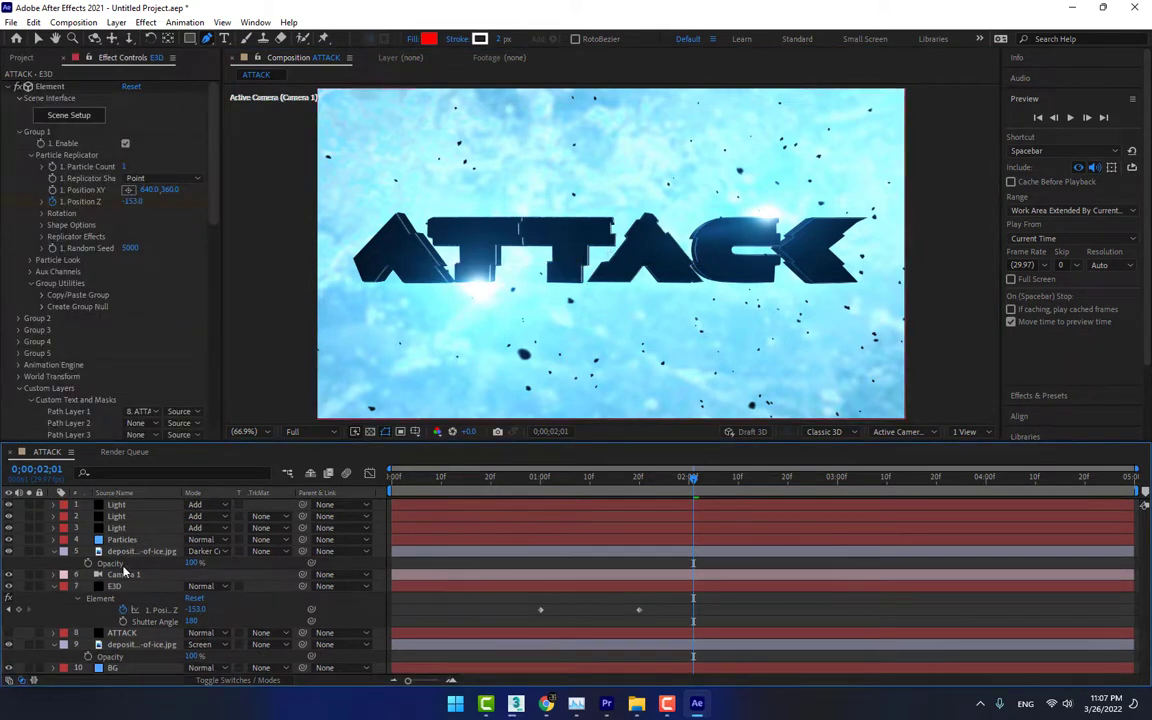
Duplicate the Camera 1 layer in the ATTACK composition
click(122, 587)
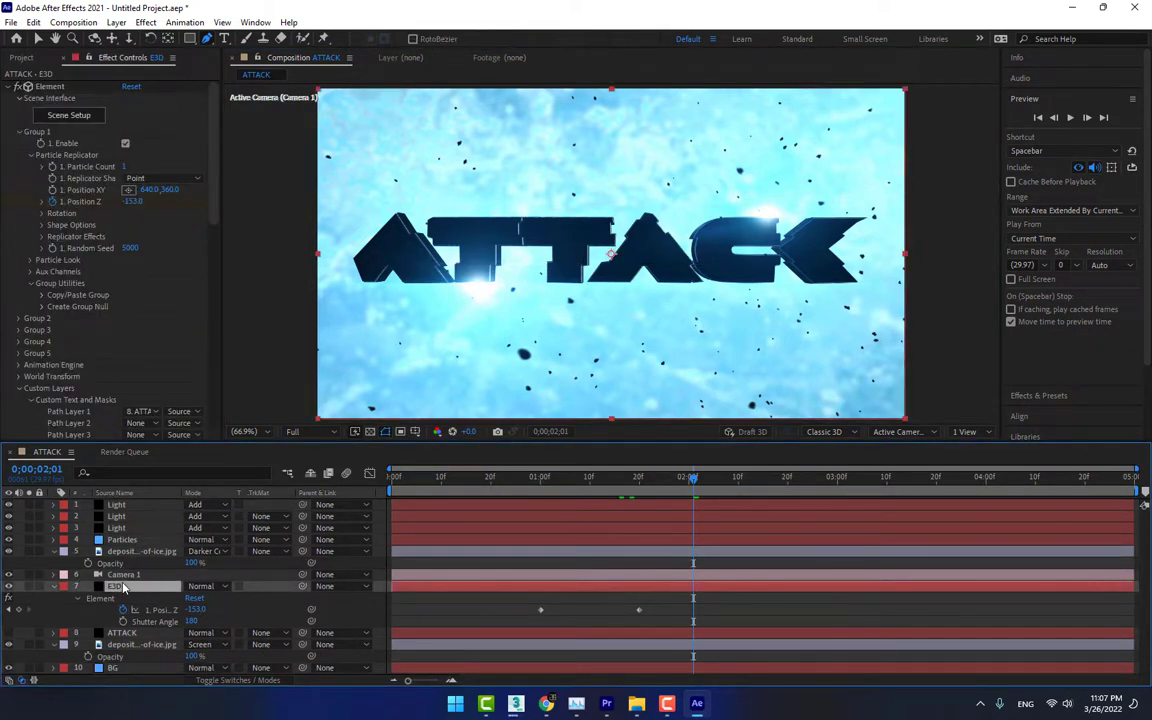
click(122, 576)
key(ctrl+d)
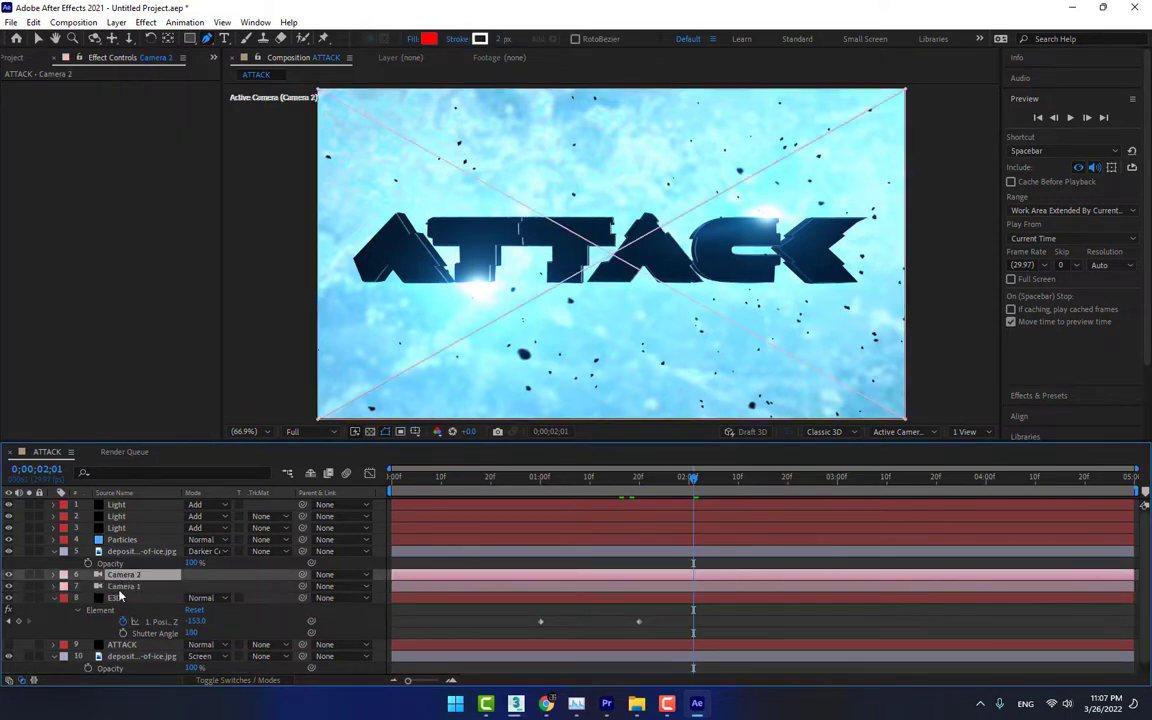
Pre-compose the Camera 1, E3D and ATTACK layers into a new composition named 3D, moving all attributes into it
click(121, 599)
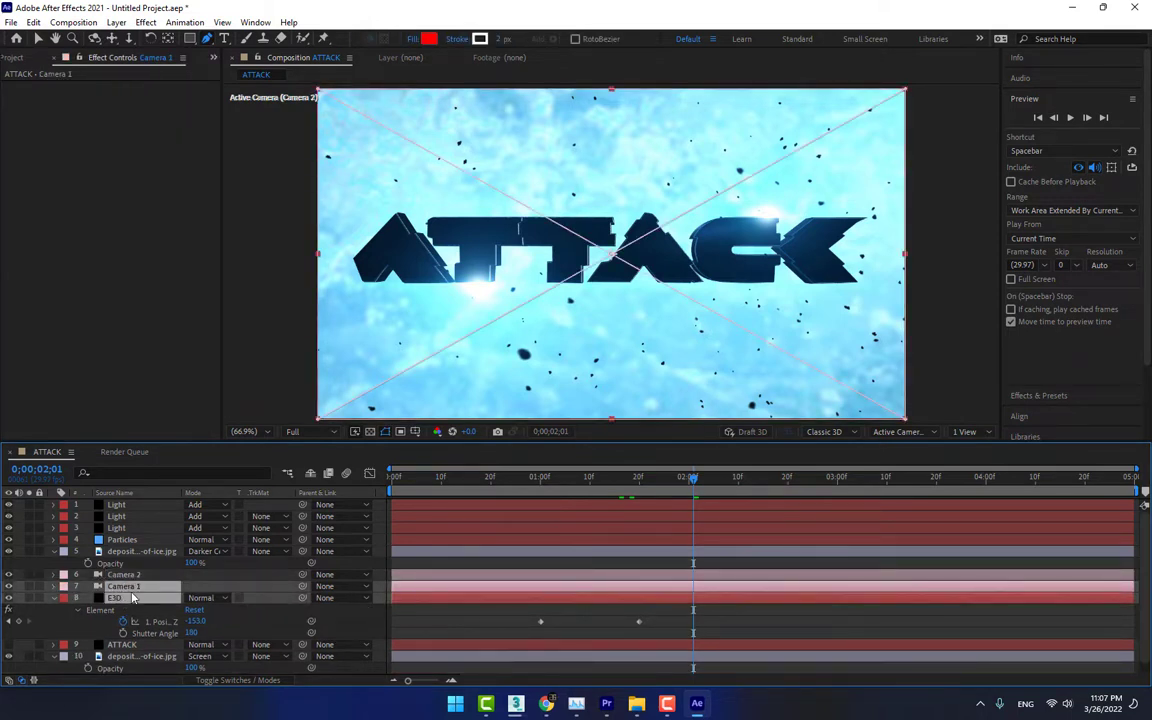
click(120, 645)
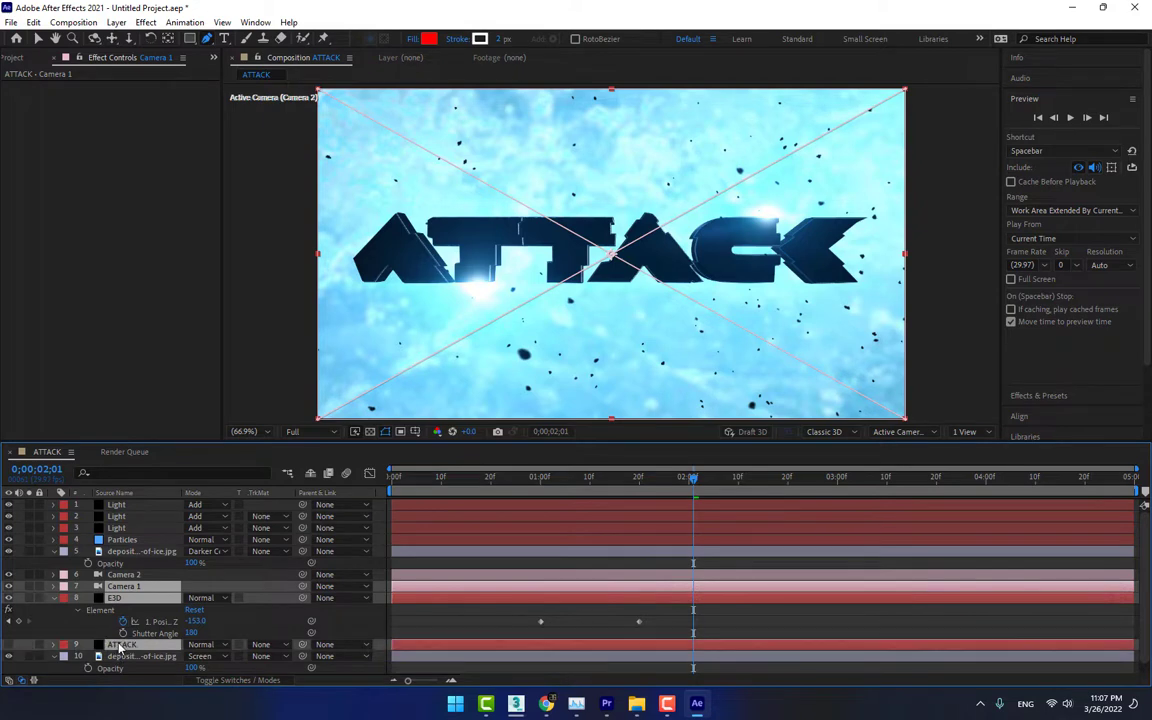
right_click(120, 645)
click(168, 563)
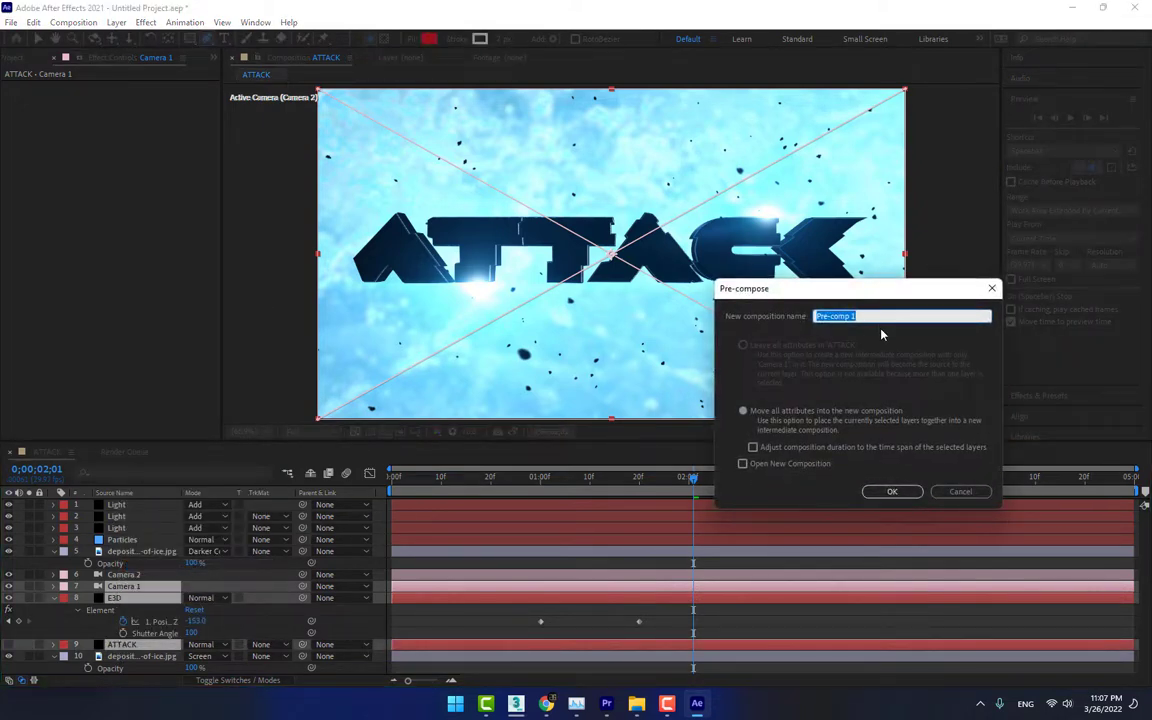
text(3D)
key(Return)
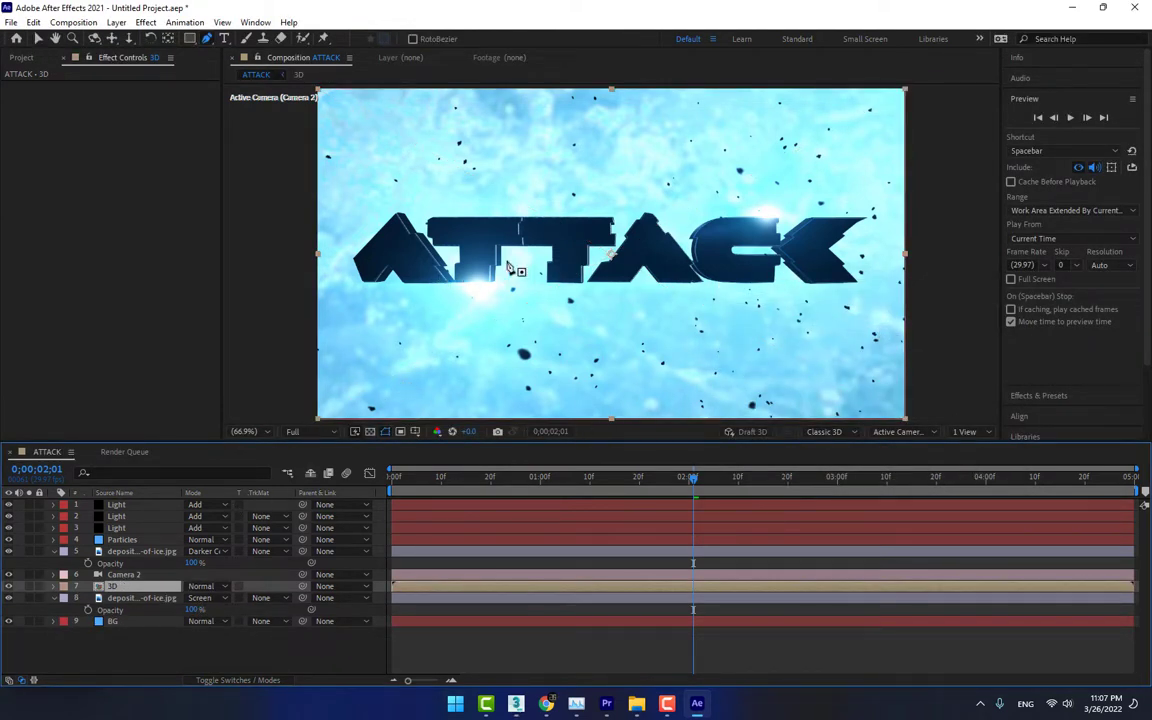
Draw a thin closed curved mask on the 3D layer across the lower part of the letters, from the first A to the C
click(29, 588)
click(29, 588)
click(402, 266)
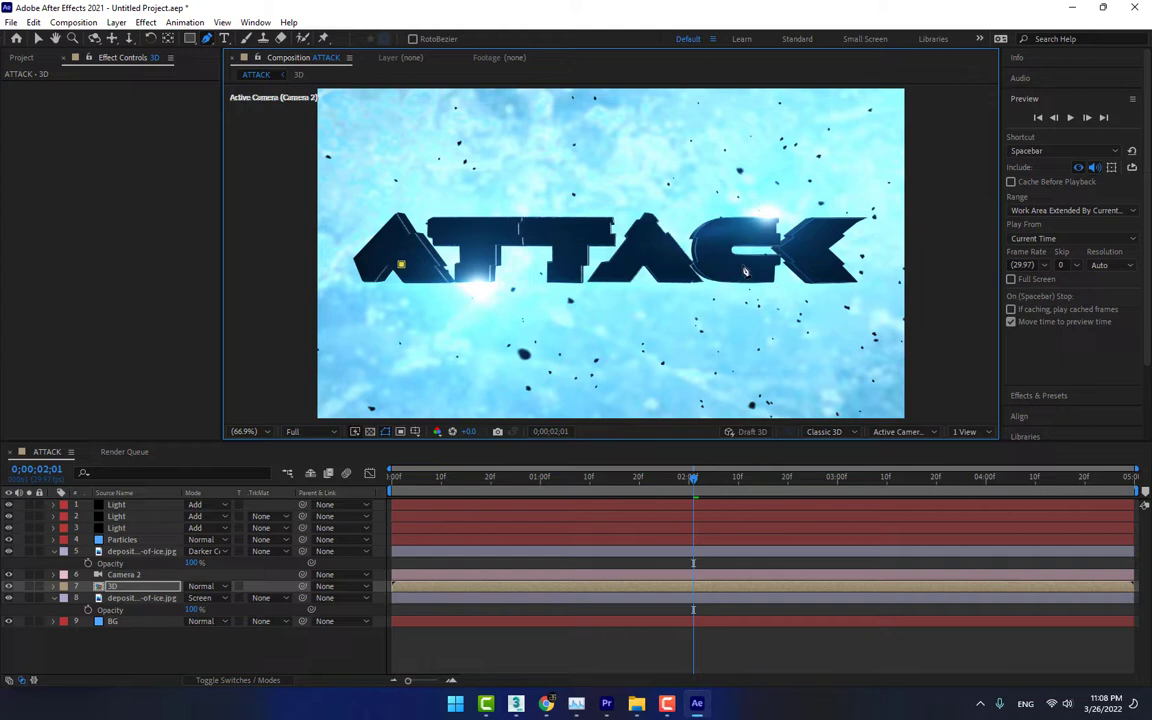
click(743, 266)
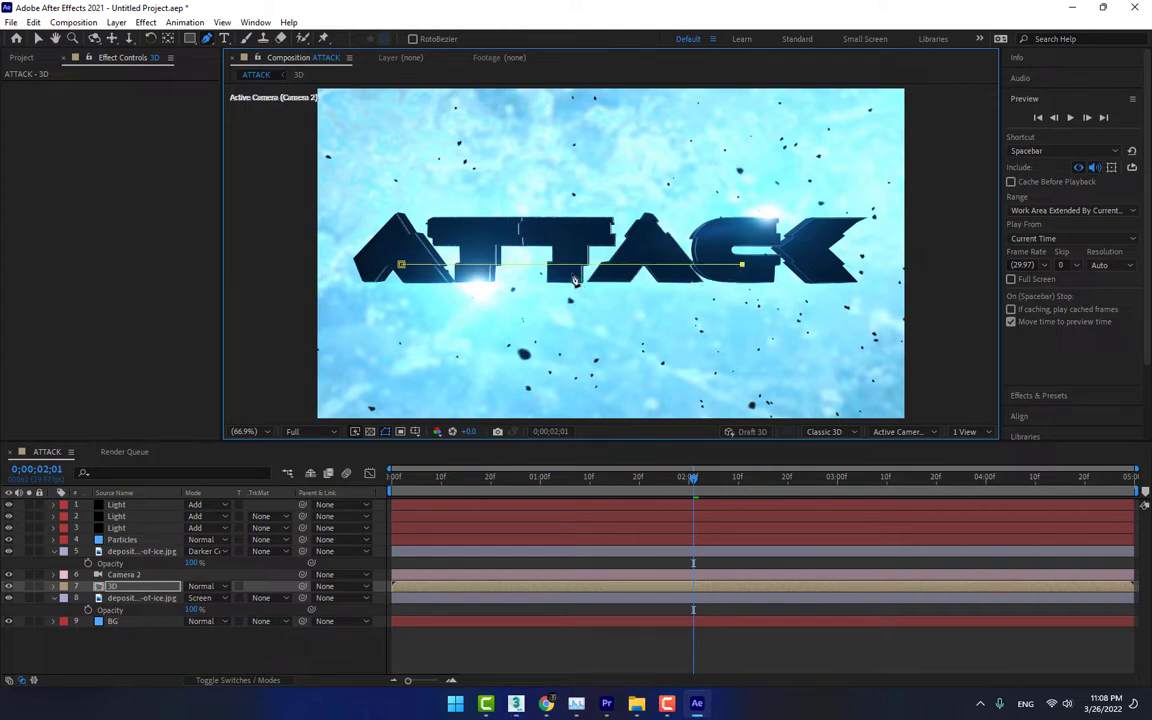
key(ctrl+z)
drag(568, 259, 652, 260)
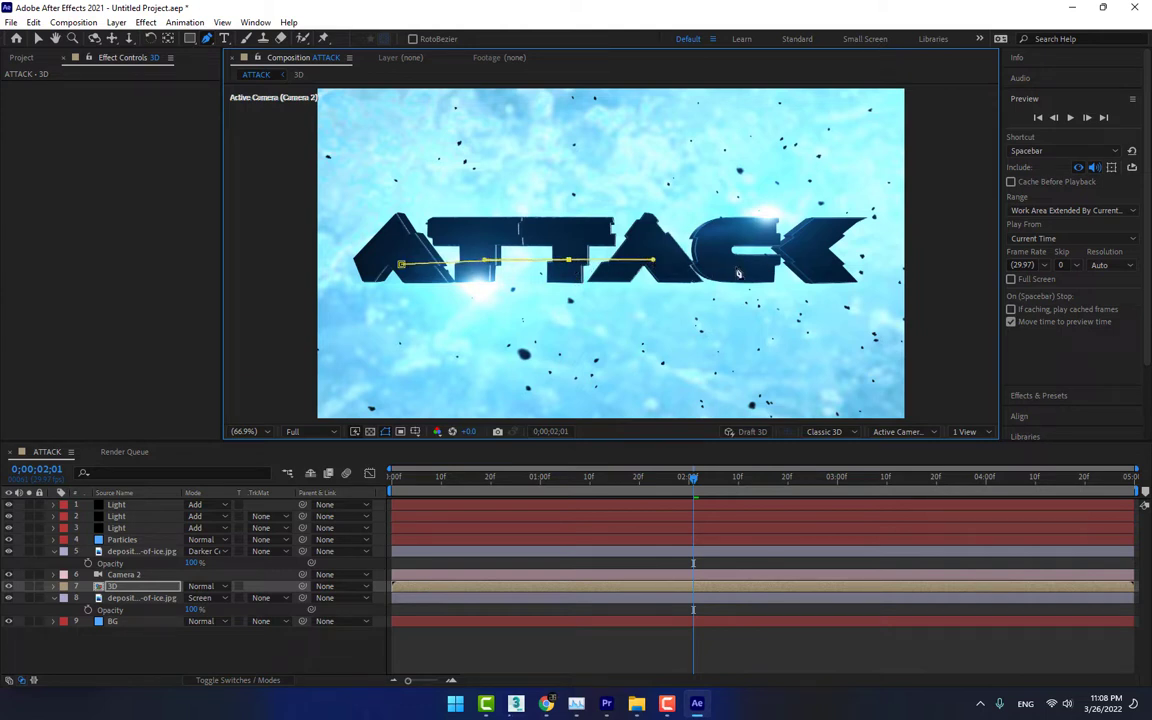
click(745, 269)
drag(568, 276, 547, 277)
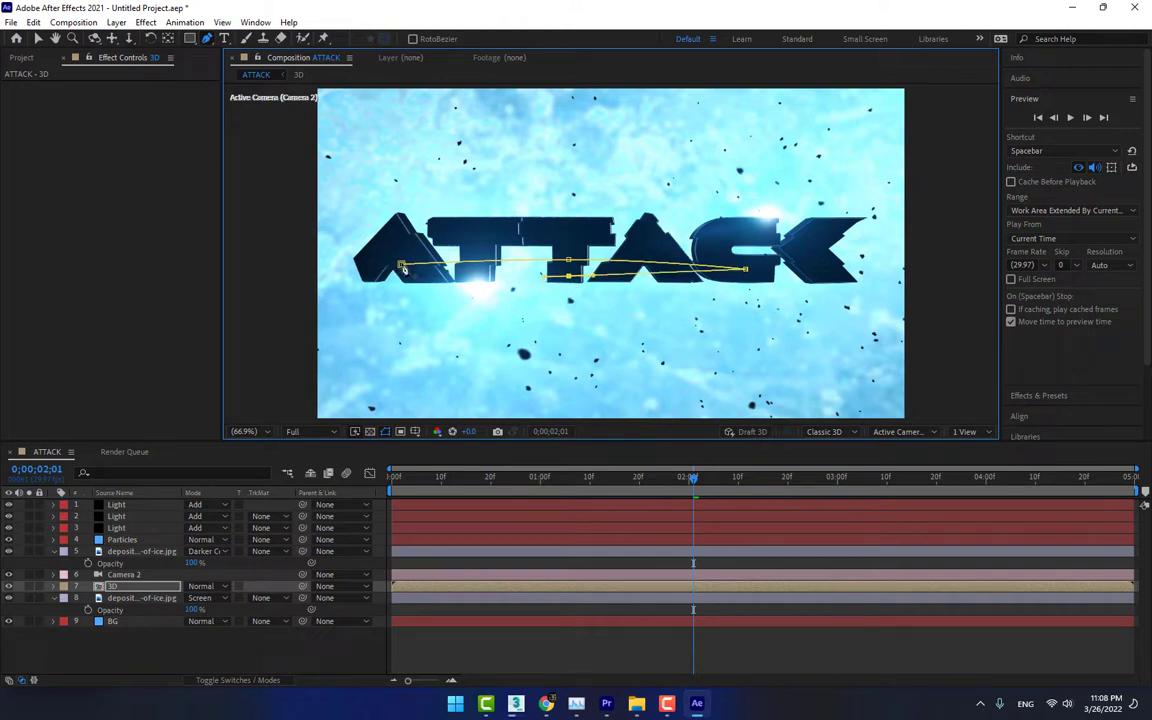
click(401, 264)
drag(568, 276, 568, 262)
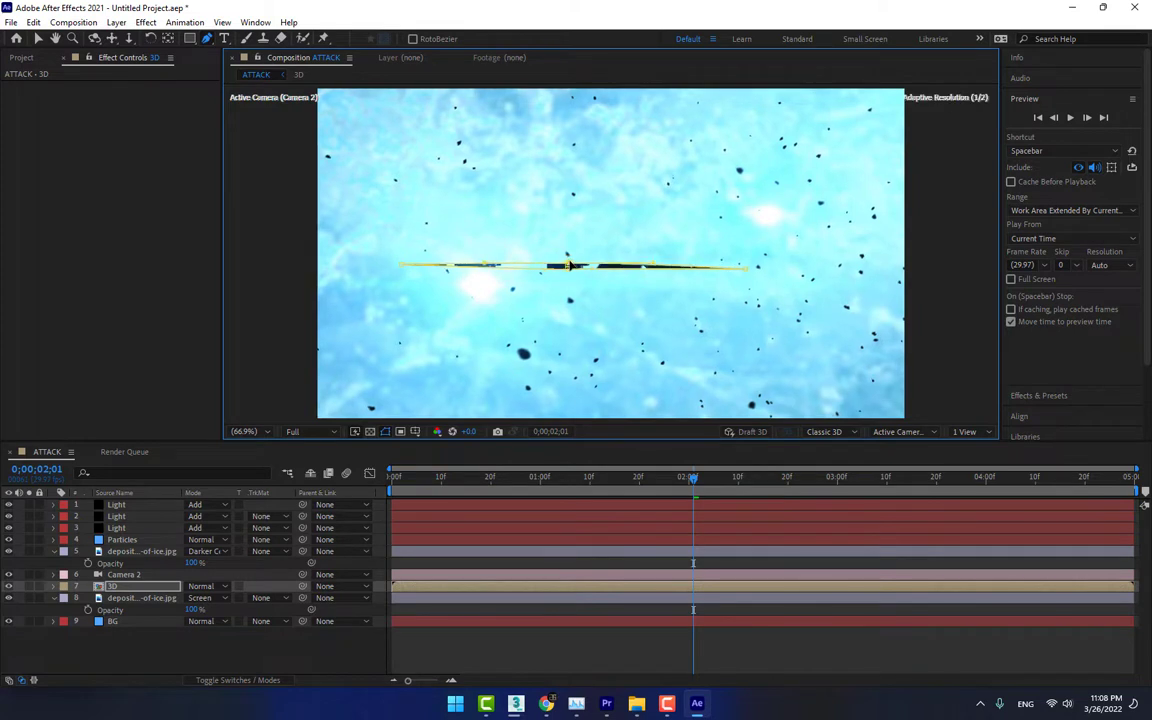
Reveal Mask 1 on the 3D layer and set its mode to Subtract
key(m)
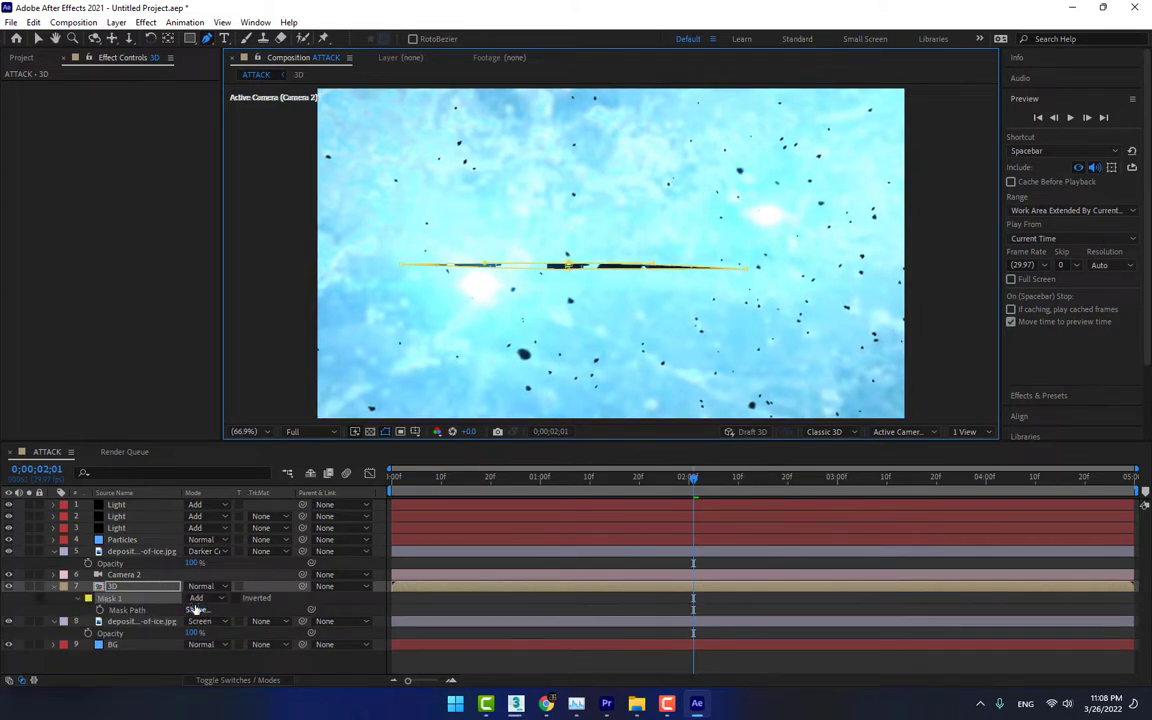
click(207, 599)
click(210, 515)
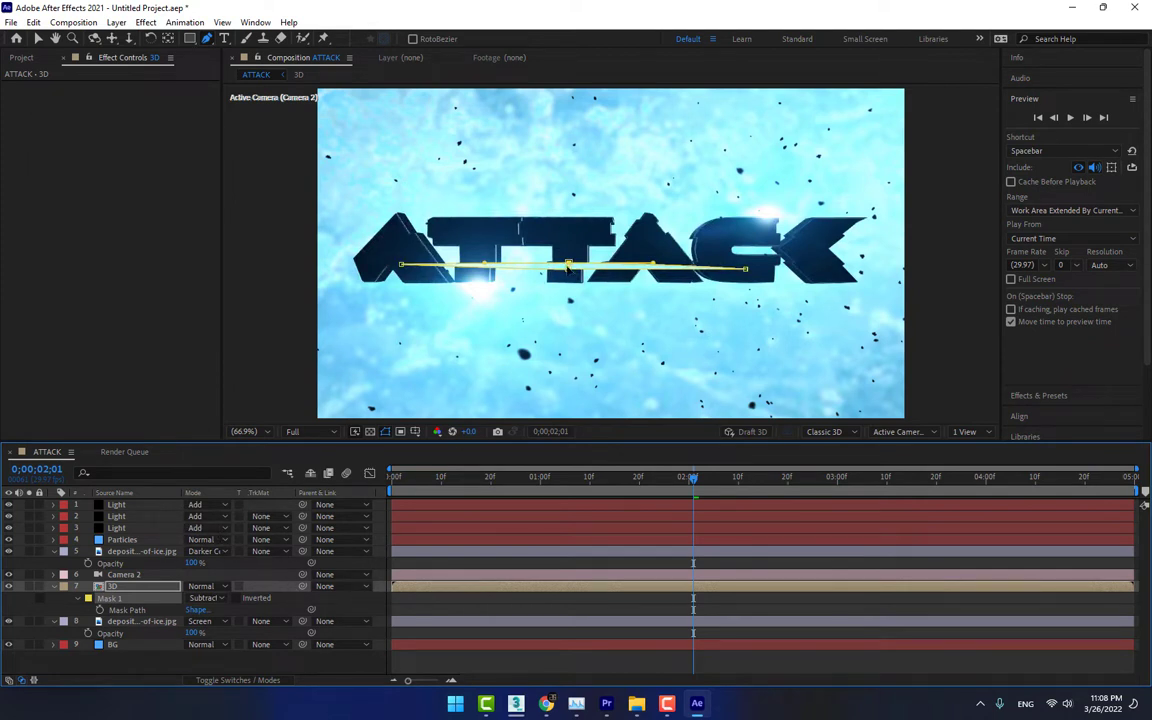
Flatten Mask 1 into a hairline cut by nudging its middle vertices on the second T and its end vertex on the C
drag(569, 270, 569, 266)
drag(746, 270, 746, 268)
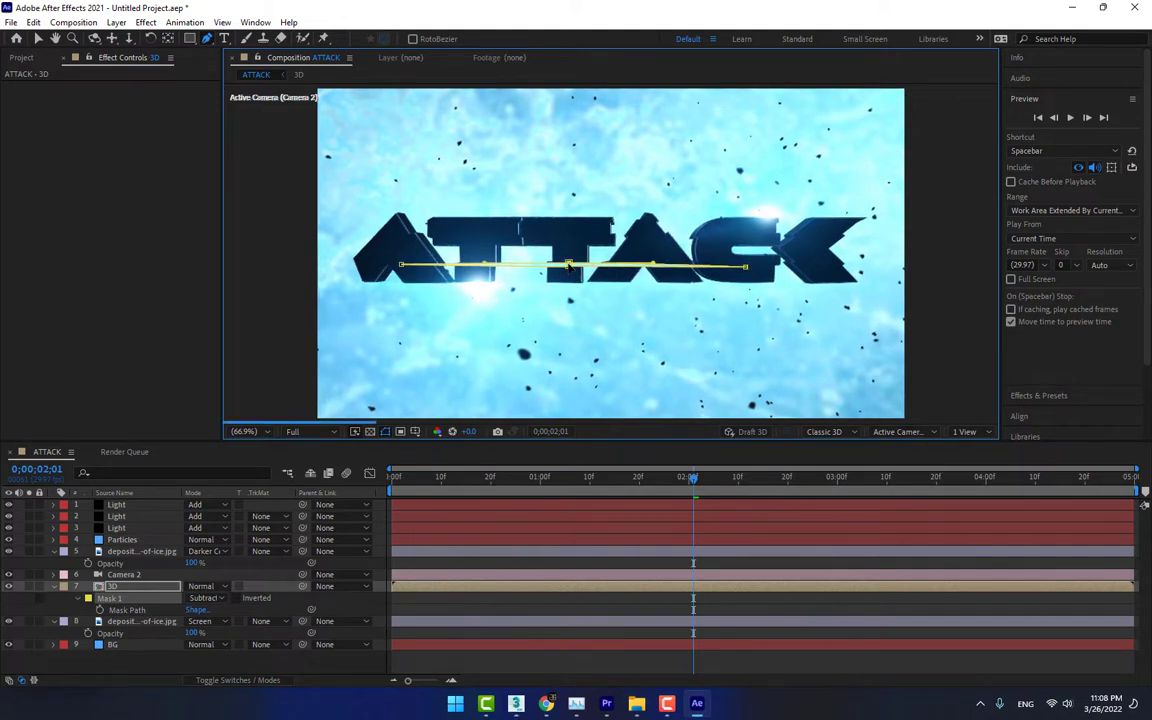
drag(569, 266, 567, 267)
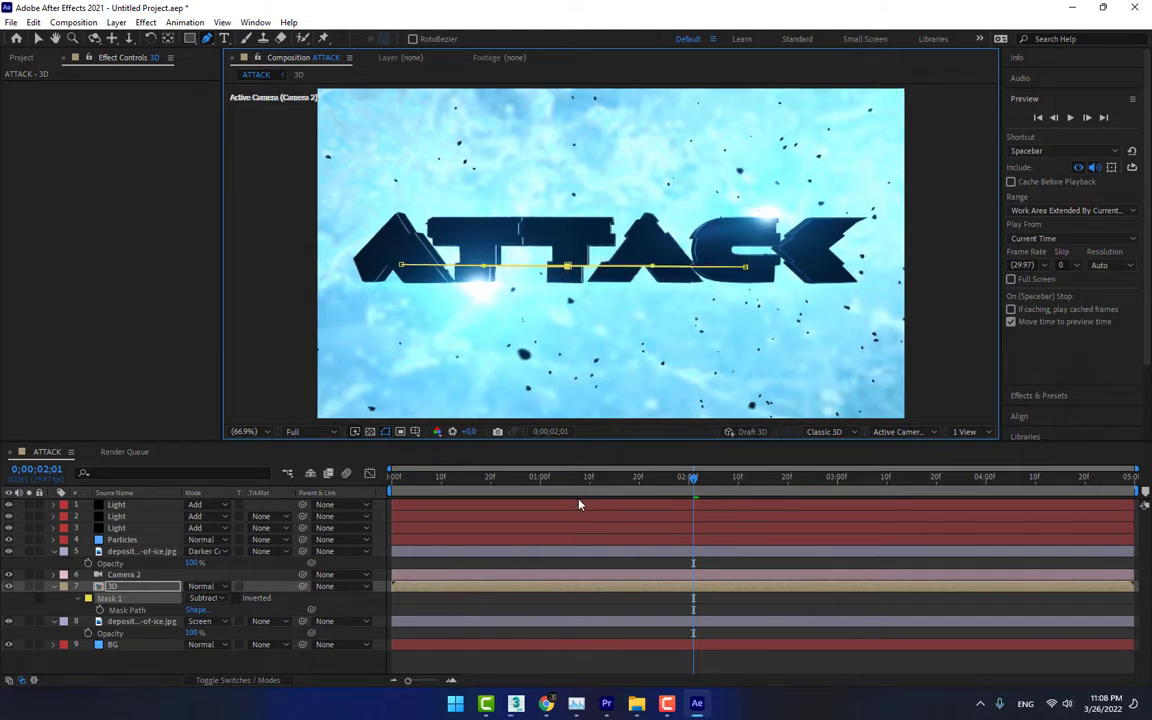
click(572, 566)
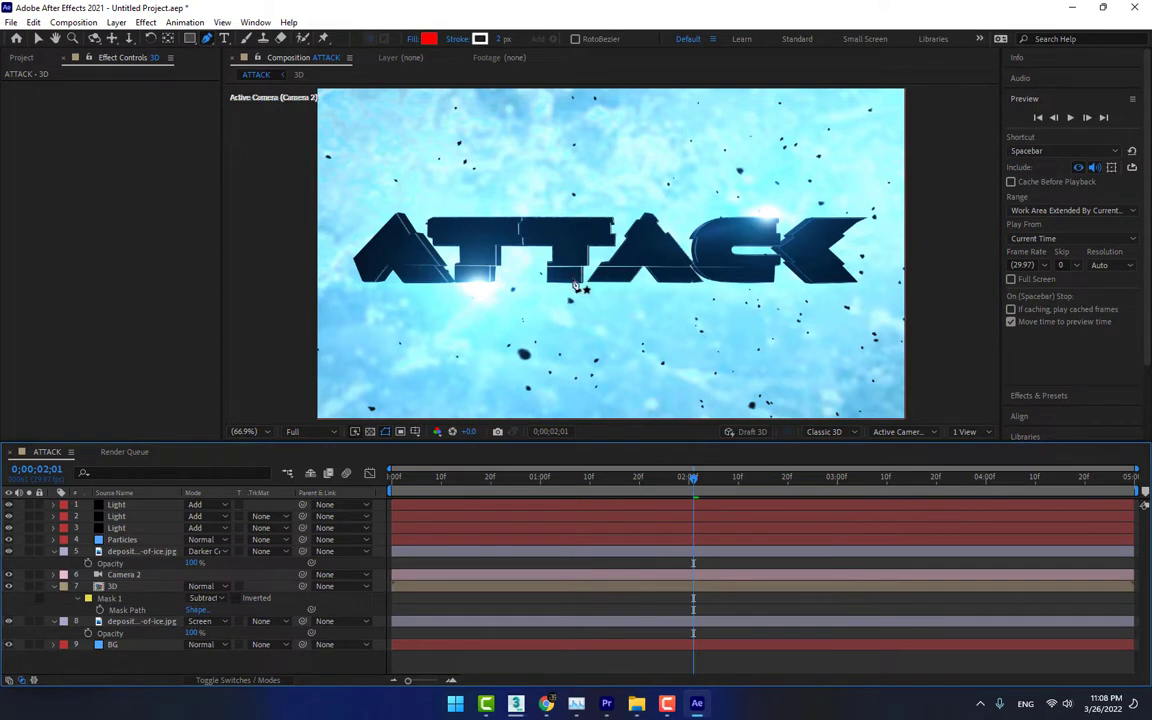
Nudge Mask 1's middle vertex on the second T and check the cut with the mask outline hidden
scroll(575, 287, up, 3)
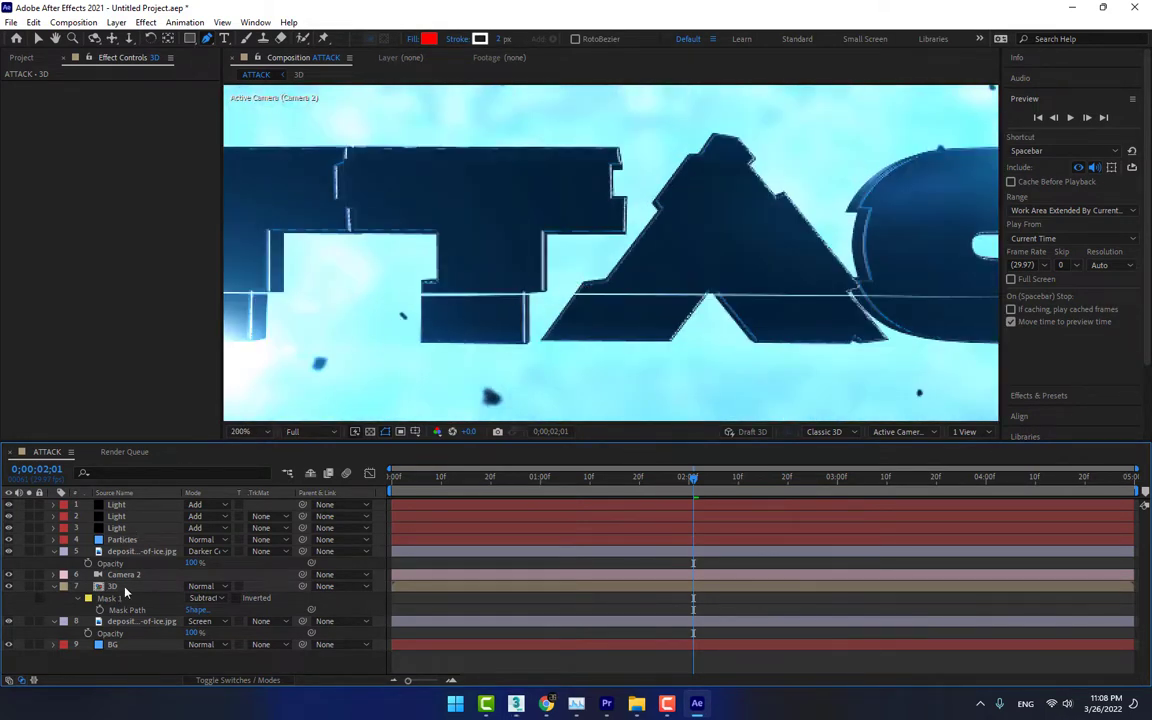
click(120, 588)
scroll(425, 290, up, 2)
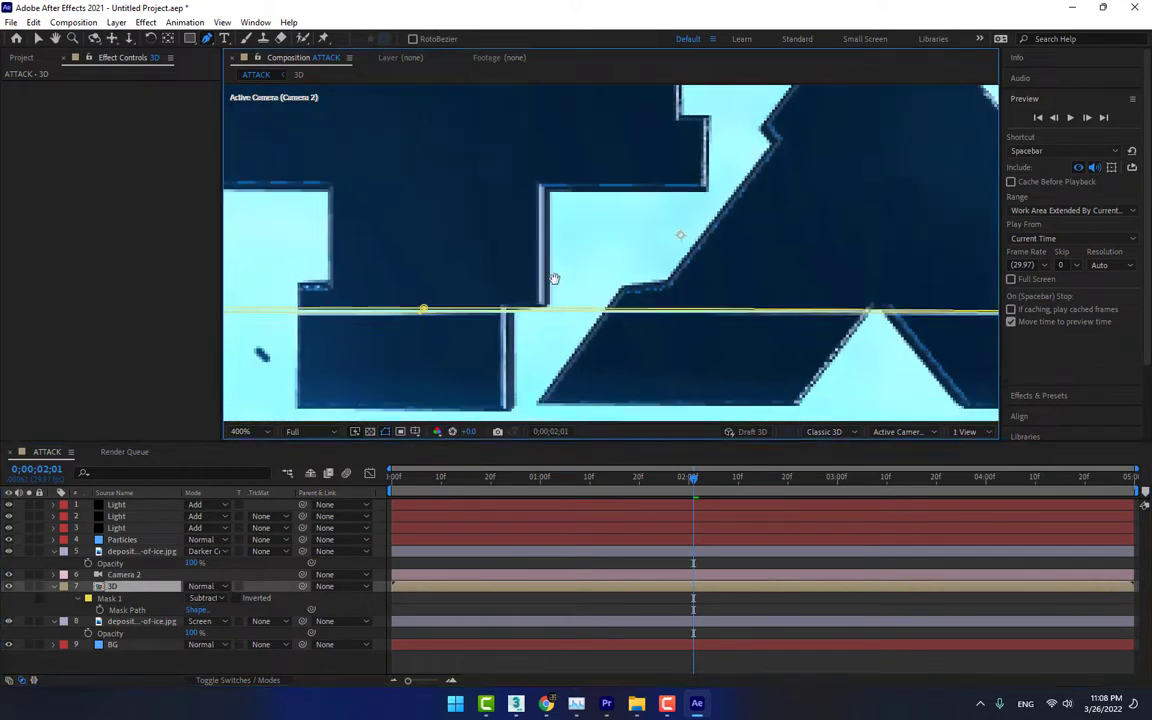
drag(554, 278, 592, 258)
click(461, 290)
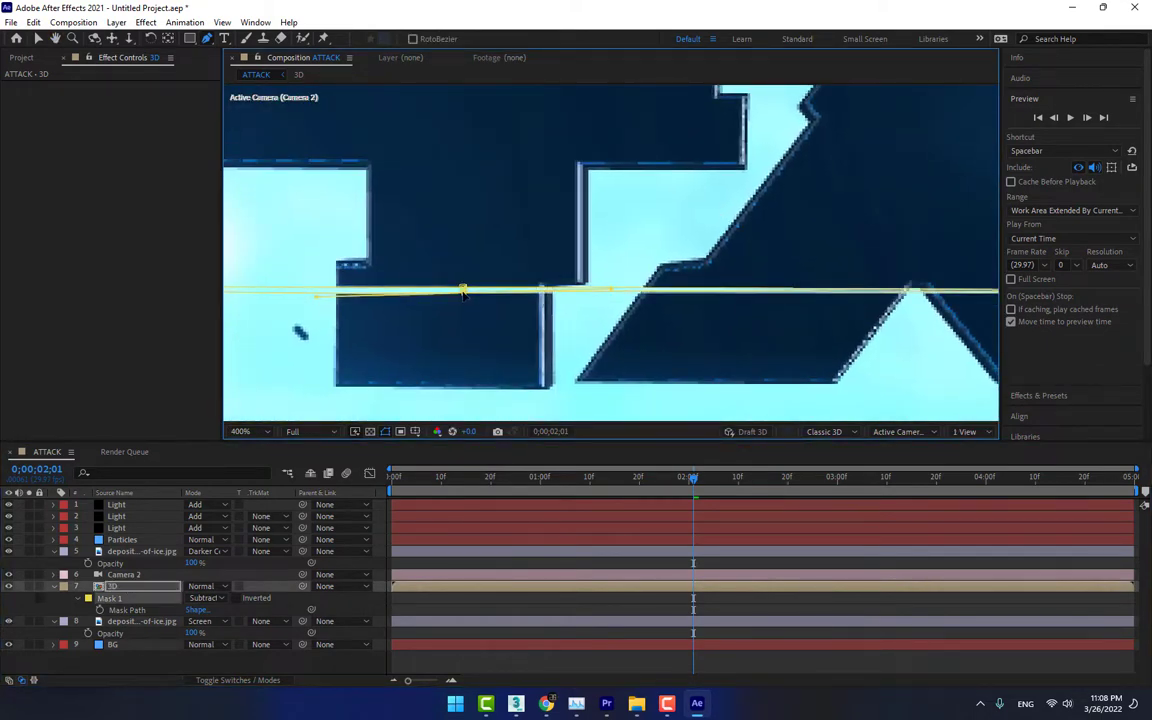
scroll(548, 388, down, 2)
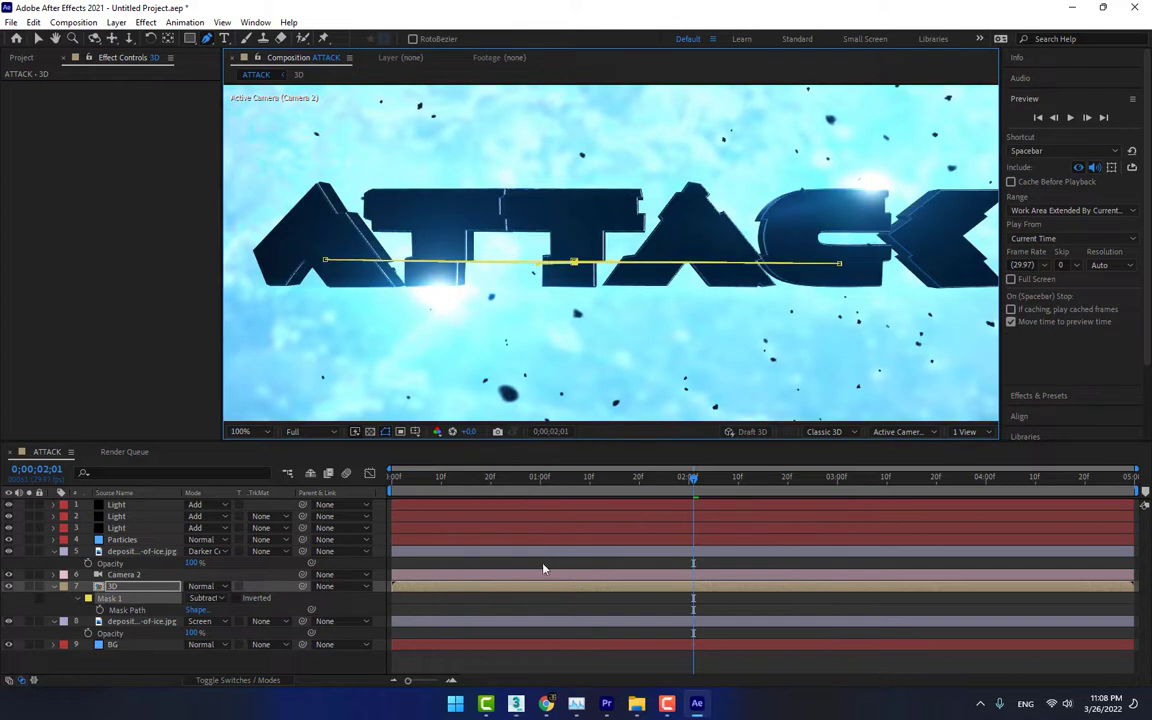
click(540, 566)
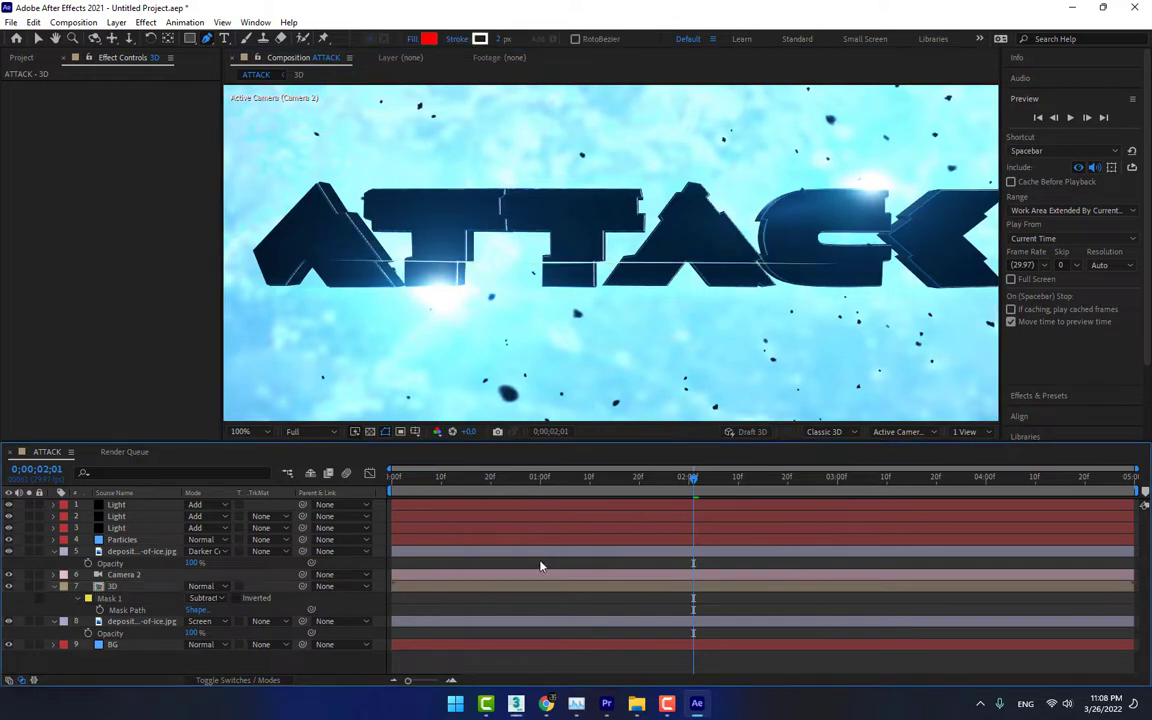
click(125, 610)
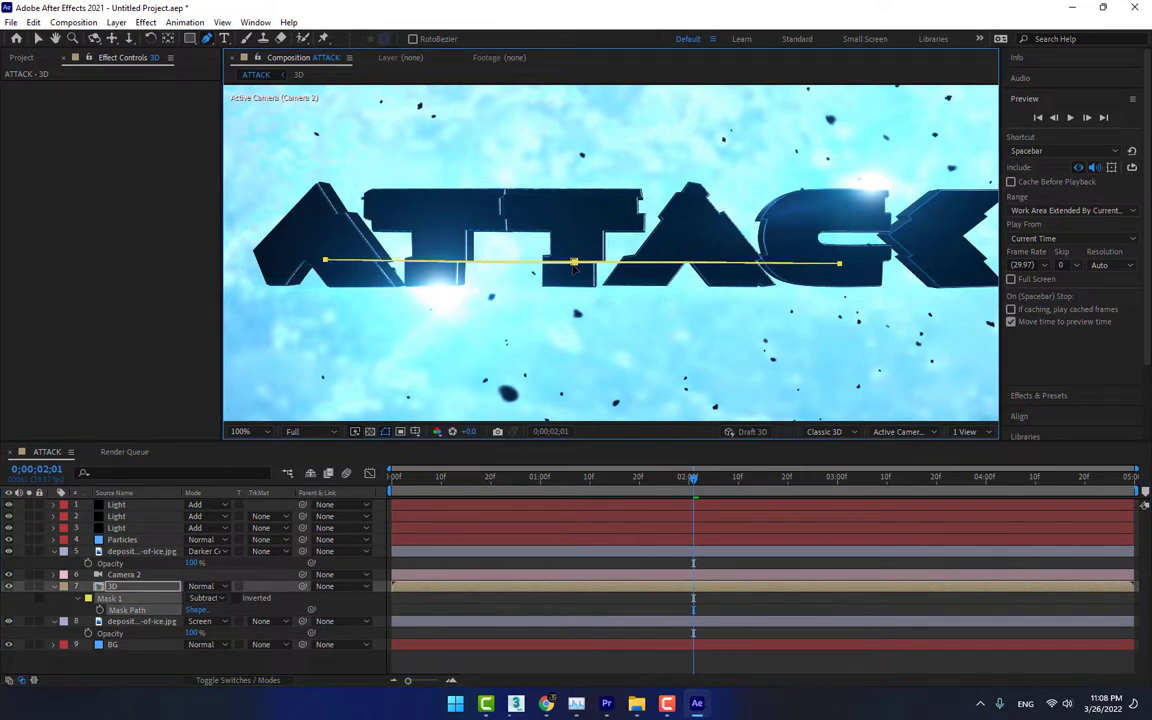
click(591, 561)
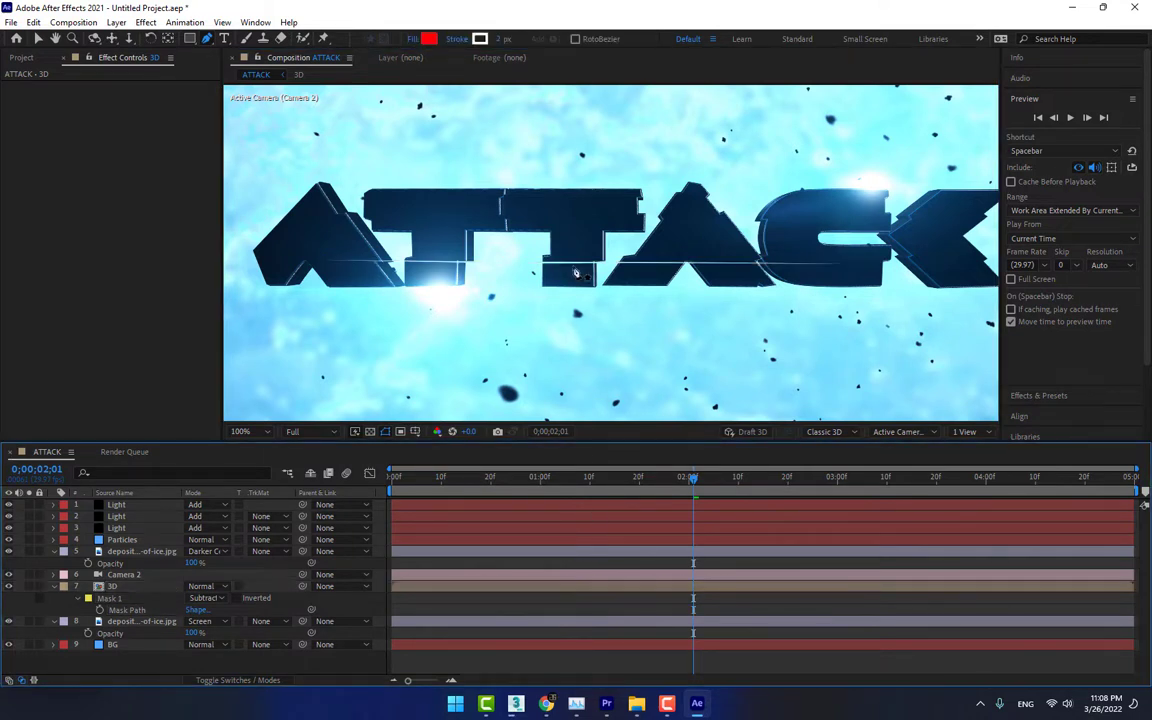
Move Mask 1's lower middle vertex on the second T slightly down to widen the cut
click(113, 611)
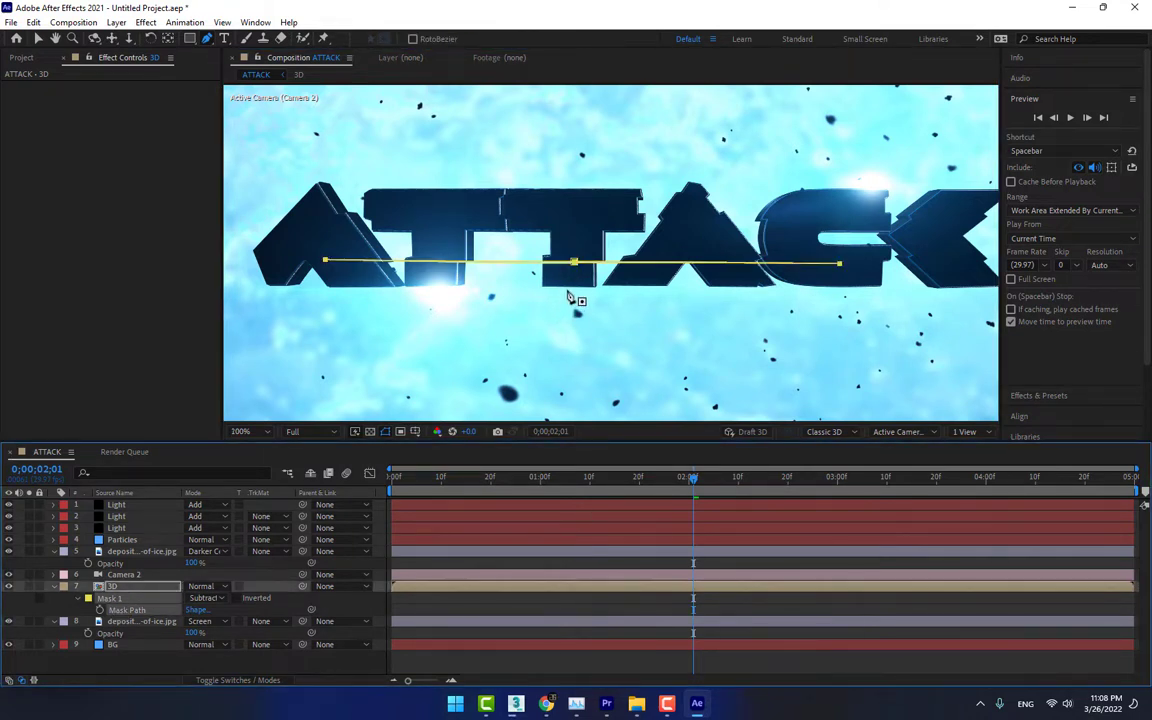
scroll(530, 298, up, 4)
drag(464, 289, 467, 287)
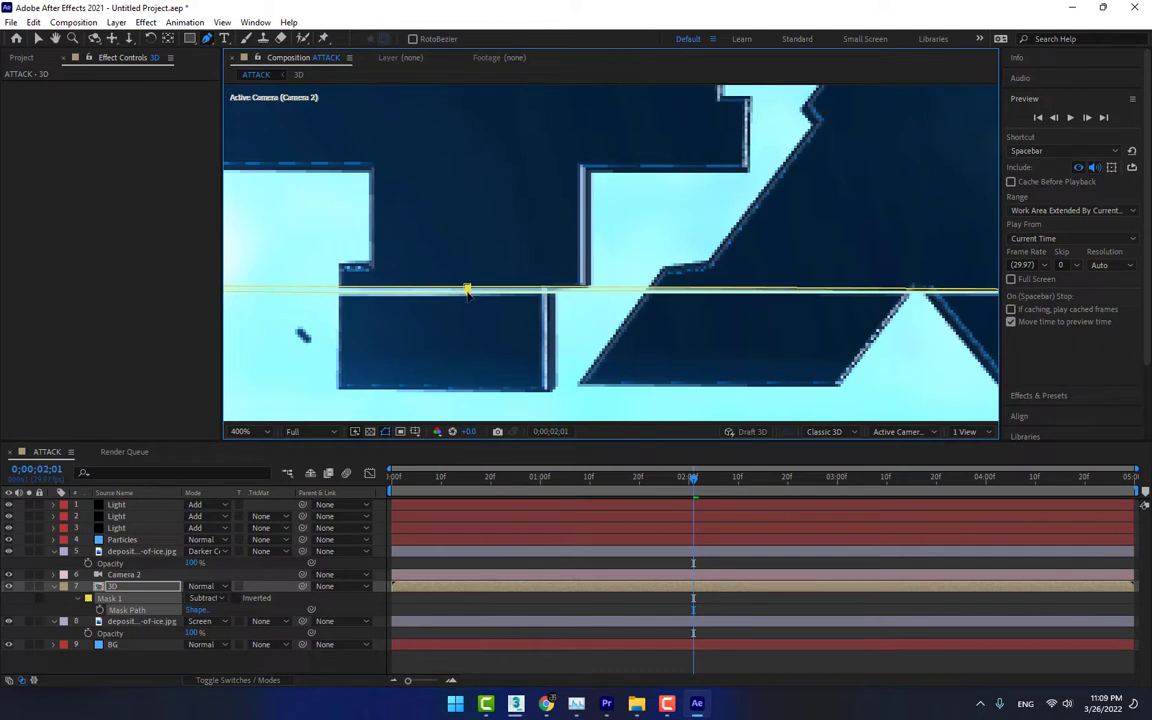
key(v)
click(467, 305)
drag(467, 291, 466, 299)
scroll(466, 298, down, 4)
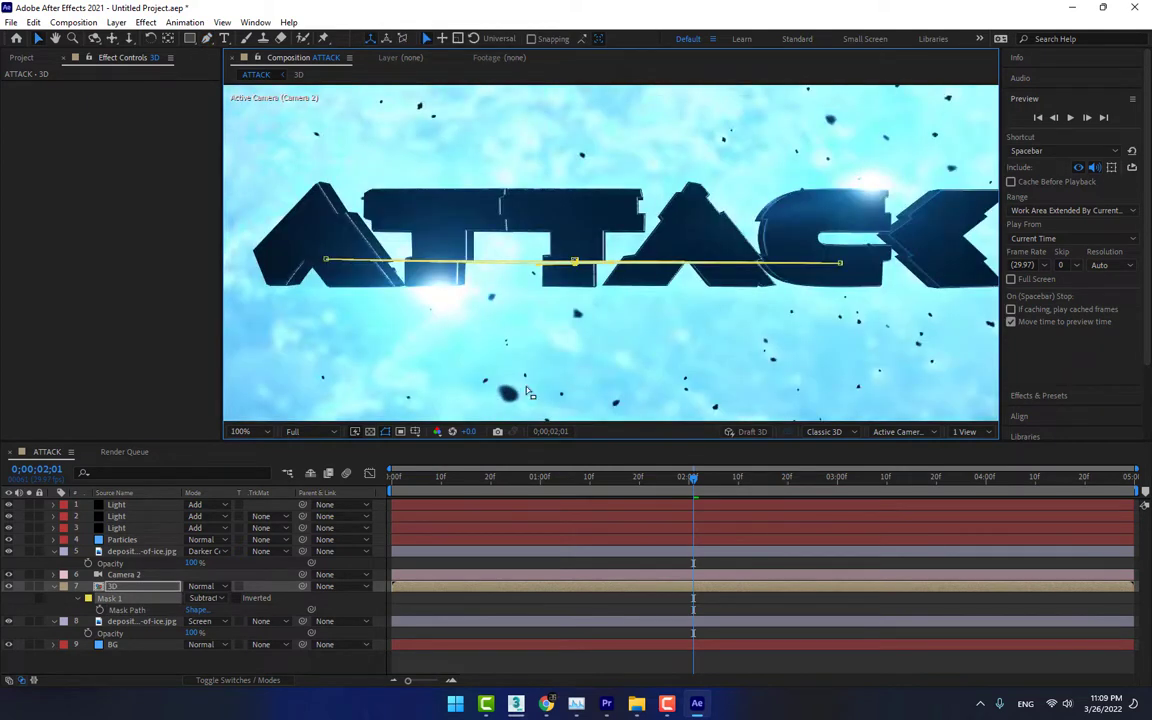
click(590, 568)
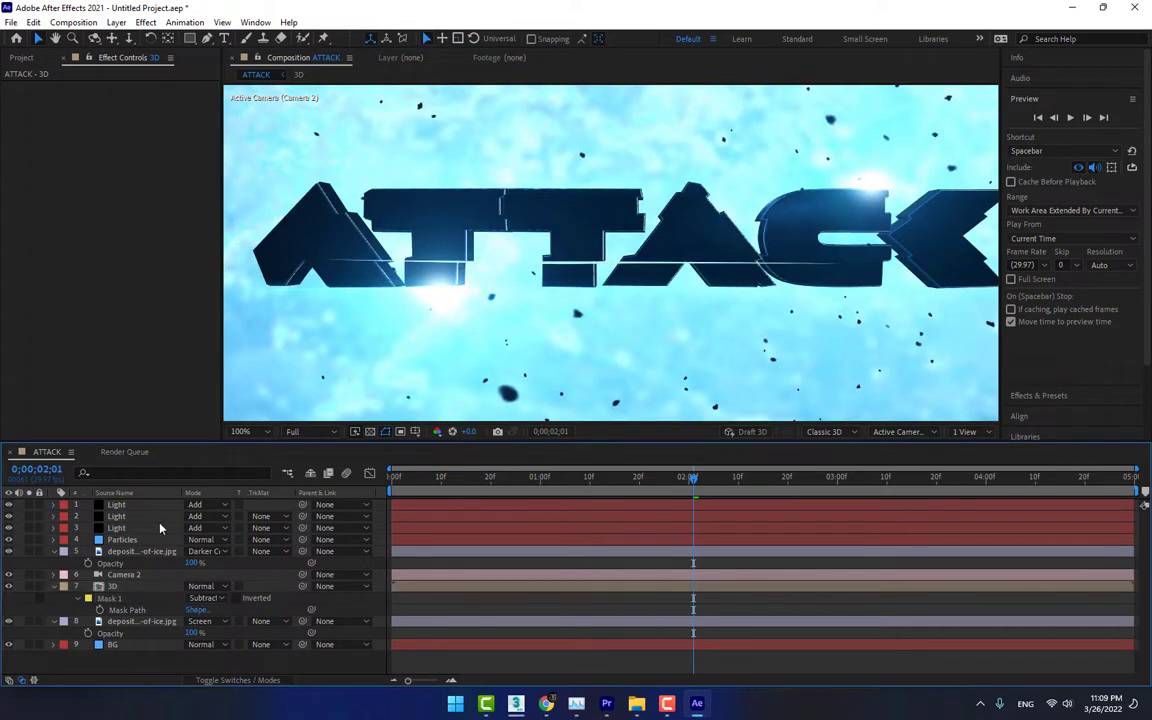
Draw a second thin closed mask on the 3D layer across the upper part of the letters, from the first T to the K
click(115, 587)
click(207, 39)
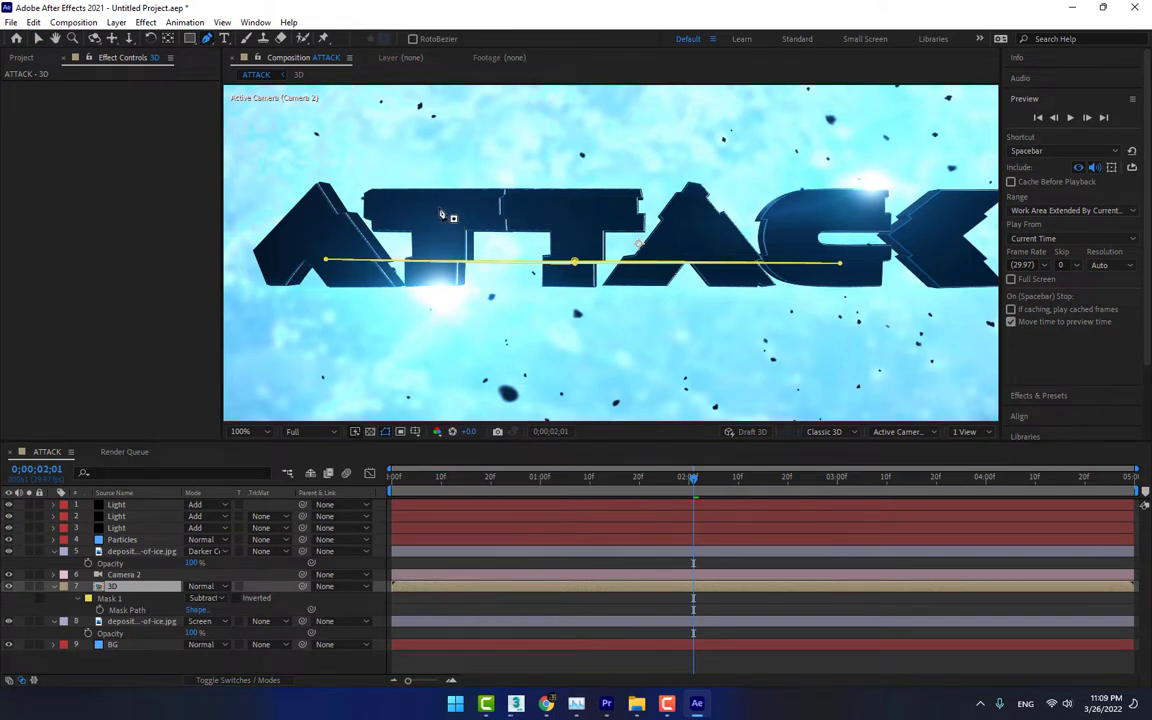
click(435, 204)
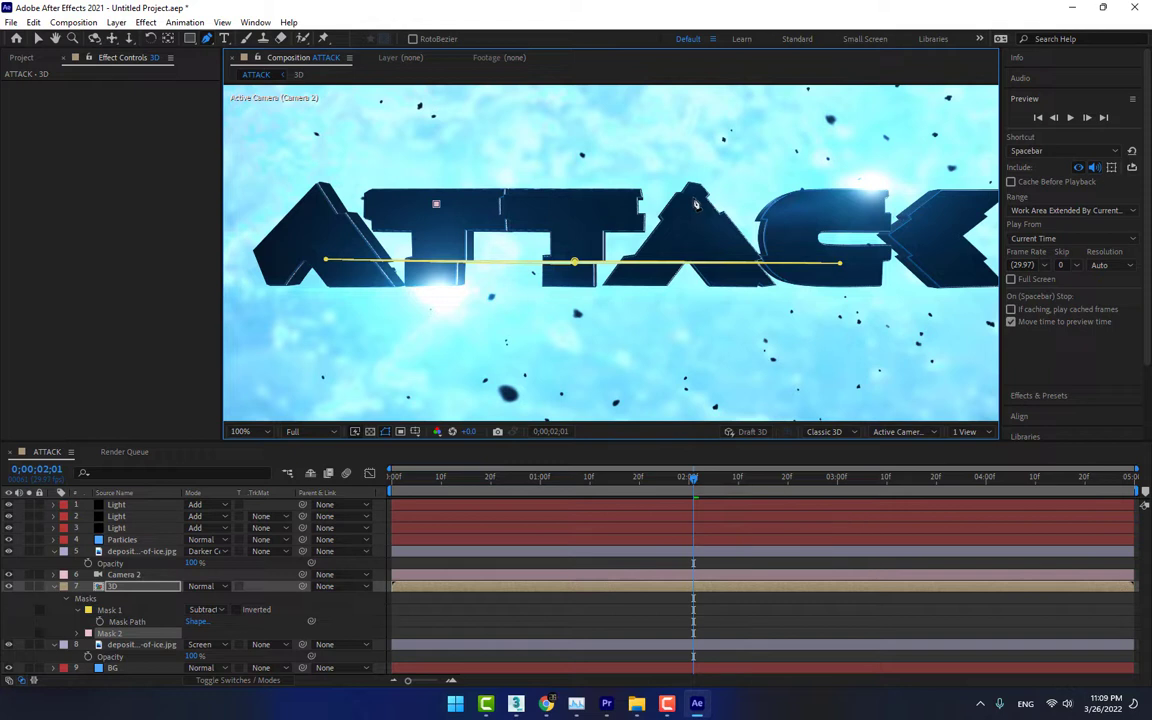
click(694, 199)
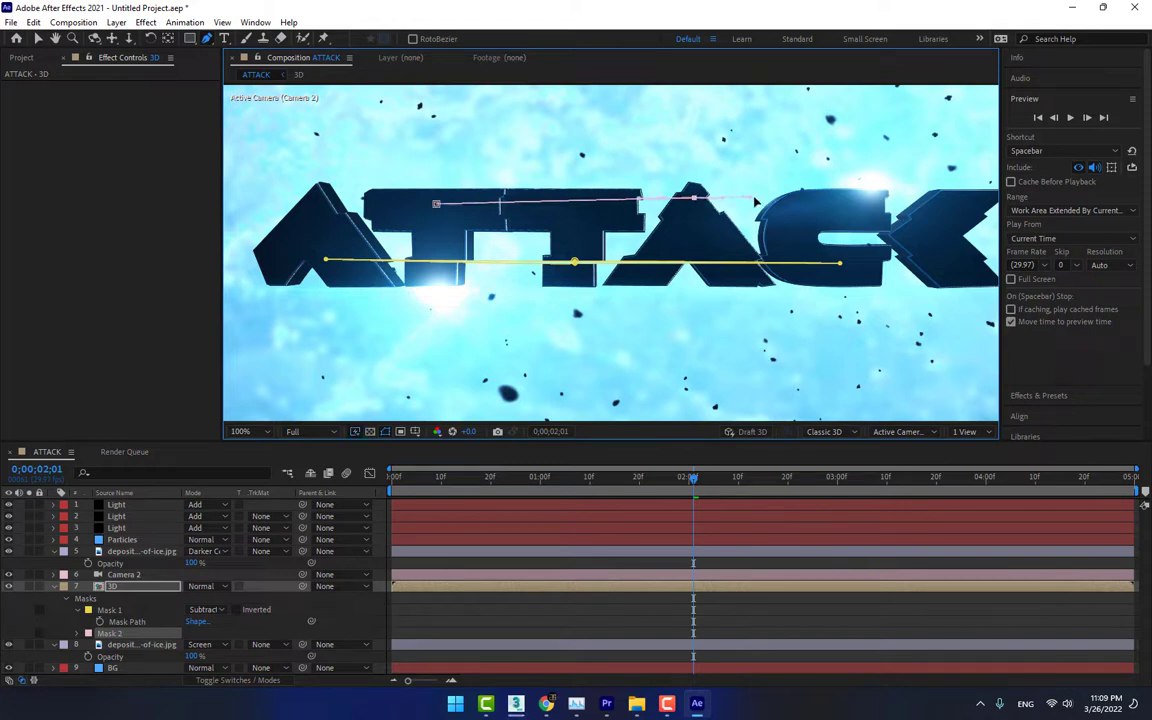
drag(755, 202, 771, 203)
click(954, 209)
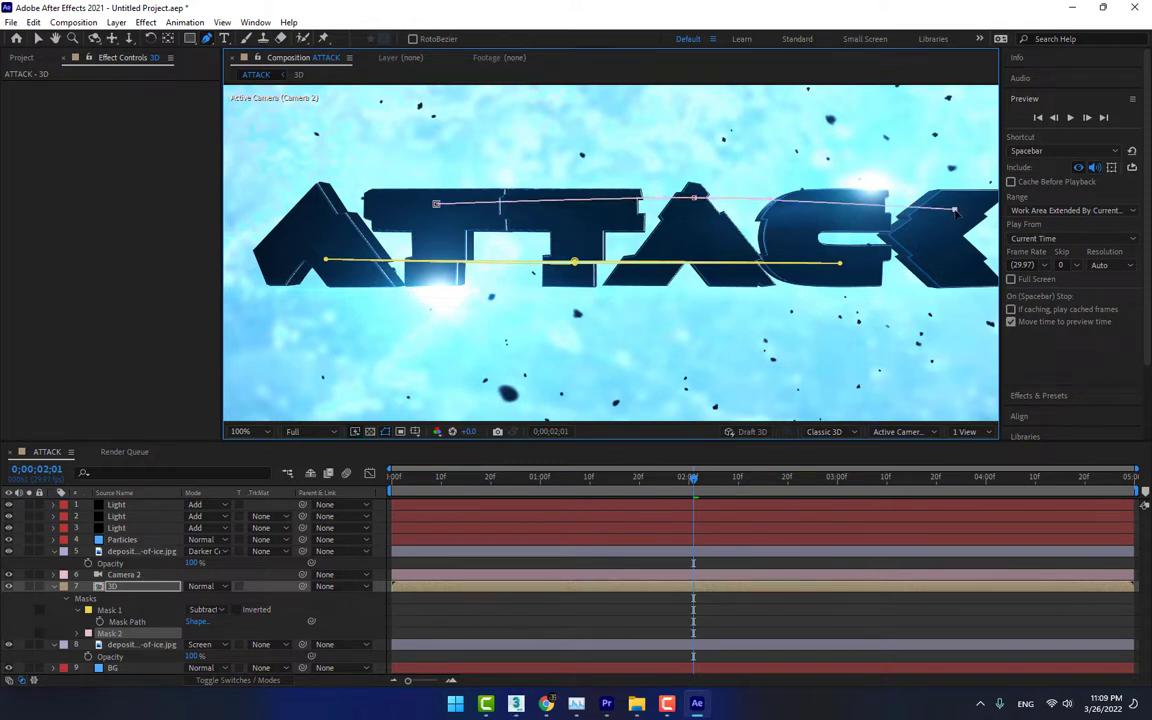
click(694, 213)
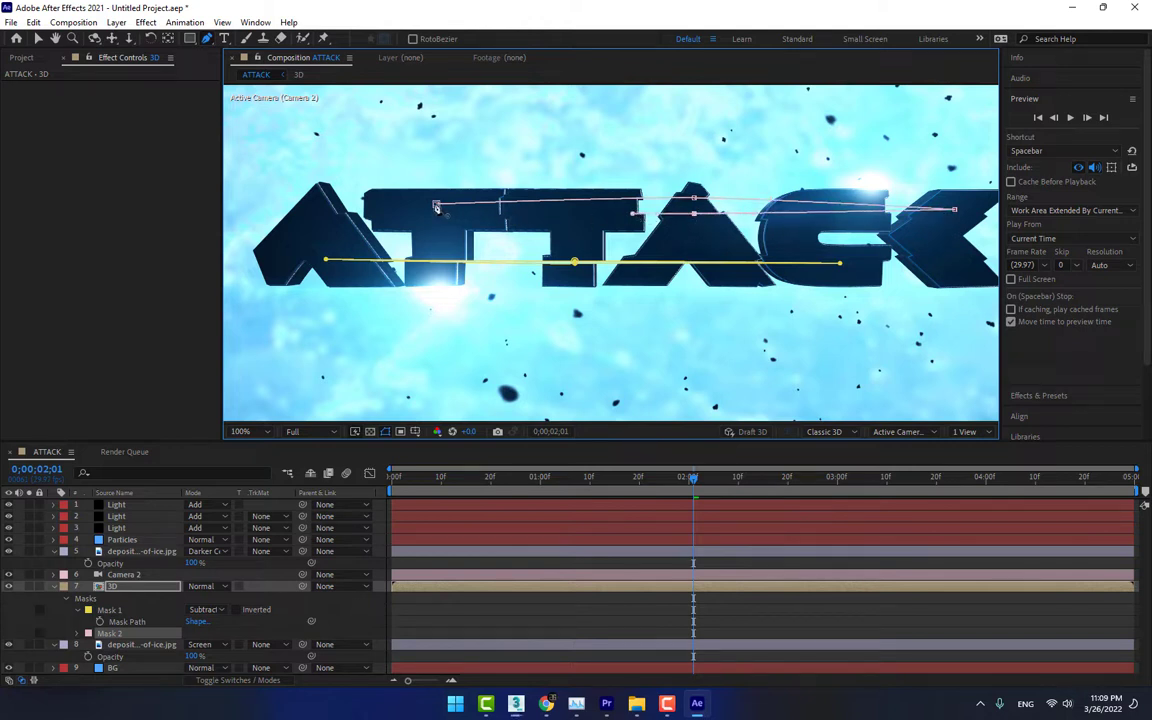
click(436, 204)
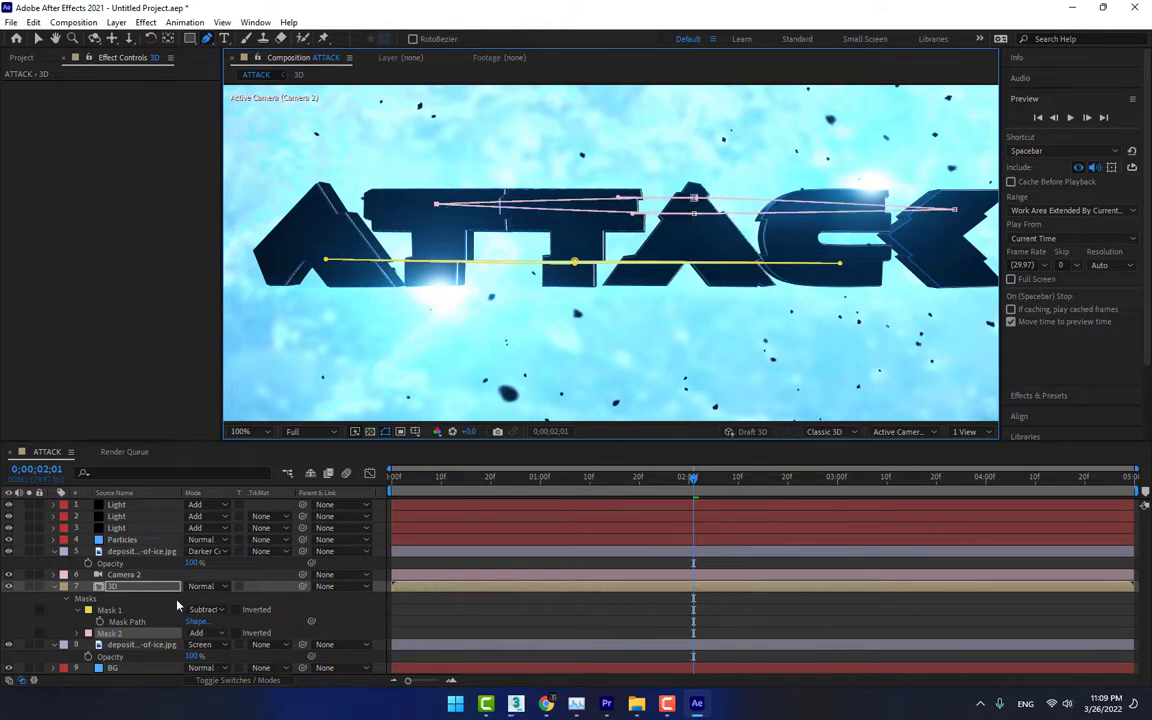
Set Mask 2 to Subtract and narrow it to a thin cut by bringing its middle vertices on the second A together
click(197, 633)
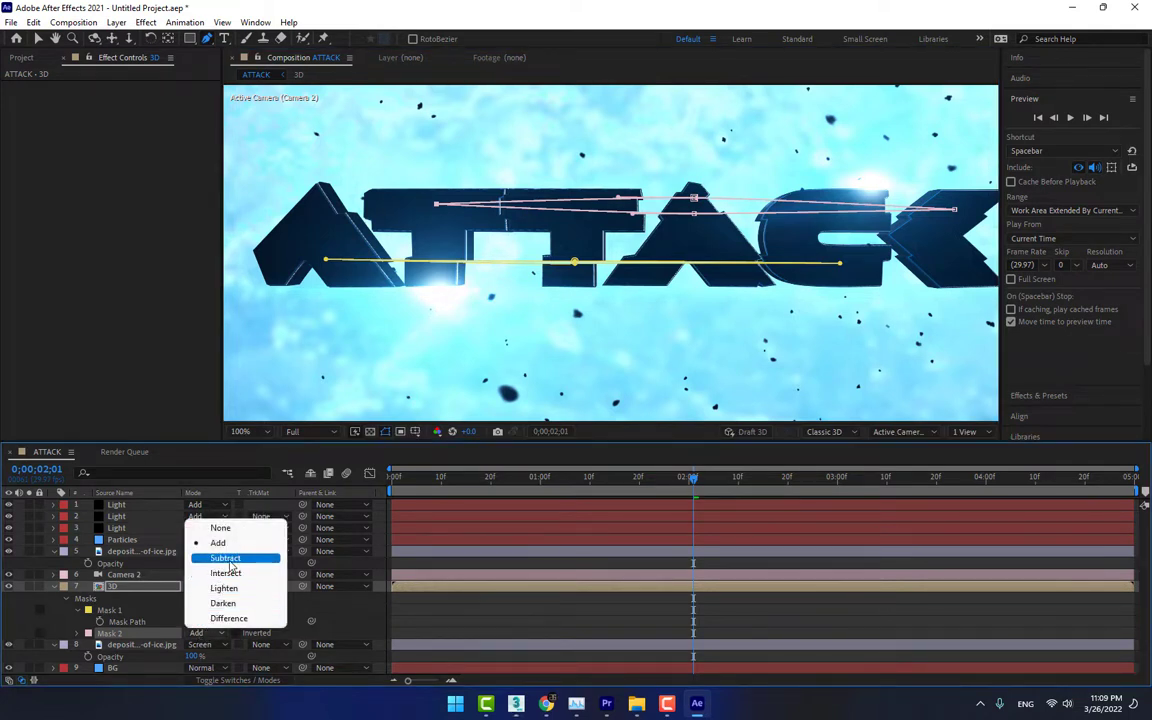
click(229, 560)
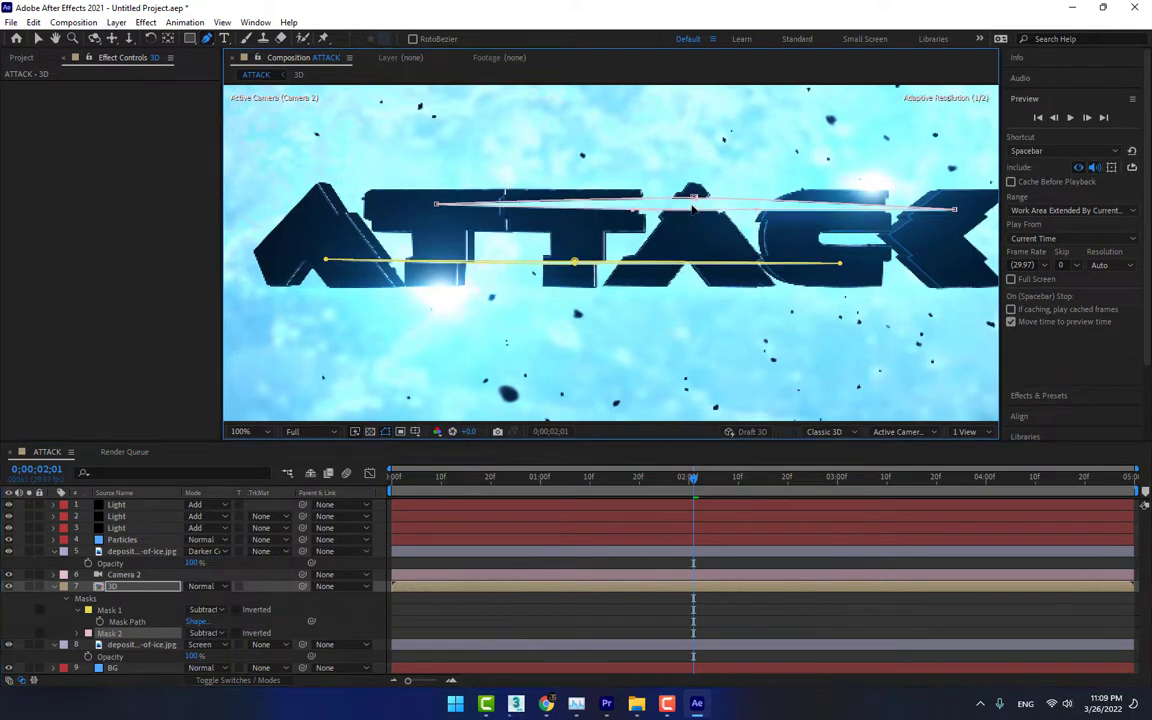
drag(692, 198, 692, 201)
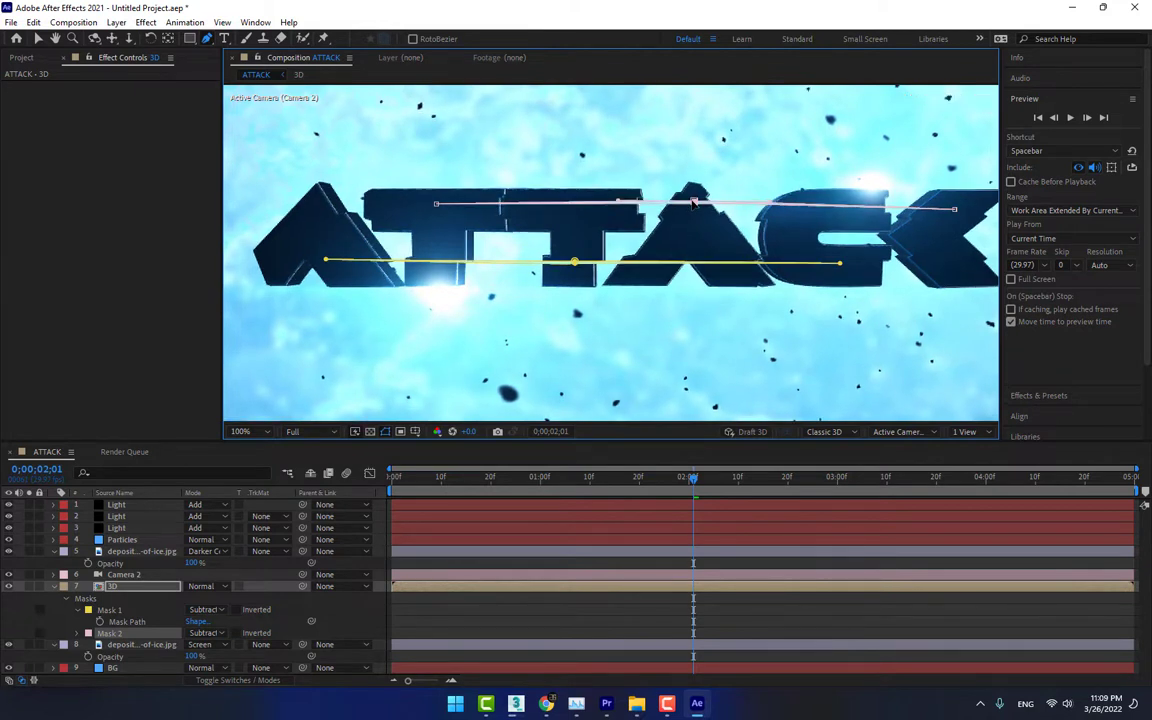
click(700, 562)
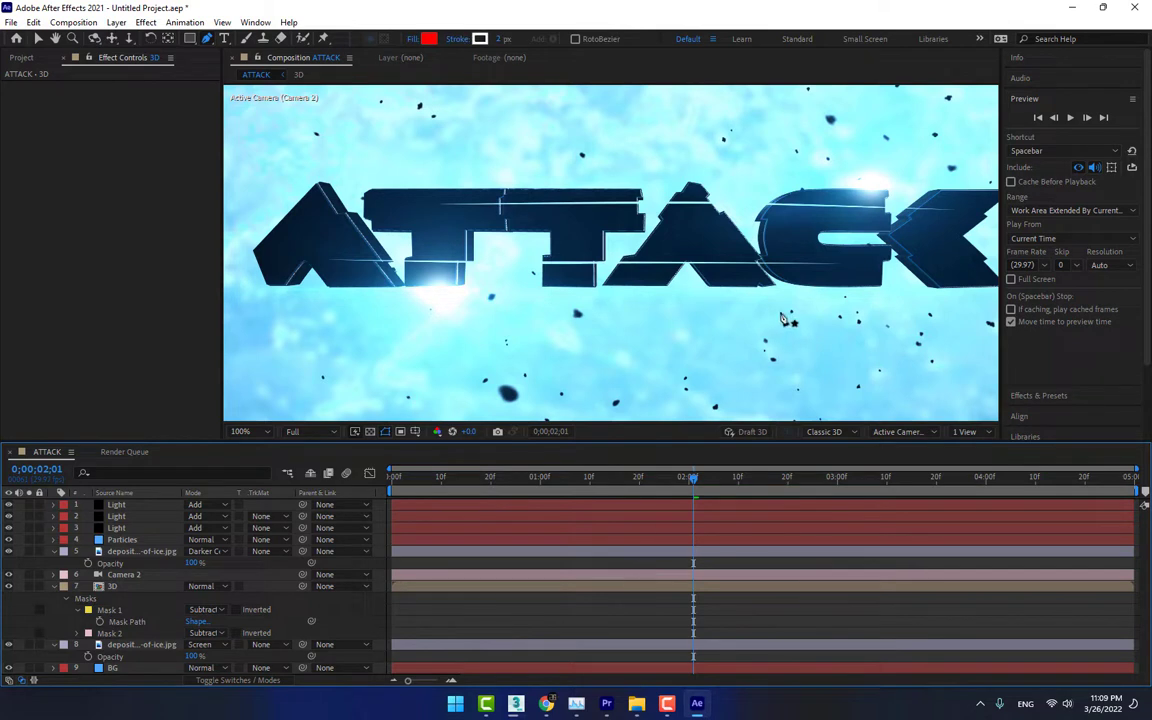
Reveal the full property sets of Mask 1 and Mask 2 on the 3D layer
click(113, 635)
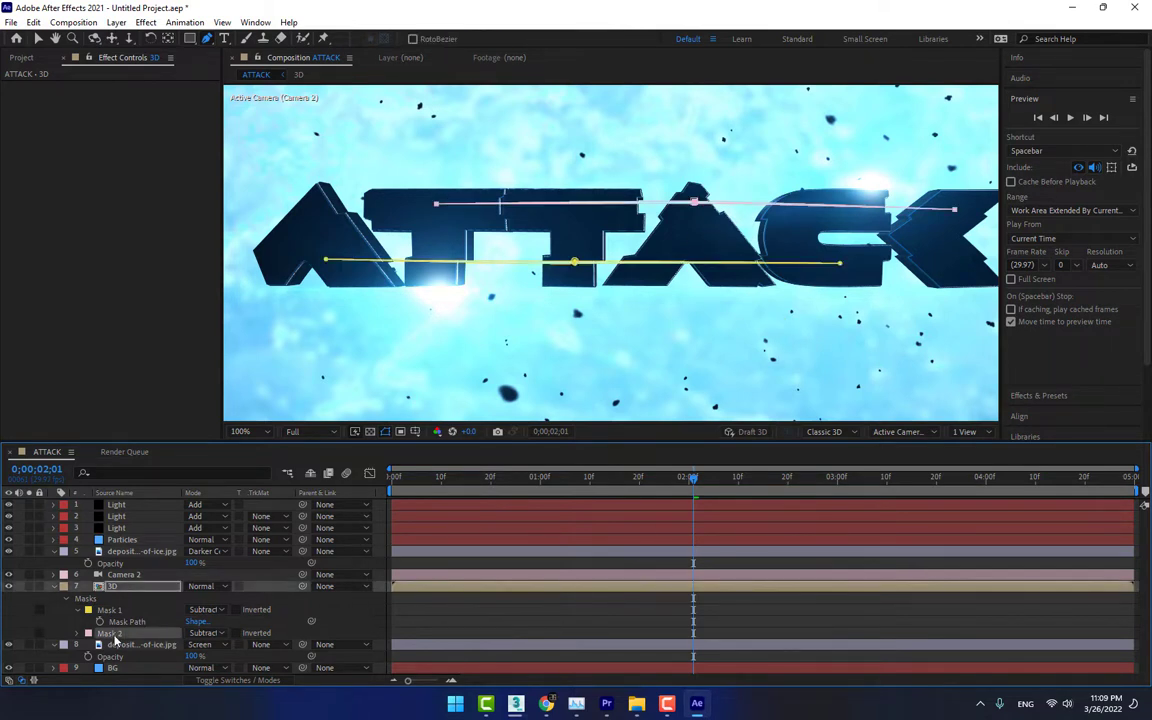
key(m)
key(m)
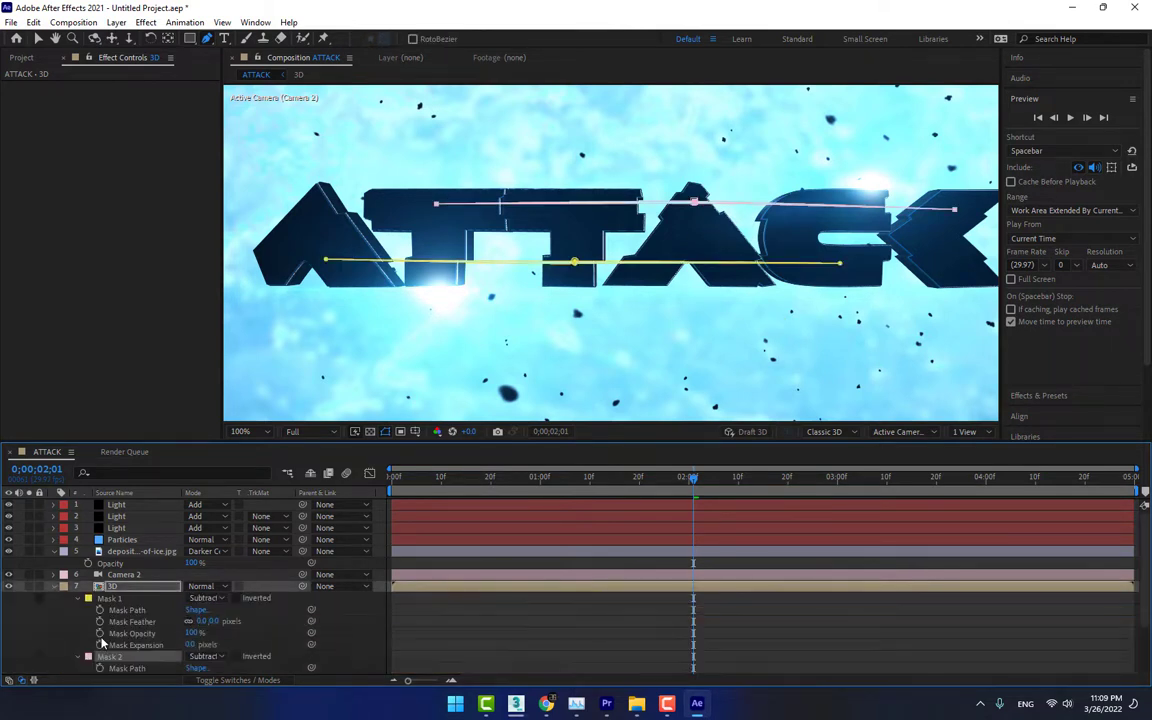
Examine the Mask 2 cut through the second A up close and both slits across the whole title, ending with the frame fitted to the viewer
scroll(598, 190, up, 4)
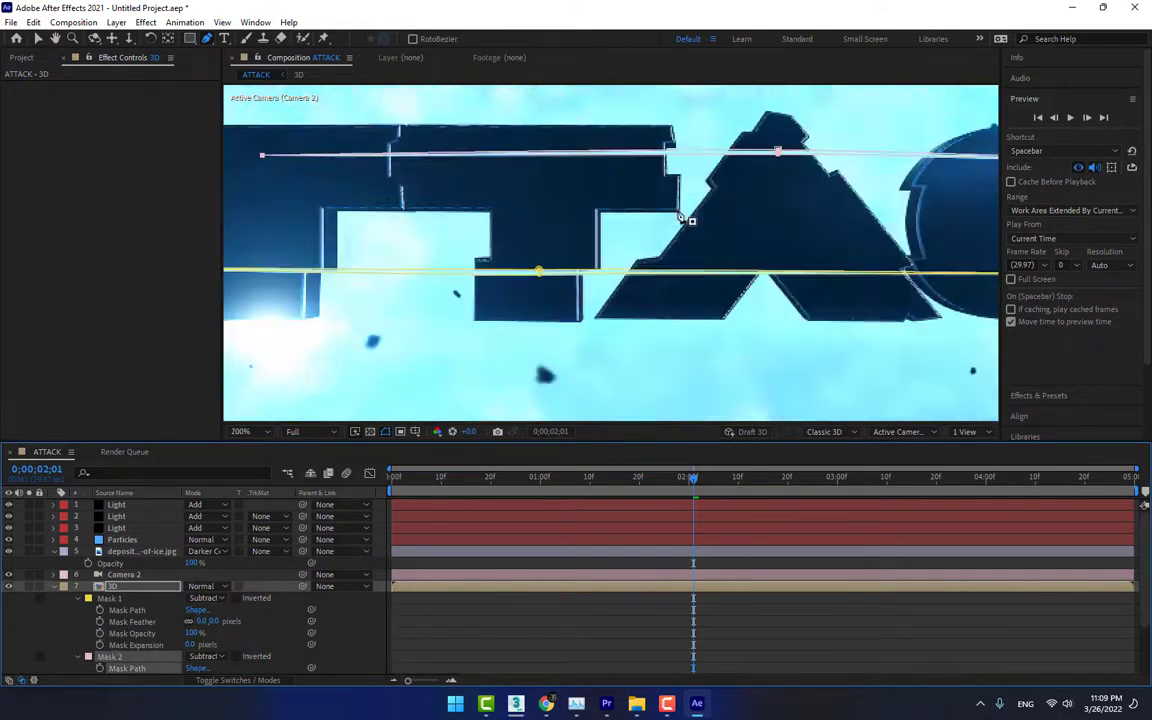
drag(811, 183, 505, 345)
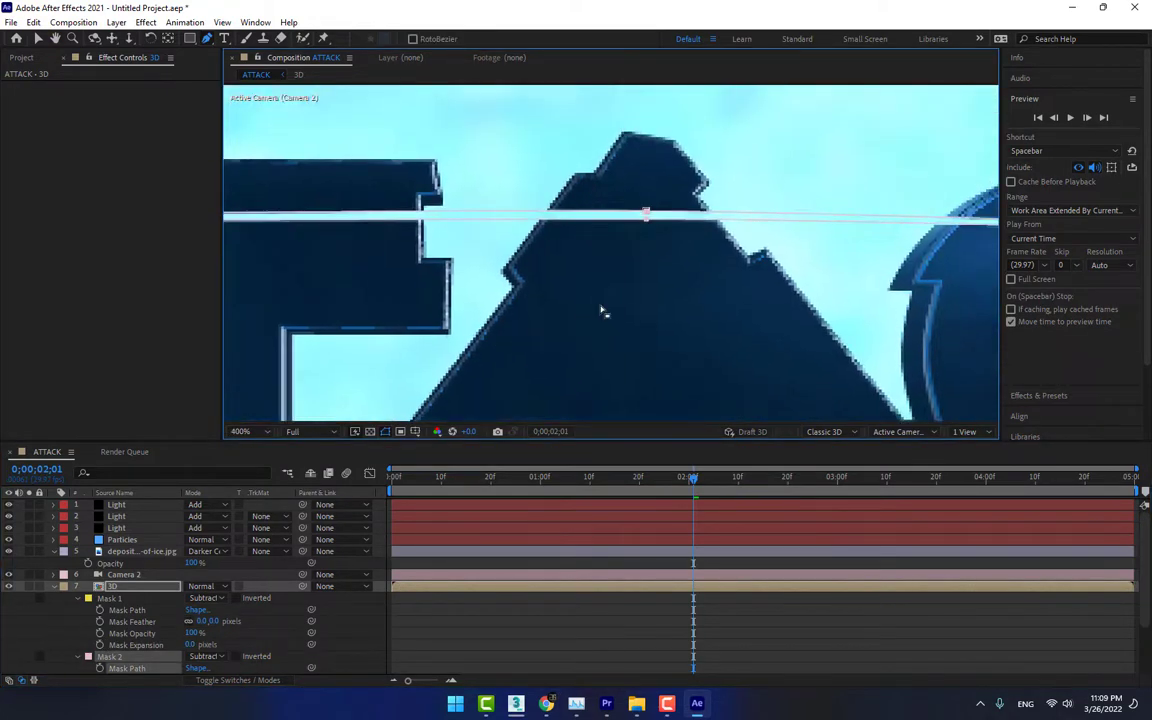
key(v)
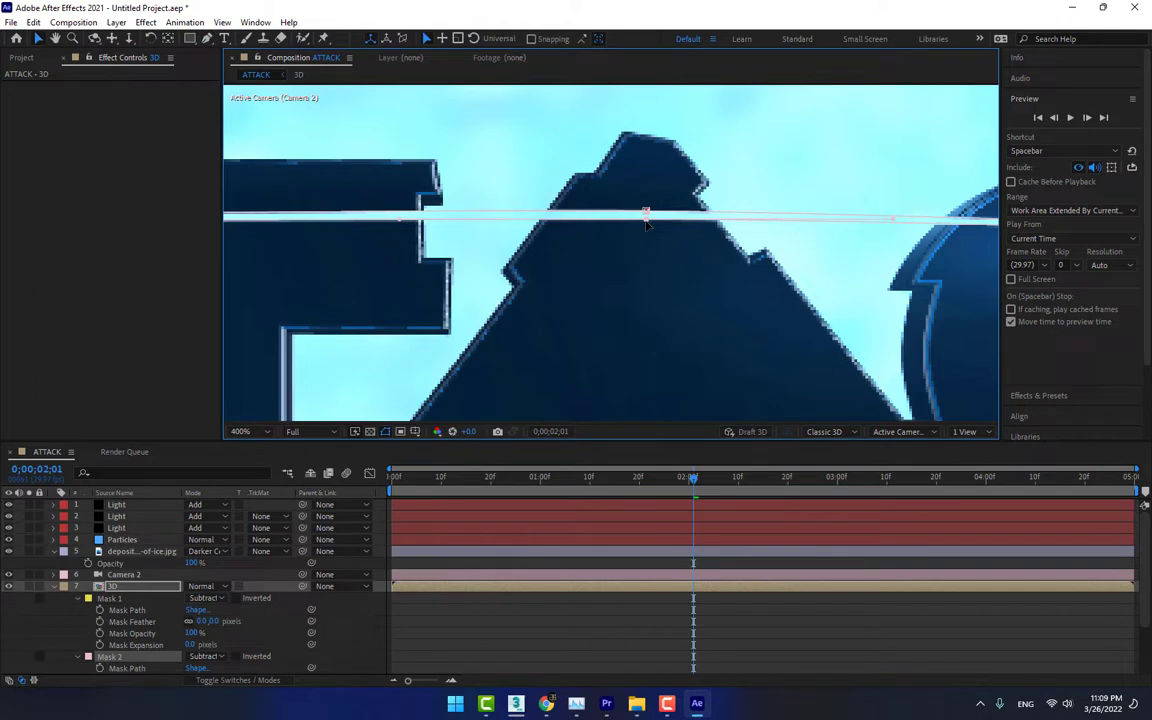
scroll(712, 218, down, 2)
click(799, 598)
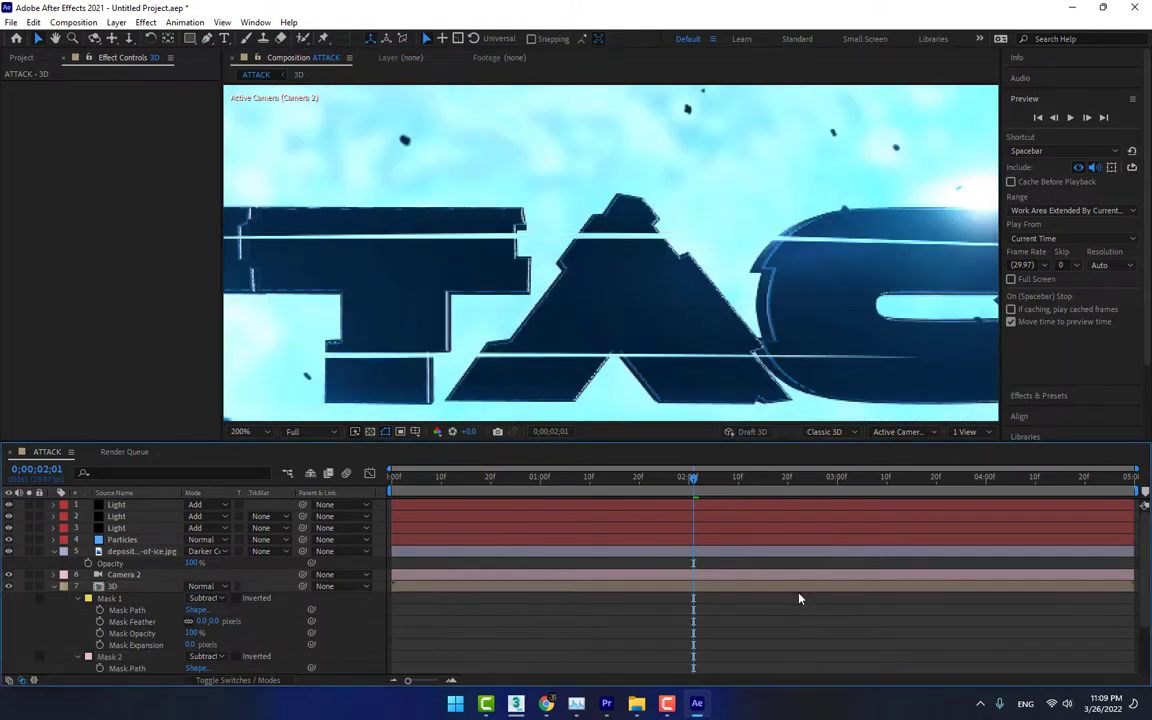
scroll(650, 296, down, 2)
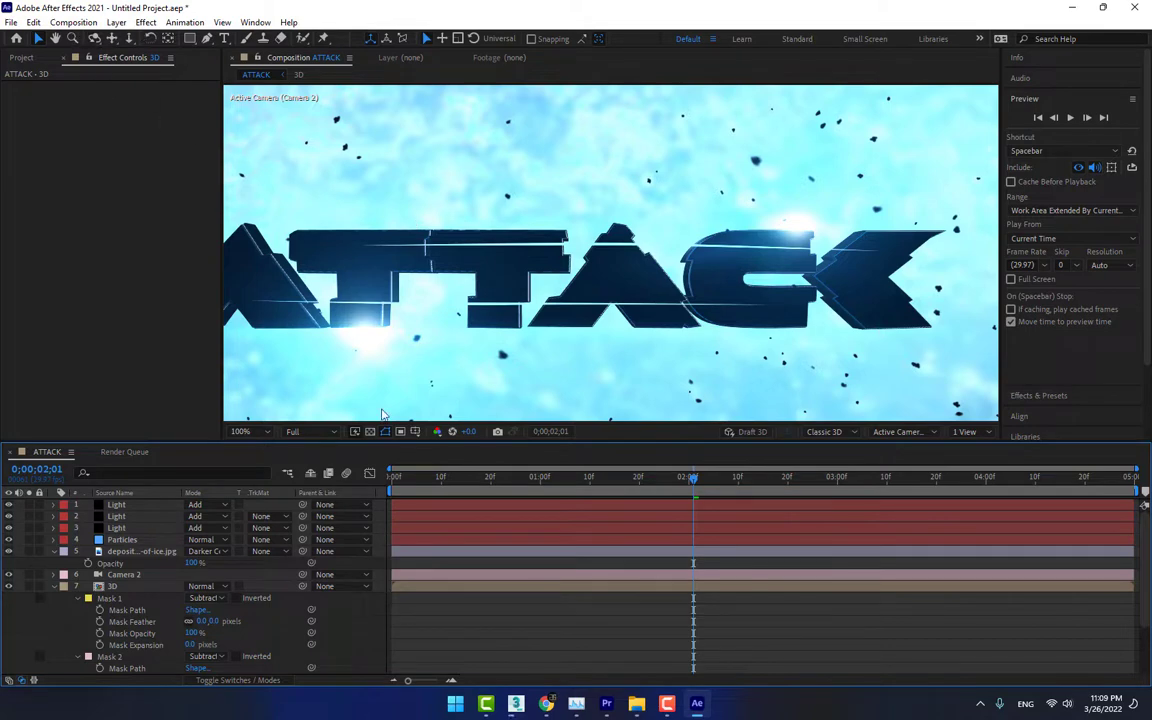
scroll(510, 228, down, 1)
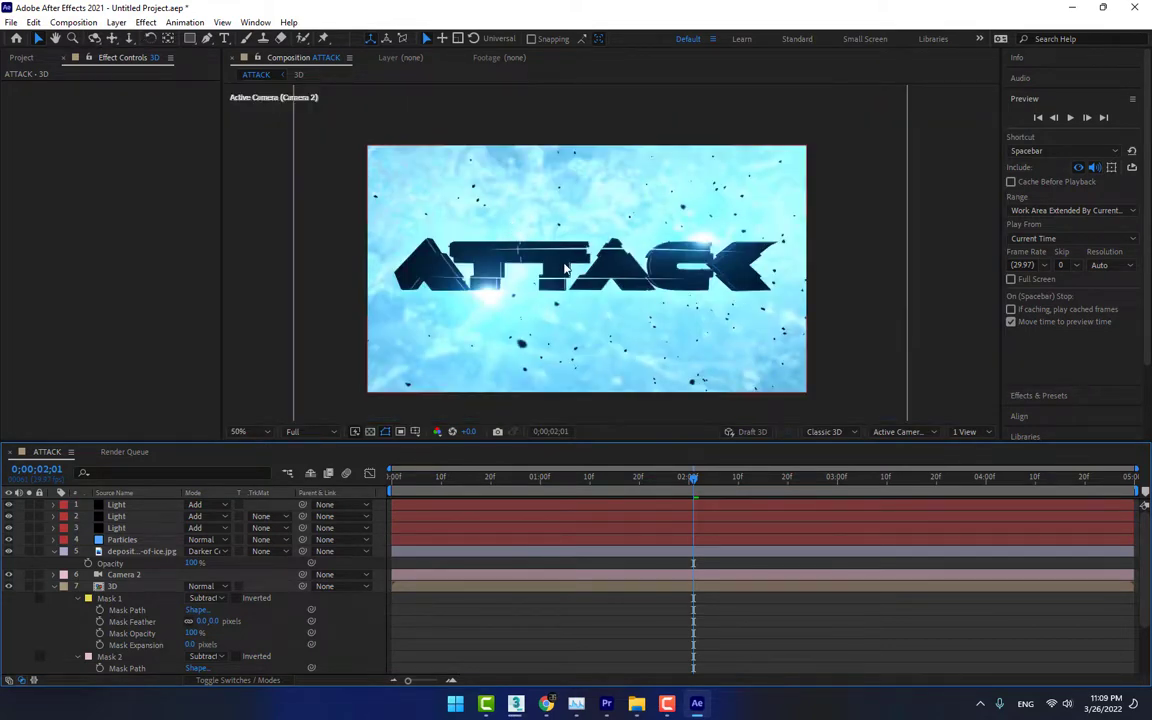
scroll(565, 268, up, 1)
click(241, 431)
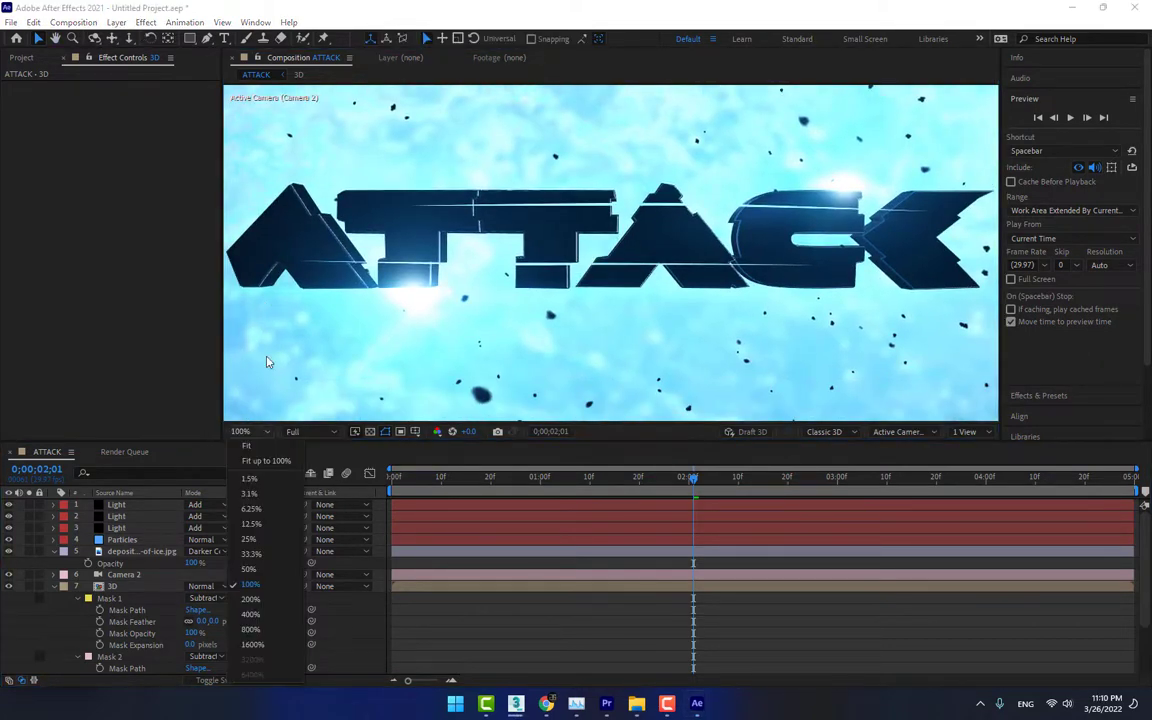
click(262, 448)
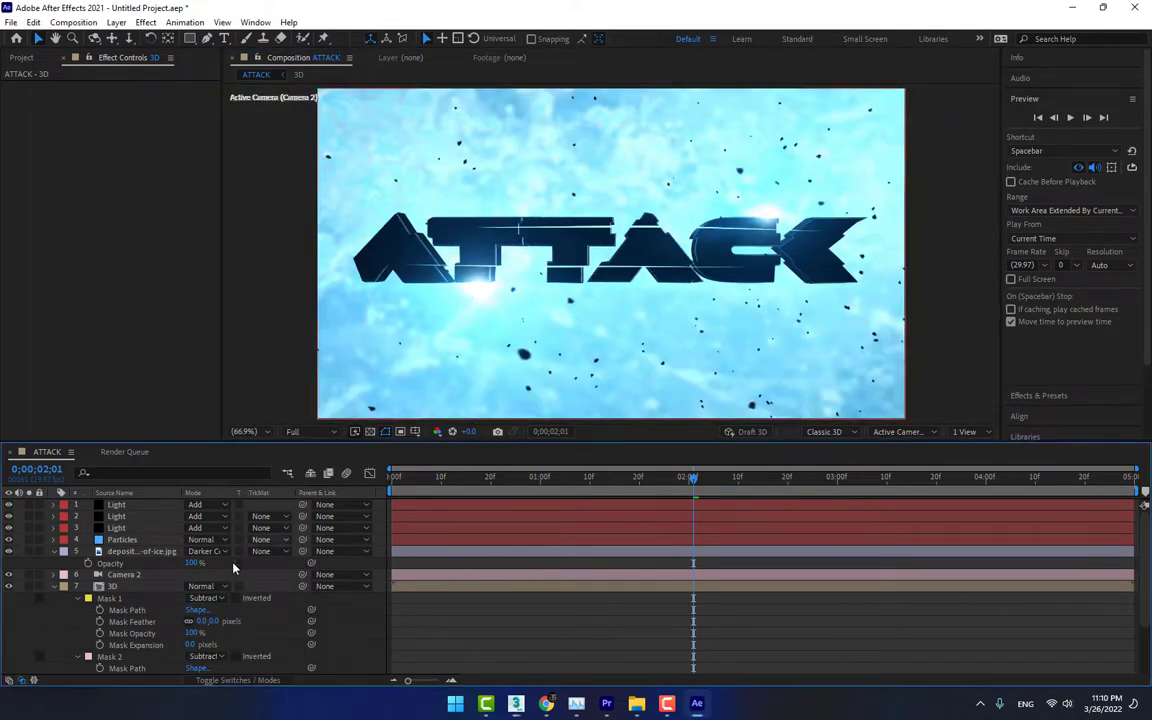
At 0;00;02;00, set Mask 1's Mask Expansion to -362 pixels and start keyframing it
click(125, 610)
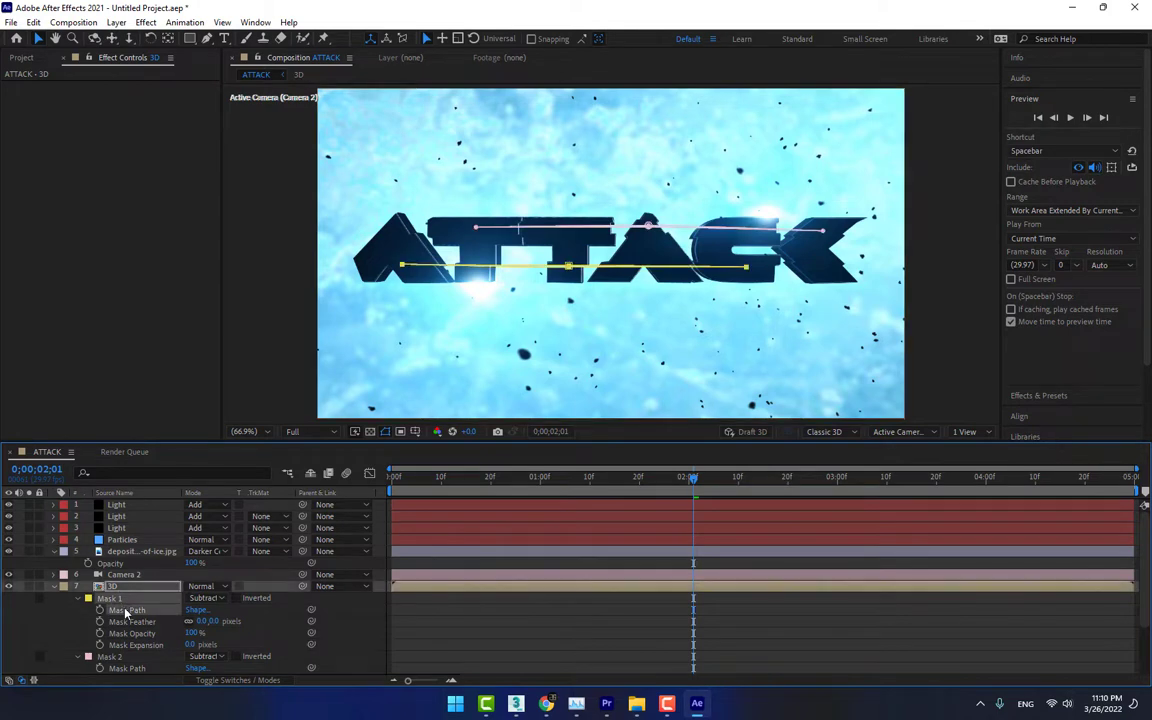
mouse_move(688, 480)
mouse_down()
mouse_move(617, 478)
mouse_move(641, 491)
mouse_move(689, 487)
mouse_up()
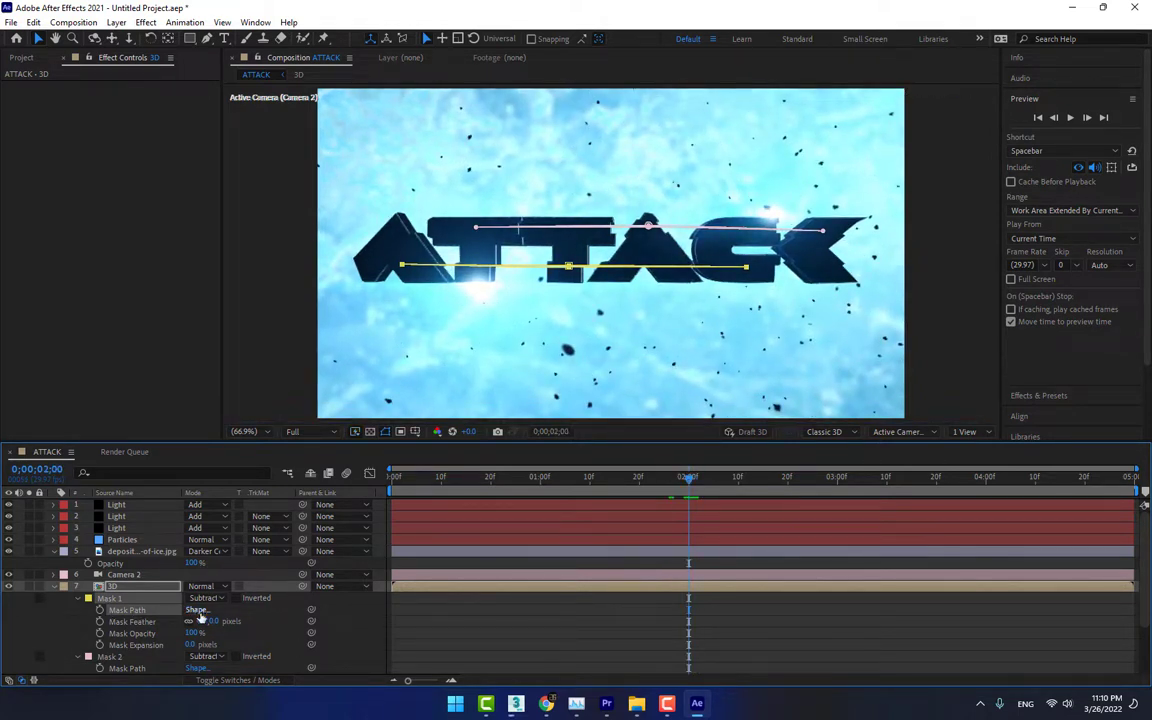
click(135, 645)
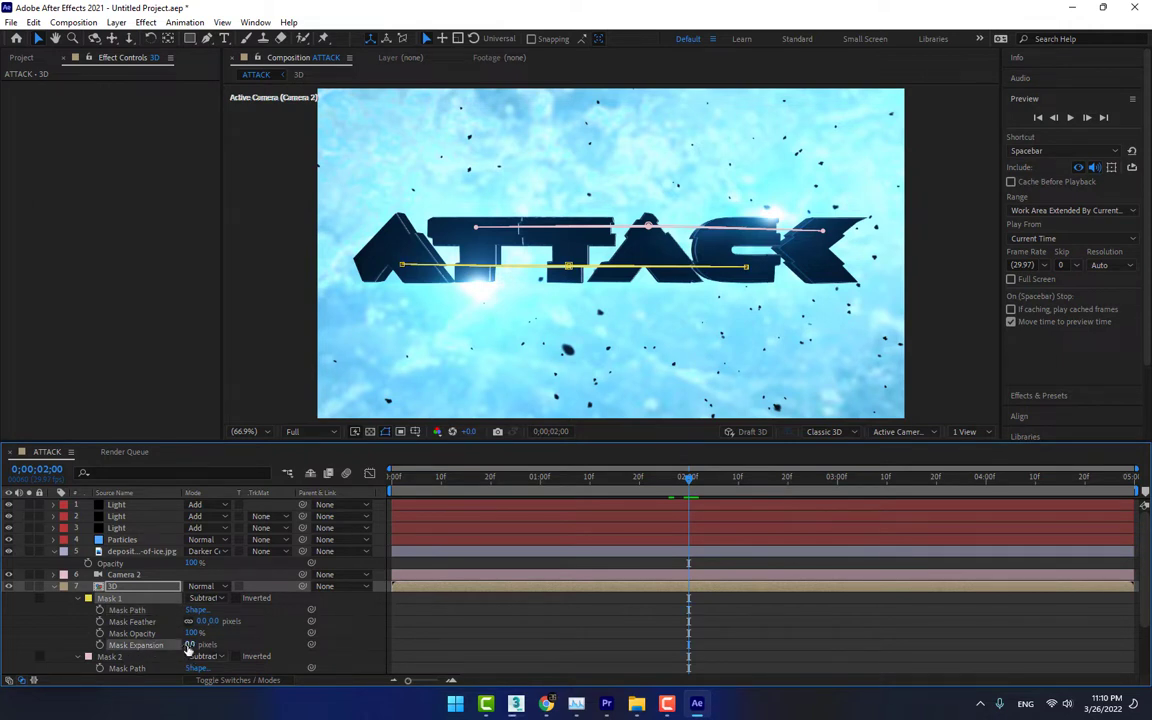
drag(193, 645, 139, 645)
drag(86, 645, 62, 645)
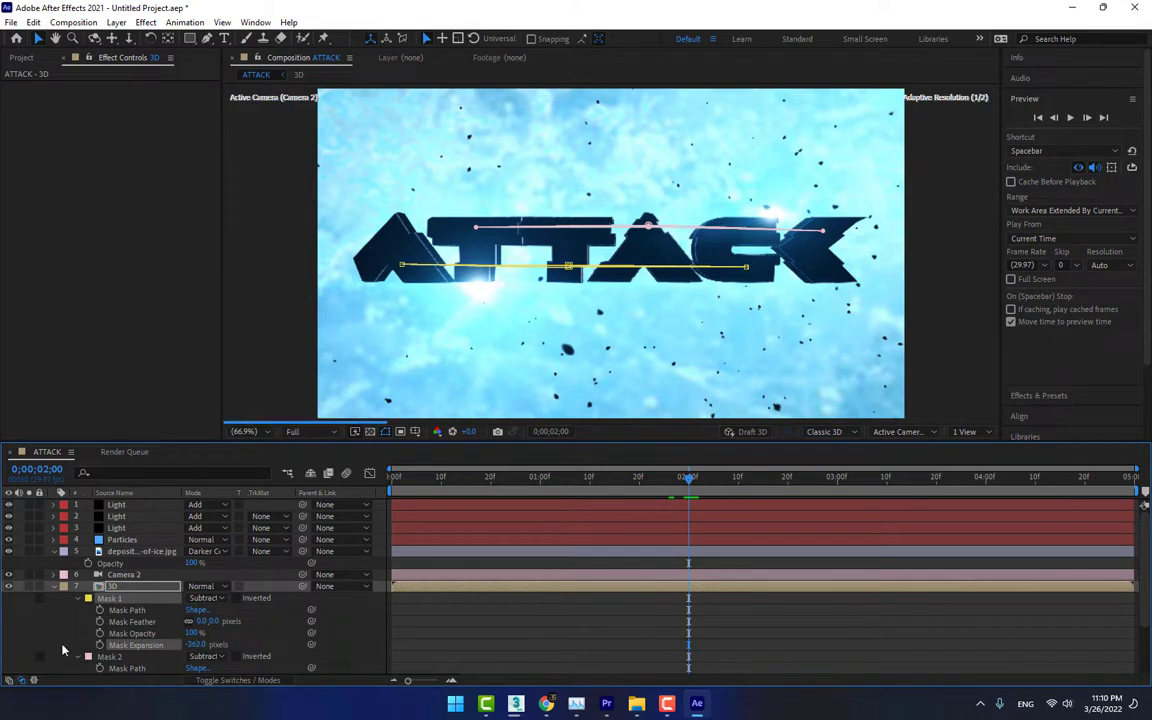
click(354, 623)
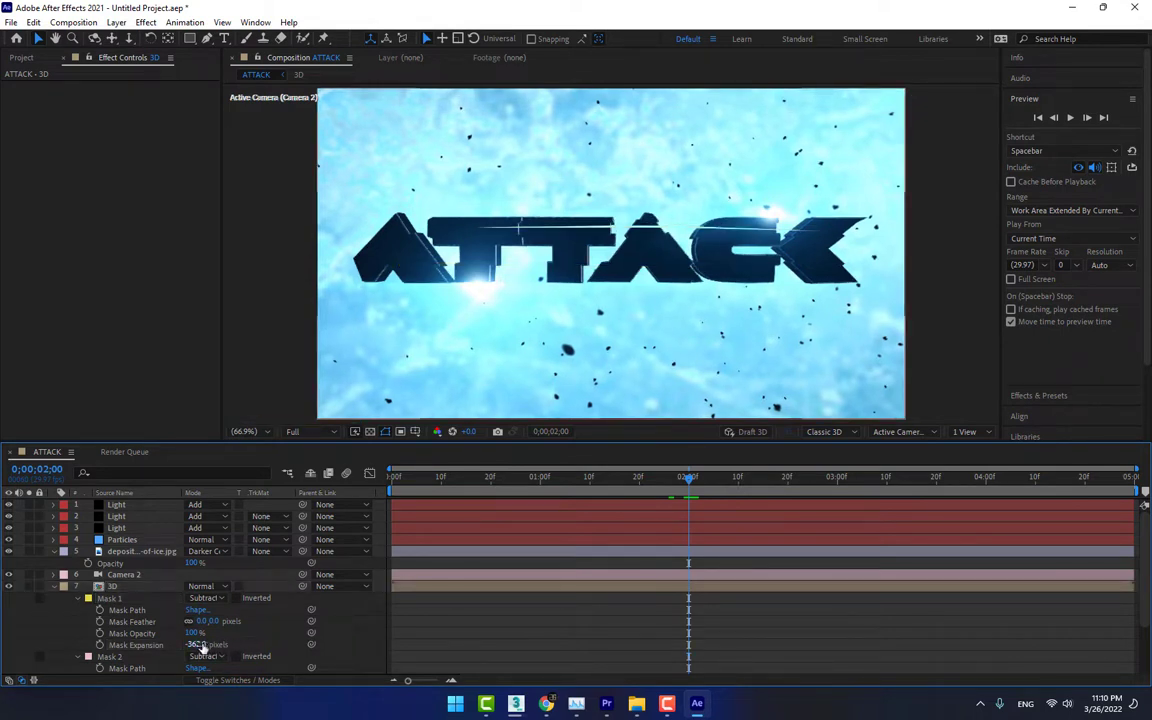
click(136, 645)
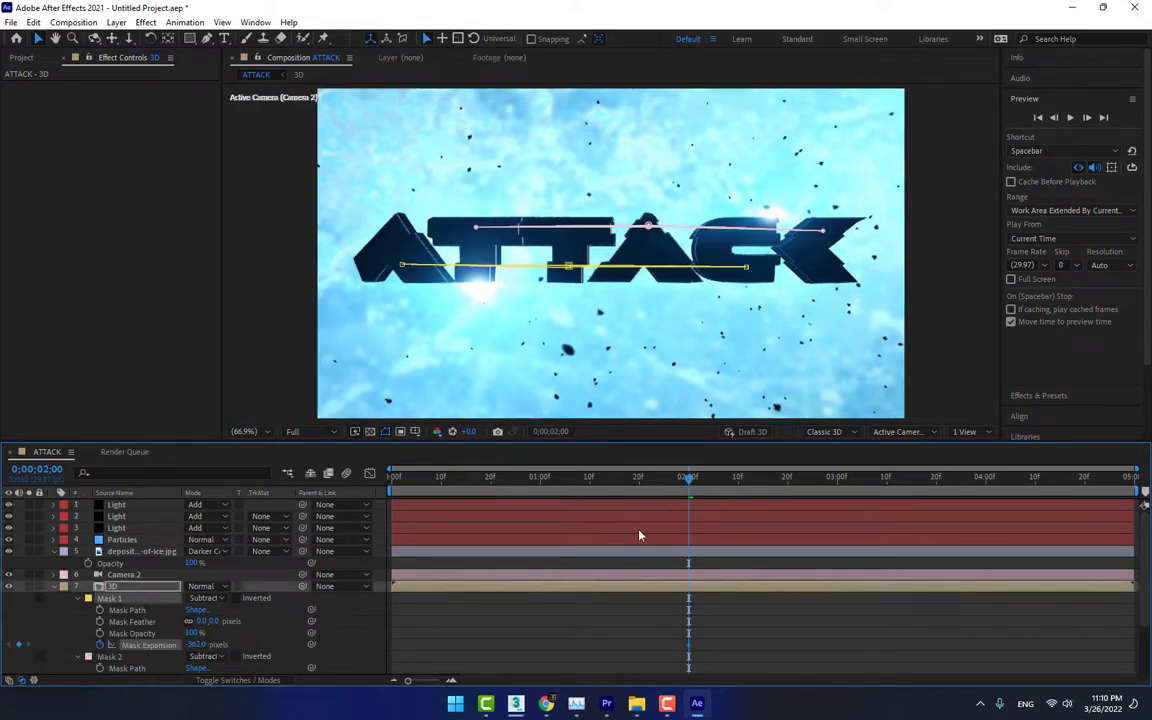
At 0;00;02;10, keyframe Mask 1's Mask Expansion at 0 pixels
click(738, 482)
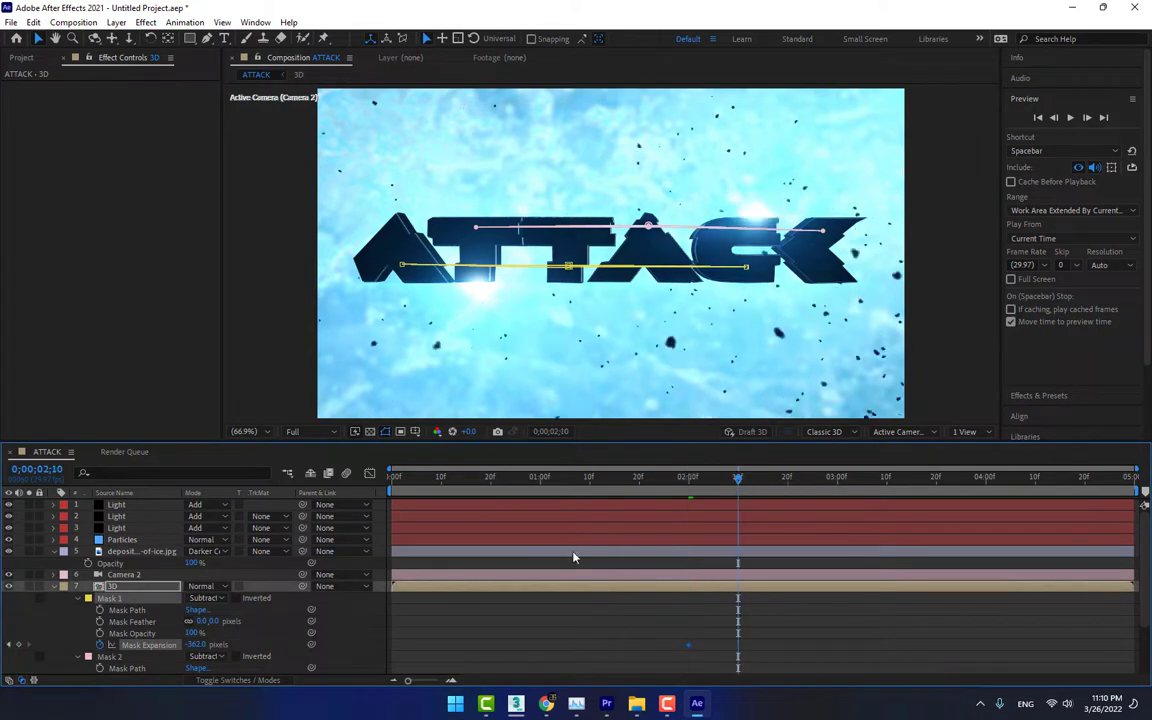
click(203, 646)
text(0)
click(279, 635)
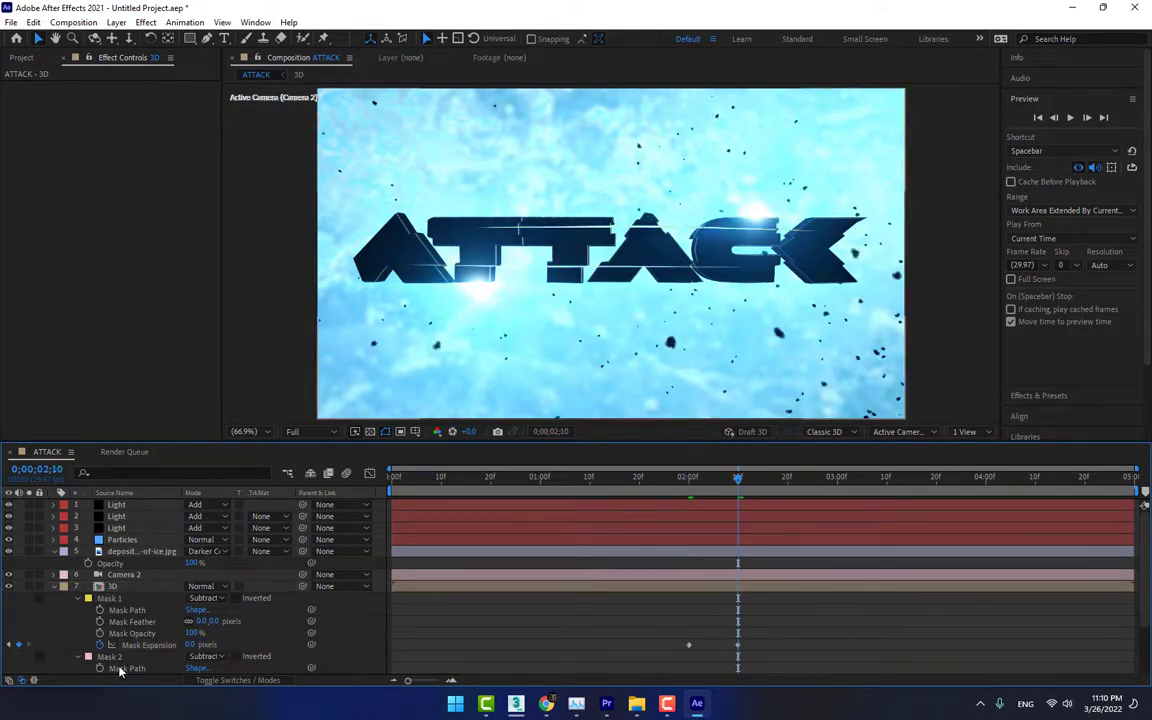
At 0;00;02;07, set Mask 2's Mask Expansion to -311 pixels and start keyframing it
scroll(117, 580, down, 3)
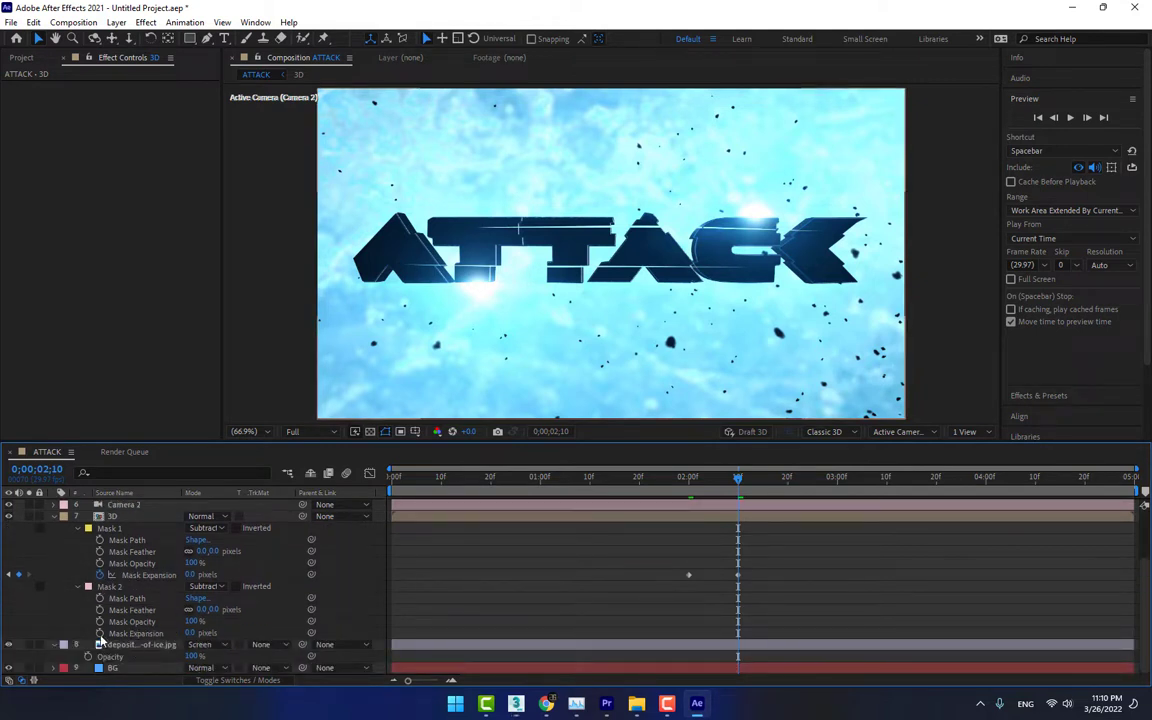
click(725, 478)
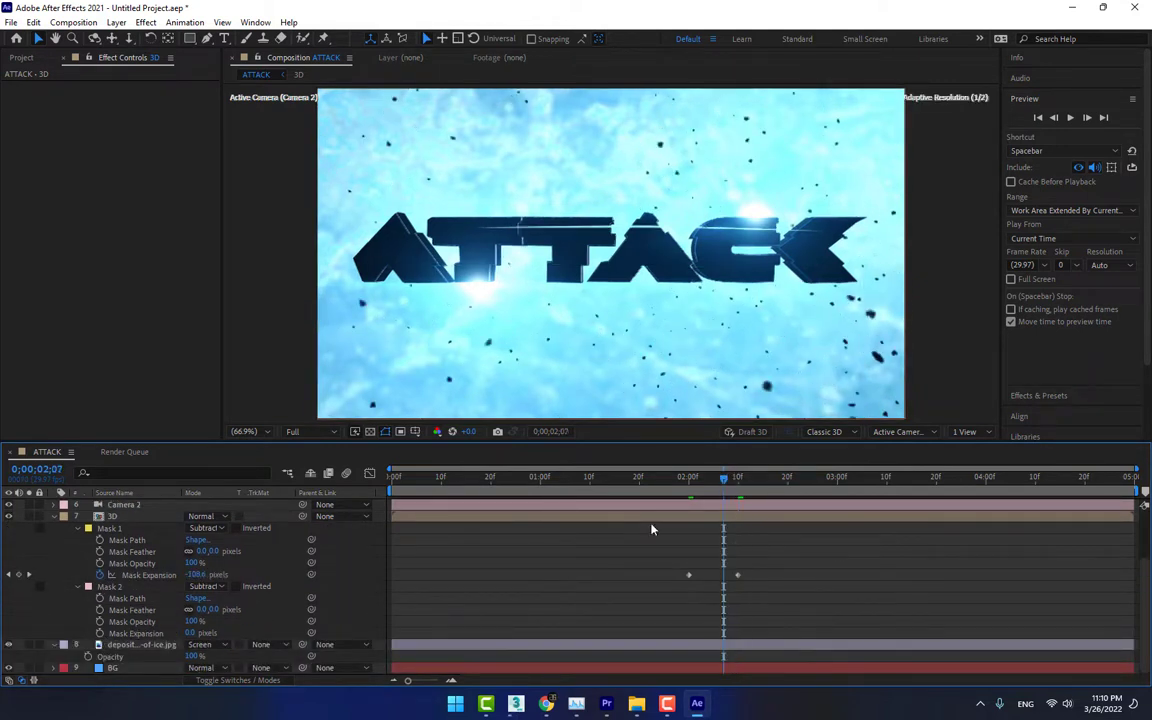
drag(190, 633, 4, 633)
click(250, 625)
click(140, 633)
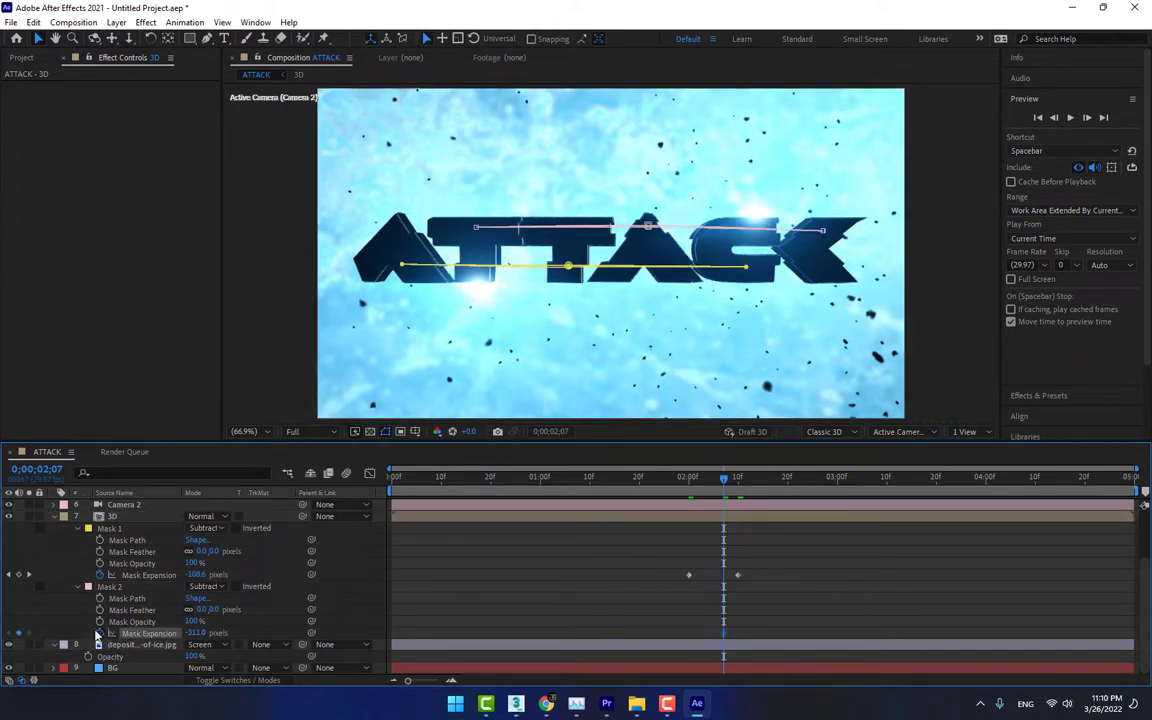
At 0;00;02;20, keyframe Mask 2's Mask Expansion at 0 pixels
click(787, 478)
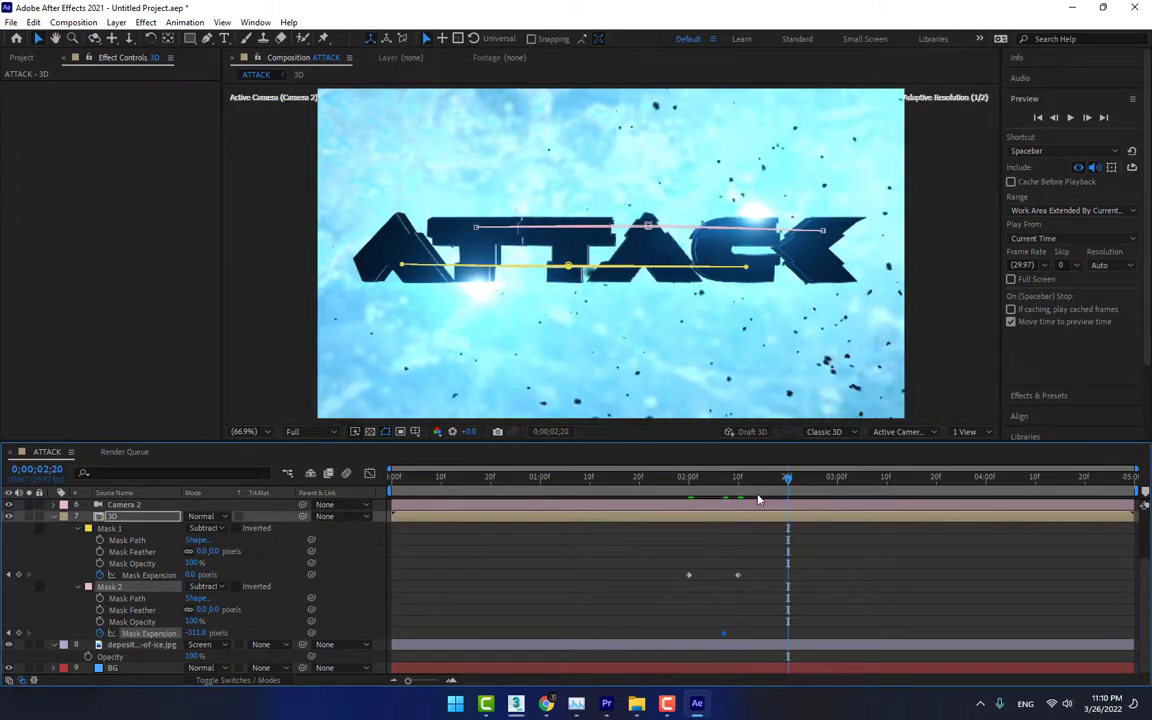
click(195, 633)
text(0)
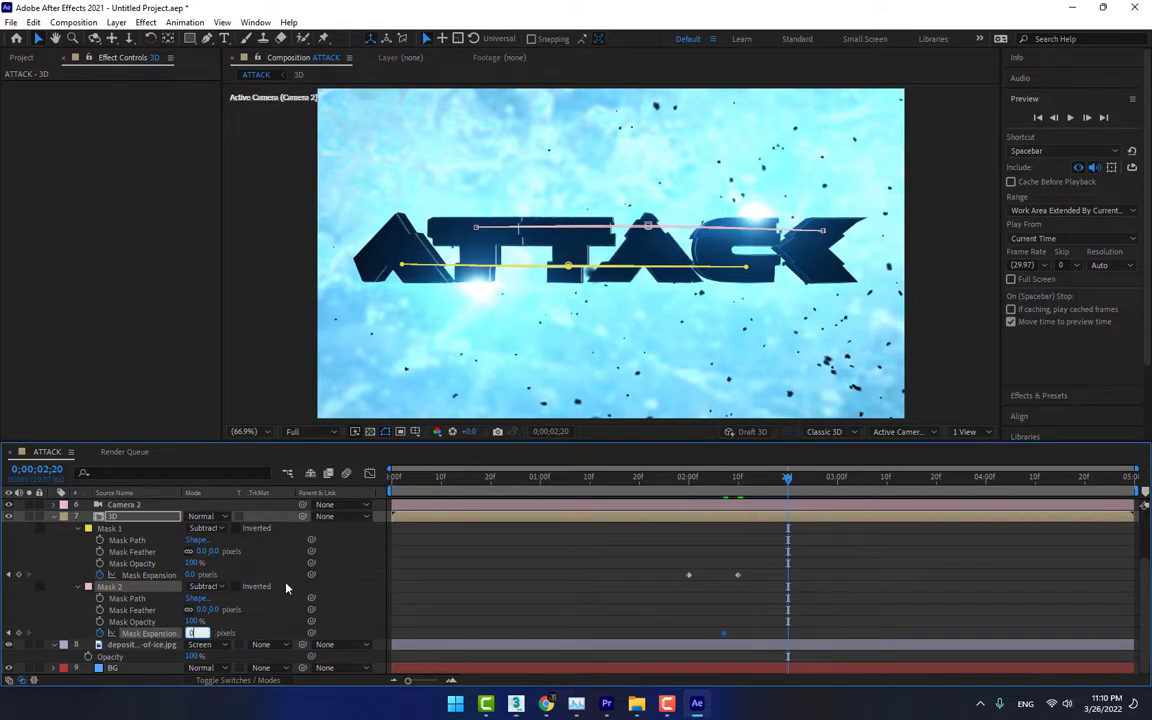
click(285, 588)
Slow the slit reveals by moving the ending expansion keyframes to about 0;00;02;19 for Mask 1 and 0;00;03;05 for Mask 2, and collapse the 3D layer
drag(673, 481, 748, 479)
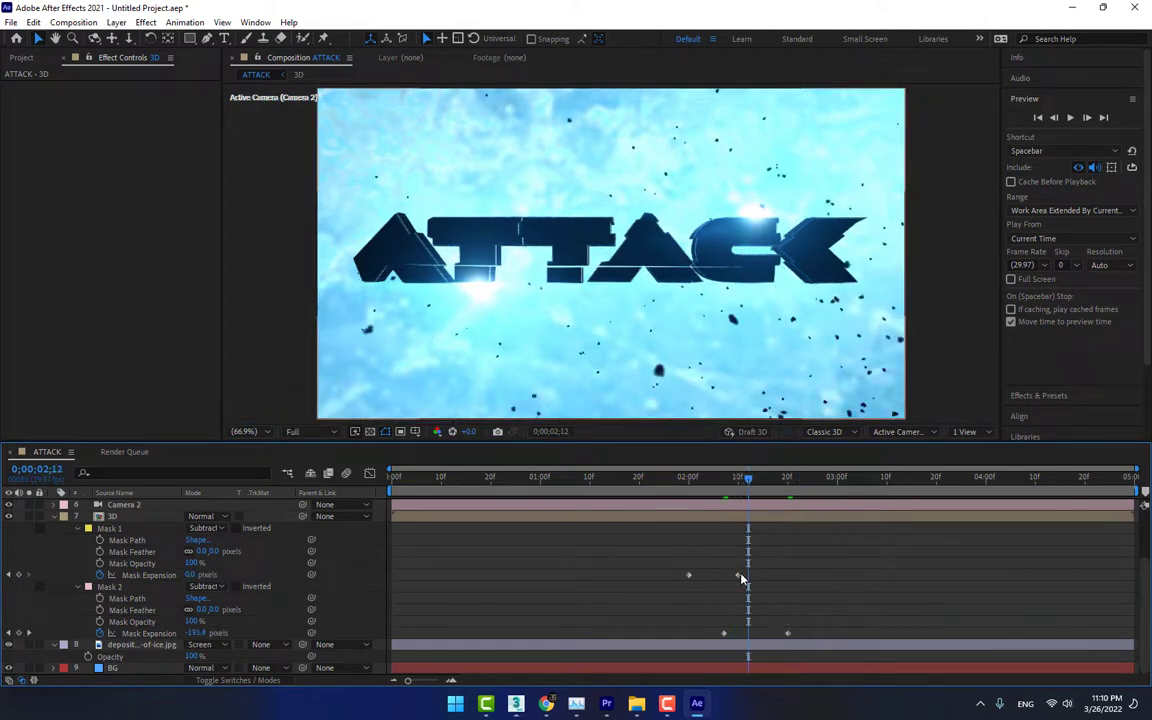
drag(738, 575, 782, 575)
drag(787, 633, 861, 632)
drag(683, 479, 891, 547)
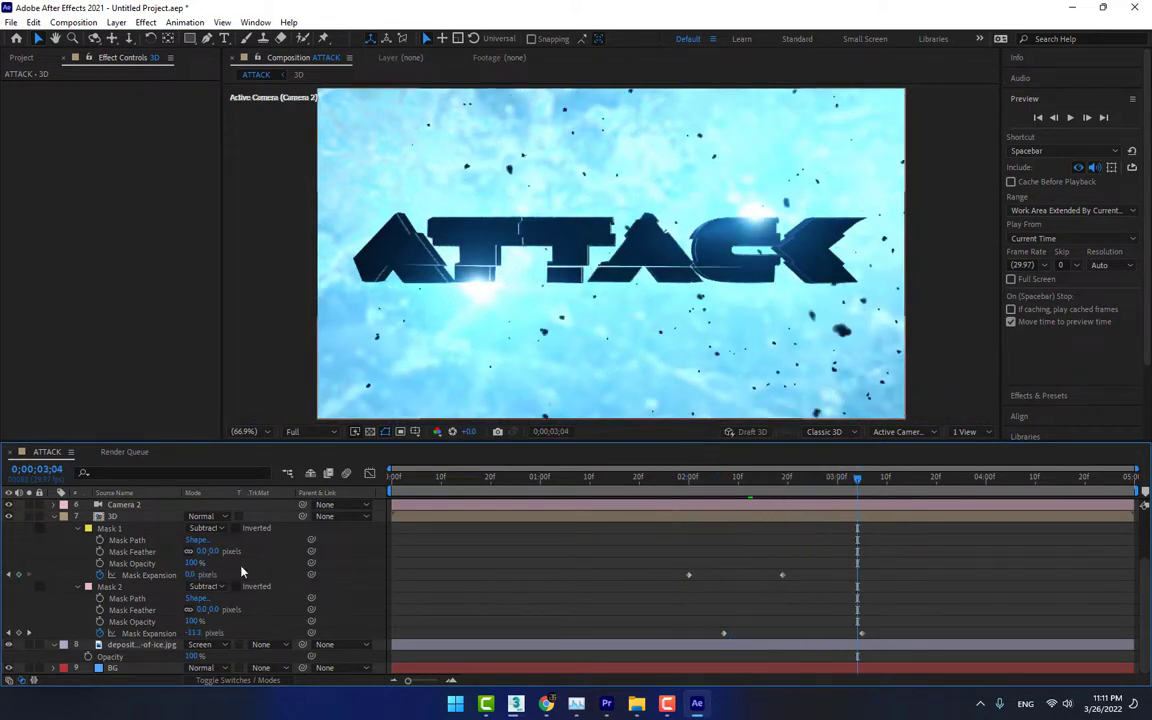
click(55, 517)
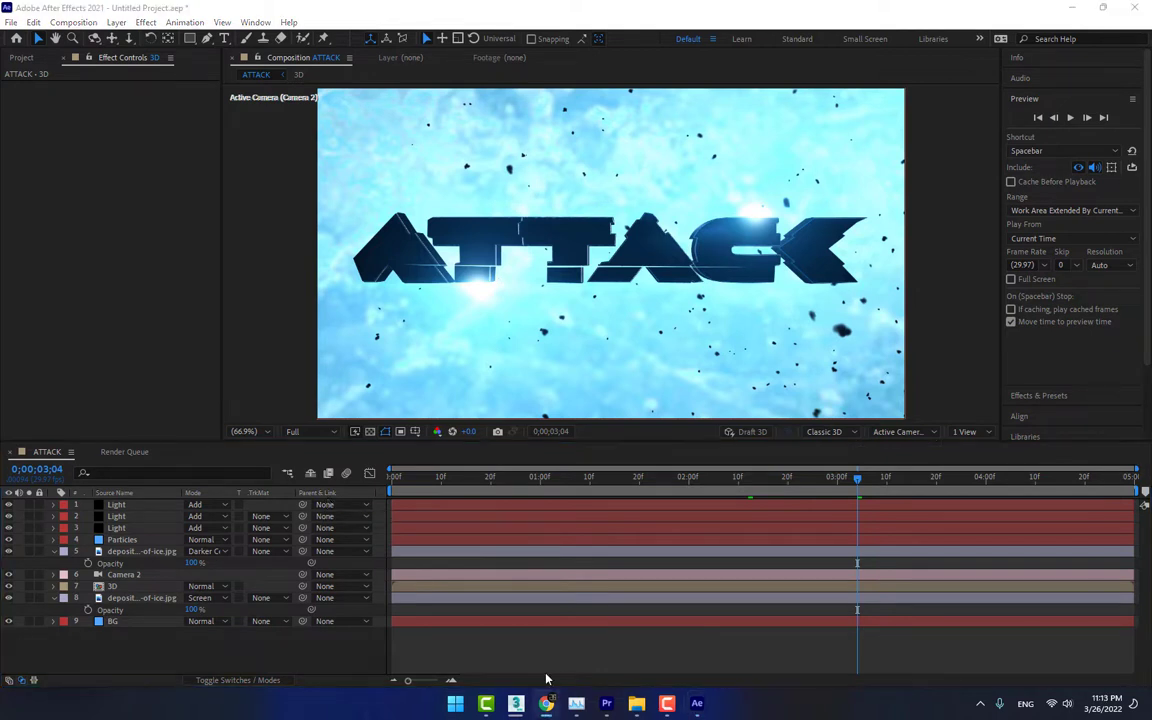
Add a new adjustment layer above all layers in the ATTACK composition
right_click(322, 662)
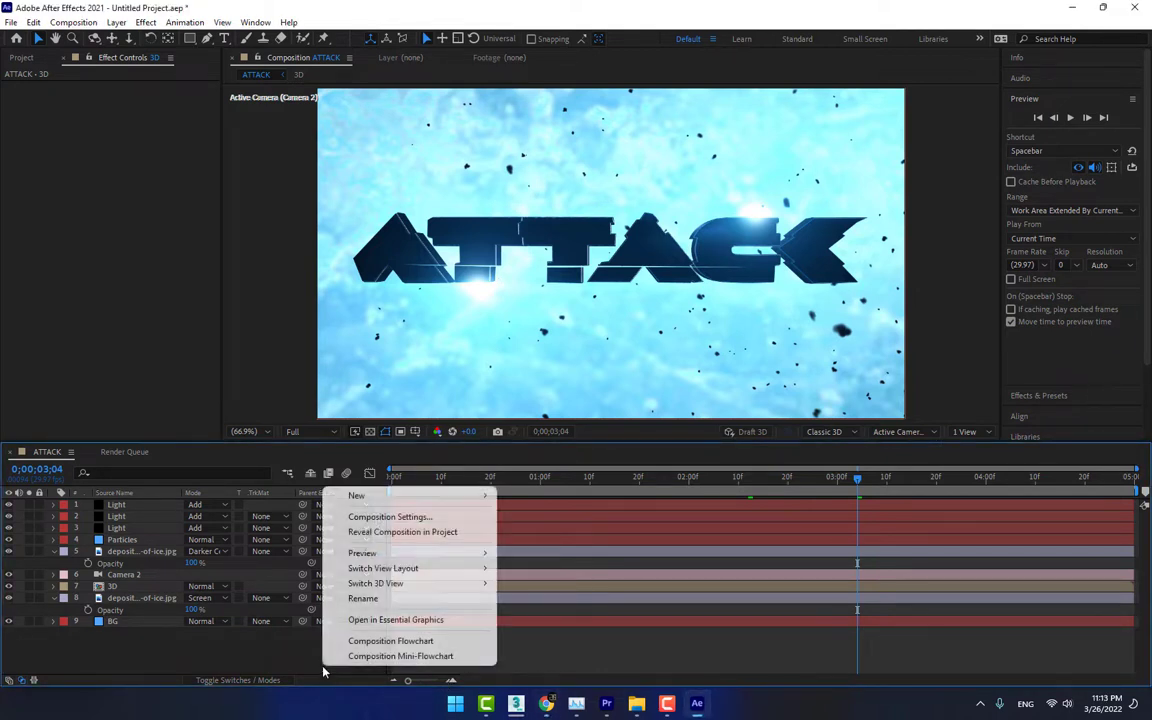
mouse_move(409, 497)
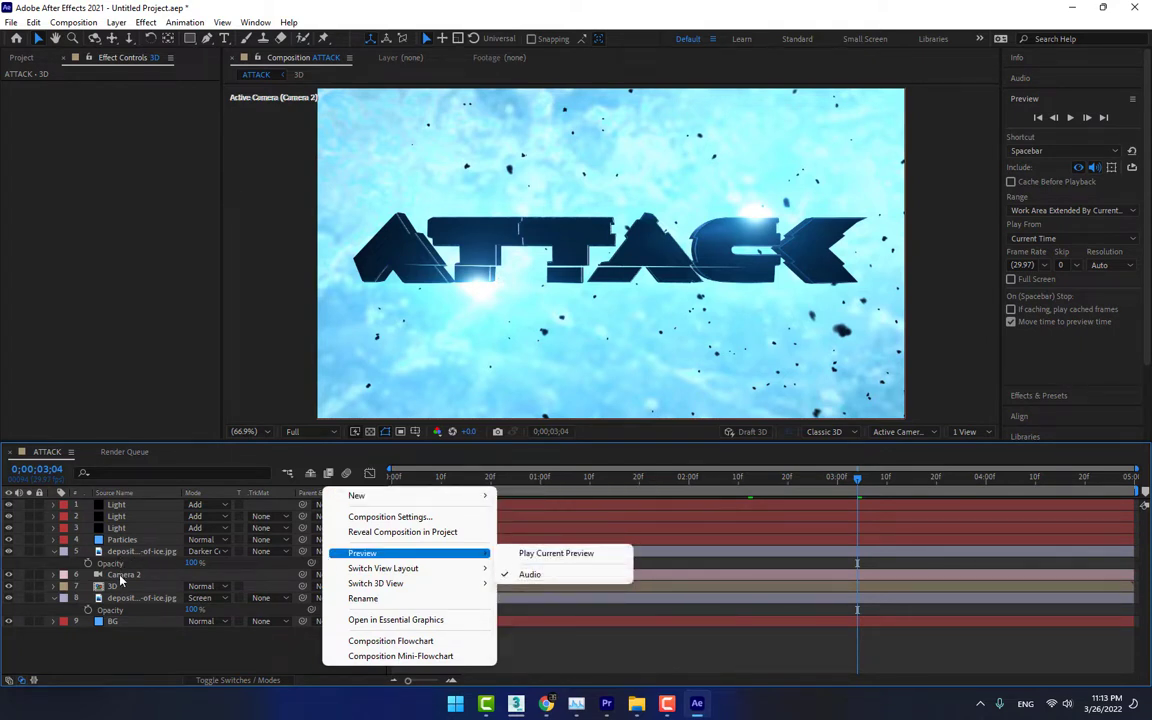
mouse_move(365, 496)
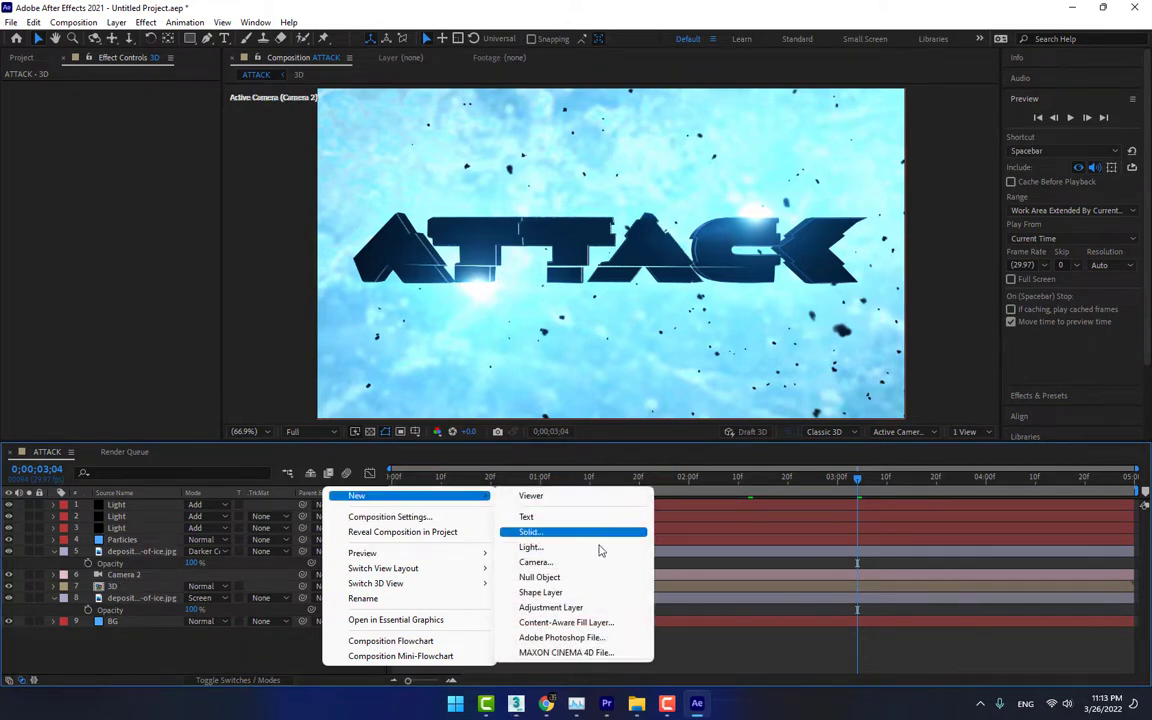
click(600, 607)
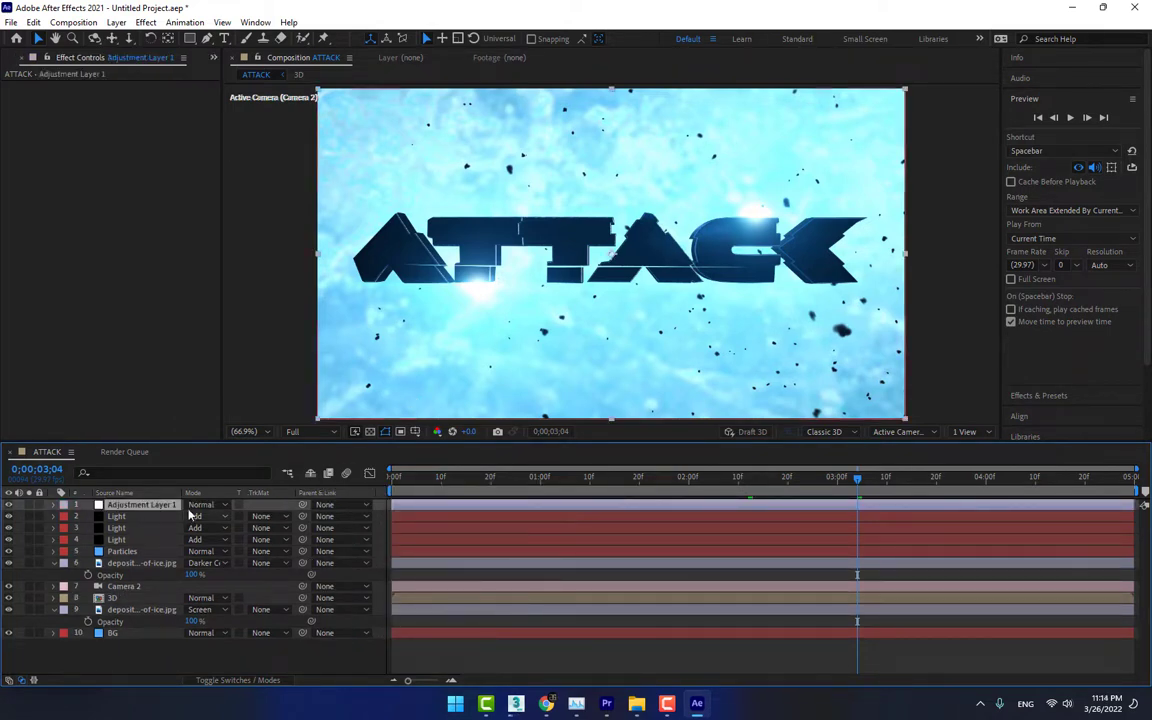
Find the Slider Control effect and apply it to Adjustment Layer 1
click(148, 22)
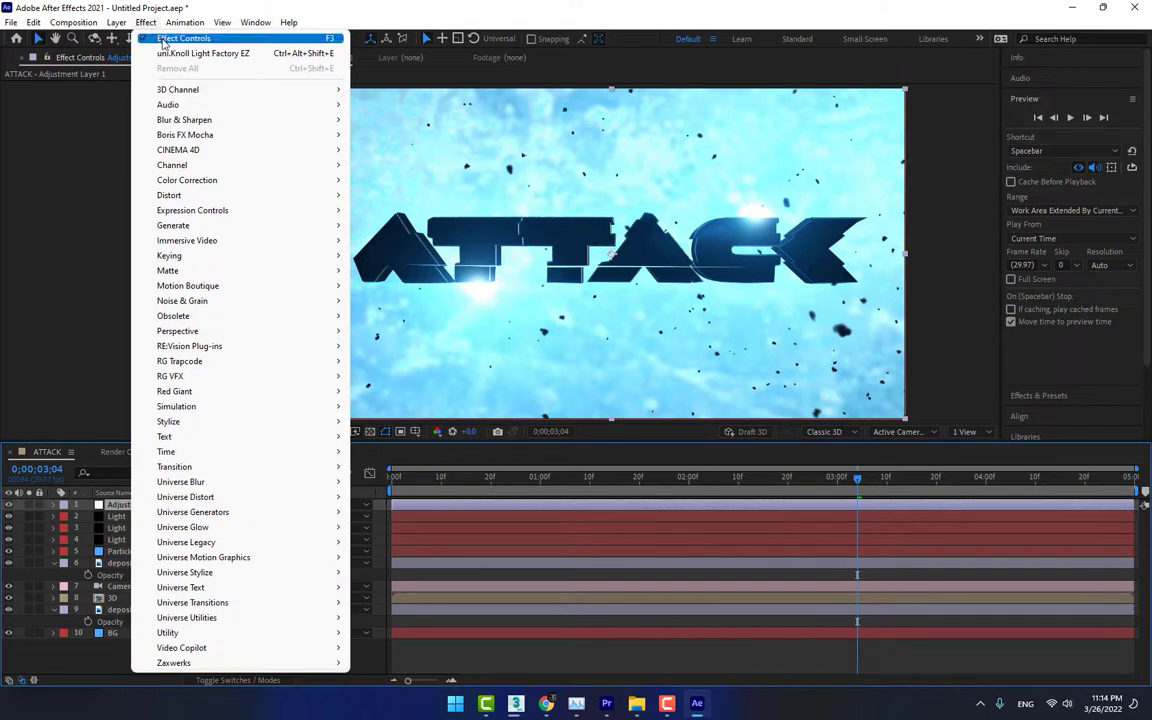
mouse_move(213, 134)
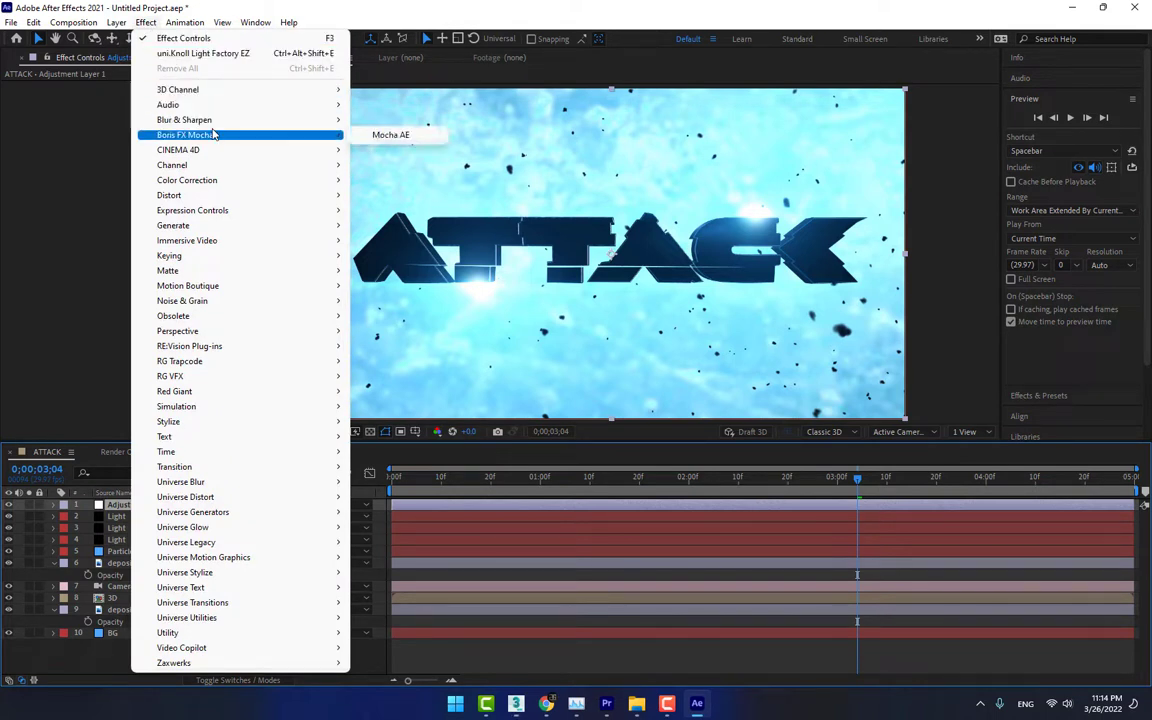
click(1049, 400)
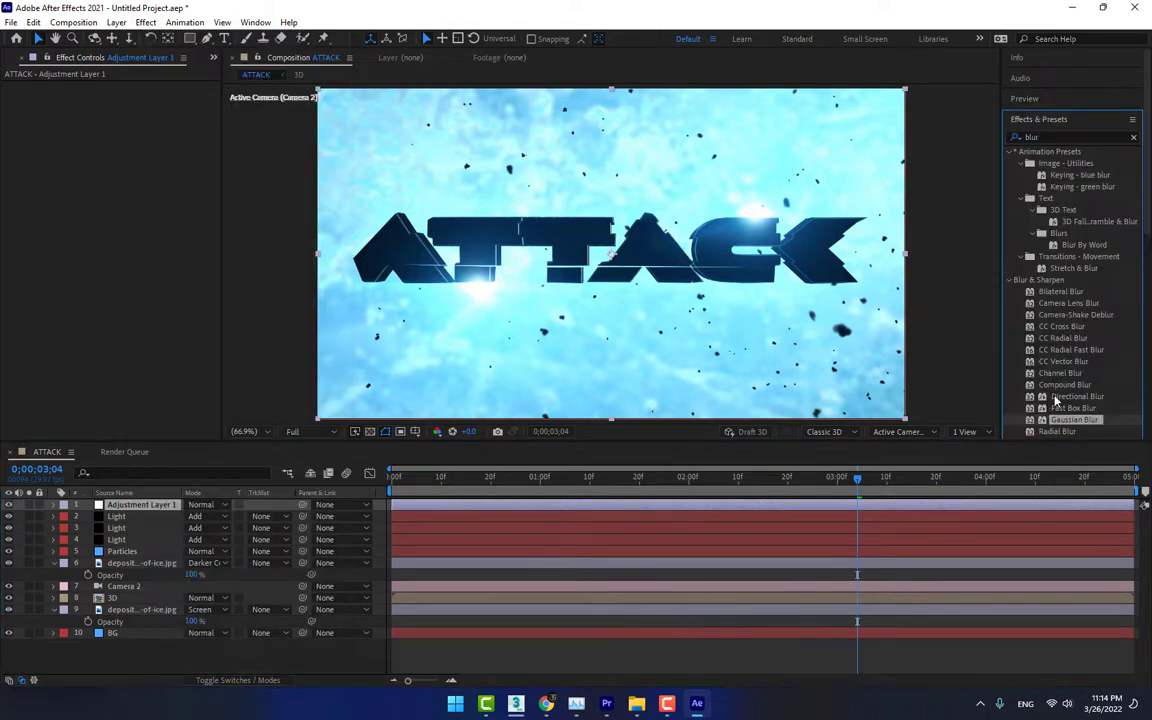
drag(1053, 137, 998, 136)
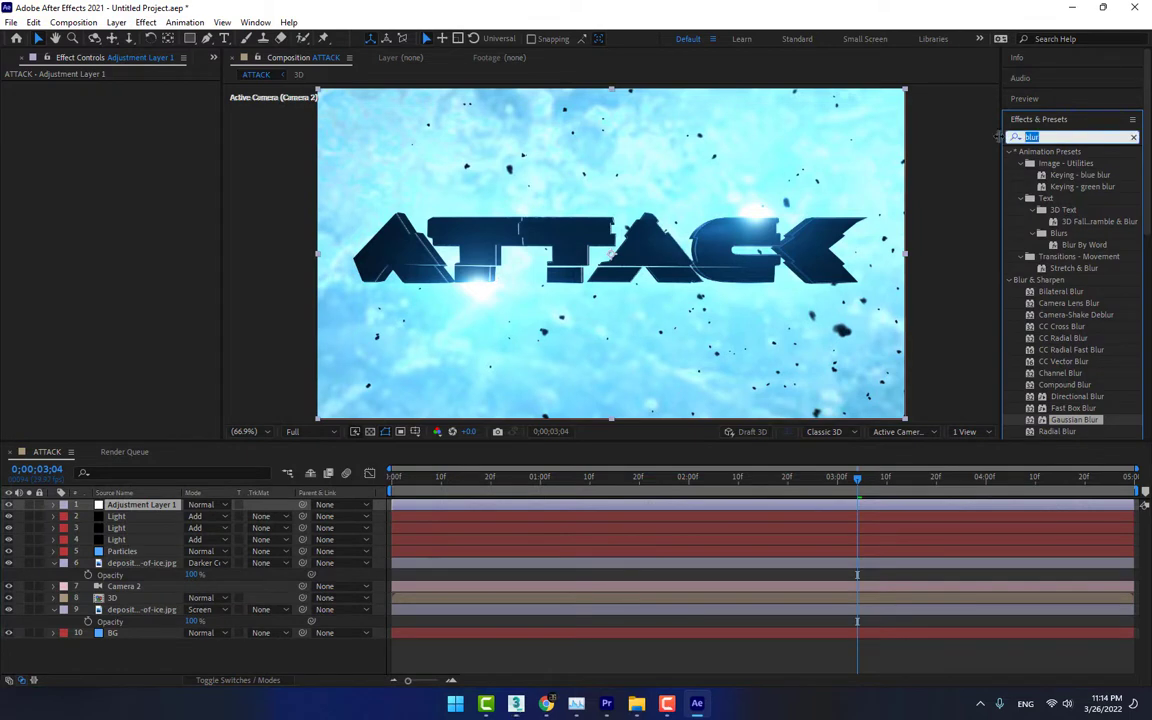
text(slider)
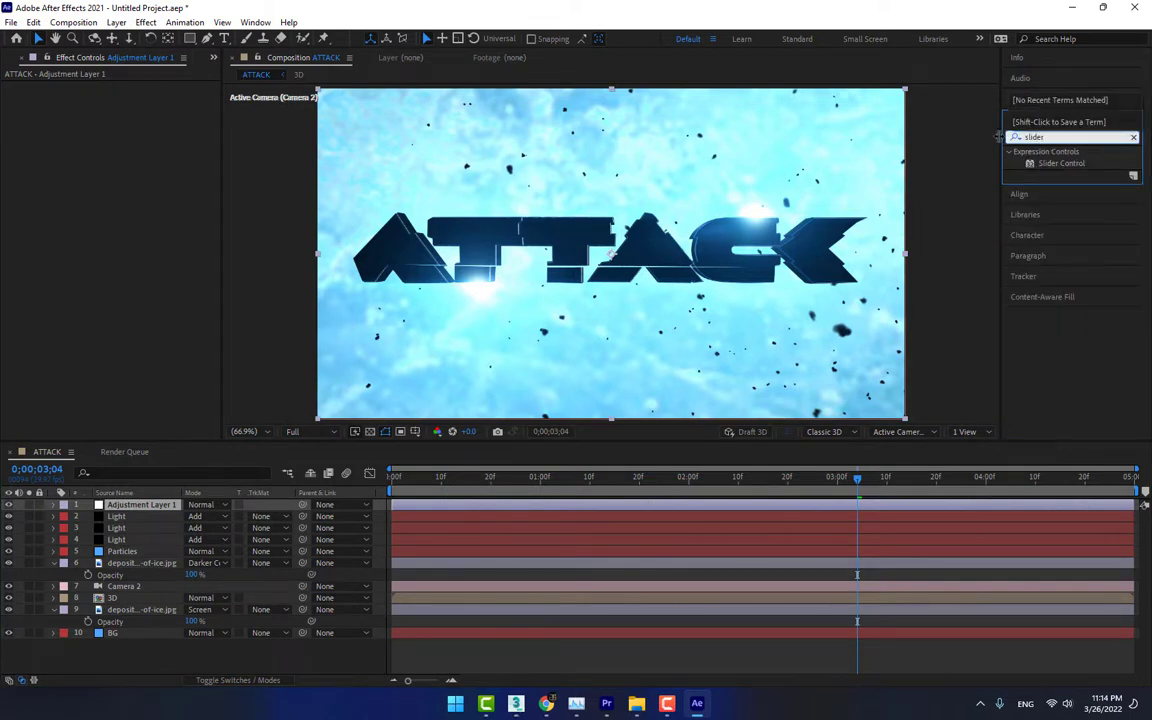
drag(1055, 163, 140, 506)
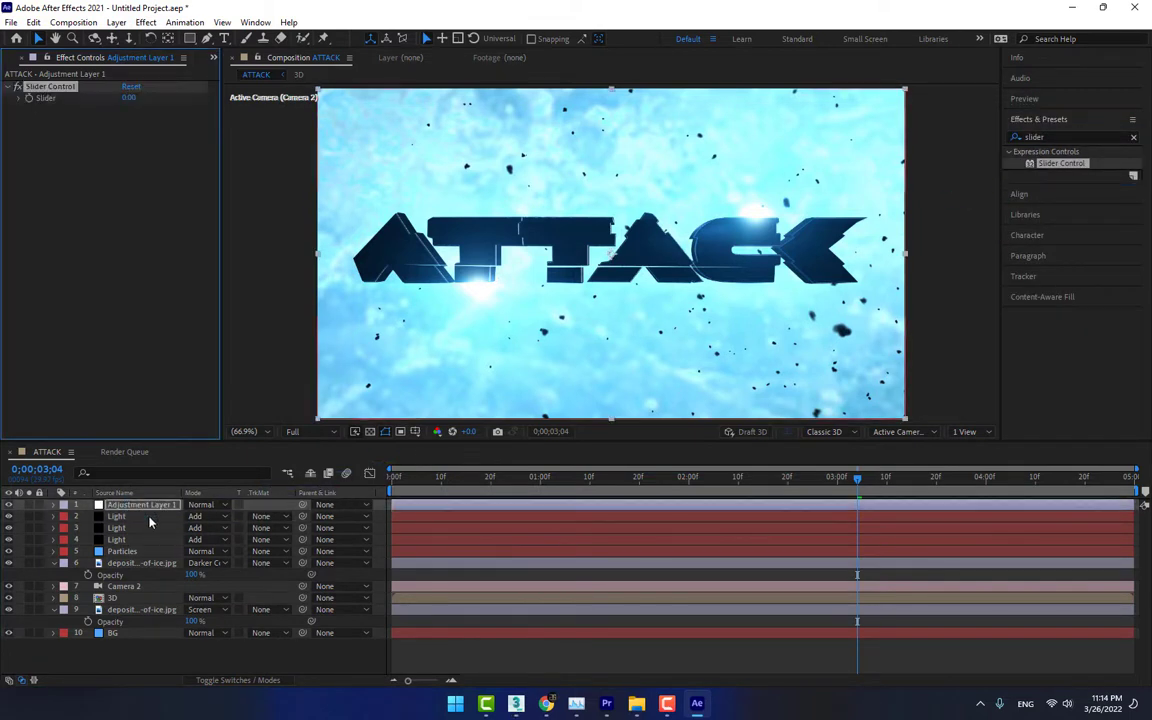
Make the 3D layer, Adjustment Layer 1 and the three Light layers three-dimensional, leaving Particles as a 2D layer
click(136, 599)
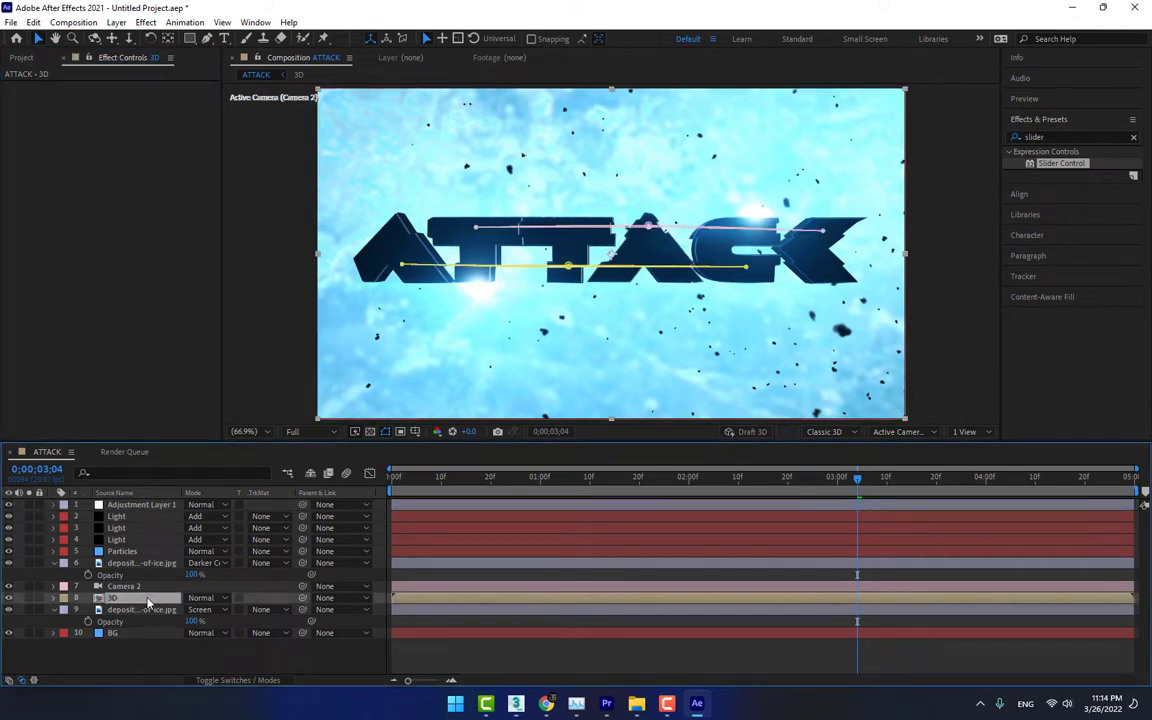
key(F4)
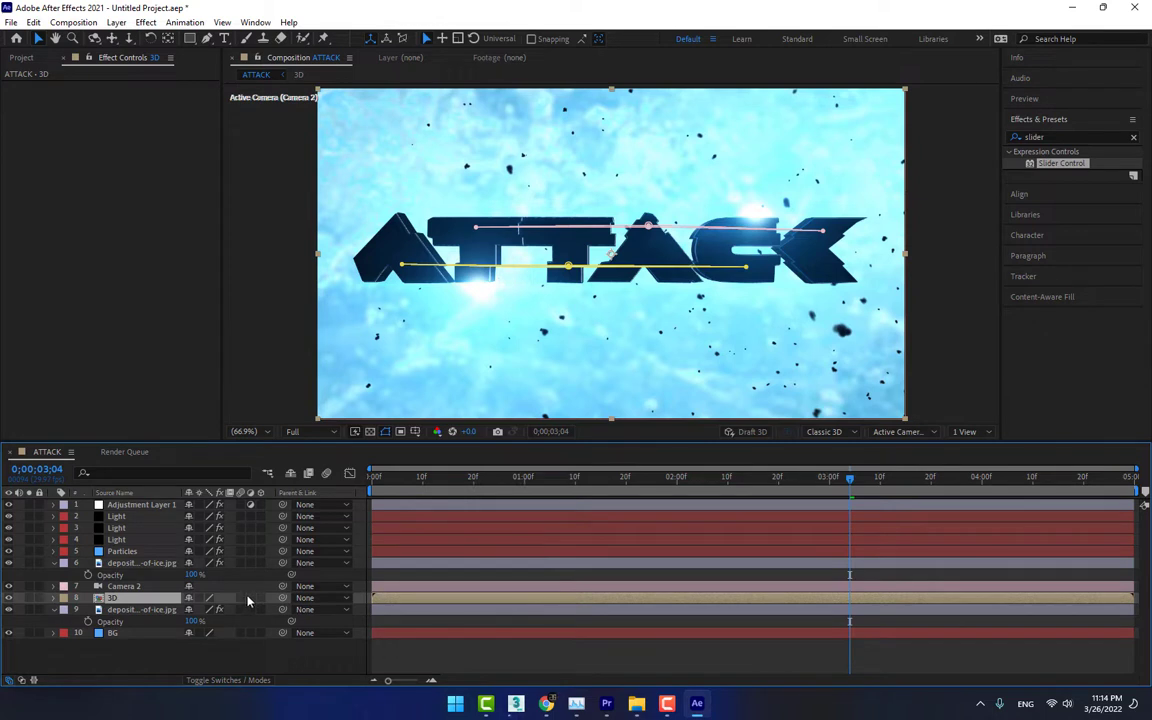
click(261, 598)
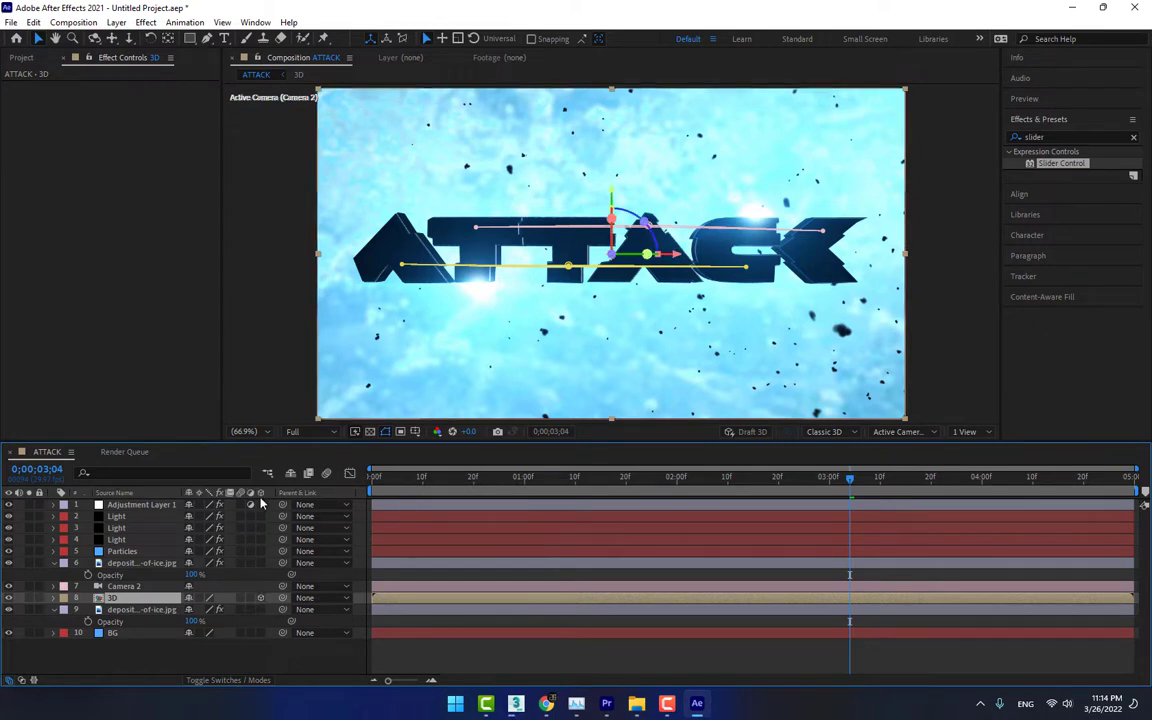
drag(261, 505, 261, 551)
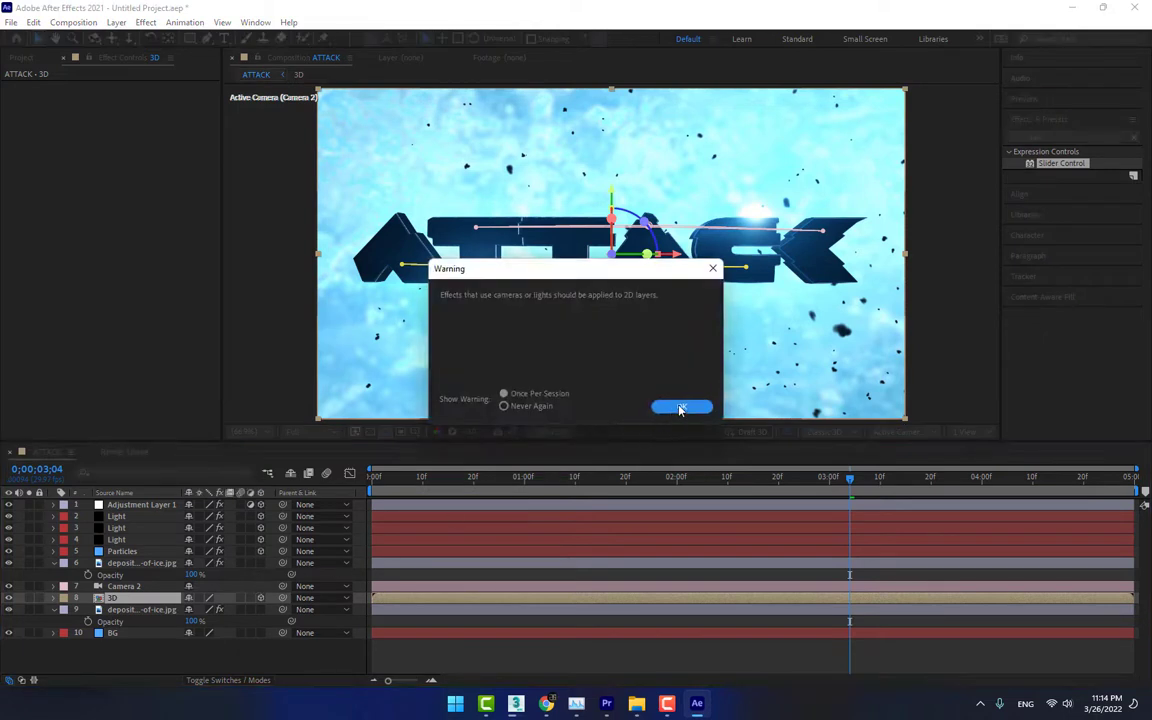
click(680, 408)
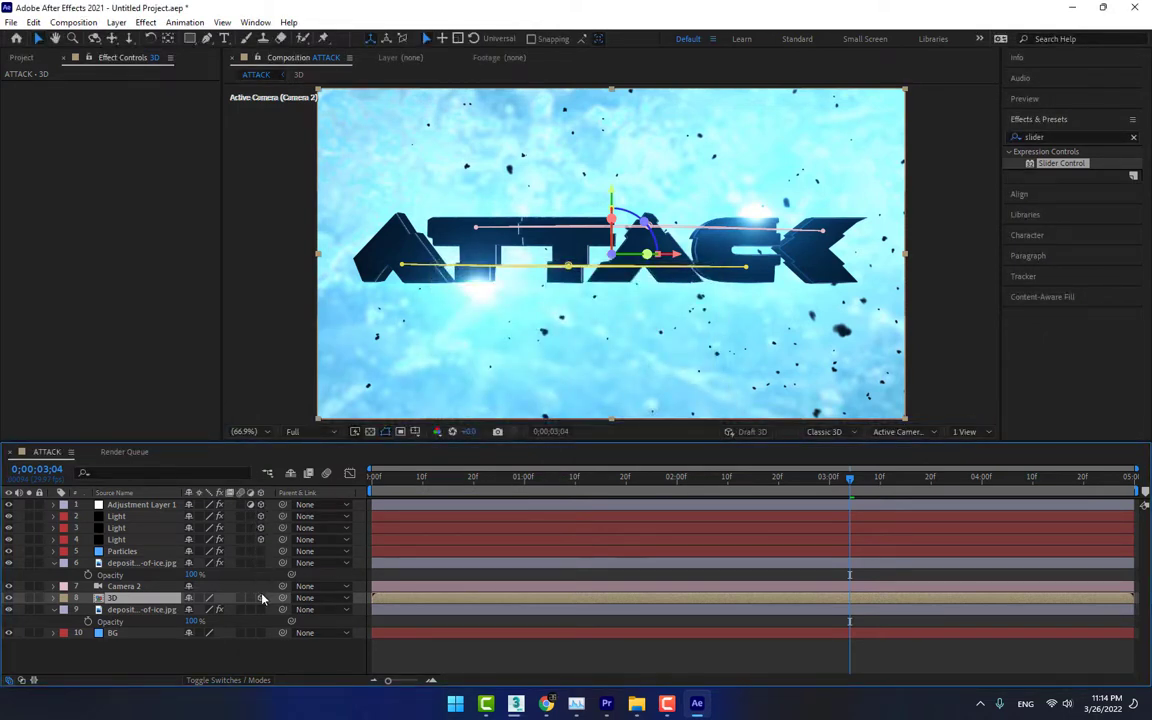
Make both ice texture layers three-dimensional, collapse their properties, and check the title at 0;00;01;20
click(261, 563)
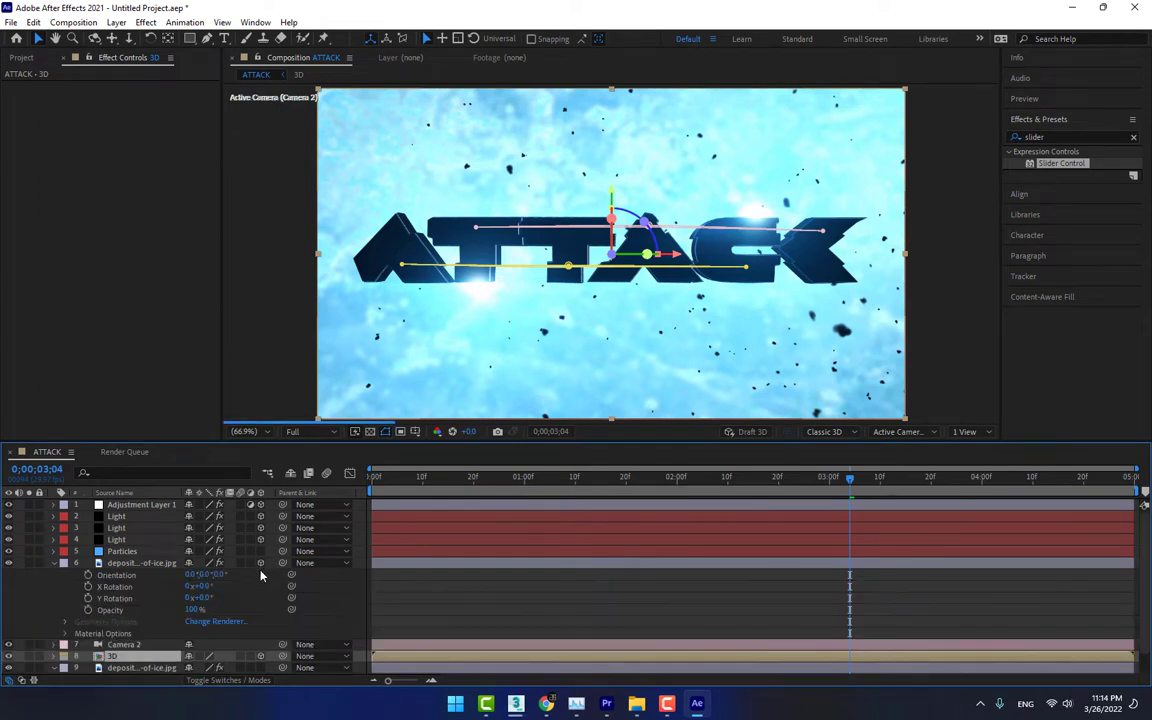
click(53, 563)
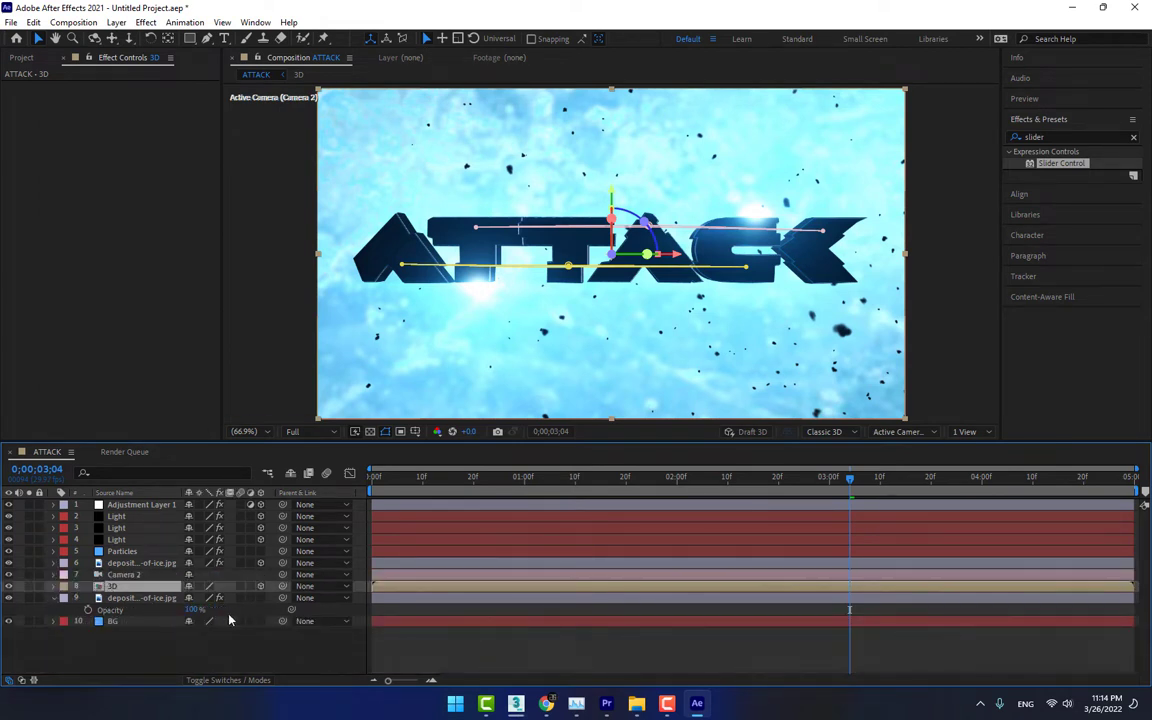
click(261, 597)
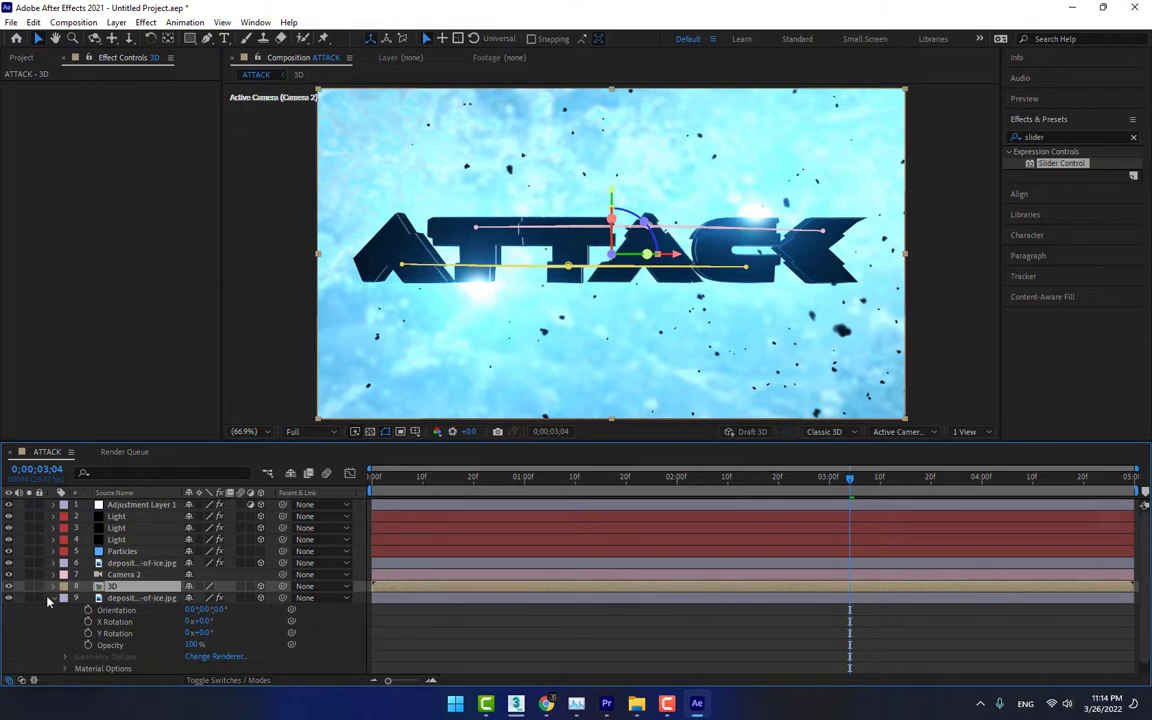
click(53, 597)
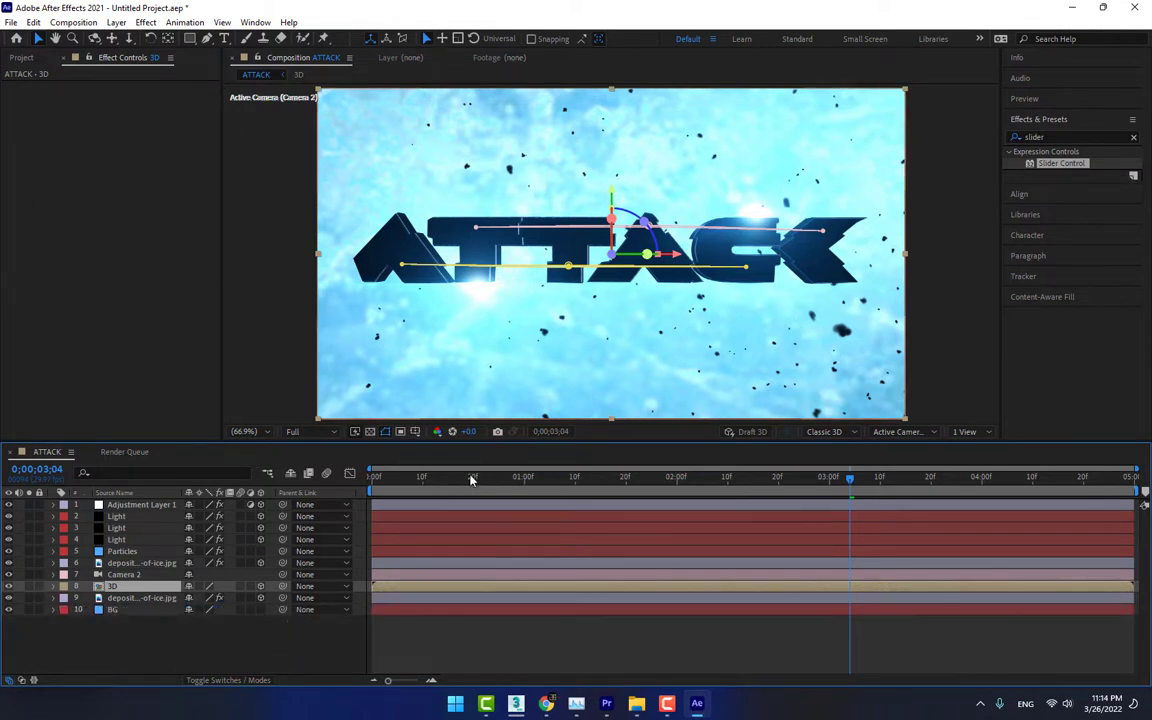
drag(482, 481, 627, 464)
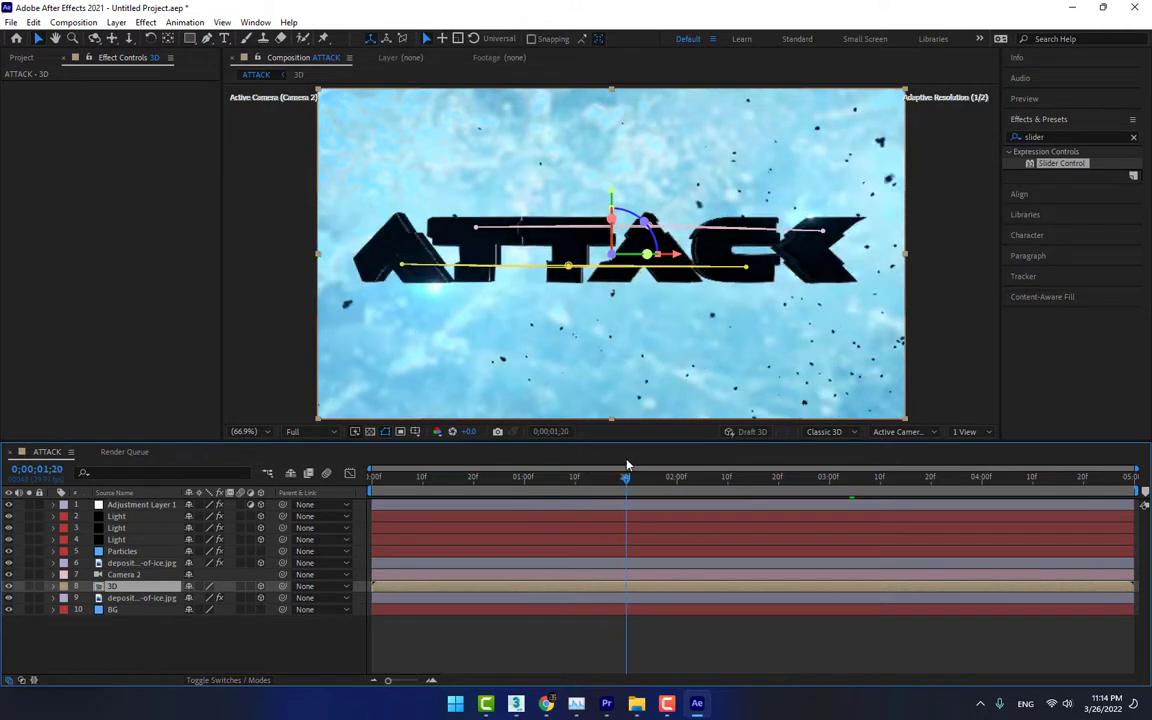
click(188, 625)
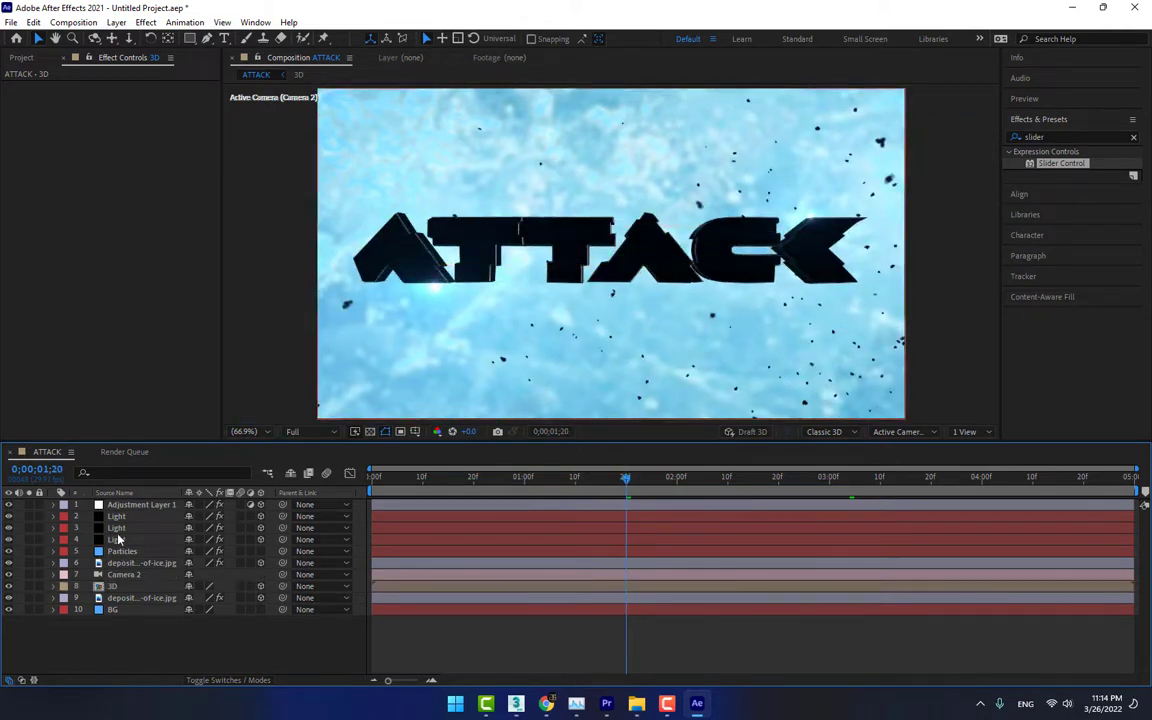
Add the expression wiggle(10,50) to Camera 2's Position
click(127, 576)
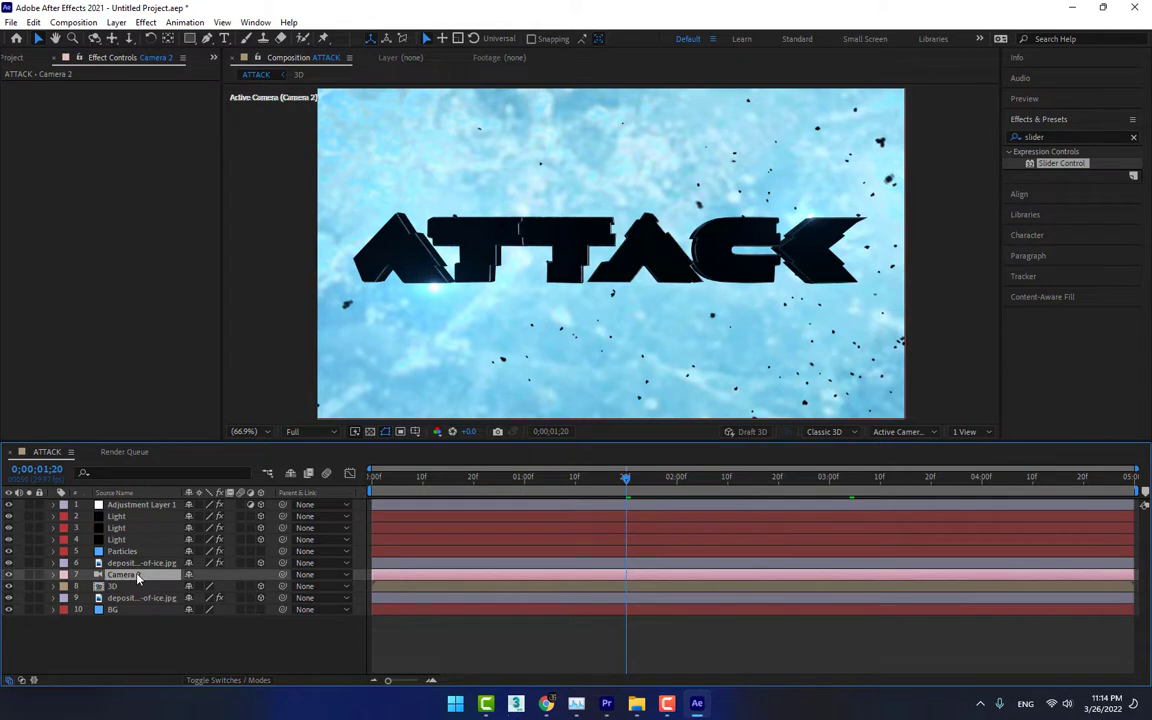
key(p)
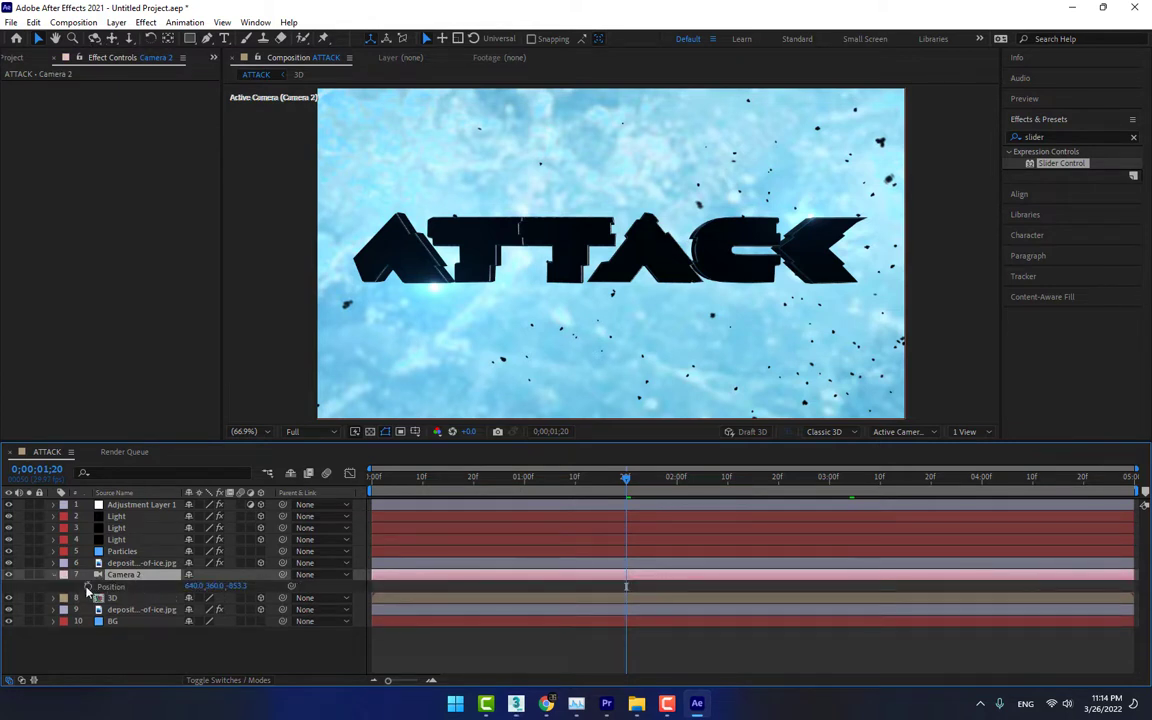
click(146, 506)
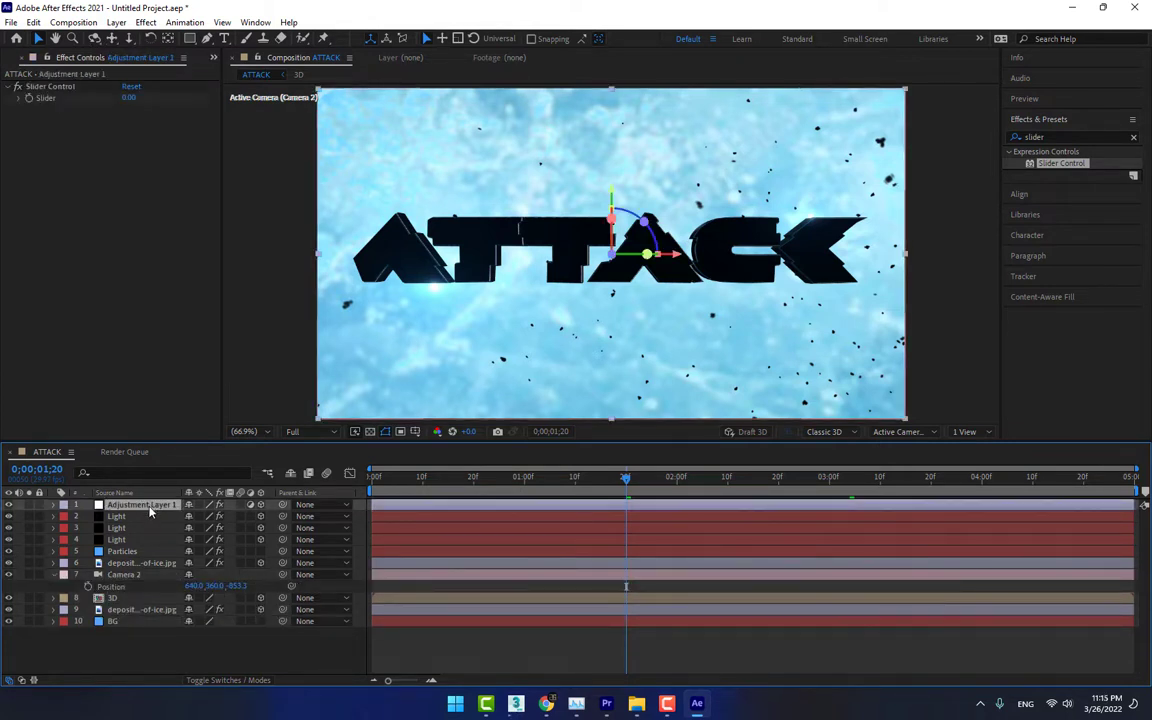
alt+click(87, 587)
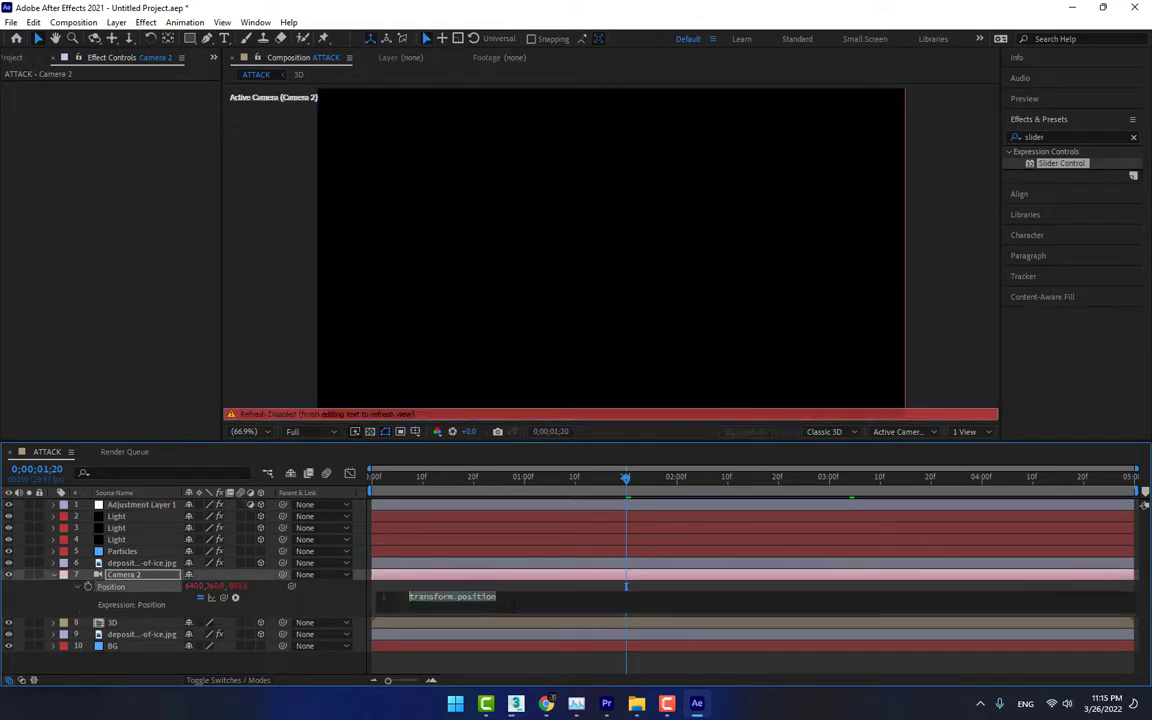
text(wiggle)
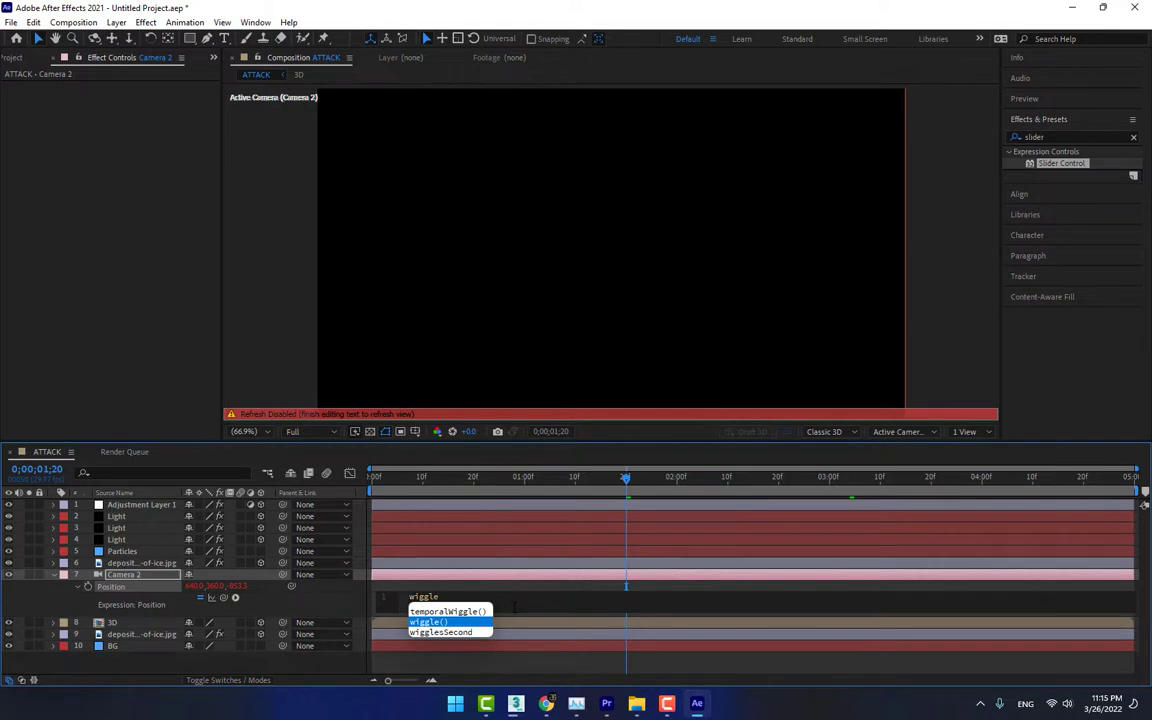
key(Return)
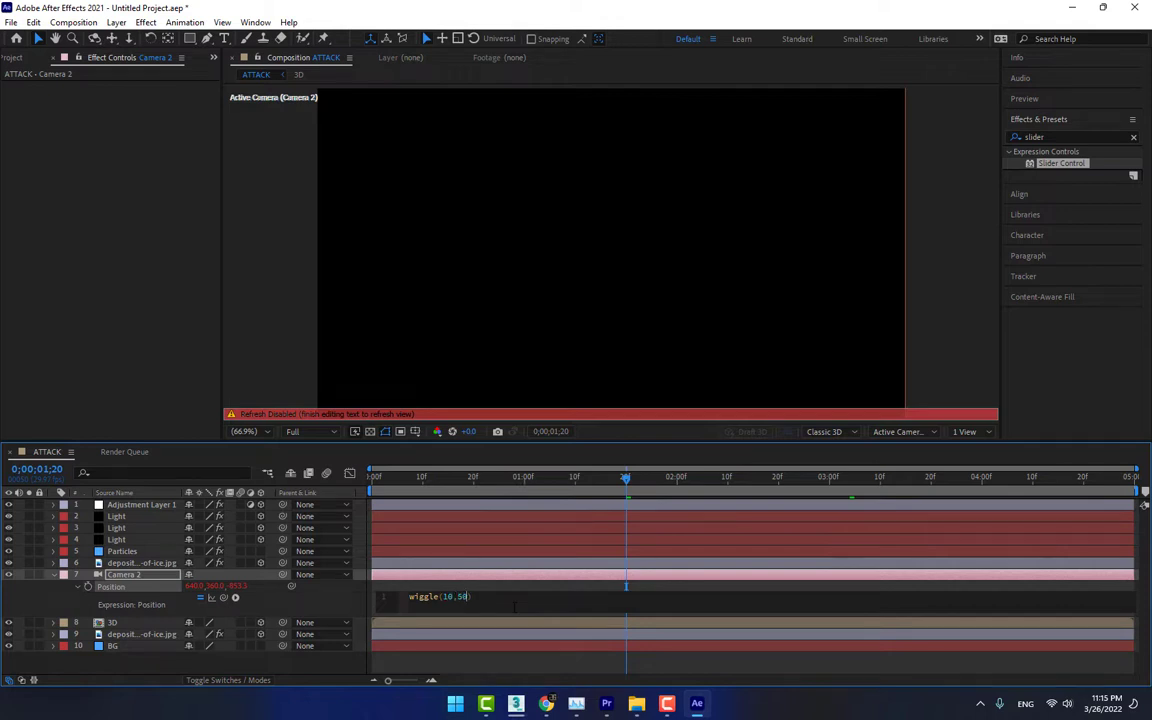
Replace the wiggle amplitude of 50 in Camera 2's Position expression with a link to Adjustment Layer 1's Slider
click(138, 507)
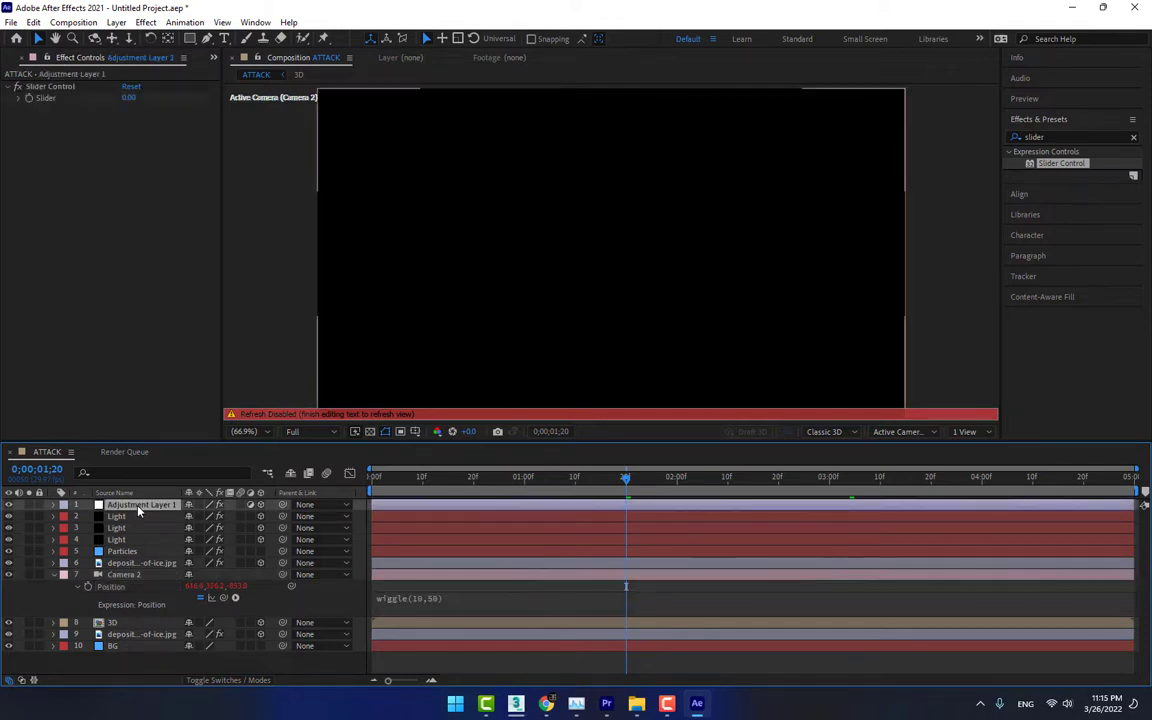
click(436, 600)
click(453, 598)
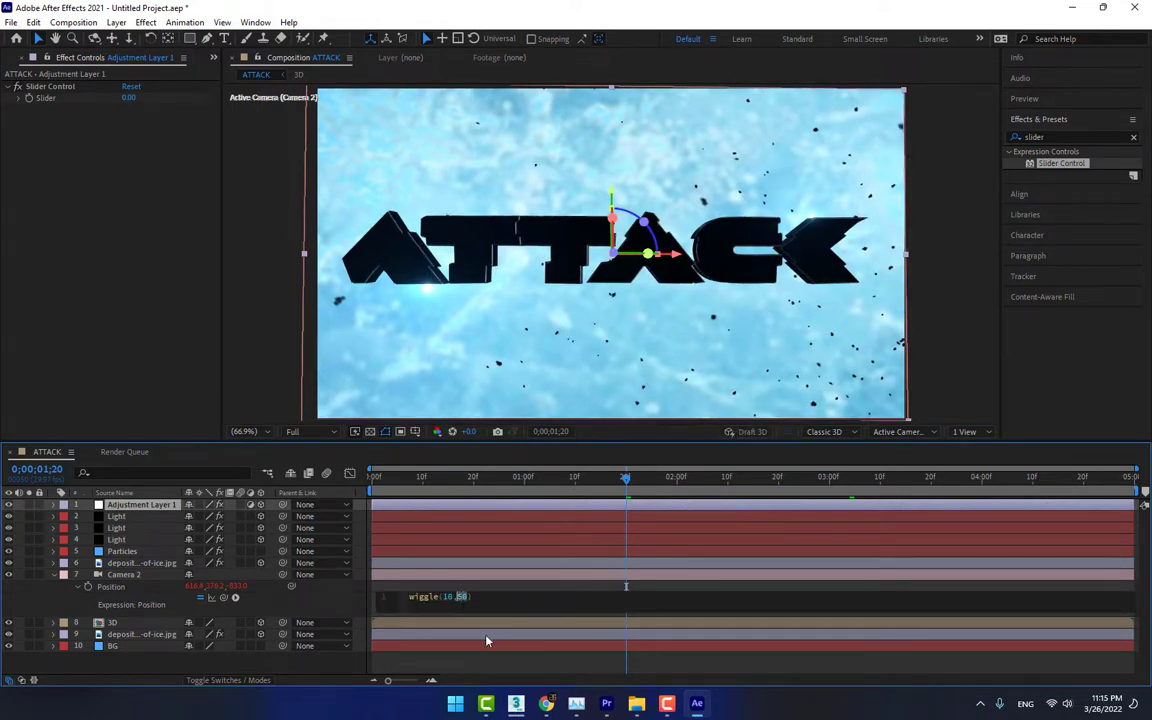
drag(226, 598, 45, 97)
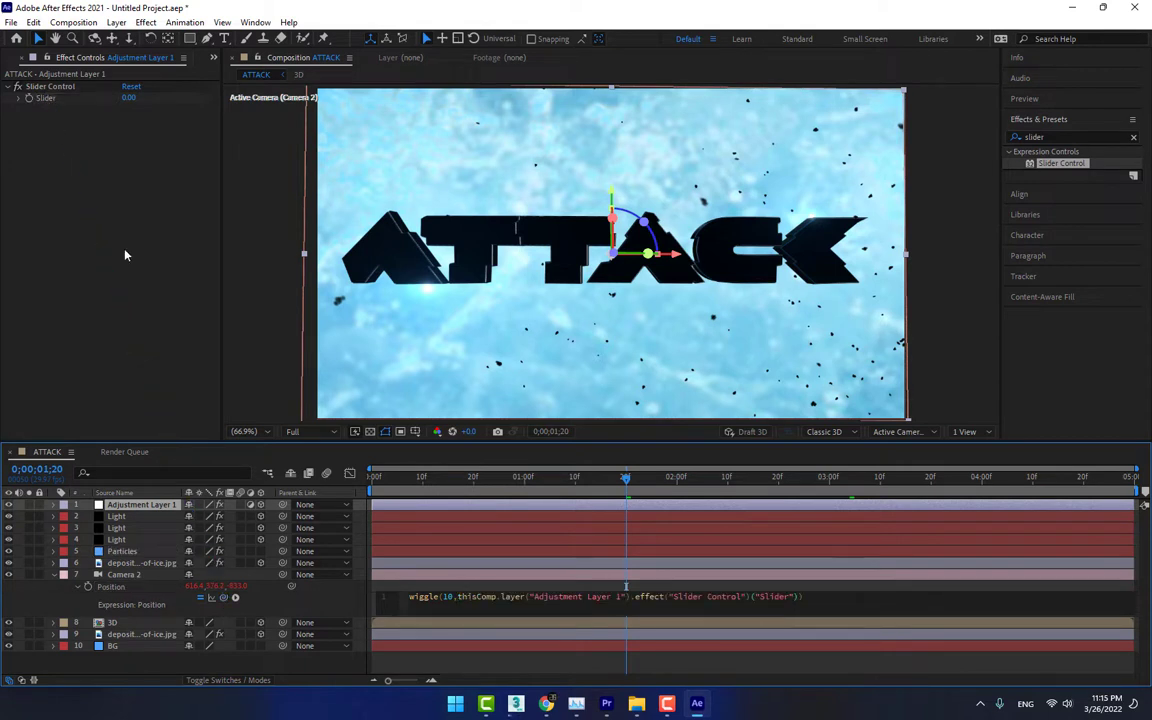
click(324, 601)
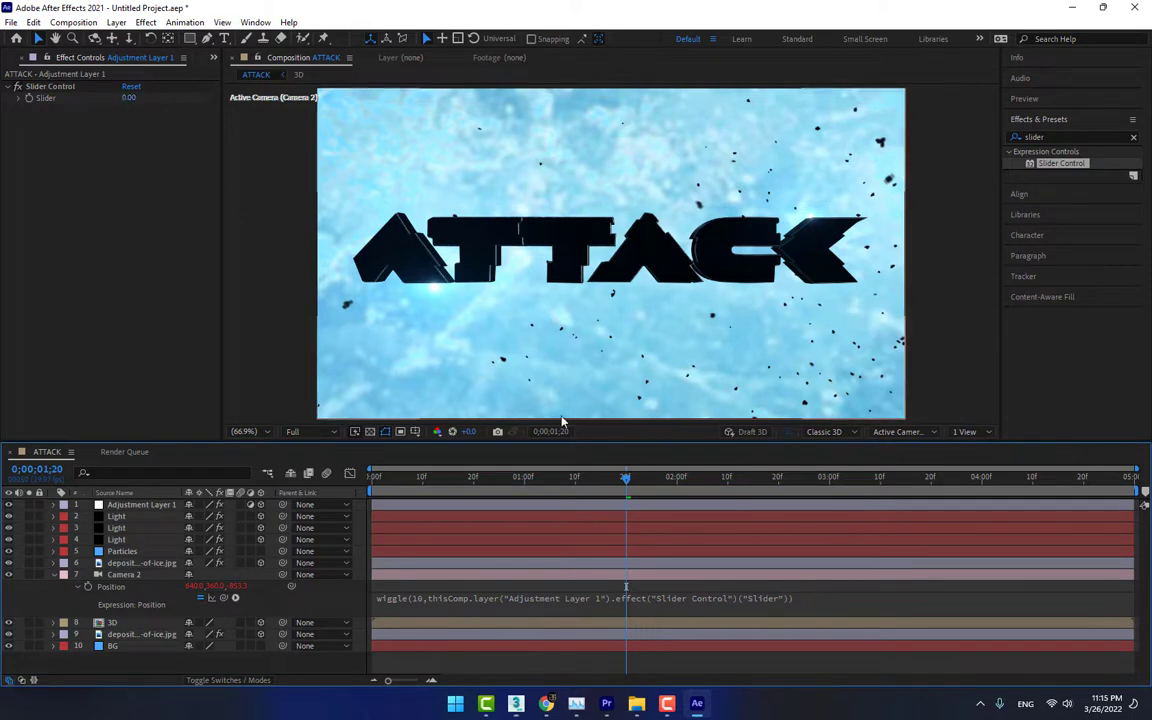
Keyframe the Slider at 0 at 0;00;01;13 and at 10 at 0;00;02;01, and preview the camera shake
drag(624, 481, 590, 481)
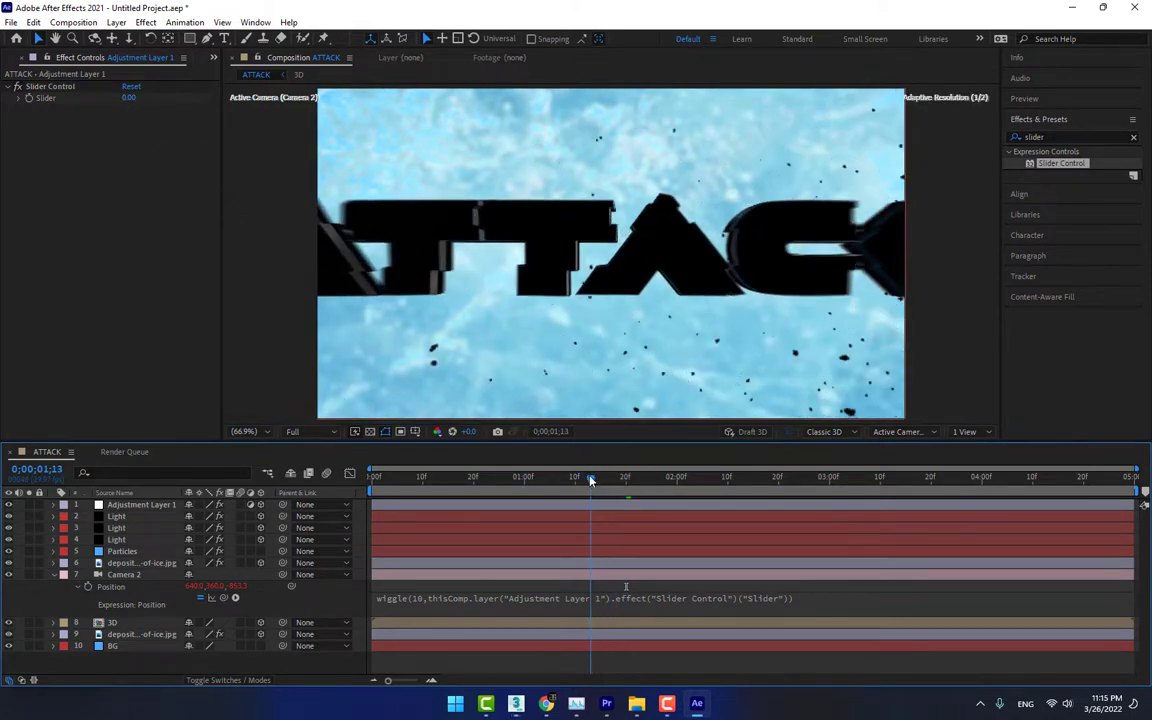
click(31, 99)
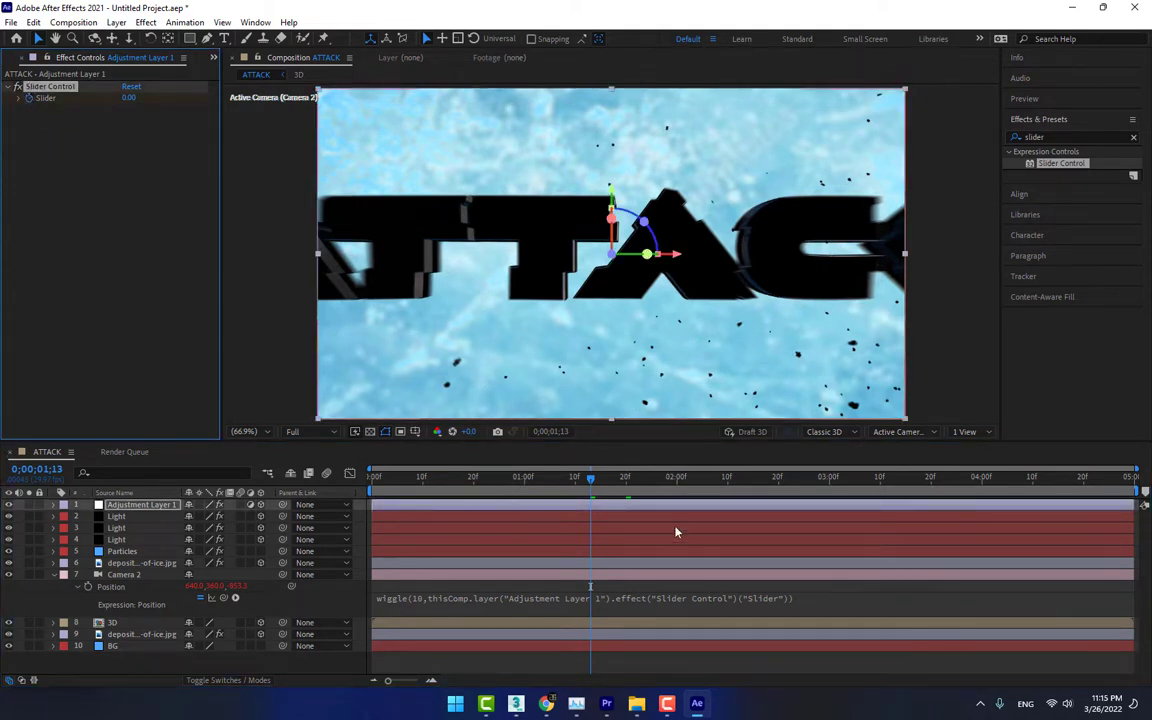
drag(591, 479, 683, 480)
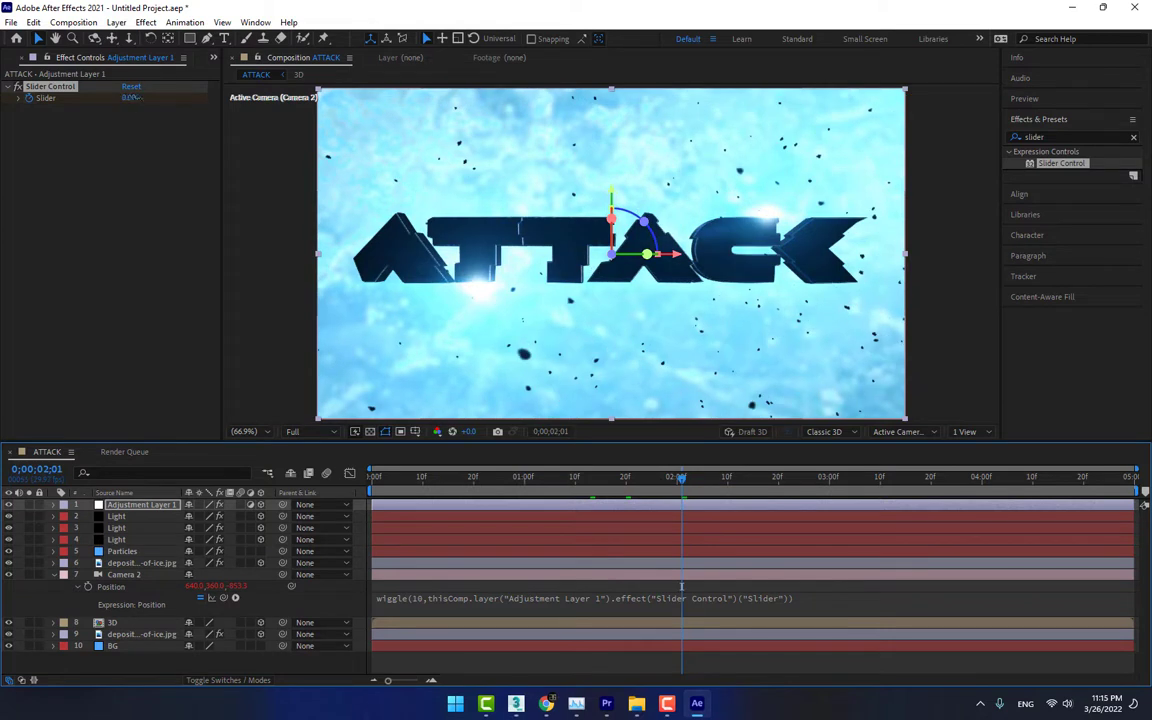
mouse_move(128, 98)
mouse_down()
mouse_move(170, 101)
mouse_move(117, 109)
mouse_up()
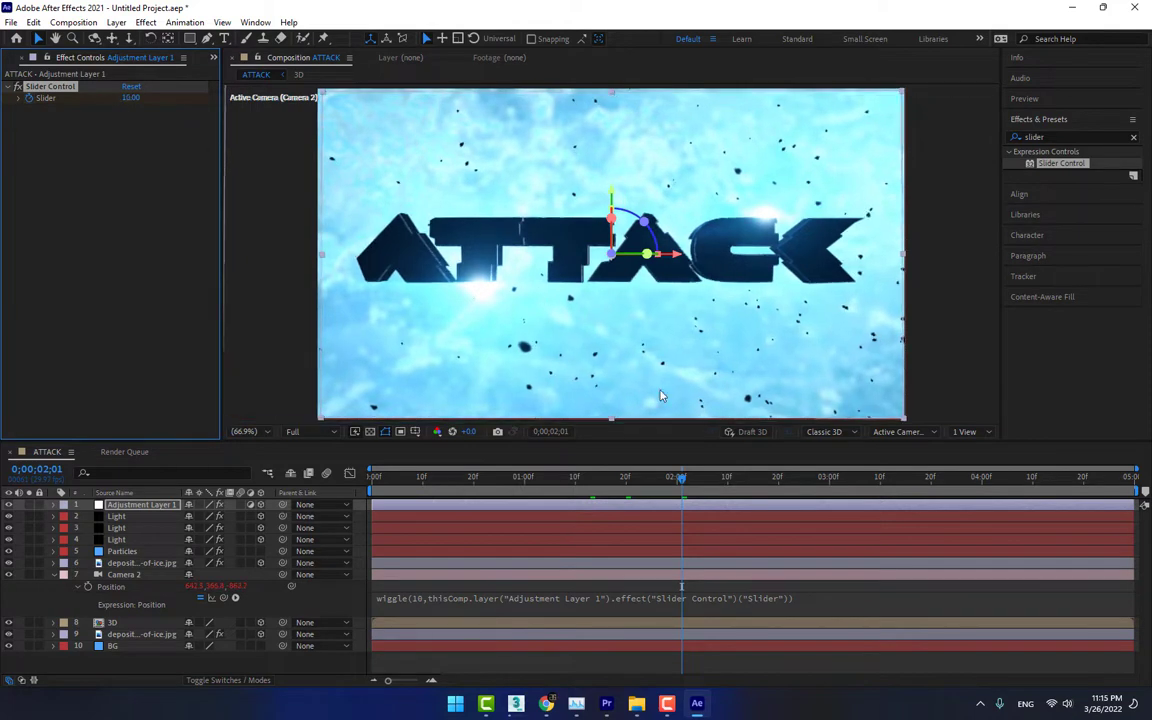
drag(629, 475, 737, 485)
key(space)
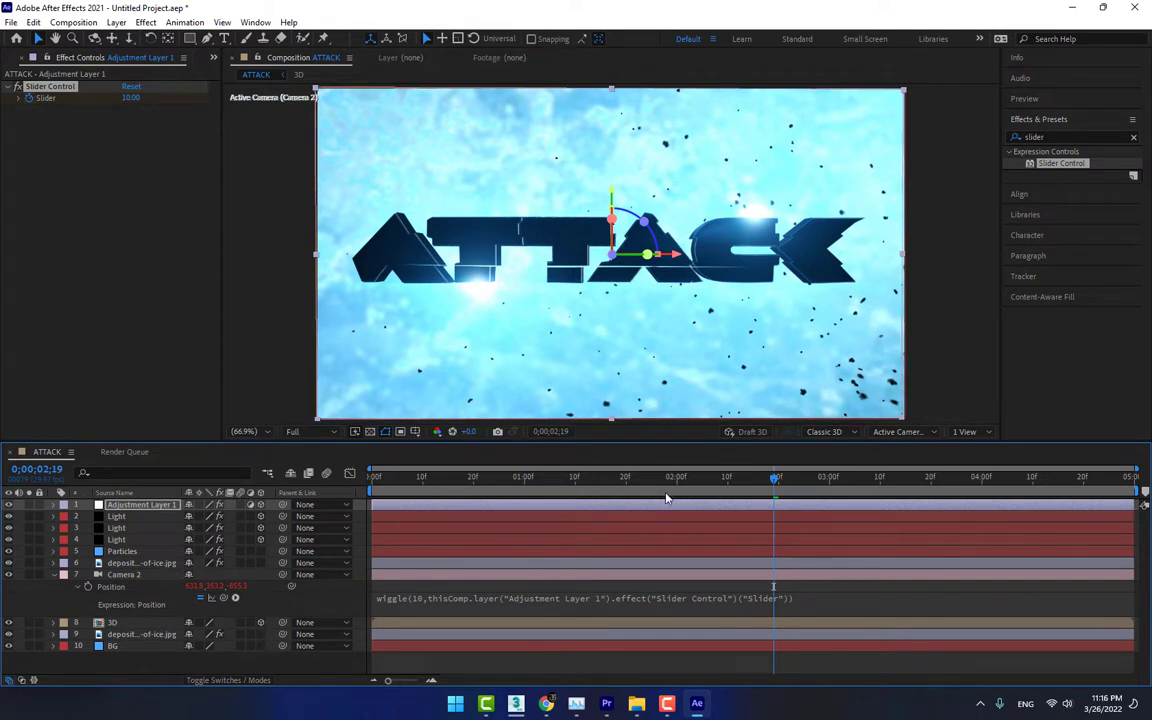
Reveal the Slider keyframes, raise the one at 0;00;02;01 to 23, and scrub through the stronger shake
key(u)
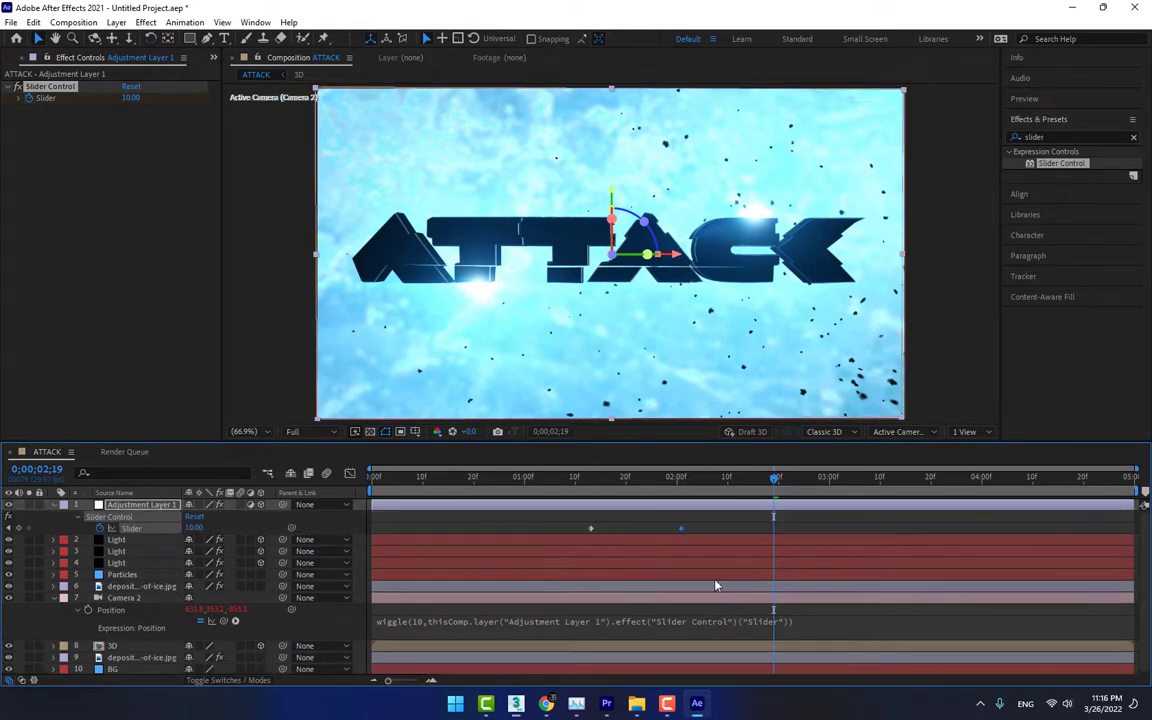
click(679, 481)
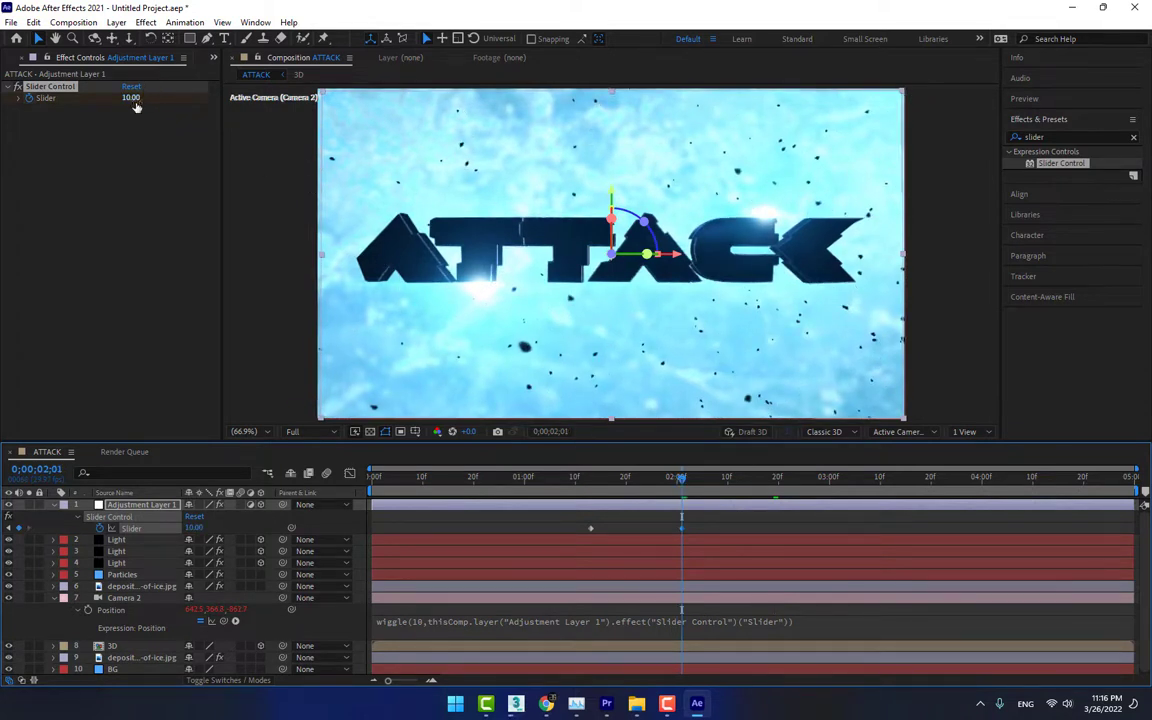
mouse_move(134, 100)
mouse_down()
mouse_move(181, 106)
mouse_move(137, 103)
mouse_move(149, 107)
mouse_up()
drag(626, 485, 716, 492)
drag(748, 487, 755, 484)
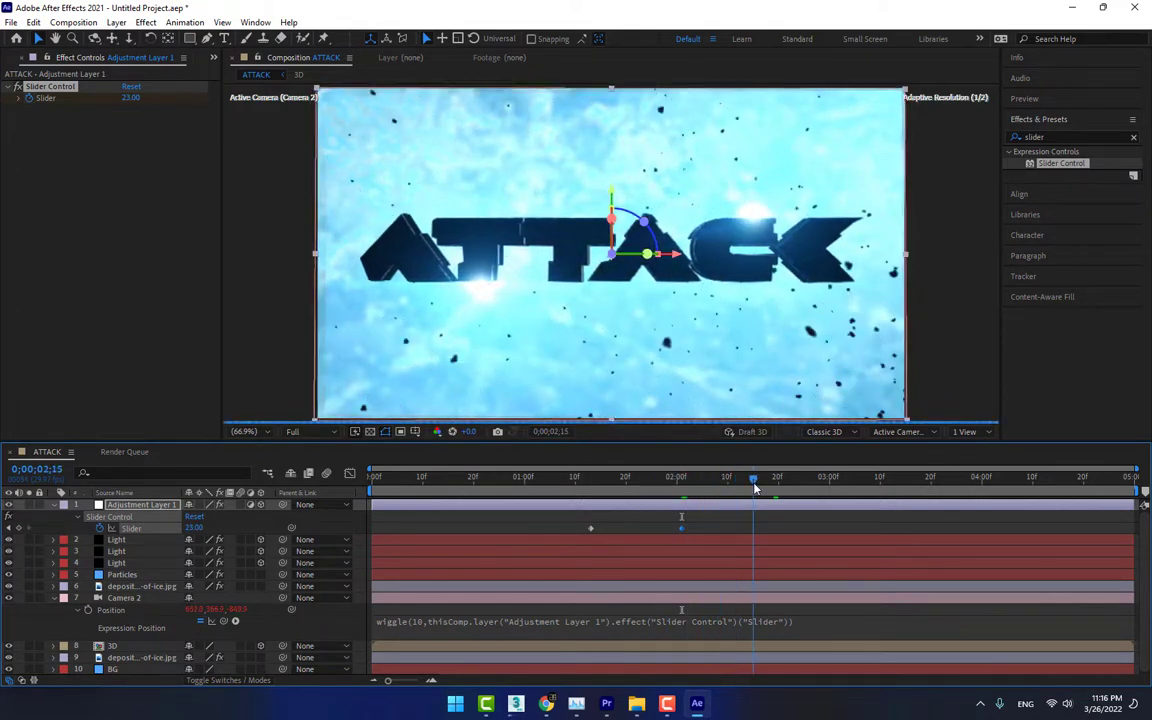
Keyframe Adjustment Layer 1's Slider at 0 at 0;00;02;10 and preview the camera shake from 0;00;01;10
click(728, 480)
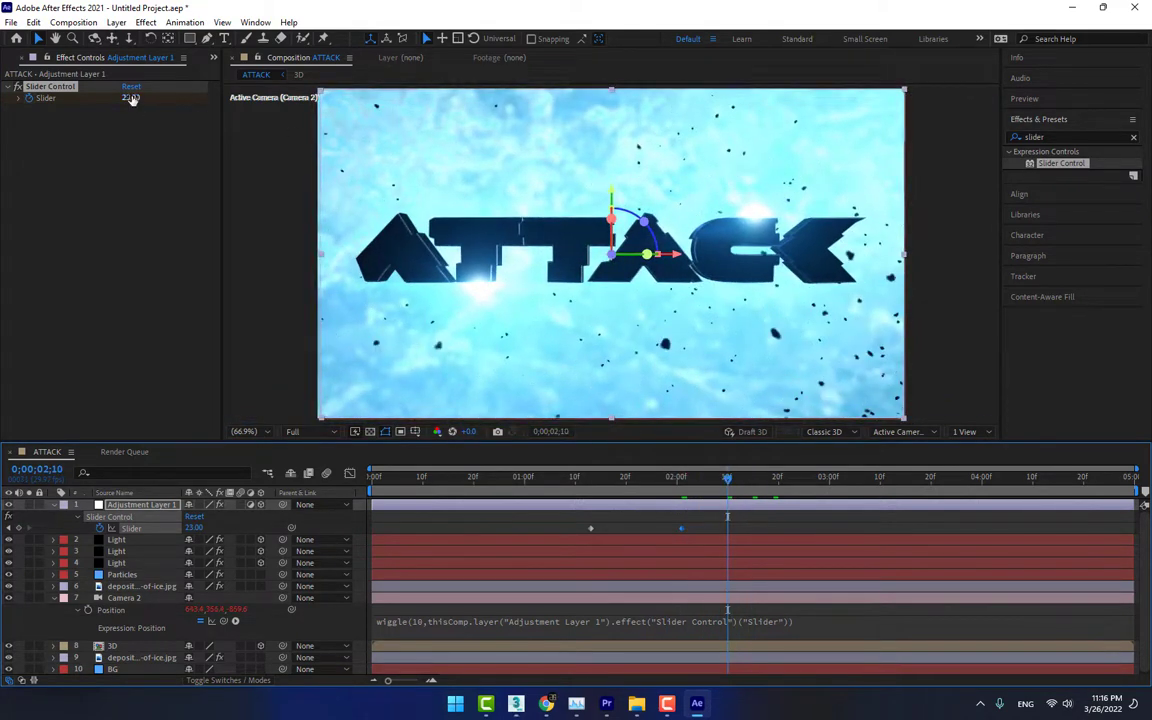
drag(131, 99, 125, 99)
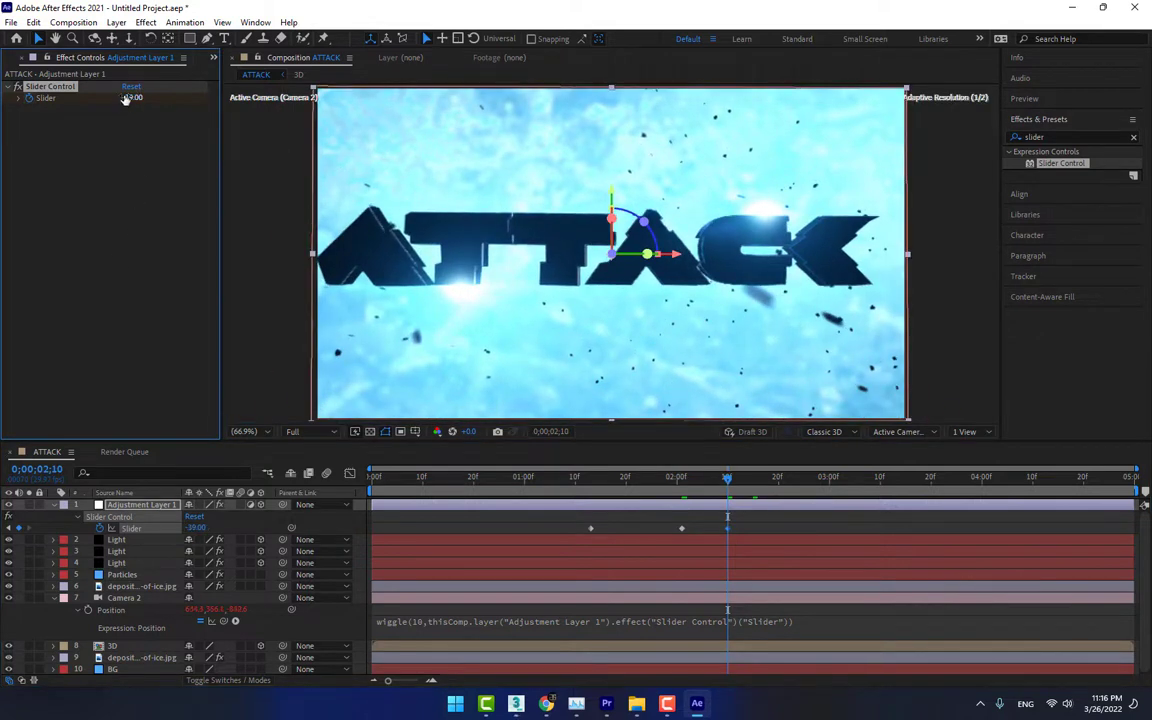
click(126, 99)
text(0)
click(139, 196)
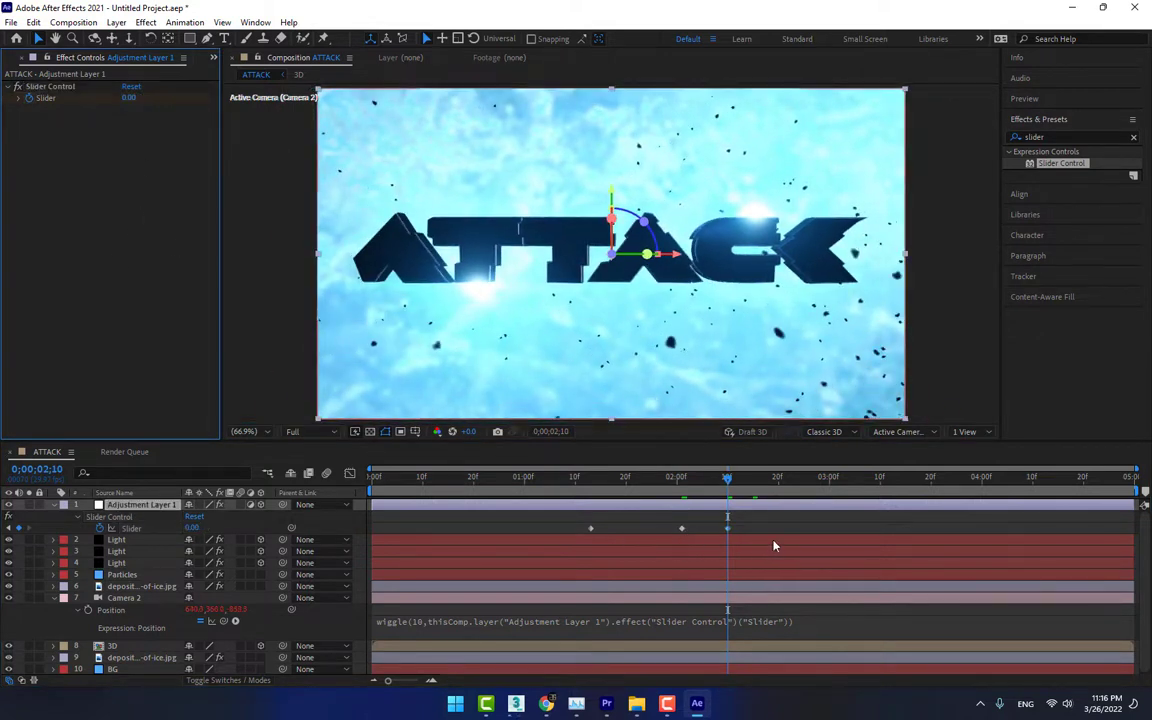
click(575, 478)
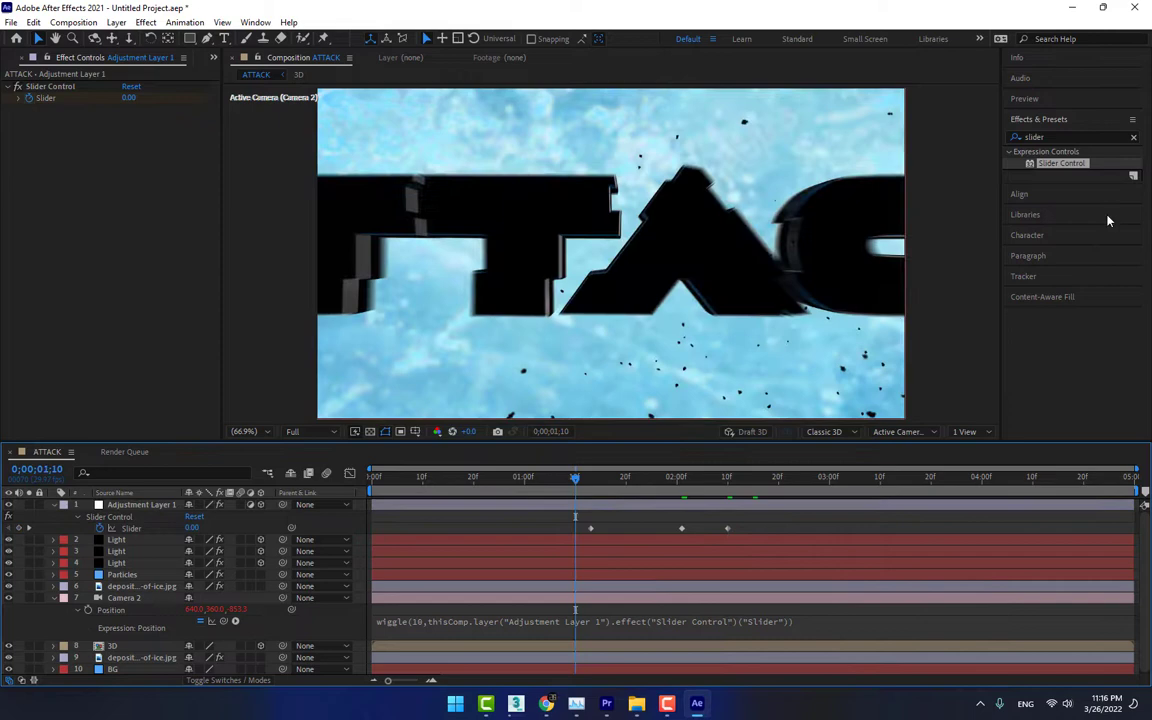
click(1071, 104)
key(space)
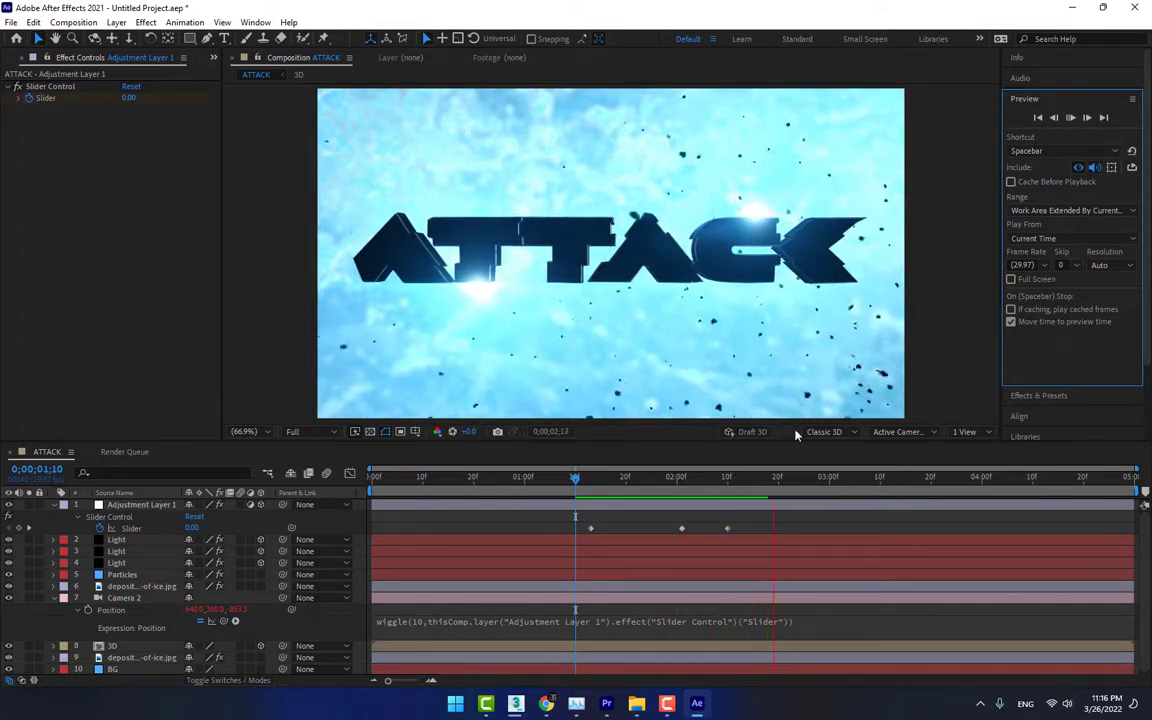
key(space)
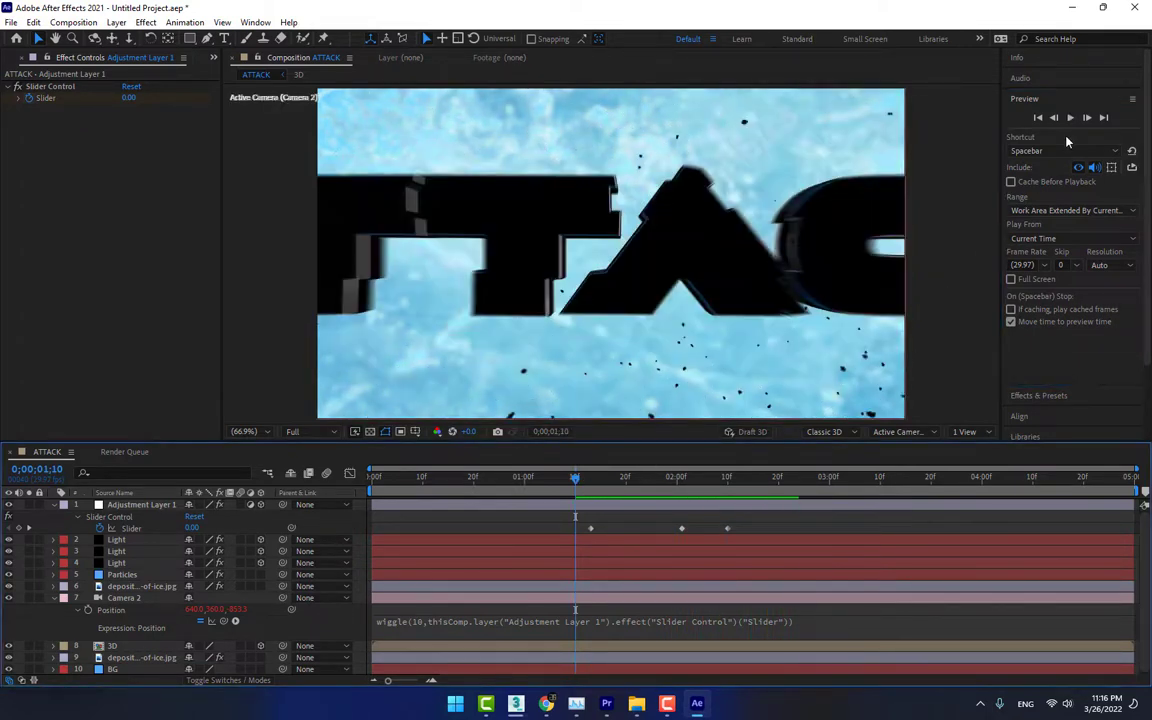
click(1070, 117)
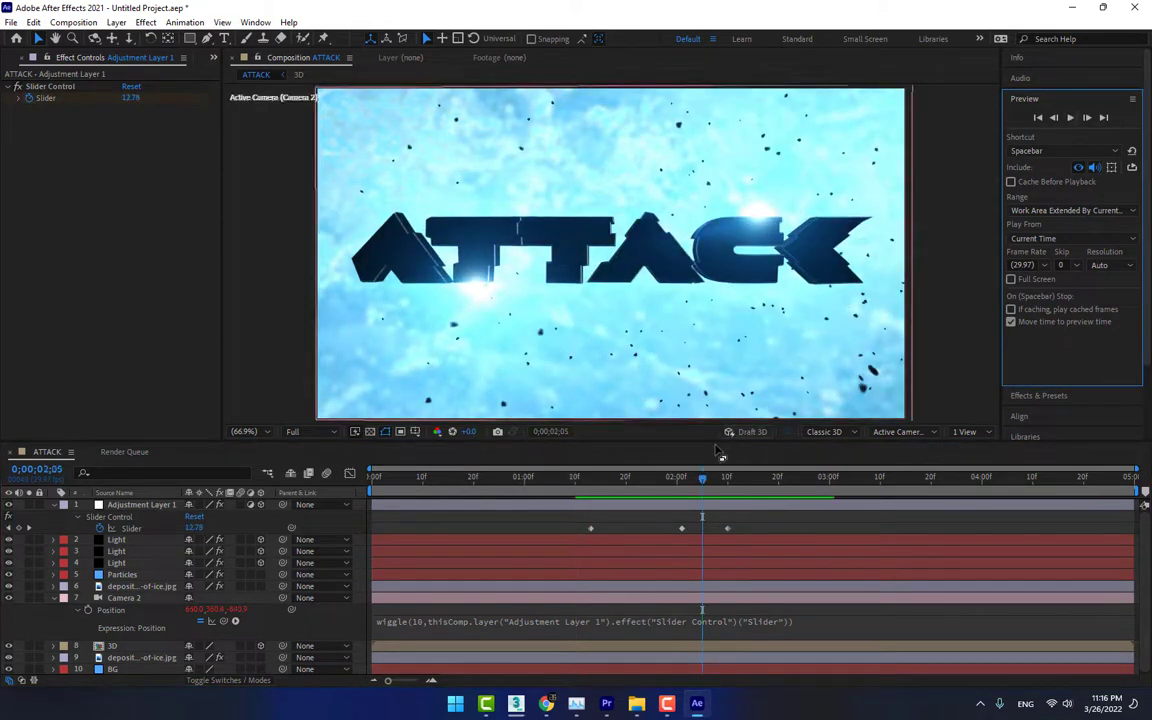
Shift the three Slider keyframes to start at 0;00;01;10 and move the last two closer together
click(593, 494)
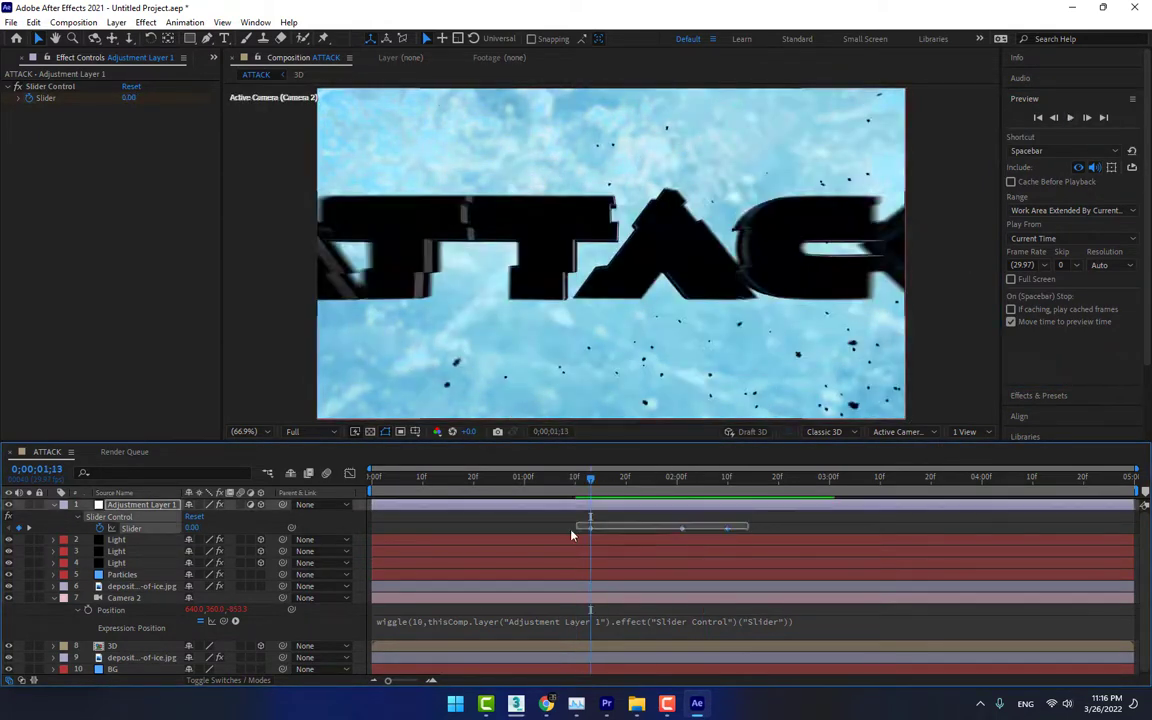
click(590, 530)
drag(590, 531, 575, 531)
click(609, 516)
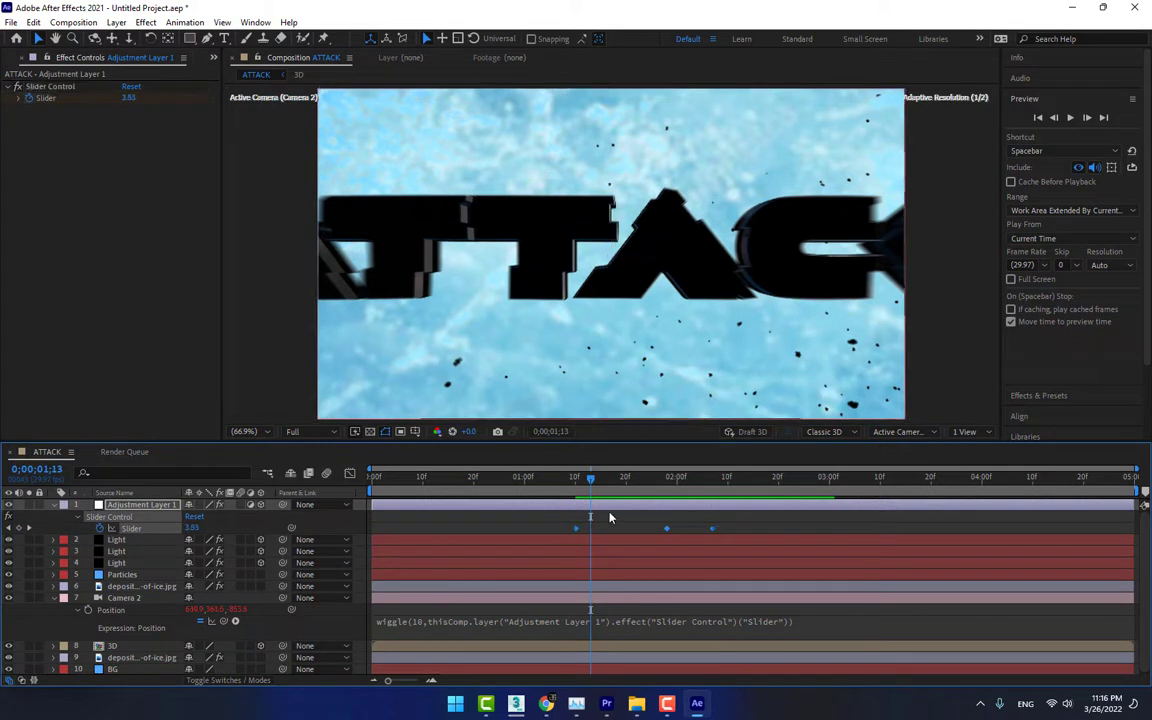
drag(721, 520, 636, 532)
click(638, 524)
click(632, 526)
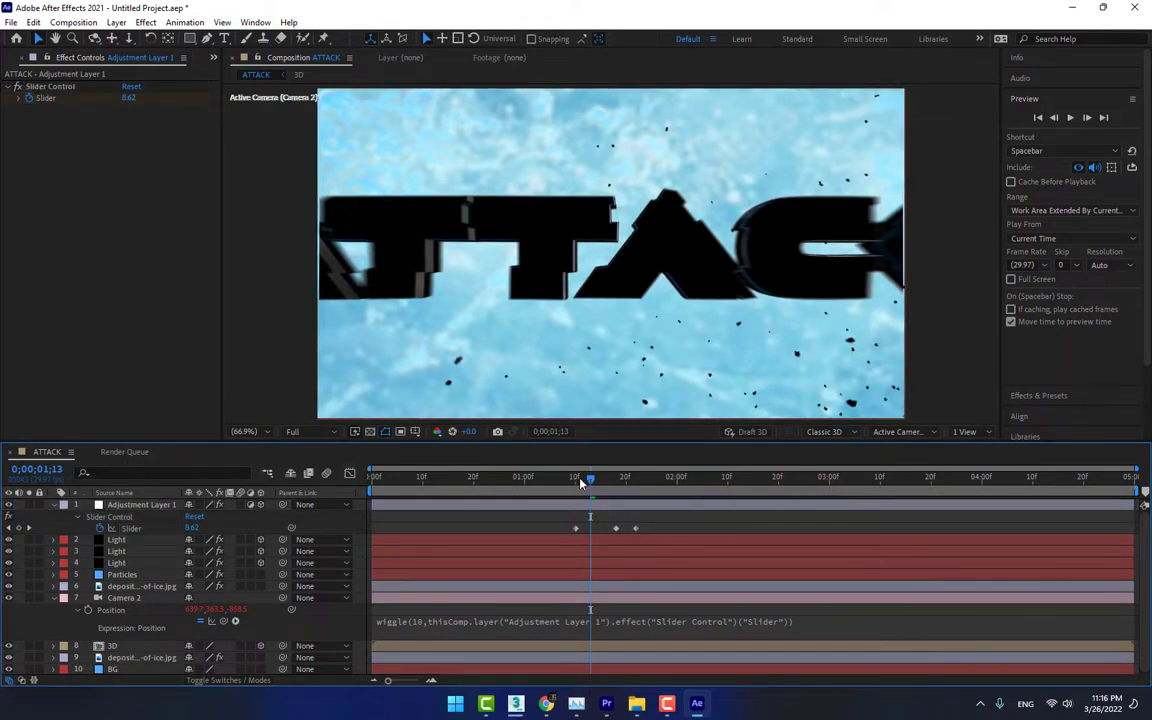
Move the Slider keyframes to start at 0;00;01;00, then pull the last two earlier so the shake ends at 0;00;01;10
drag(576, 483, 526, 488)
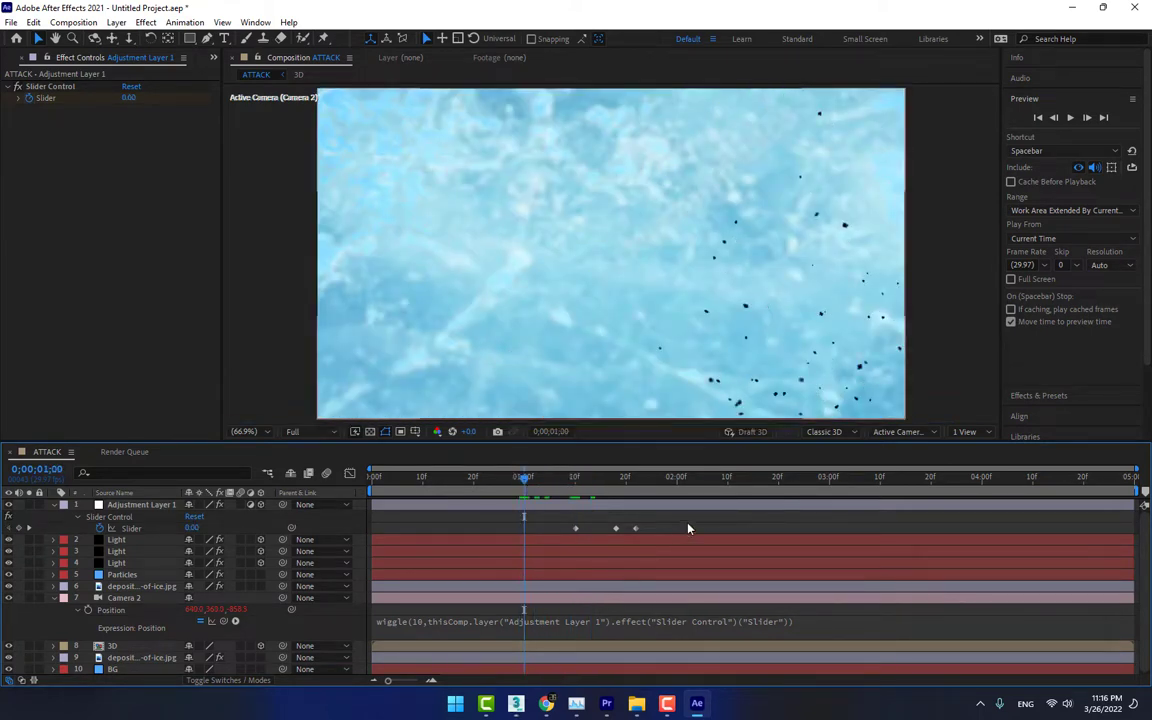
drag(689, 523, 527, 528)
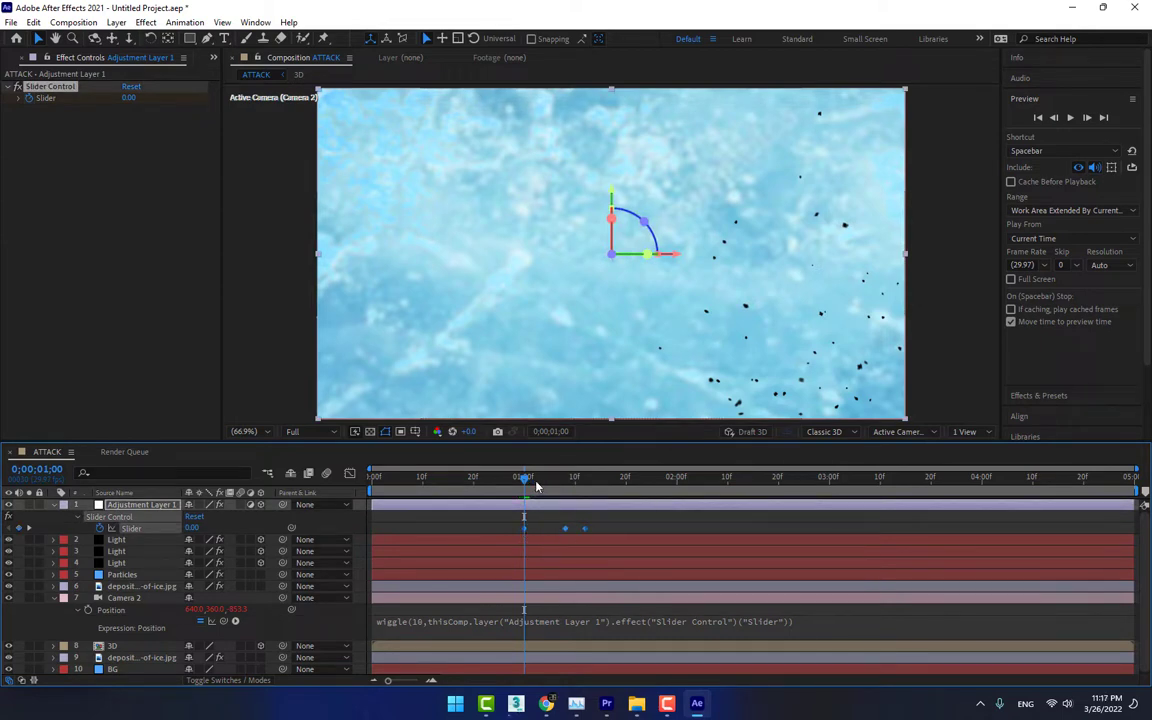
drag(528, 479, 576, 484)
drag(616, 527, 566, 533)
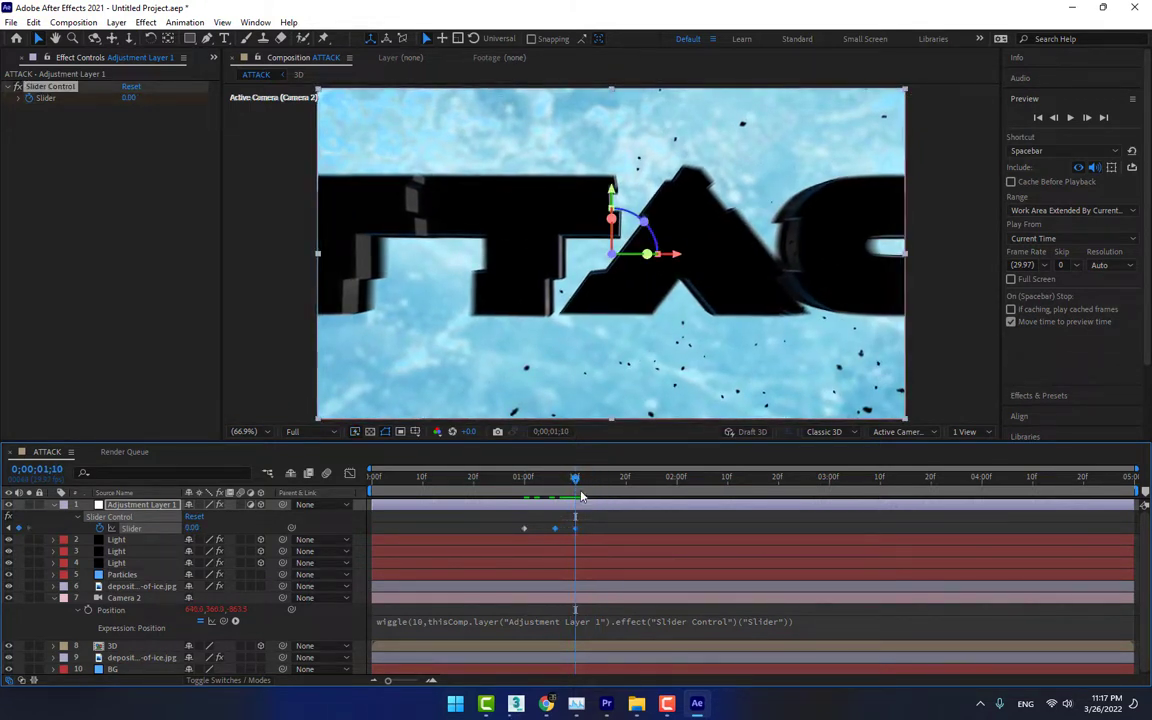
In the 3D composition, move the E3D layer's last Position Z keyframe to 0;00;01;10, and scrub through the ATTACK composition up to 0;00;03;15
double_click(134, 645)
click(136, 517)
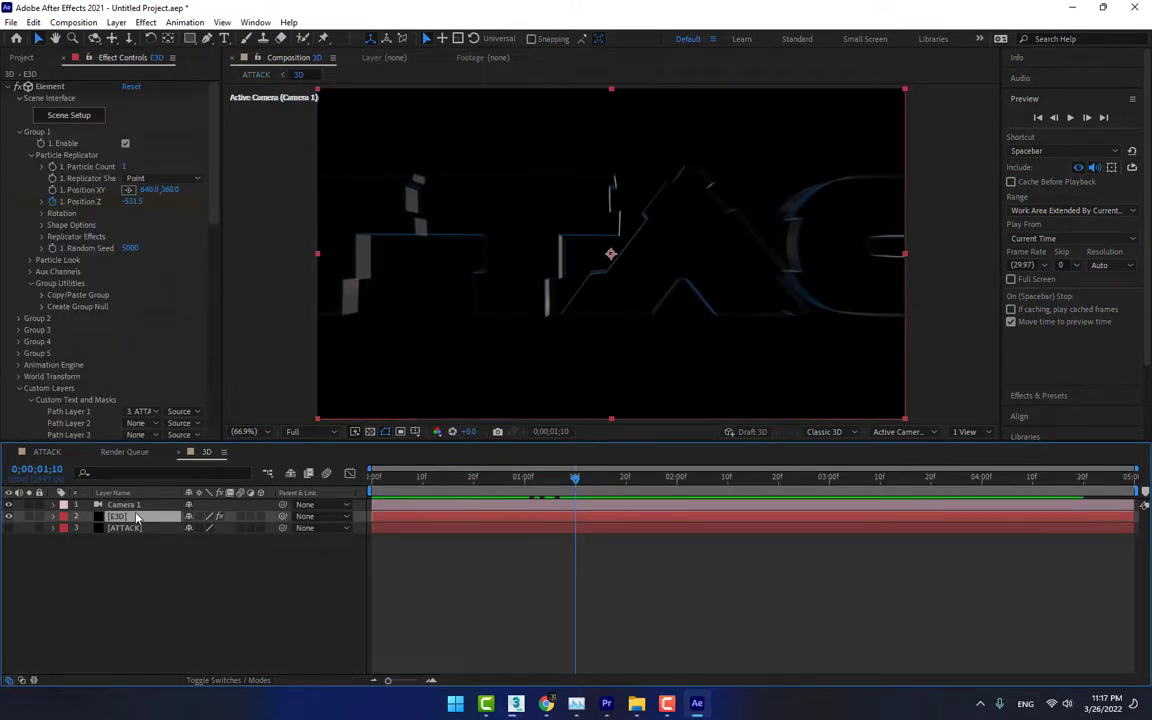
key(u)
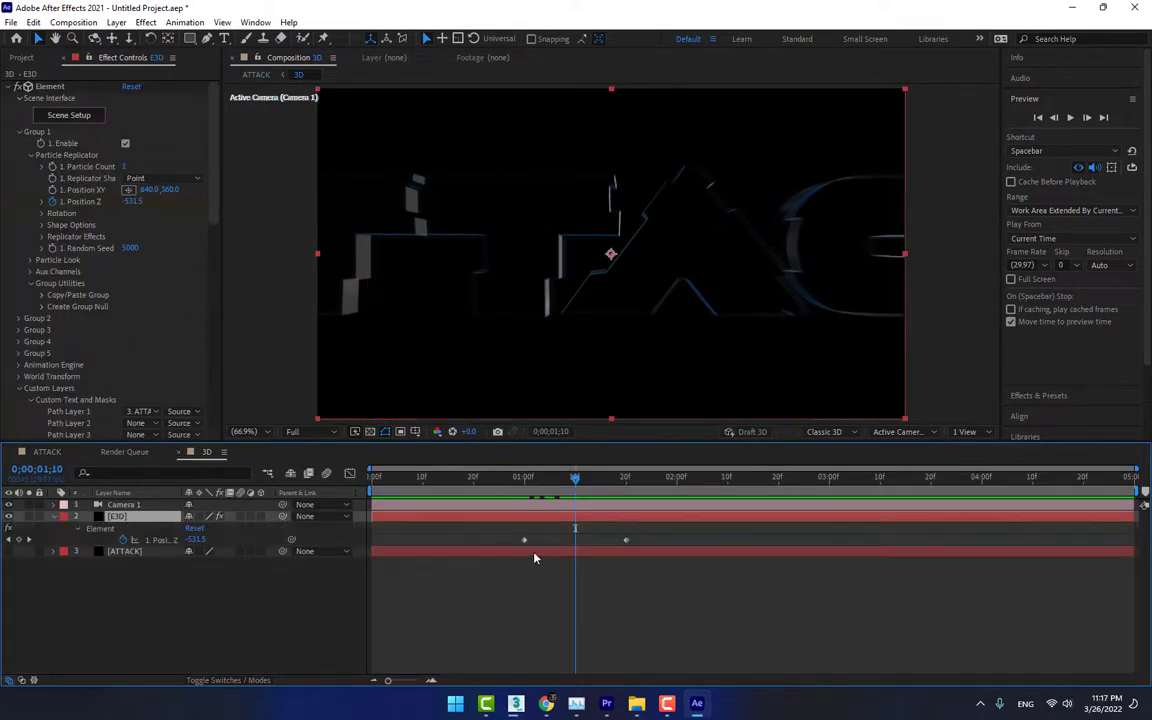
click(526, 481)
drag(526, 481, 577, 483)
drag(626, 541, 577, 545)
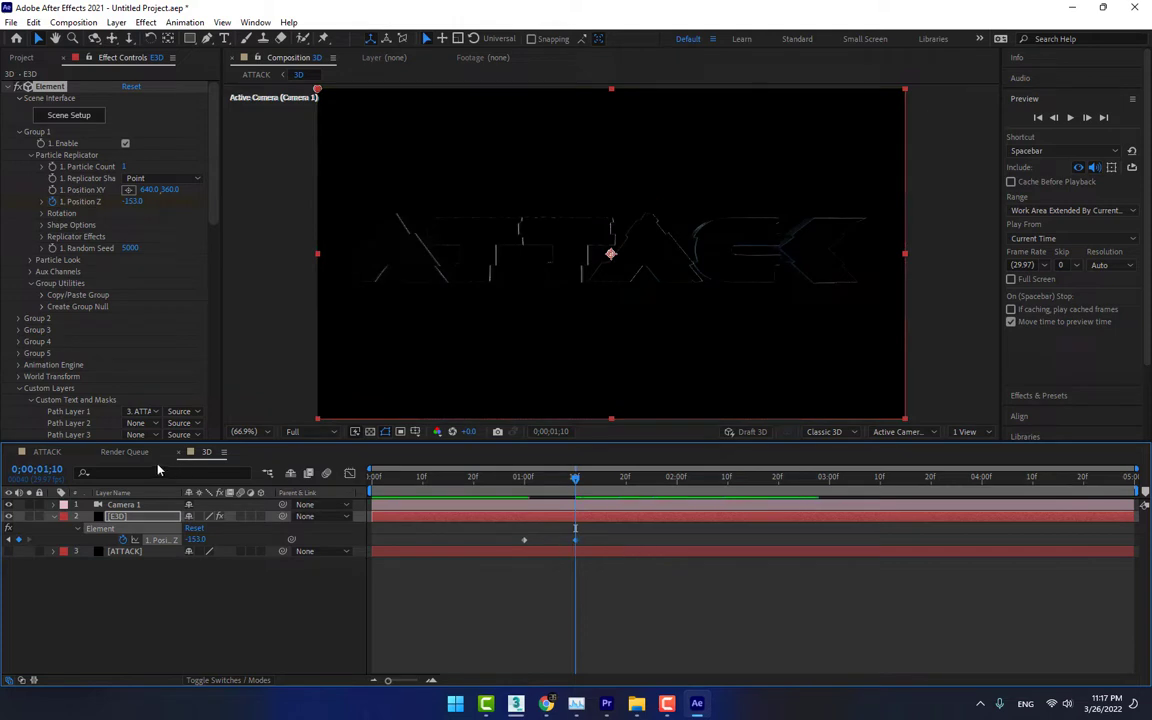
click(48, 453)
click(320, 626)
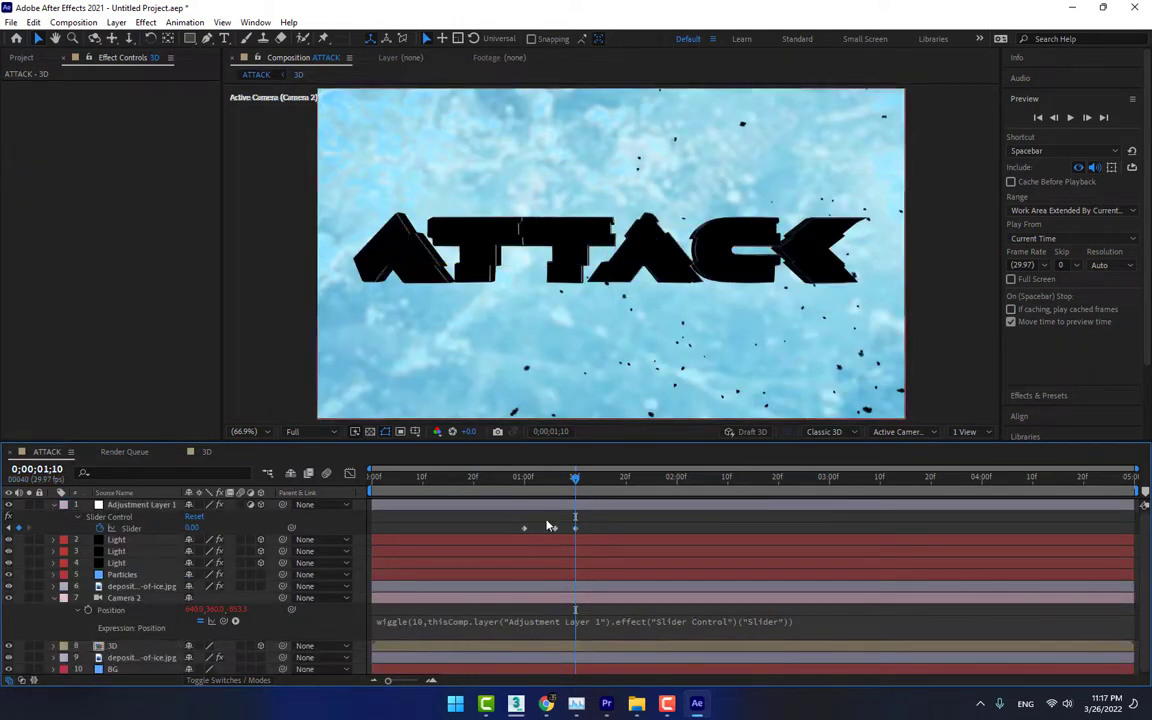
drag(524, 483, 905, 516)
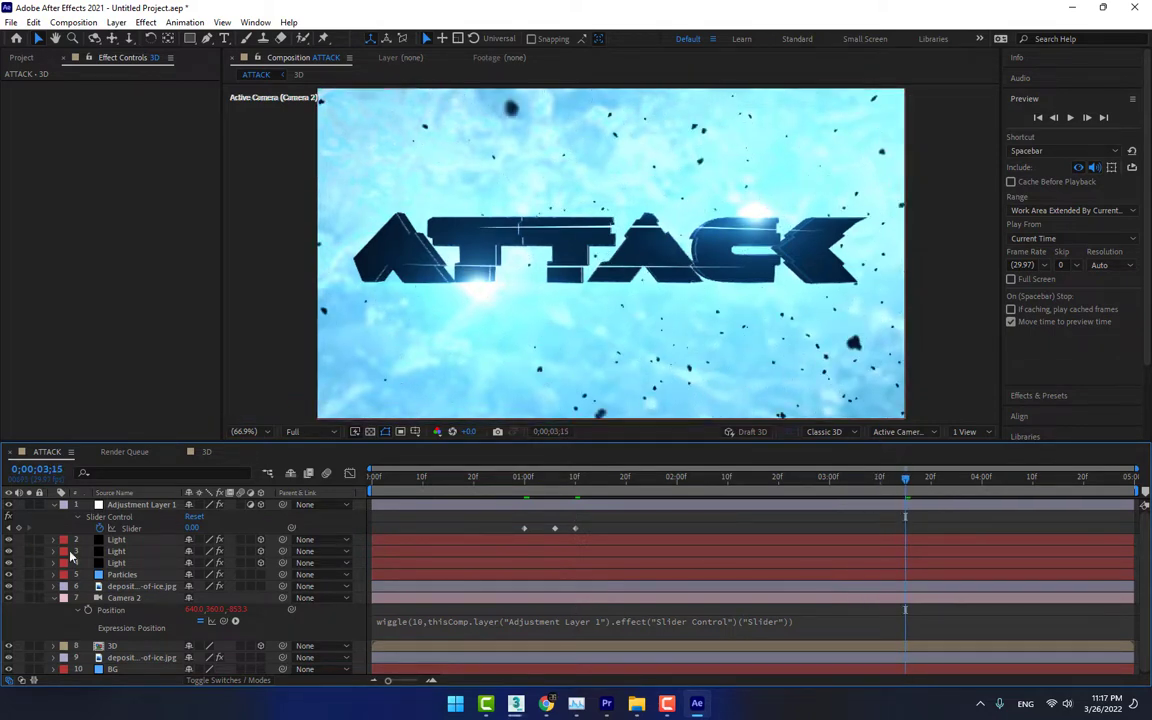
Start a footage import and browse to Action Essentials 2's 14. Smoke folder on the Software Plugins (D:) drive
click(20, 57)
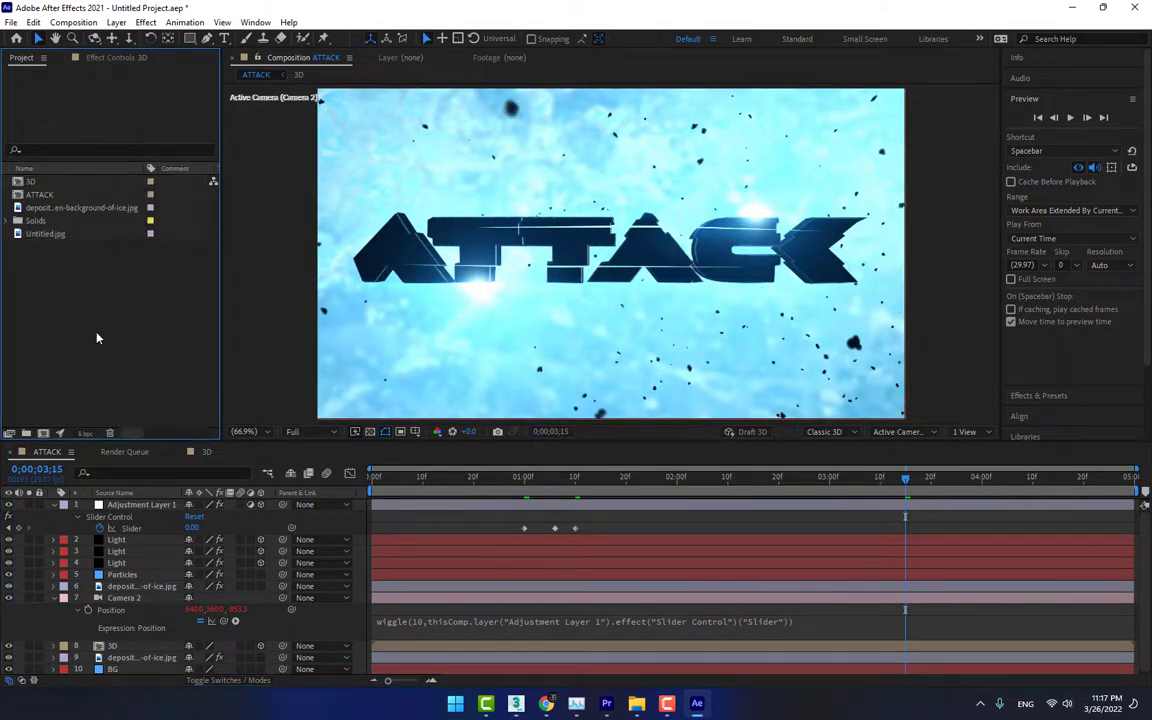
double_click(110, 311)
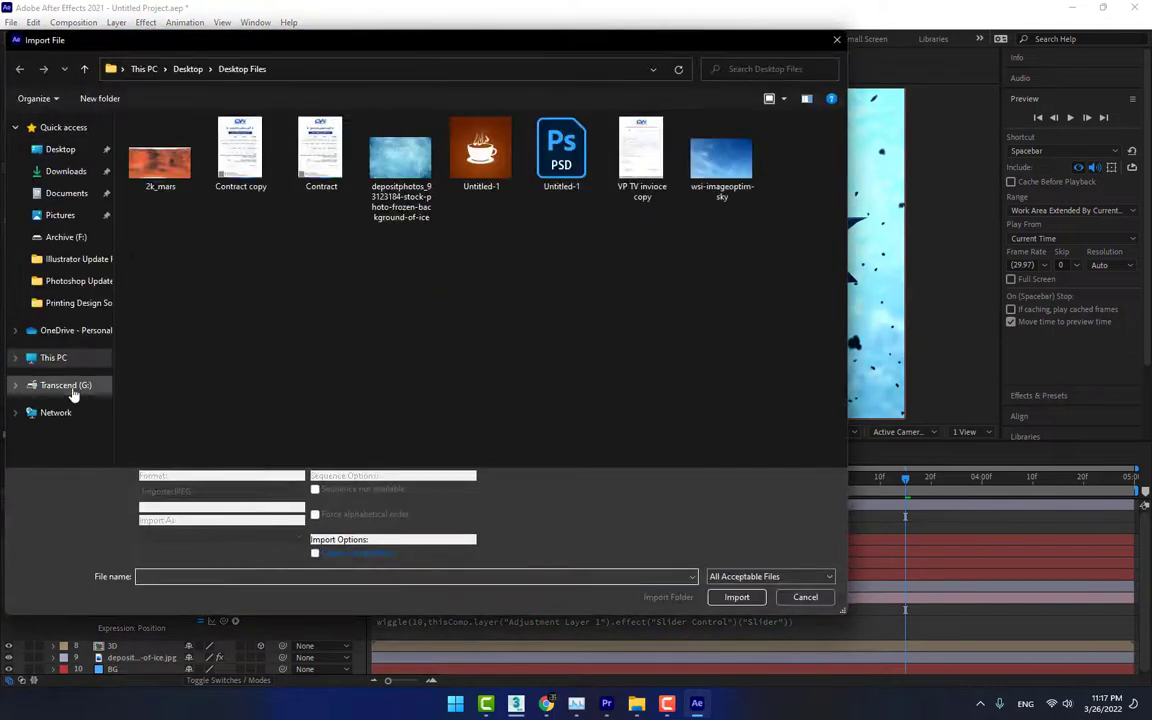
click(58, 358)
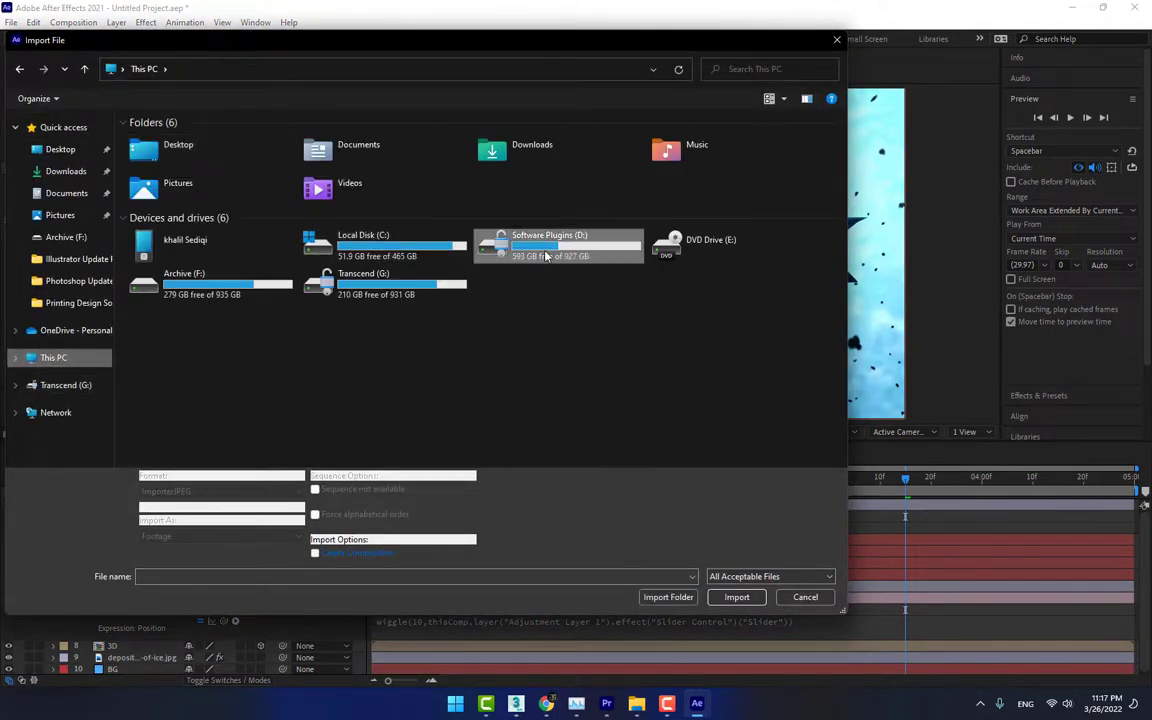
double_click(480, 230)
double_click(318, 284)
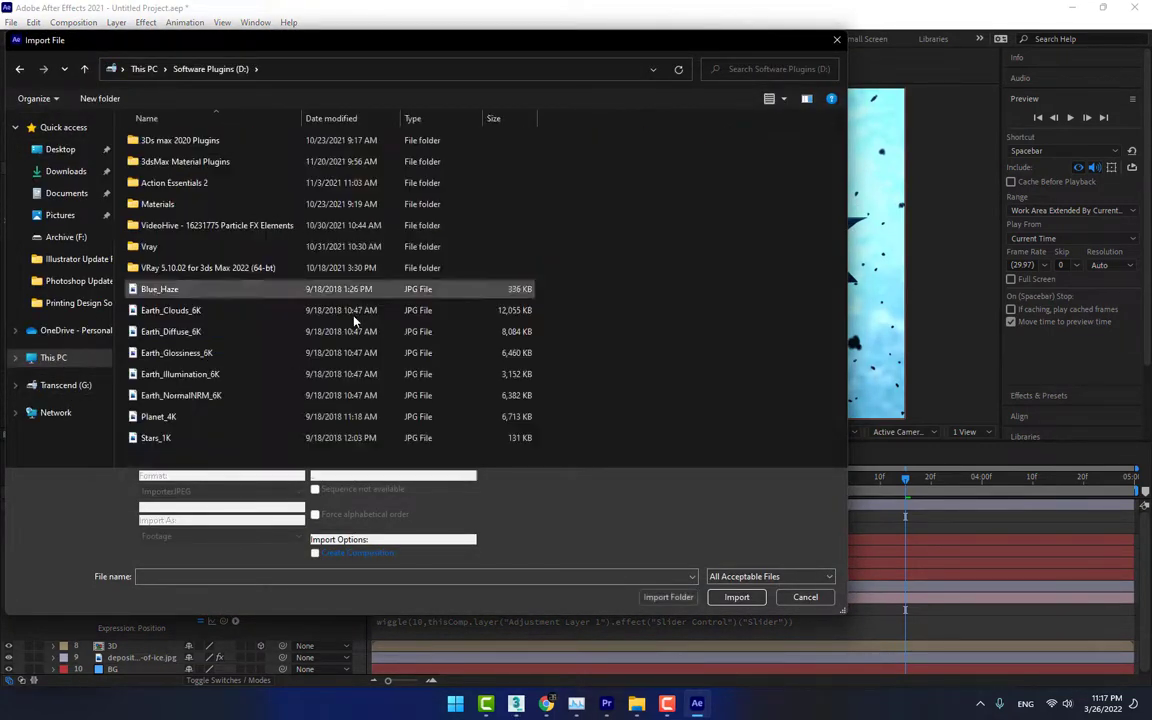
double_click(181, 183)
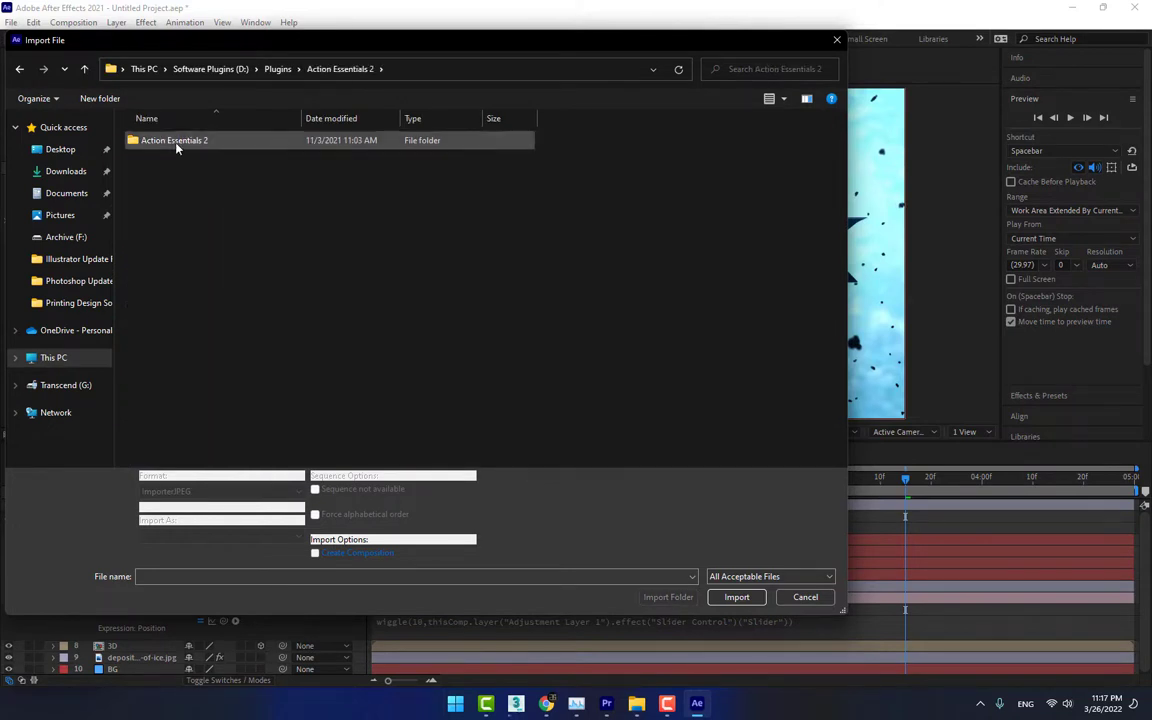
double_click(175, 142)
double_click(176, 143)
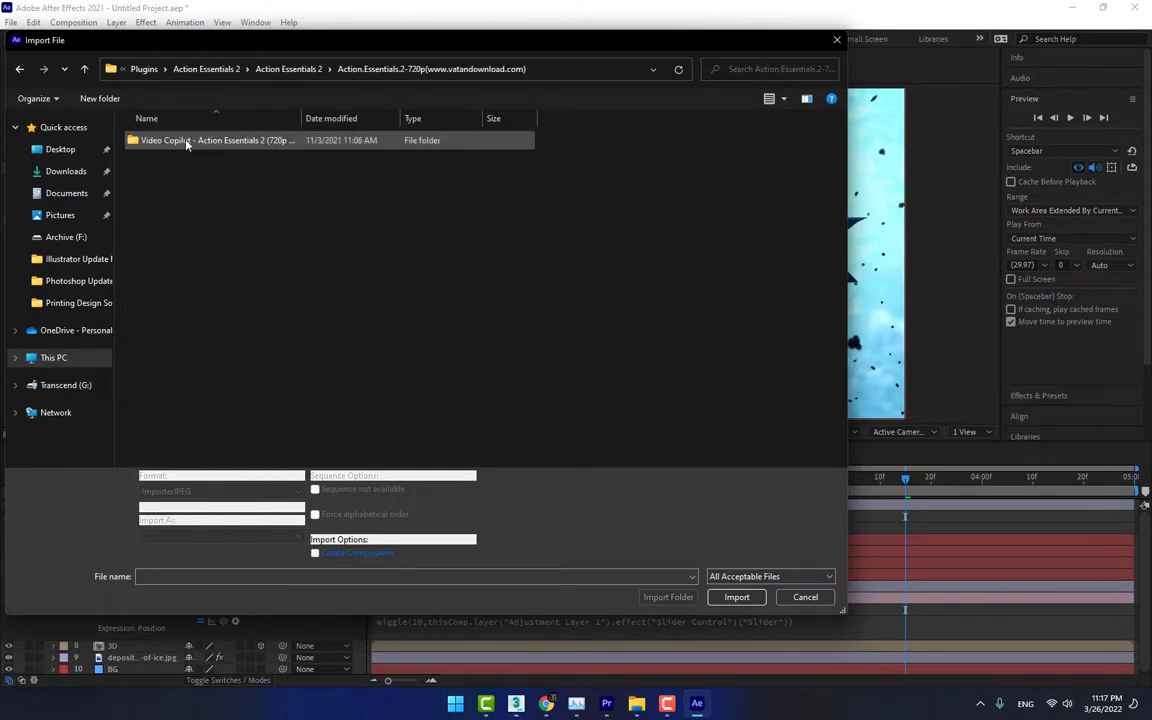
double_click(185, 142)
double_click(186, 142)
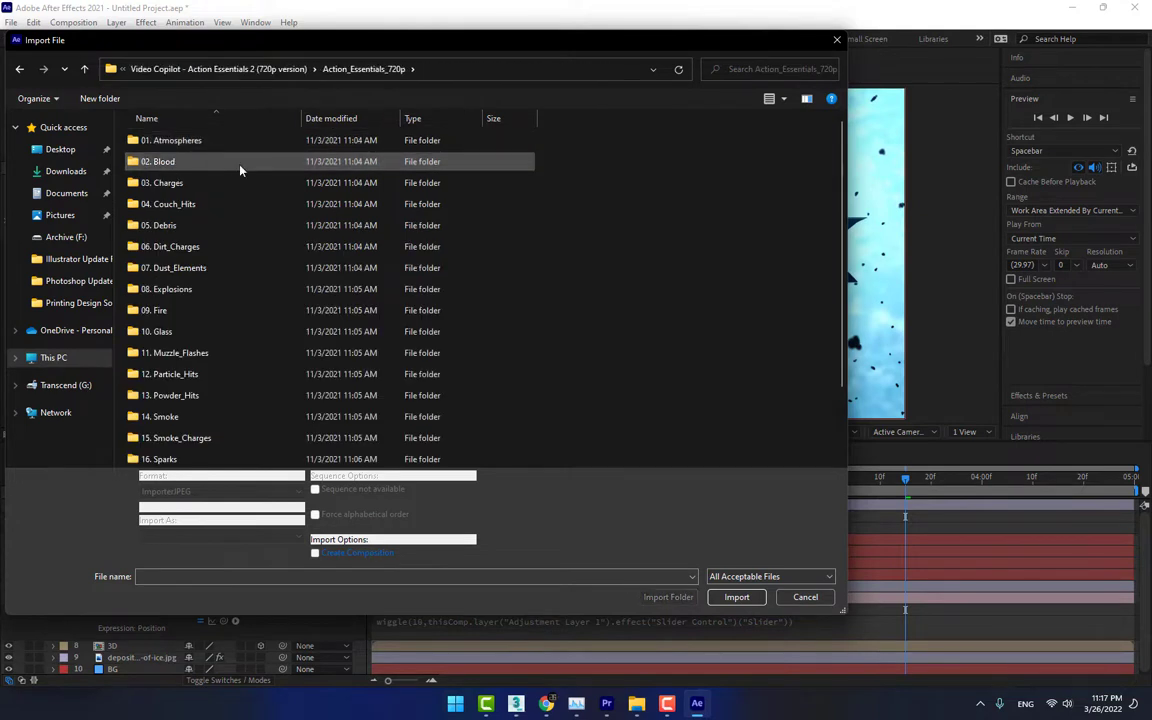
scroll(190, 320, down, 2)
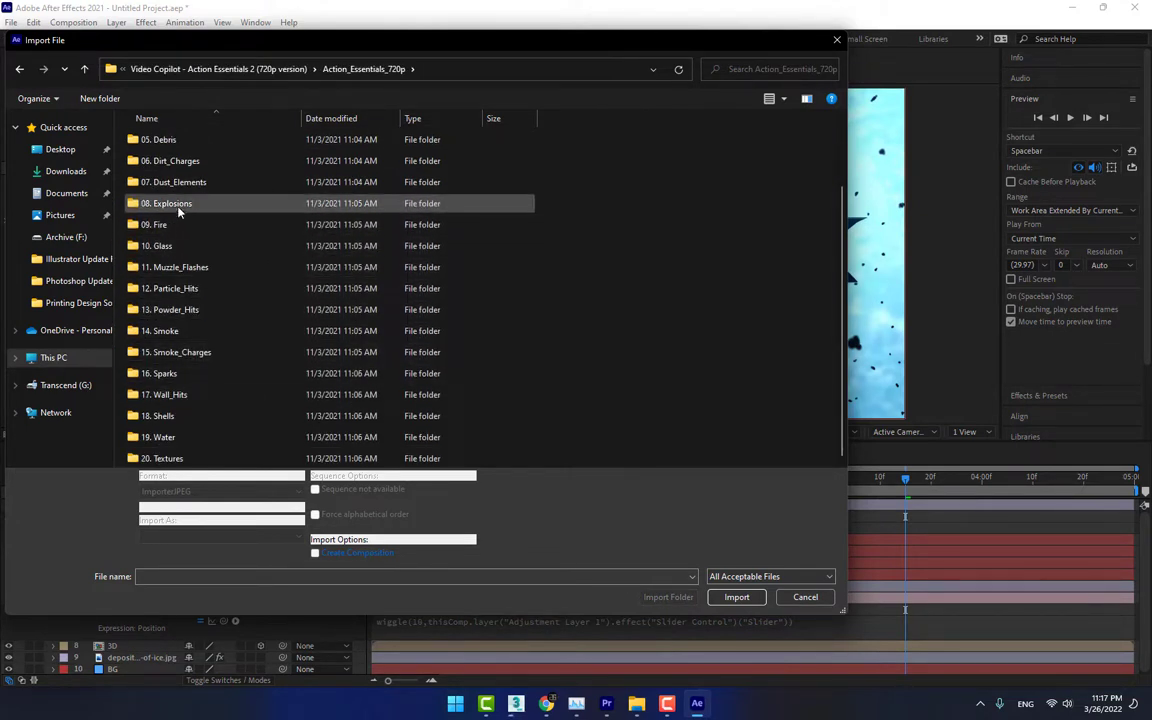
double_click(155, 330)
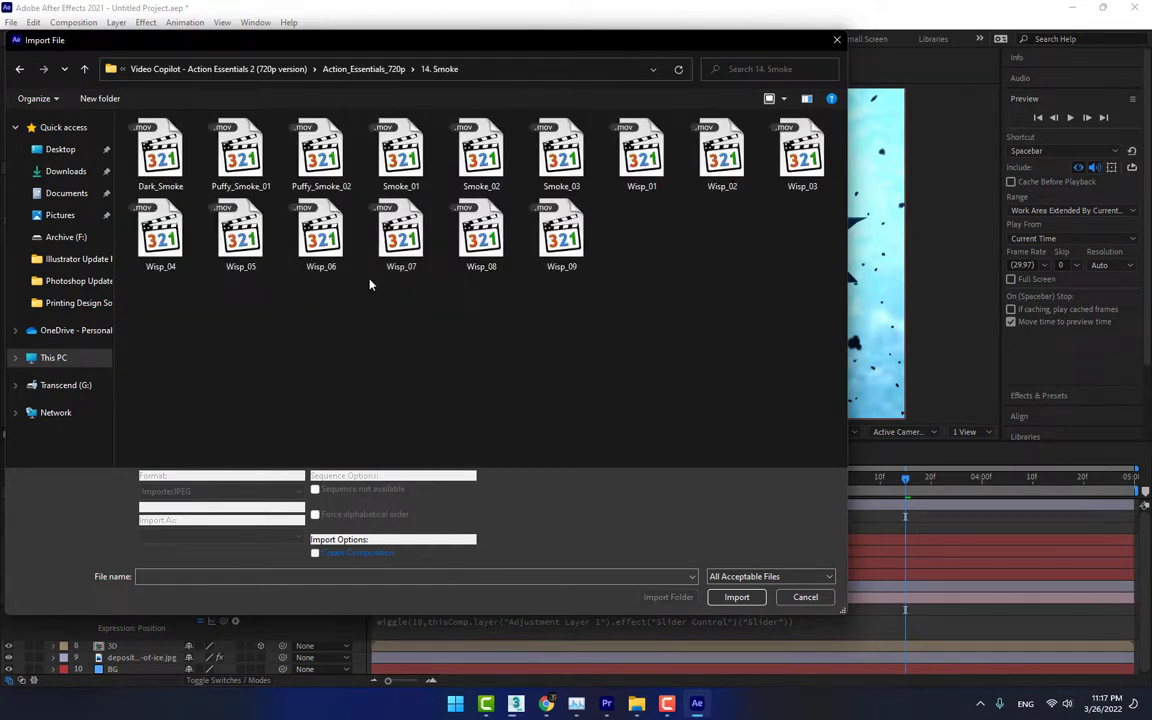
Preview the Dark_Smoke, Smoke_02 and Wisp_01 clips in the media player to compare the smoke footage
click(168, 173)
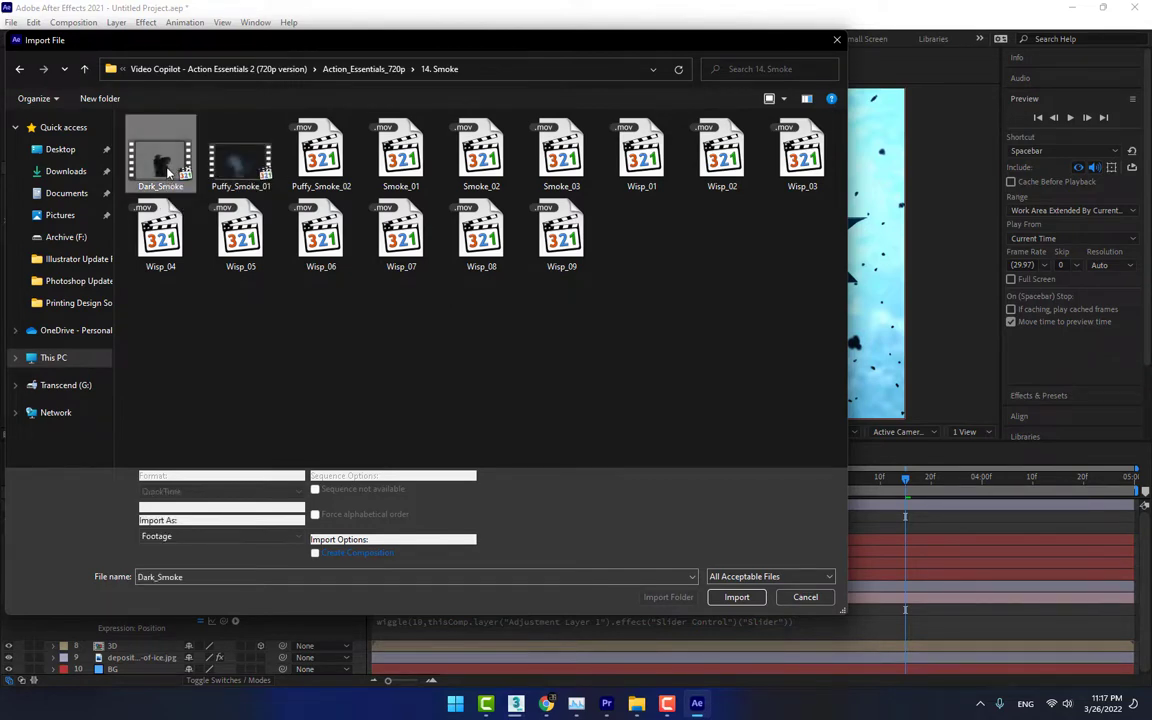
right_click(168, 173)
click(290, 196)
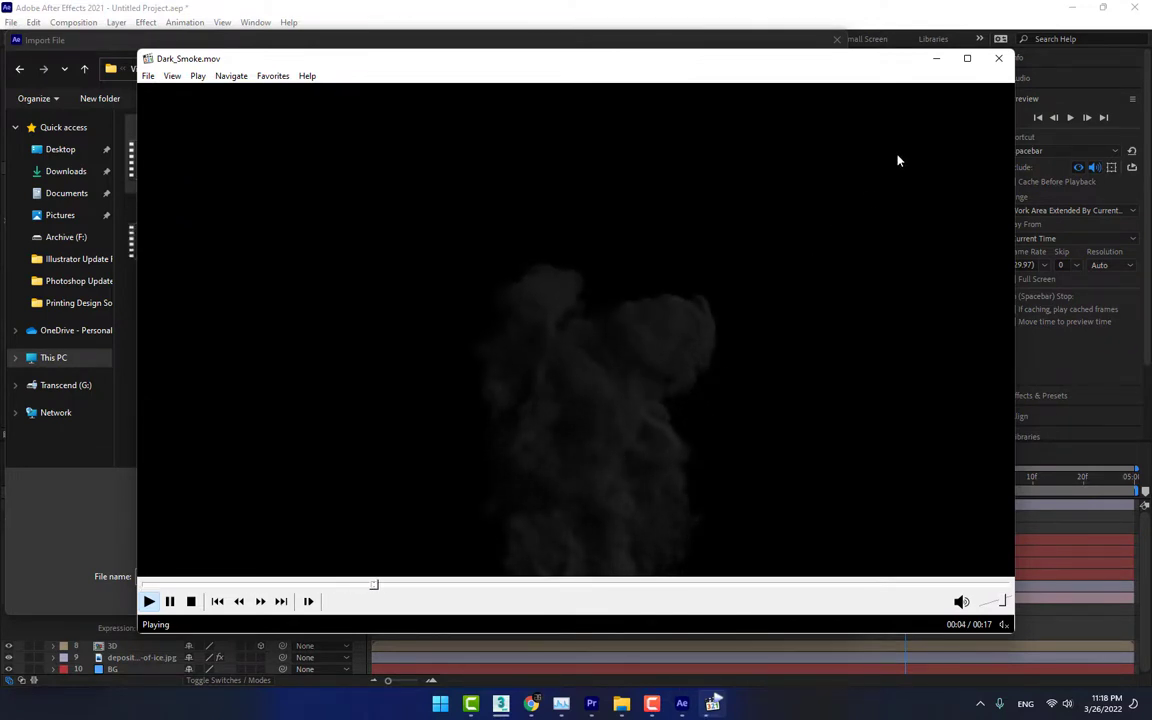
drag(938, 72, 823, 465)
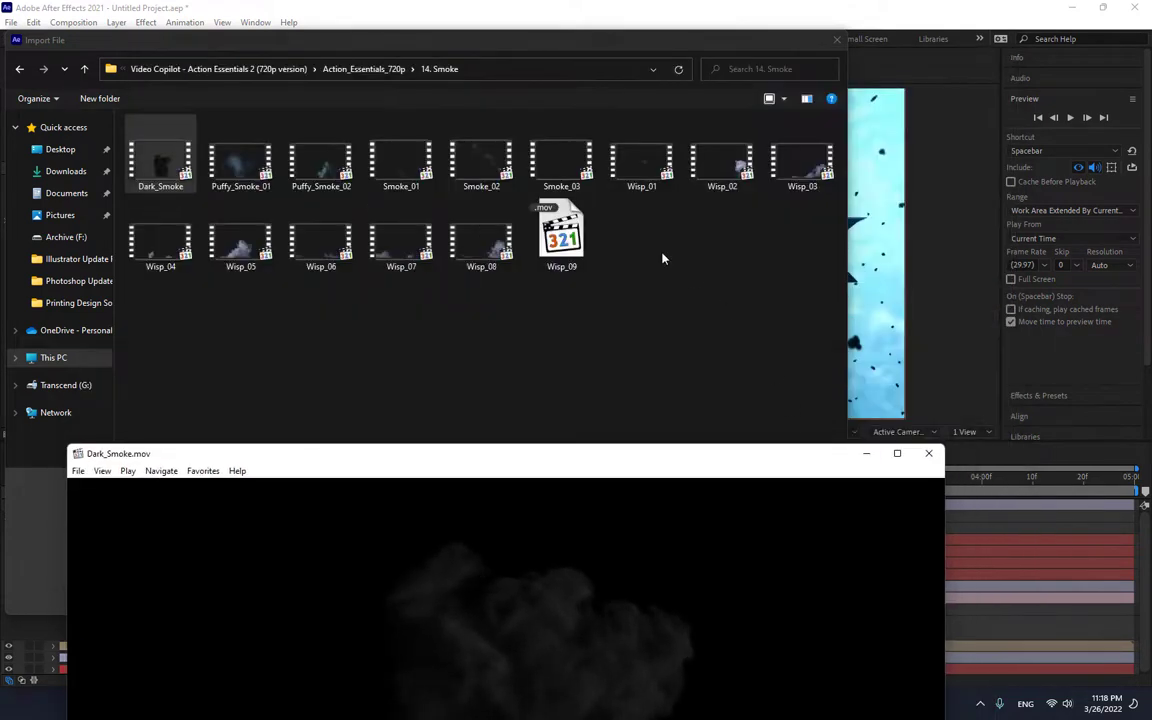
click(477, 163)
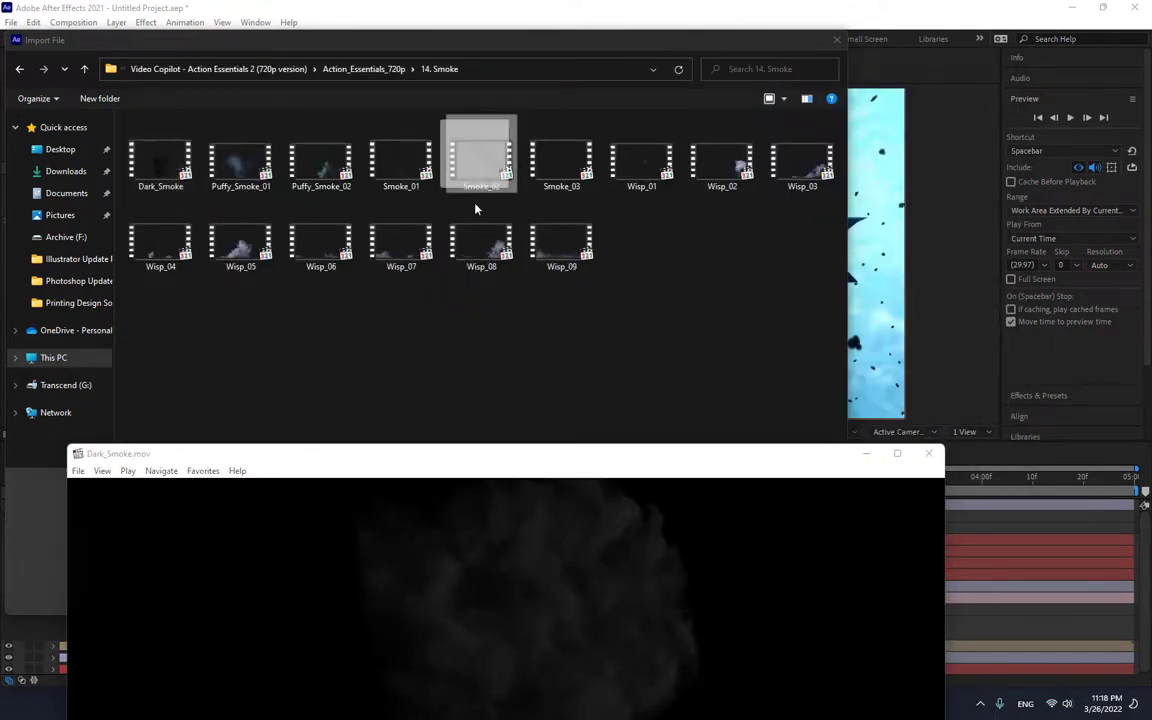
drag(476, 209, 584, 594)
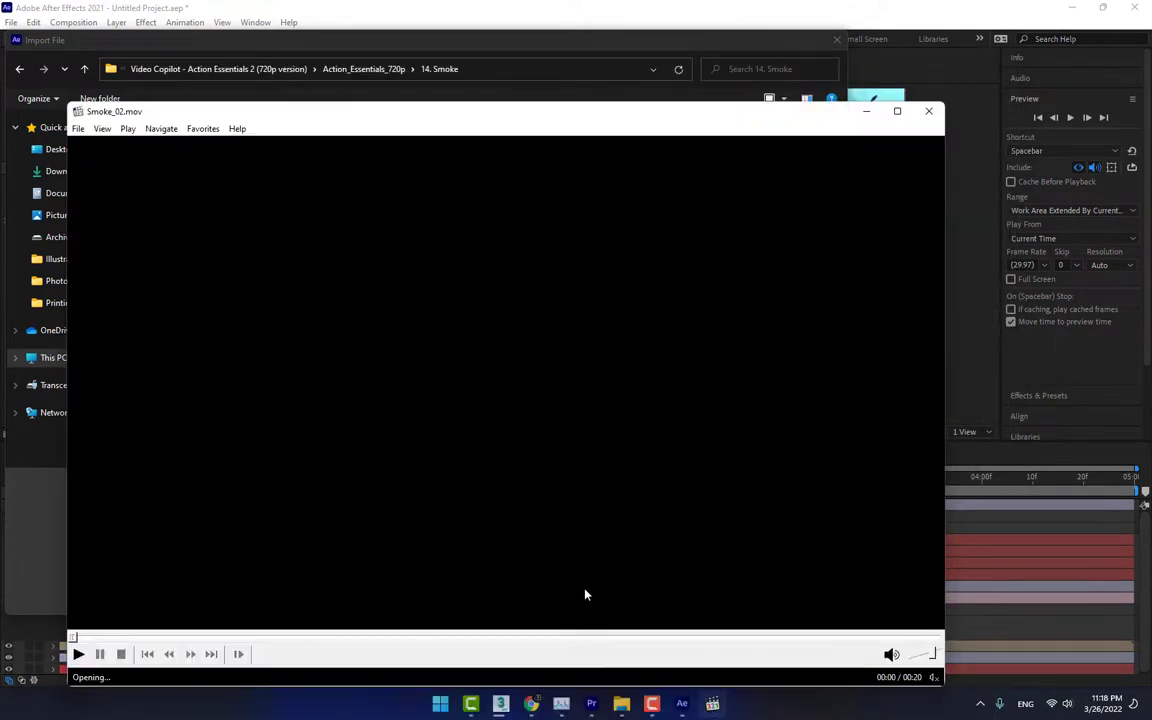
drag(767, 116, 653, 517)
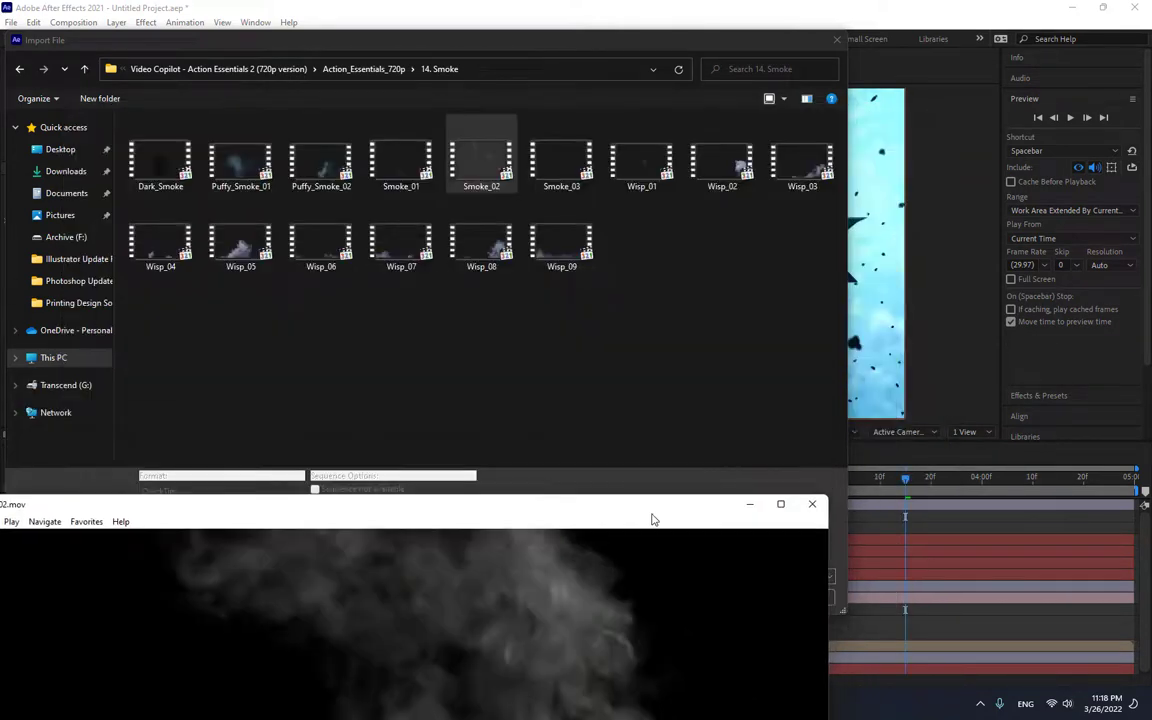
drag(652, 168, 615, 571)
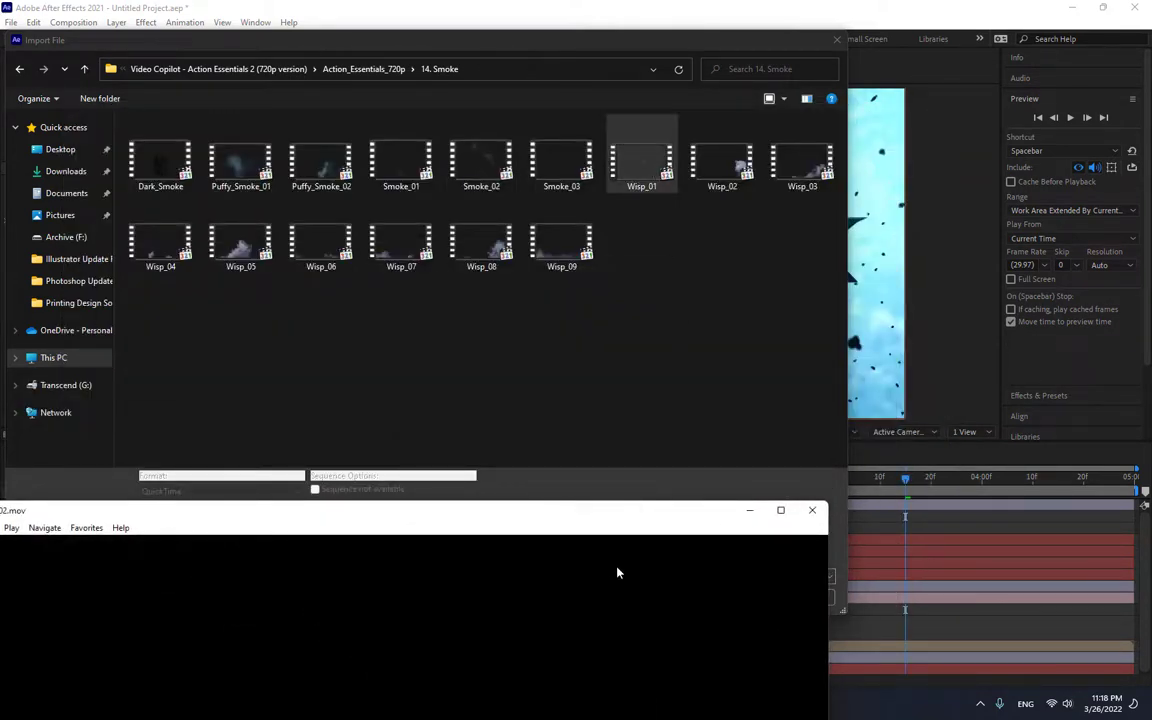
drag(548, 168, 566, 454)
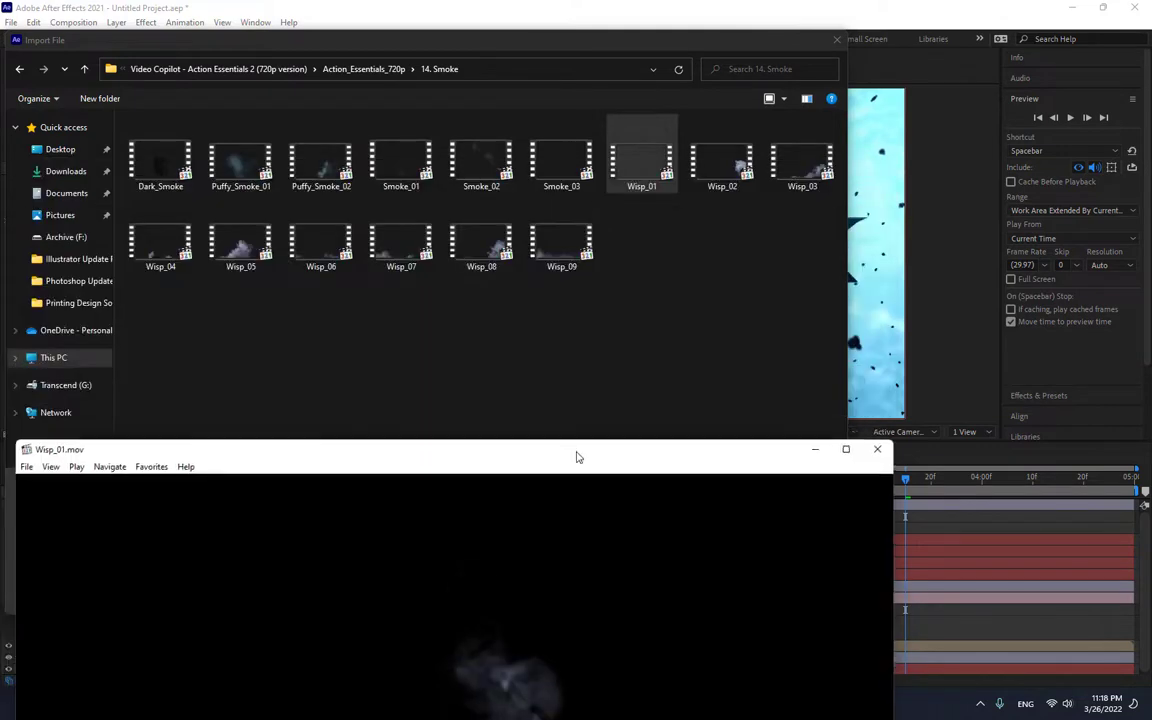
Import Dark_Smoke.mov and add it to the ATTACK composition between the Camera 2 and 3D layers
click(158, 150)
double_click(157, 145)
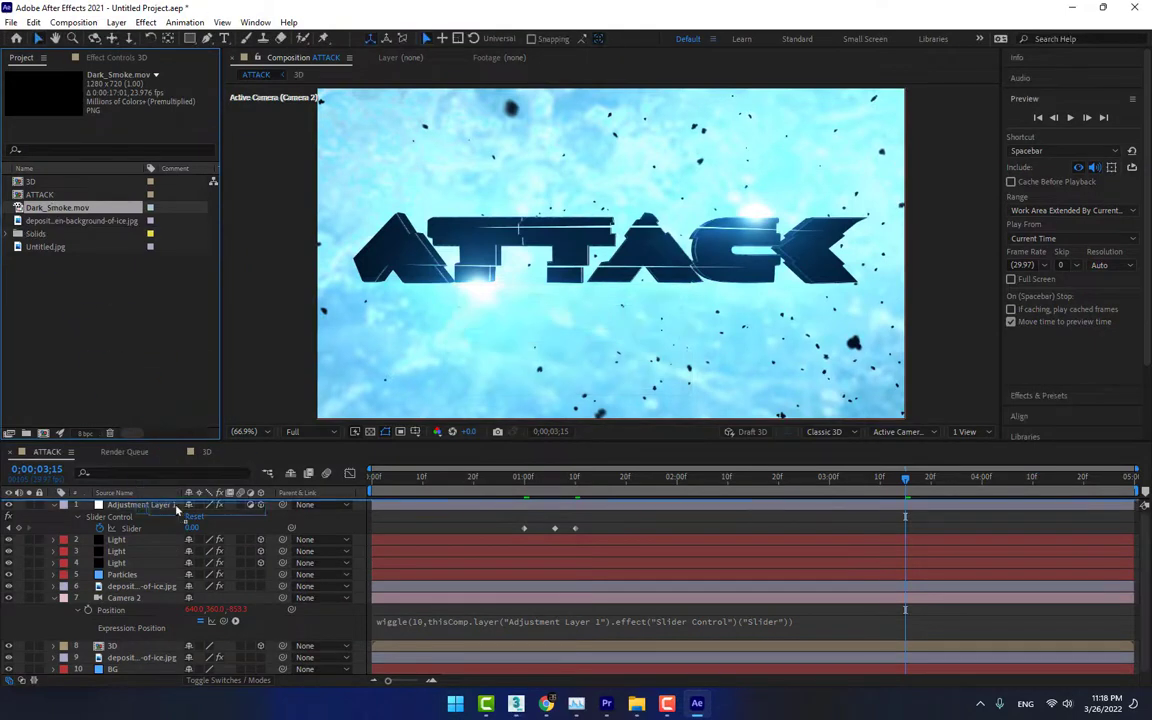
drag(176, 509, 178, 624)
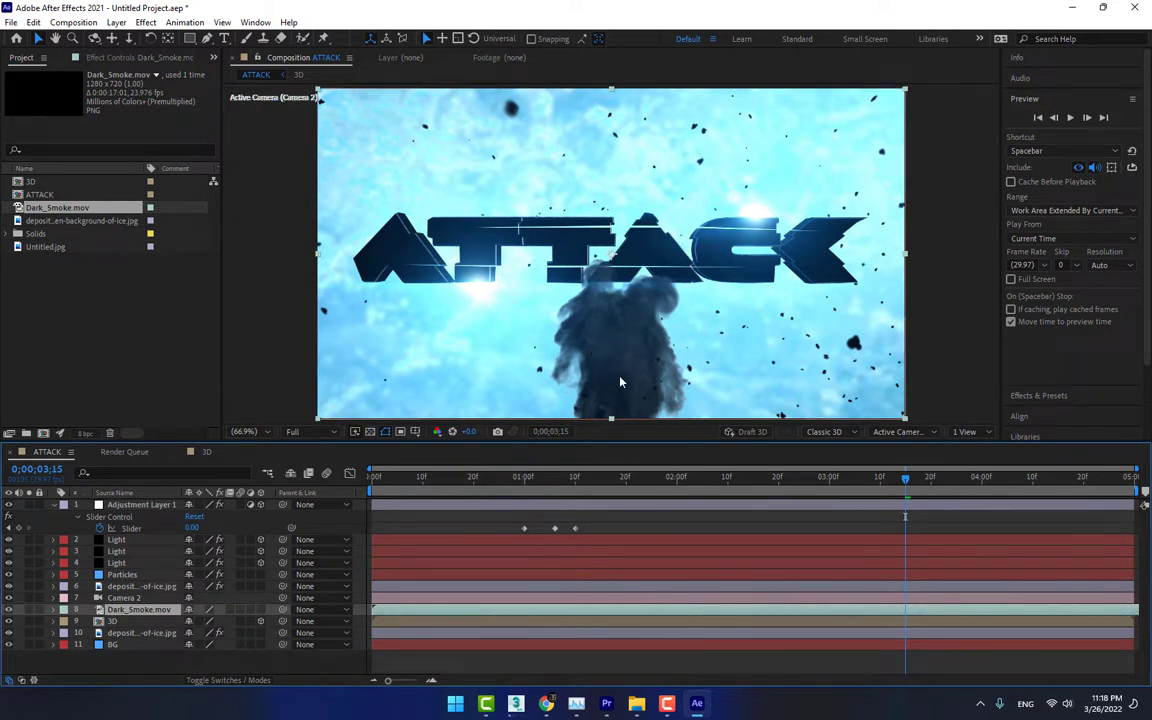
Rotate the Dark_Smoke layer sideways and move it over the first letters of the ATTACK title
key(s)
key(w)
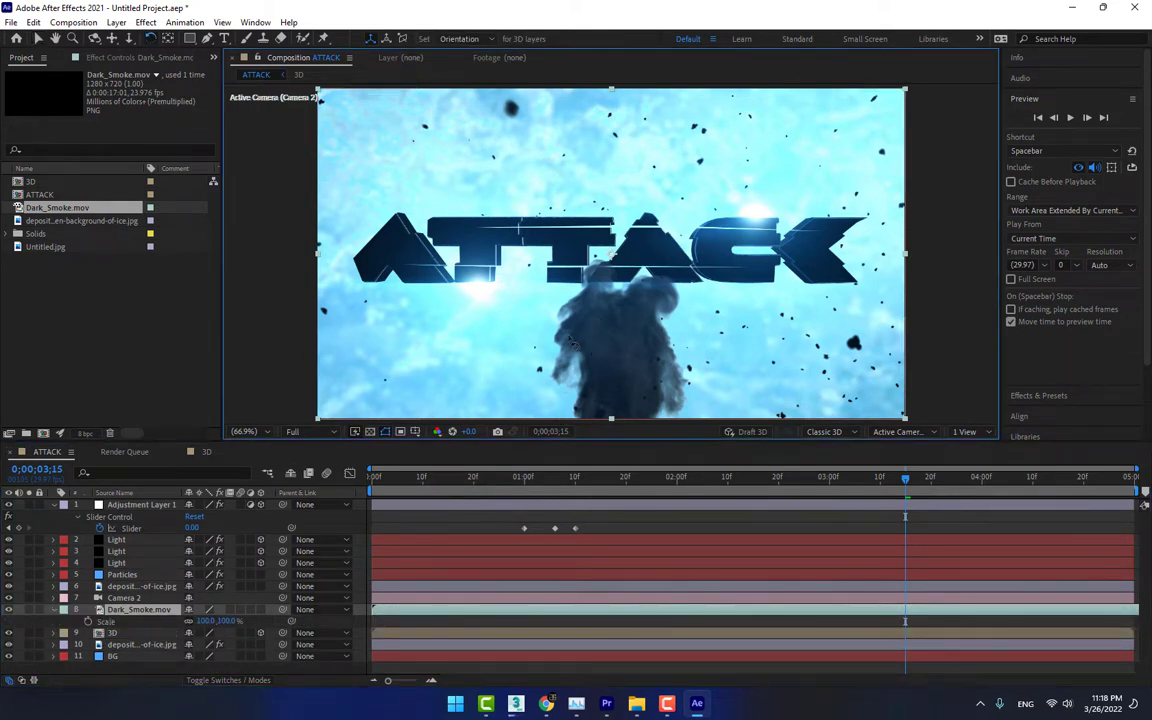
drag(602, 330, 481, 290)
key(v)
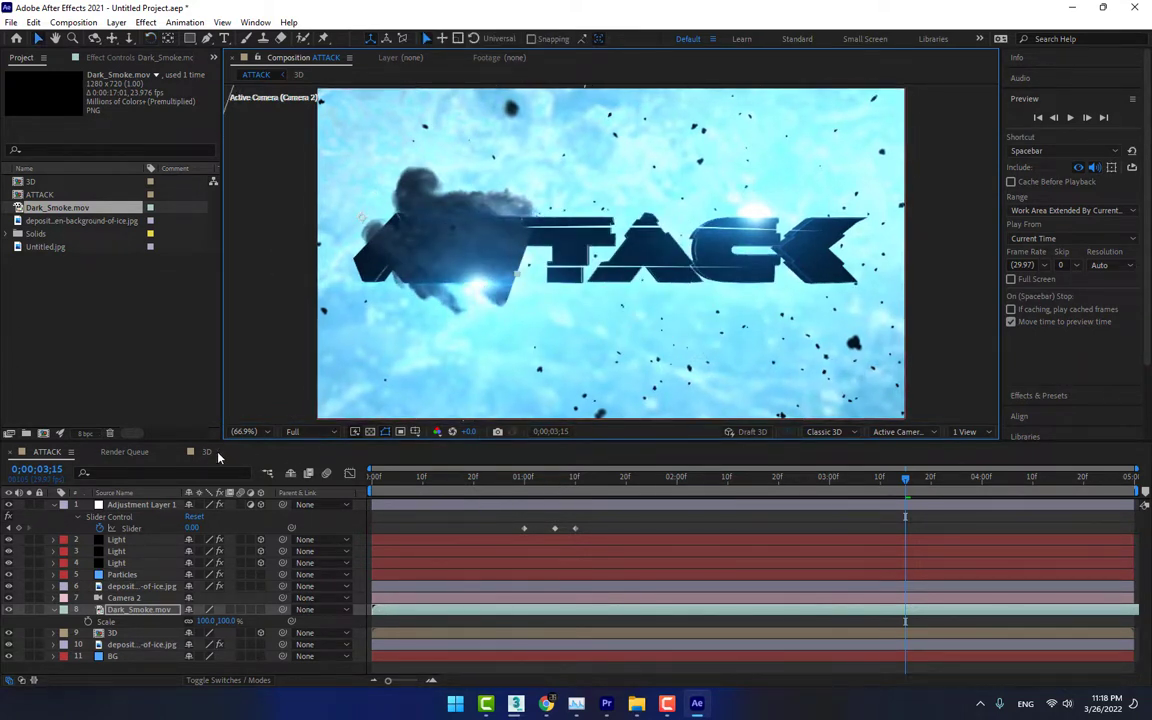
In the 3D composition, set the E3D layer's Group 1 Position Z keyframe at 0;00;01;10 to -20
click(210, 452)
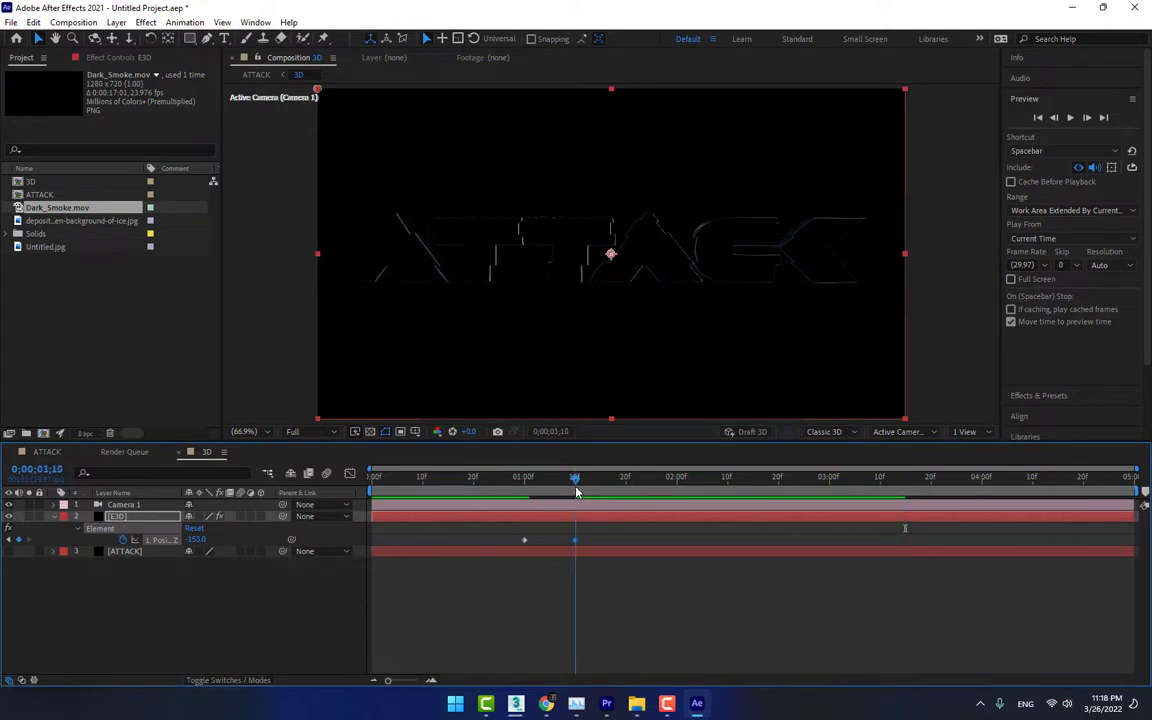
click(120, 57)
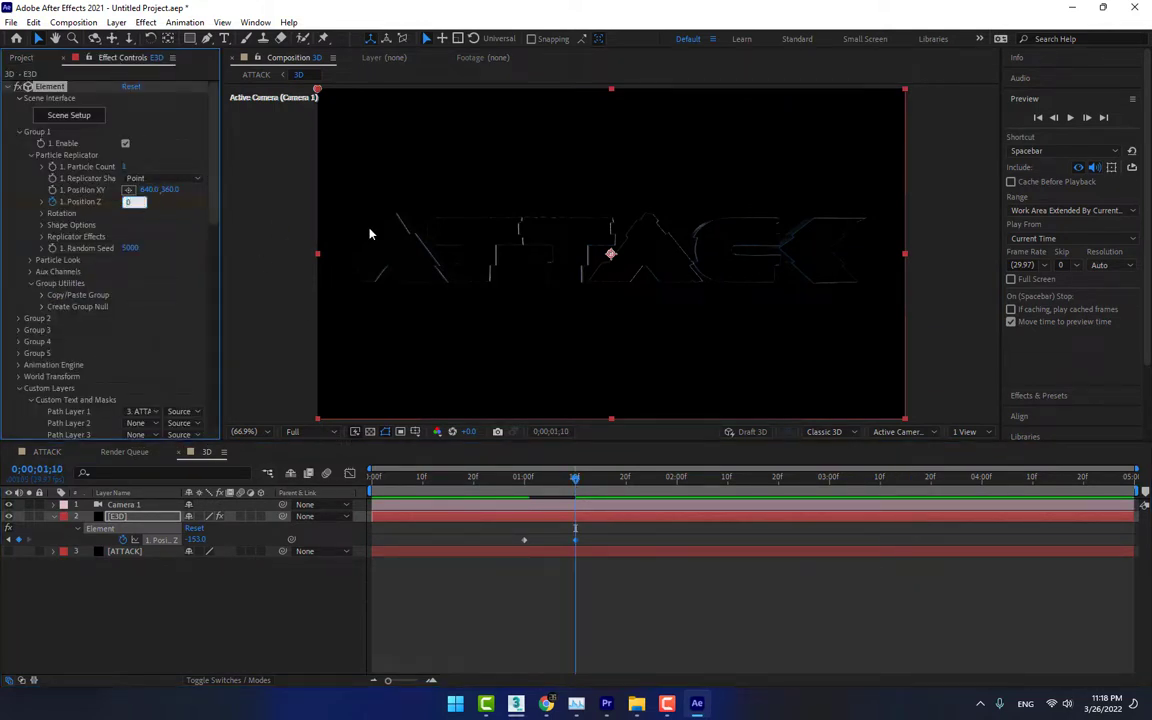
key(Return)
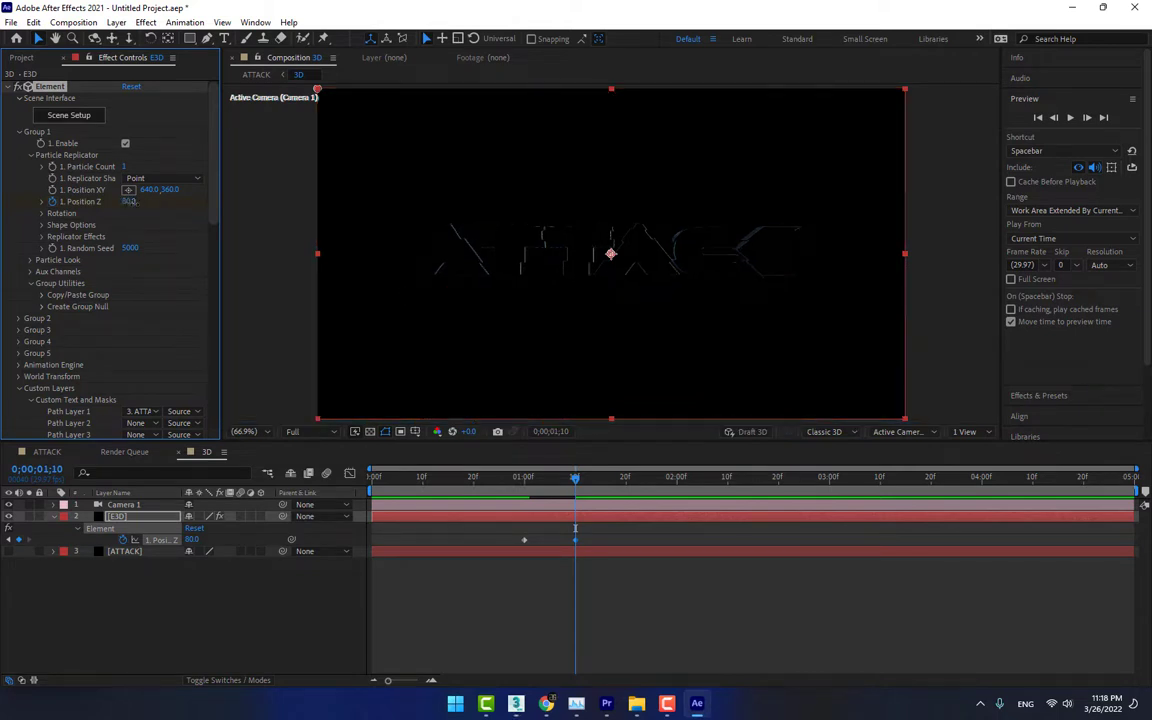
click(129, 201)
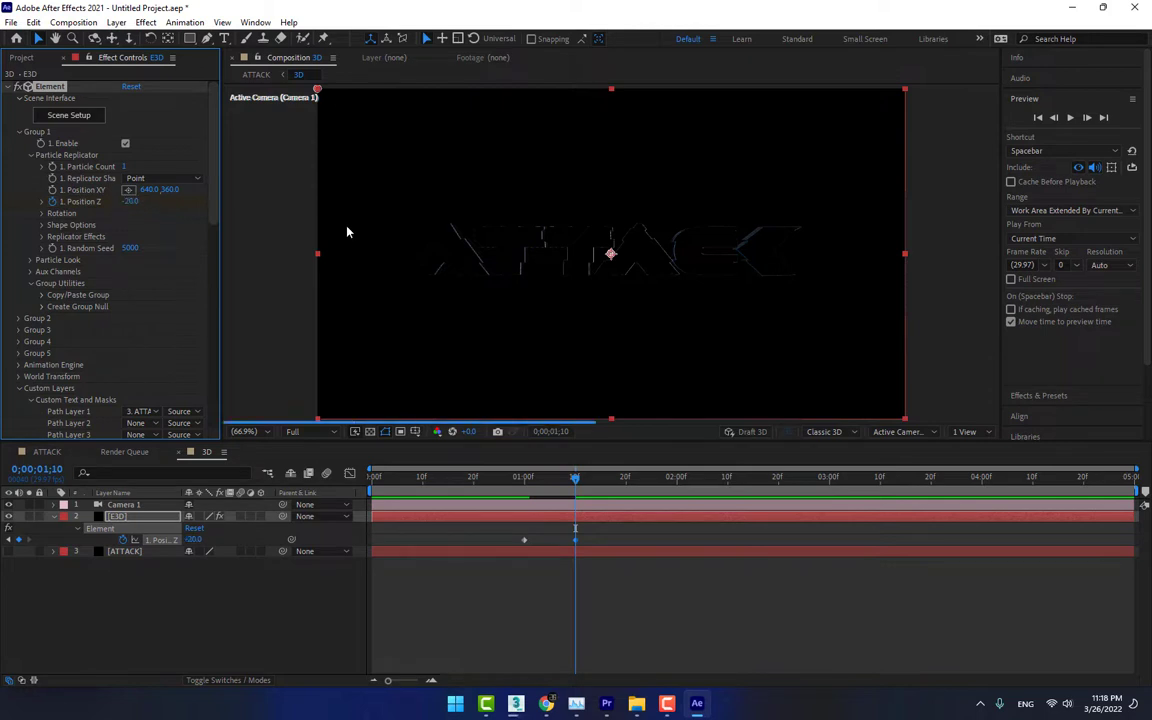
In the ATTACK composition, move the smoke to the outer edge of the first A, adjust its rotation, and place its layer below 3D
click(57, 453)
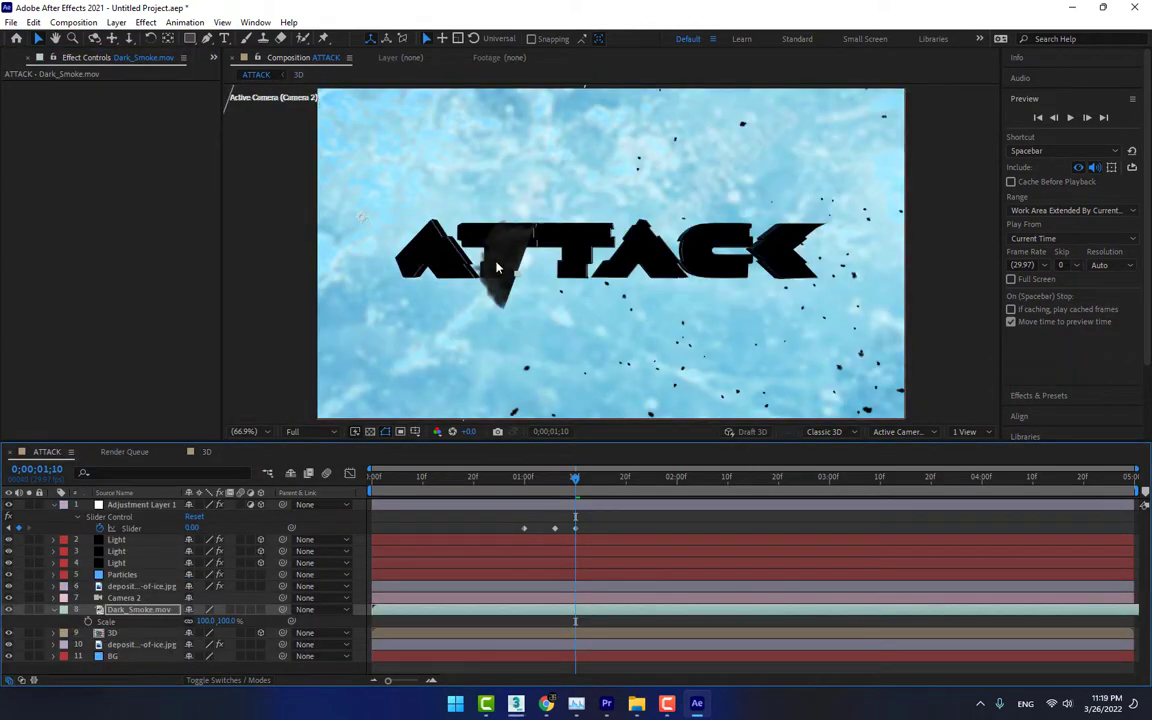
drag(497, 268, 257, 199)
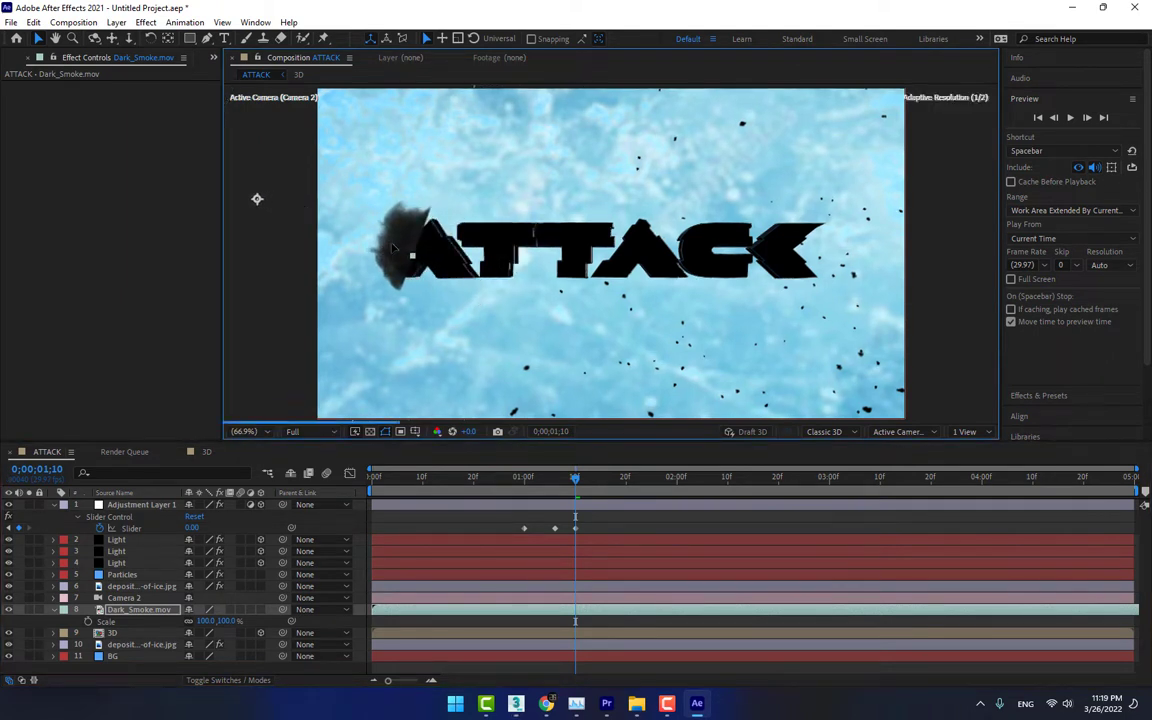
key(w)
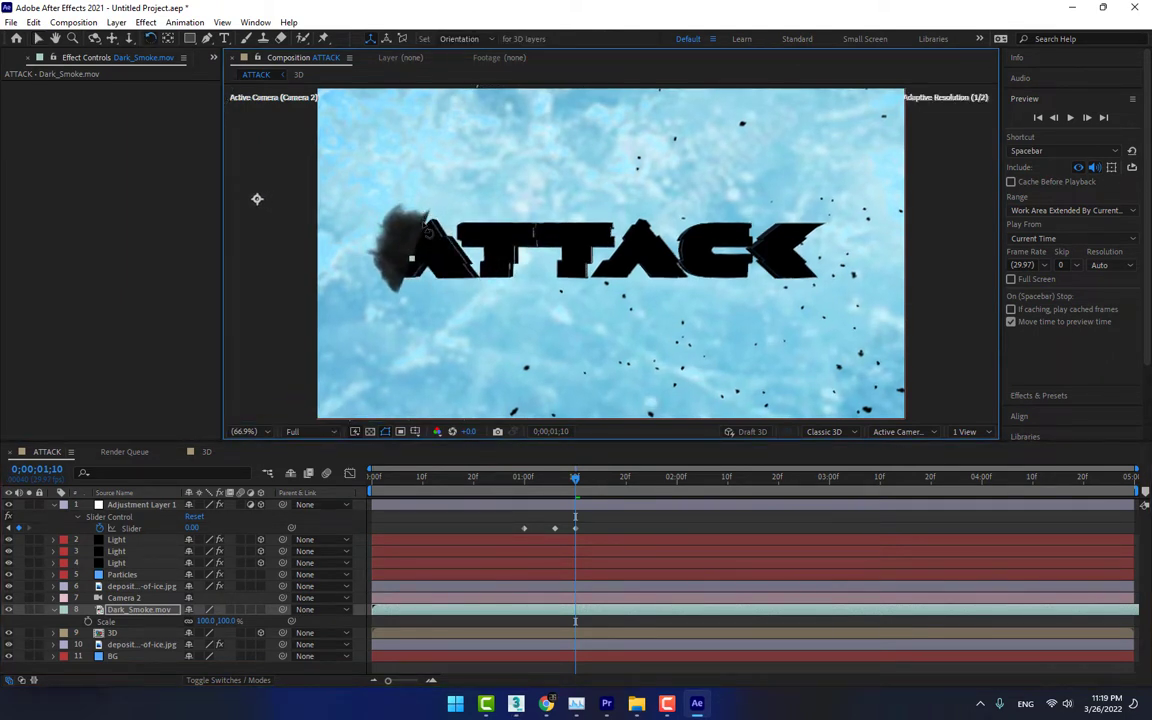
key(v)
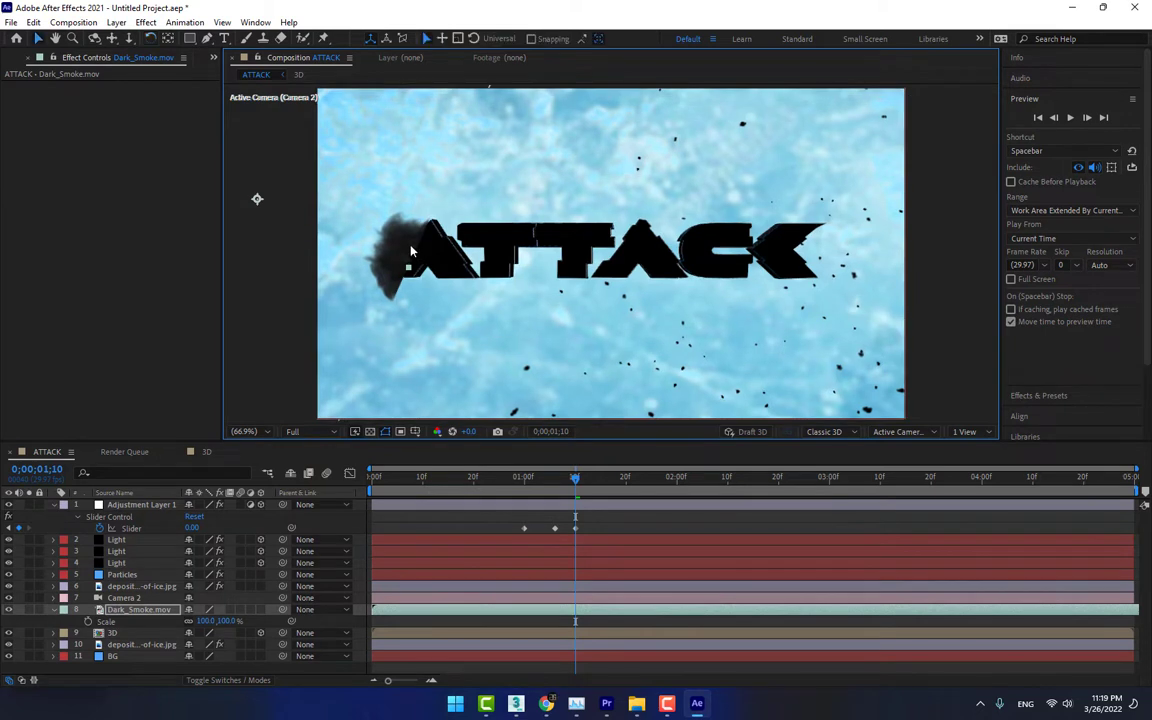
drag(410, 250, 418, 241)
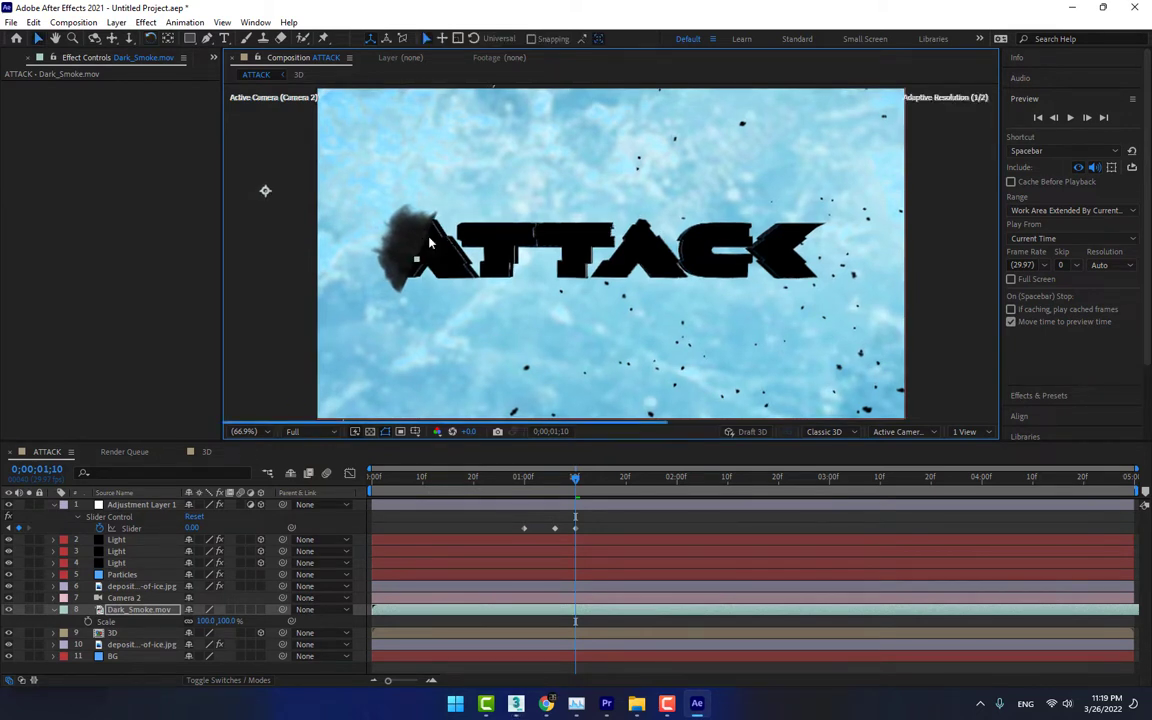
key(slash)
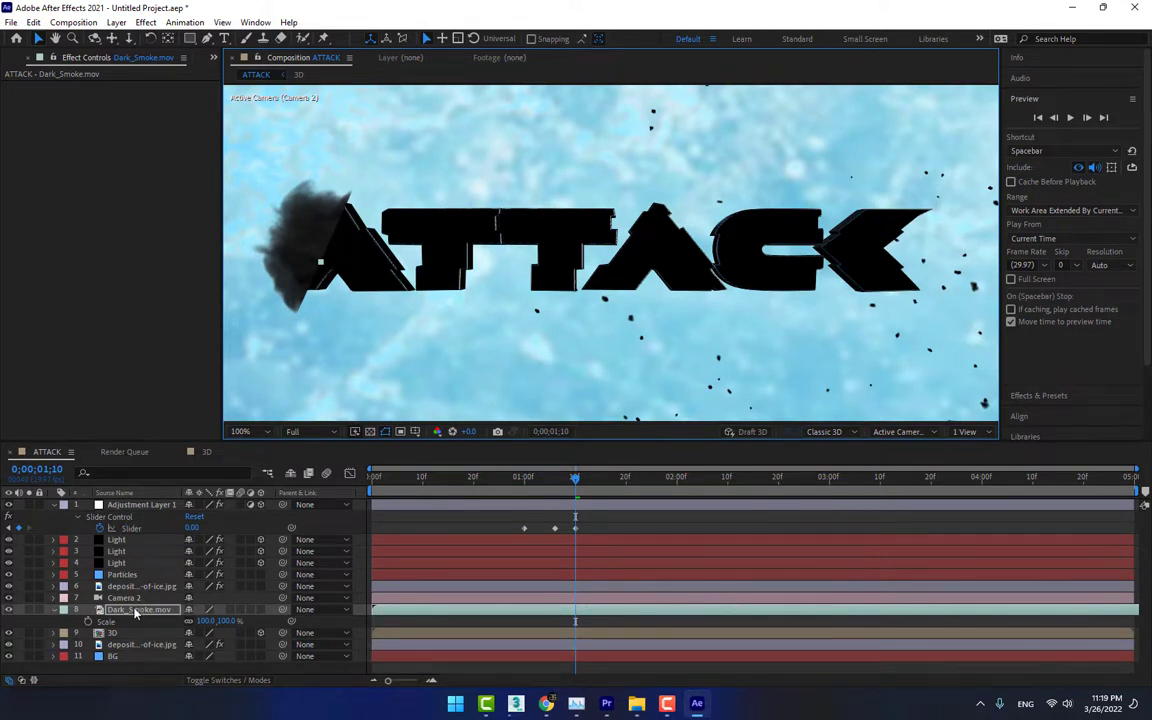
mouse_move(134, 609)
mouse_down()
mouse_move(121, 653)
mouse_move(135, 655)
mouse_move(140, 615)
mouse_up()
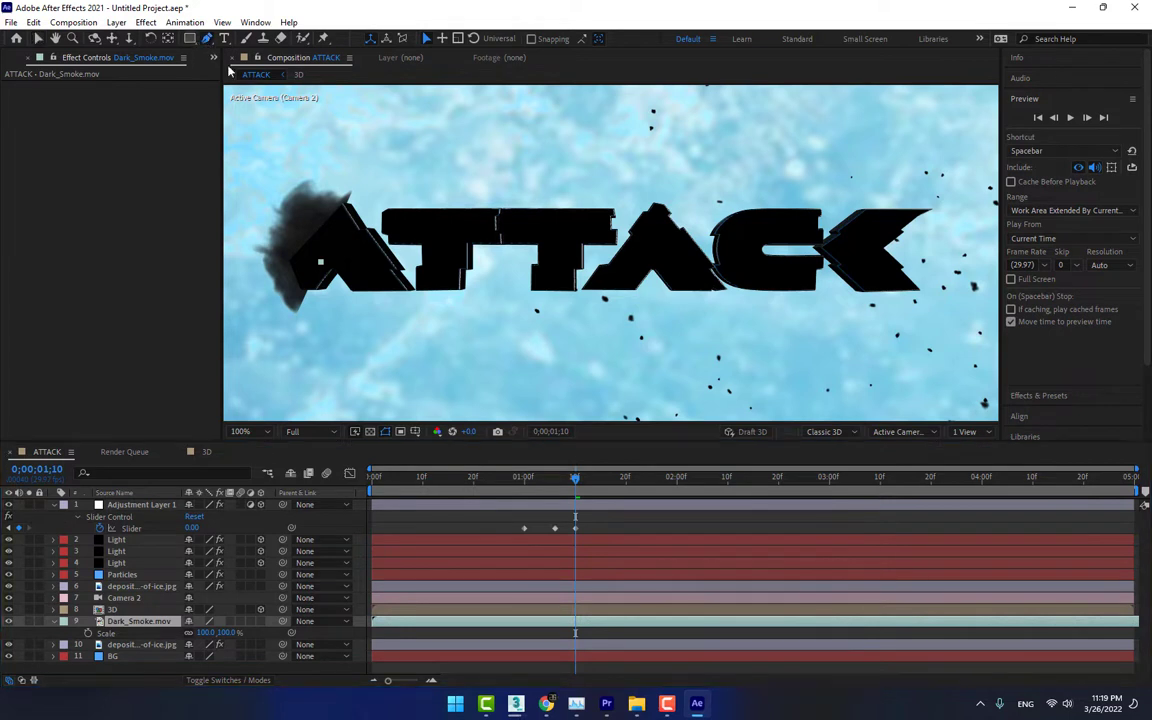
Draw a closed pen mask around the first A on the Dark_Smoke layer and set the mask mode to Subtract
click(207, 38)
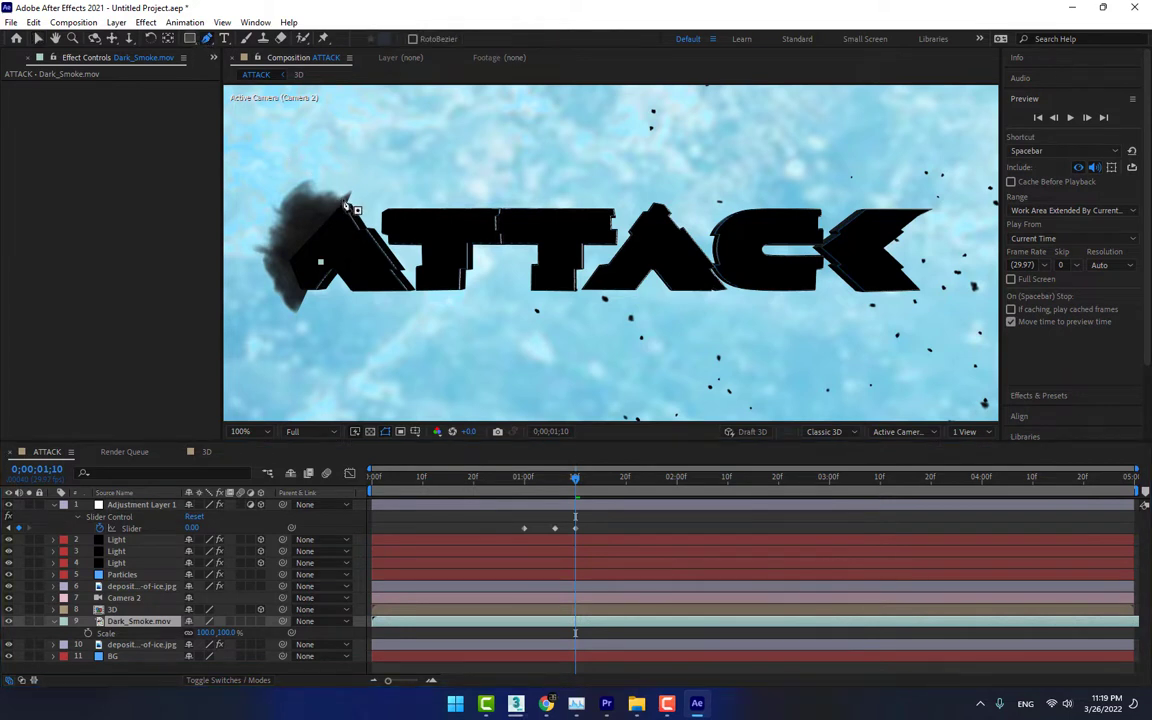
click(345, 197)
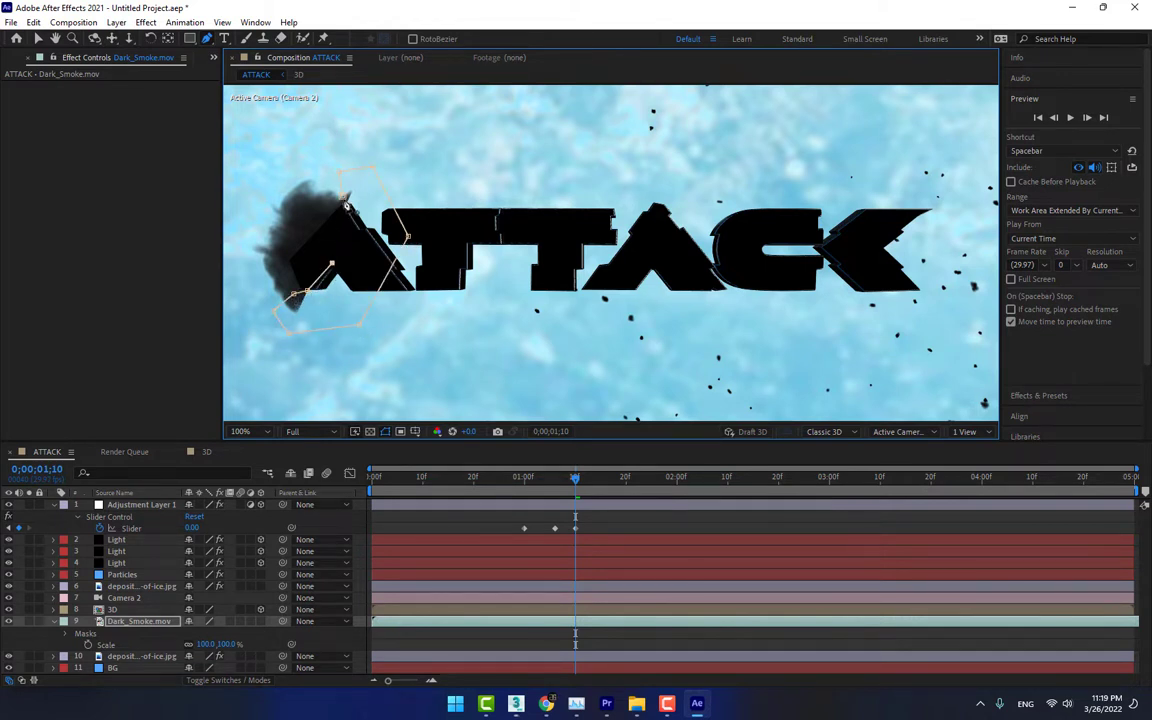
click(345, 199)
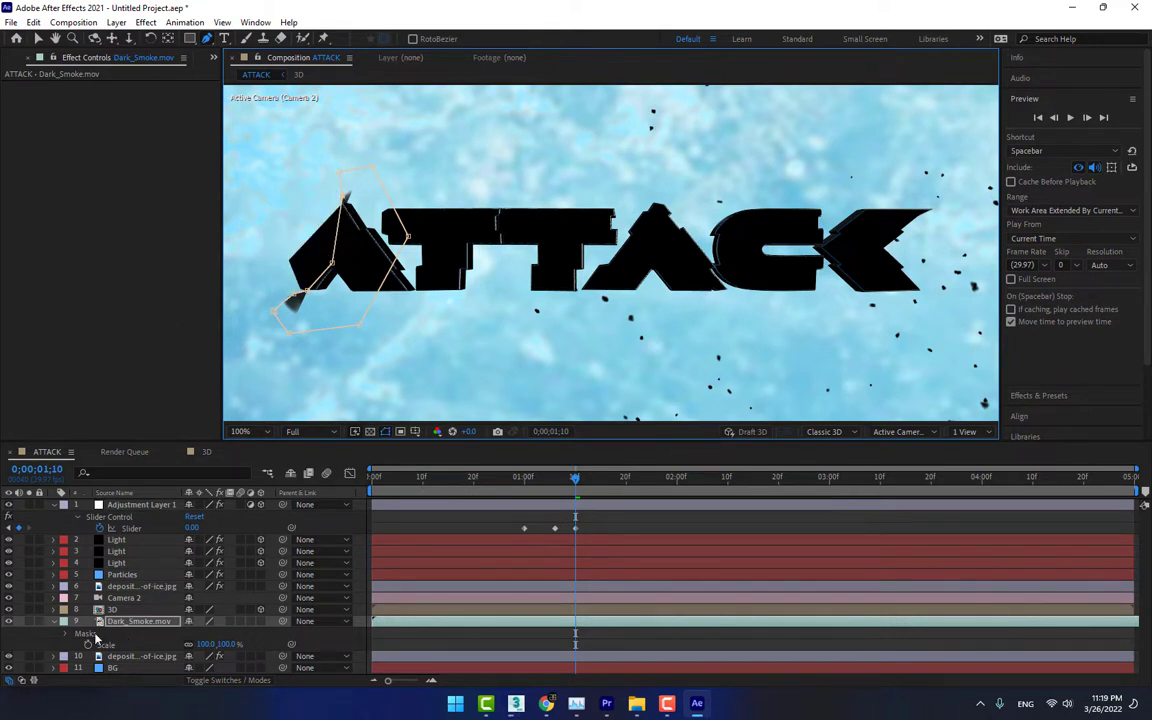
key(m)
click(206, 636)
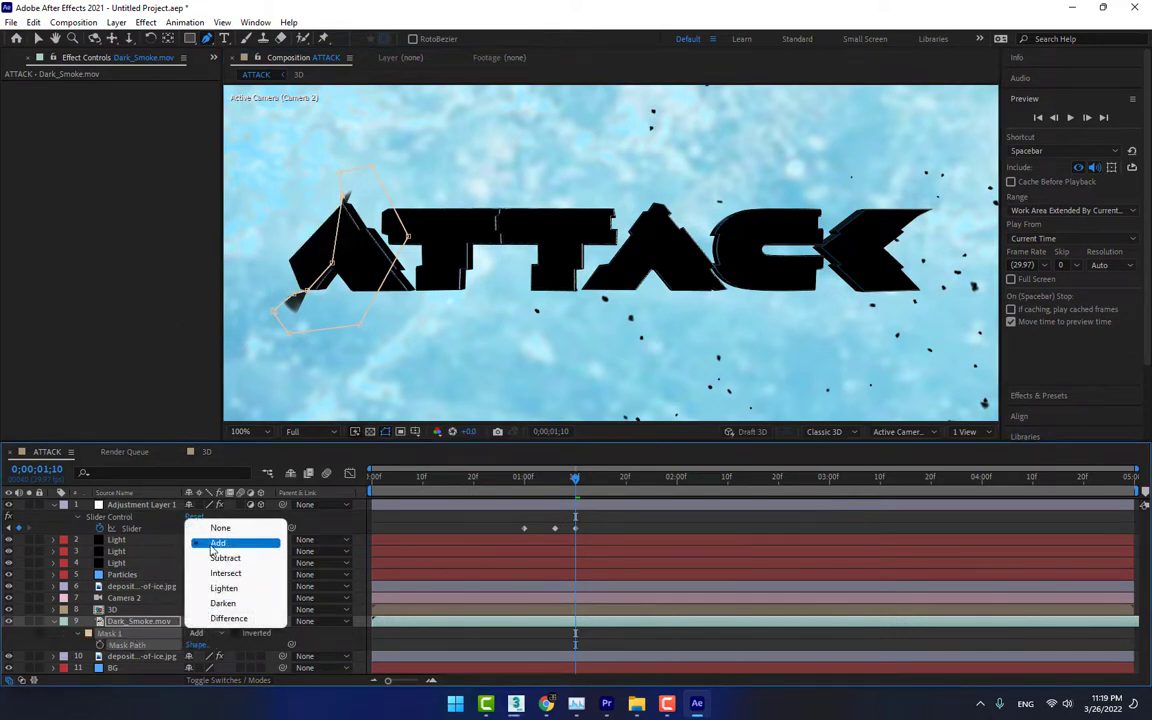
click(235, 557)
click(340, 530)
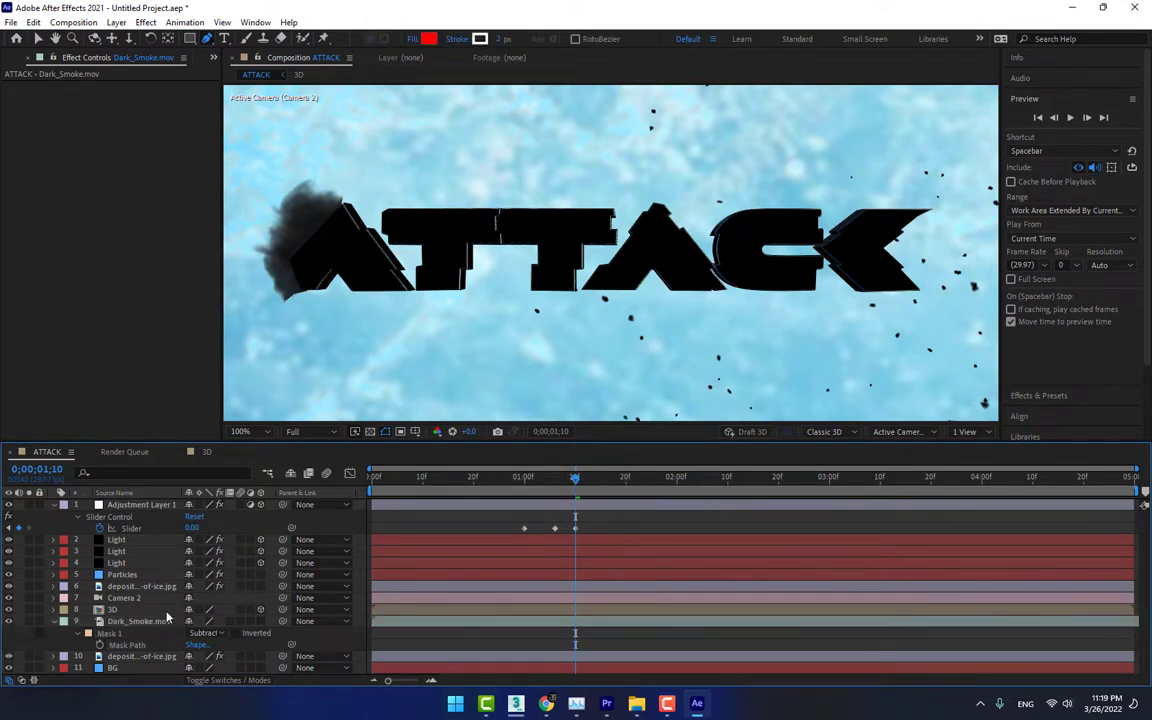
Reshape Mask 1 by repositioning its points near the lower outer corner of the first A
click(128, 646)
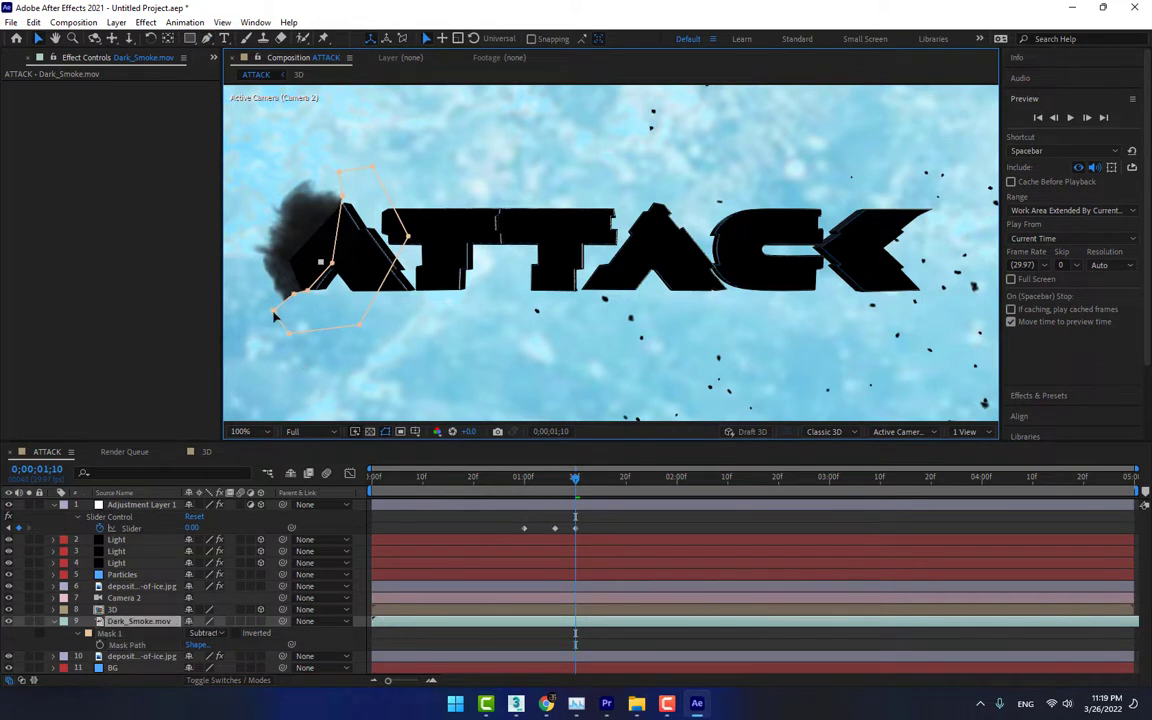
drag(274, 311, 269, 300)
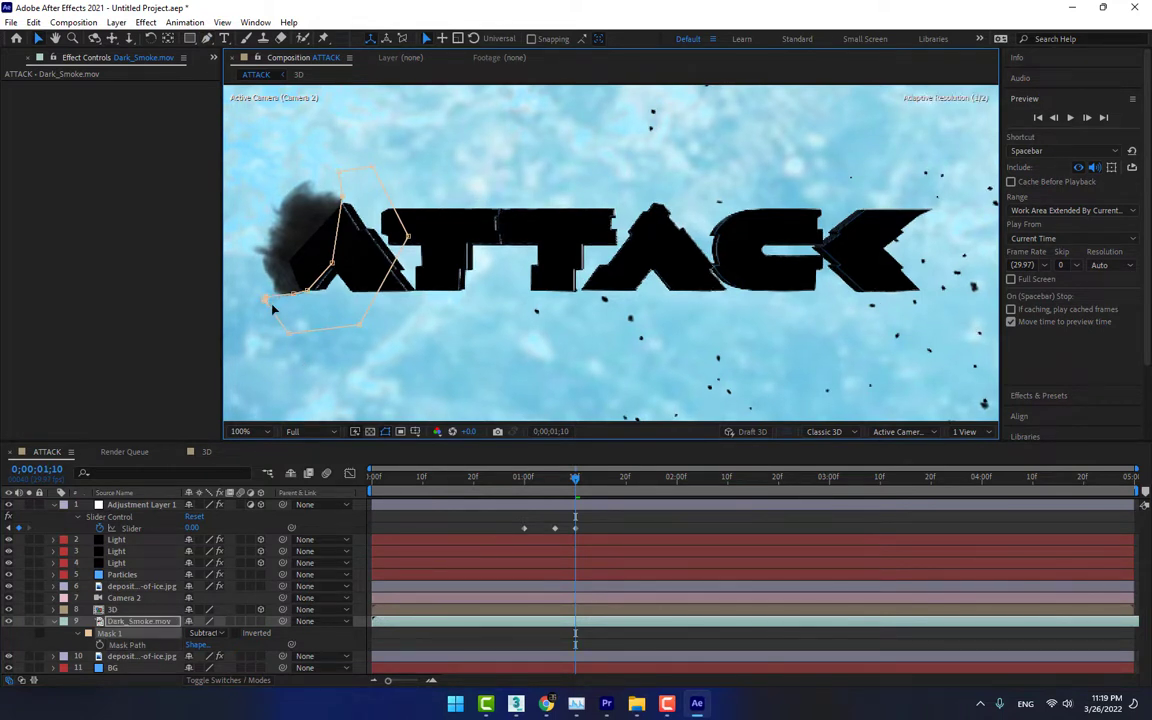
mouse_move(298, 308)
mouse_down()
mouse_move(309, 299)
mouse_move(304, 307)
mouse_move(300, 294)
mouse_move(283, 325)
mouse_up()
Check the smoke at 0;00;03;05 and lower the Dark_Smoke layer's opacity to 66%
drag(585, 478, 854, 492)
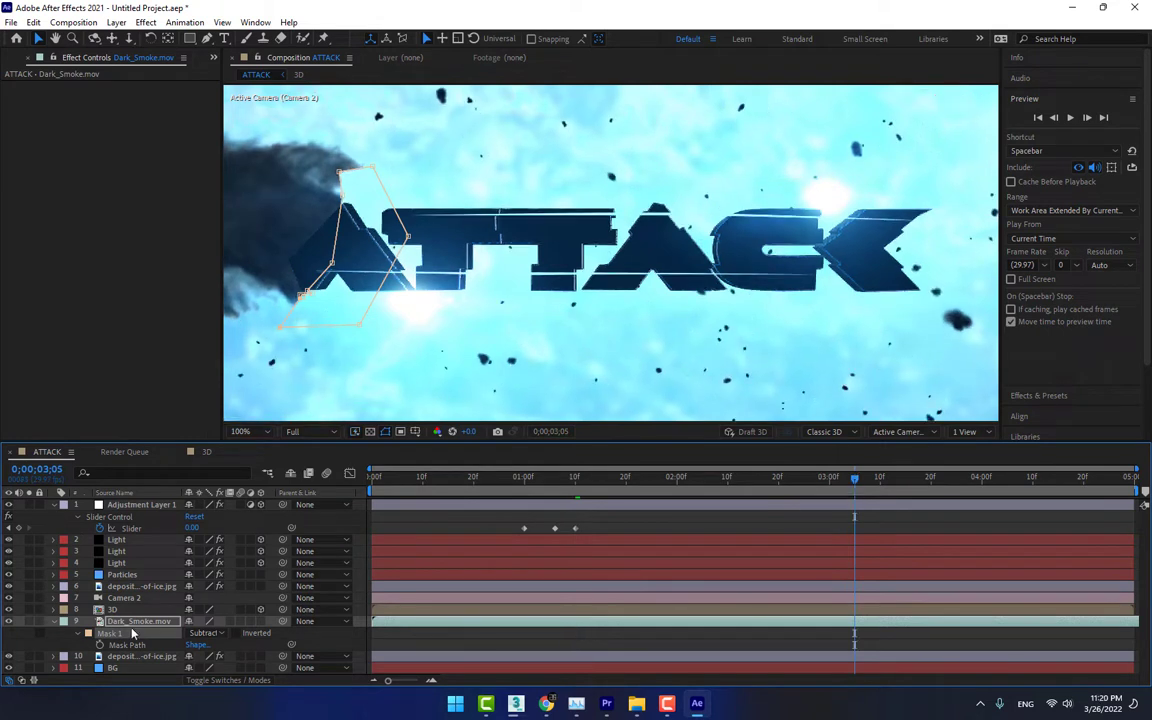
key(t)
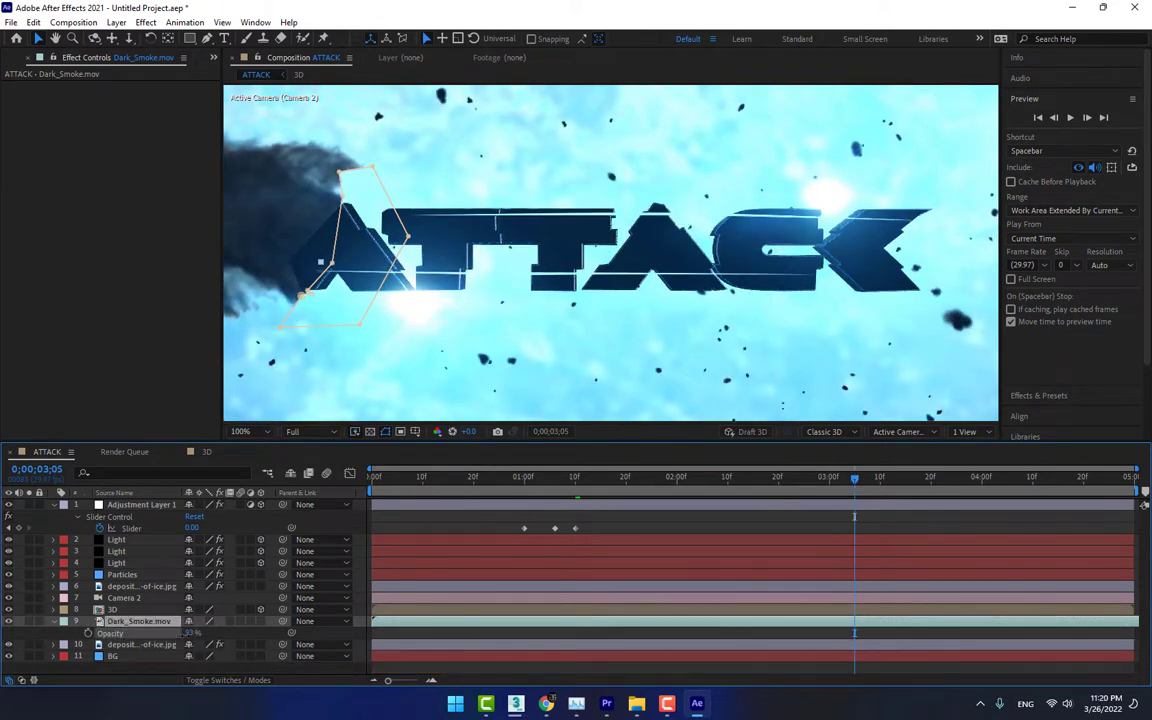
drag(175, 634, 174, 634)
click(320, 636)
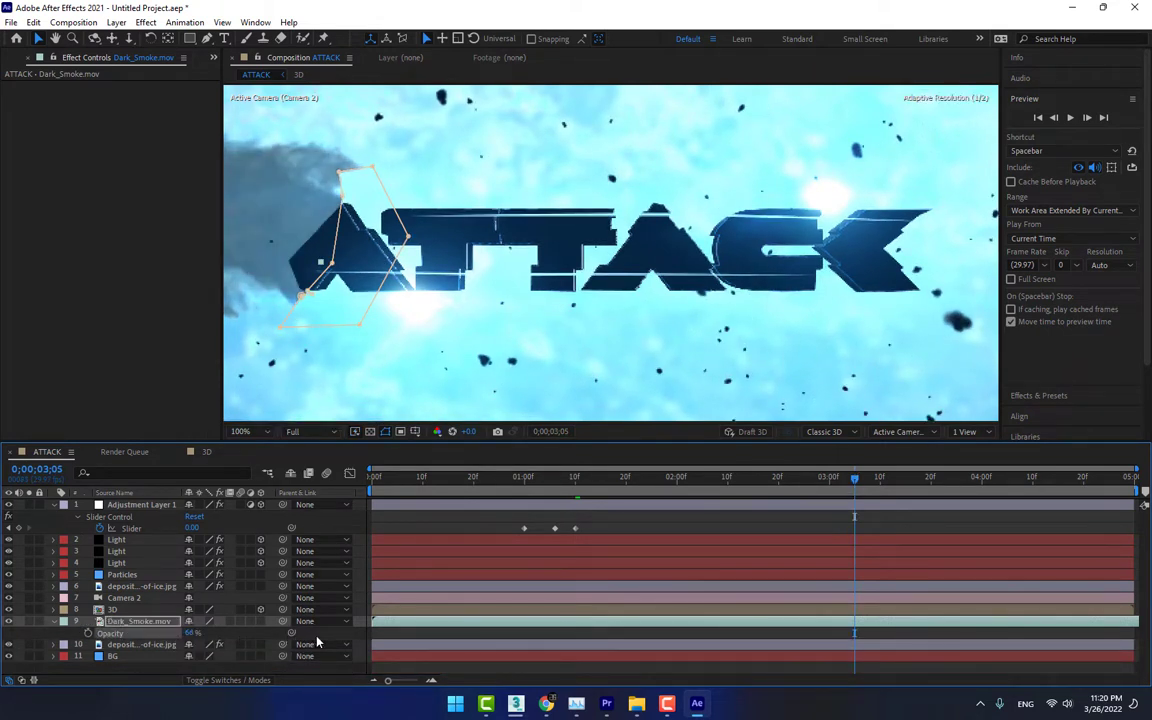
scroll(566, 300, down, 2)
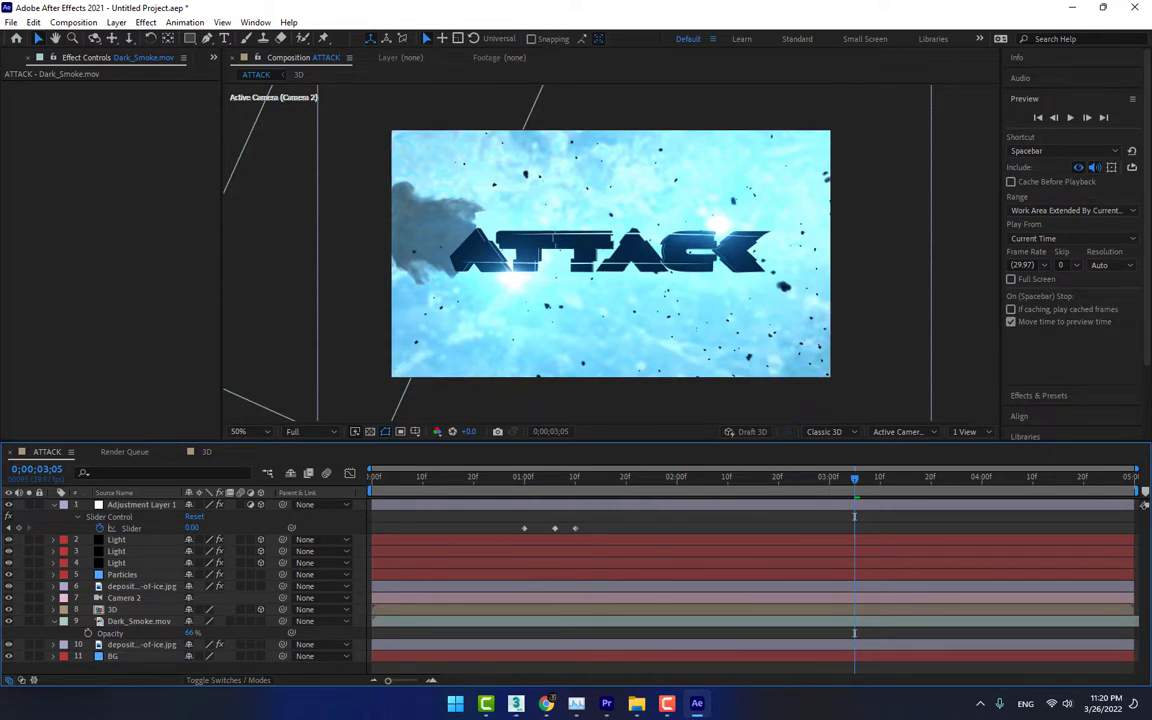
Switch to Chrome and browse the freez texture image results and the related ice backgrounds for another background texture
click(547, 704)
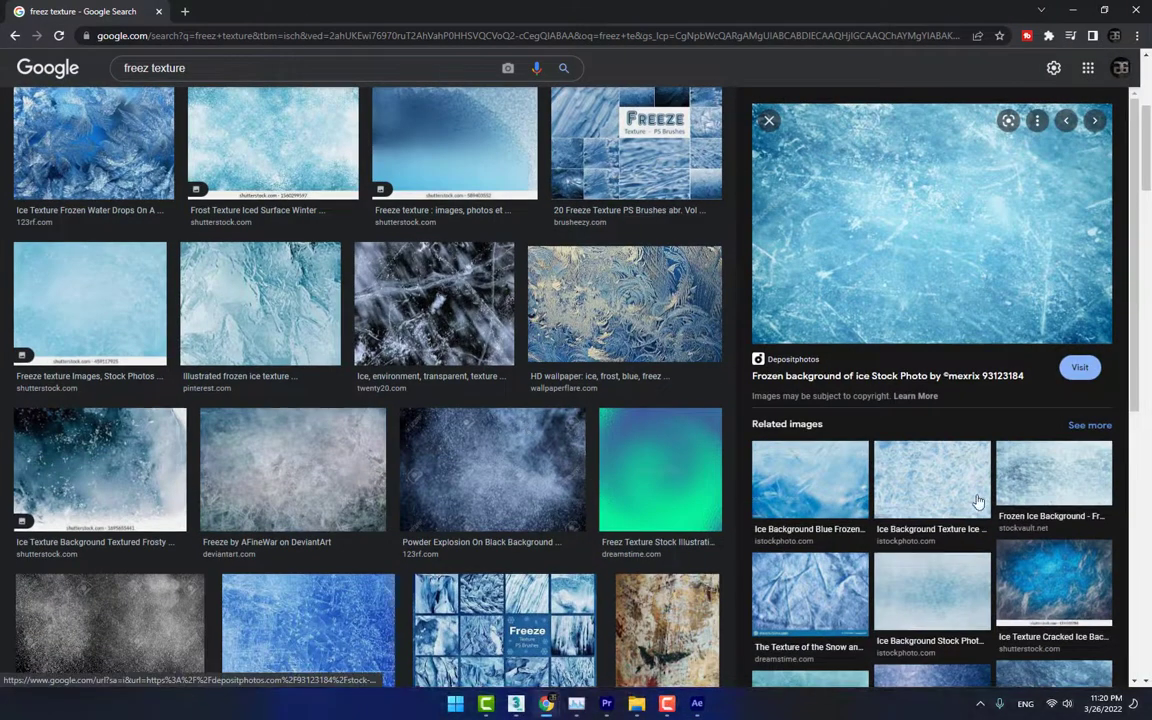
scroll(510, 430, down, 8)
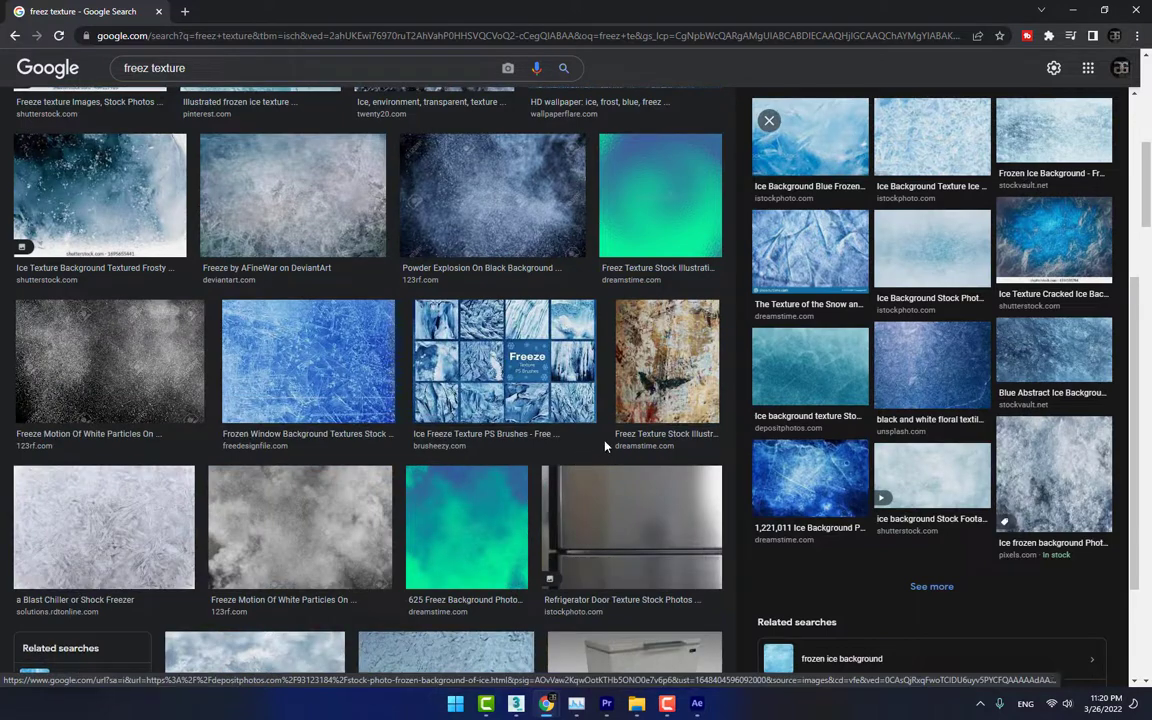
click(800, 380)
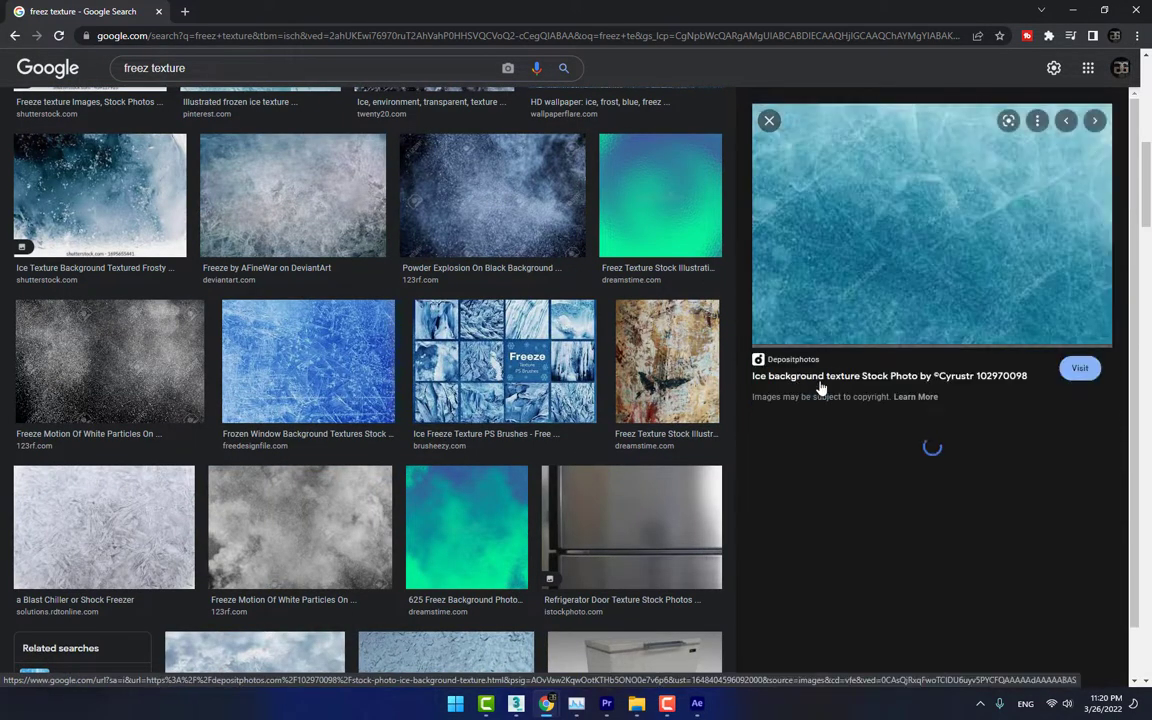
scroll(980, 527, down, 5)
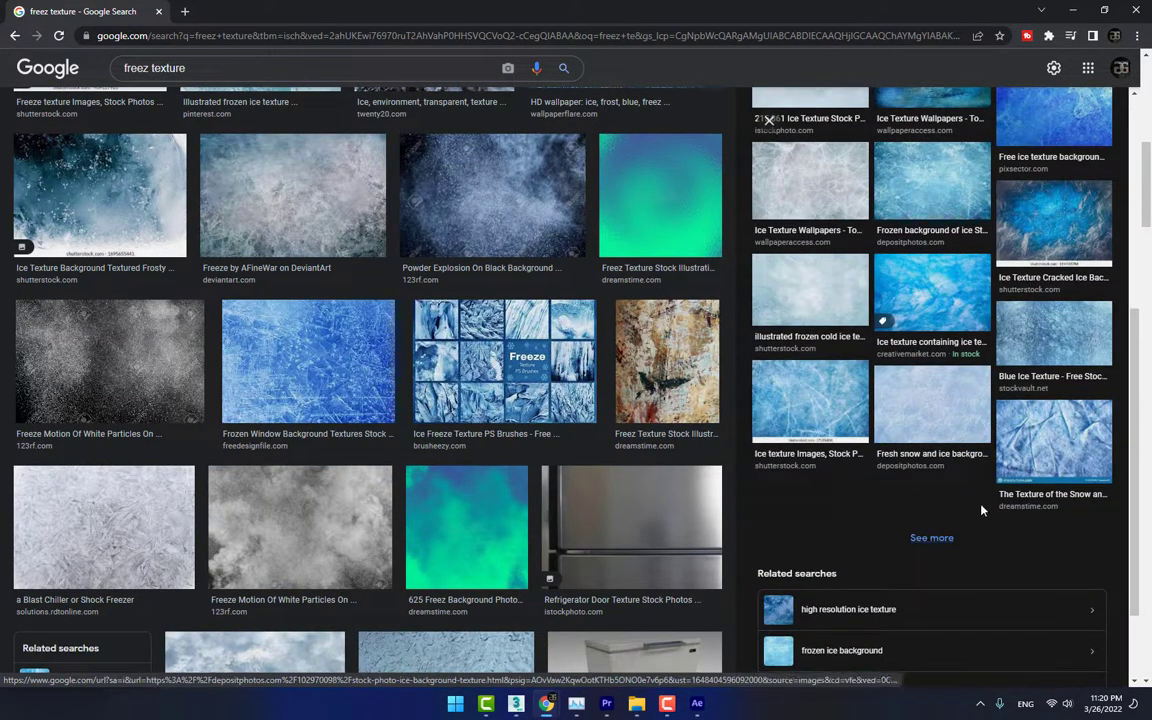
scroll(925, 430, up, 5)
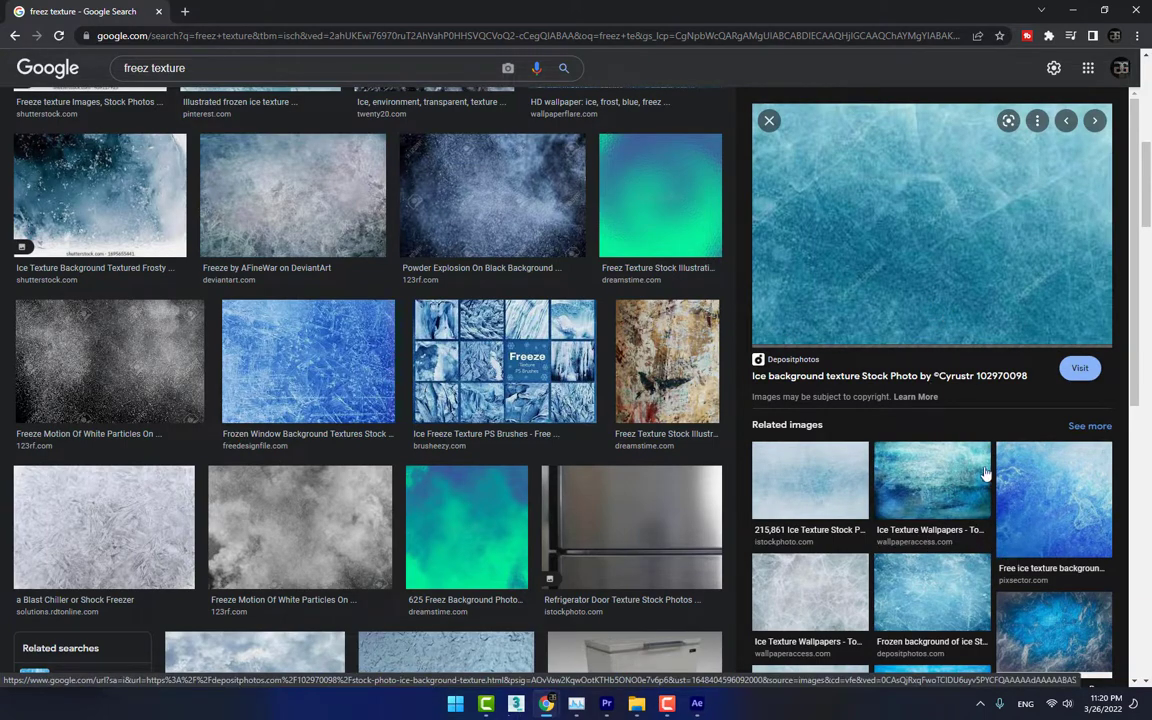
click(935, 609)
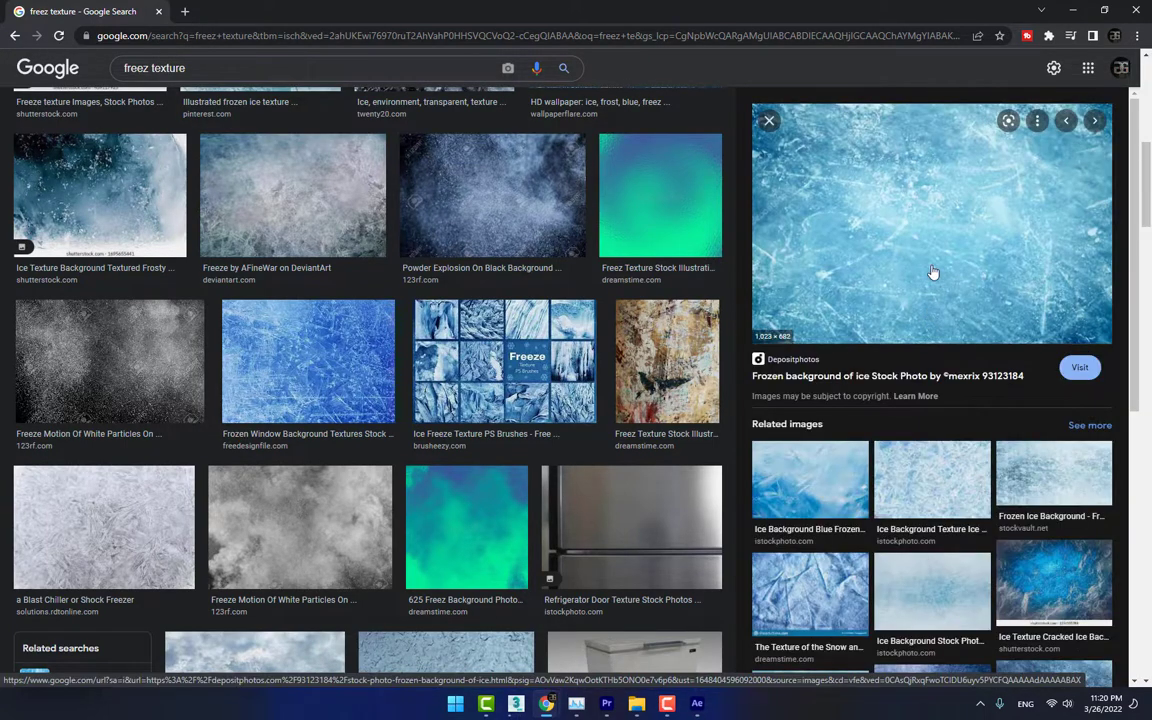
scroll(940, 495, down, 4)
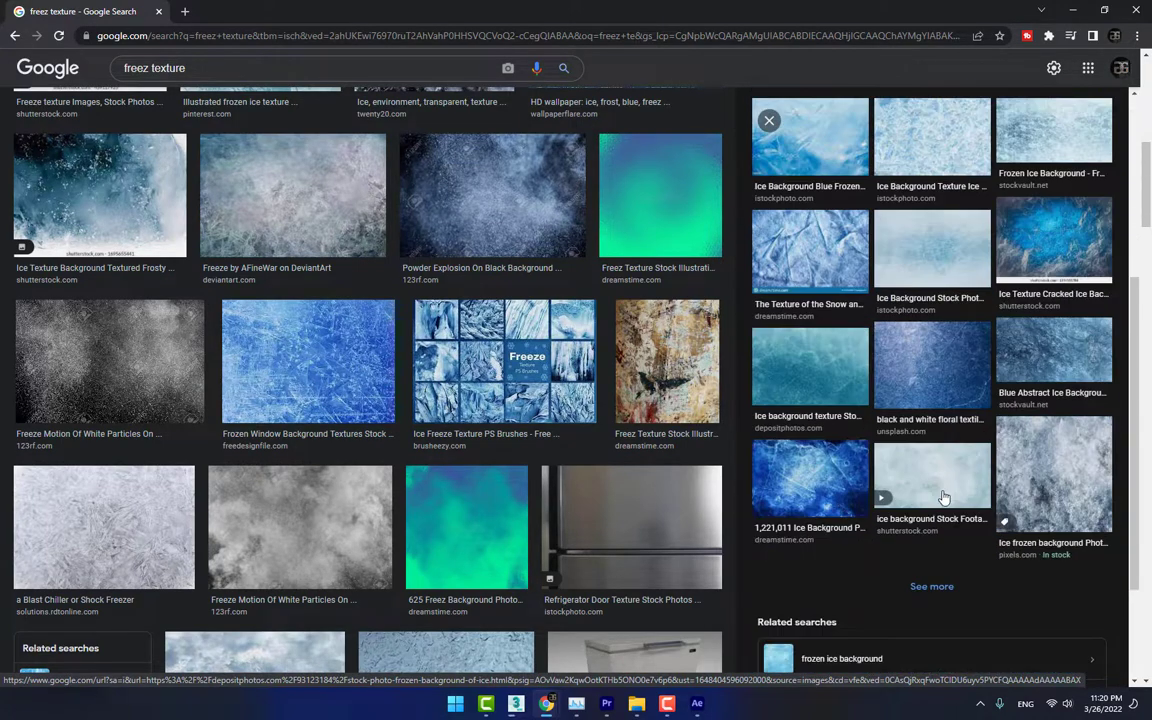
click(795, 380)
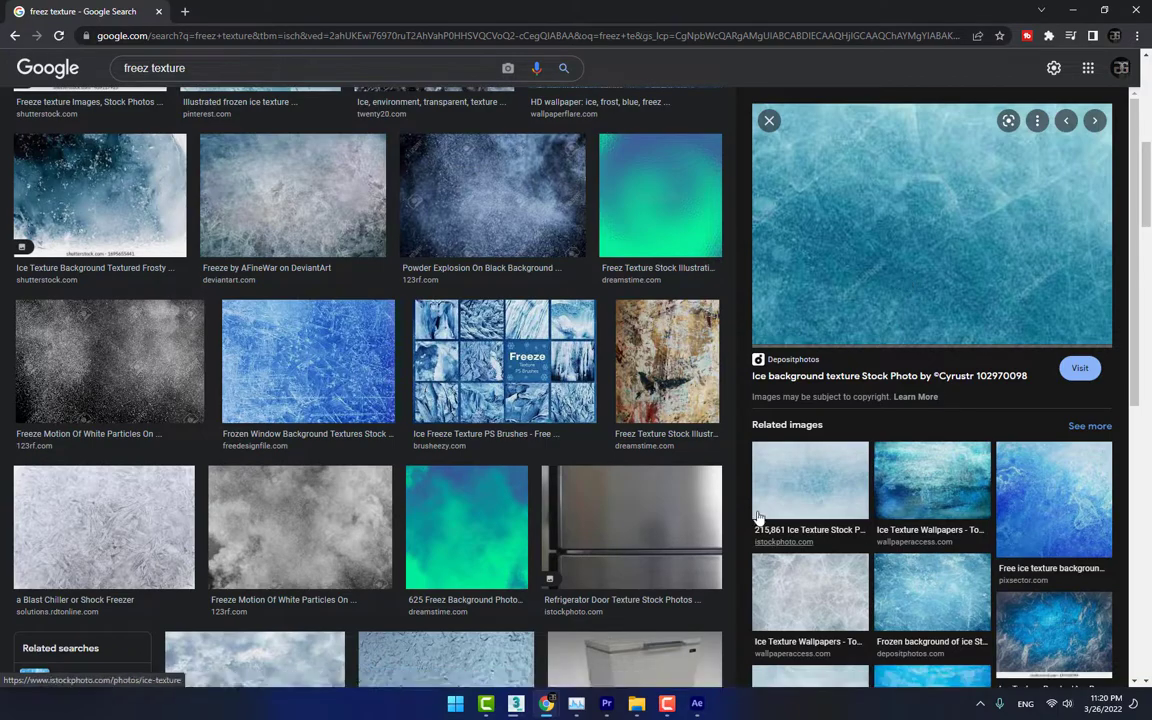
scroll(514, 391, down, 8)
scroll(515, 391, down, 8)
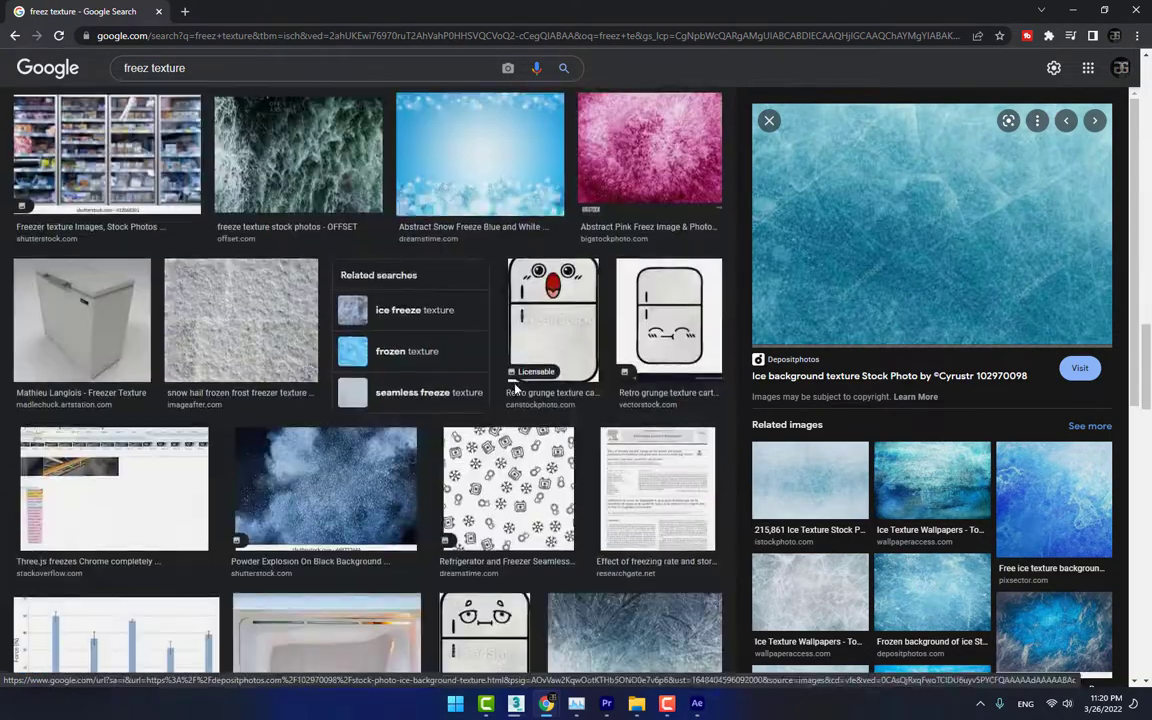
scroll(515, 391, up, 12)
scroll(515, 391, up, 10)
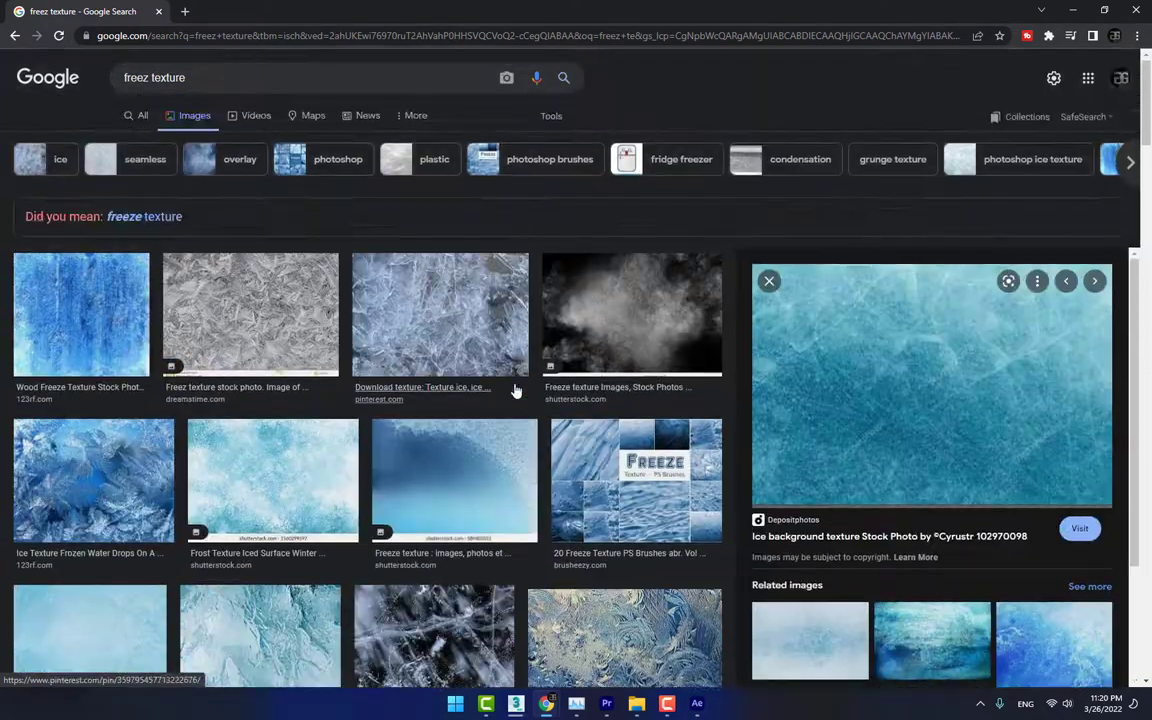
scroll(134, 316, down, 10)
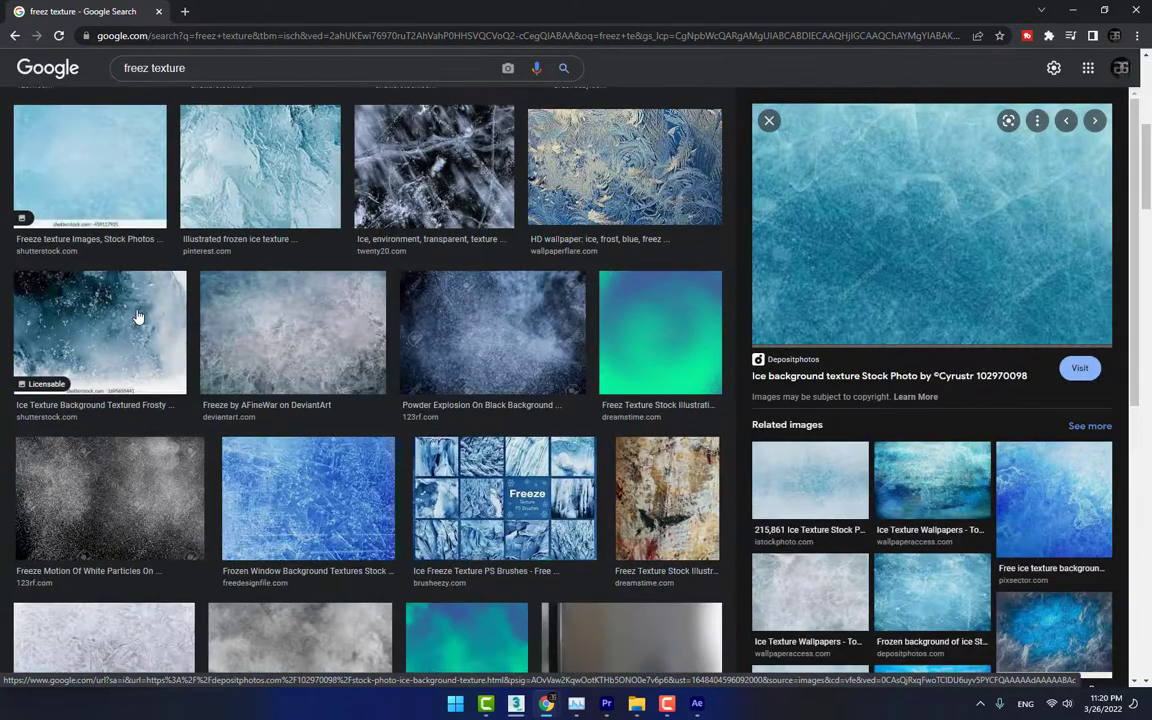
scroll(183, 319, up, 3)
scroll(183, 319, up, 4)
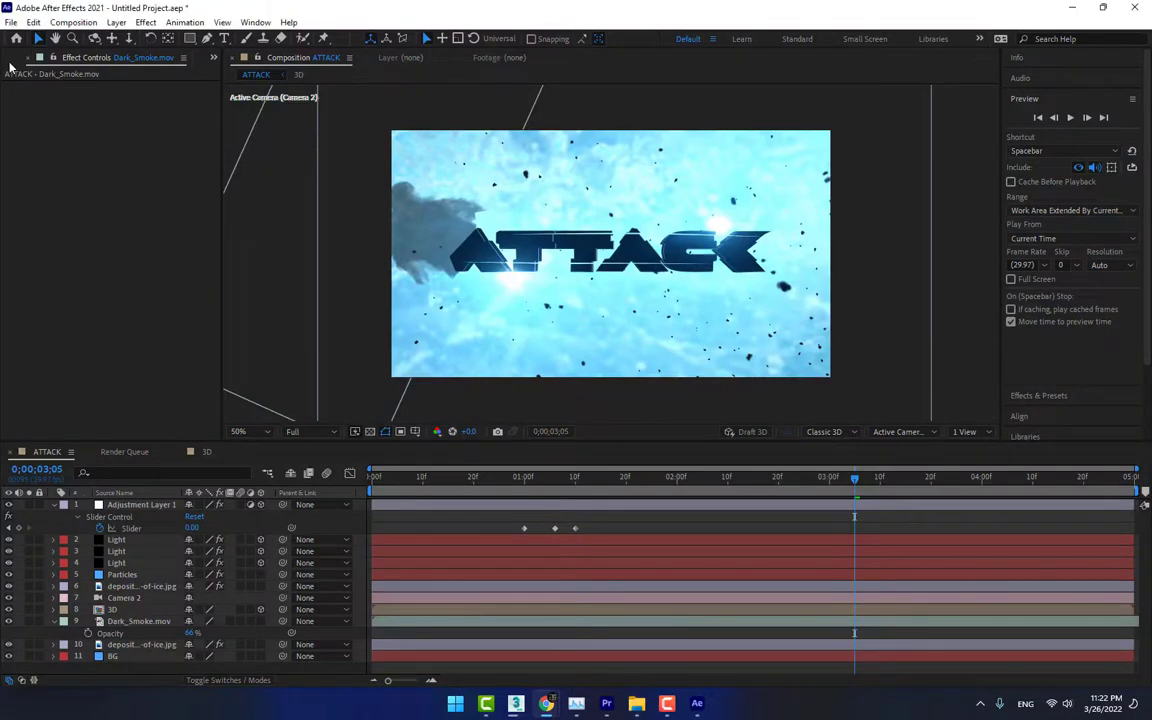
Back in After Effects, import preview16.jpg from the Desktop, place it directly above BG, and enlarge it to the composition width
click(15, 57)
double_click(94, 264)
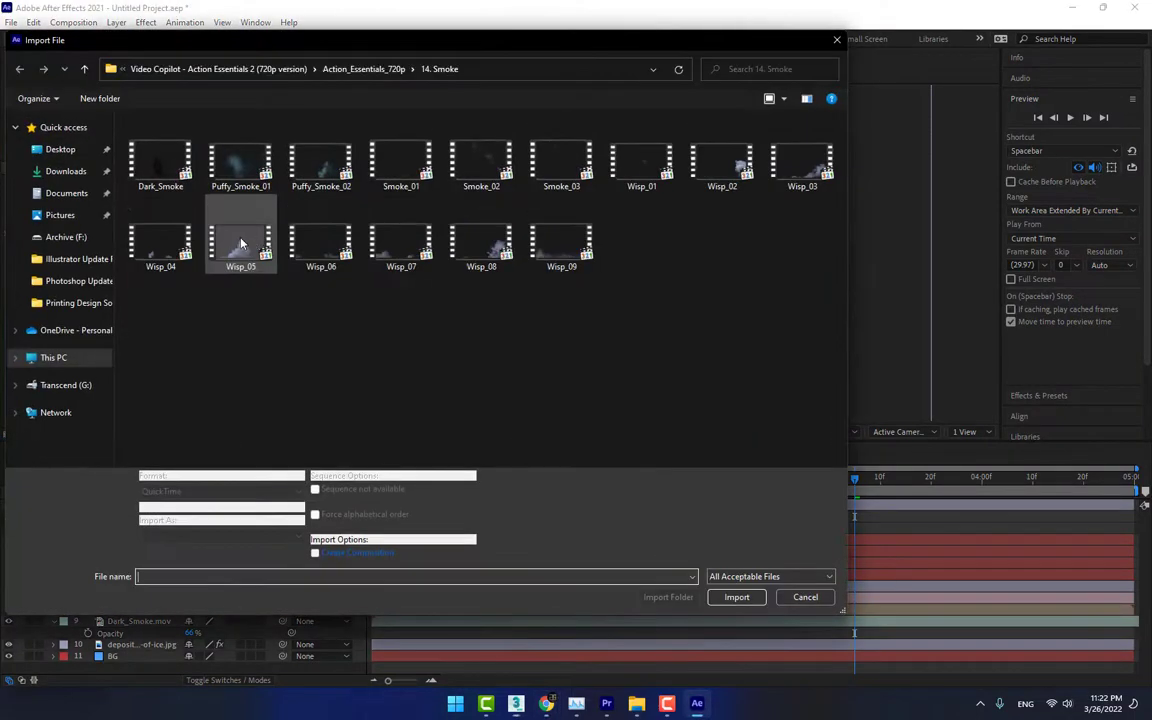
click(58, 149)
double_click(321, 165)
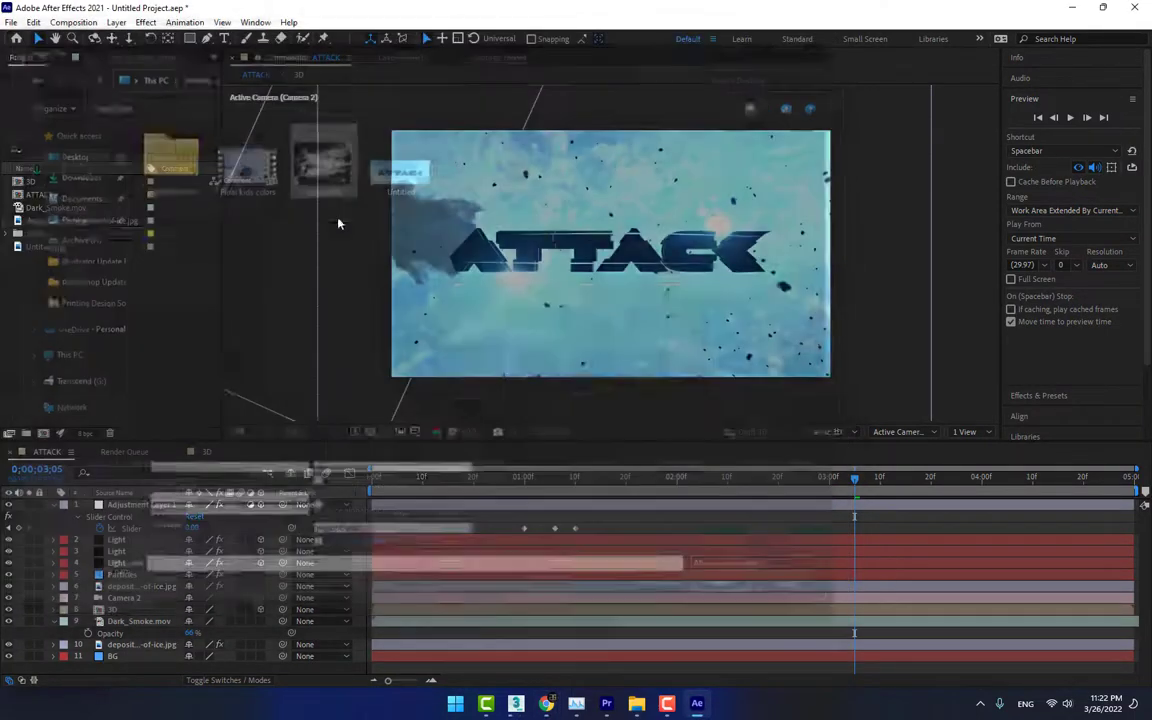
drag(161, 453, 154, 655)
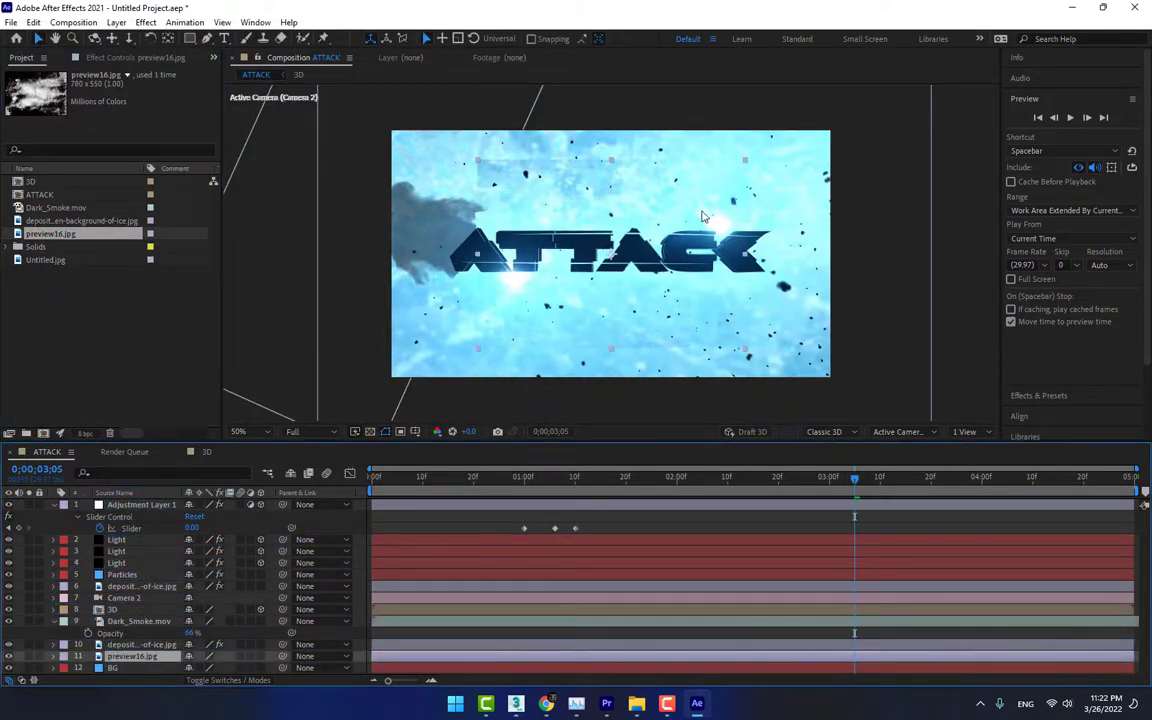
drag(746, 161, 830, 127)
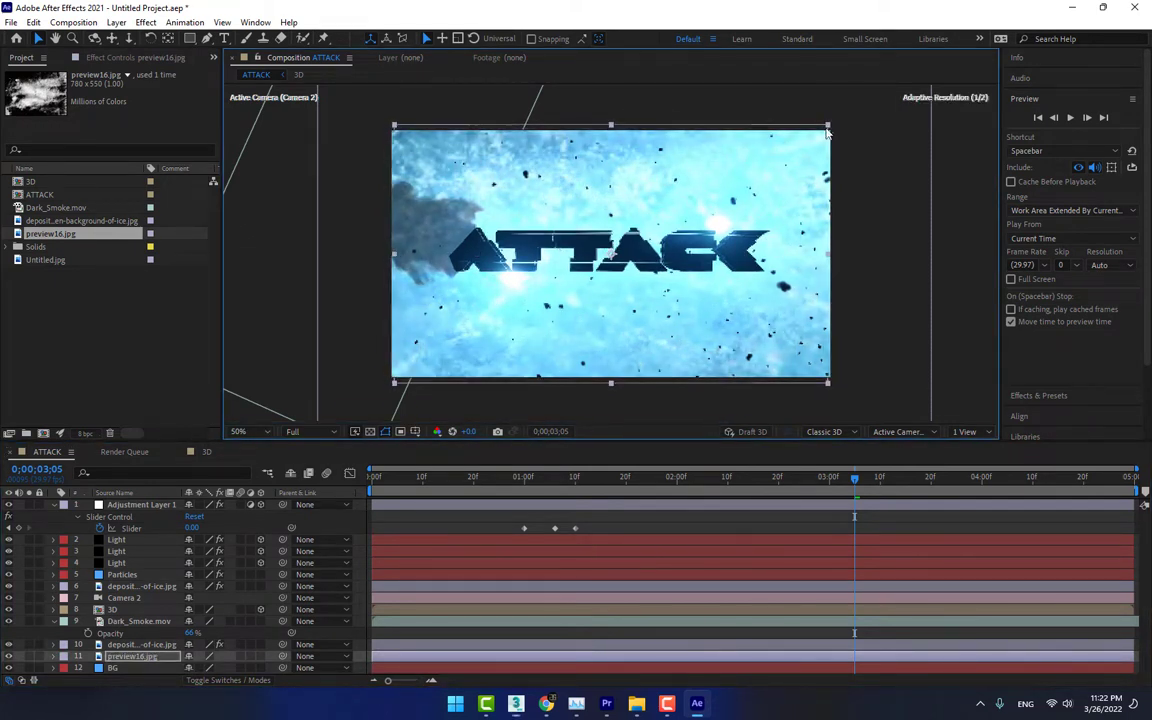
Hide the ice texture layer above preview16.jpg and try successive blending modes on preview16.jpg
click(121, 646)
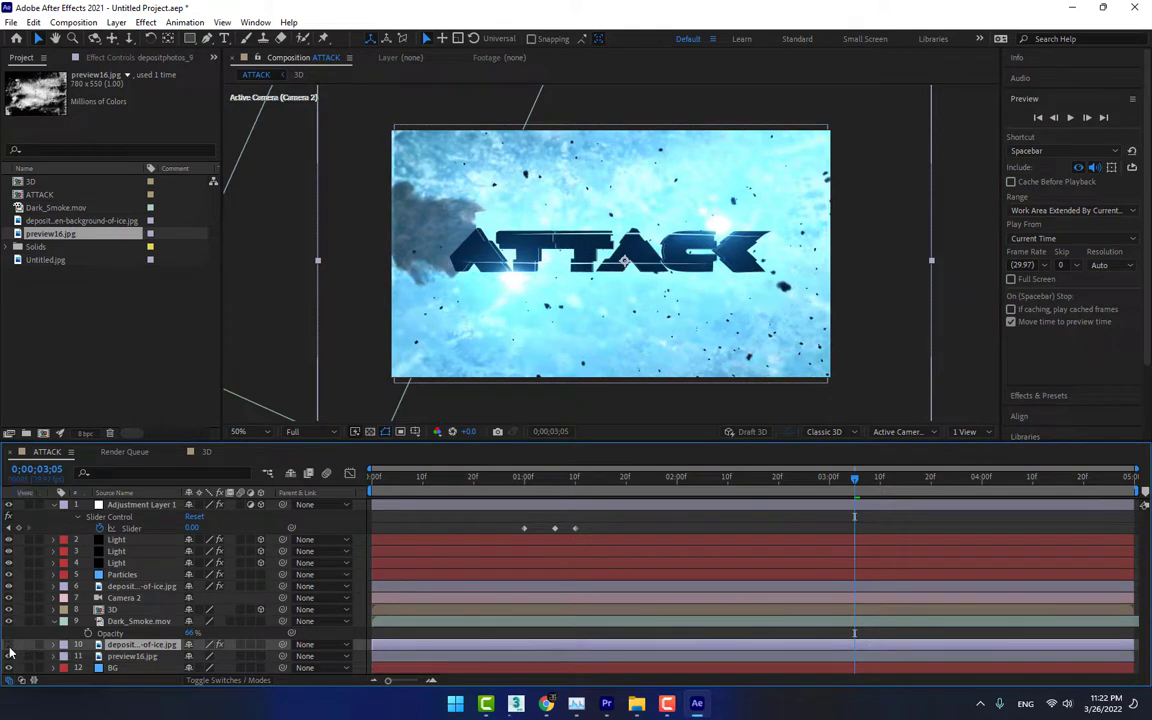
click(9, 646)
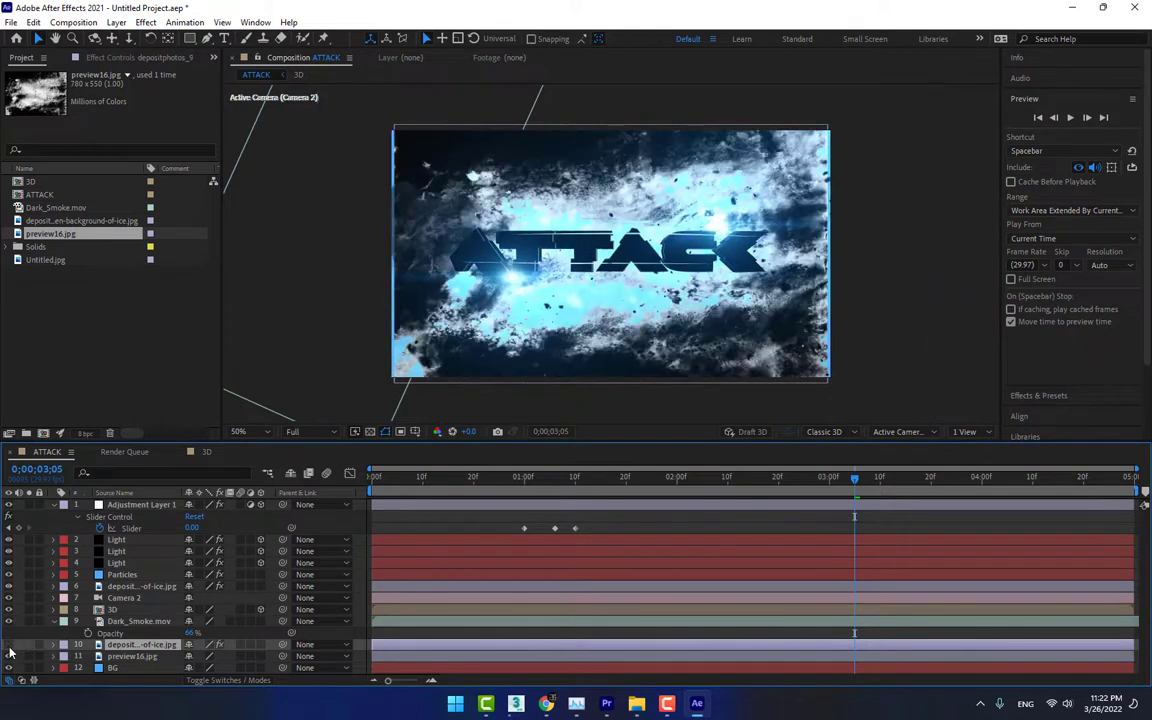
click(137, 656)
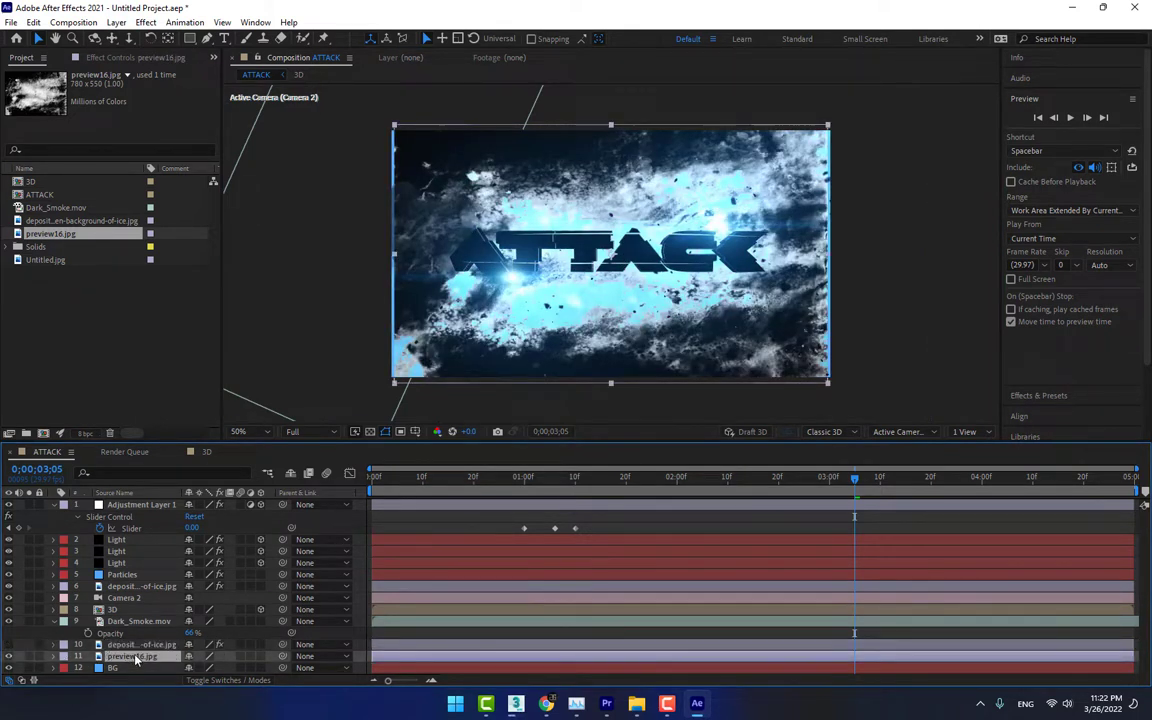
key(shift+equal)
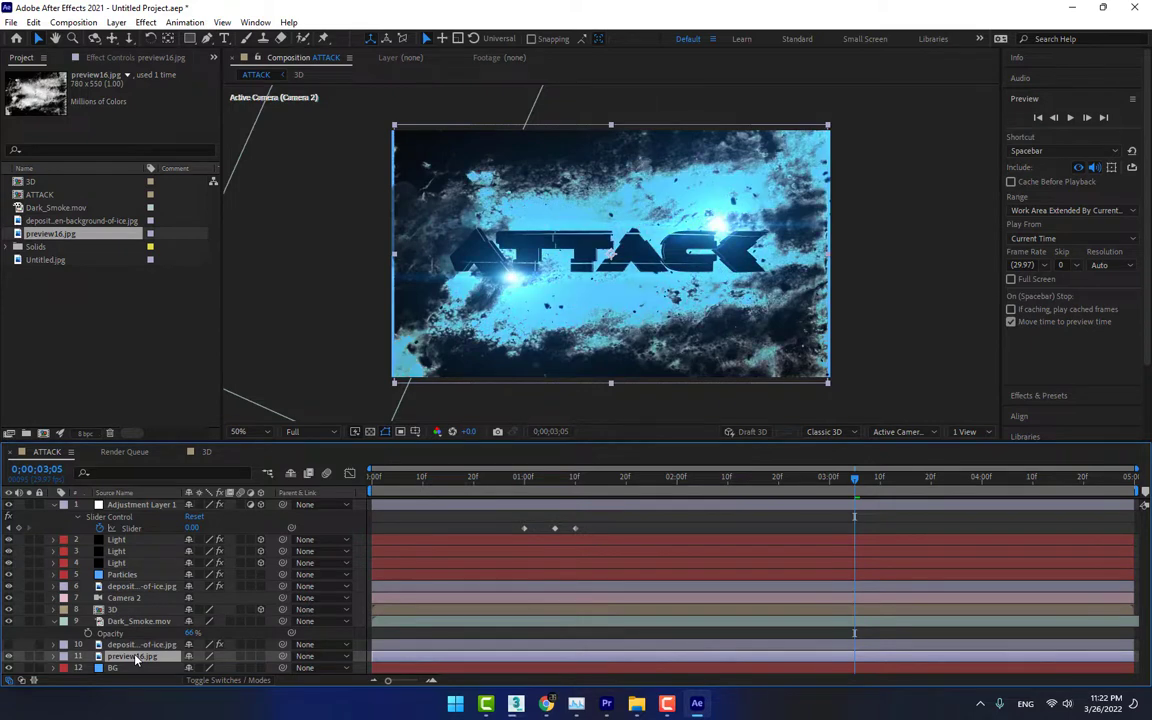
key(shift+equal)
key(shift+equal)
key(shift+equal)
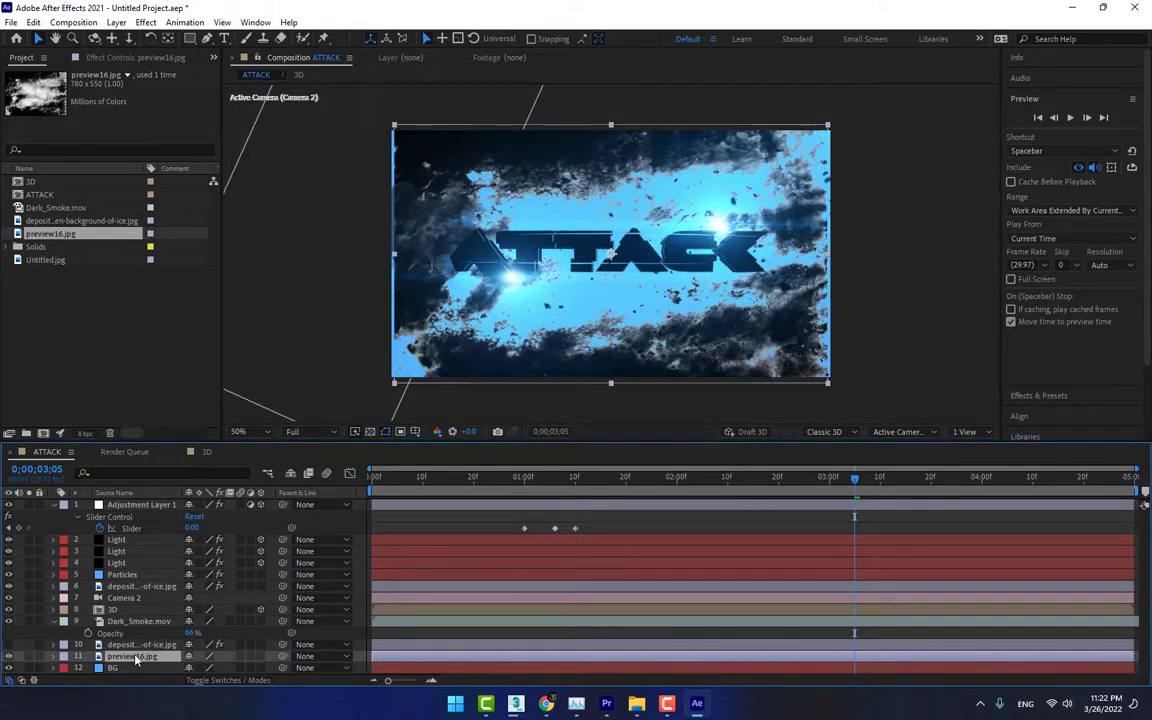
key(shift+equal)
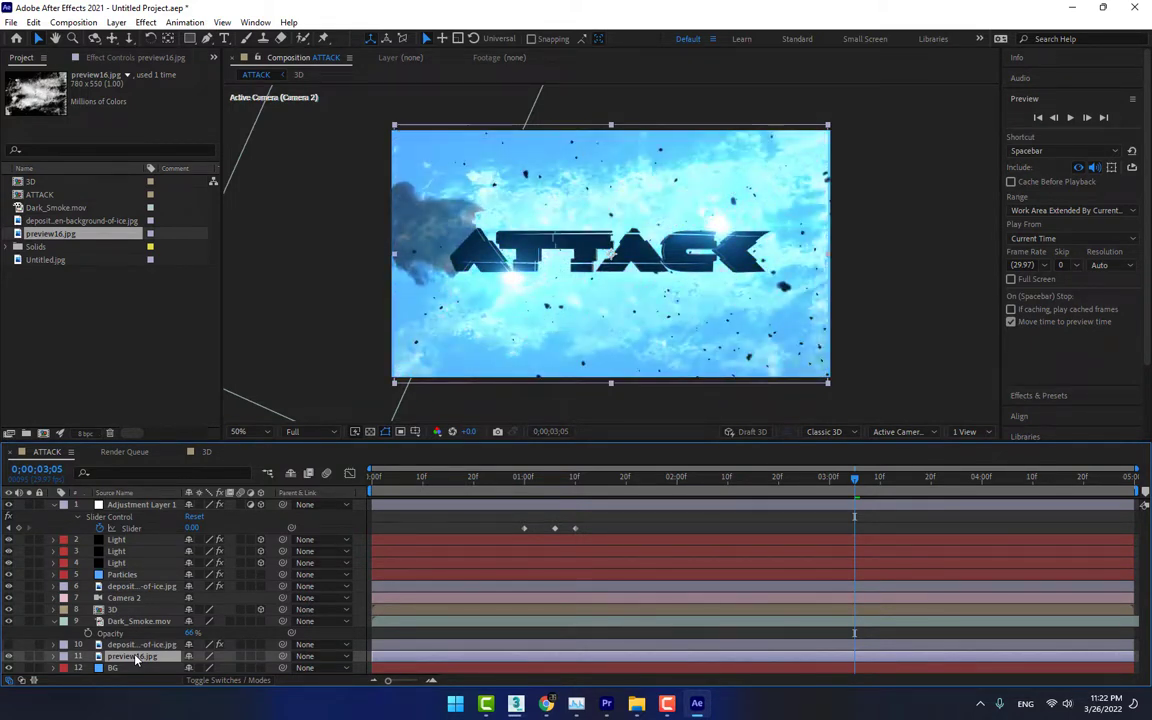
key(shift+equal)
key(shift+equal)
key(shift+equal)
key(shift+equal)
key(shift+equal)
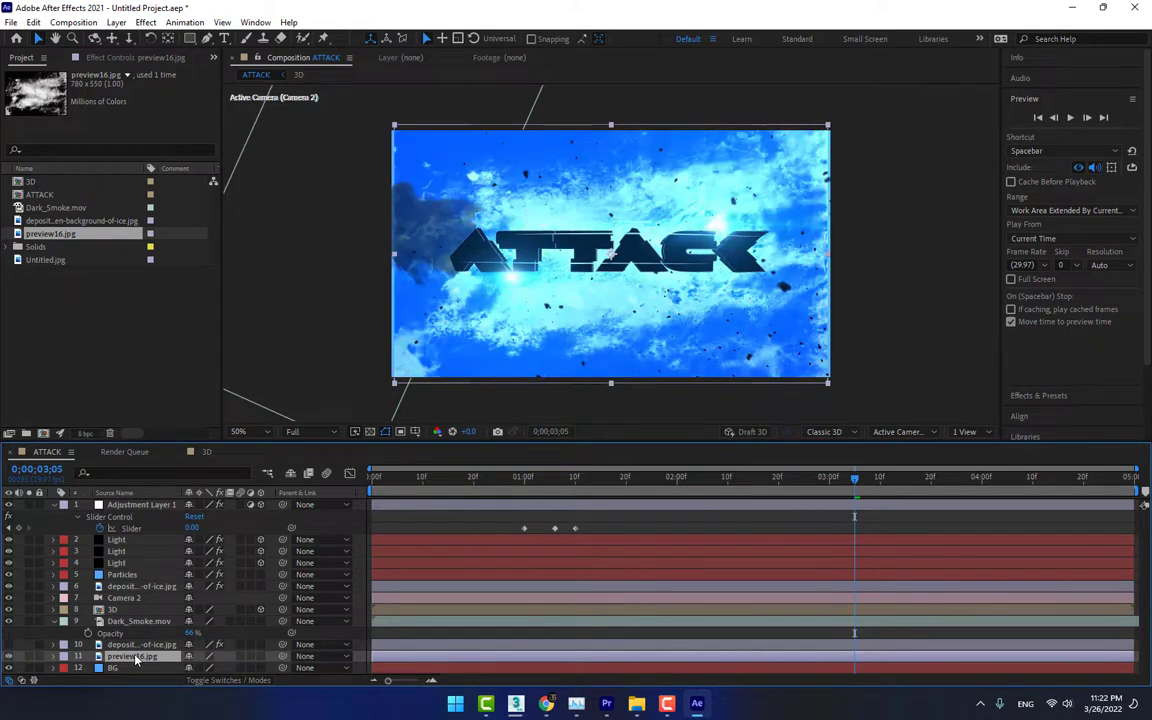
key(shift+equal)
key(shift+equal)
key(shift+equal)
key(shift+equal)
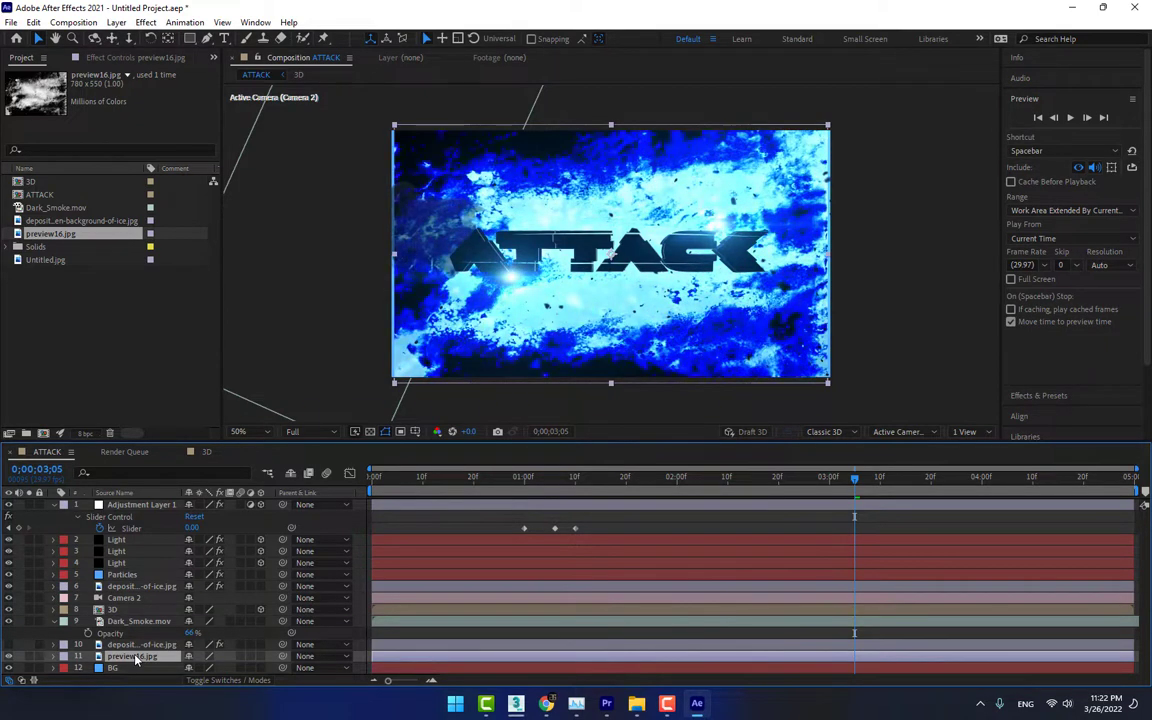
key(shift+equal)
key(shift+equal)
key(shift+equal)
key(shift+equal)
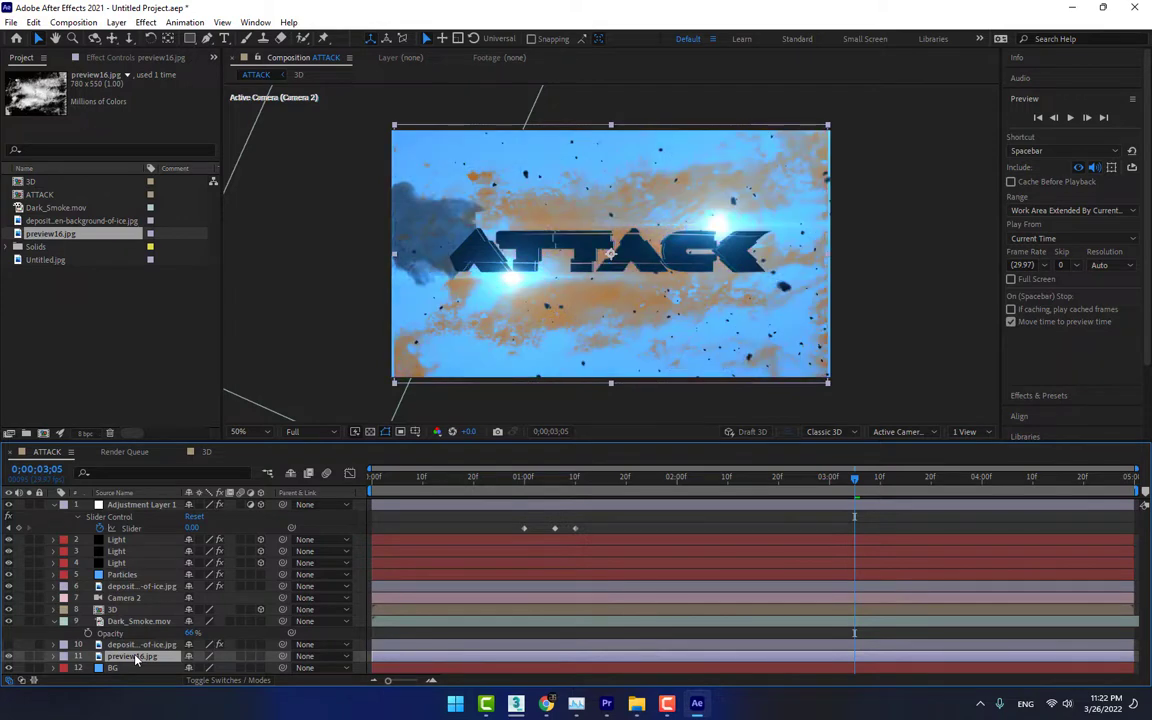
key(shift+equal)
key(shift+equal)
key(shift+equal)
key(shift+equal)
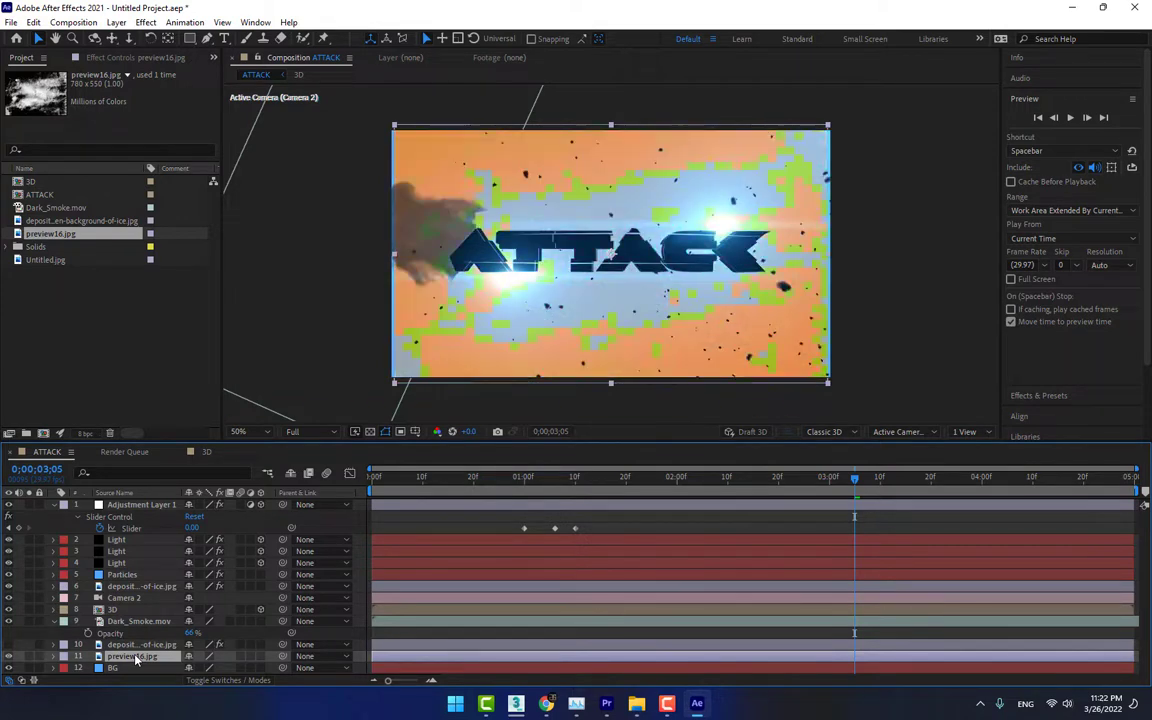
key(shift+equal)
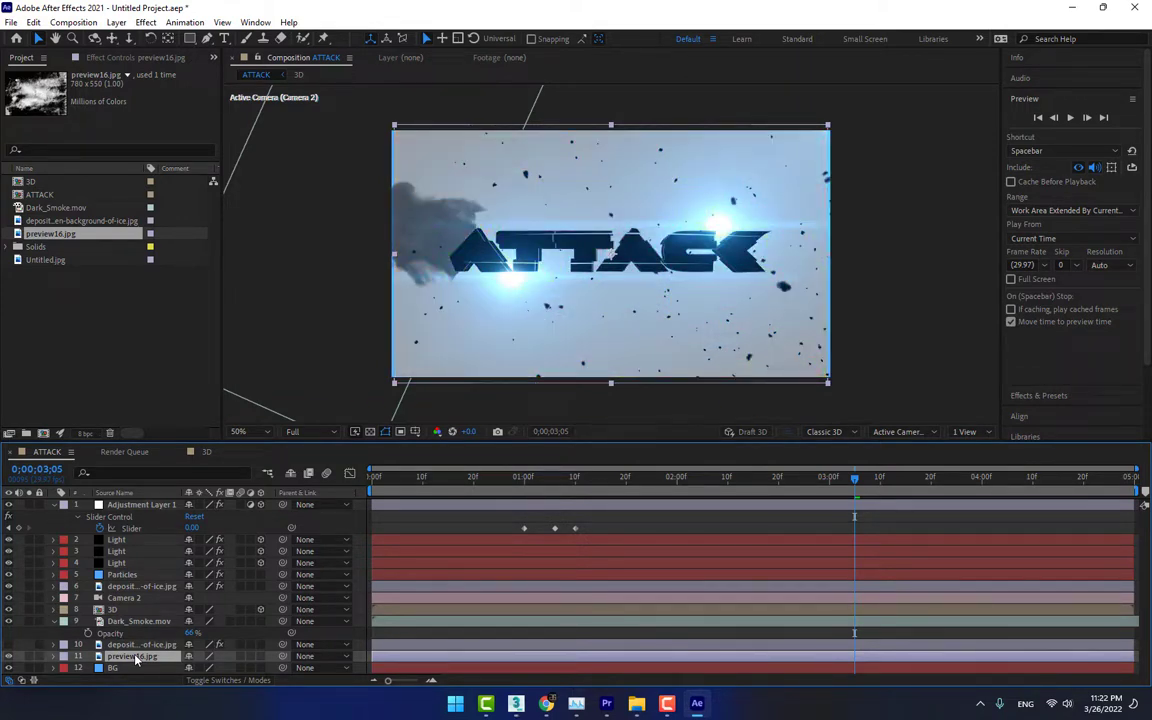
Delete the preview16.jpg layer from the composition and show the ice texture layer above BG again
key(Delete)
click(60, 645)
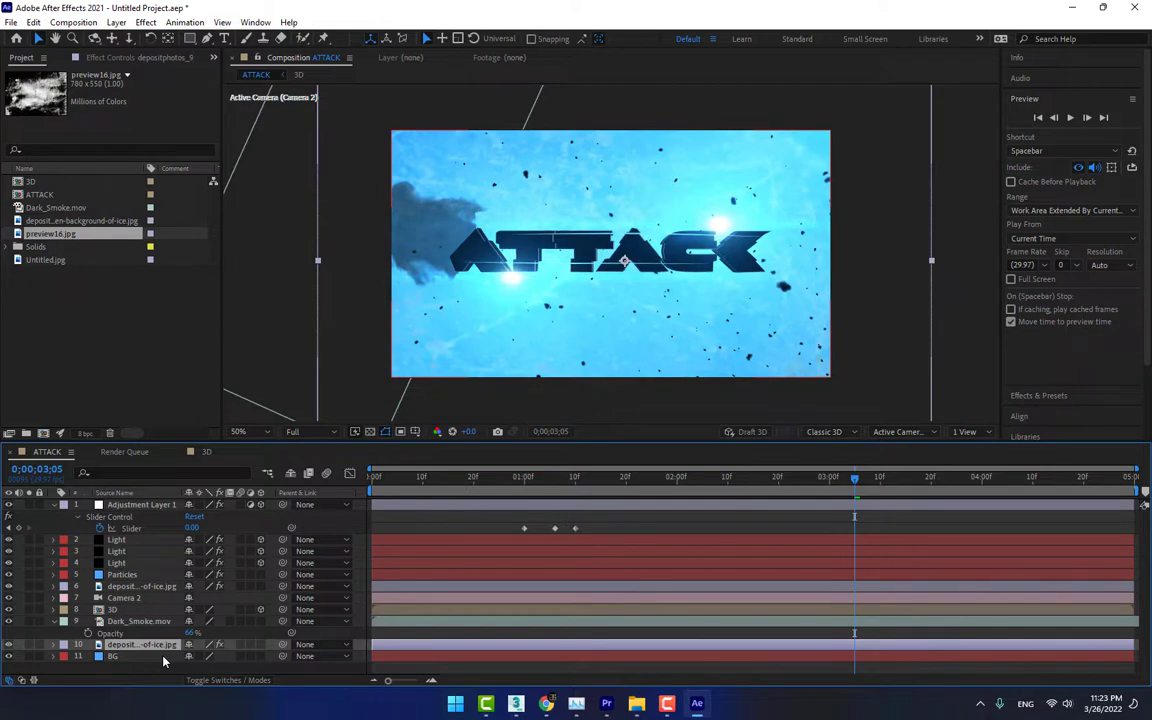
Change the BG solid's color to a darker, deeper blue
click(153, 657)
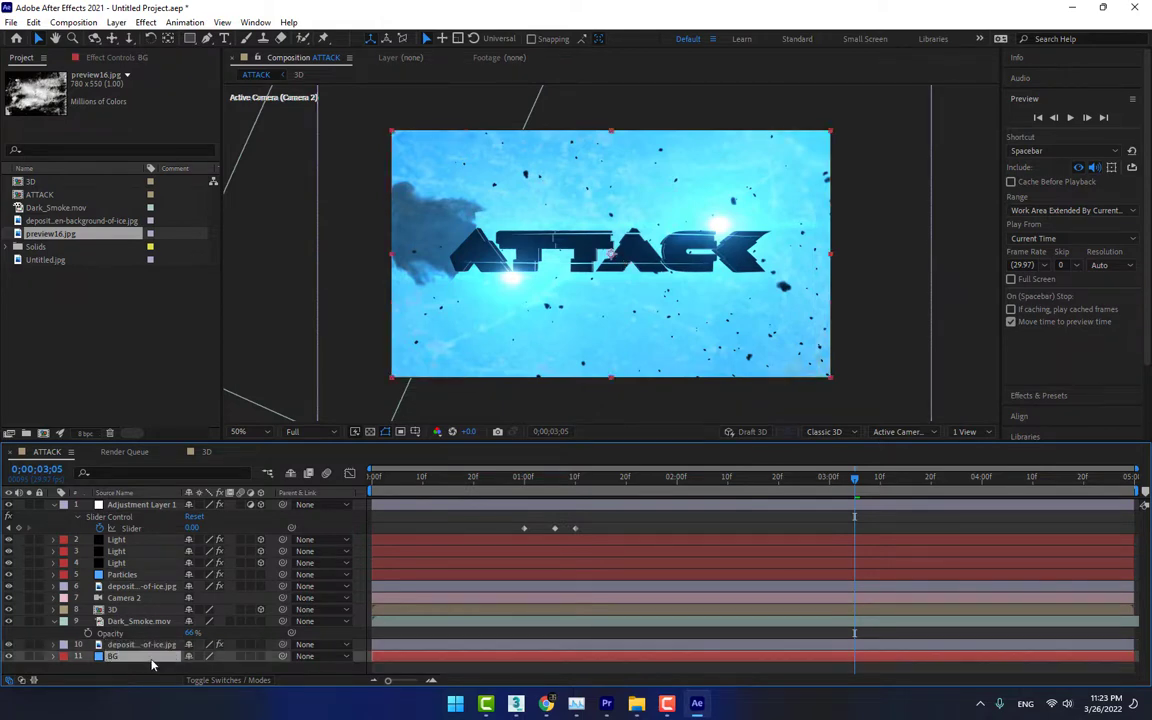
key(ctrl+shift+y)
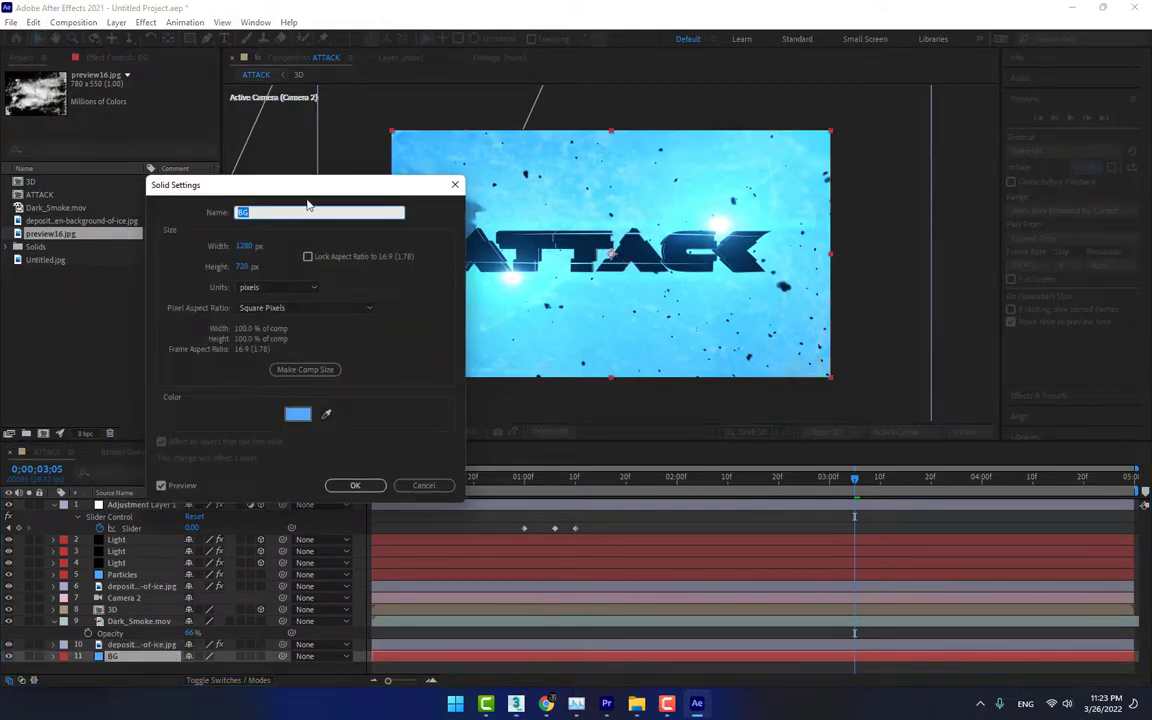
drag(309, 190, 878, 321)
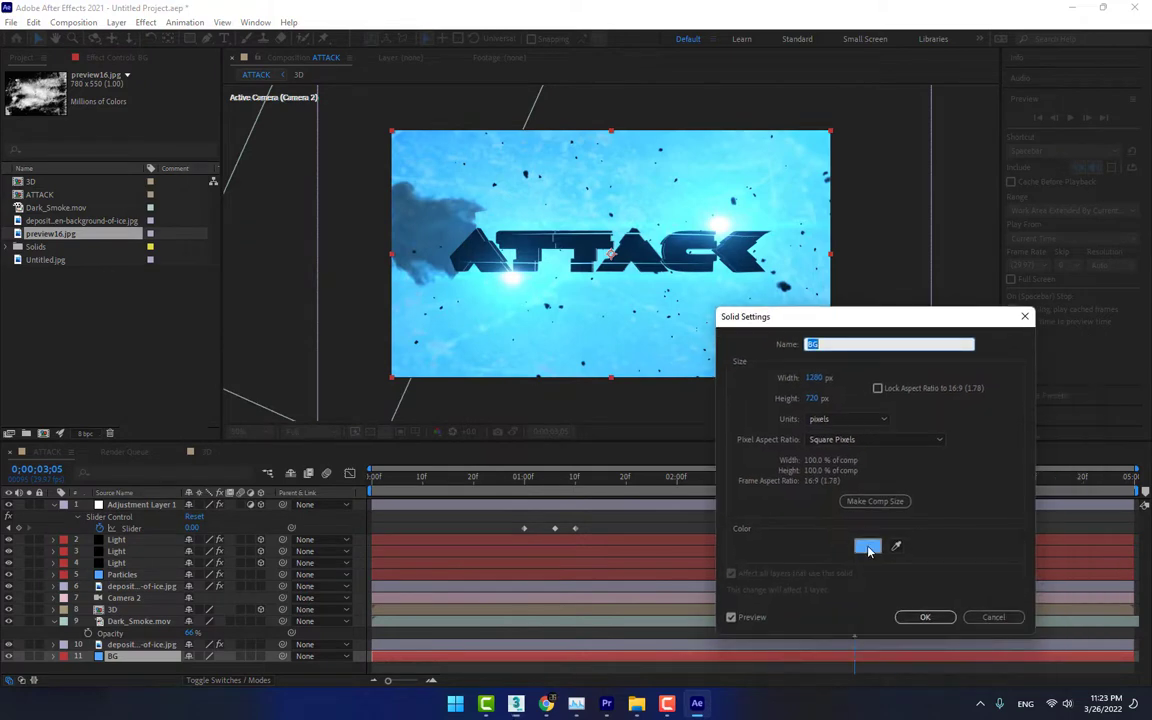
click(867, 547)
mouse_move(884, 417)
mouse_down()
mouse_move(915, 450)
mouse_move(905, 472)
mouse_move(944, 490)
mouse_up()
click(1069, 404)
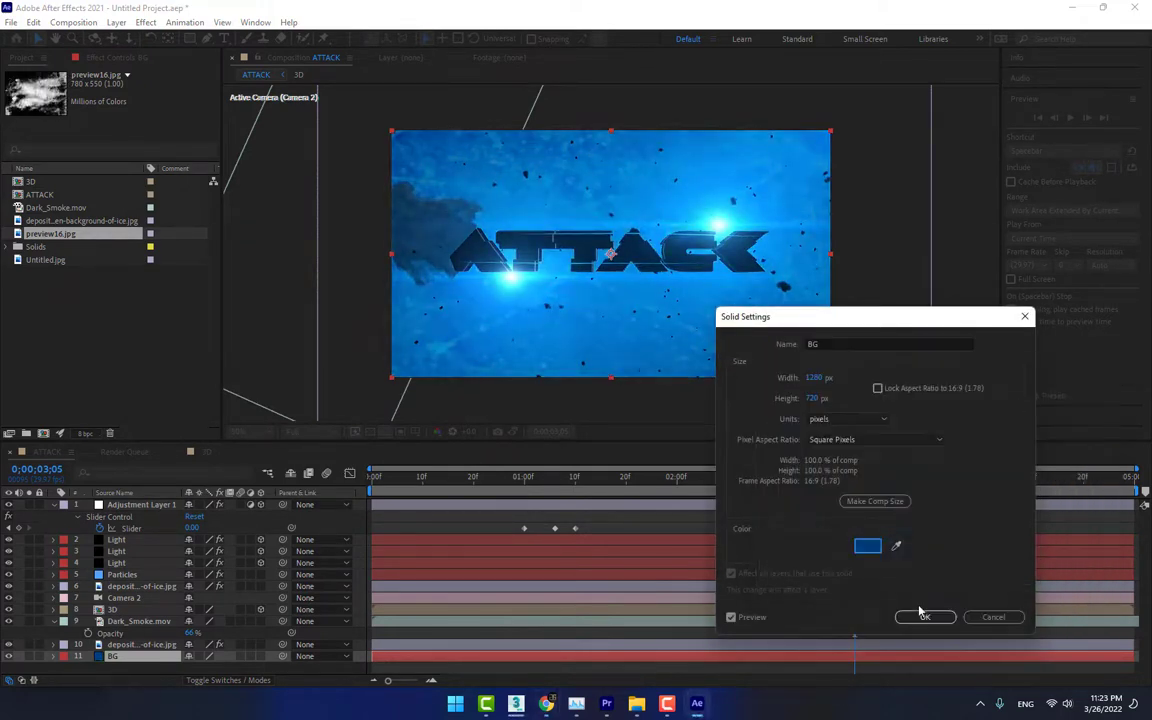
click(922, 616)
Compare the frame with and without the upper ice texture layer, and set Dark_Smoke's opacity to 65%
click(10, 587)
click(10, 587)
mouse_move(190, 633)
mouse_down()
mouse_move(225, 633)
mouse_move(189, 633)
mouse_up()
Adjust the opacity of the ice texture layer above BG and move the 3D layer above the upper ice texture
click(141, 645)
key(t)
drag(192, 657, 180, 657)
mouse_move(120, 610)
mouse_down()
mouse_move(137, 543)
mouse_move(122, 593)
mouse_up()
Scale the ice texture layer above BG to 149% and set the Dark_Smoke layer's opacity to 76%
click(141, 645)
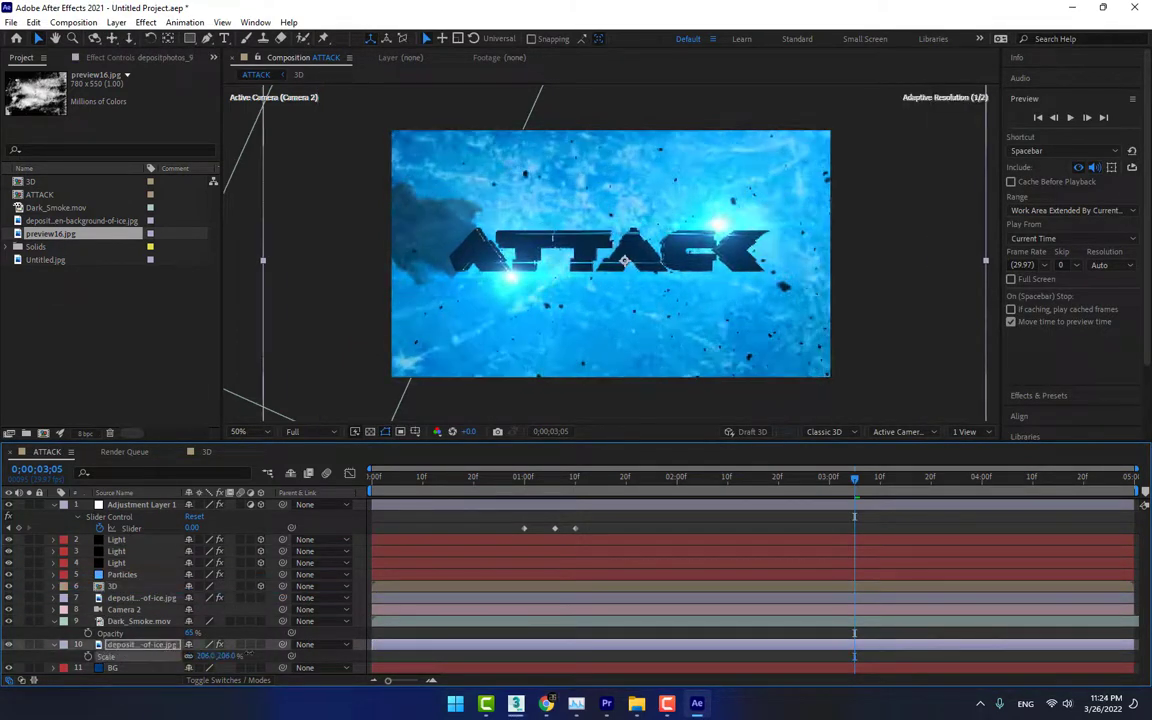
key(s)
drag(190, 633, 199, 633)
click(337, 518)
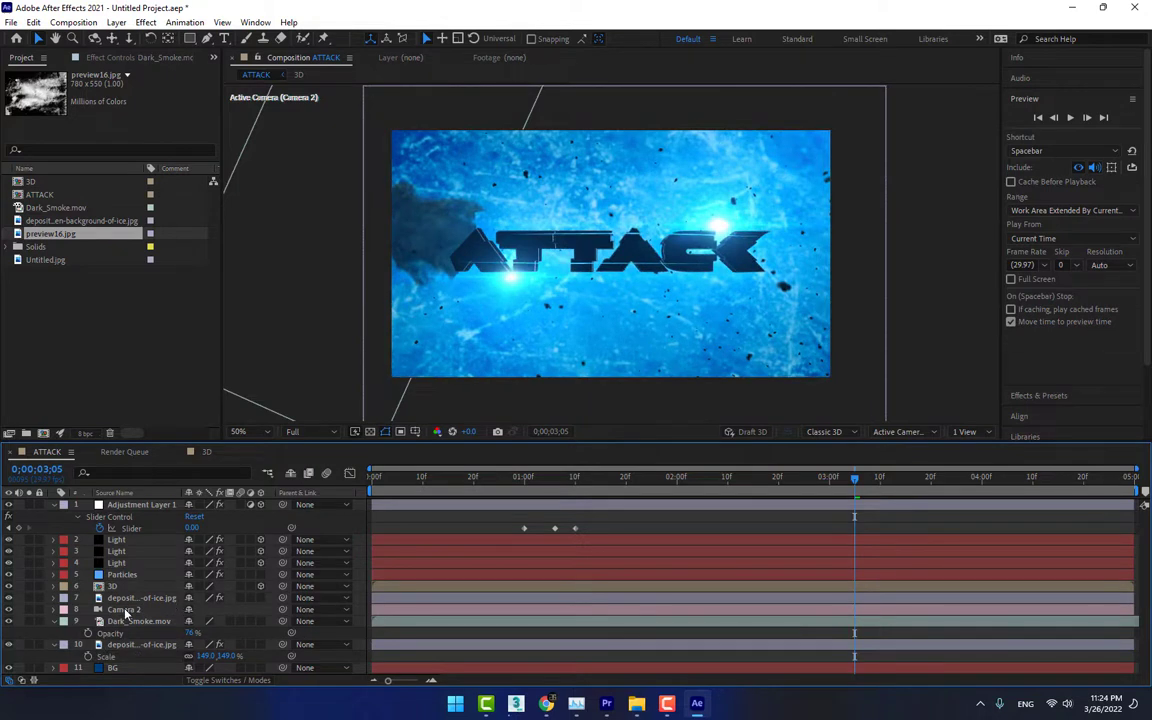
Make the Dark_Smoke layer start at 0;00;01;10, where the ATTACK title has landed
click(513, 477)
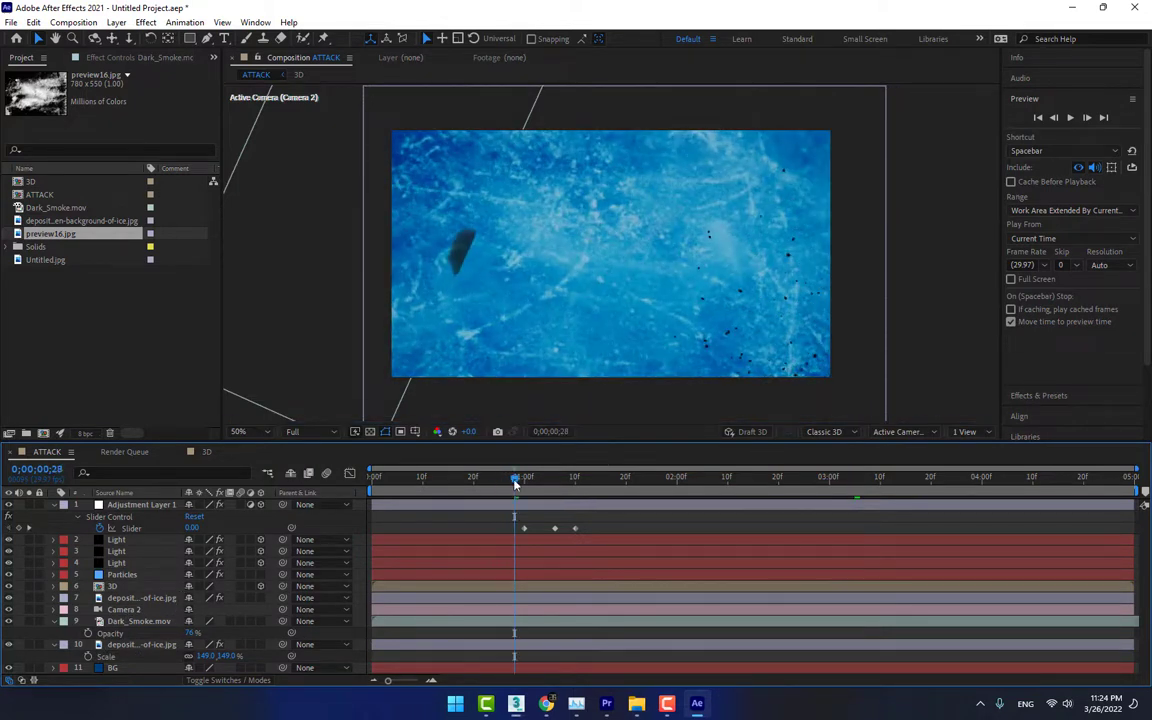
click(523, 478)
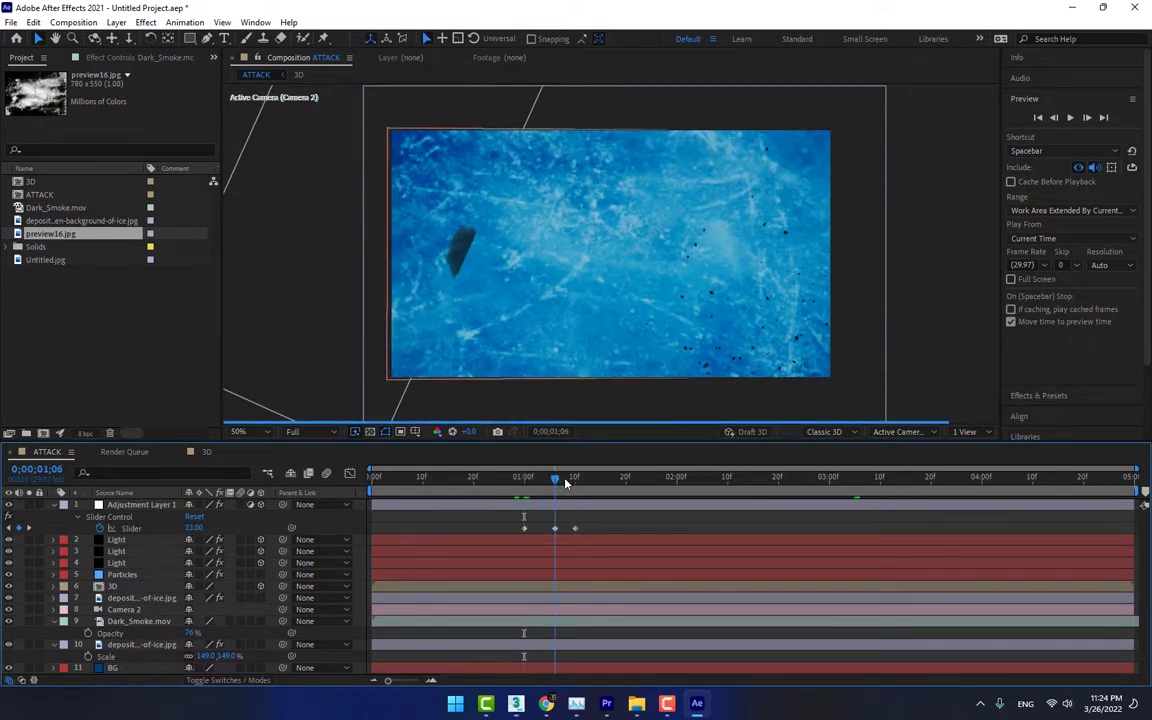
click(575, 477)
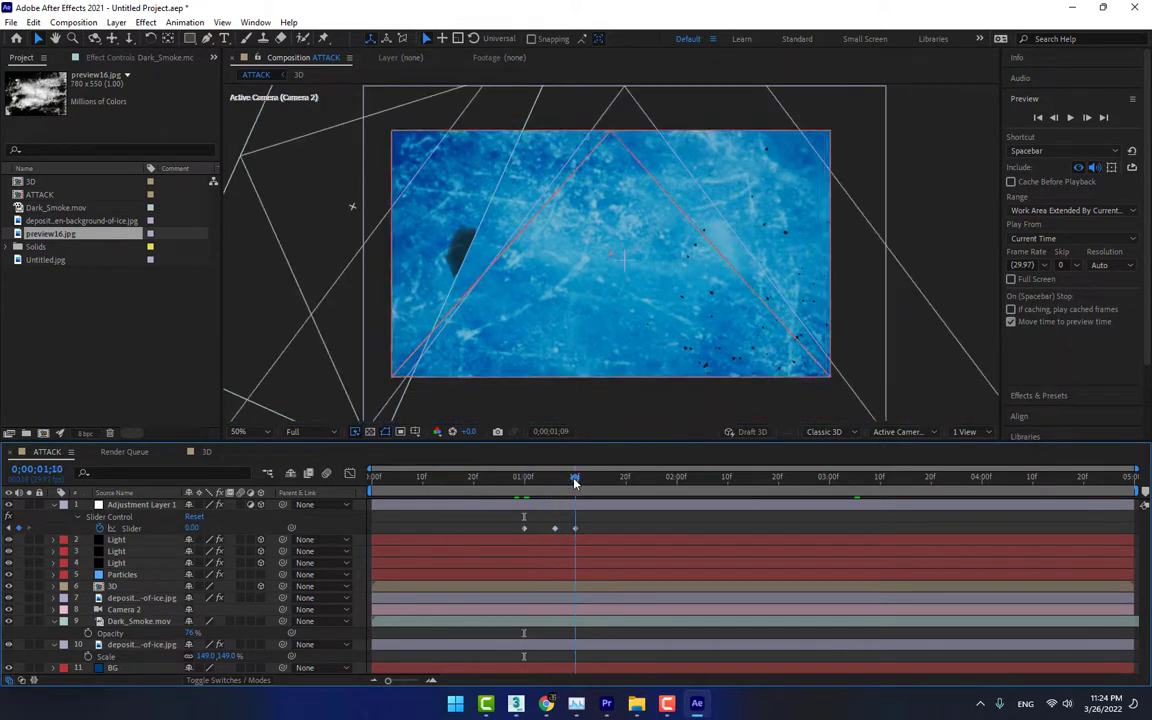
click(139, 620)
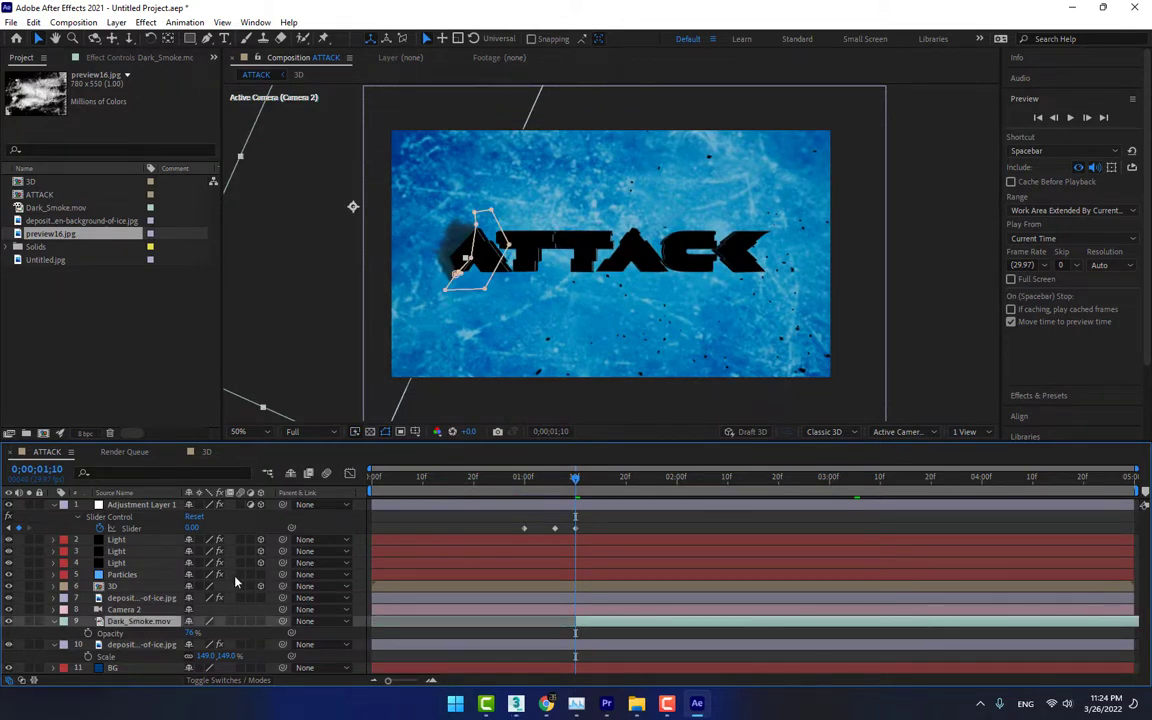
Start the work area at 0;00;00;29 and preview the title animation up to about 0;00;04;19
click(519, 477)
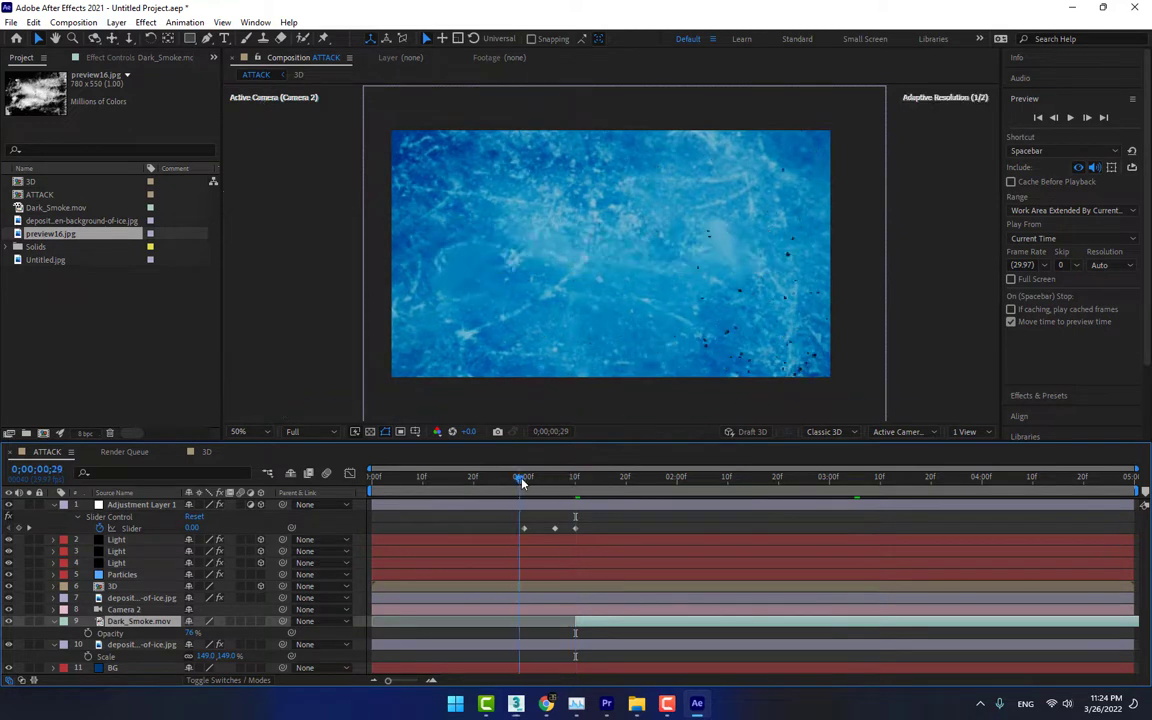
key(b)
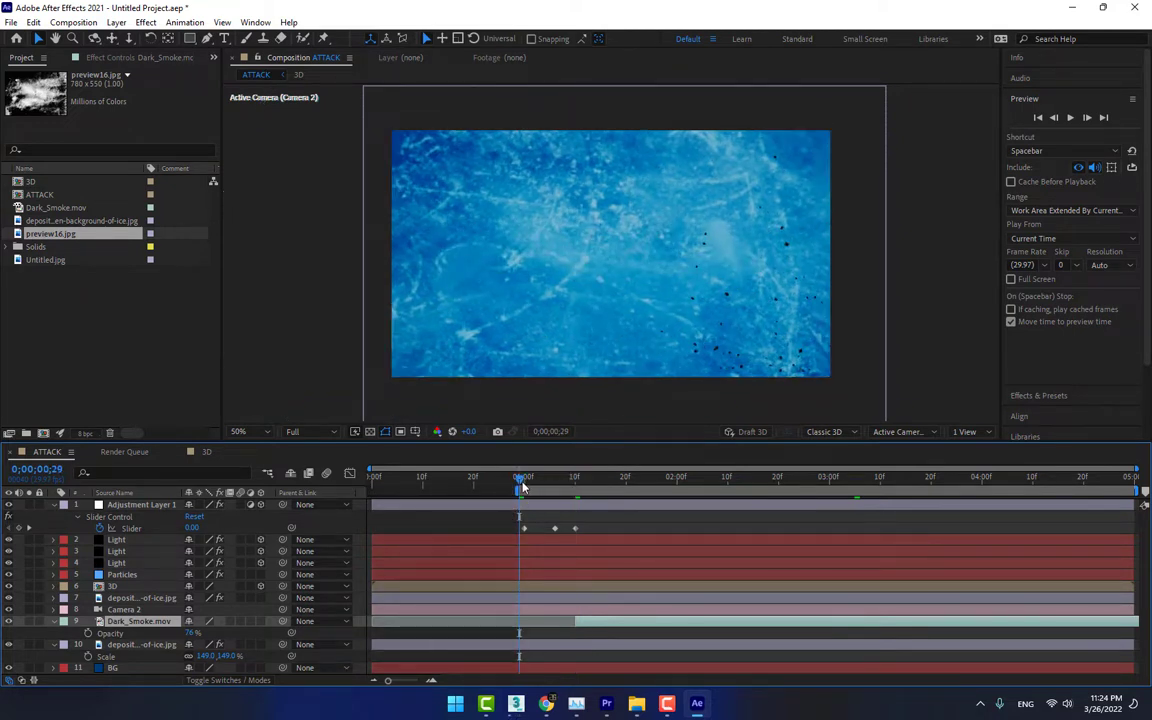
click(1058, 199)
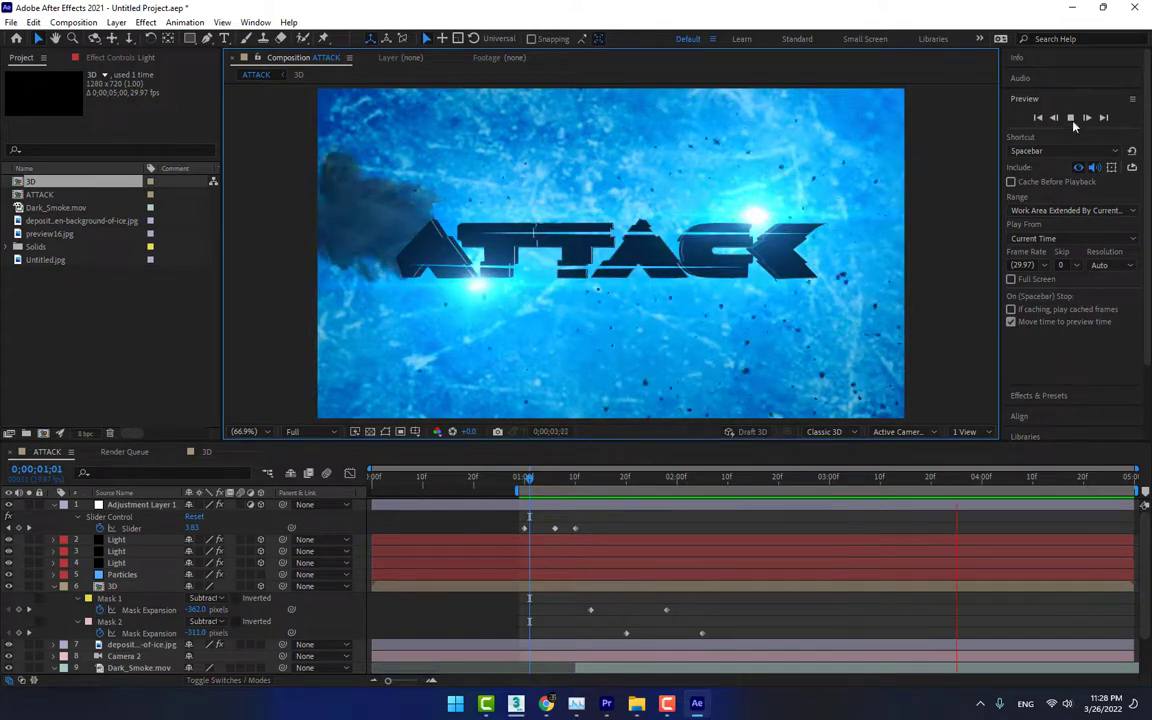
key(space)
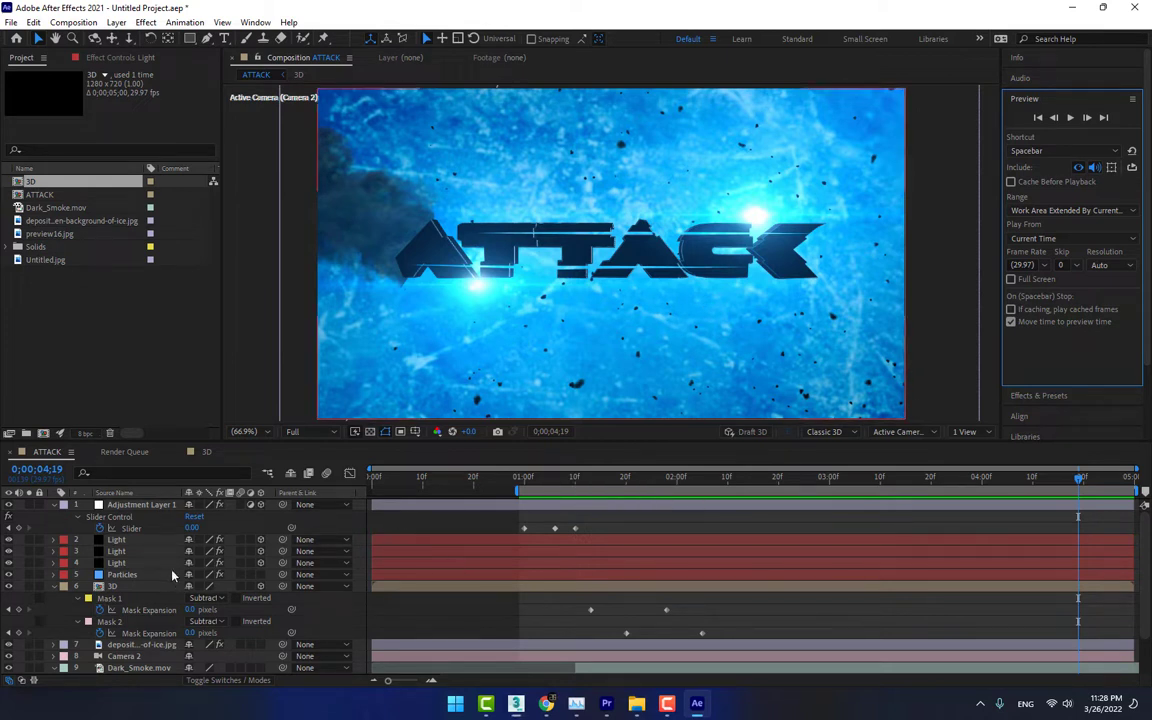
Reveal all mask properties of the 3D layer, then feather Mask 1 by 6 pixels and Mask 2 by 14 pixels
click(127, 608)
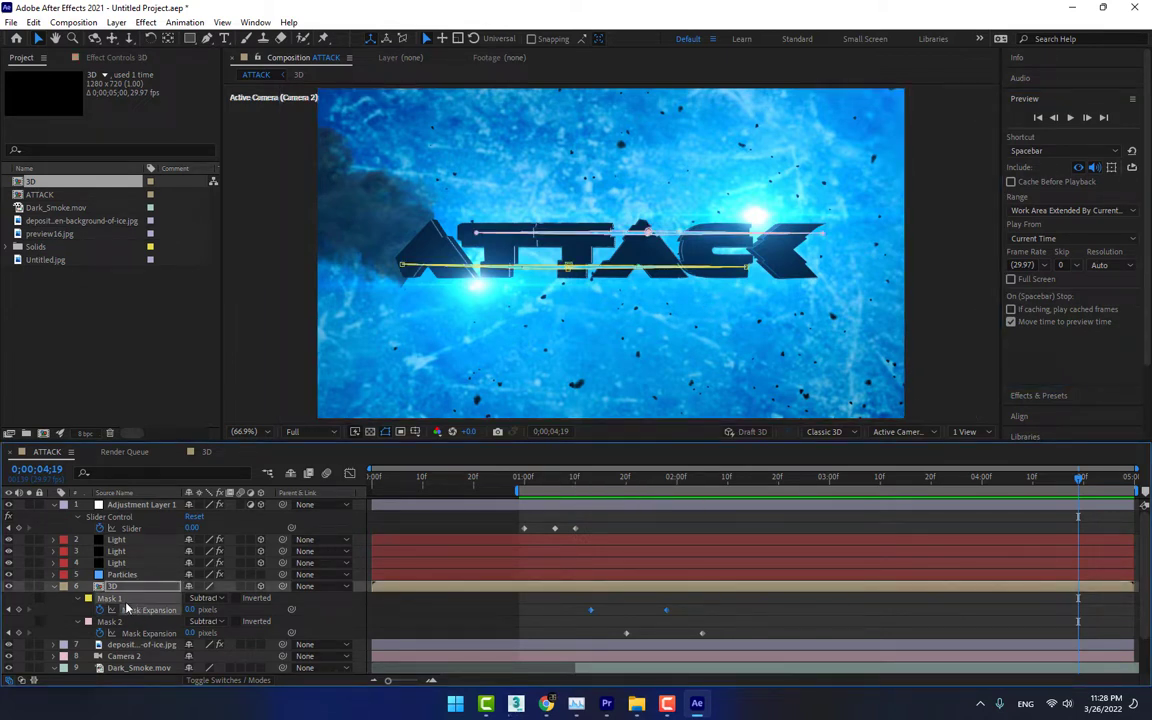
key(m)
key(m)
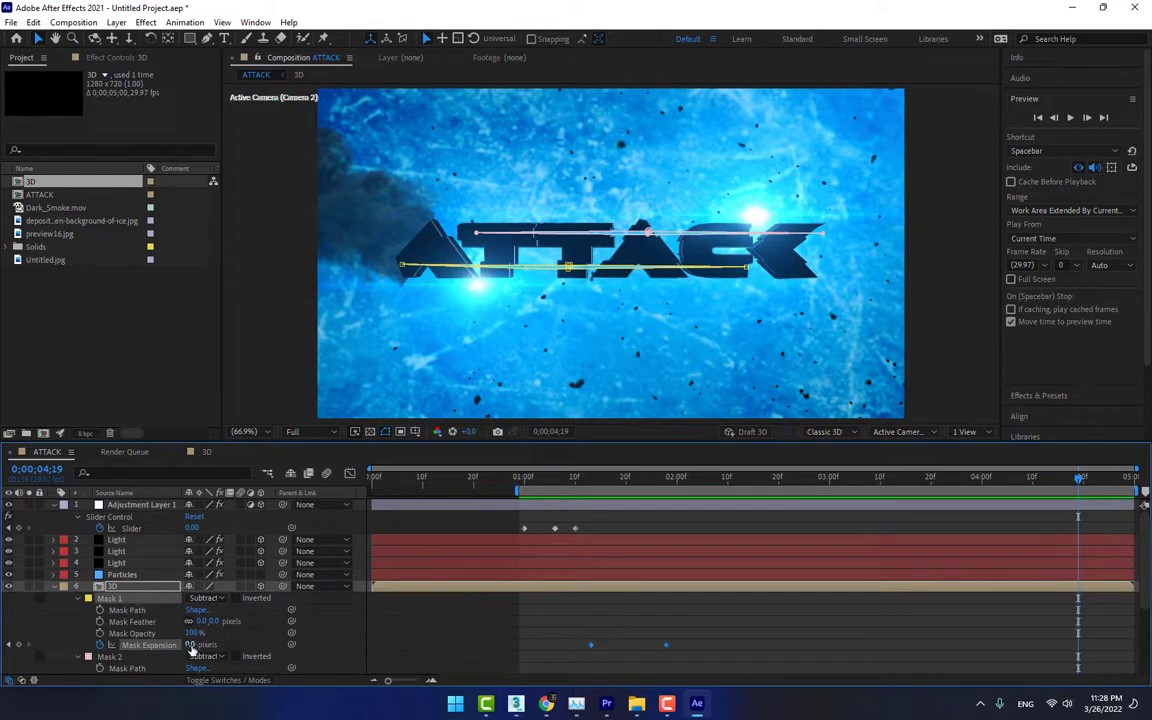
drag(211, 622, 218, 624)
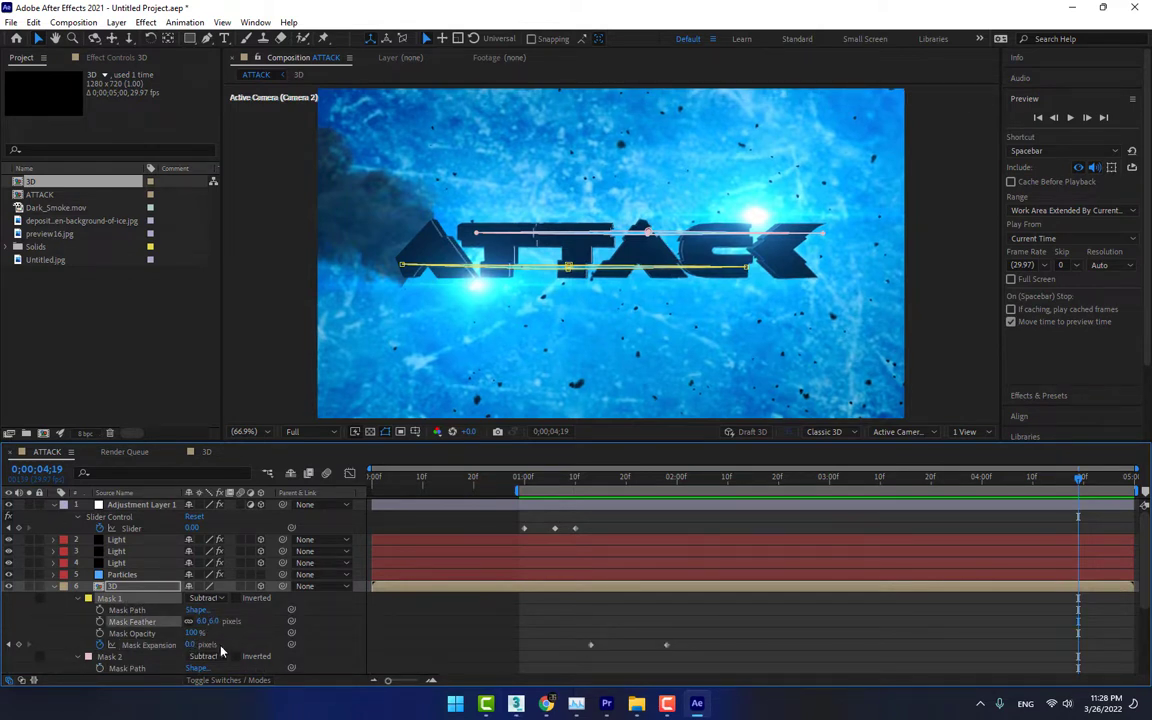
scroll(225, 640, down, 2)
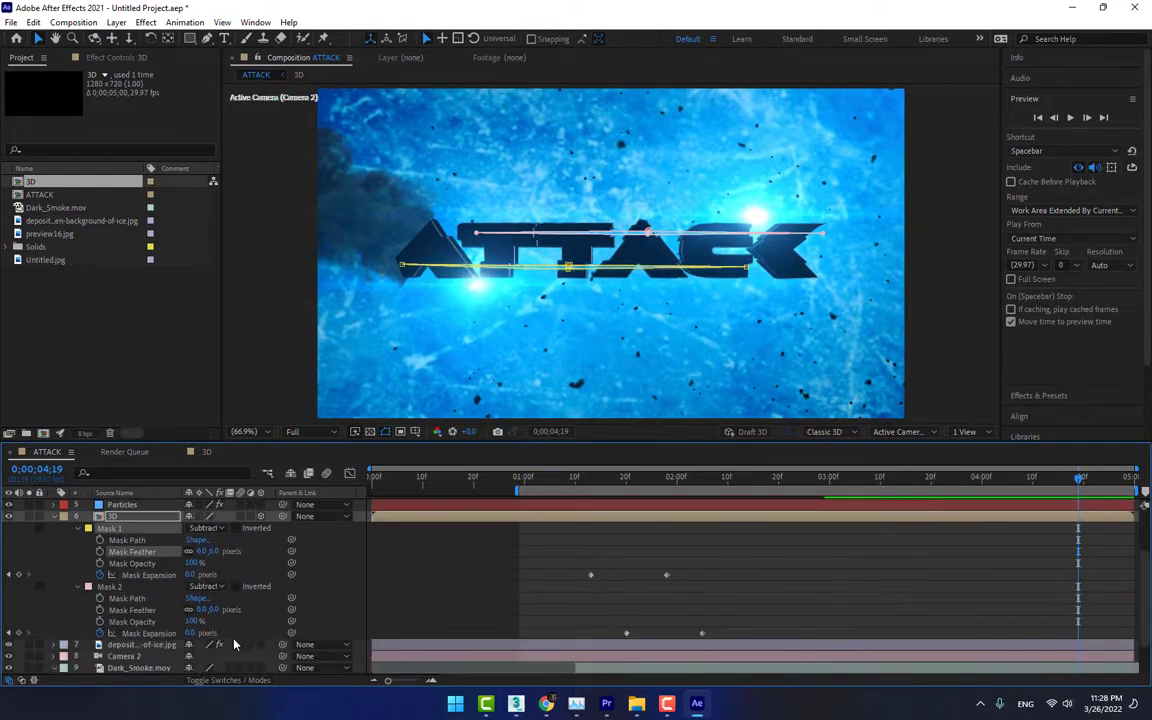
drag(217, 614, 314, 589)
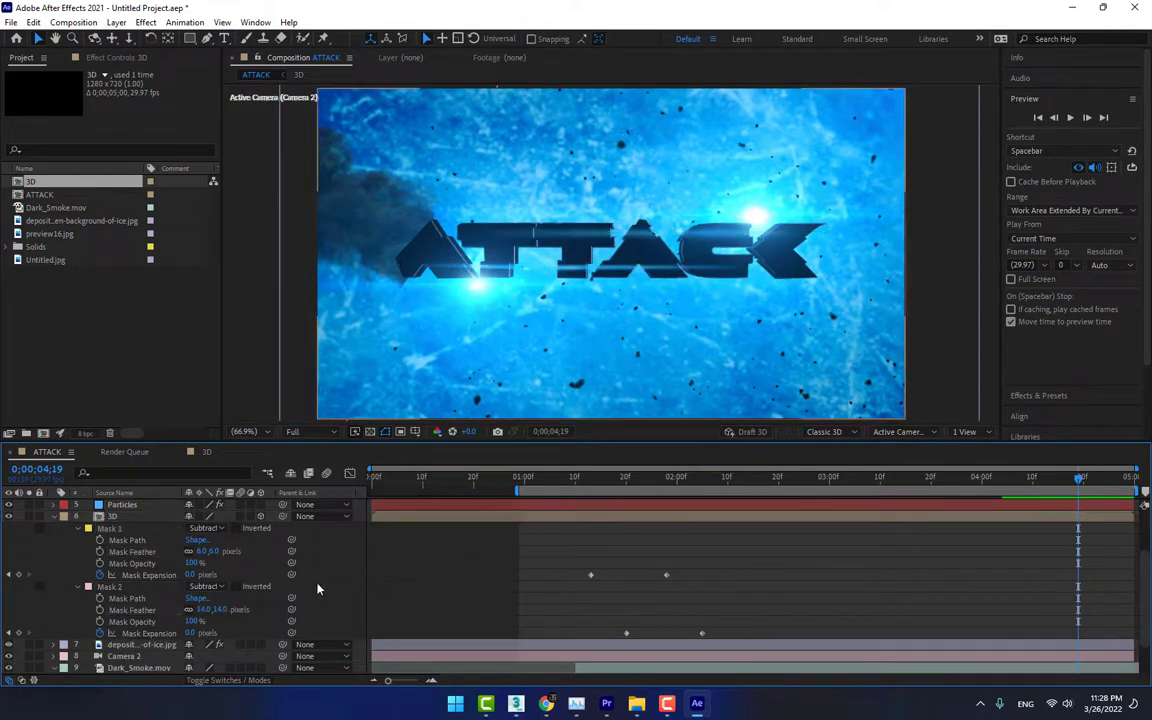
Set the feather of both Mask 1 and Mask 2 on the 3D layer to 1 pixel
click(219, 552)
text(1)
key(Return)
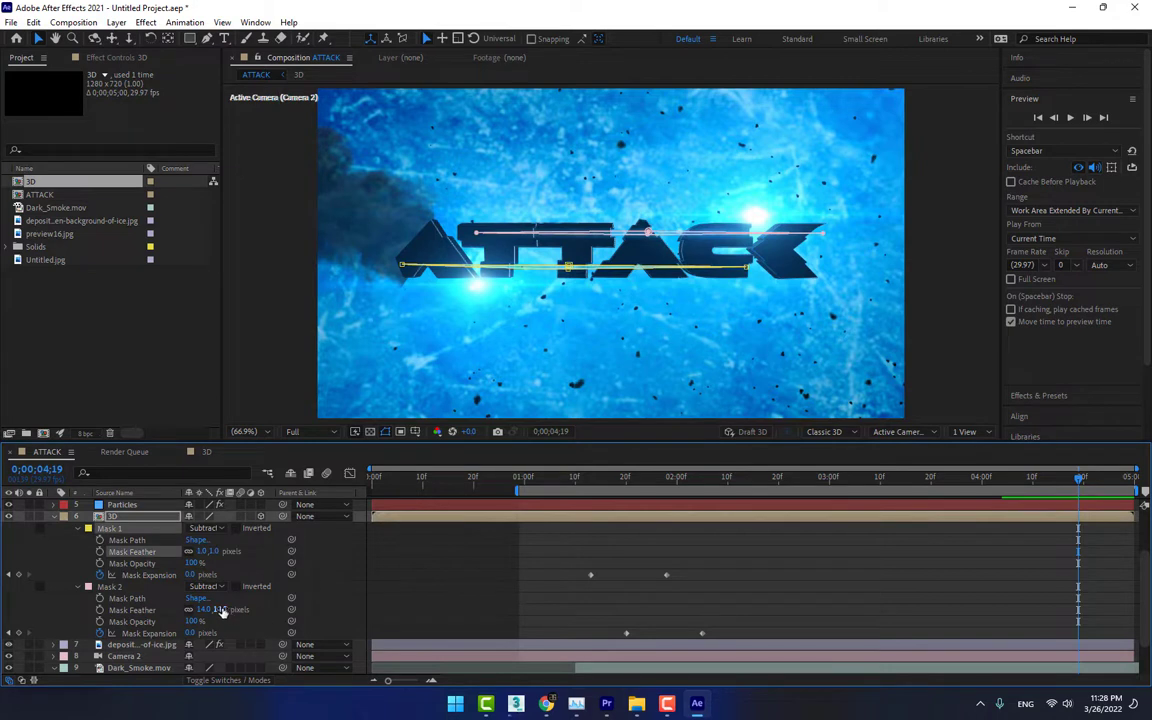
click(222, 611)
text(1)
click(337, 590)
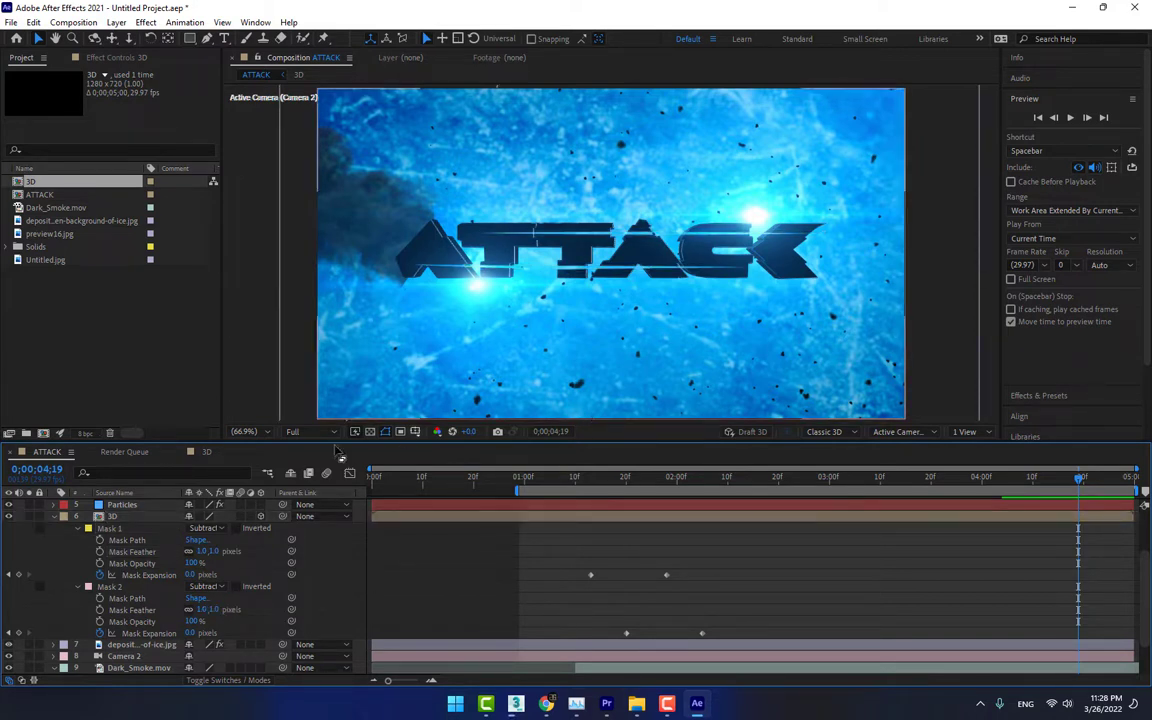
Collapse the 3D and Adjustment Layer 1 properties and duplicate the Light layer that holds the flare beneath the first A
click(54, 516)
scroll(54, 516, up, 3)
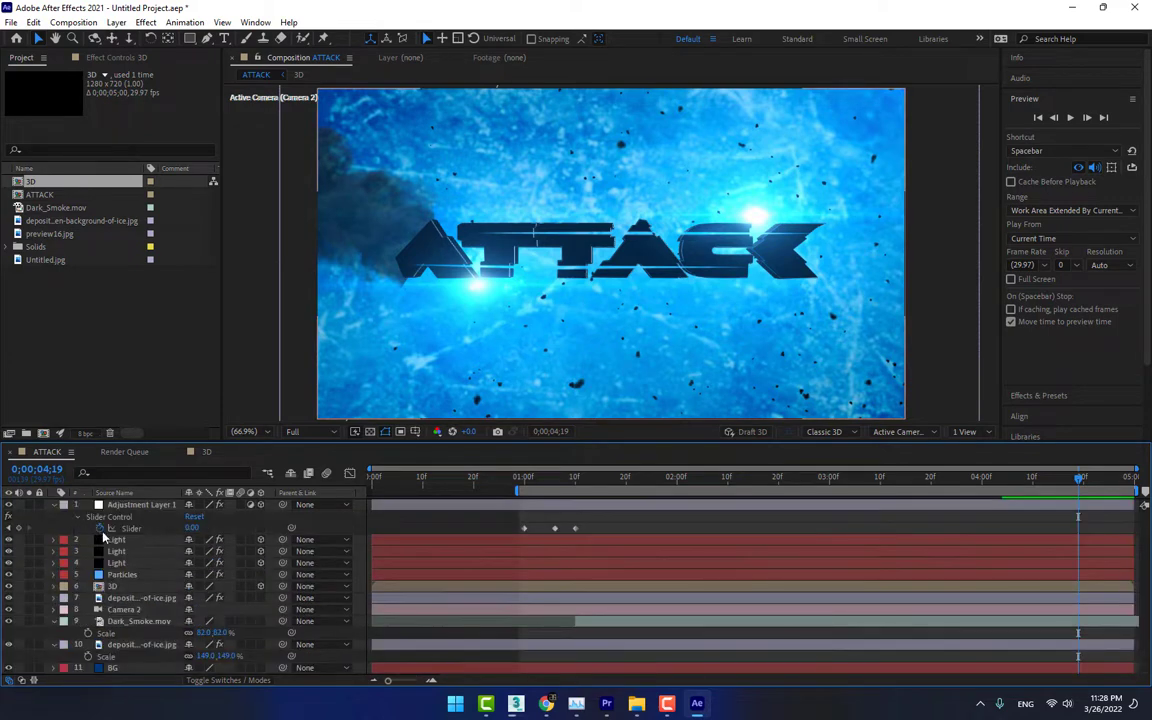
click(116, 527)
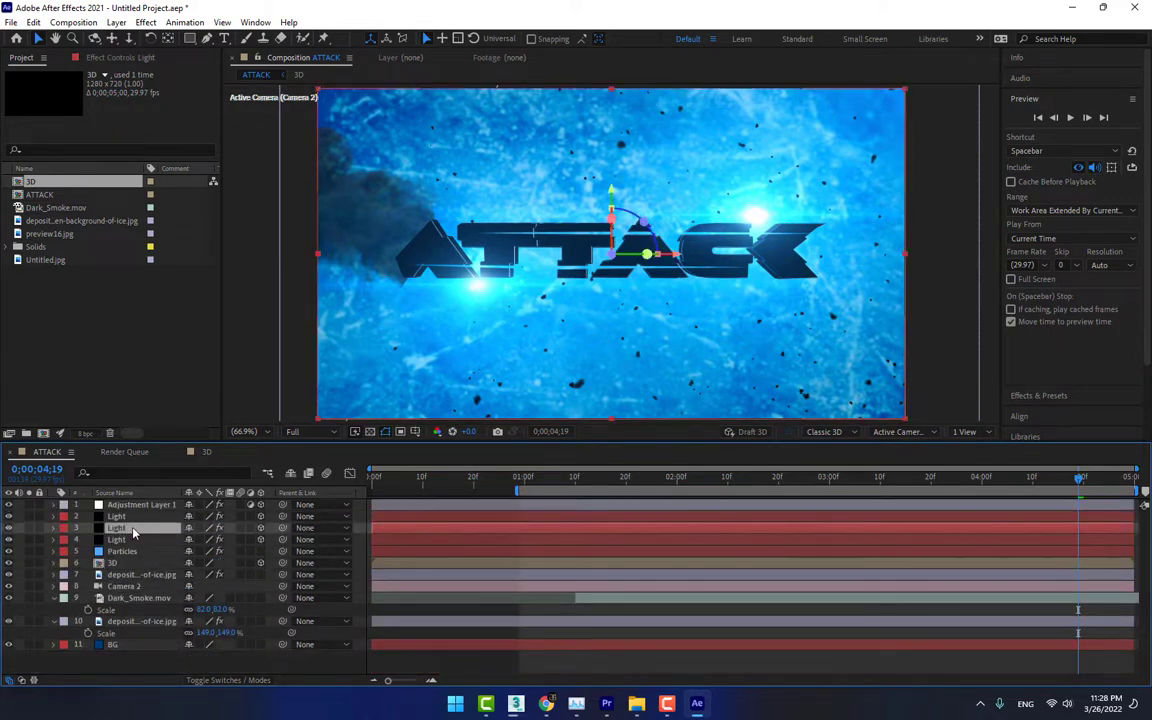
click(8, 527)
click(8, 528)
key(ctrl+d)
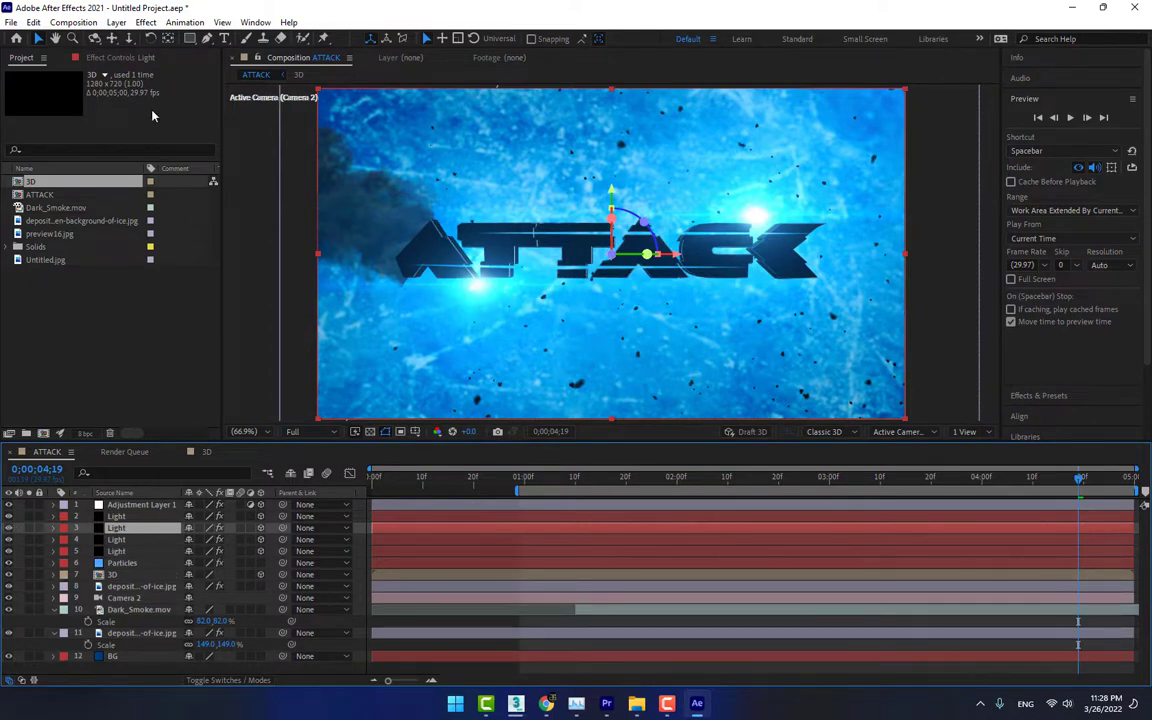
Move the duplicated Light's flare onto the lower slit of the title, with Light Location at about 494.4, 387.1
click(120, 57)
click(59, 87)
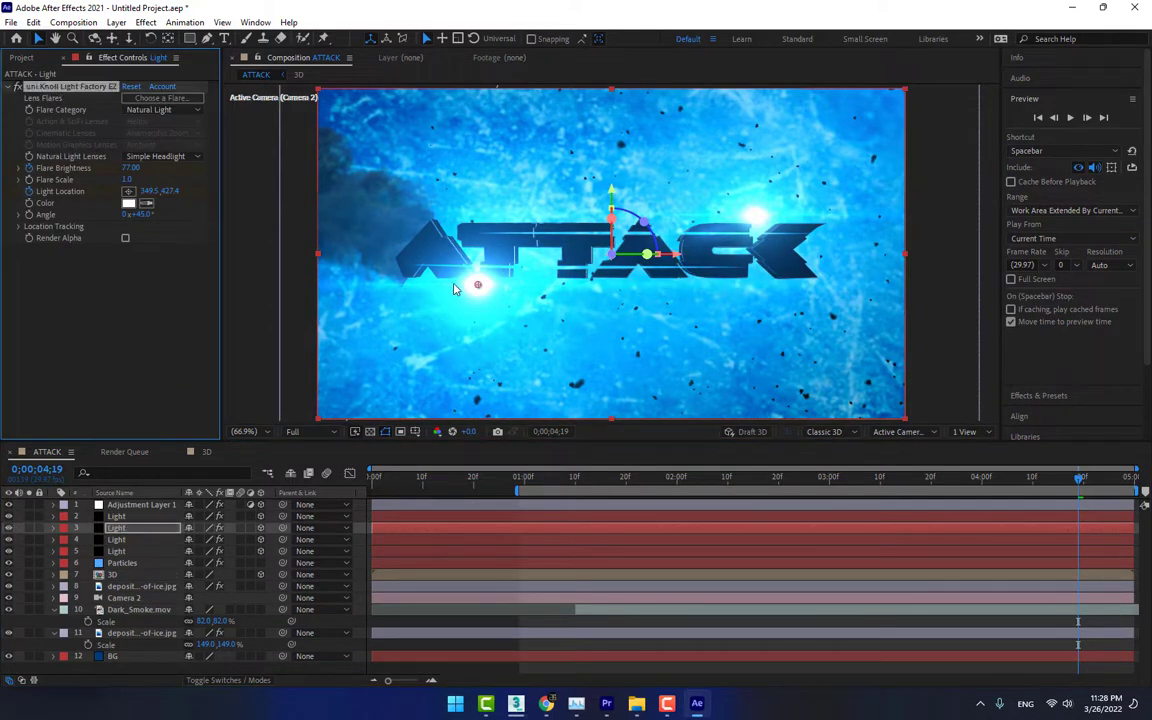
drag(478, 288, 540, 270)
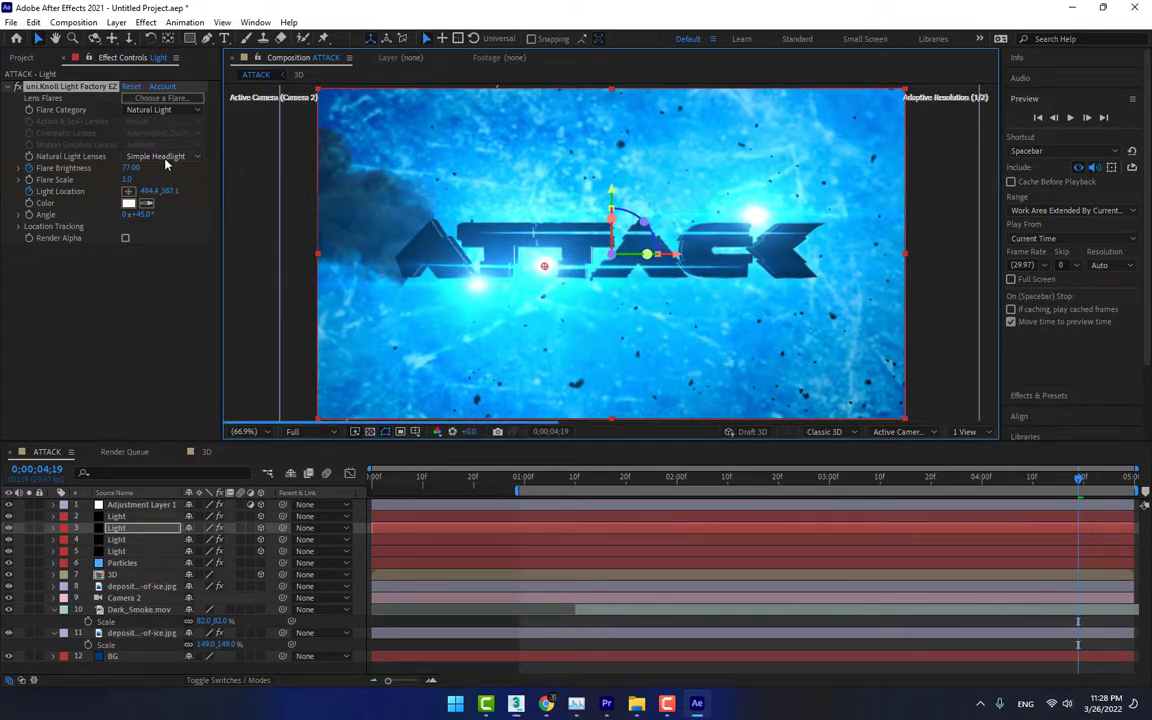
Remove the duplicated Light's Flare Brightness keyframes, set the brightness to 22, and shift its Light Location to about 528.7, 391.6
key(u)
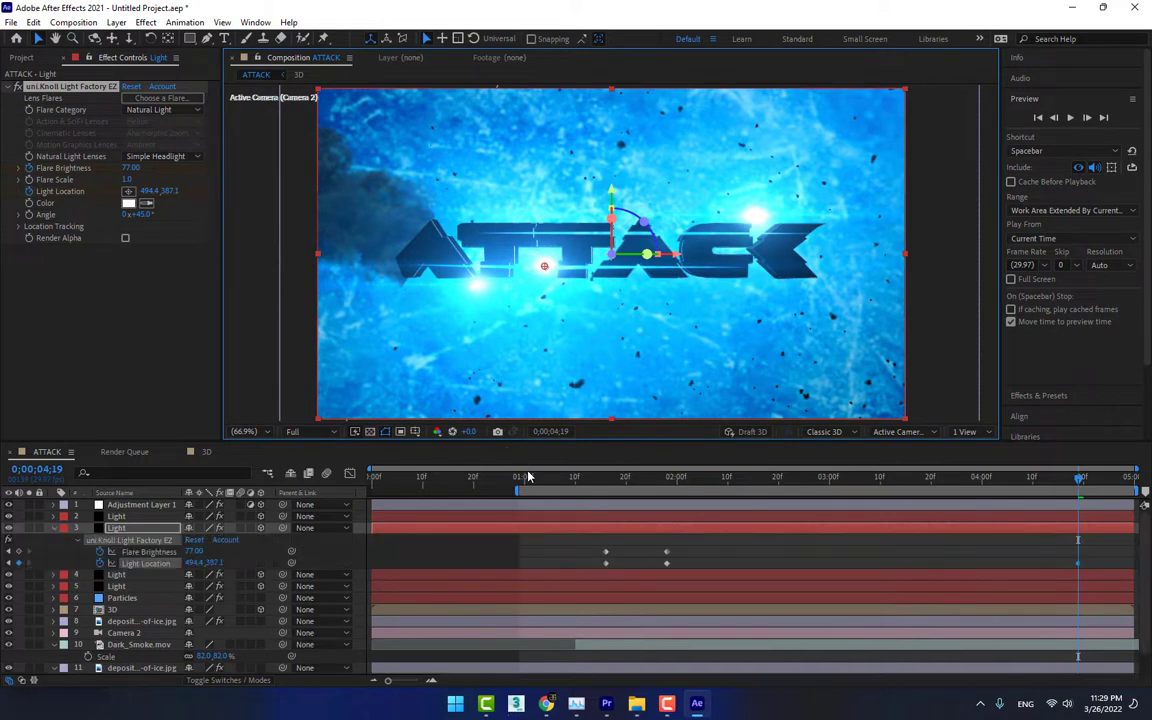
click(101, 552)
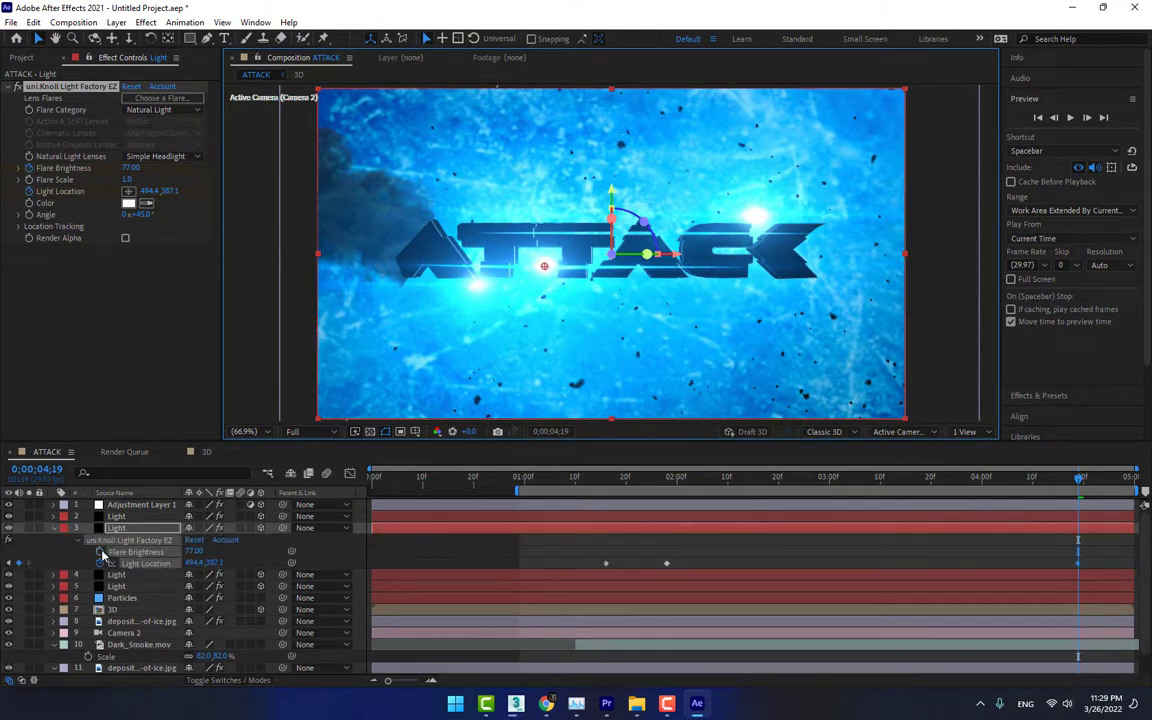
drag(131, 168, 90, 168)
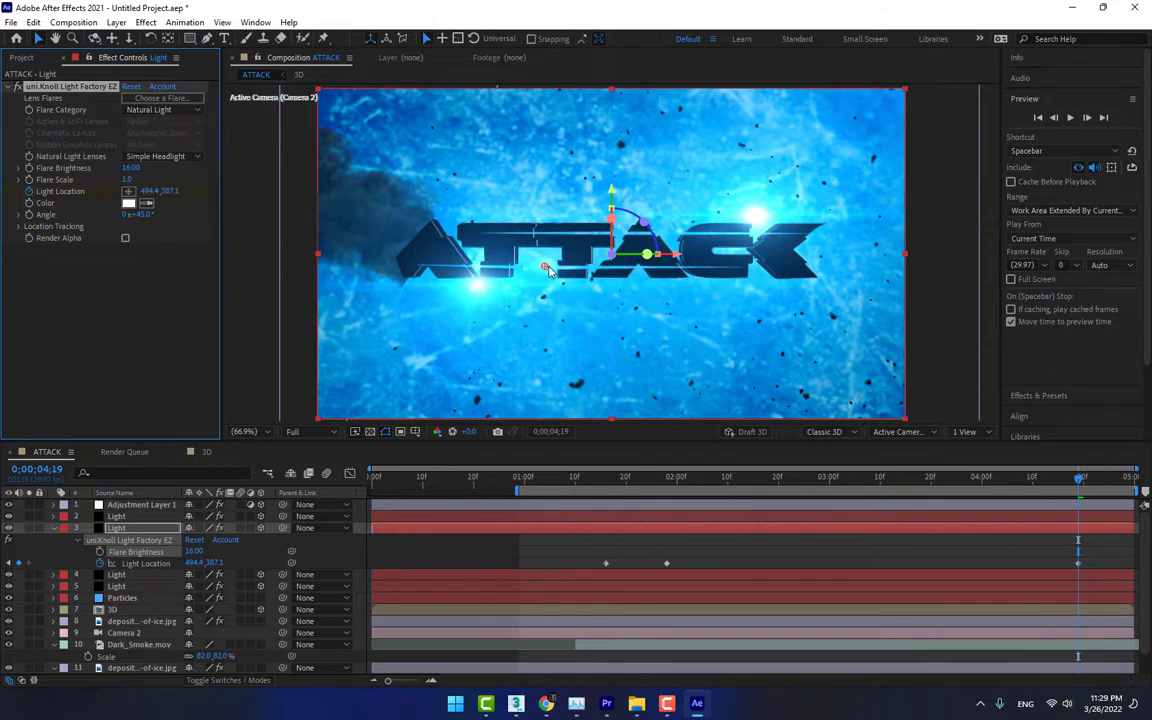
drag(546, 270, 561, 268)
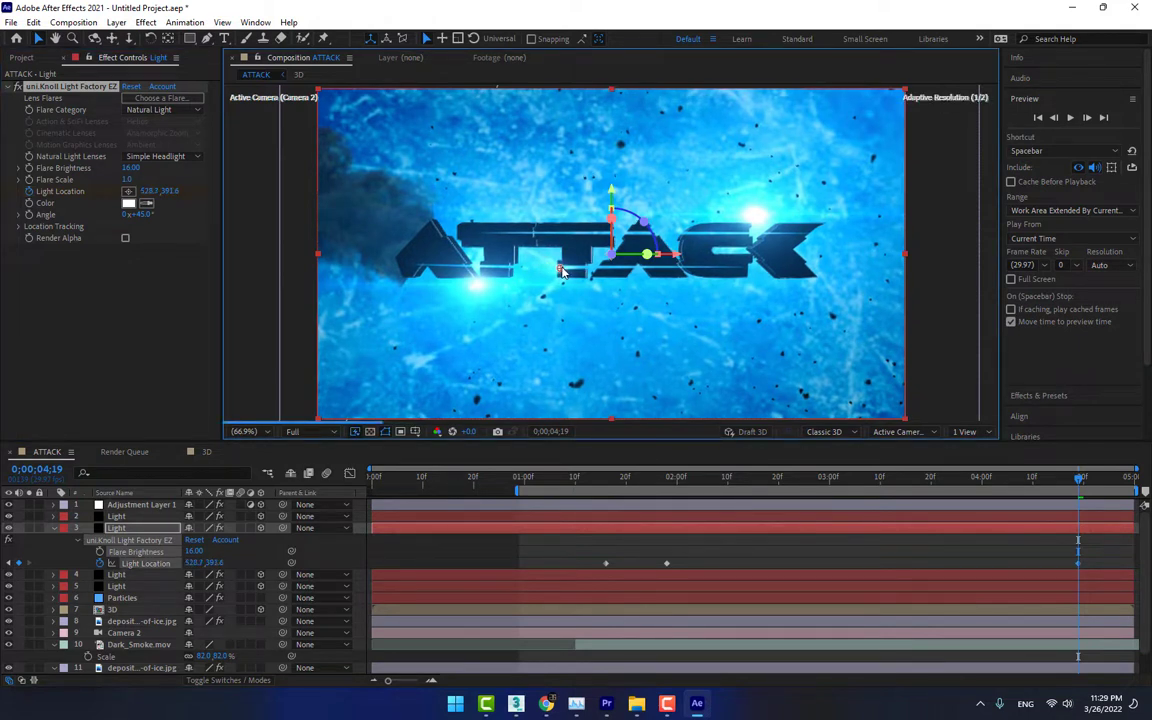
drag(141, 169, 147, 169)
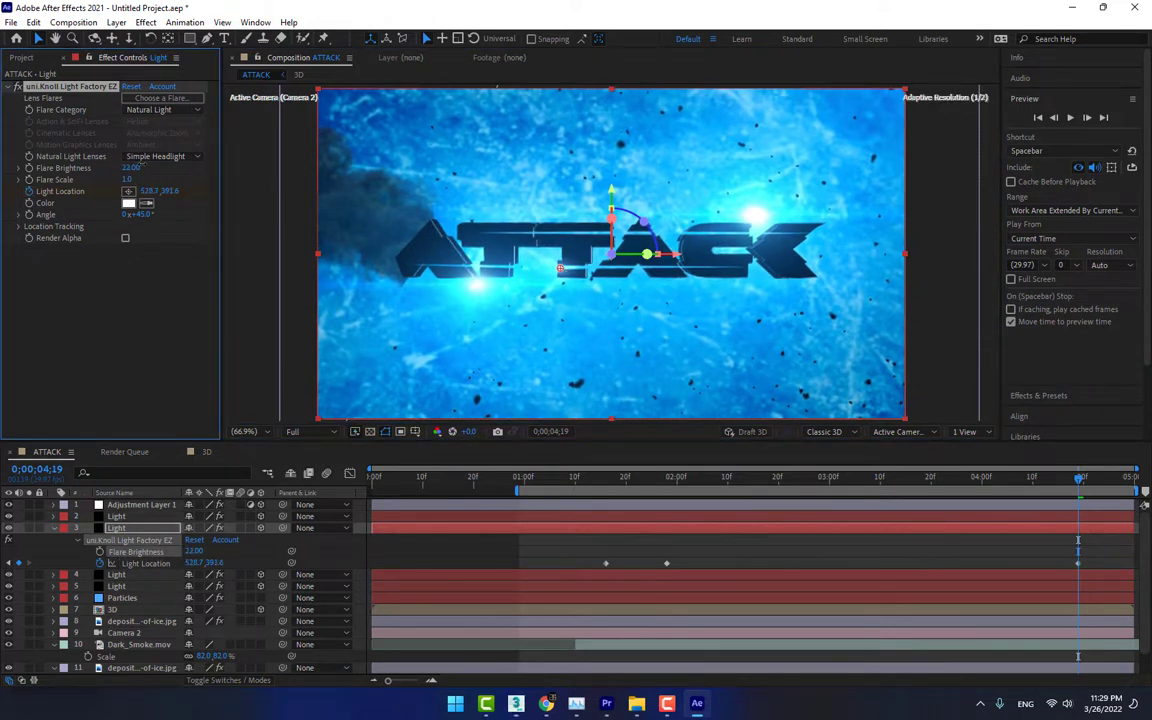